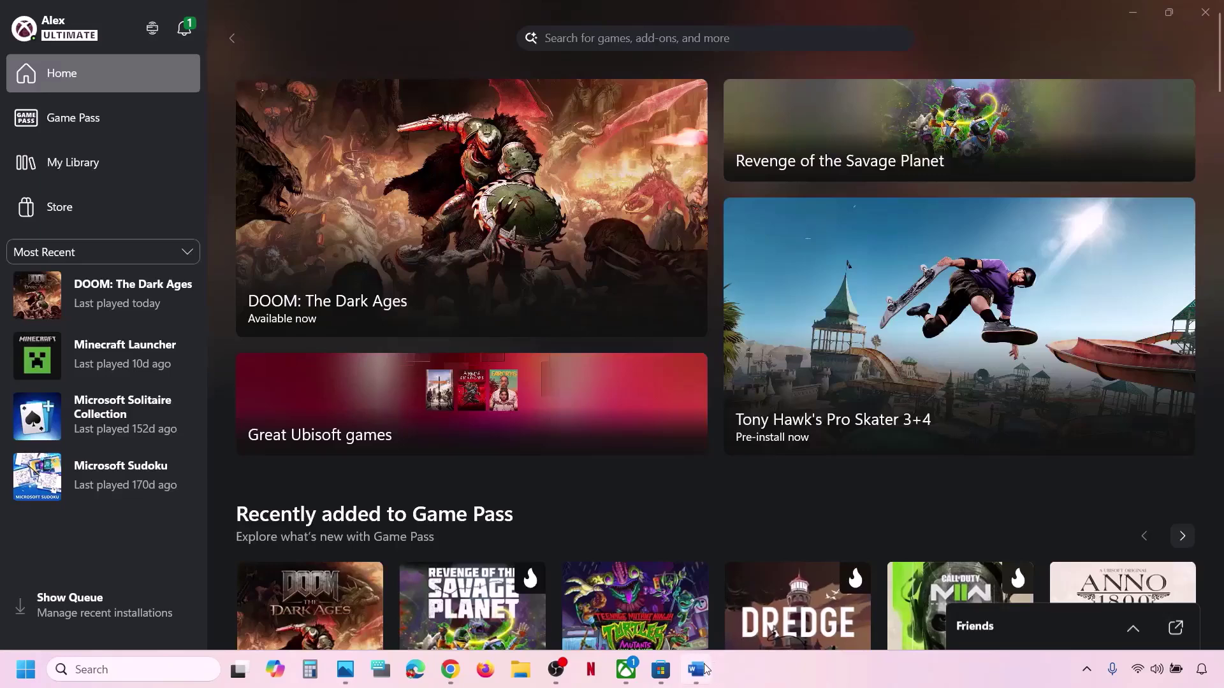
Highlight Step 1 of the game-launch troubleshooting notes in Word.
left_click(695, 669)
left_click_drag(148, 327, 858, 335)
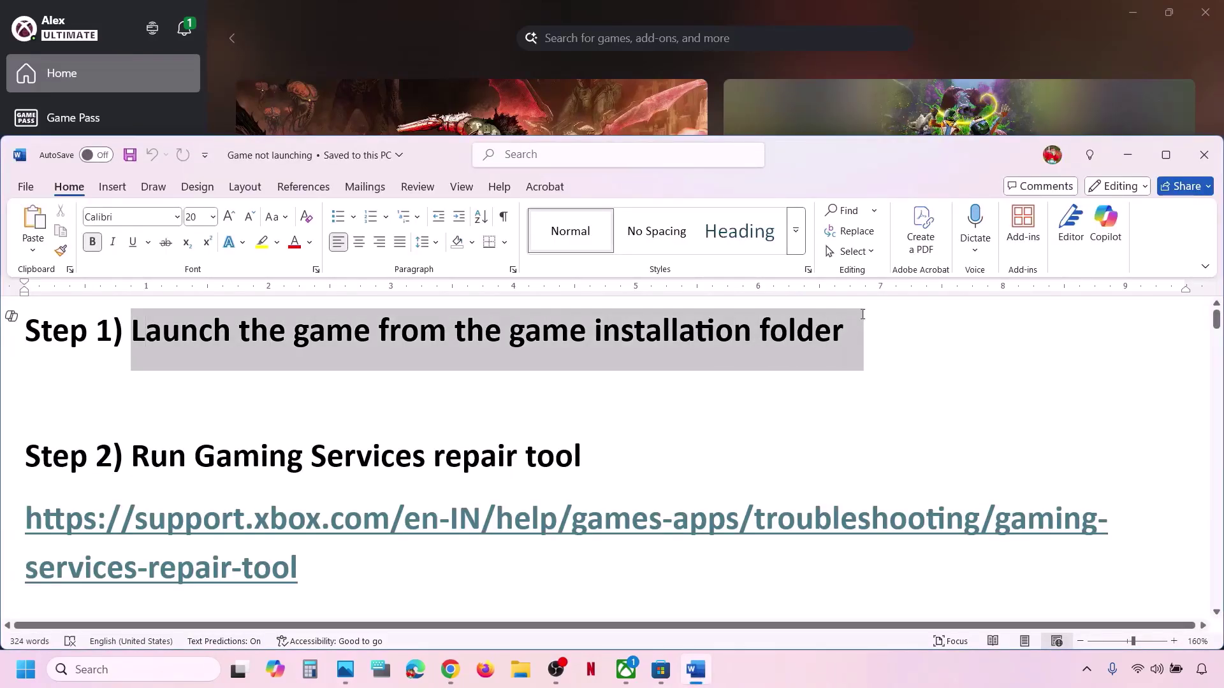
left_click(447, 24)
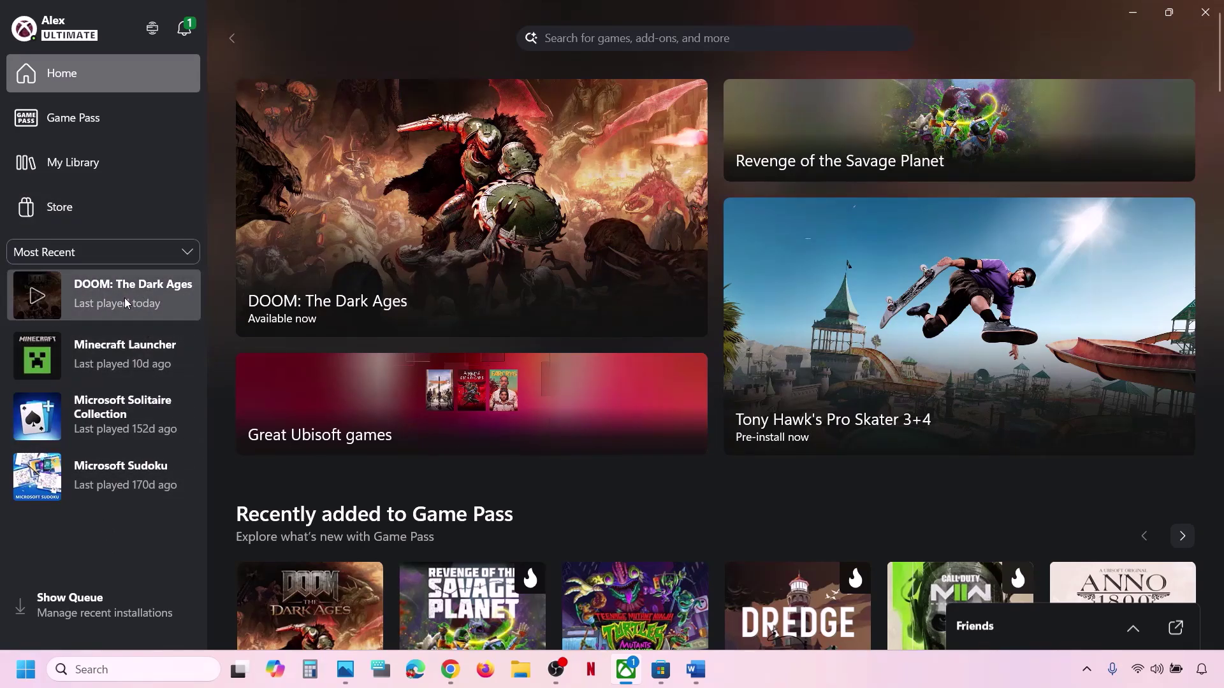
Open DOOM: The Dark Ages' installation folder from its Manage > Files details in the Xbox app.
right_click(185, 315)
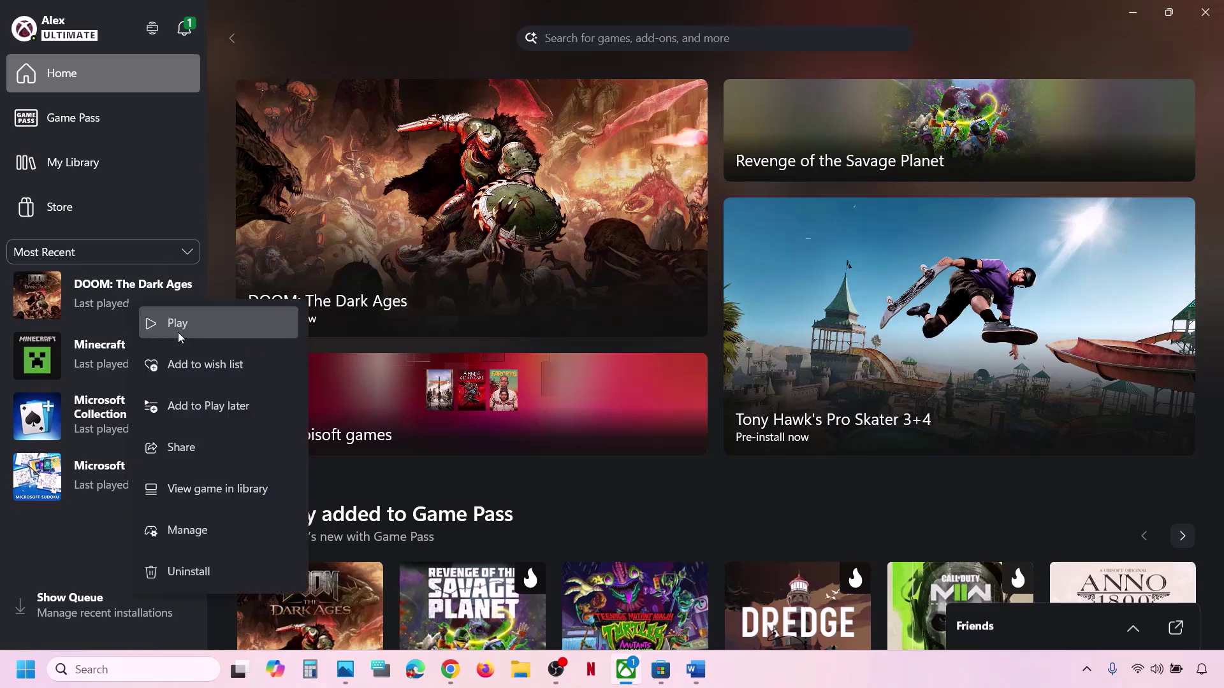
left_click(210, 531)
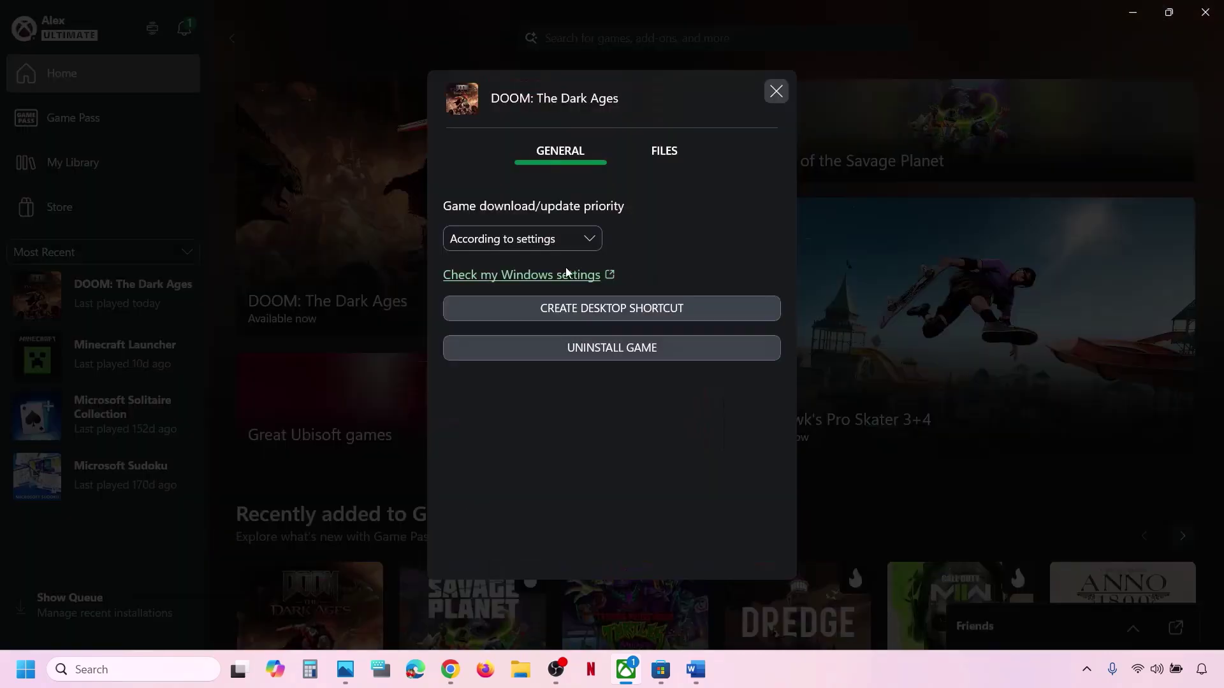
left_click(665, 152)
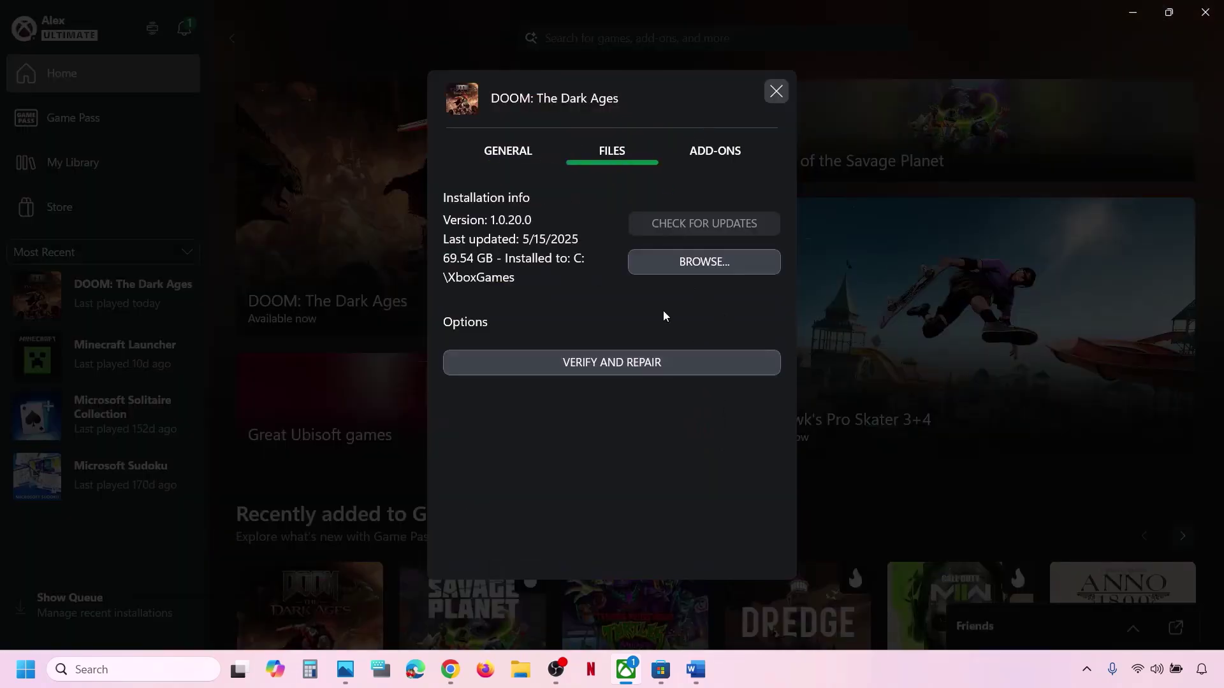
left_click(705, 262)
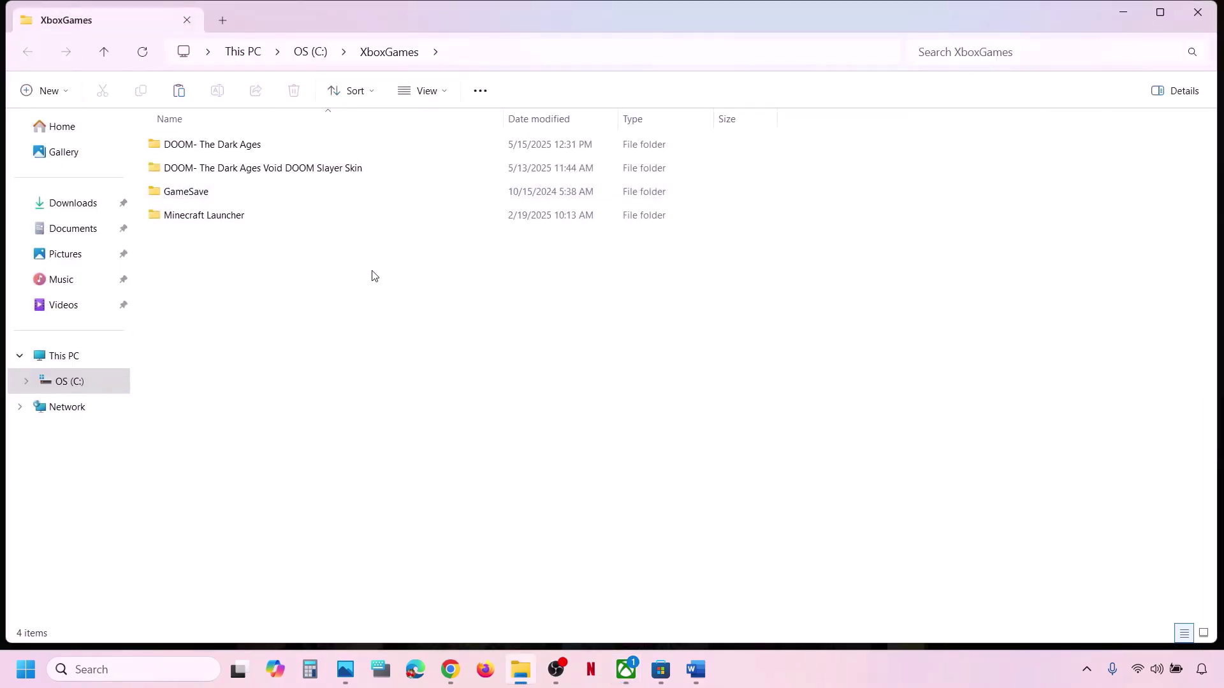
Open DOOM- The Dark Ages > Content and inspect the DOOMTheDarkAges application file.
double_click(233, 144)
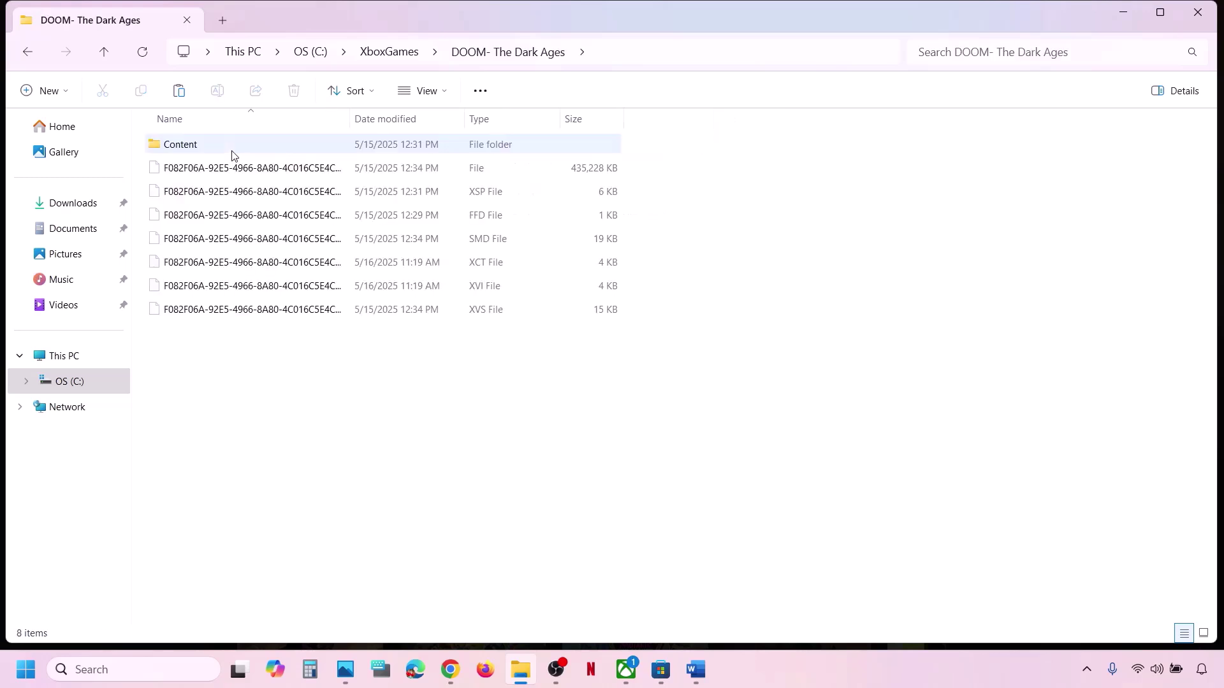
double_click(212, 146)
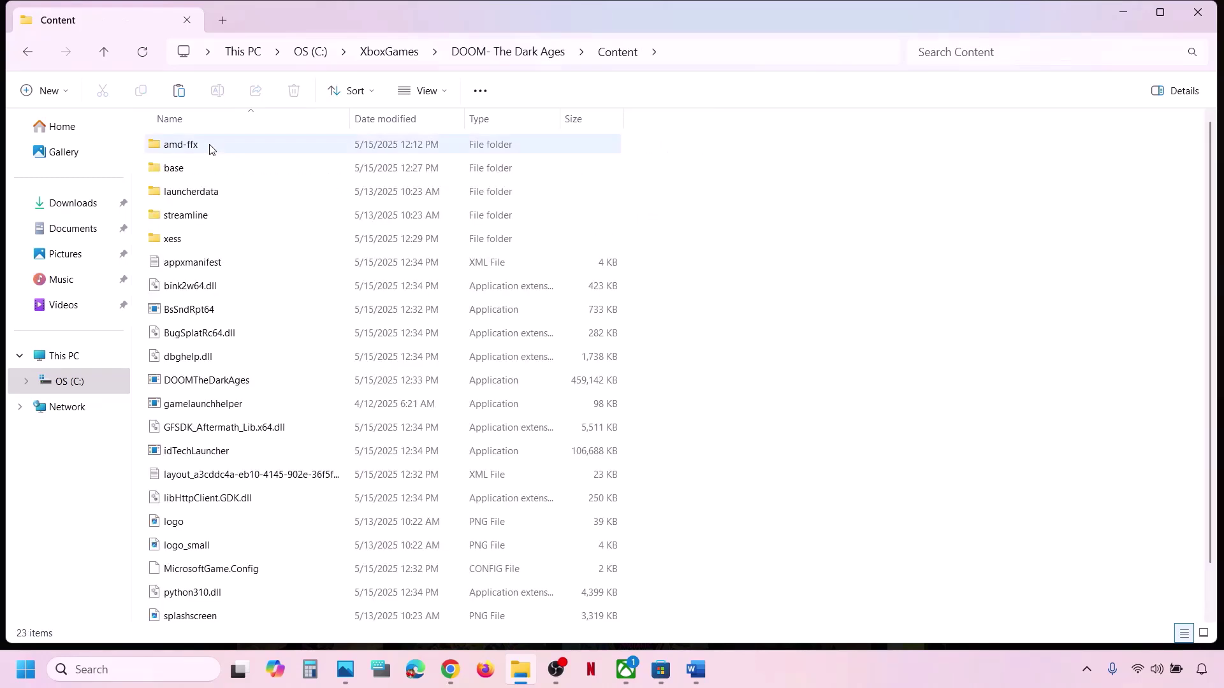
scroll(233, 354, "down", 1)
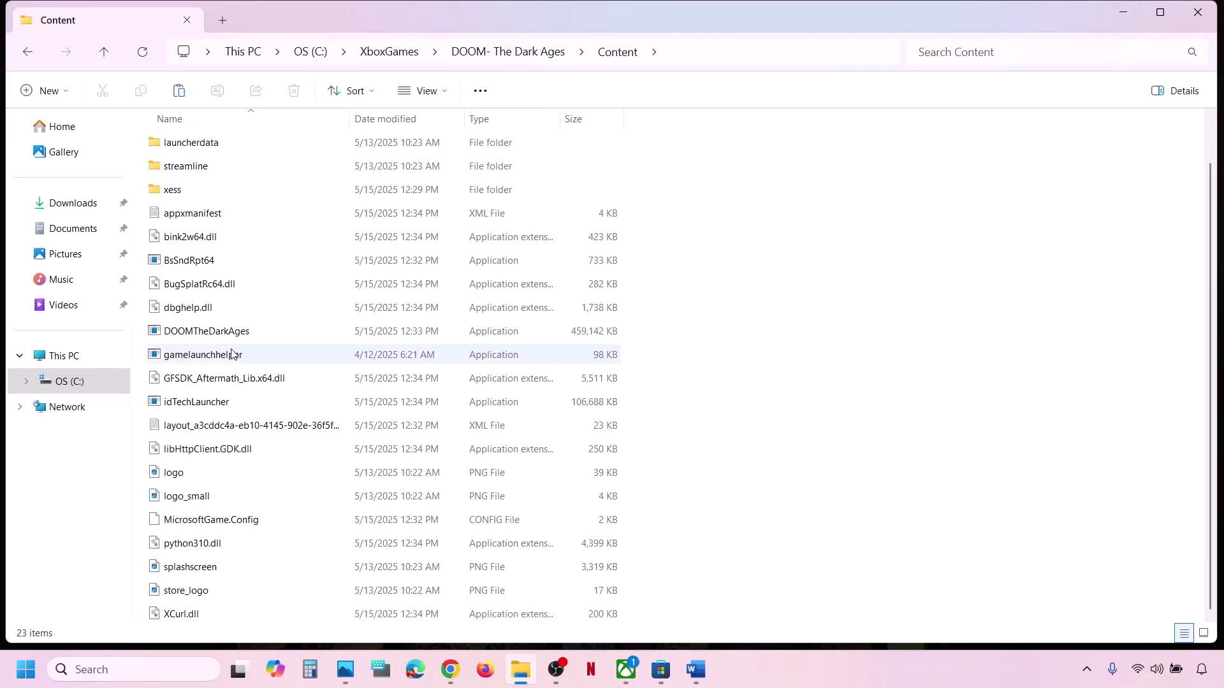
scroll(232, 355, "up", 1)
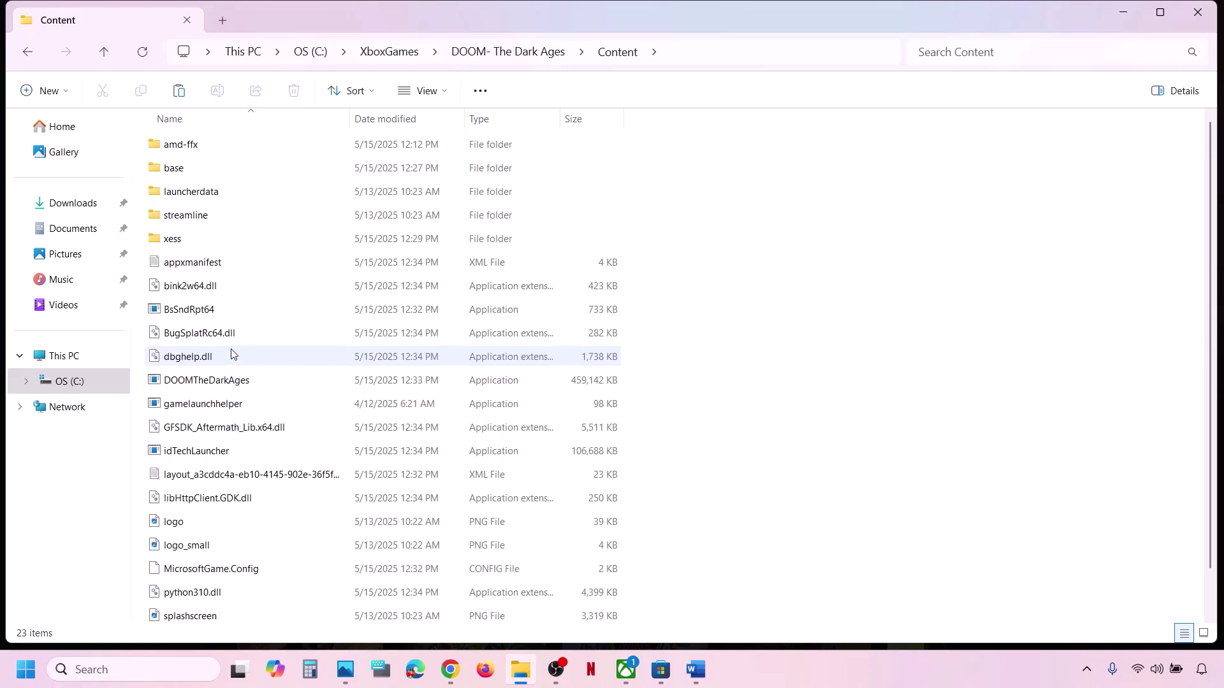
left_click(204, 385)
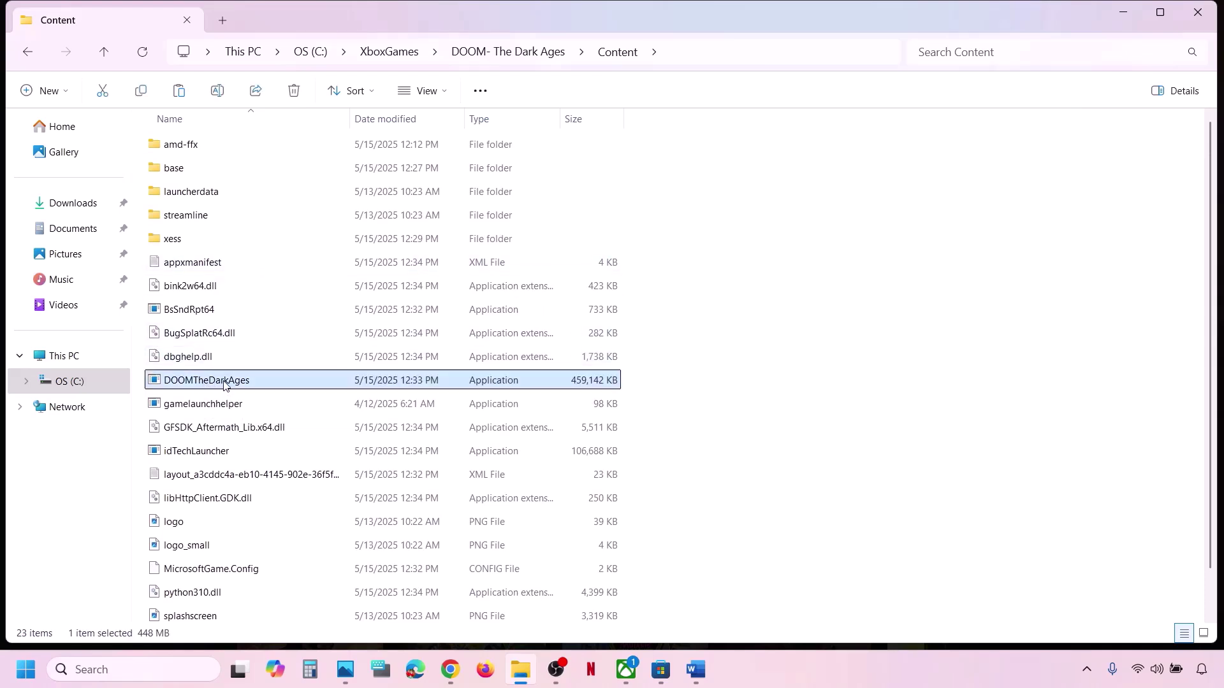
right_click(224, 386)
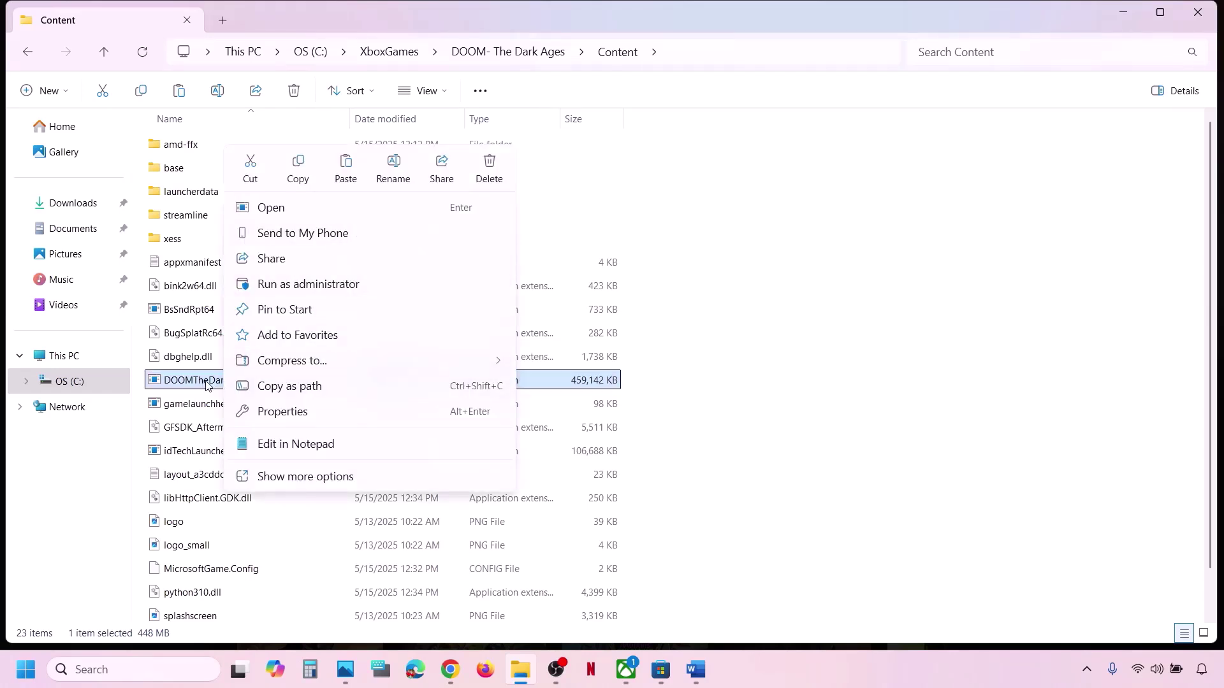
left_click(887, 358)
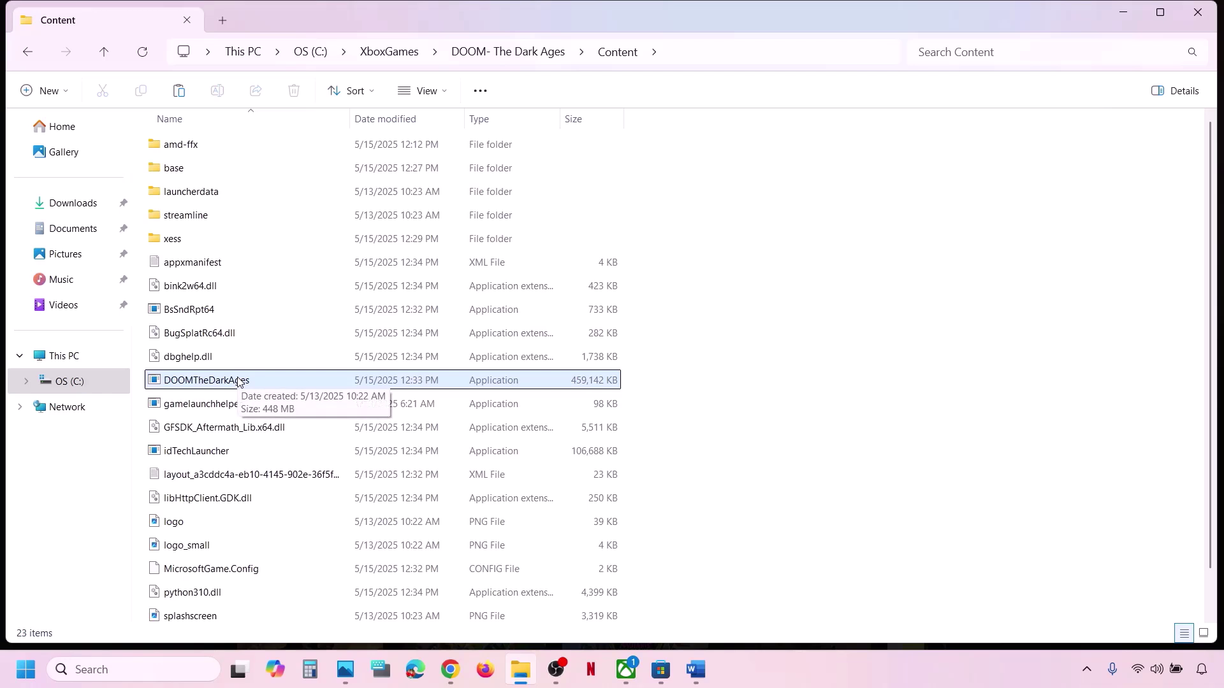
Try launching the game through gamelaunchhelper, then close the DOOM: The Dark Ages launcher.
left_click(212, 407)
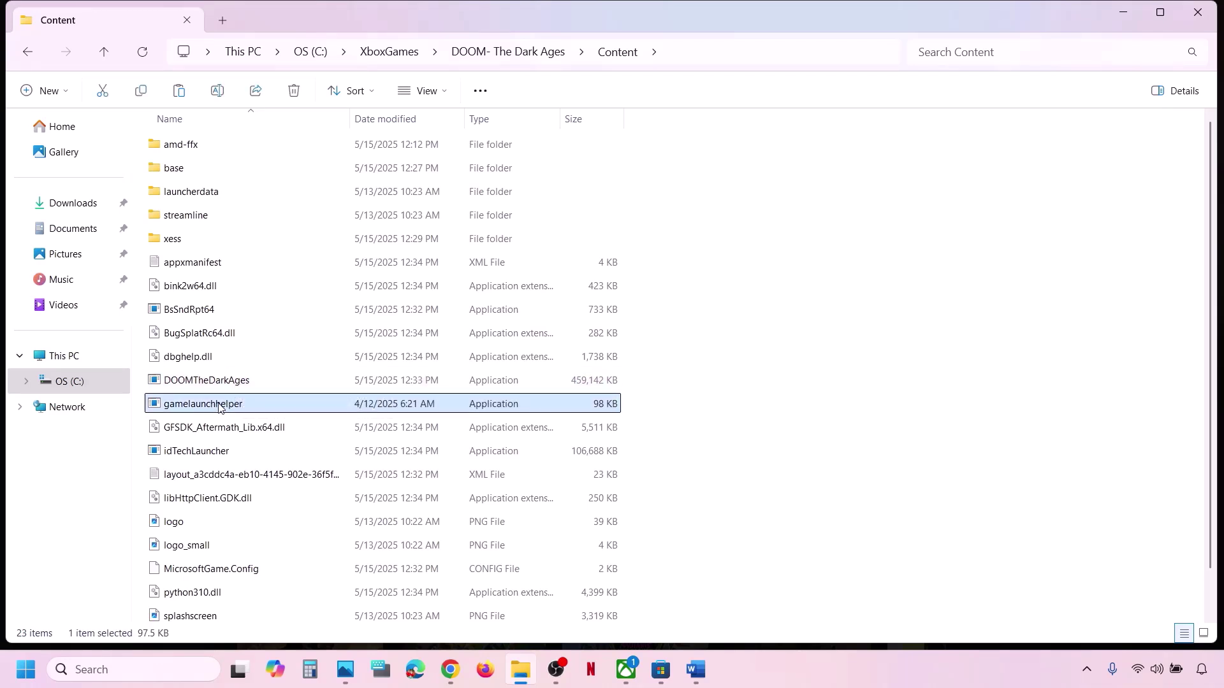
scroll(217, 407, "down", 1)
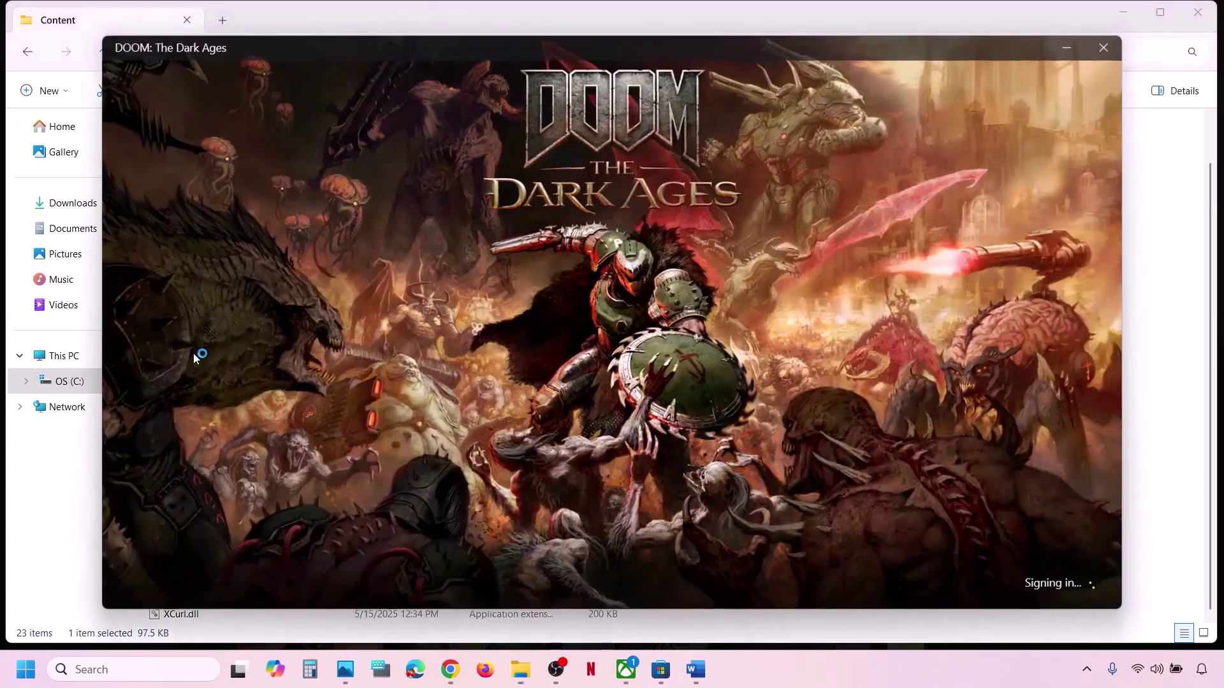
left_click(1105, 48)
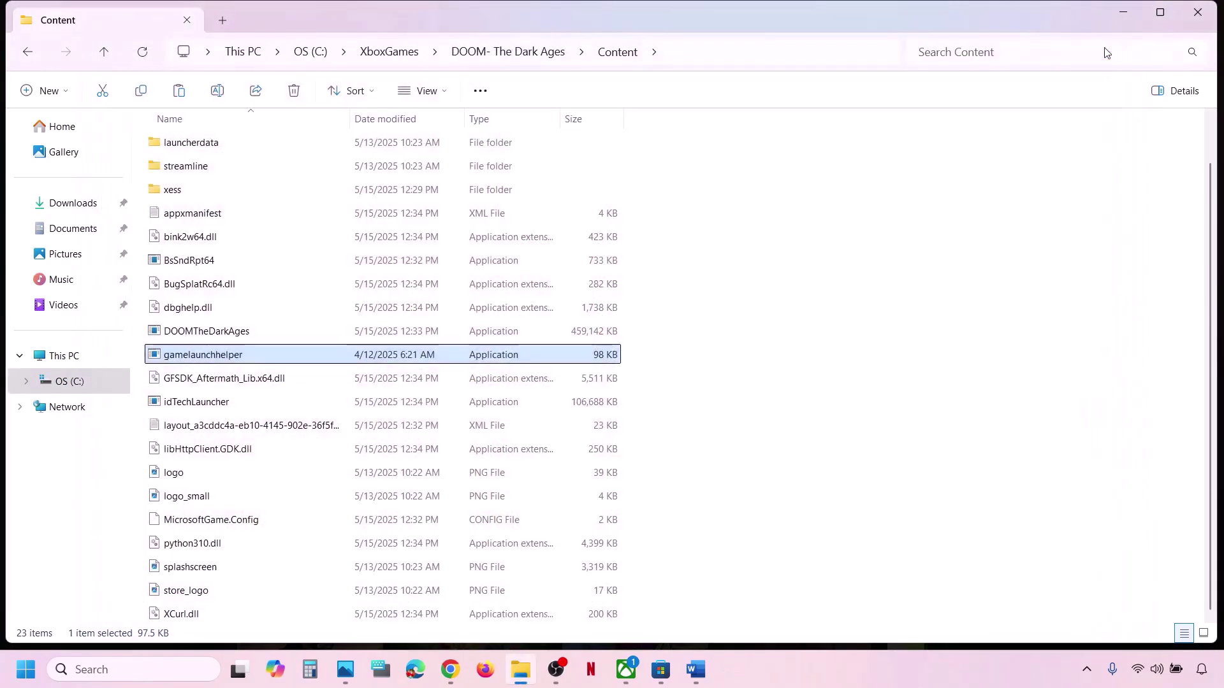
left_click(185, 335)
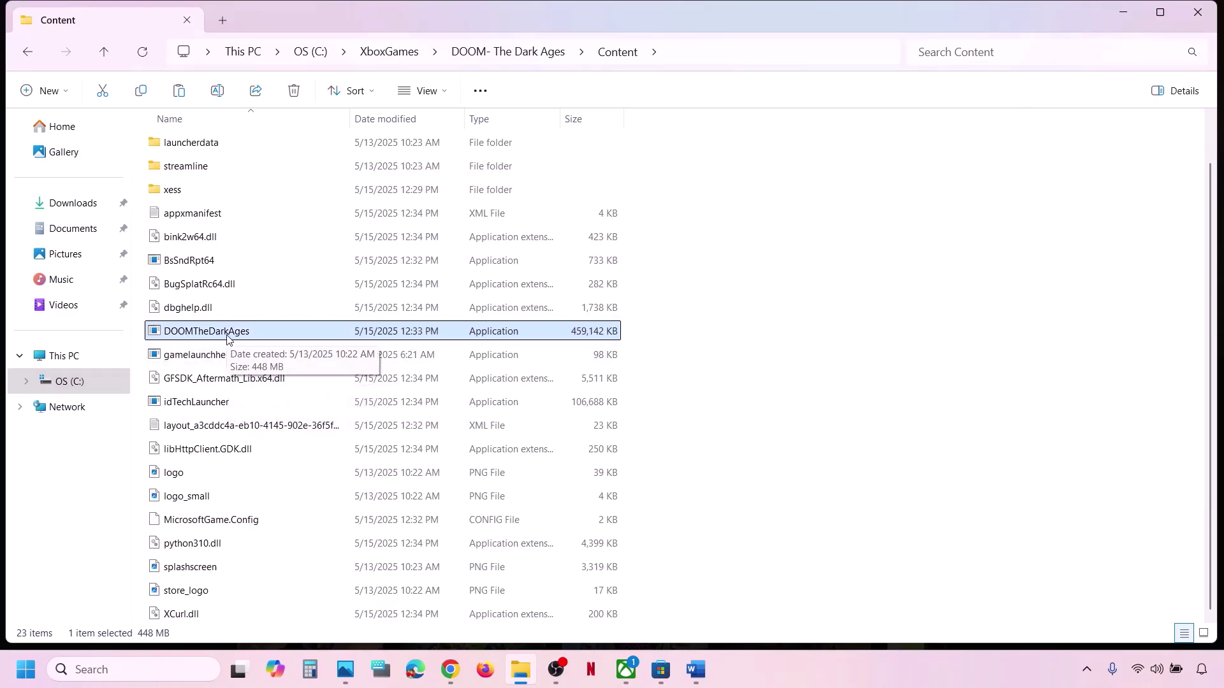
Highlight Step 2 of the troubleshooting notes in Word.
left_click(695, 670)
scroll(343, 440, "down", 1)
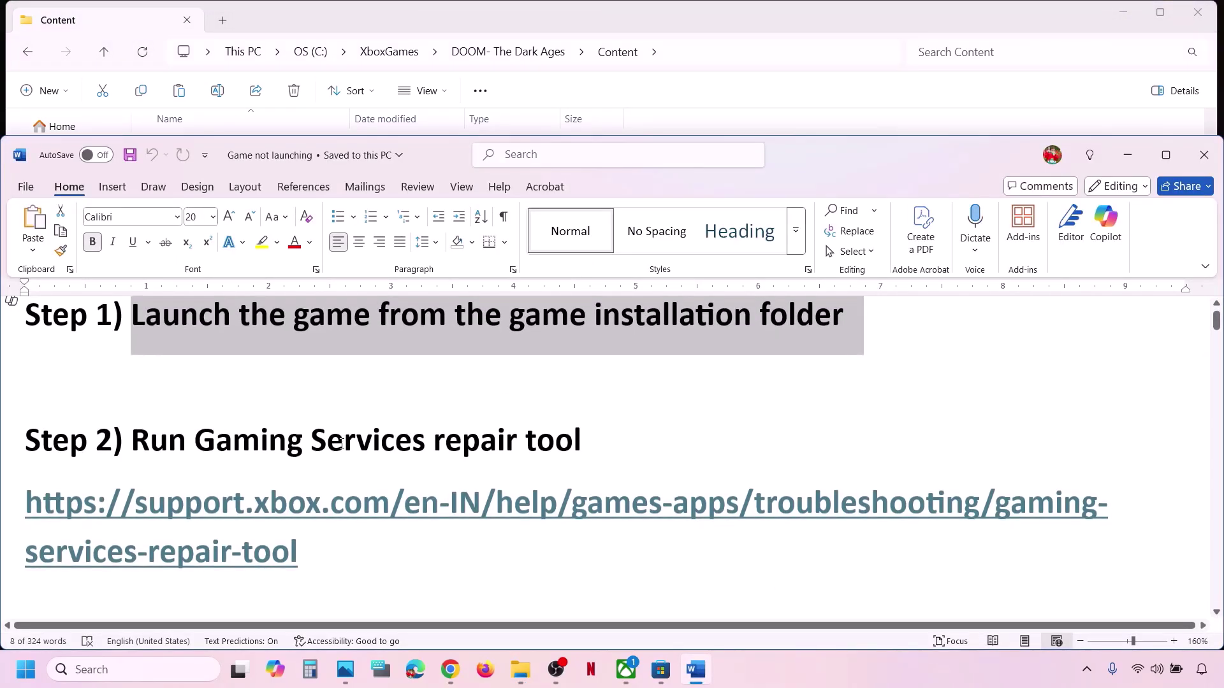
left_click_drag(142, 451, 581, 446)
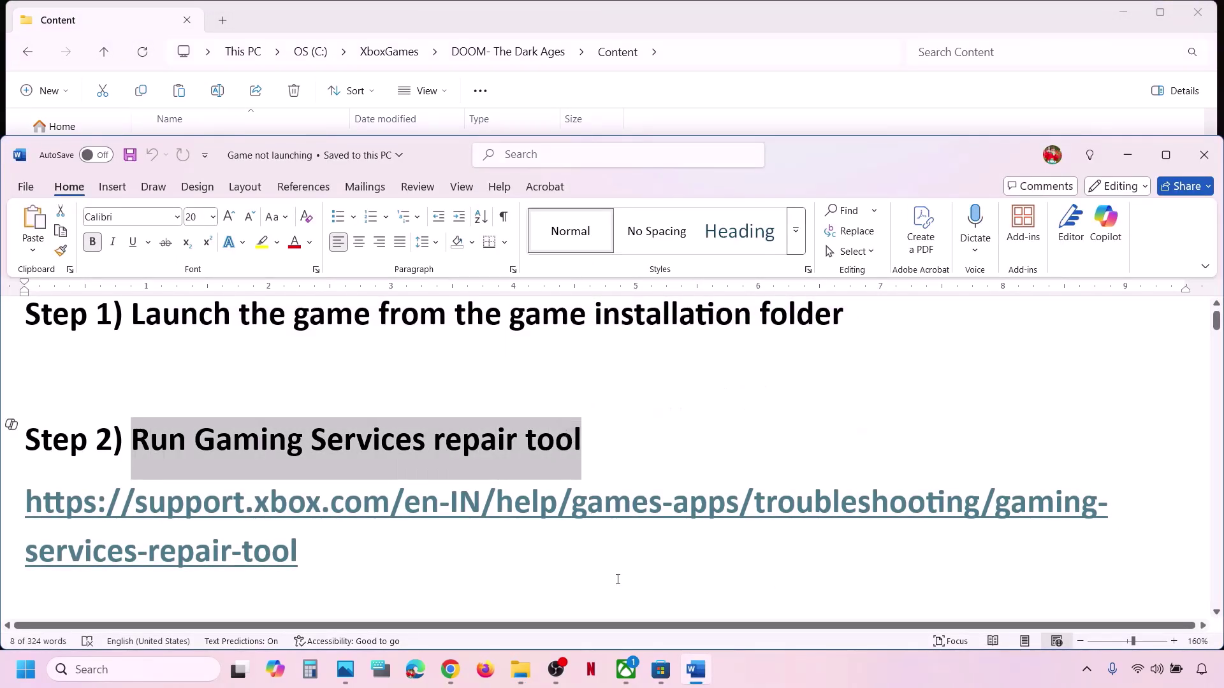
left_click(628, 669)
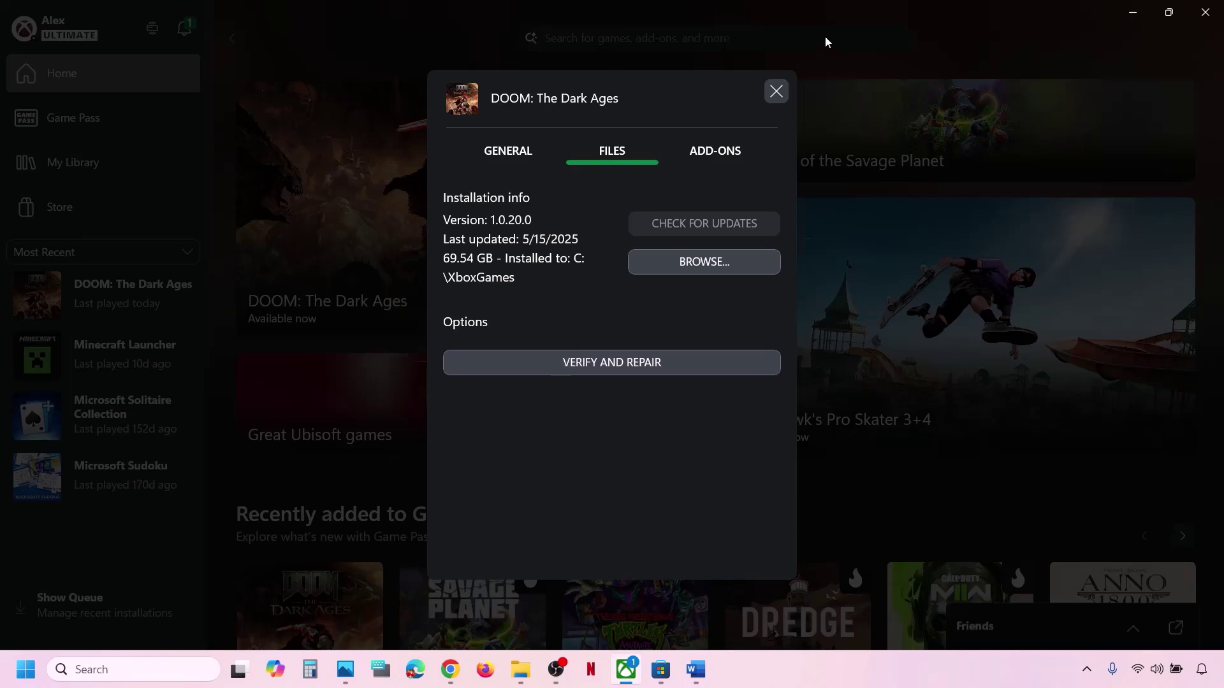
Run the Gaming Services Repair Tool from Xbox Support until all checks complete, then close it.
left_click(776, 91)
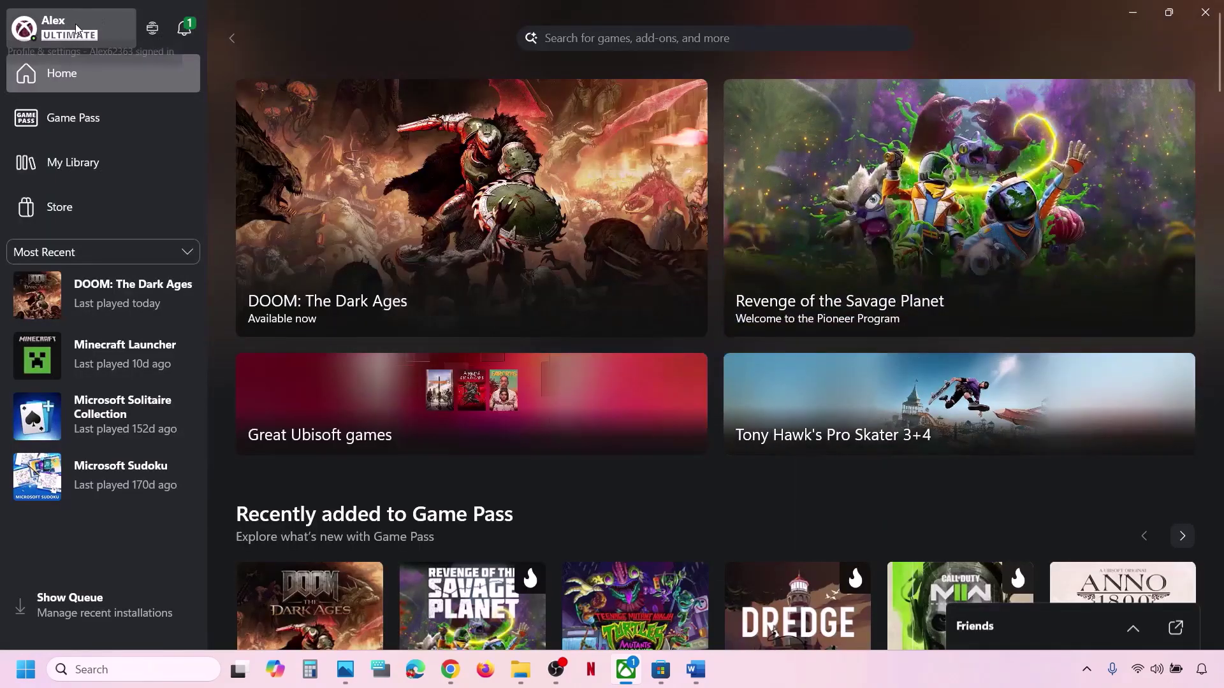
left_click(76, 29)
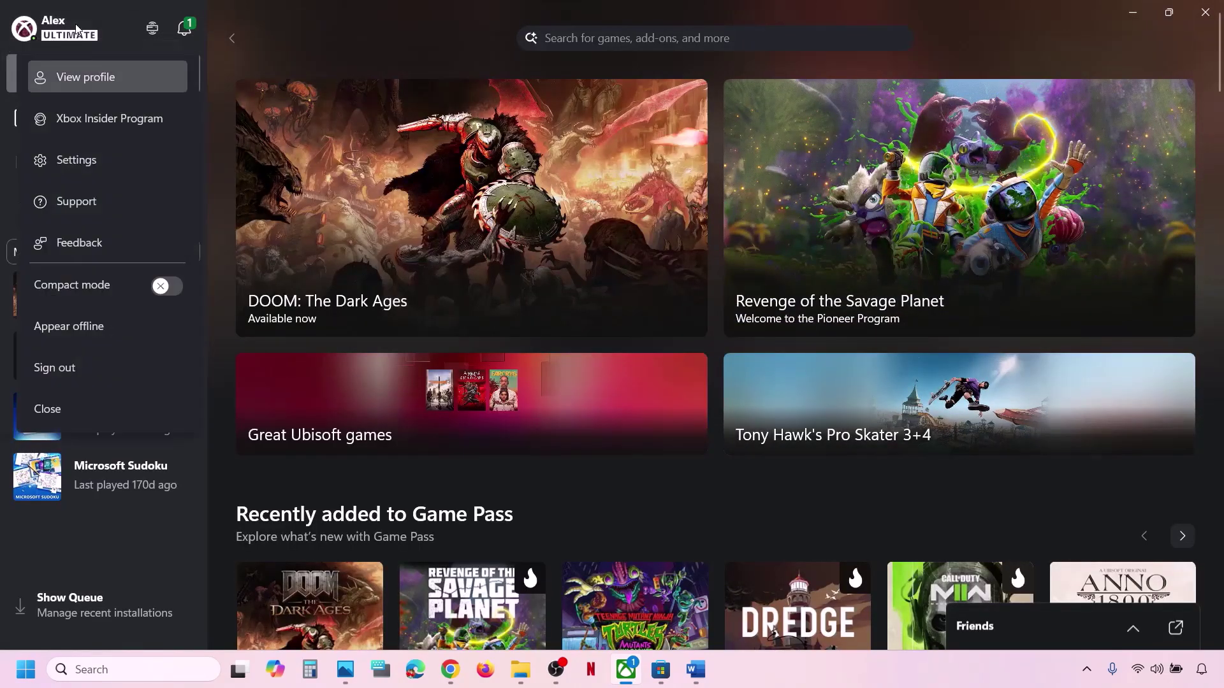
left_click(83, 207)
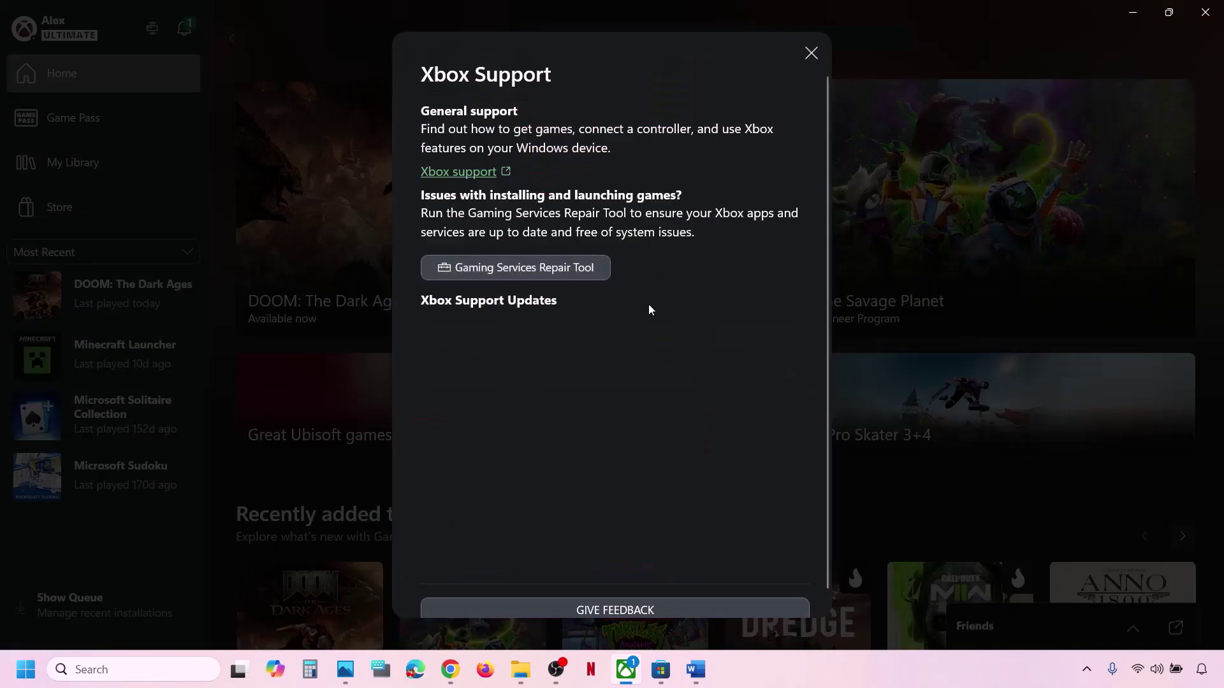
left_click(540, 273)
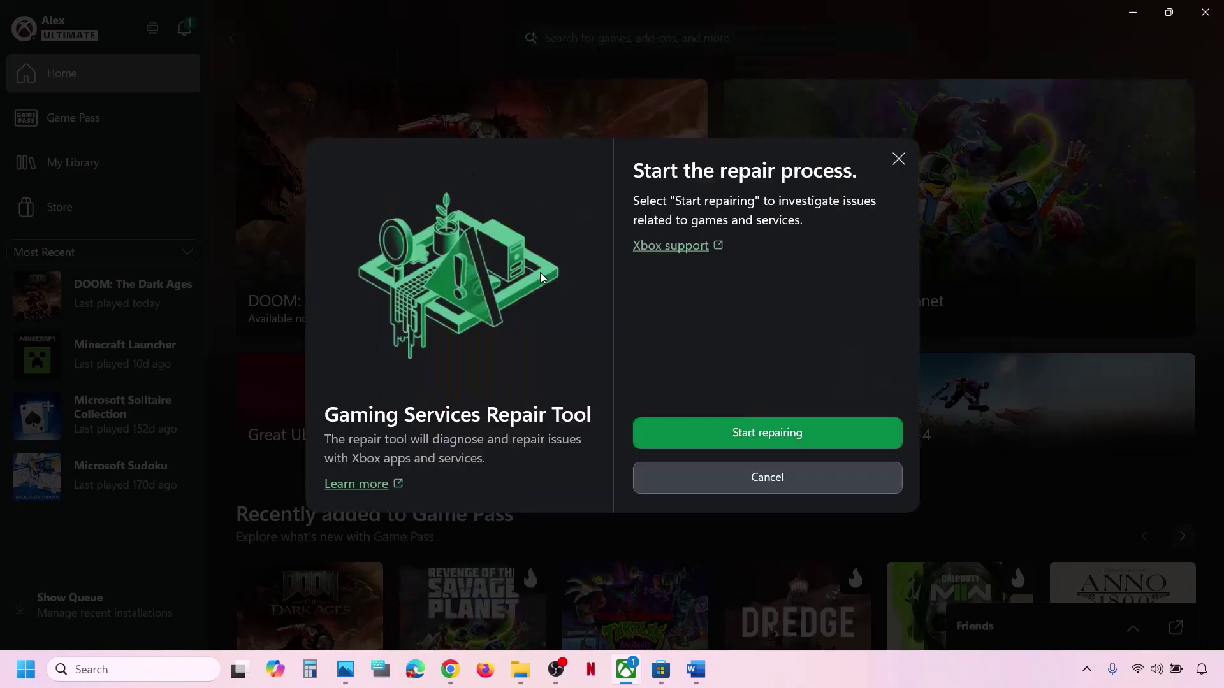
left_click(766, 437)
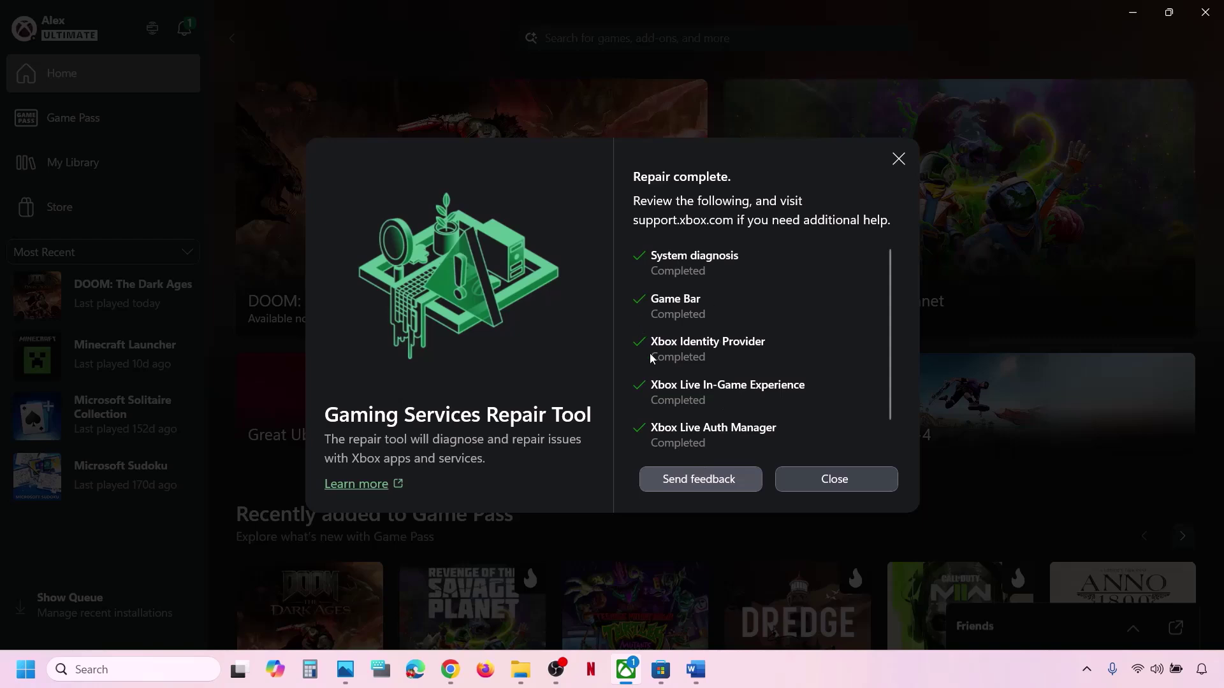
scroll(652, 358, "down", 2)
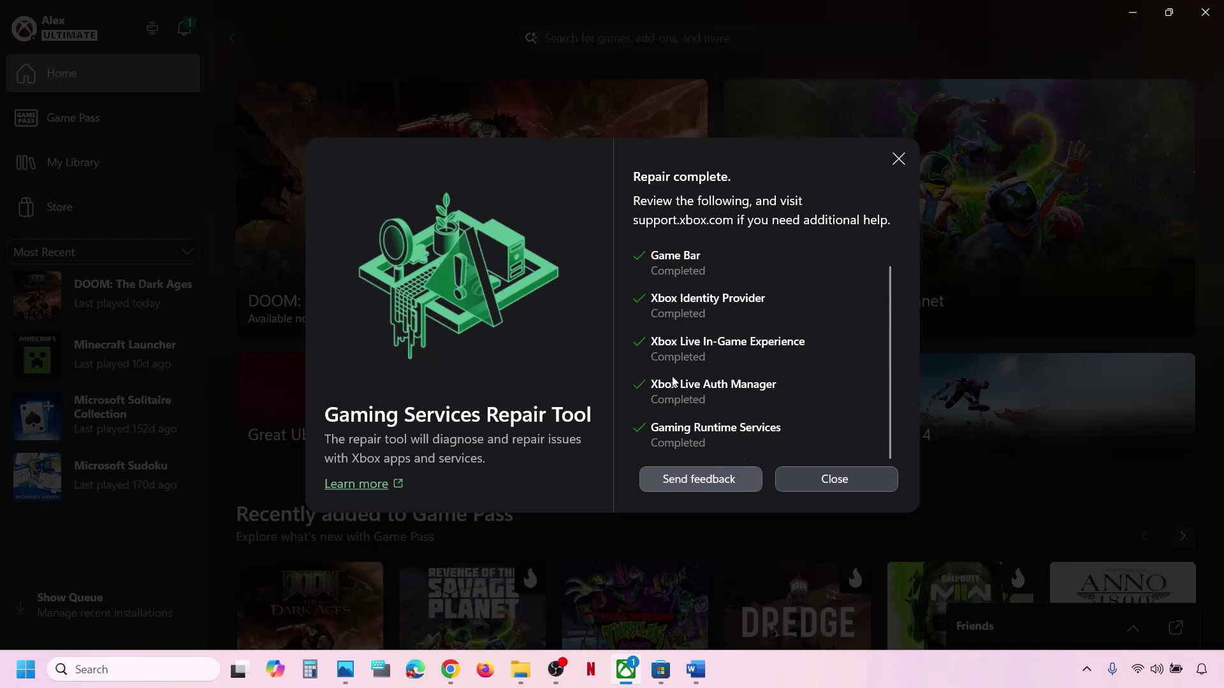
left_click(831, 479)
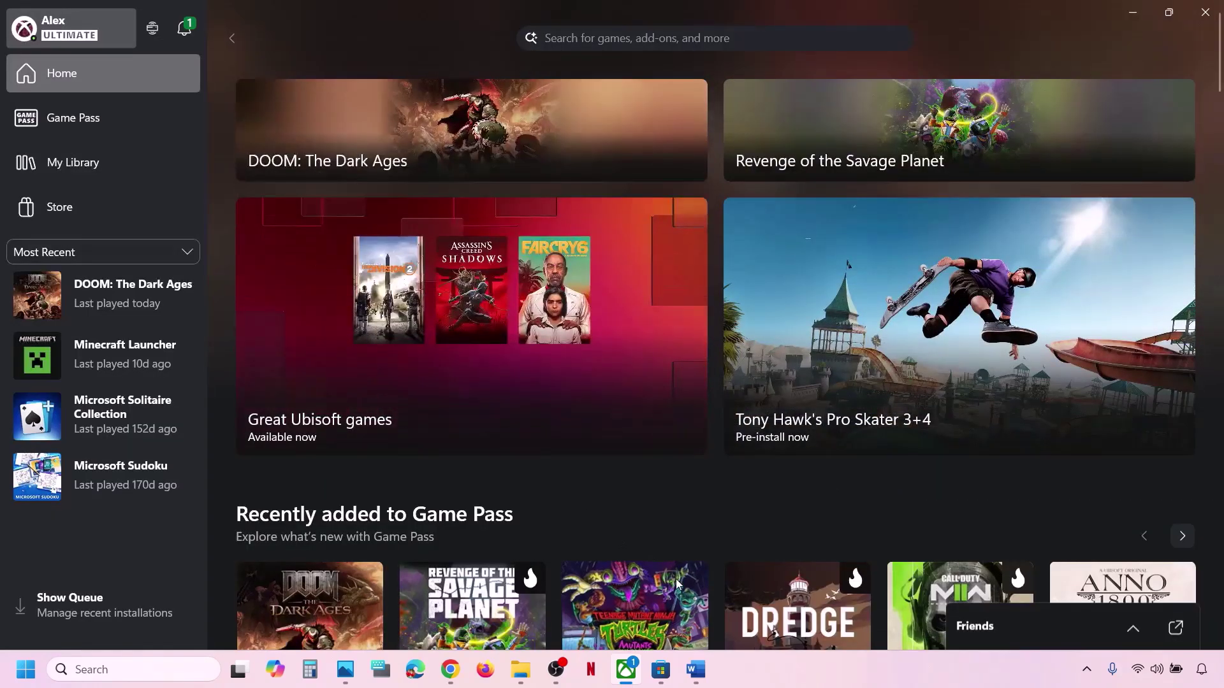
Download GamingRepairTool from the Xbox Support page in Chrome, run it, and close its finished console.
mouse_move(450, 669)
left_click(424, 580)
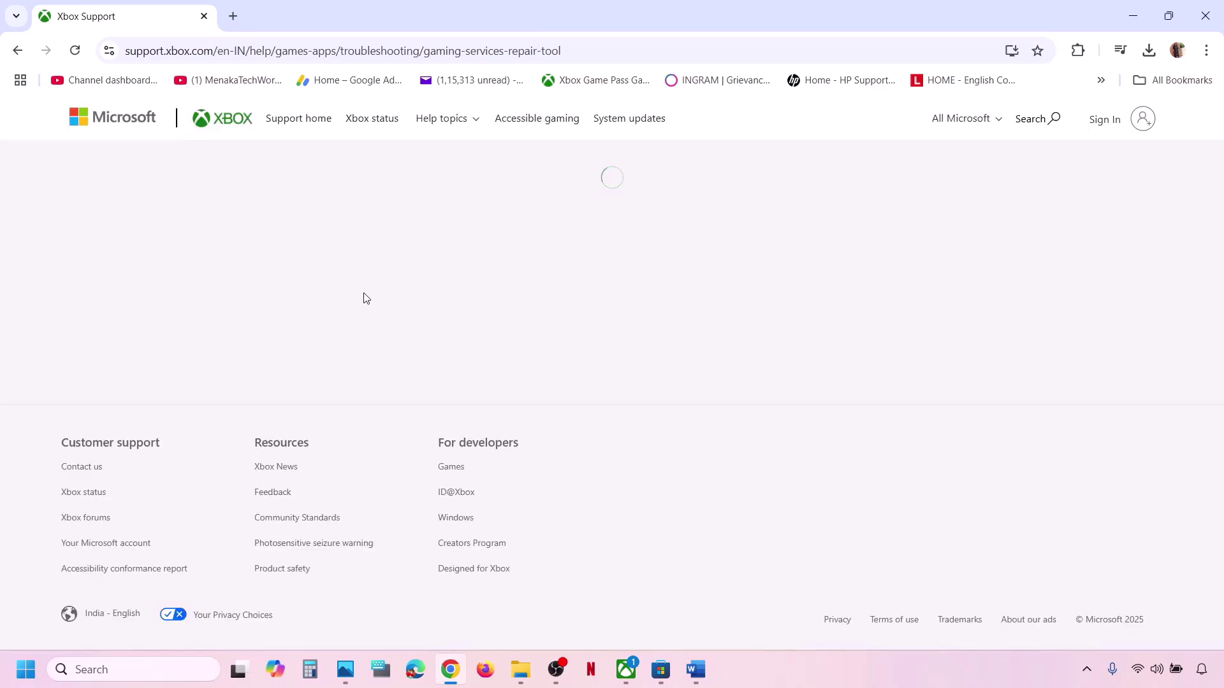
scroll(364, 295, "down", 4)
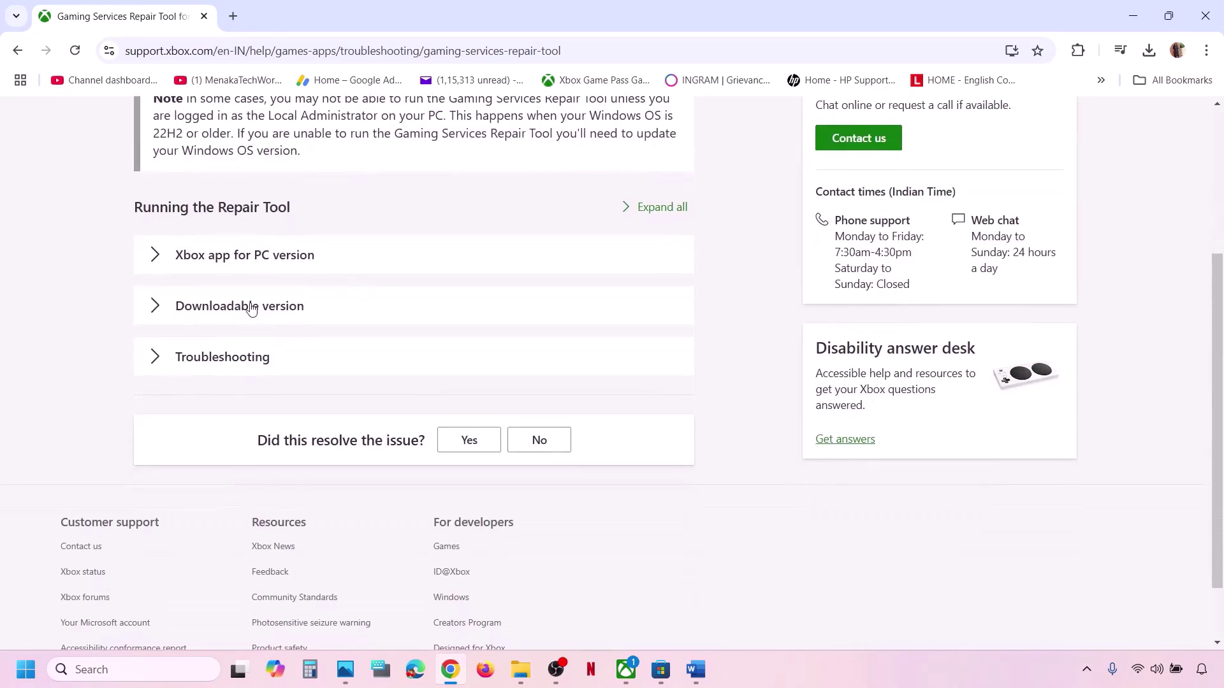
left_click(259, 320)
scroll(257, 319, "down", 8)
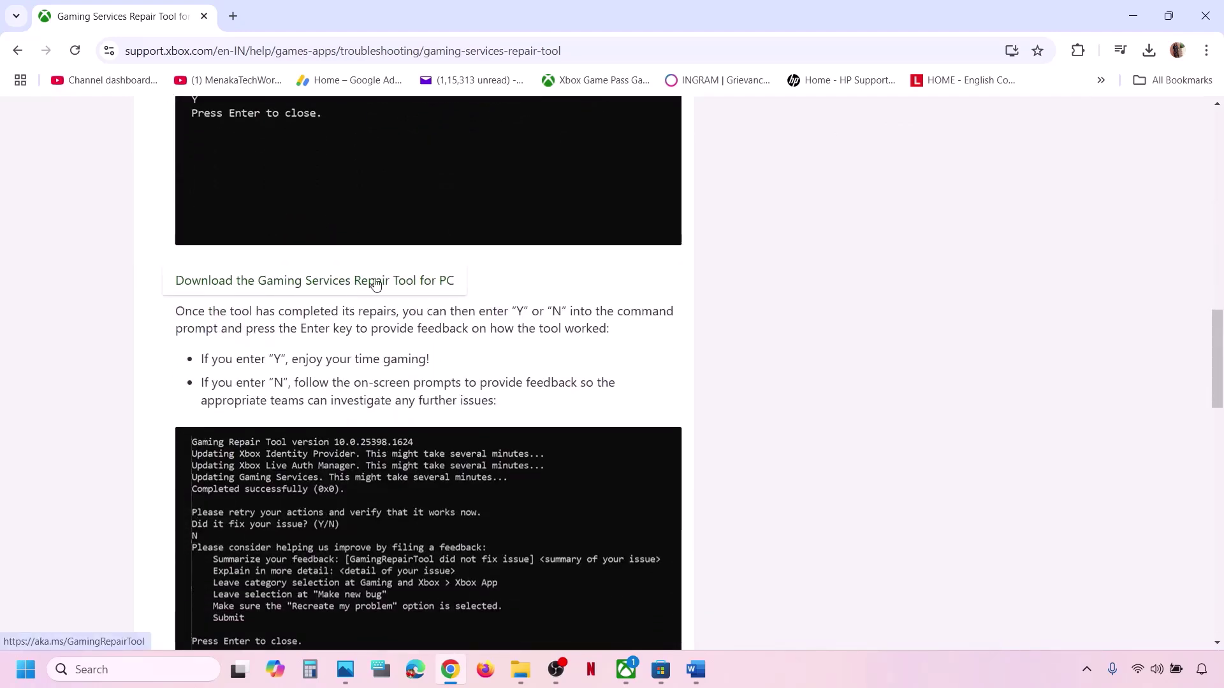
left_click(376, 281)
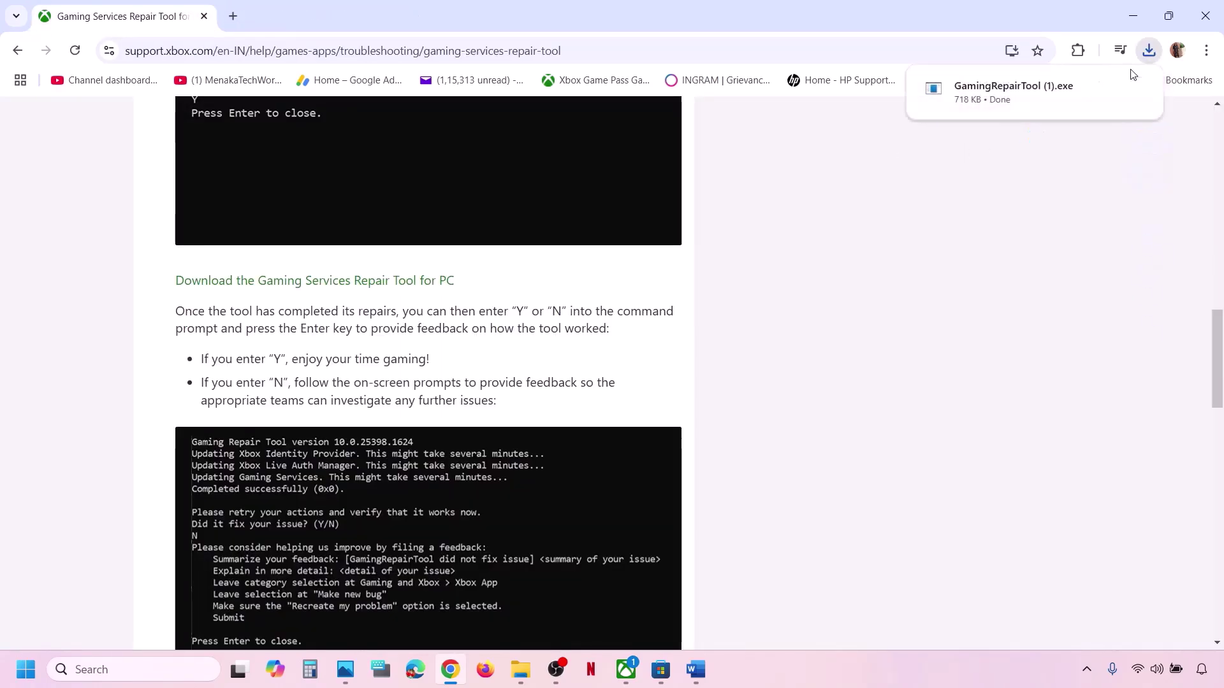
left_click(1014, 94)
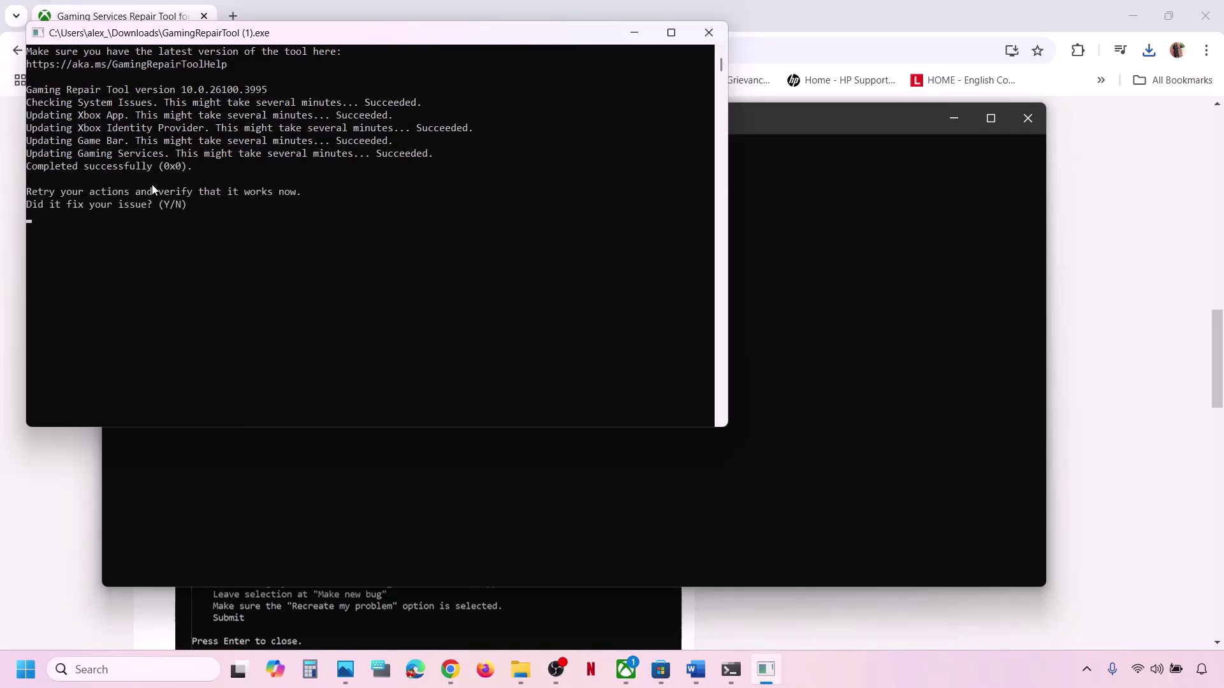
left_click(708, 34)
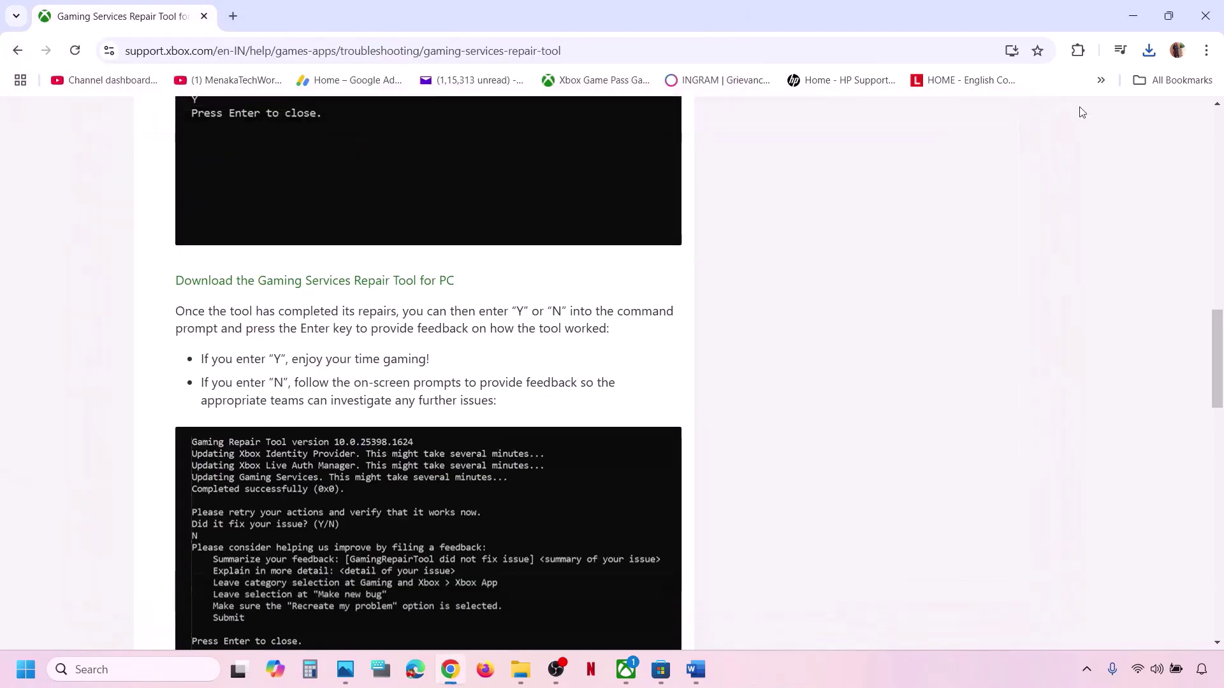
Maximize the Game not launching notes in Word, scrolled down to Step 3.
left_click(696, 669)
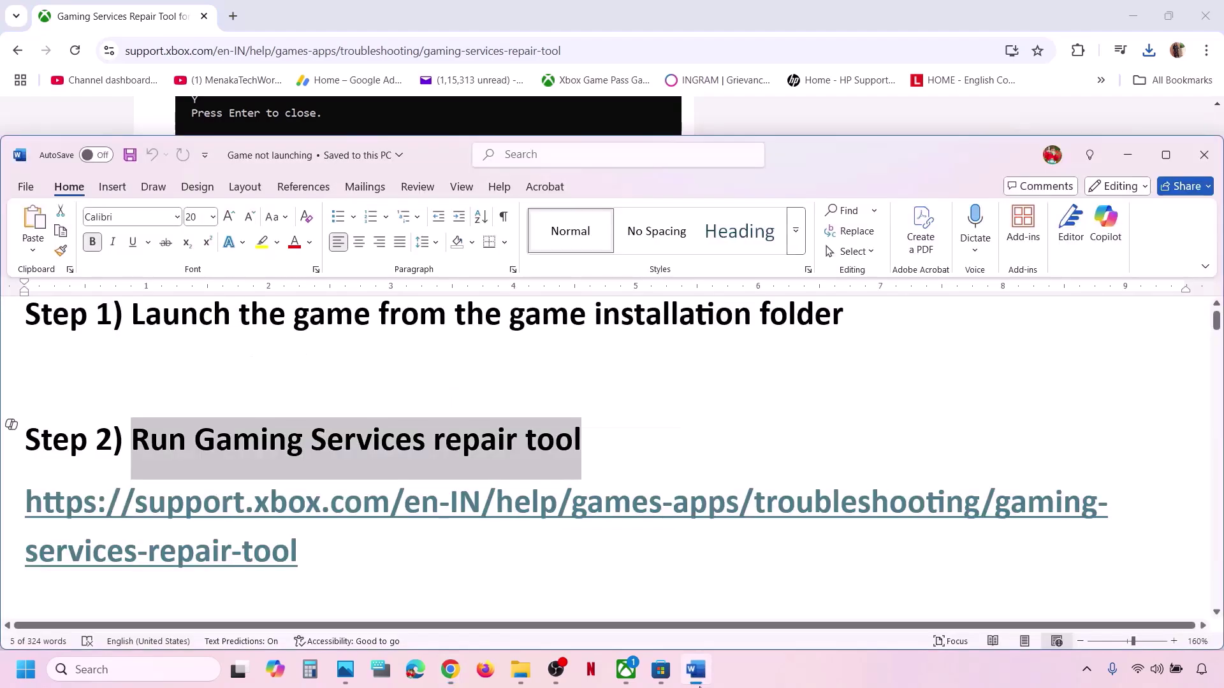
scroll(403, 495, "down", 2)
scroll(404, 495, "down", 4)
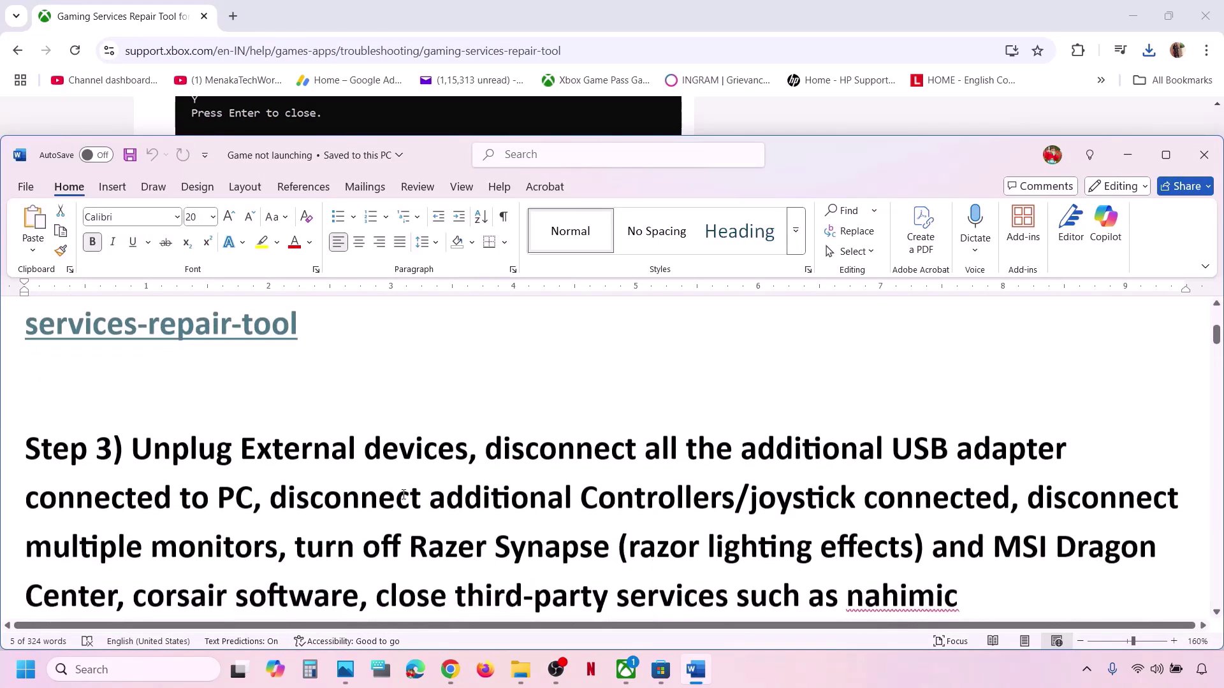
left_click(1166, 155)
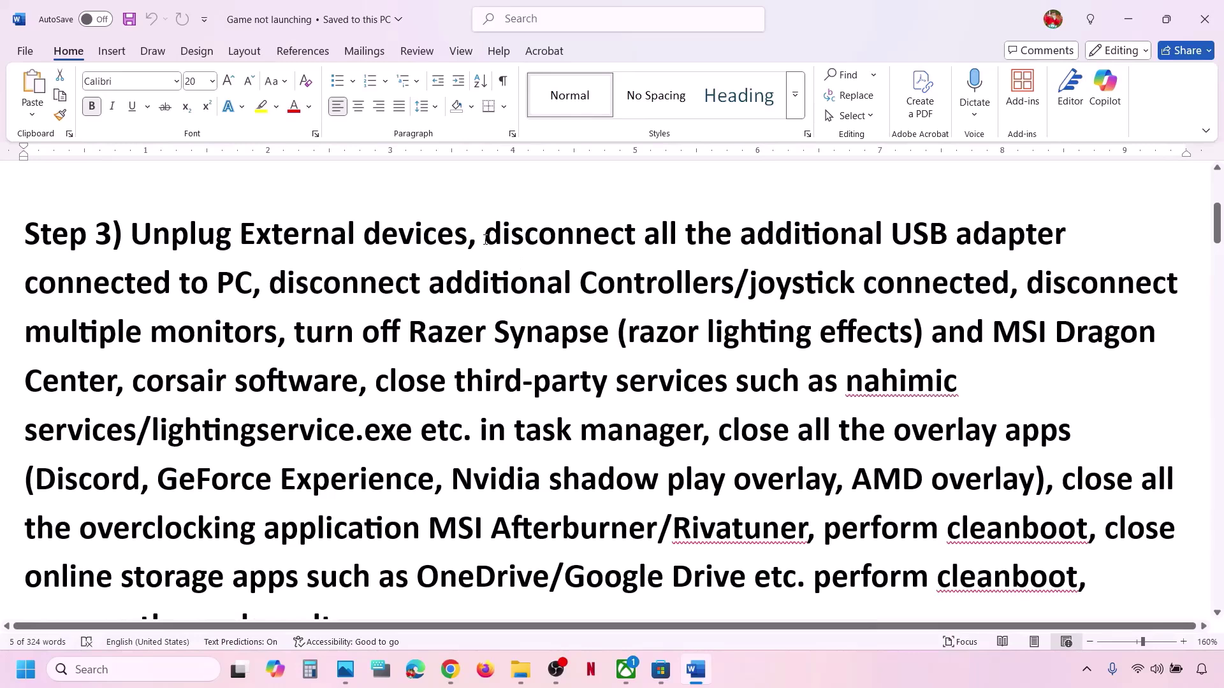
Highlight the USB adapter, controllers, multiple monitors and Discord phrases in Step 3.
left_click_drag(486, 239, 917, 284)
left_click_drag(993, 287, 1179, 285)
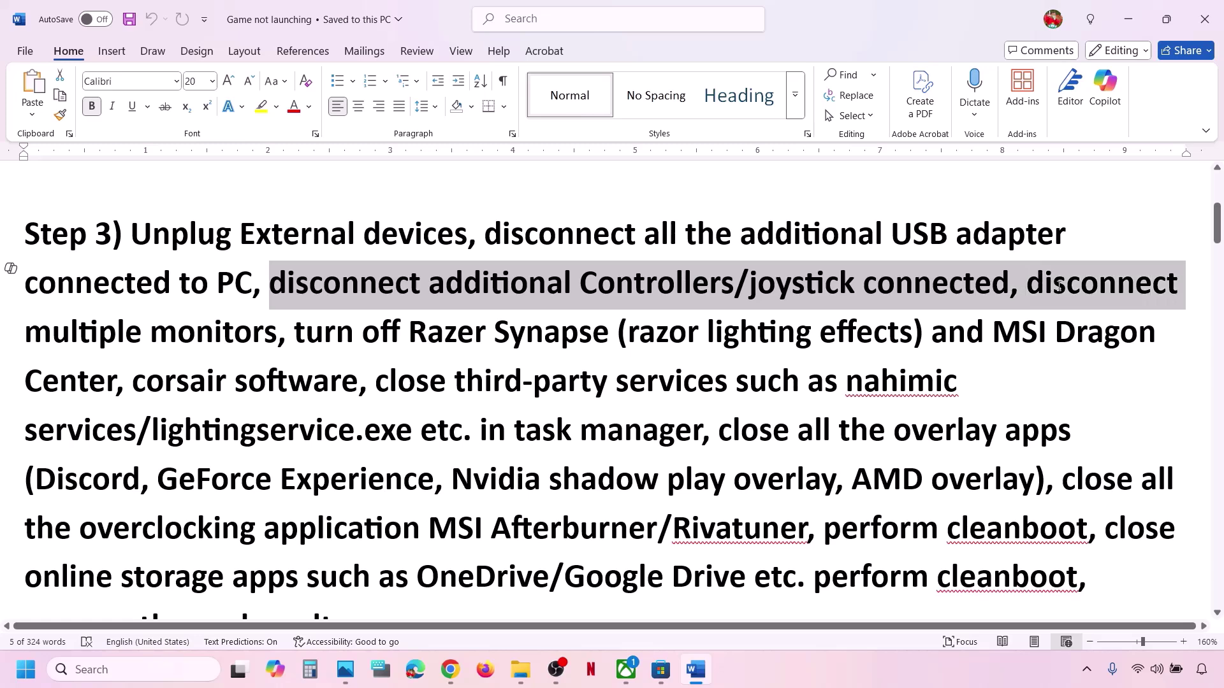
left_click(552, 290)
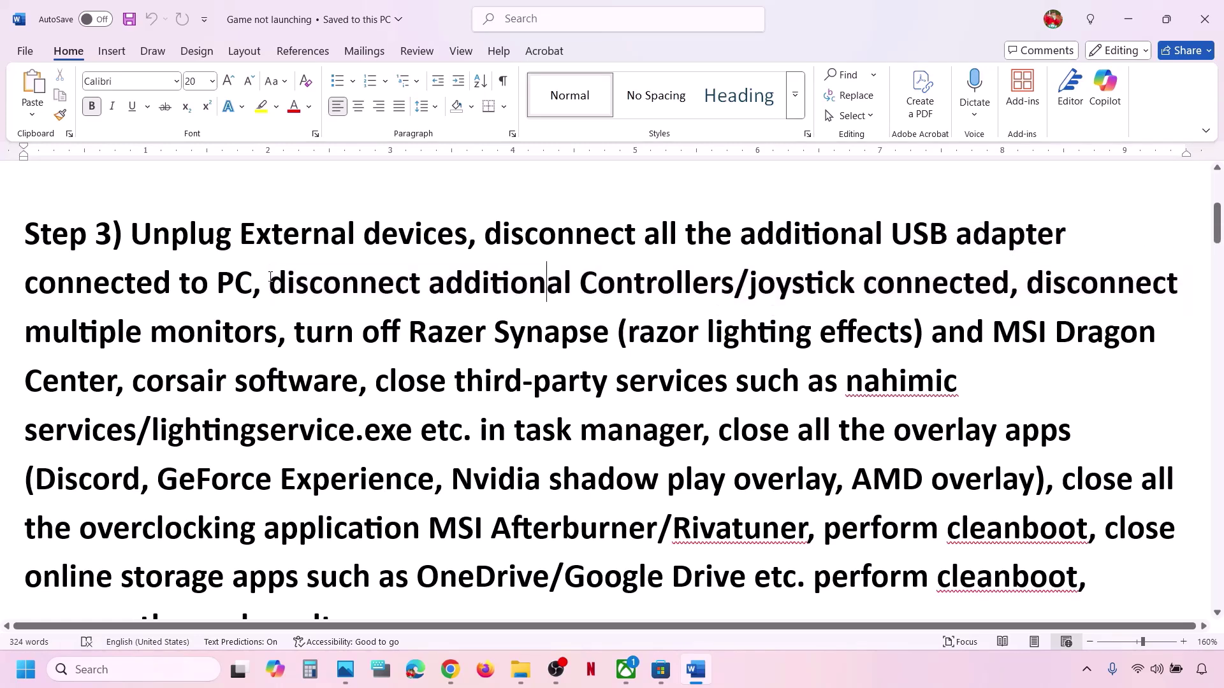
left_click_drag(269, 281, 1009, 285)
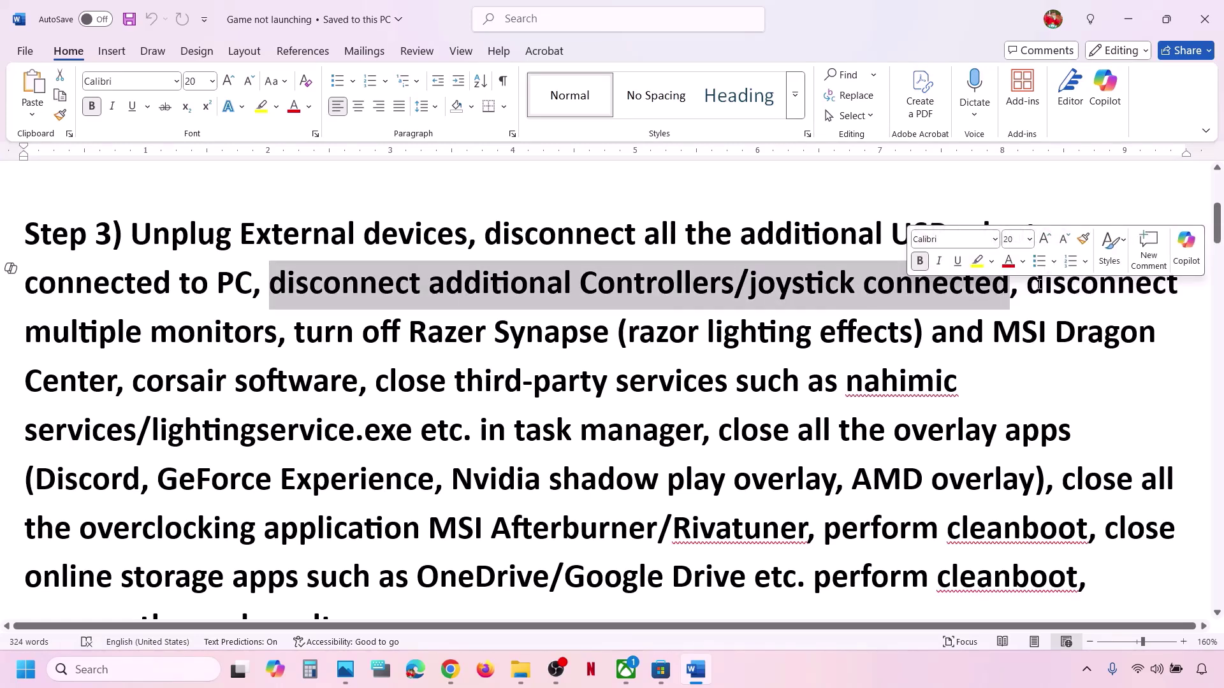
left_click_drag(1027, 284, 1022, 434)
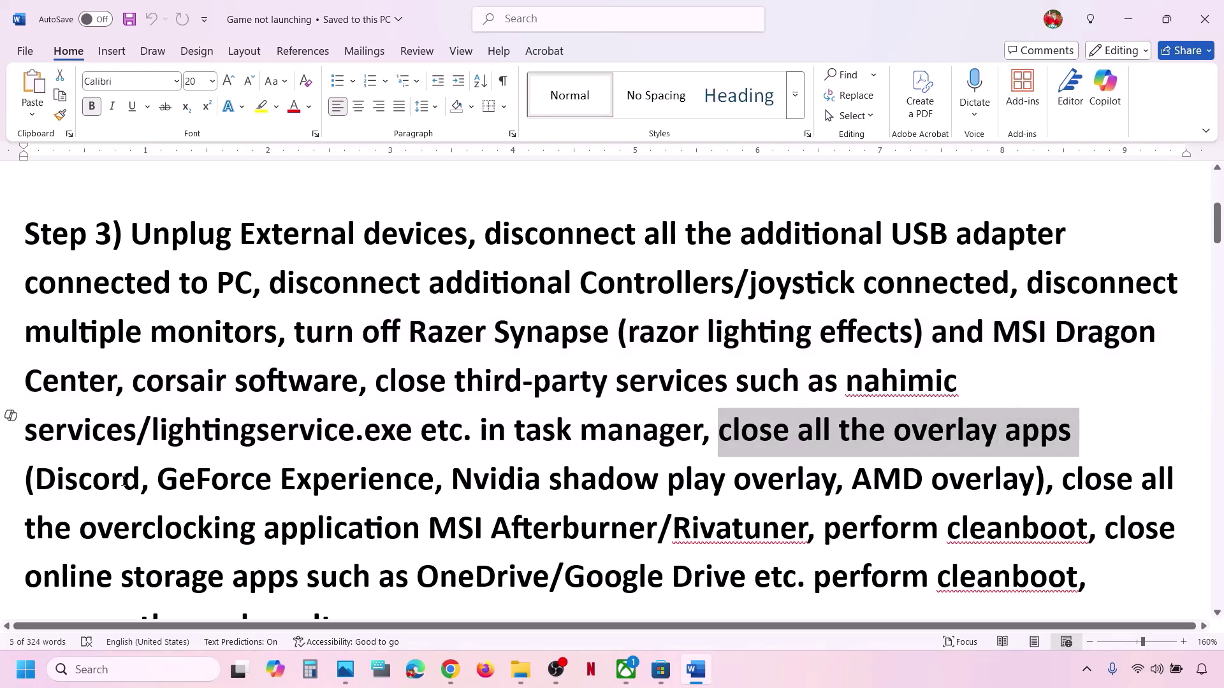
left_click_drag(141, 479, 36, 480)
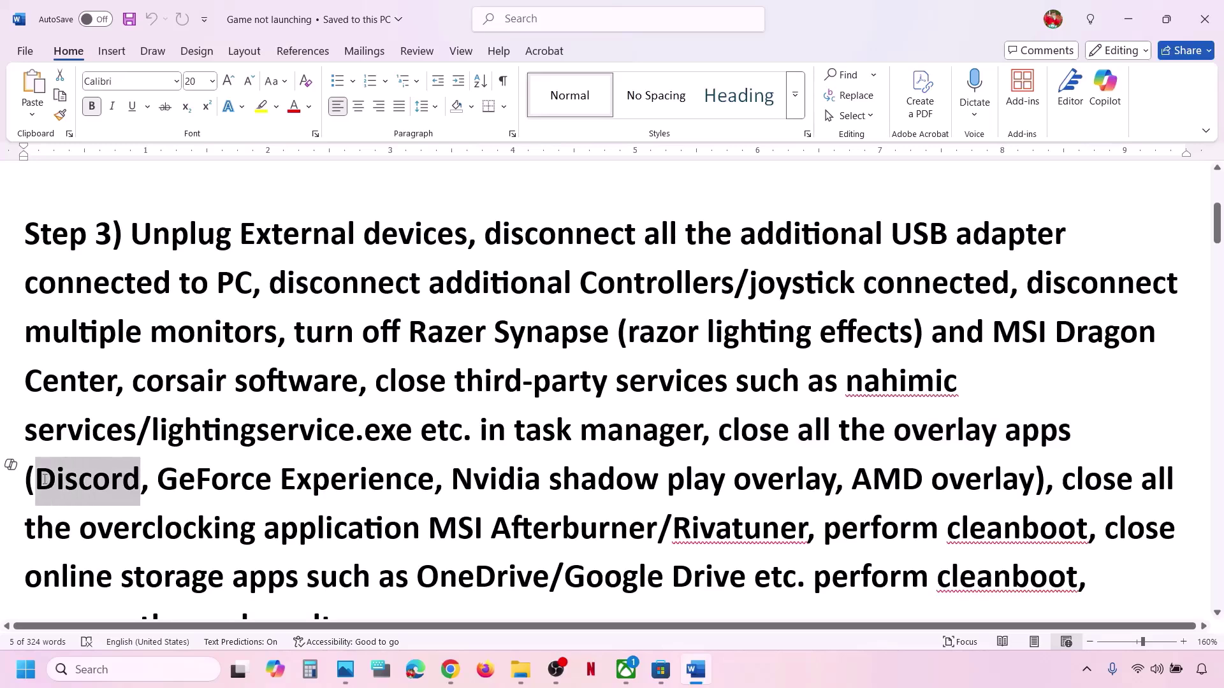
left_click(130, 671)
type("nvidia")
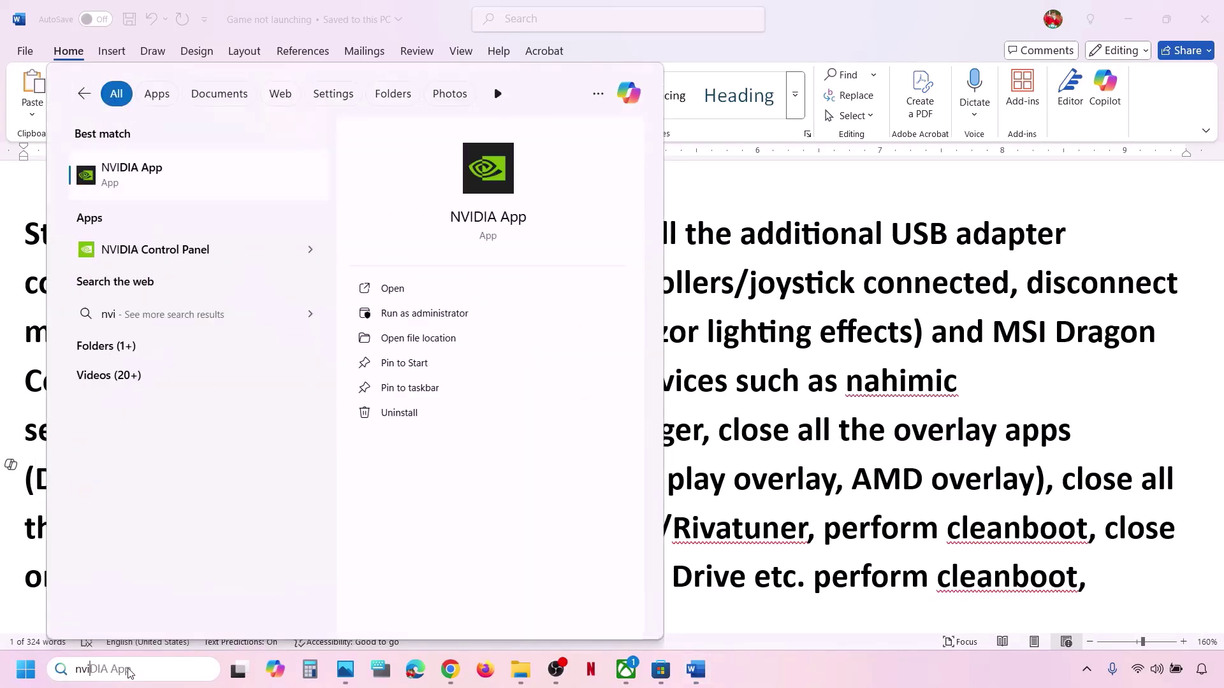
key("Return")
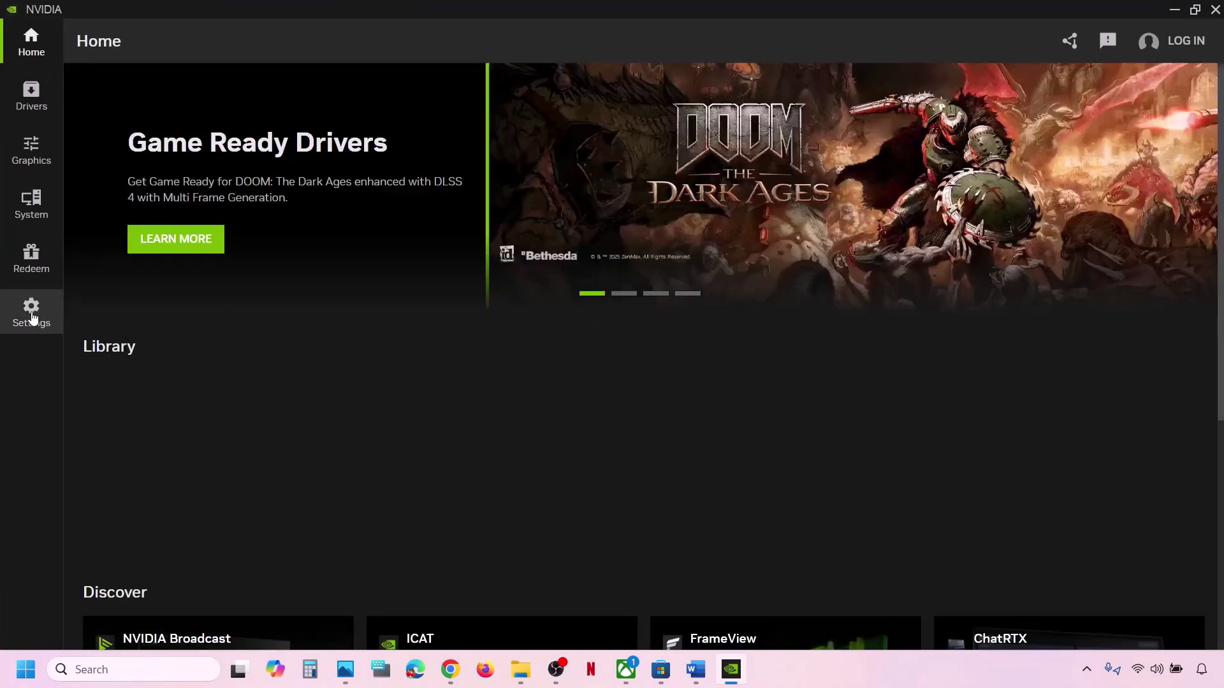
left_click(32, 314)
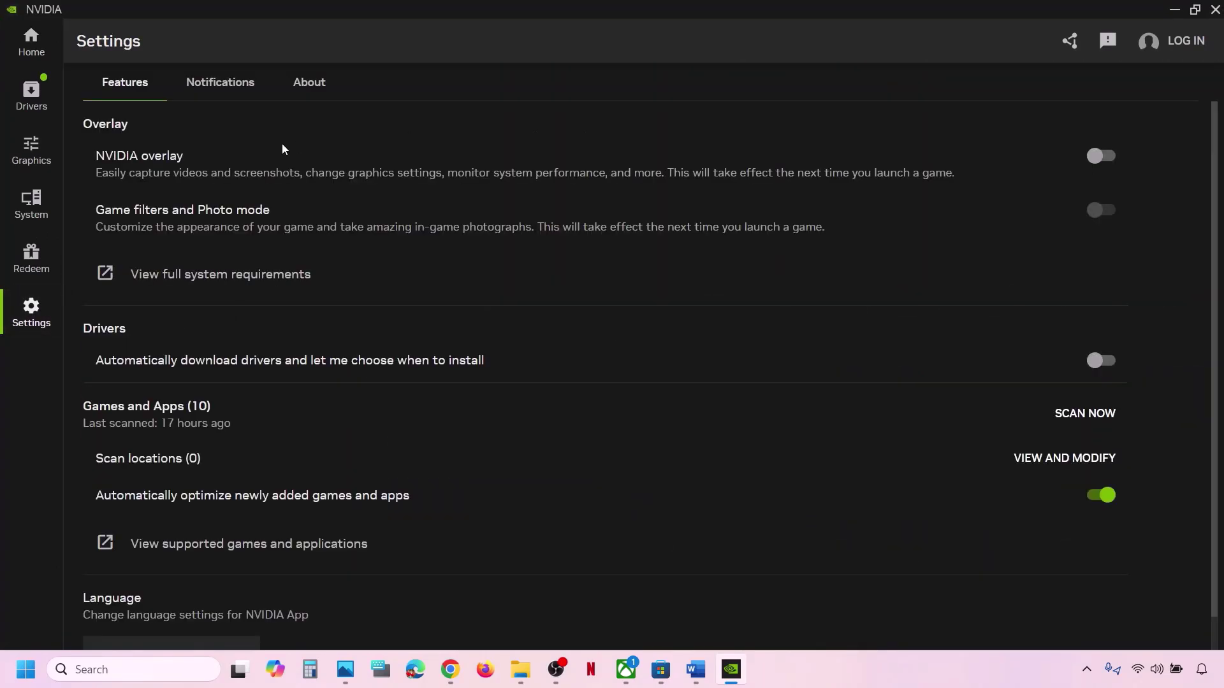
left_click(1210, 14)
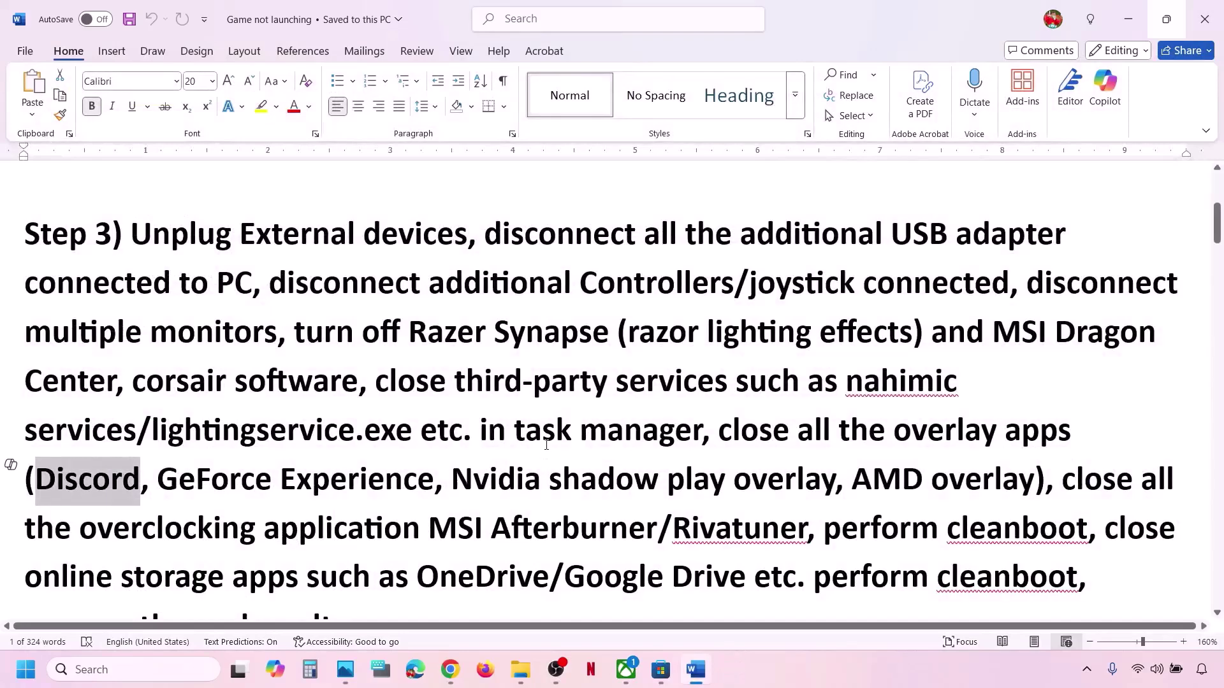
scroll(547, 445, "down", 1)
scroll(546, 445, "down", 1)
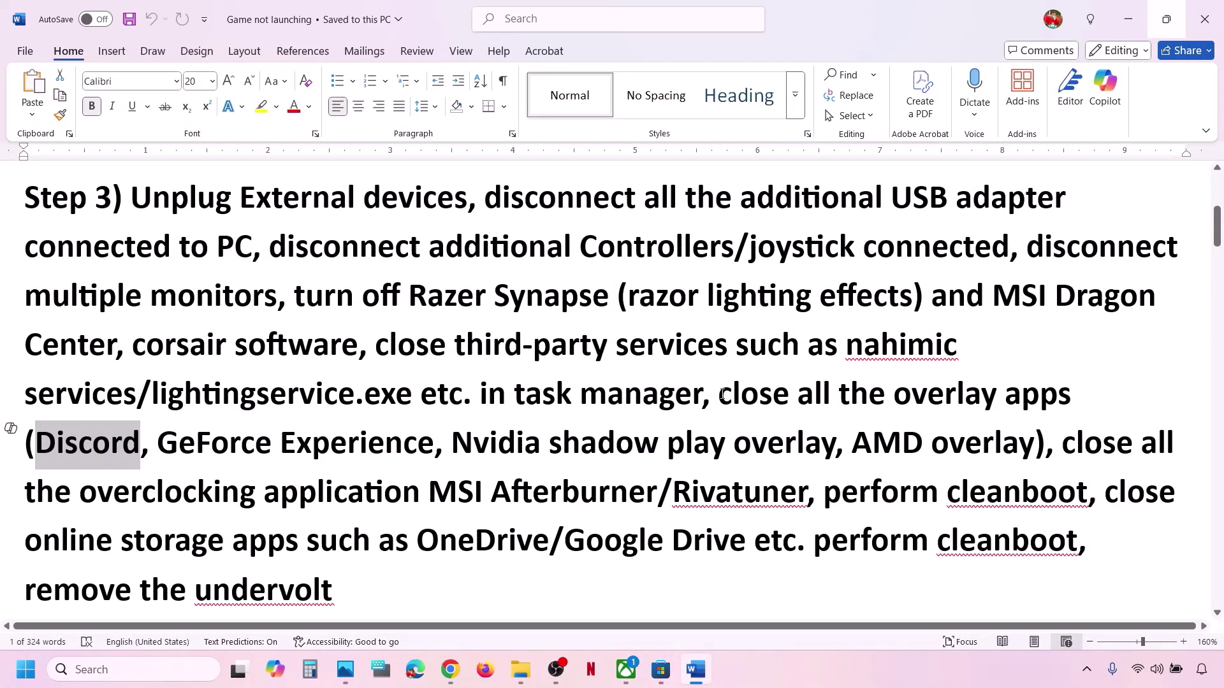
left_click_drag(722, 396, 657, 490)
scroll(570, 483, "down", 1)
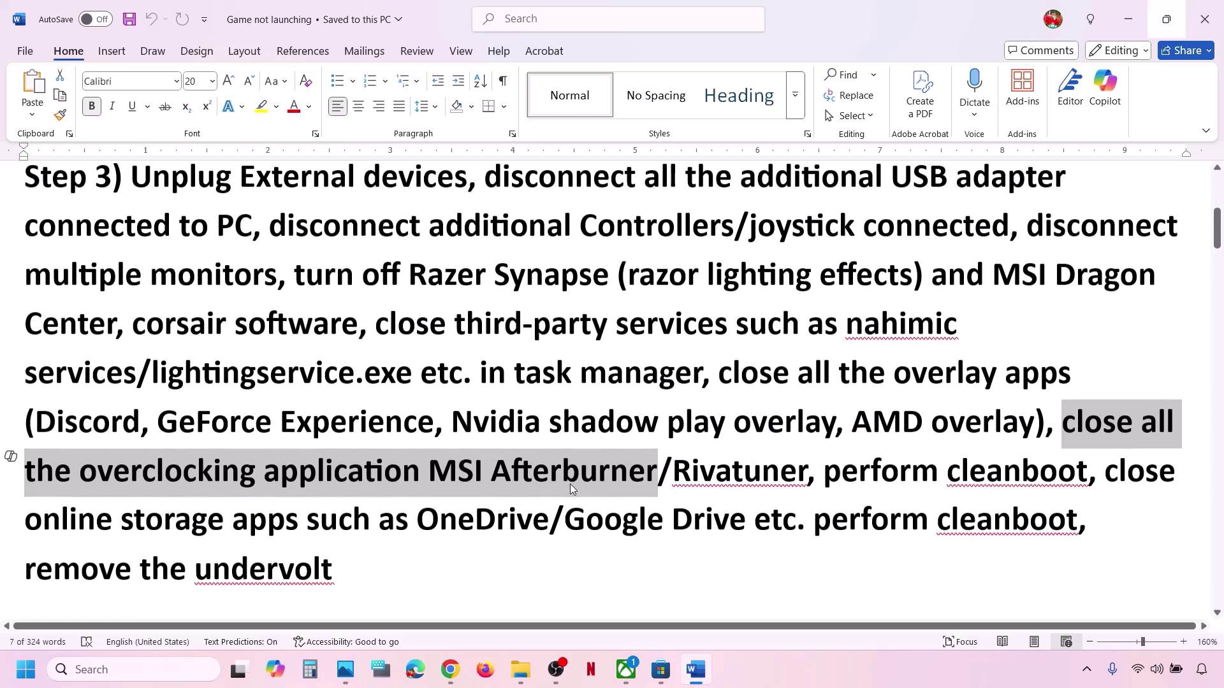
left_click_drag(431, 477, 770, 455)
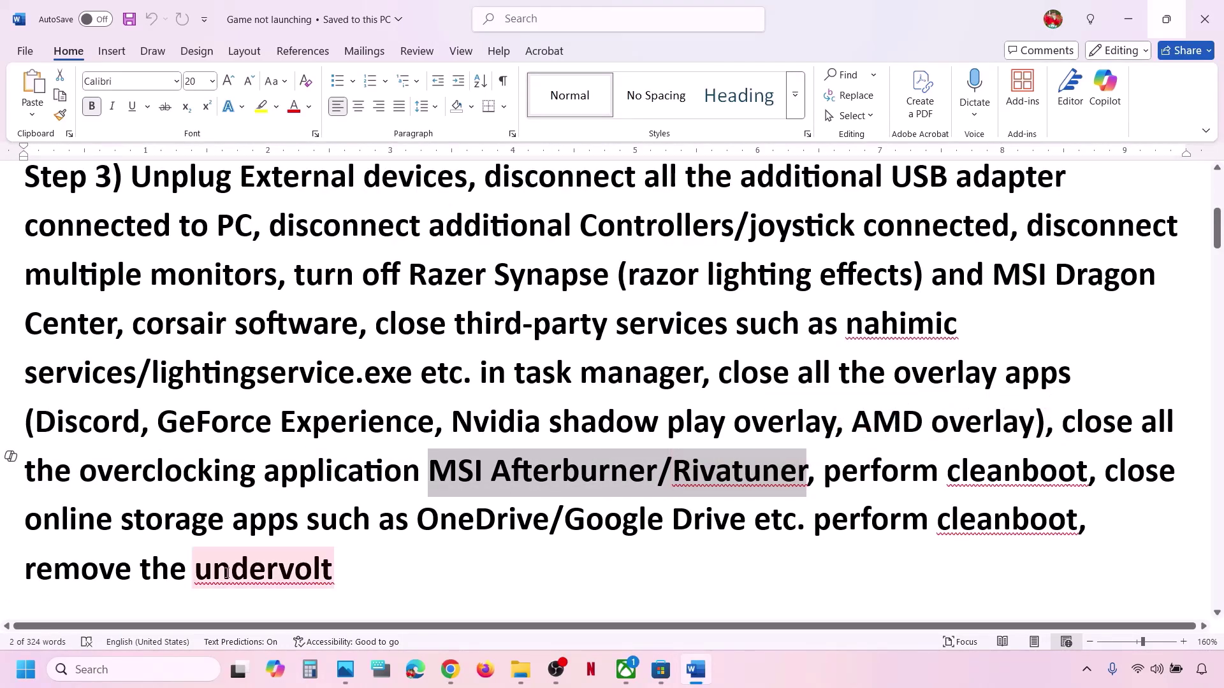
Launch MSI Afterburner and RivaTuner Statistics Server from taskbar search.
left_click(146, 667)
type("msi afterburner")
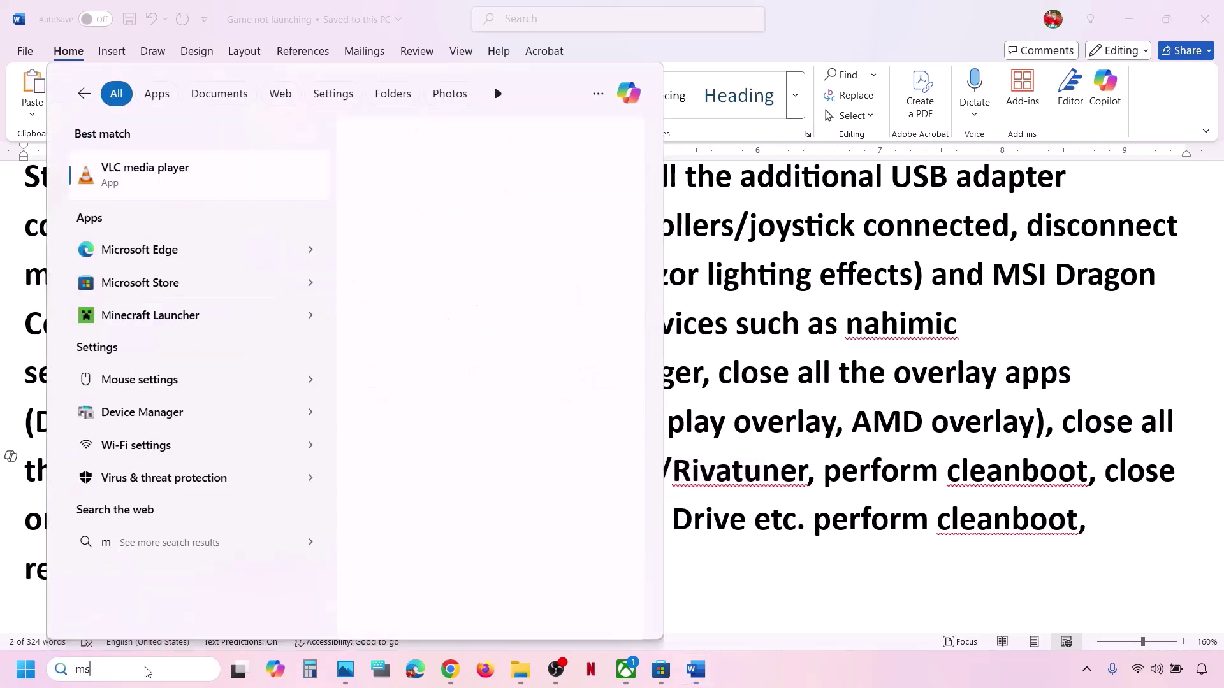
key("Return")
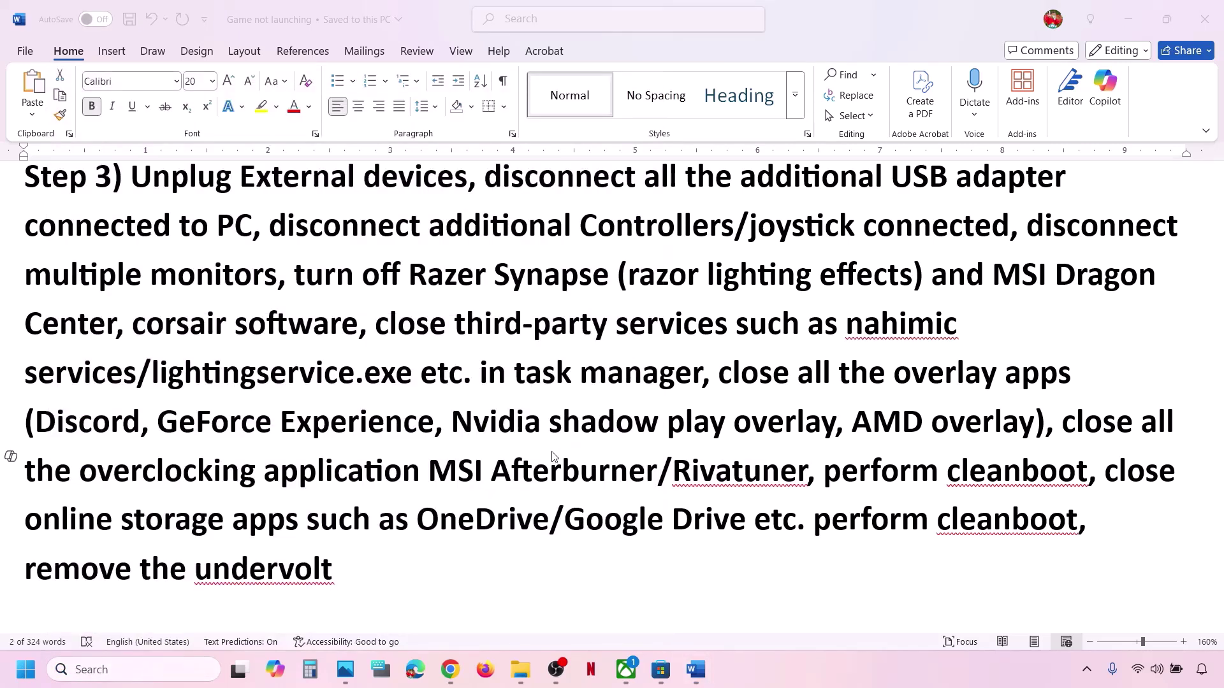
left_click(54, 669)
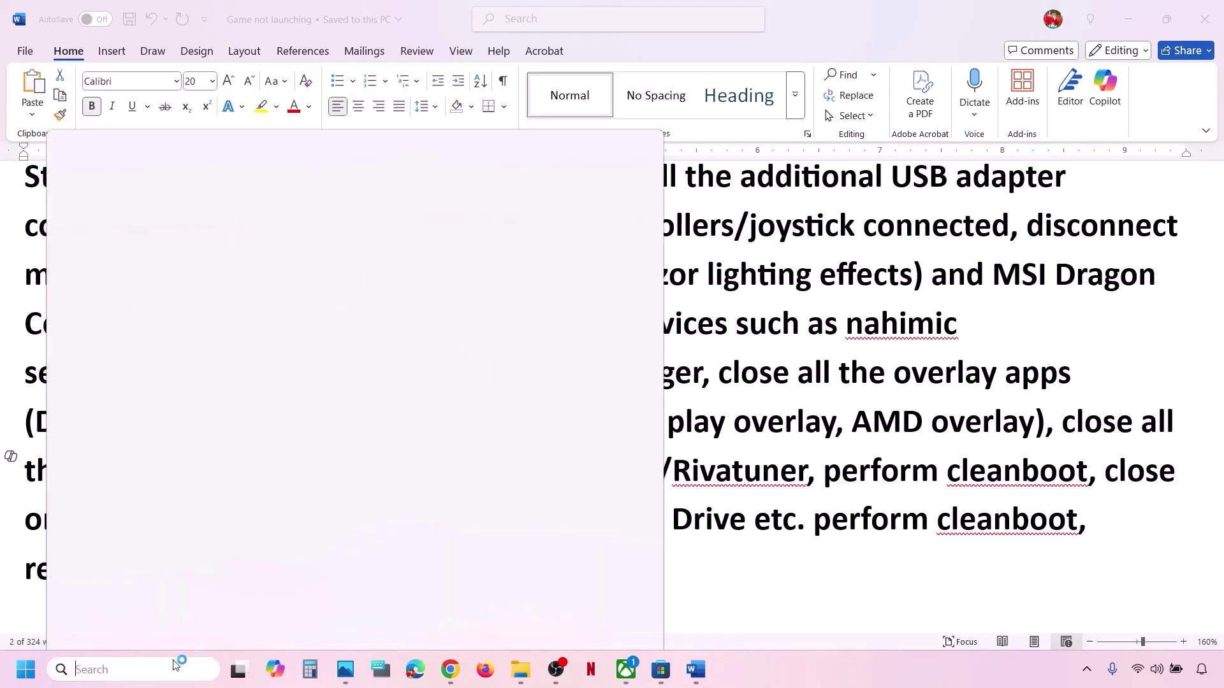
type("riva")
key("Return")
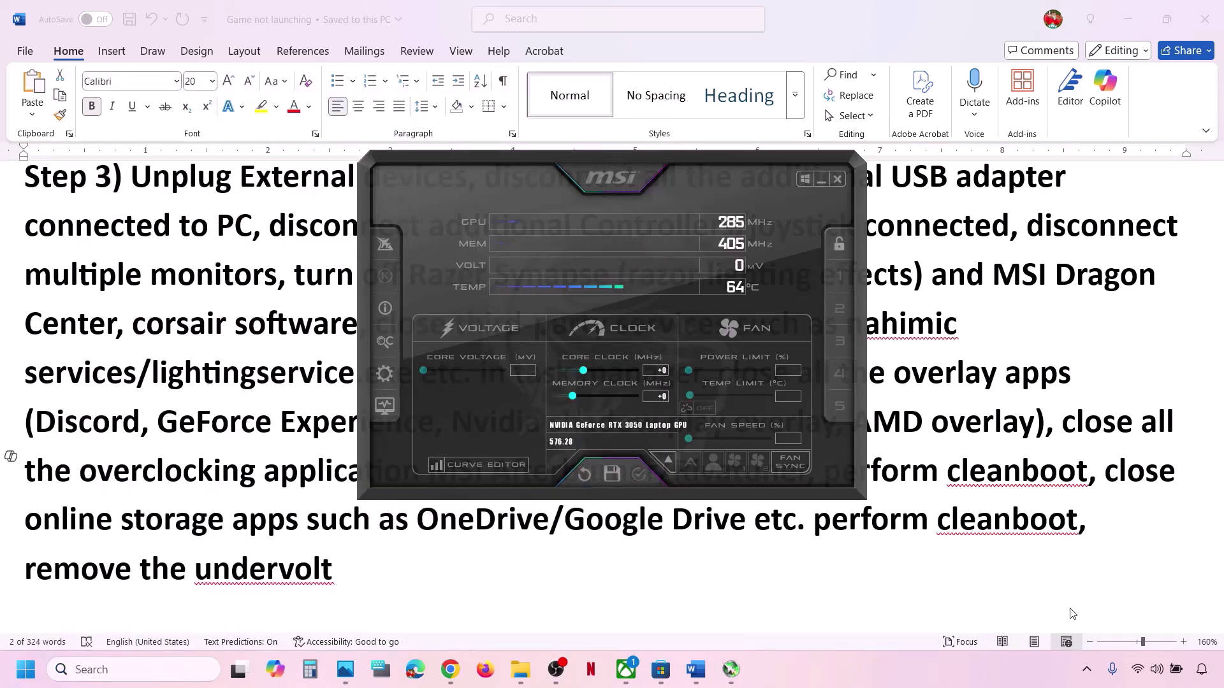
Close the Afterburner window and exit both Afterburner and RivaTuner from their tray icons.
left_click(837, 179)
left_click(1087, 669)
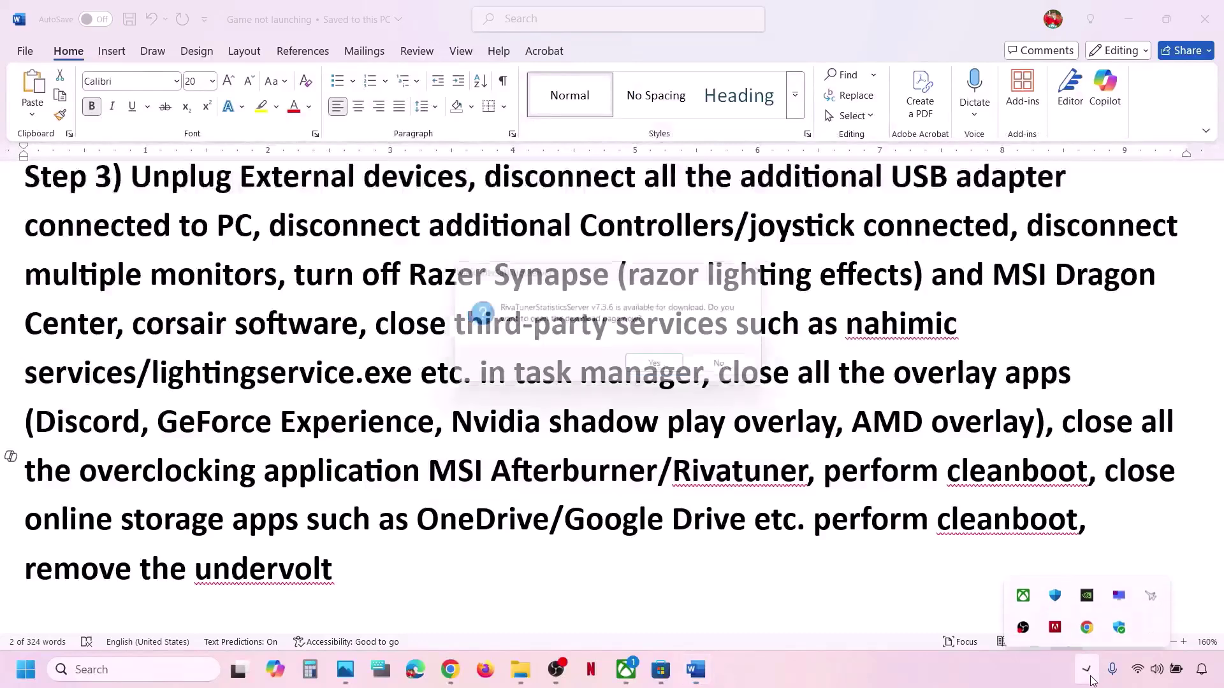
right_click(1158, 594)
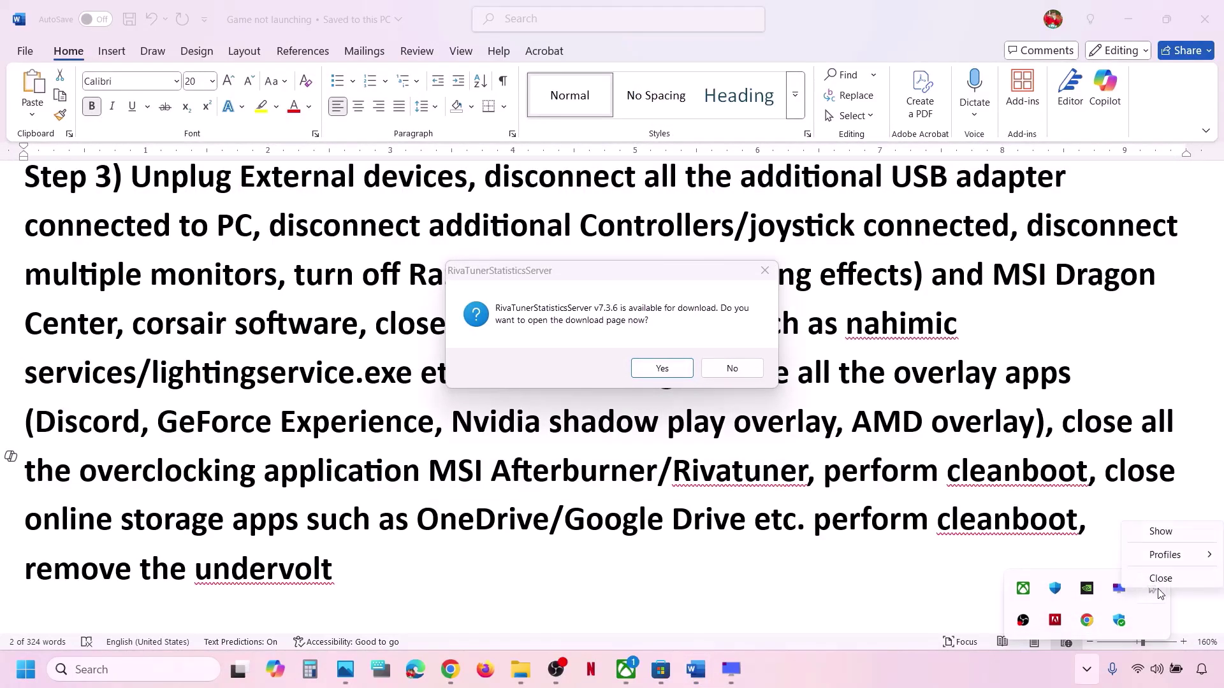
left_click(1173, 580)
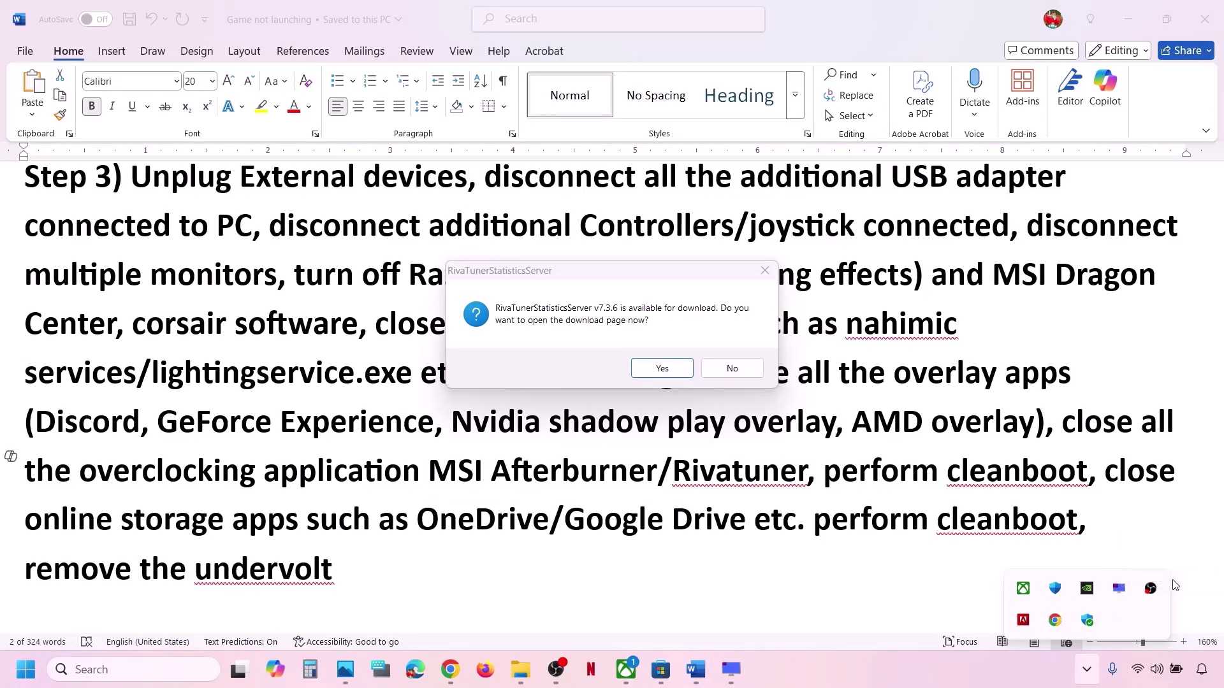
right_click(1120, 593)
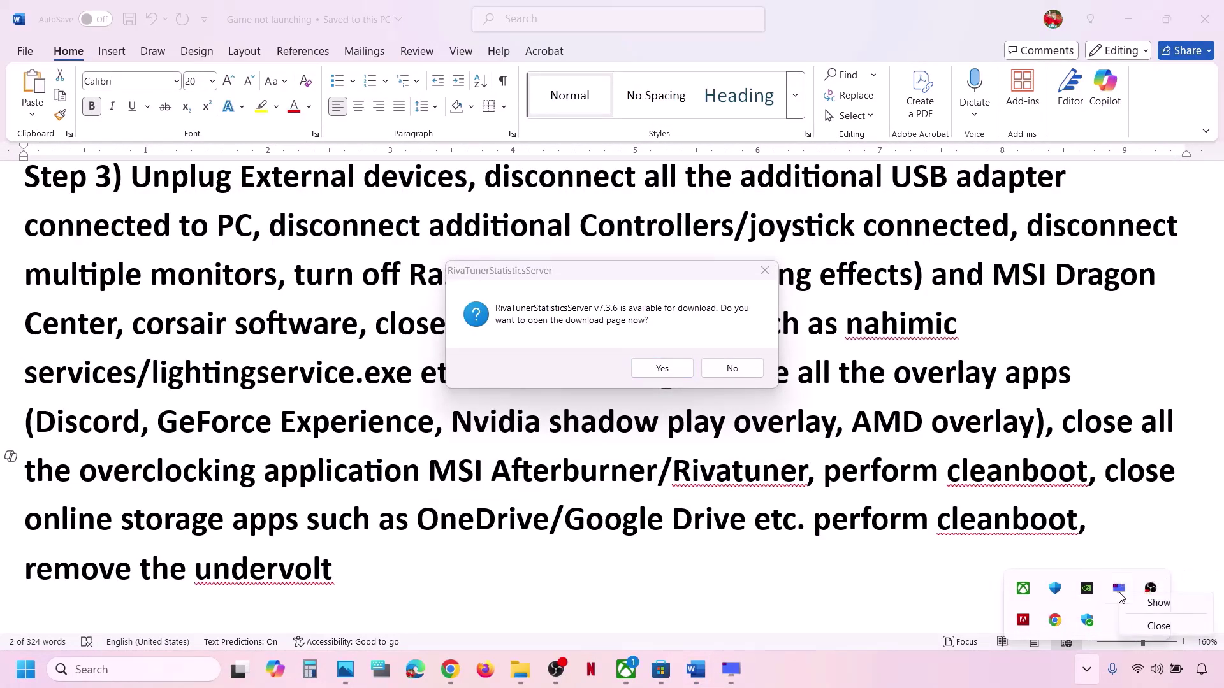
left_click(1166, 627)
left_click(694, 508)
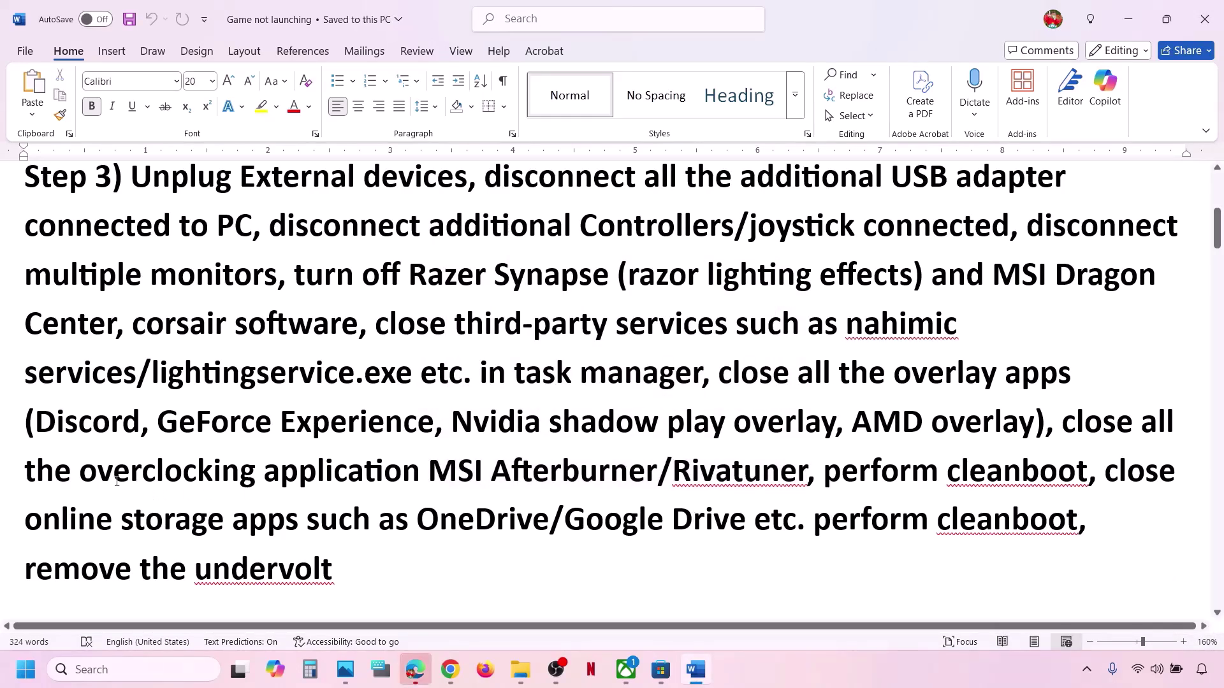
Insert 'Set overclocking to default,' ahead of the close-overclocking-applications instruction in Step 3.
left_click_drag(80, 471, 393, 470)
left_click(424, 457)
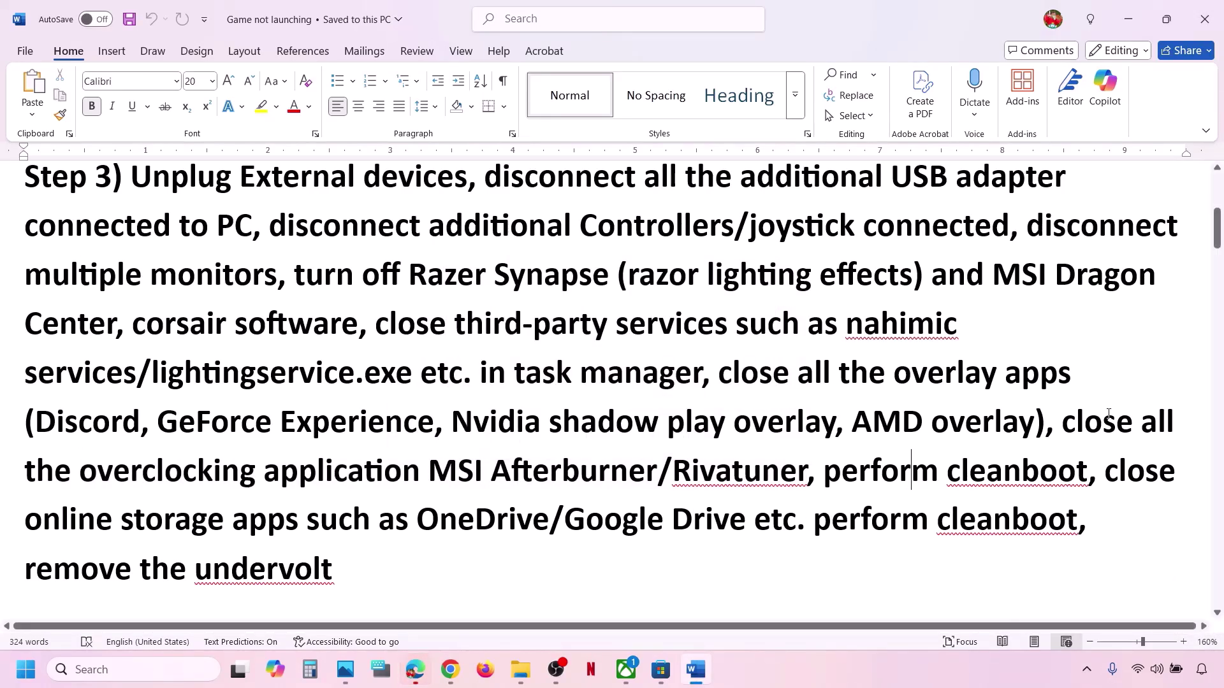
left_click(1061, 426)
type("Set over")
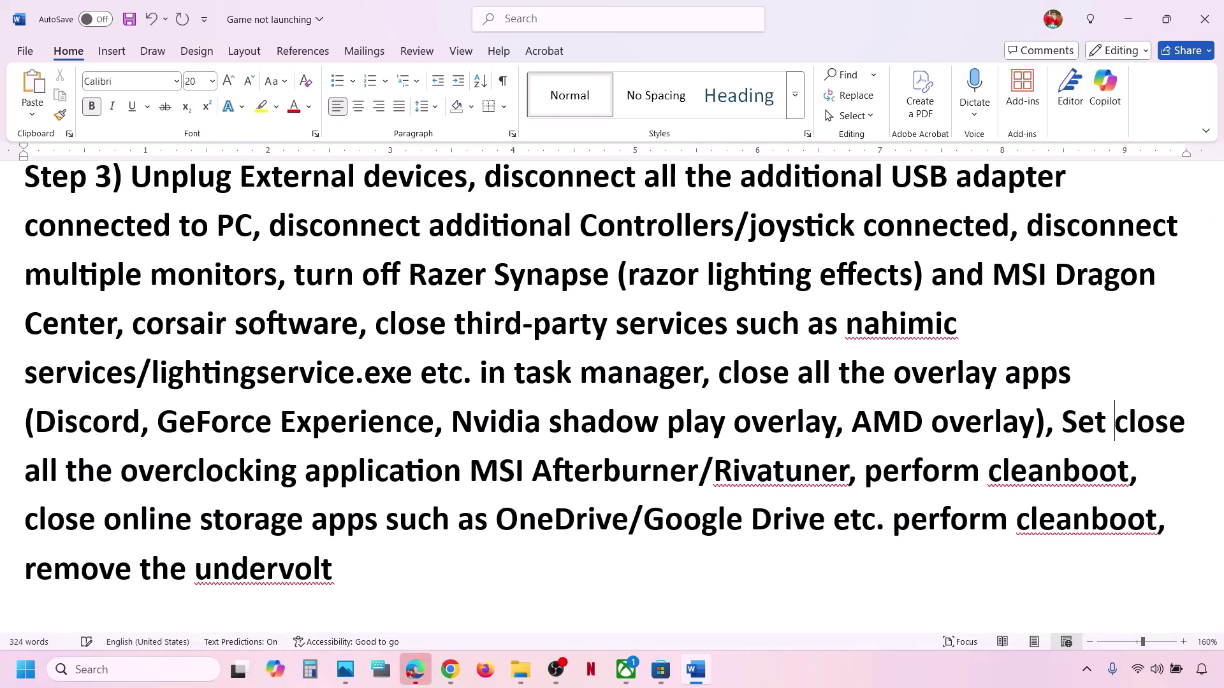
type("clocking to")
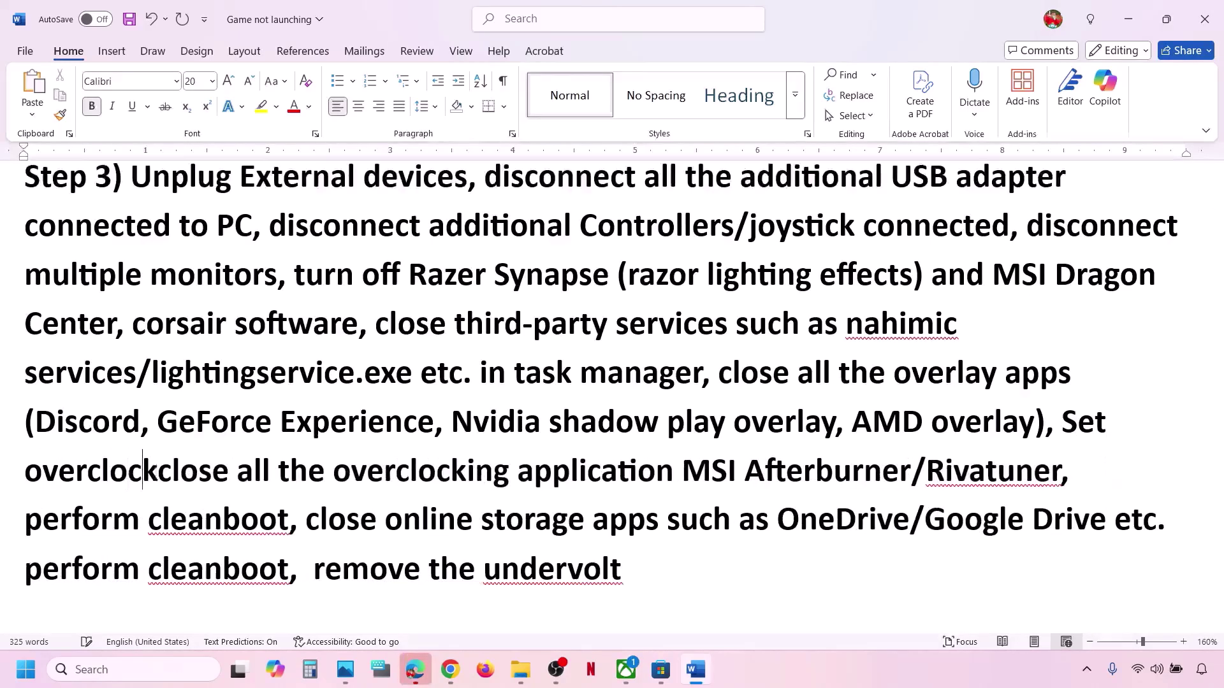
type(" default")
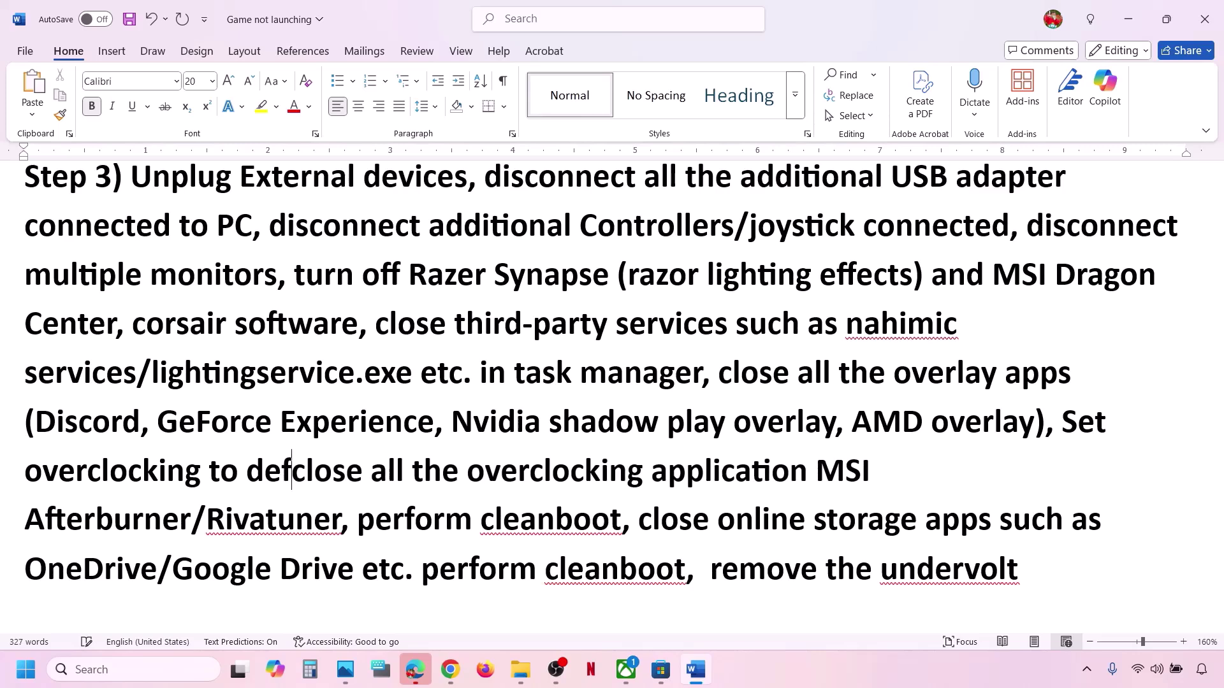
type(",")
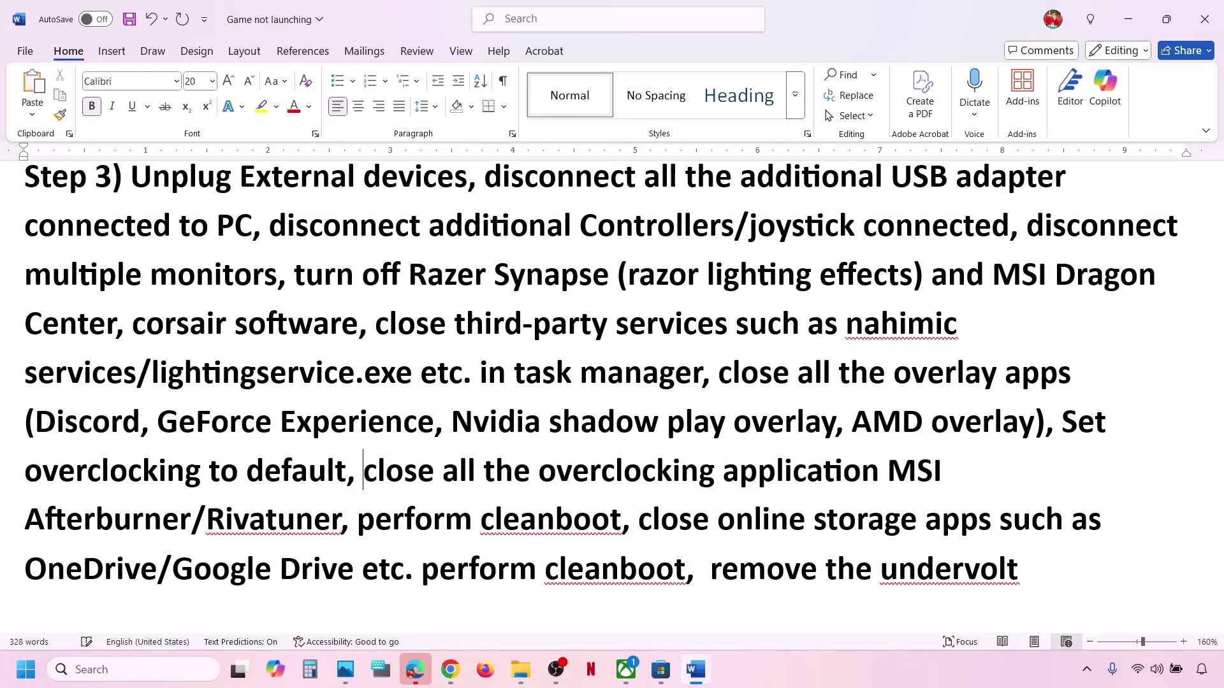
left_click_drag(1063, 421, 623, 522)
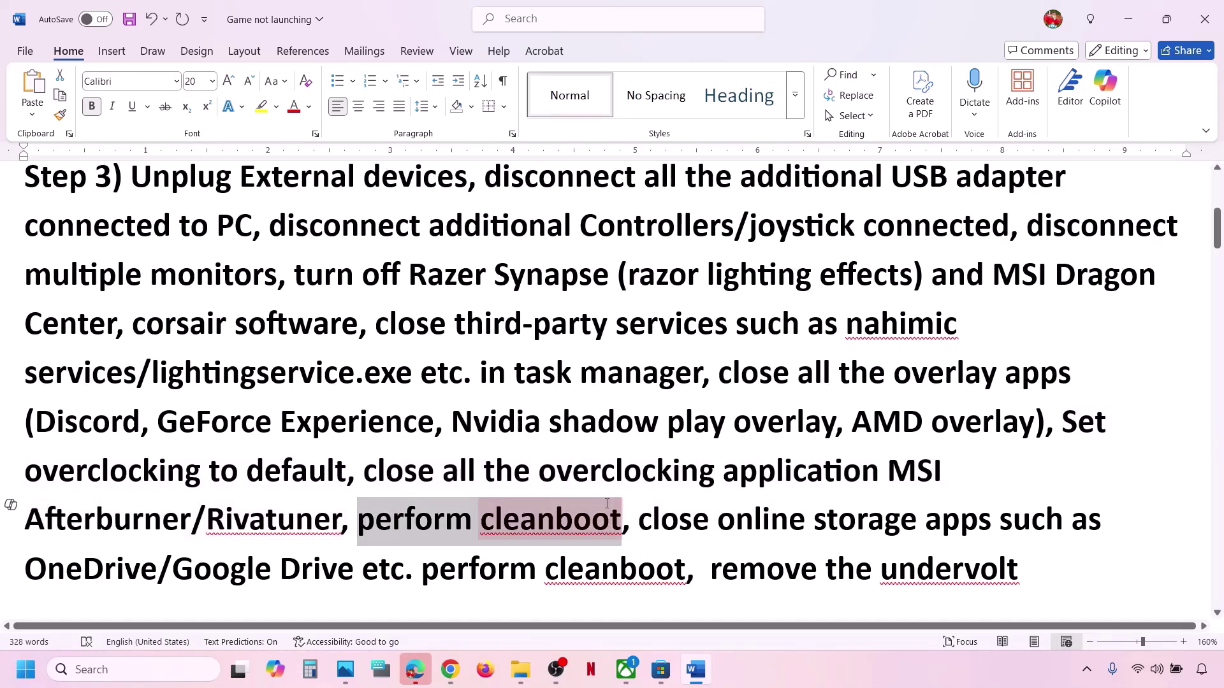
In System Configuration's Services, hide Microsoft services, disable all others, apply, and decline the restart.
left_click(169, 673)
type("ystem")
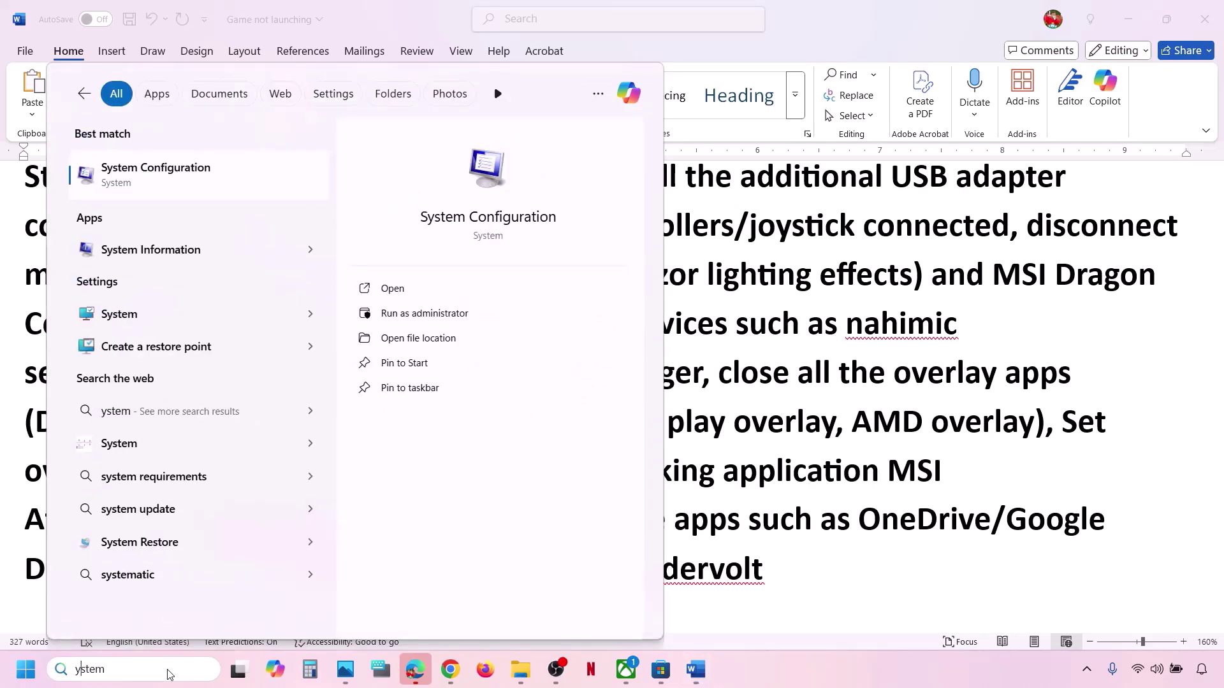
type("s")
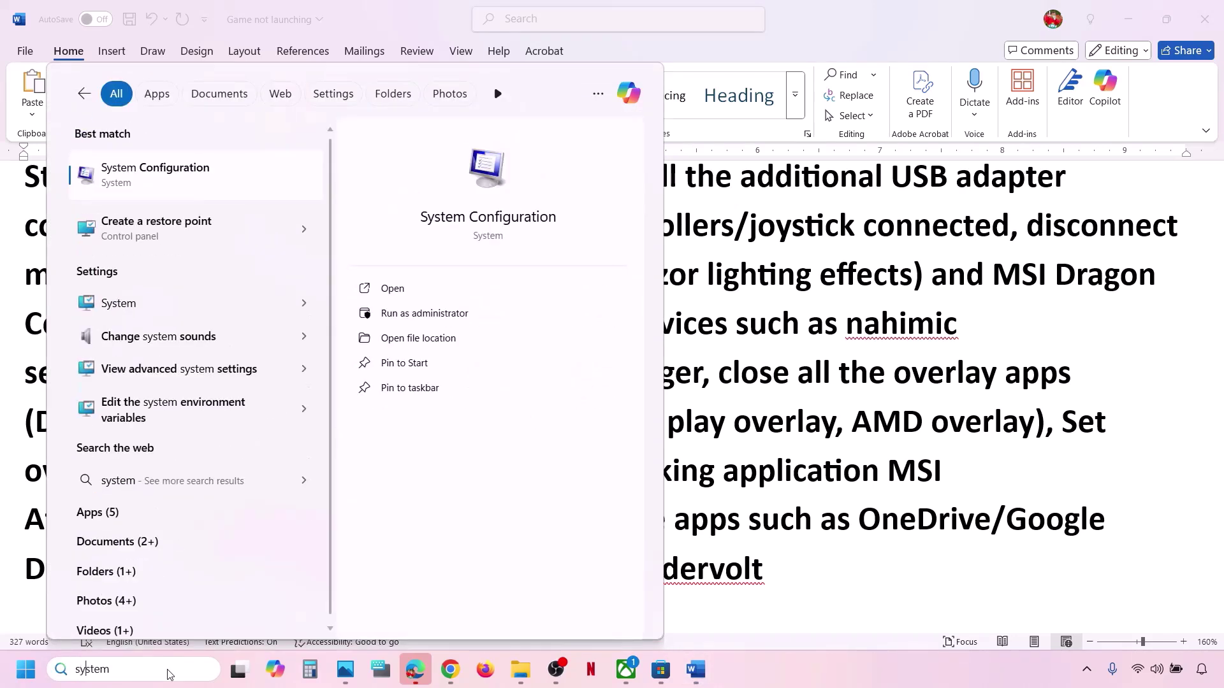
type(" cobfi")
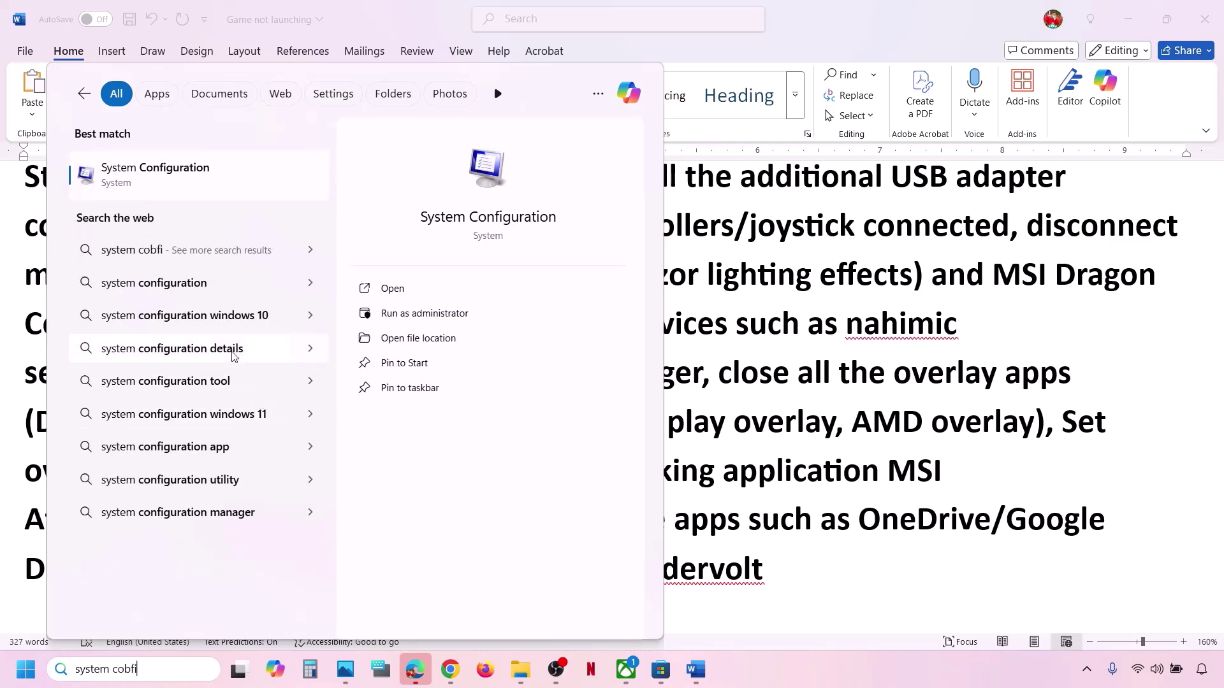
left_click(181, 169)
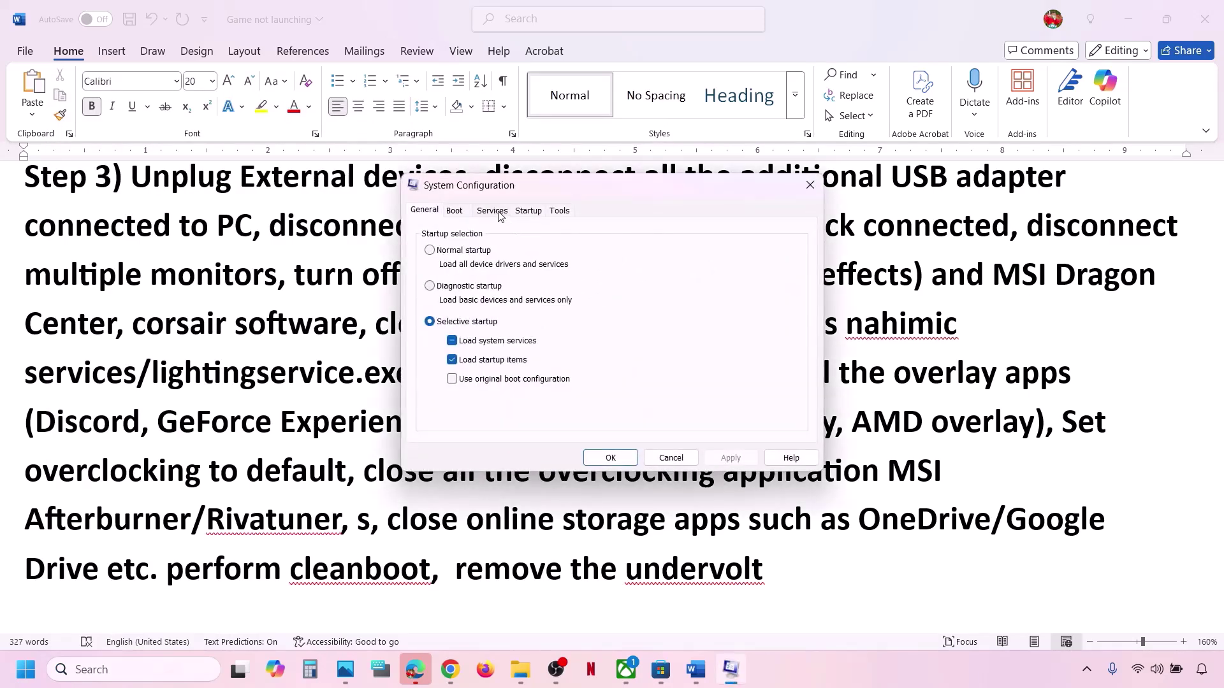
left_click(499, 214)
left_click(420, 431)
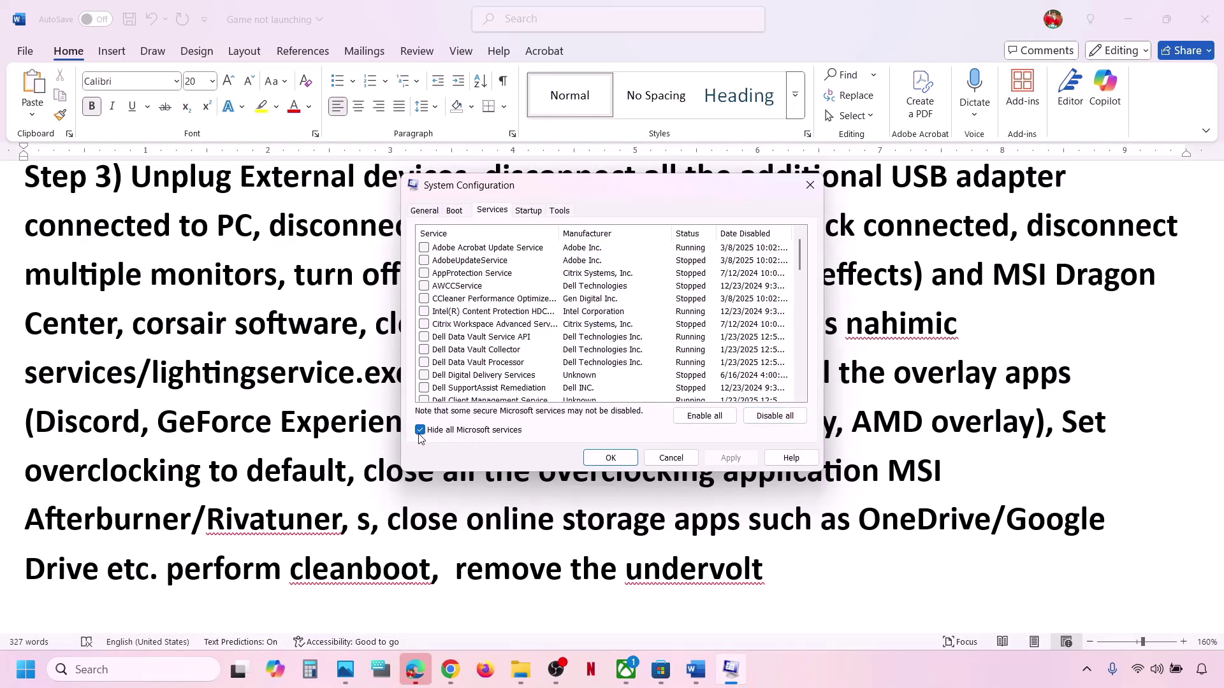
left_click(775, 415)
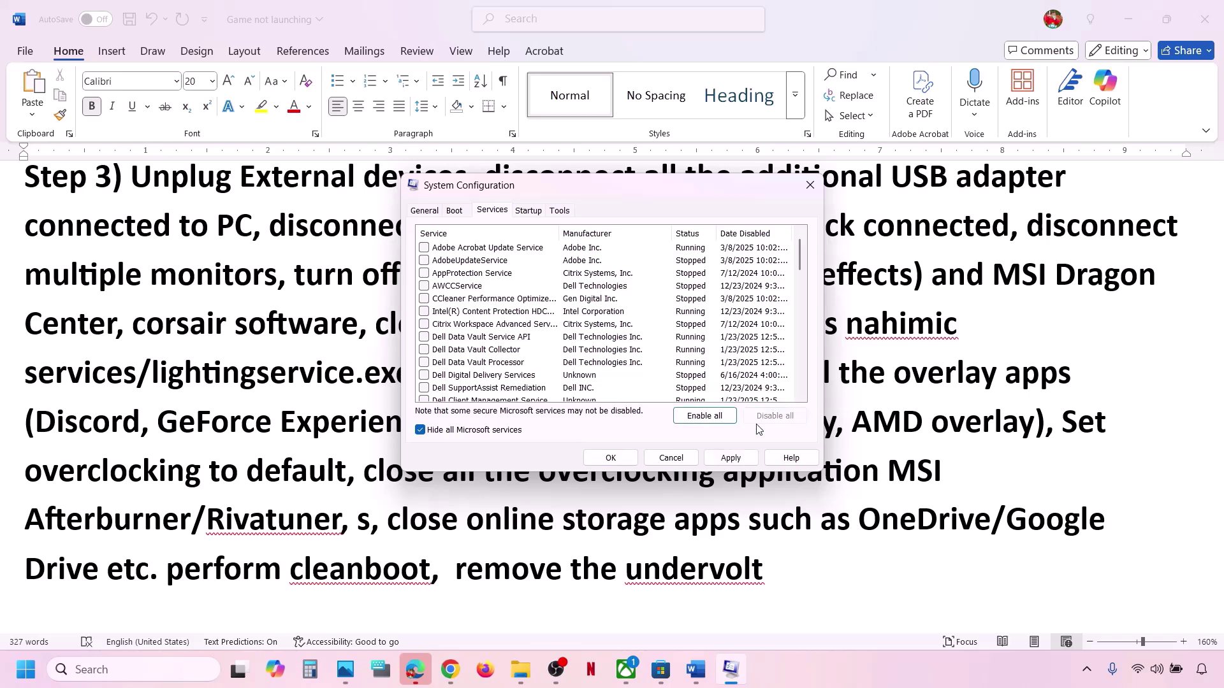
left_click(732, 458)
left_click(611, 458)
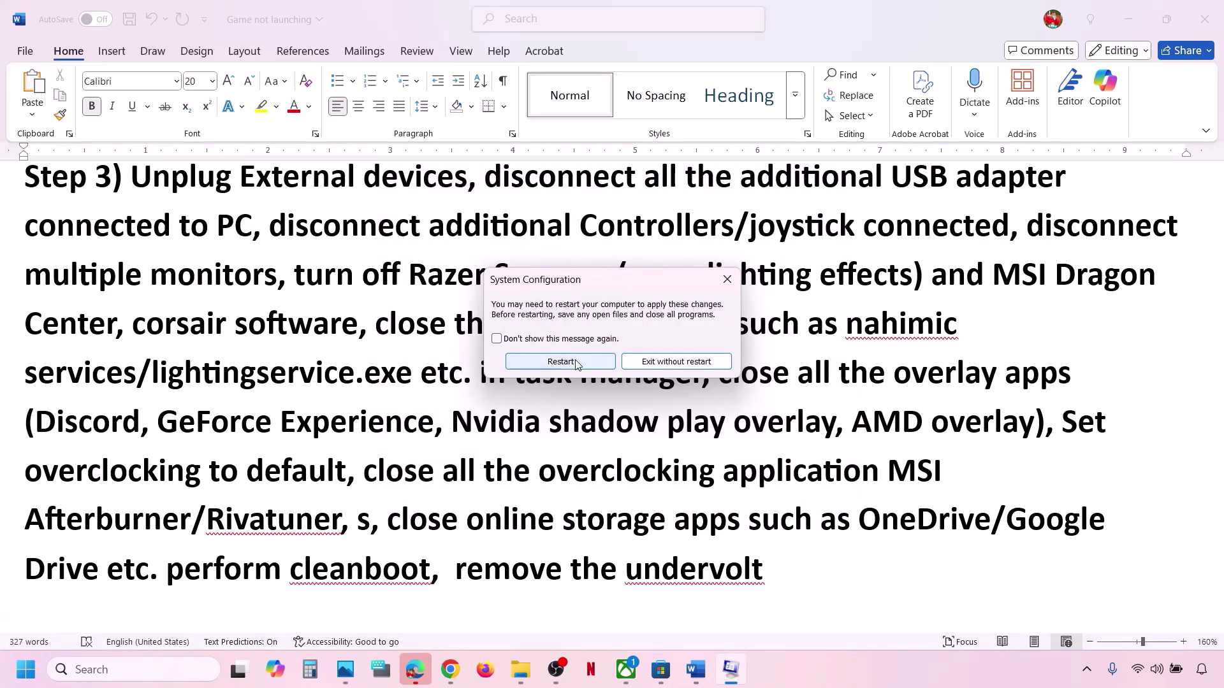
left_click(730, 282)
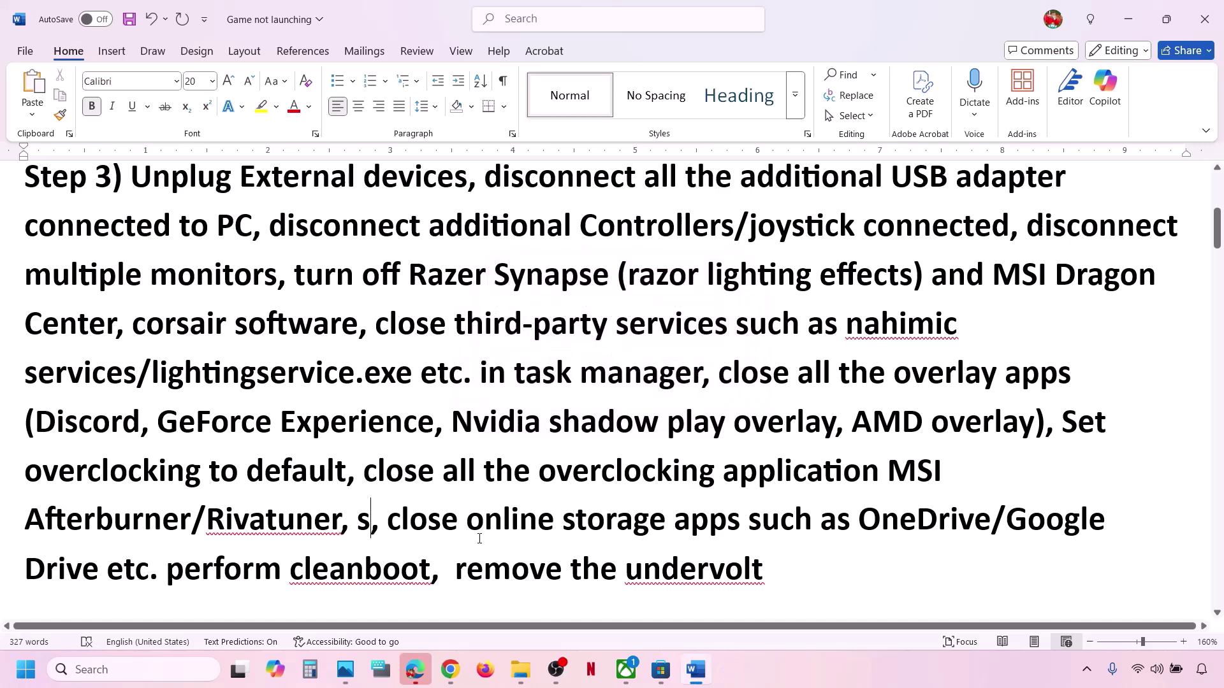
Undo the stray 's' to restore 'perform cleanboot' and highlight the online storage and undervolt instructions.
scroll(454, 515, "down", 1)
key("ctrl+z")
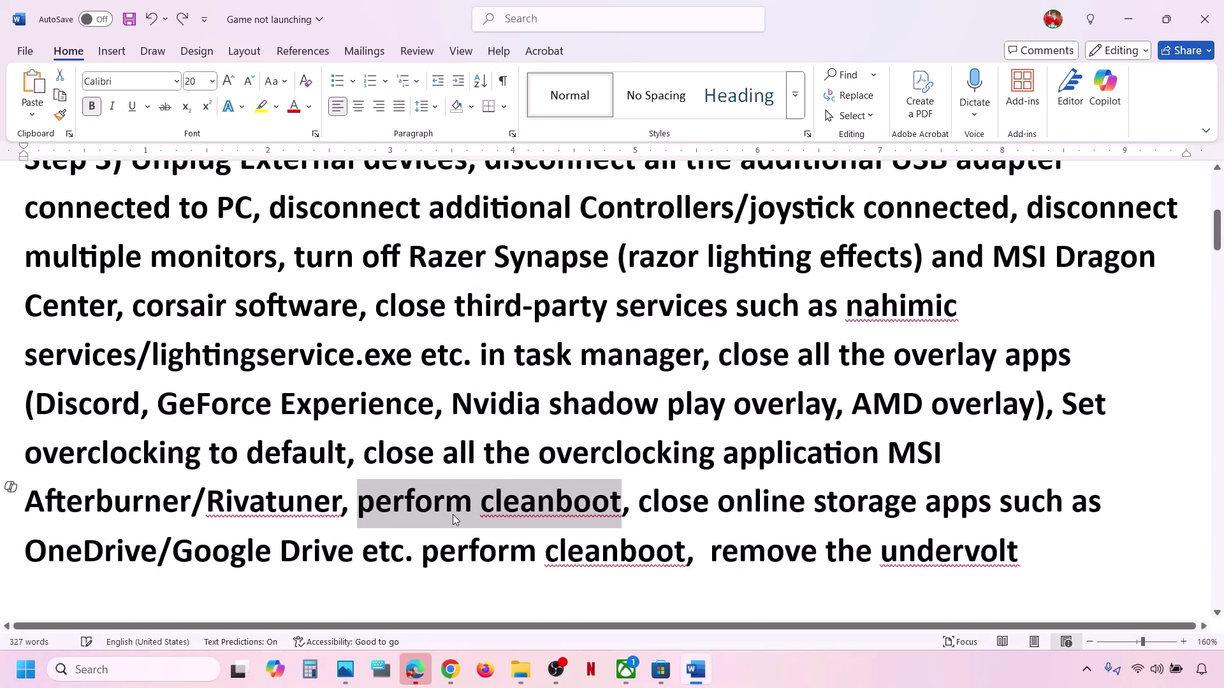
left_click_drag(640, 502, 409, 539)
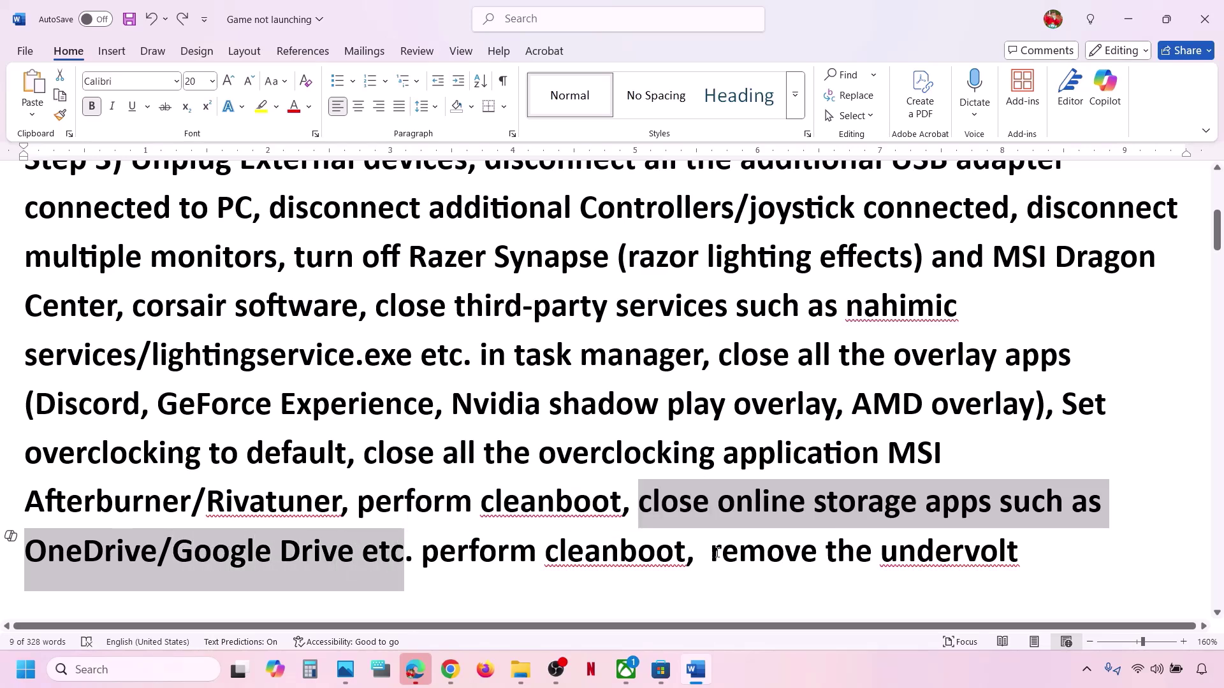
left_click_drag(716, 554, 1020, 552)
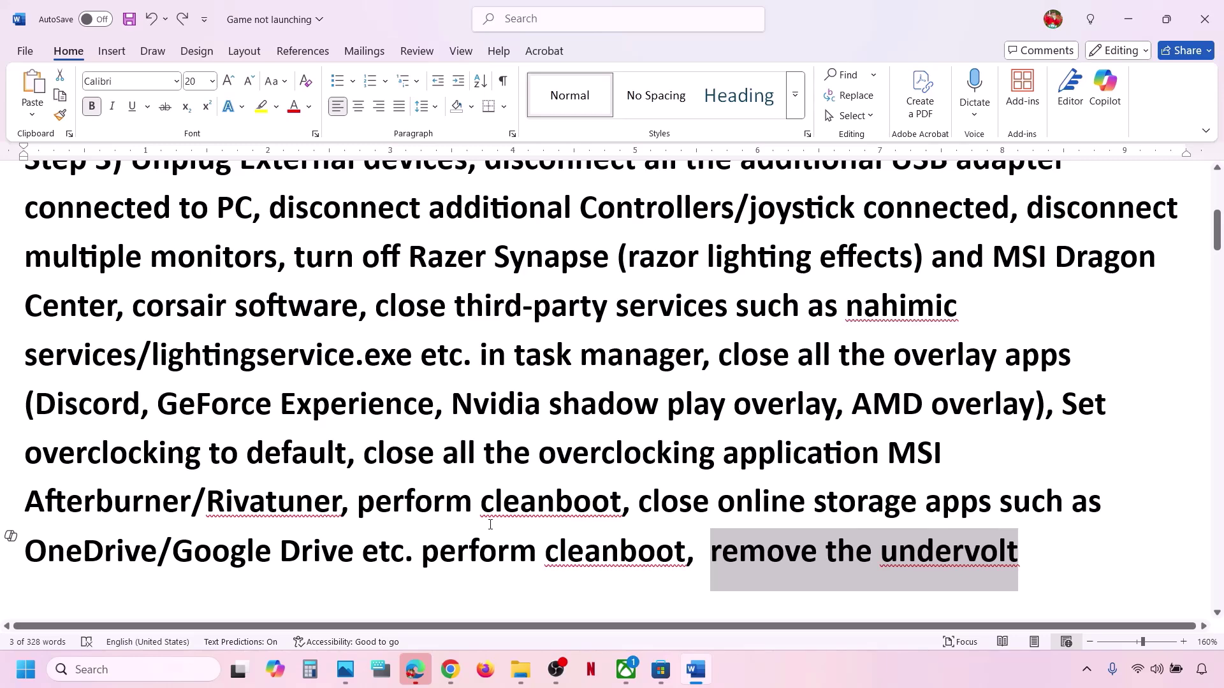
left_click(363, 481)
Highlight the Restart PC step and show the Start menu's power options.
scroll(363, 481, "down", 3)
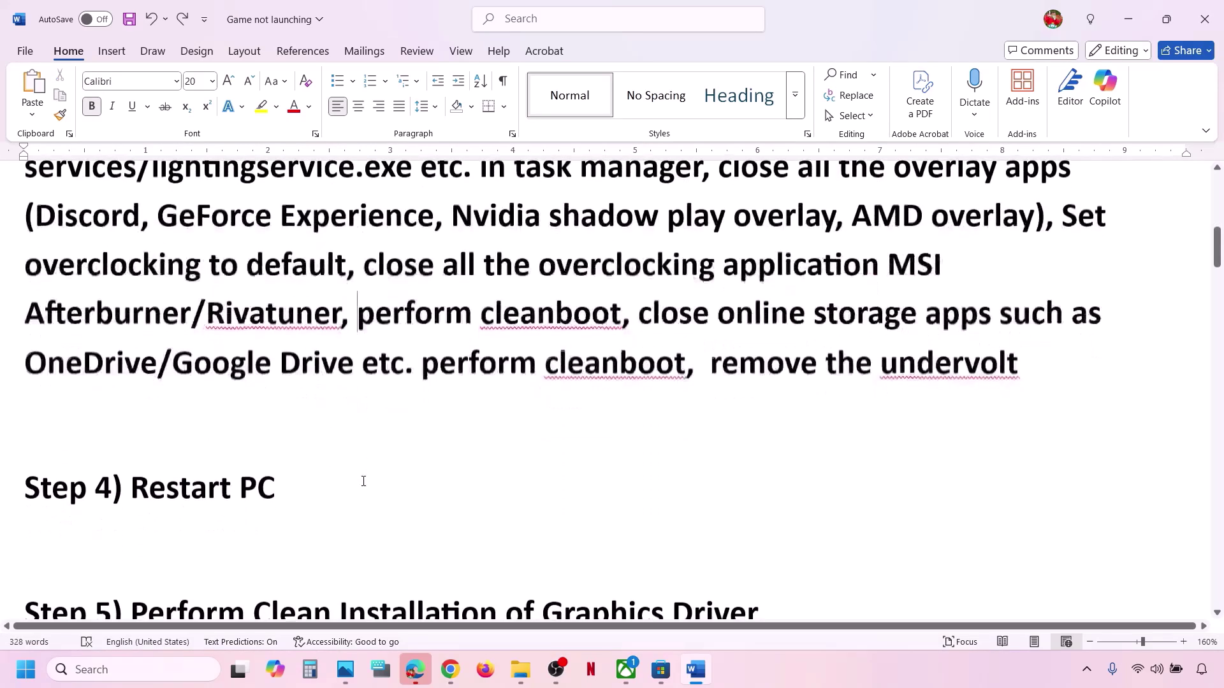
left_click_drag(164, 508, 275, 504)
key("super")
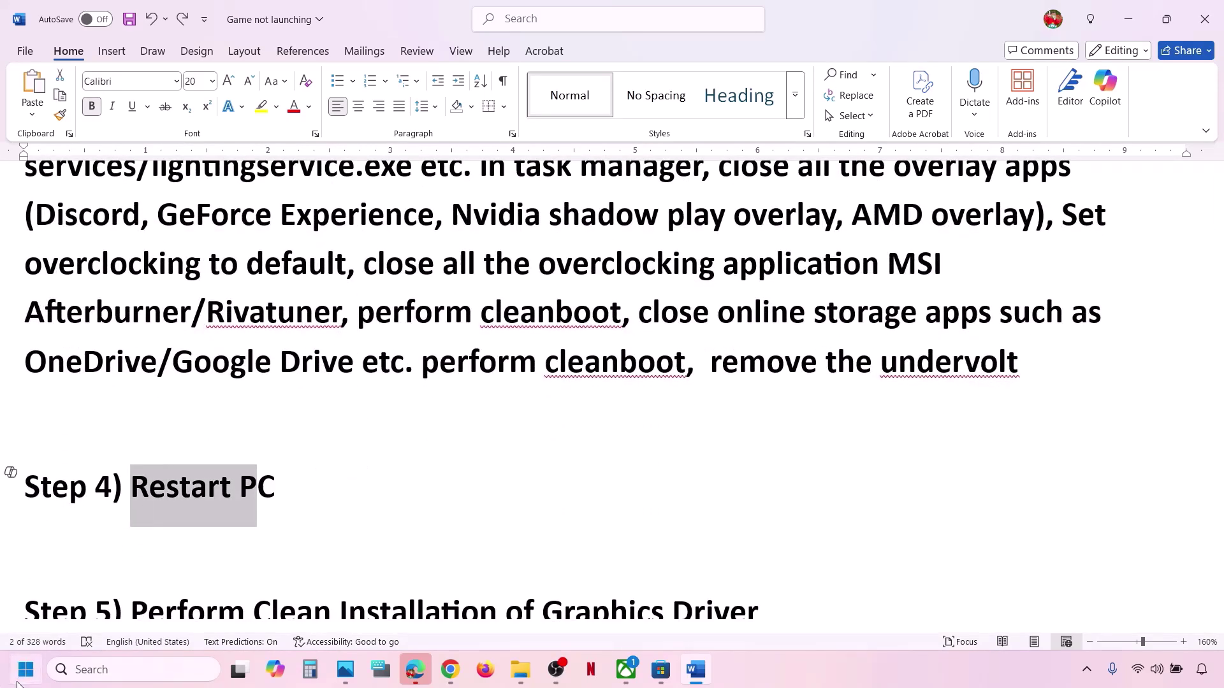
left_click(464, 614)
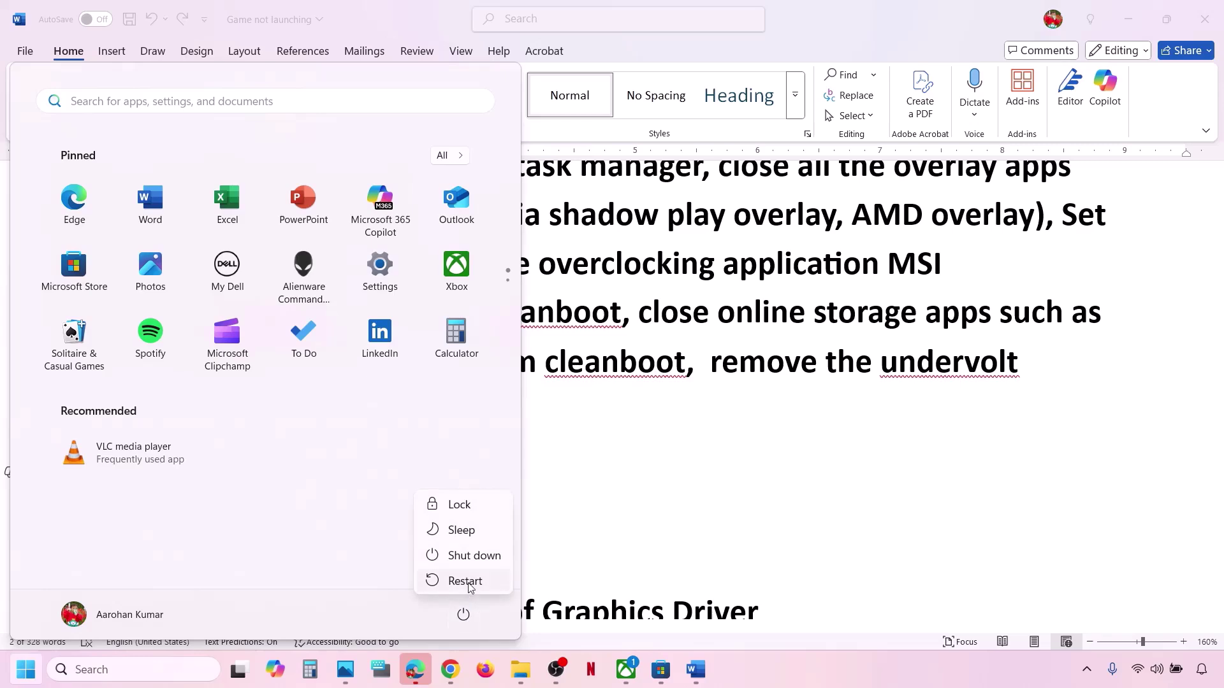
key("Escape")
key("Escape")
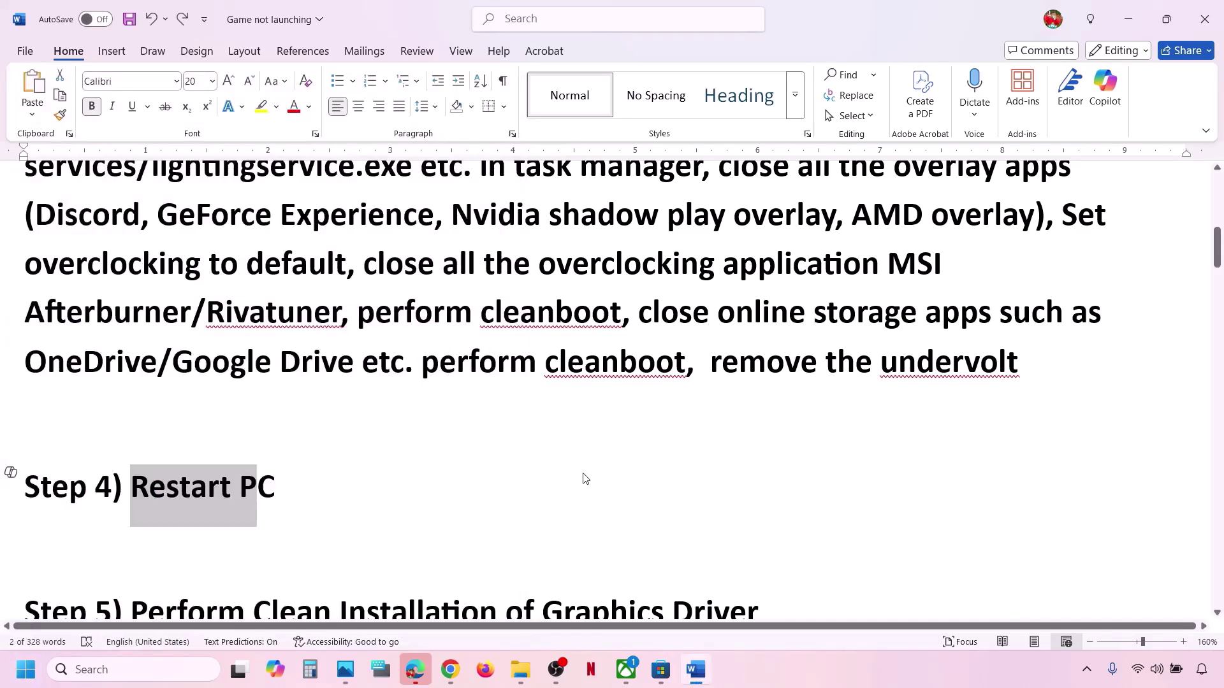
Highlight Step 5's Installation of Graphics Driver heading and its NVIDIA and AMD driver links.
scroll(584, 473, "down", 2)
scroll(584, 473, "down", 3)
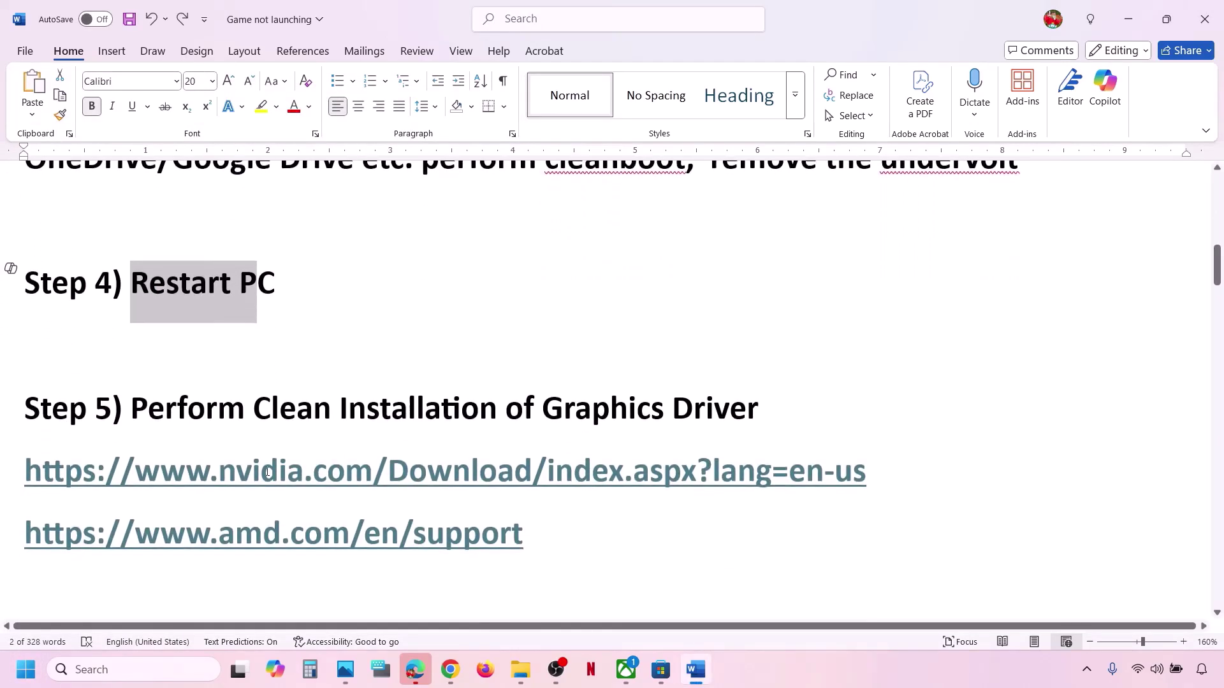
left_click_drag(388, 406, 778, 408)
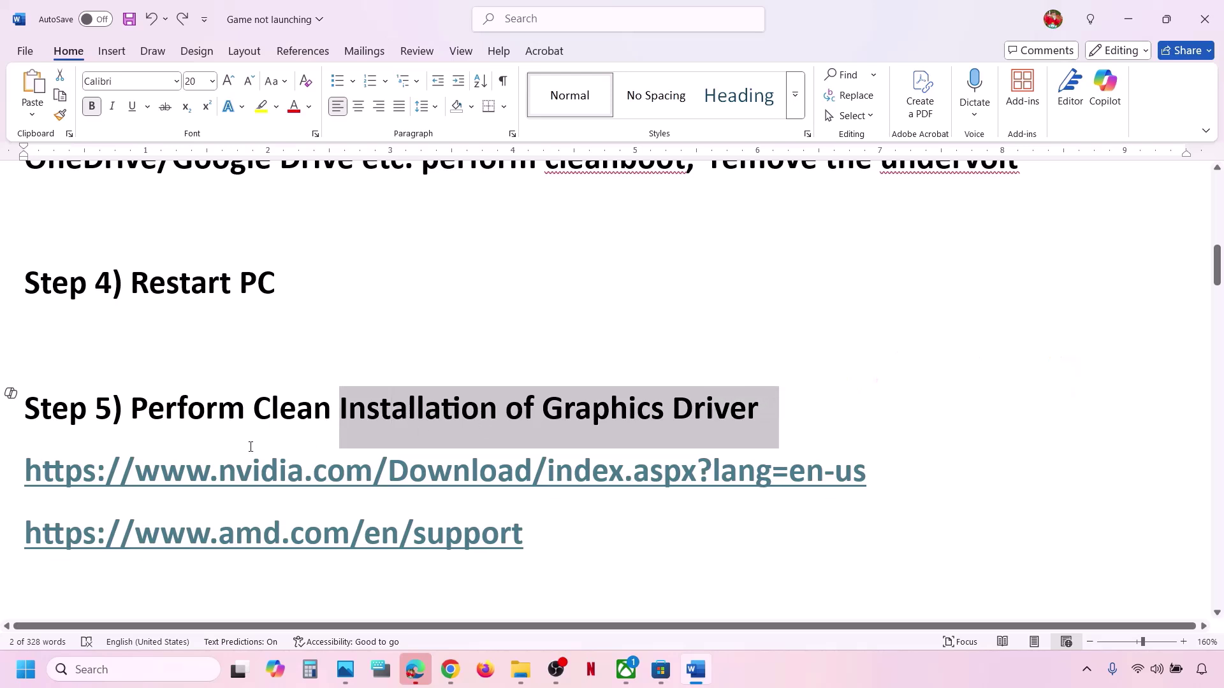
left_click_drag(118, 468, 825, 450)
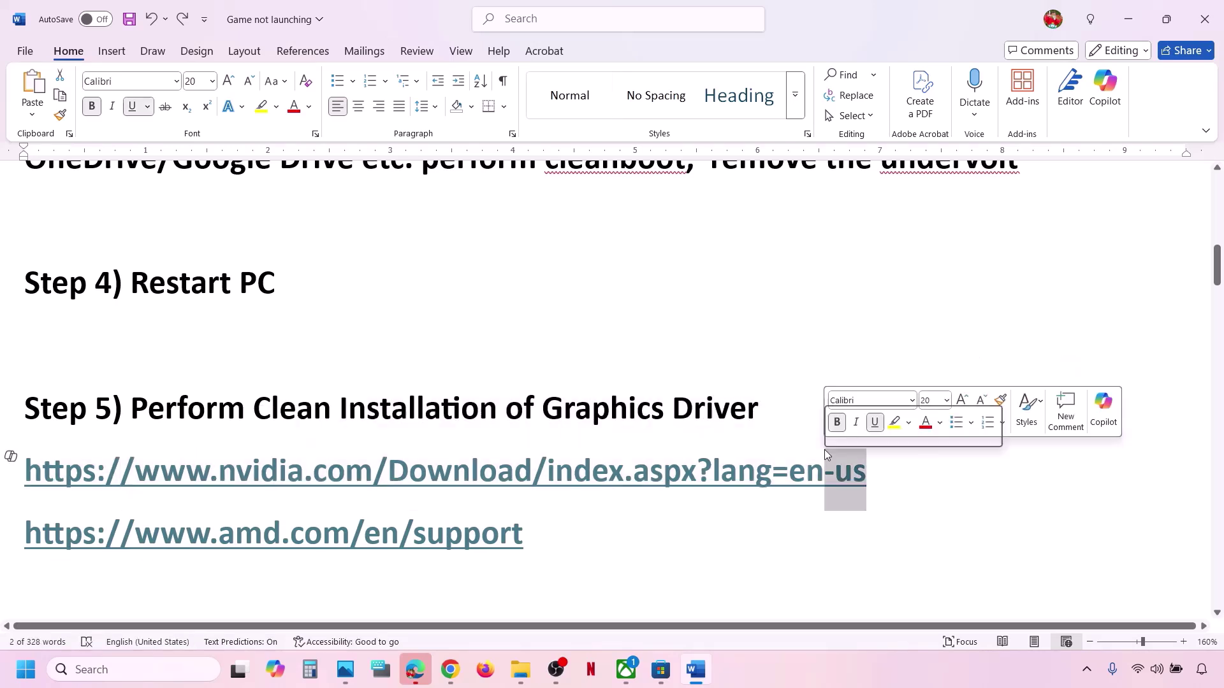
left_click_drag(81, 542, 411, 545)
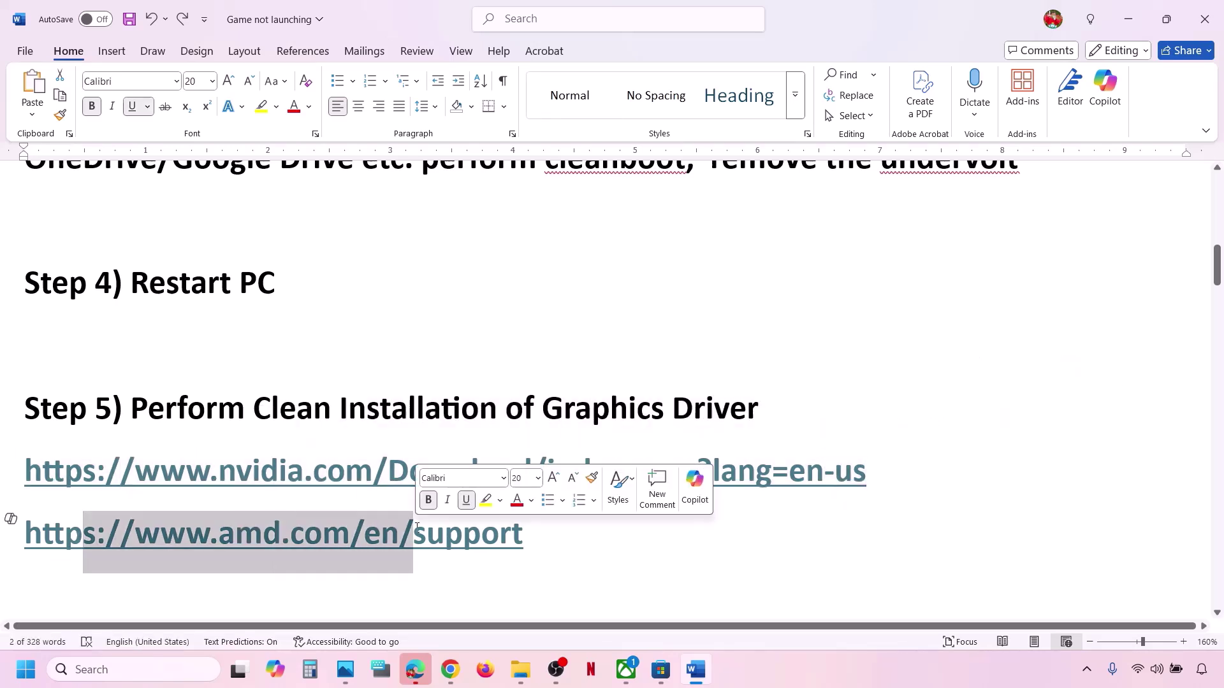
left_click(907, 677)
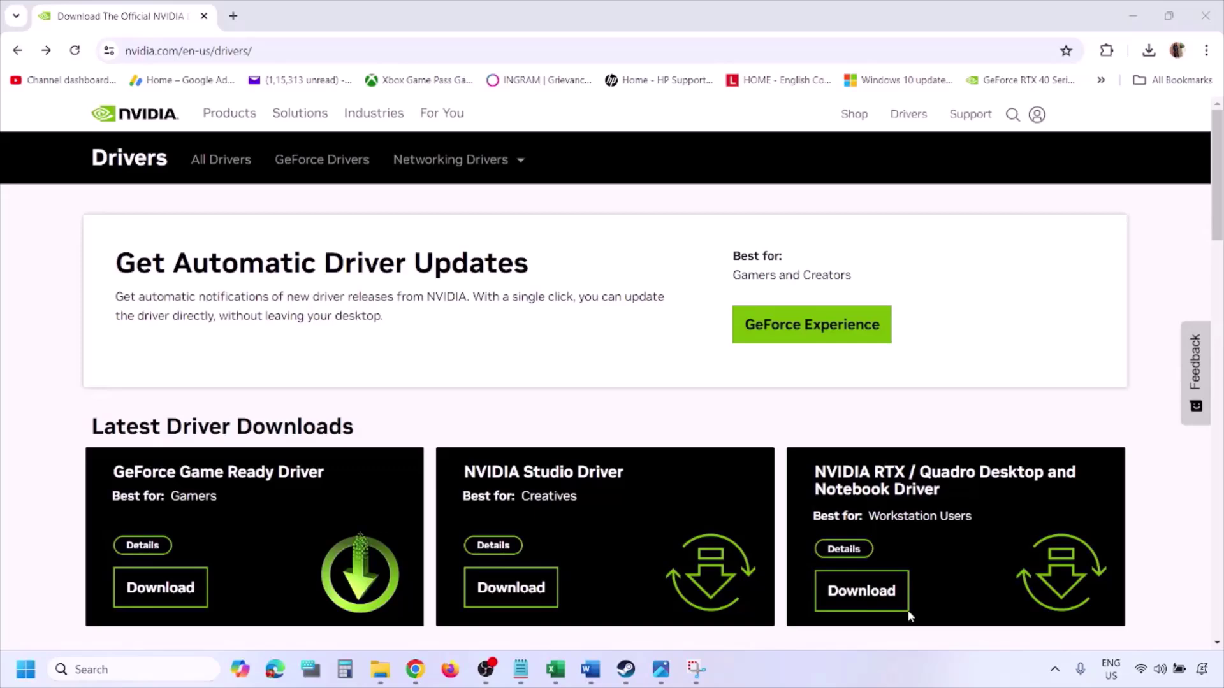
Run NVIDIA's Manual Driver Search with Windows 11 as the operating system.
scroll(286, 390, "down", 6)
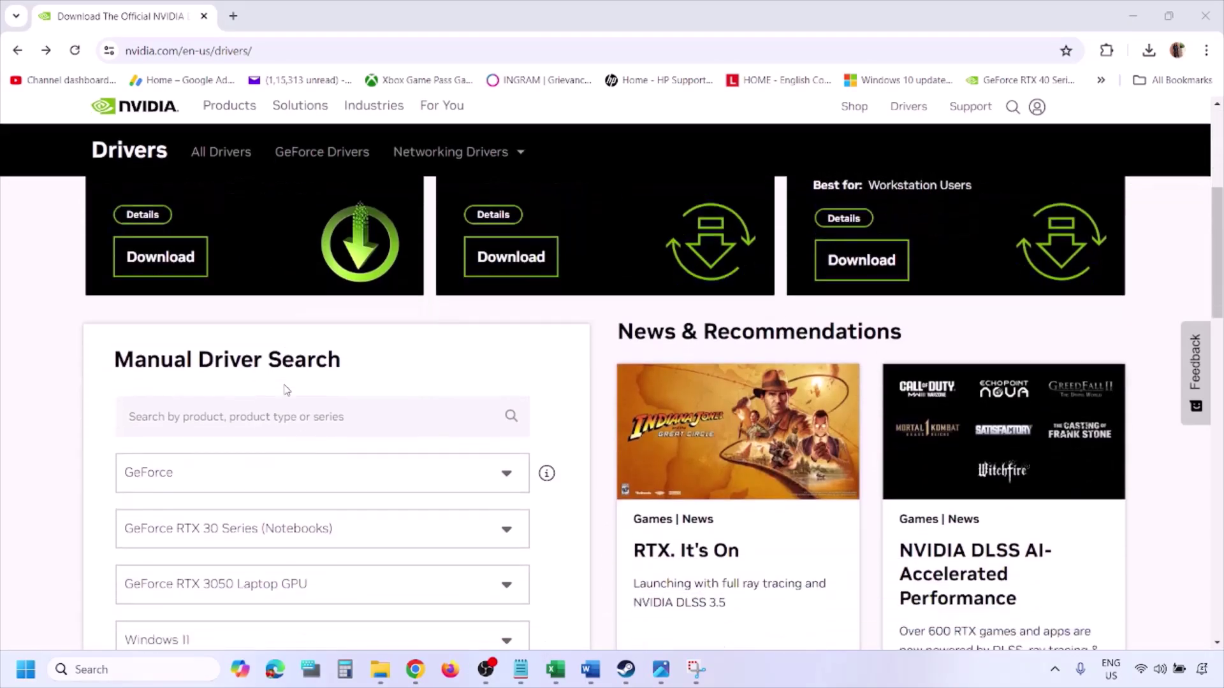
scroll(285, 389, "down", 1)
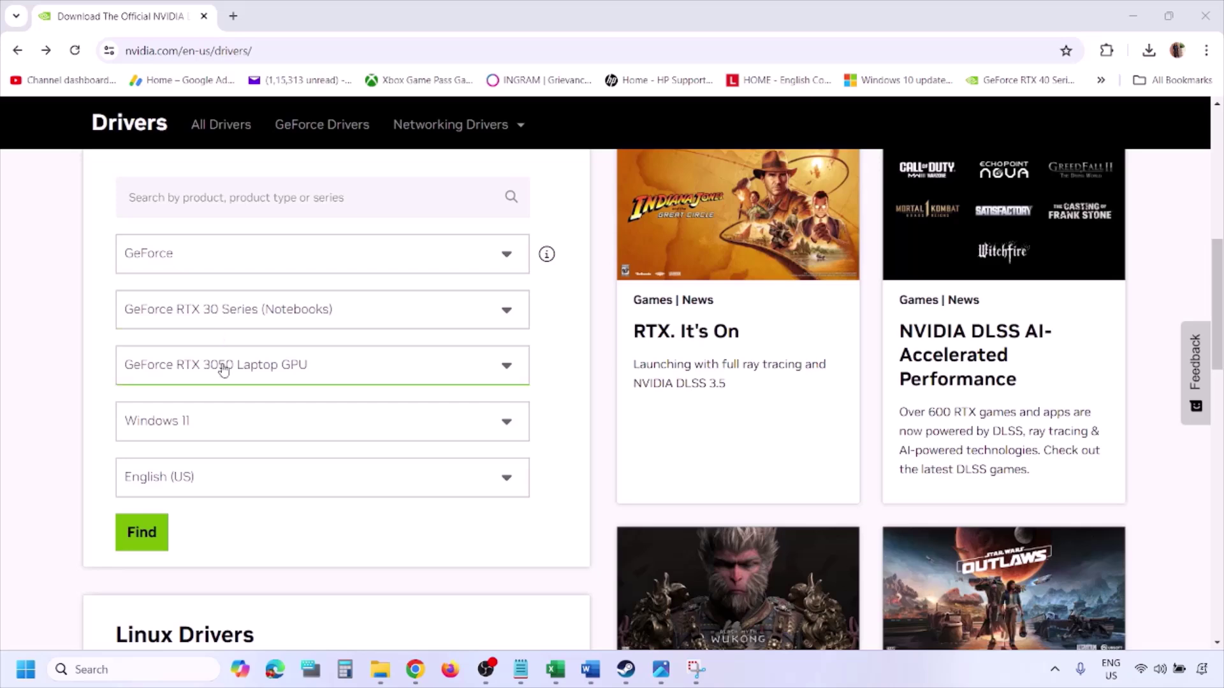
left_click(203, 426)
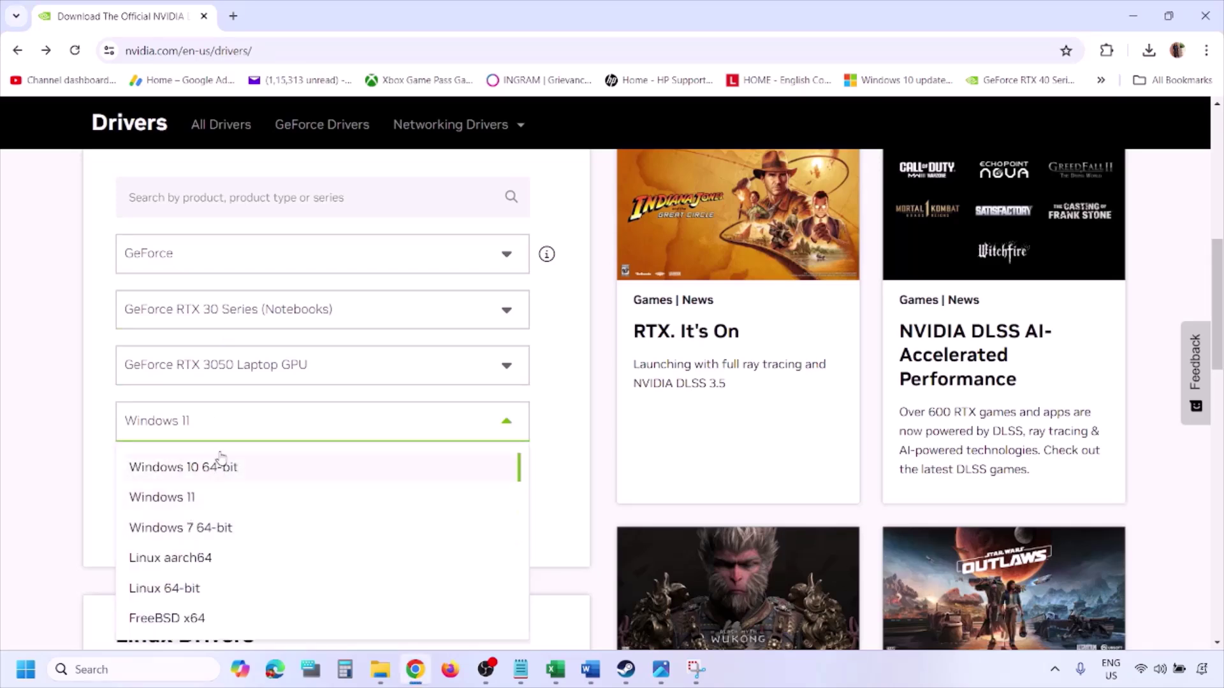
left_click(180, 499)
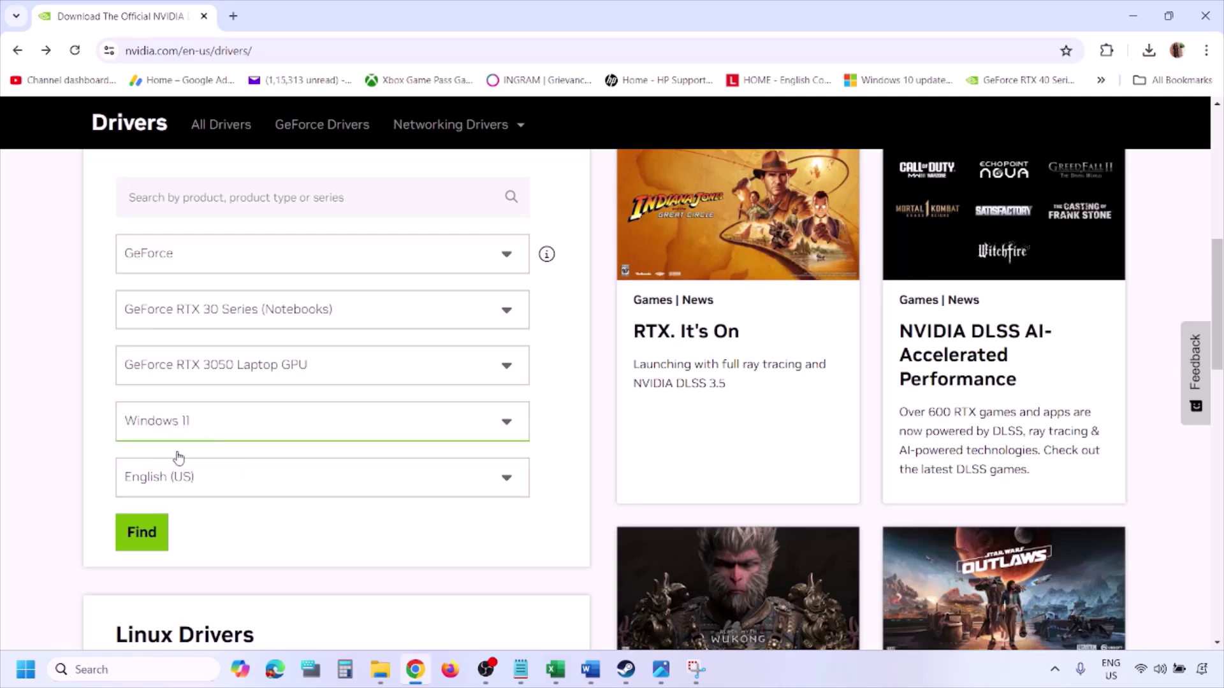
left_click(146, 538)
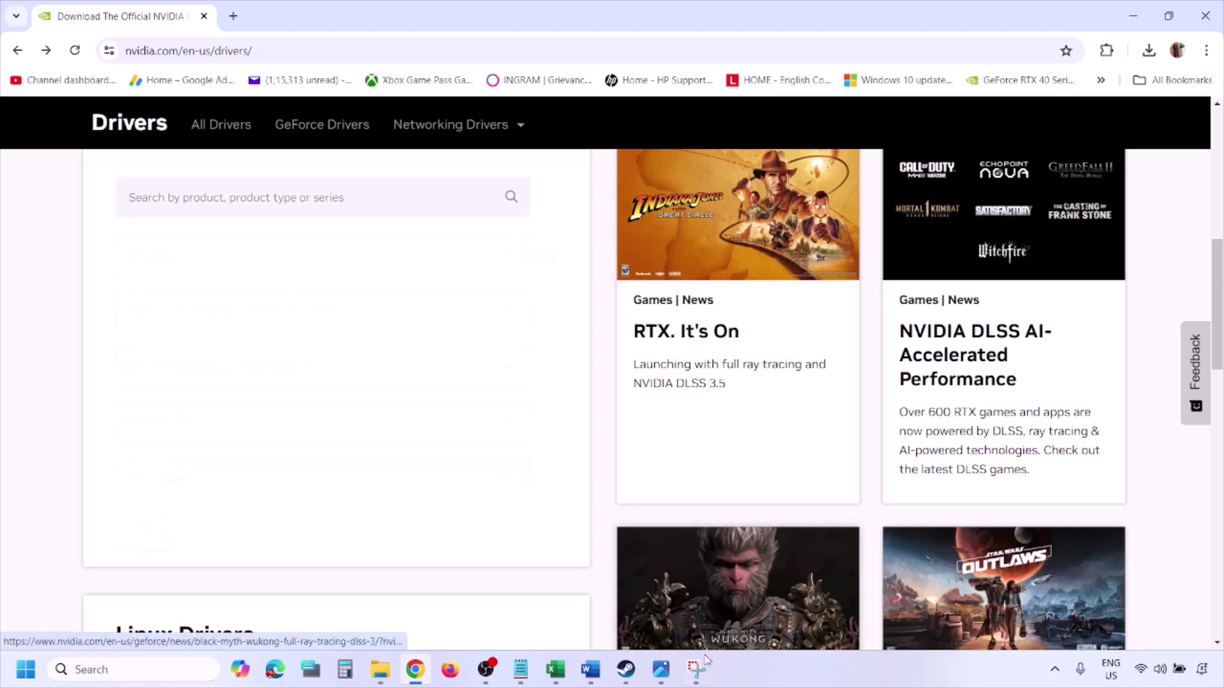
left_click(661, 671)
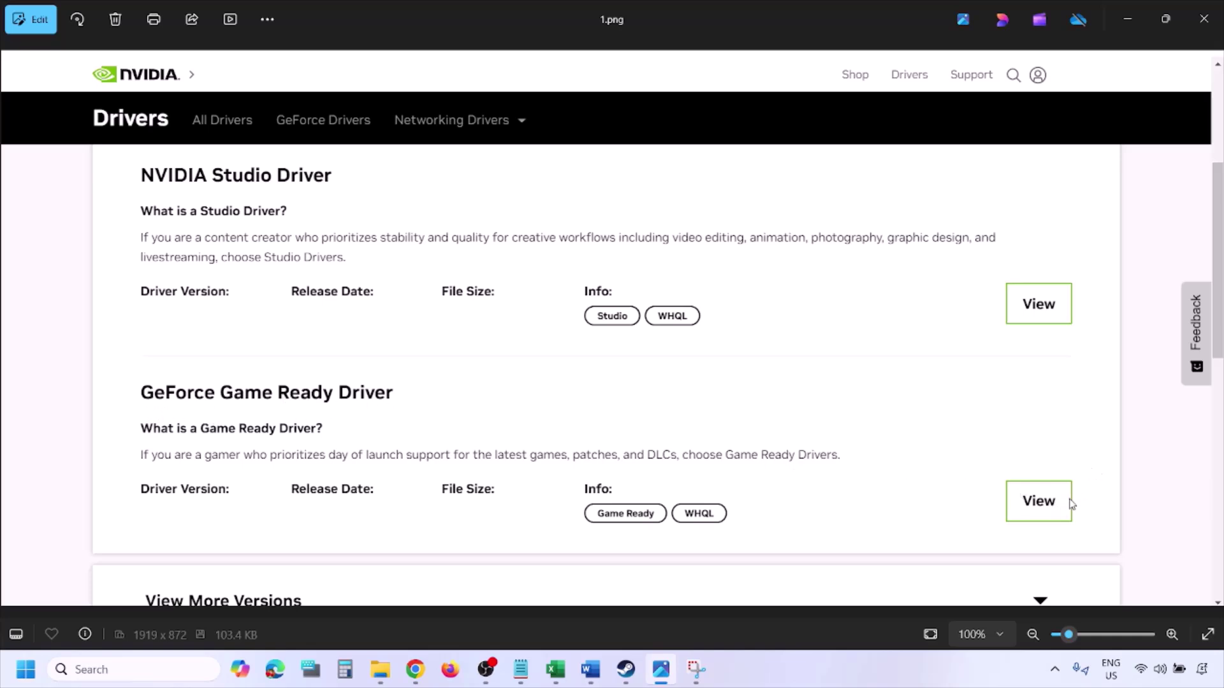
Page through the NVIDIA screenshots from 2.png to 5.png, ending on the custom clean-installation options.
key("Right")
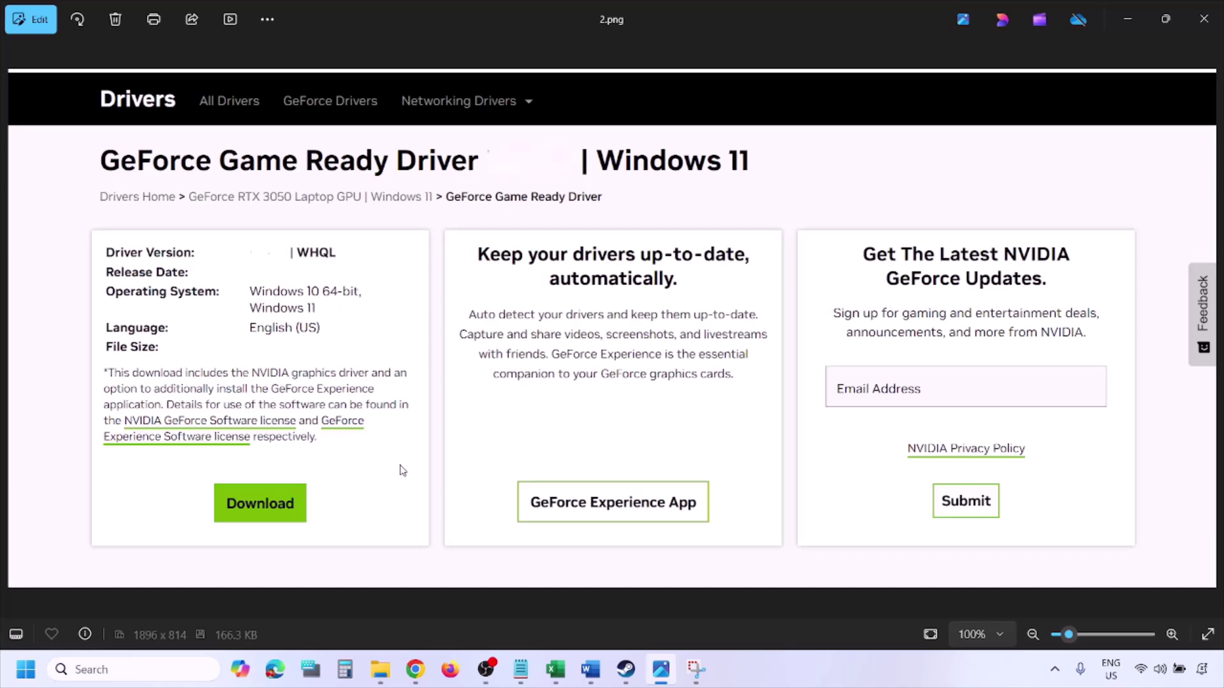
key("Right")
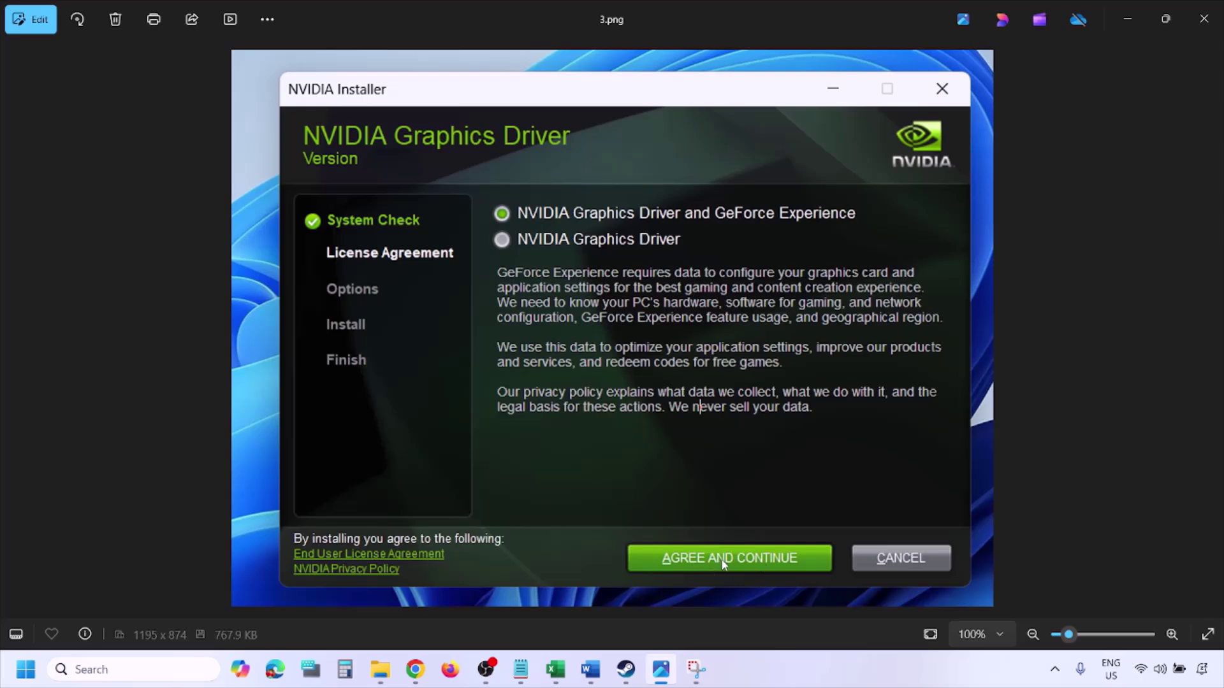
key("Right")
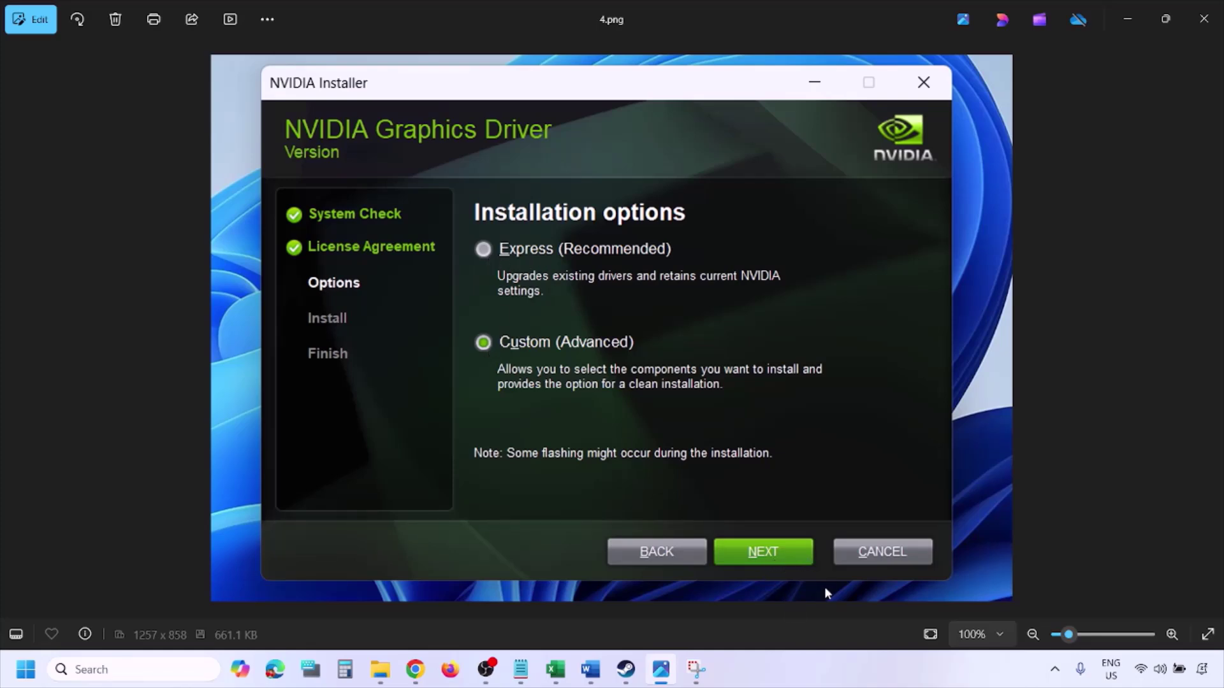
key("Right")
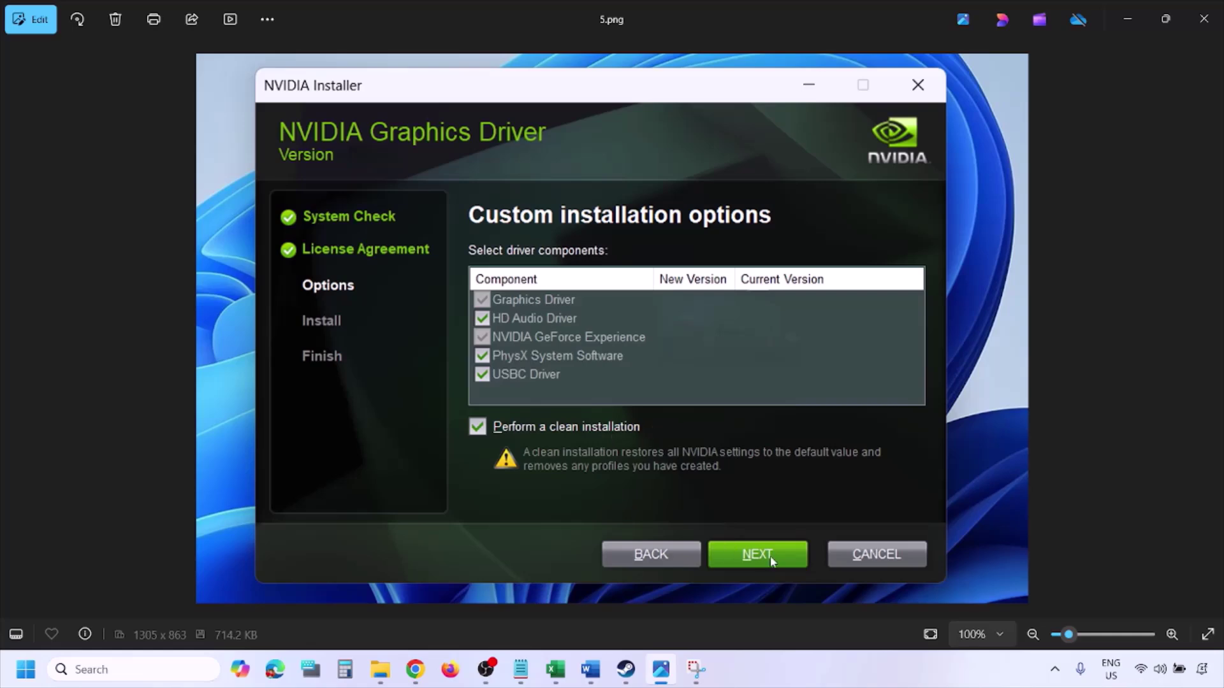
Show the Start menu's power options with Restart, then dismiss them.
left_click(25, 670)
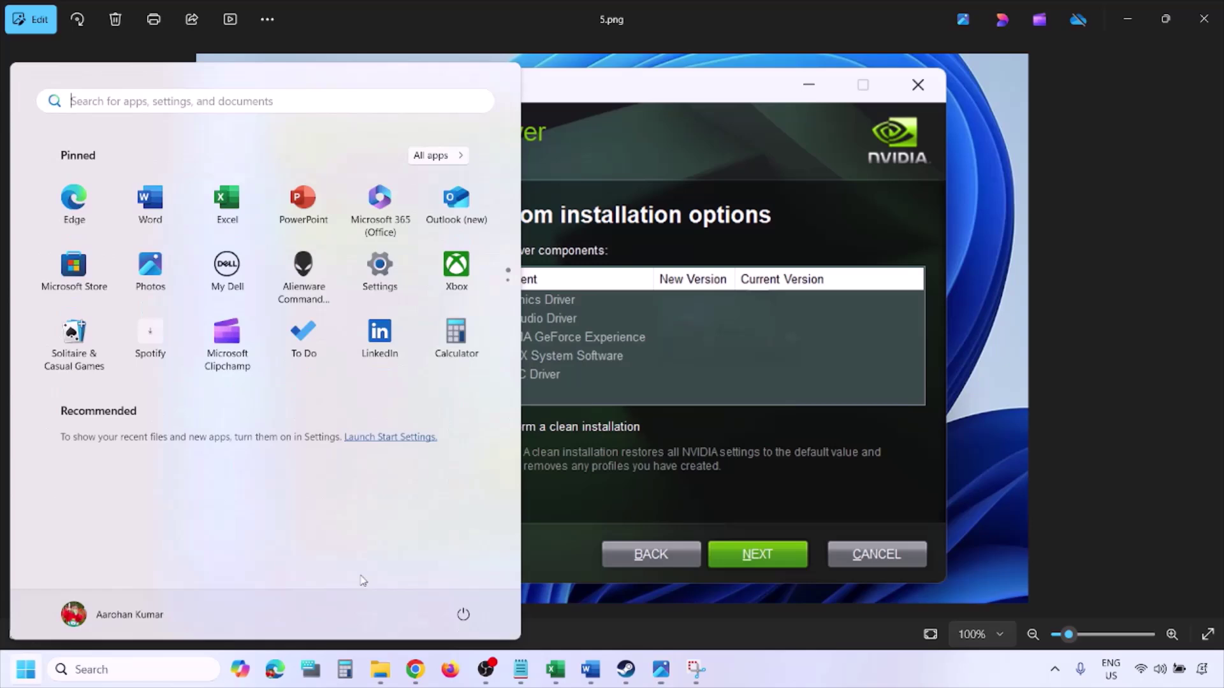
left_click(469, 621)
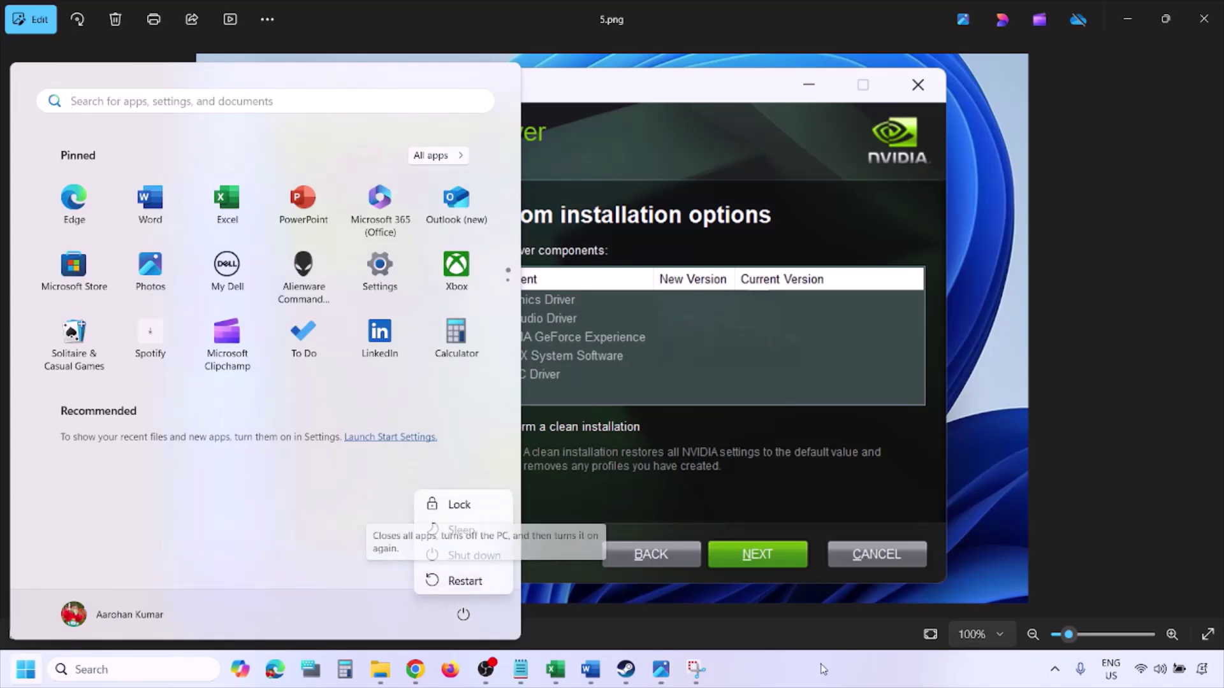
key("Escape")
key("Escape")
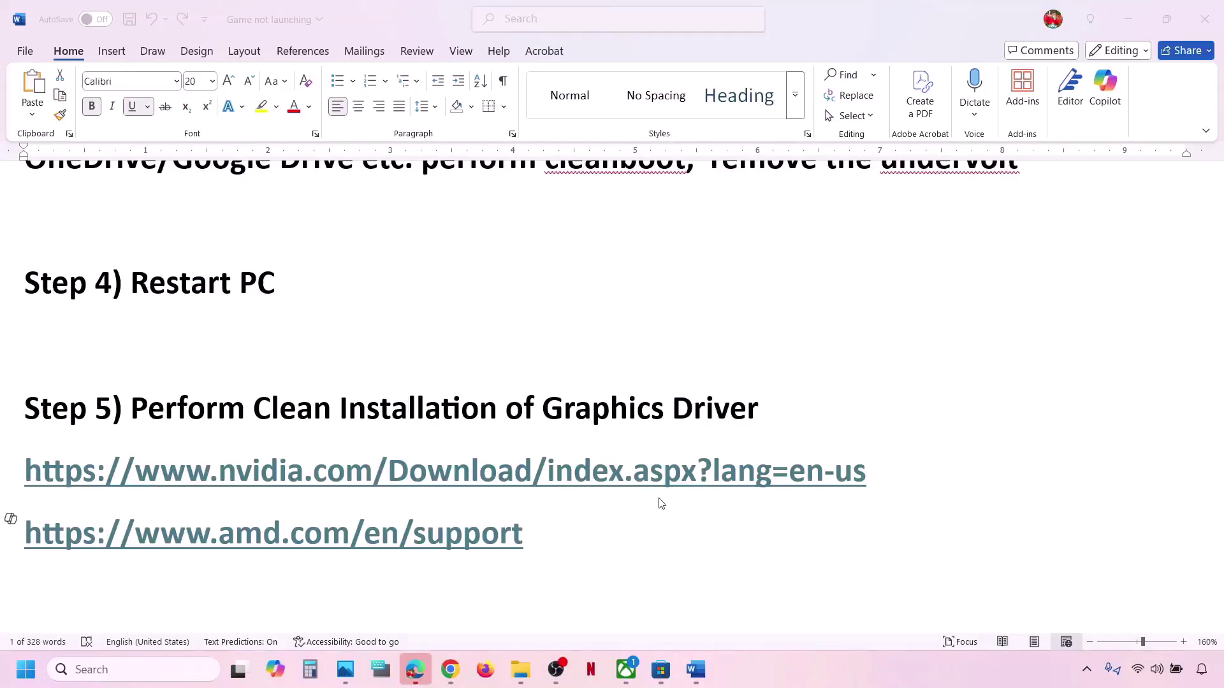
Scroll the Word notes past the AMD driver link to Step 6 and copy the word 'graphics'.
left_click(540, 536)
left_click_drag(529, 536, 61, 554)
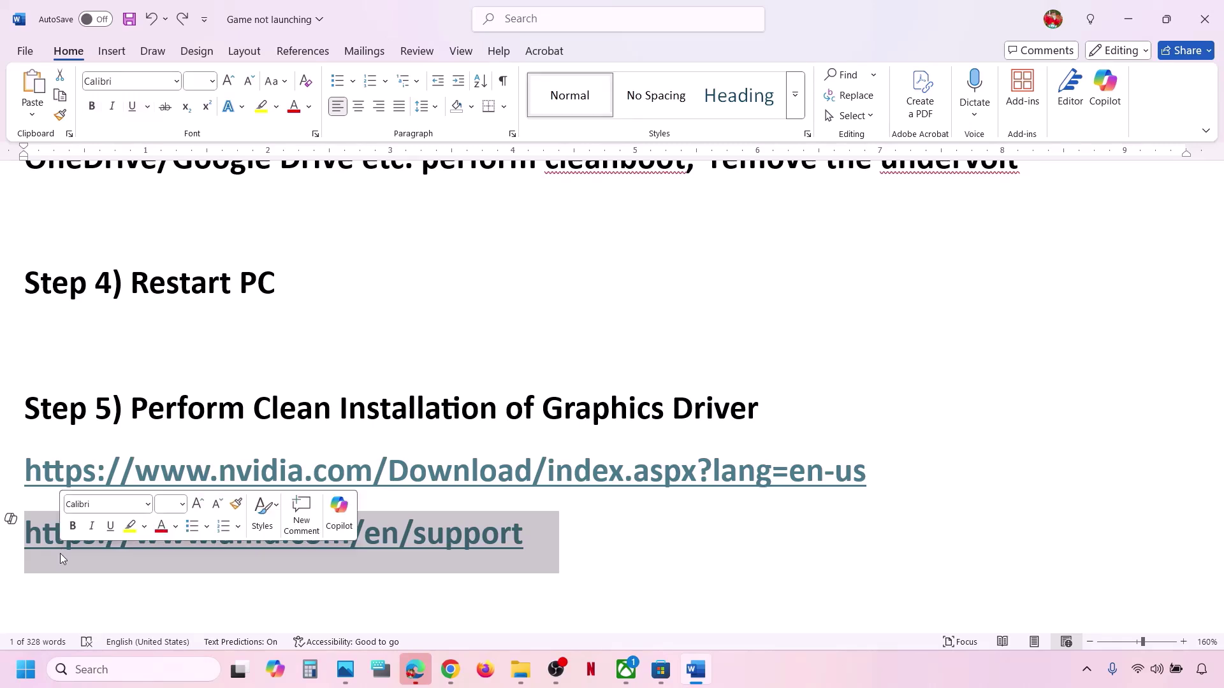
left_click(593, 518)
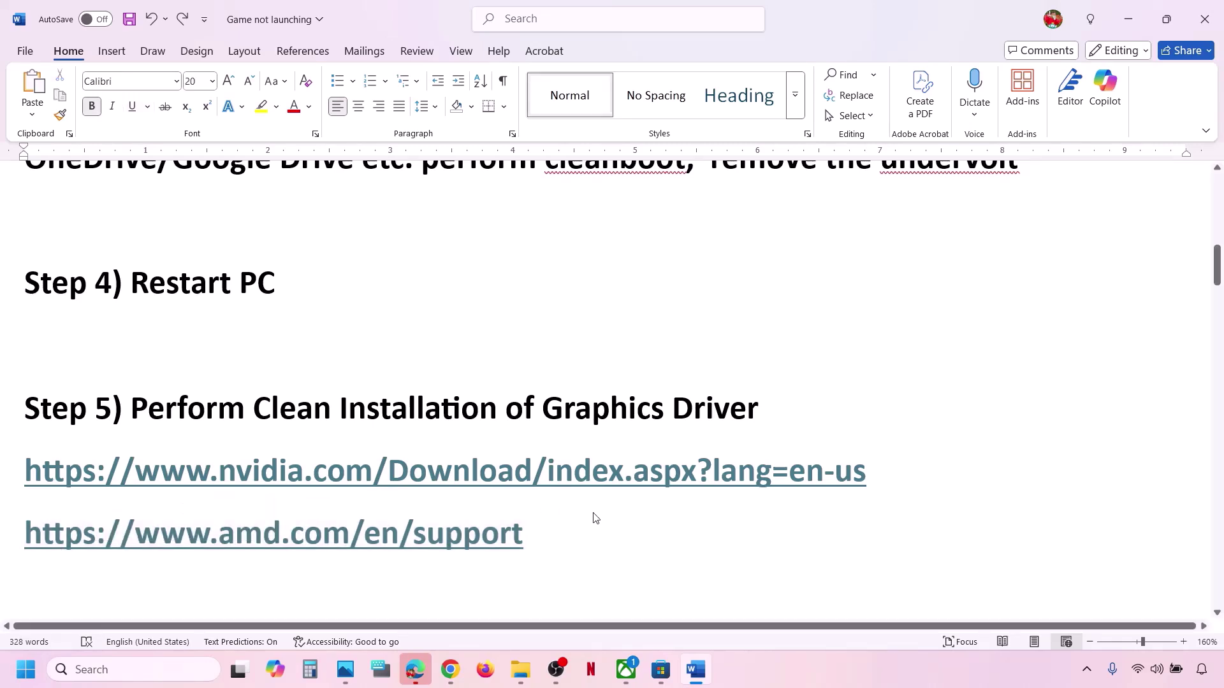
scroll(594, 514, "down", 3)
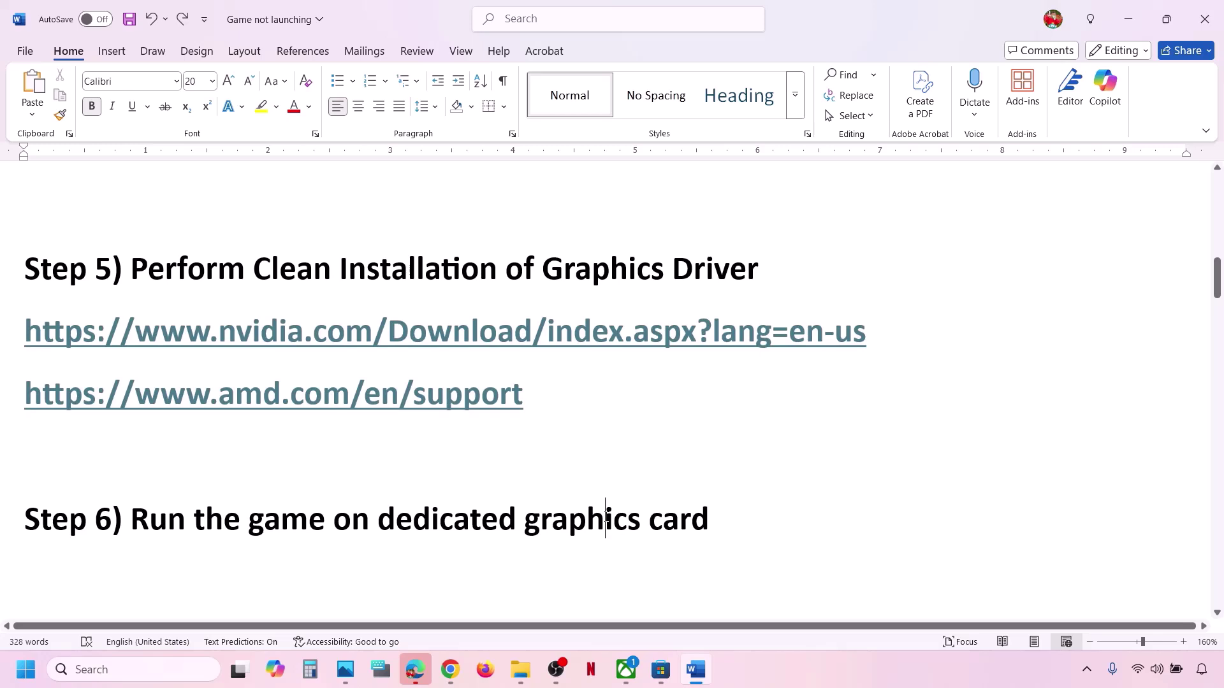
double_click(606, 517)
key("ctrl+c")
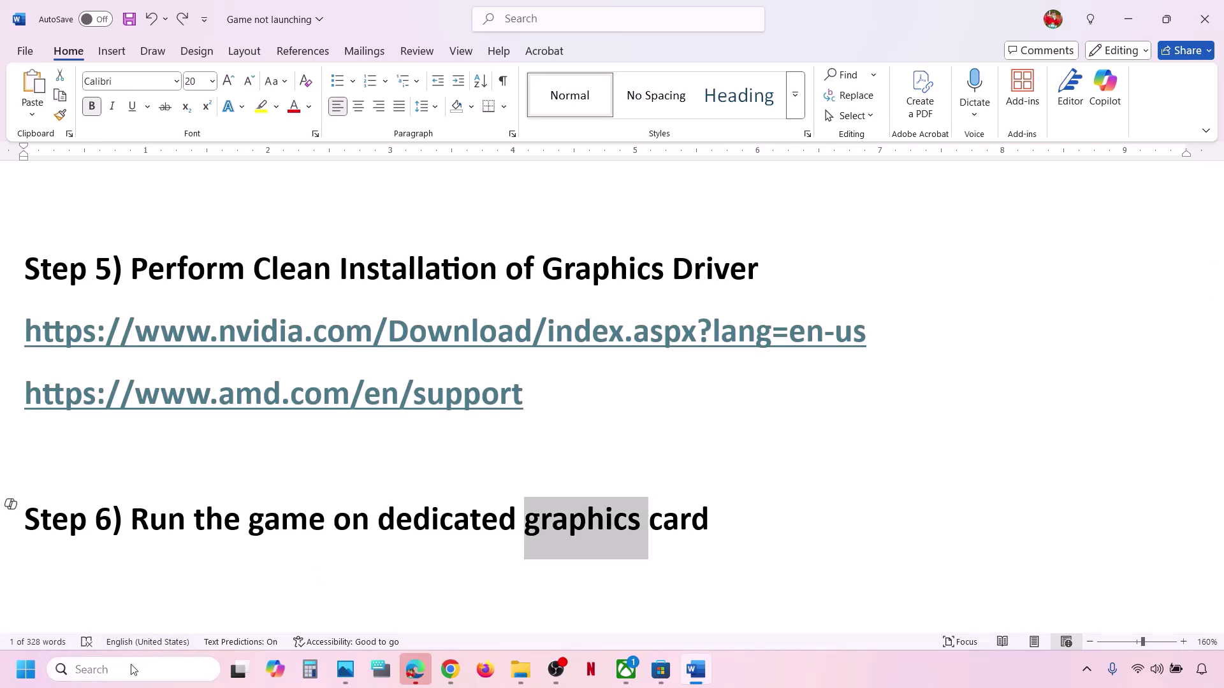
Search for 'graphics settings' and add the Store app DOOM: The Dark Ages to the graphics list.
left_click(134, 669)
key("ctrl+v")
type("settings")
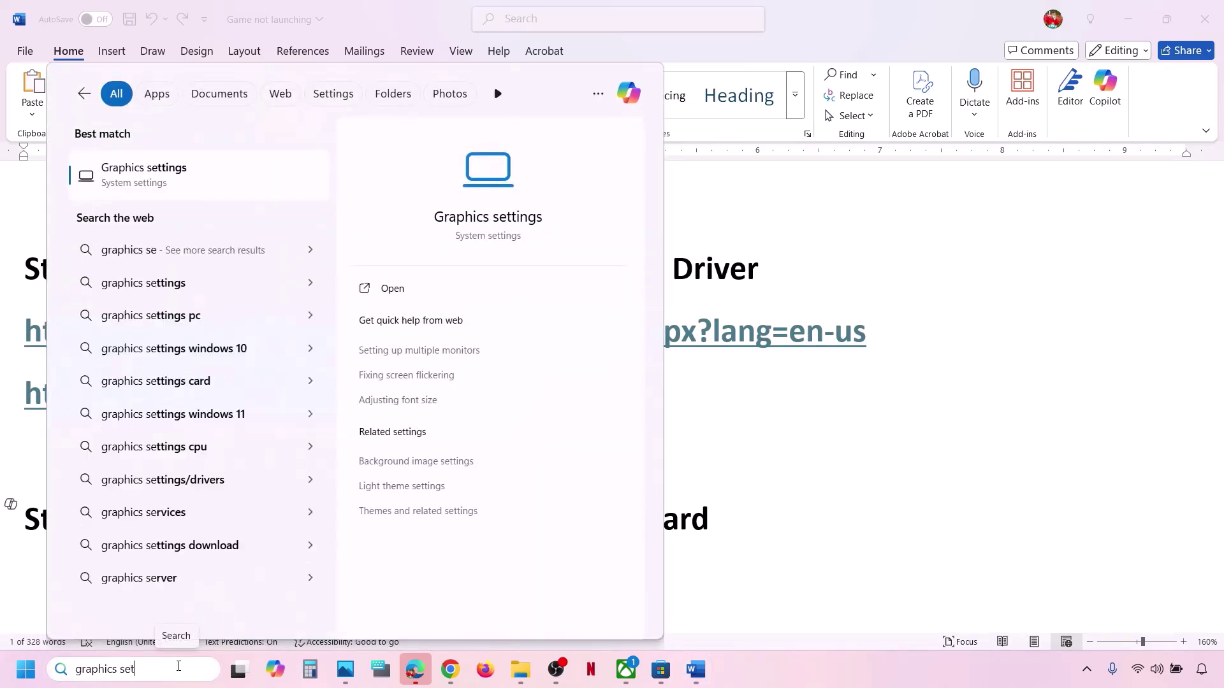
left_click(139, 186)
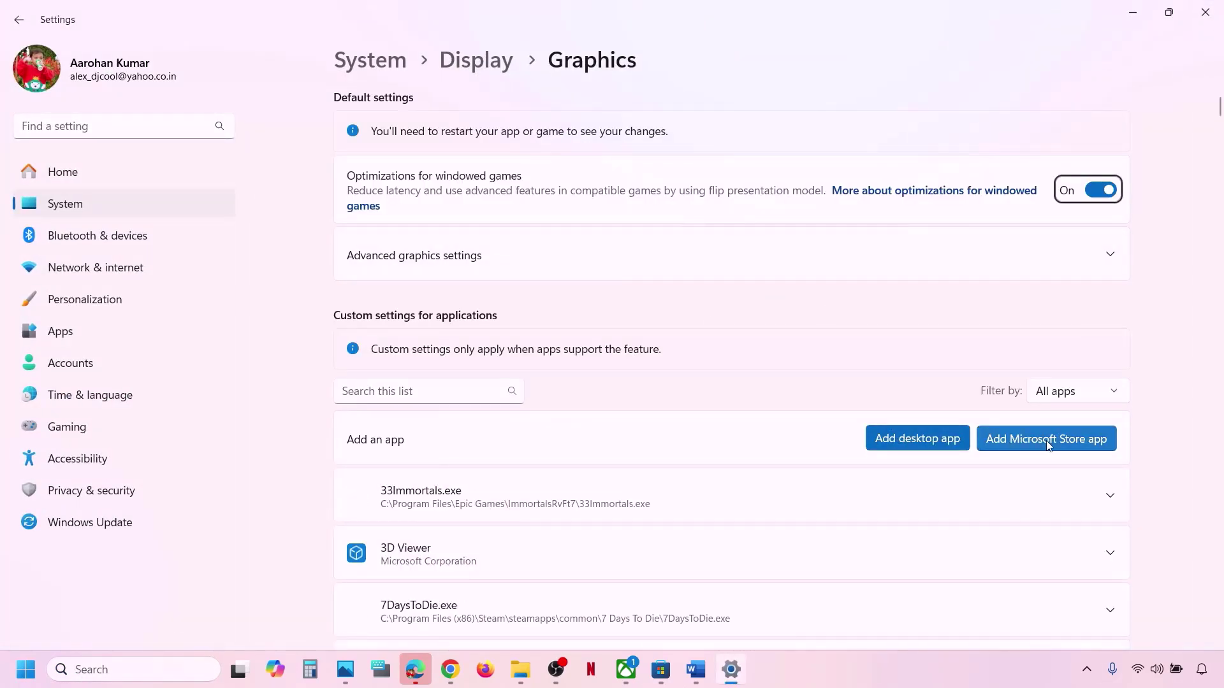
left_click(1064, 440)
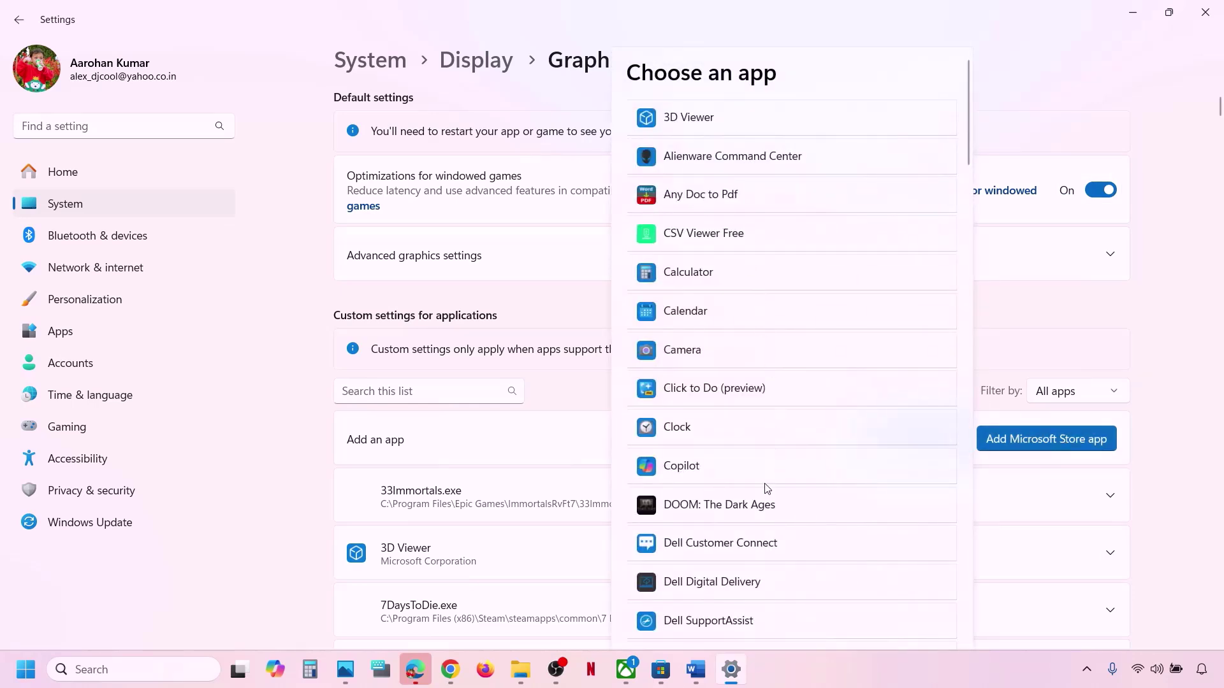
scroll(768, 489, "down", 3)
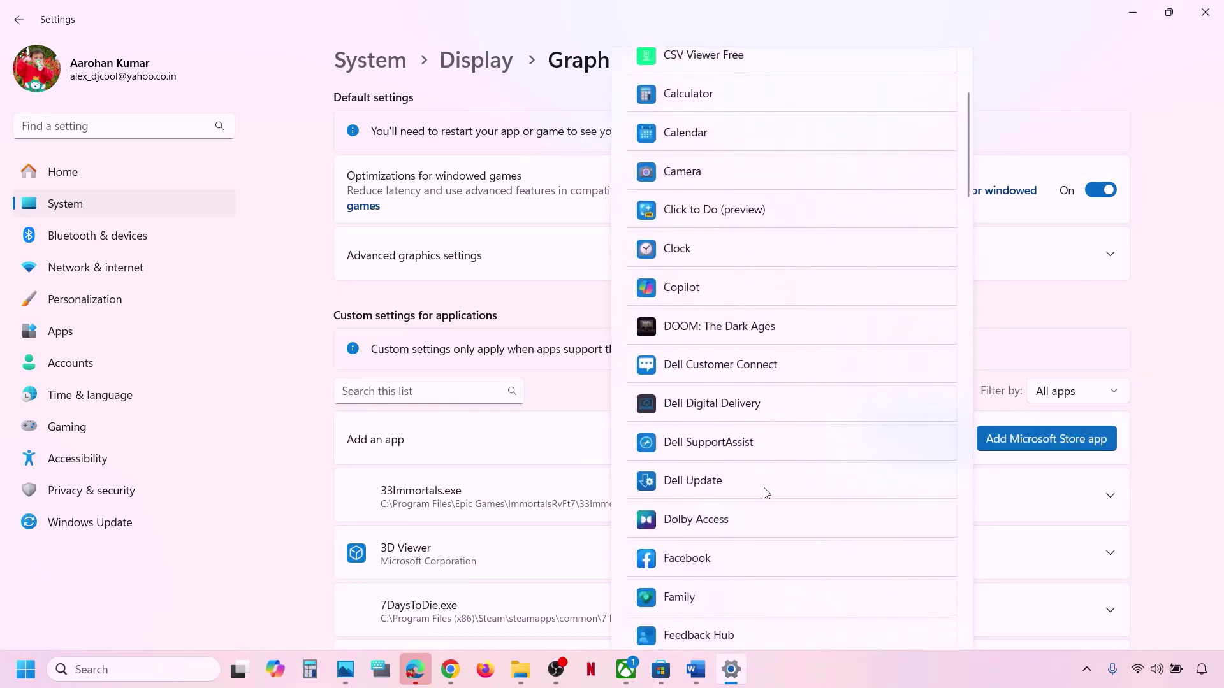
left_click(713, 328)
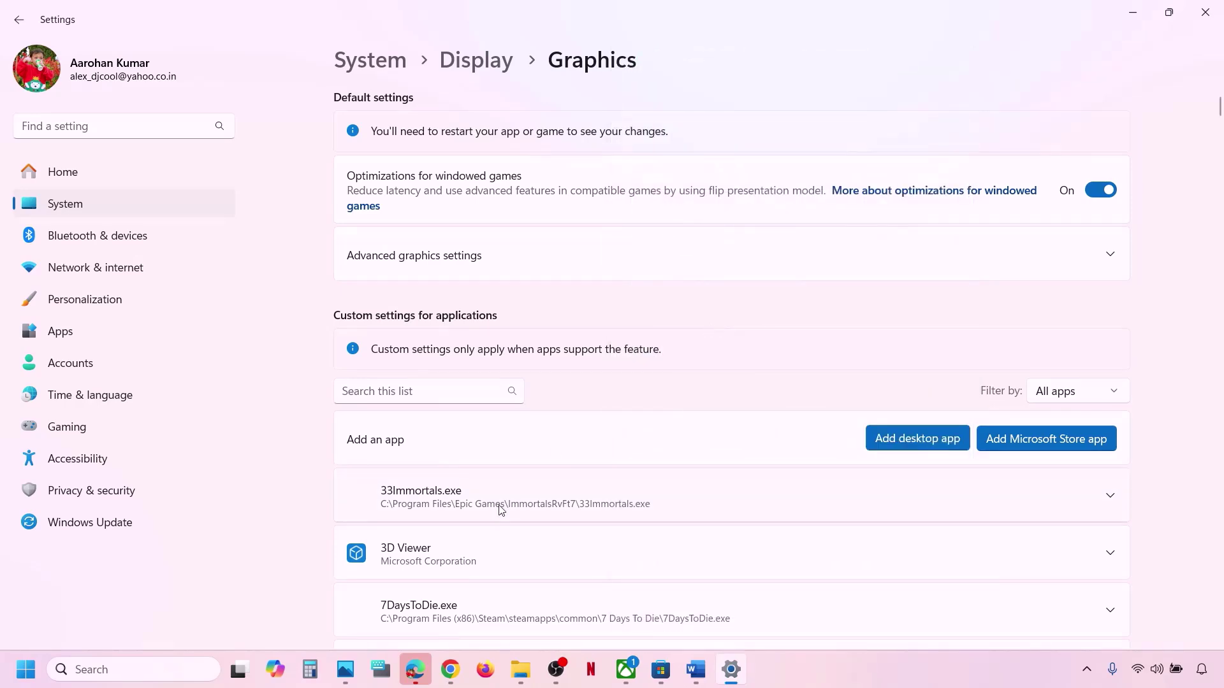
scroll(501, 509, "down", 15)
scroll(501, 510, "down", 4)
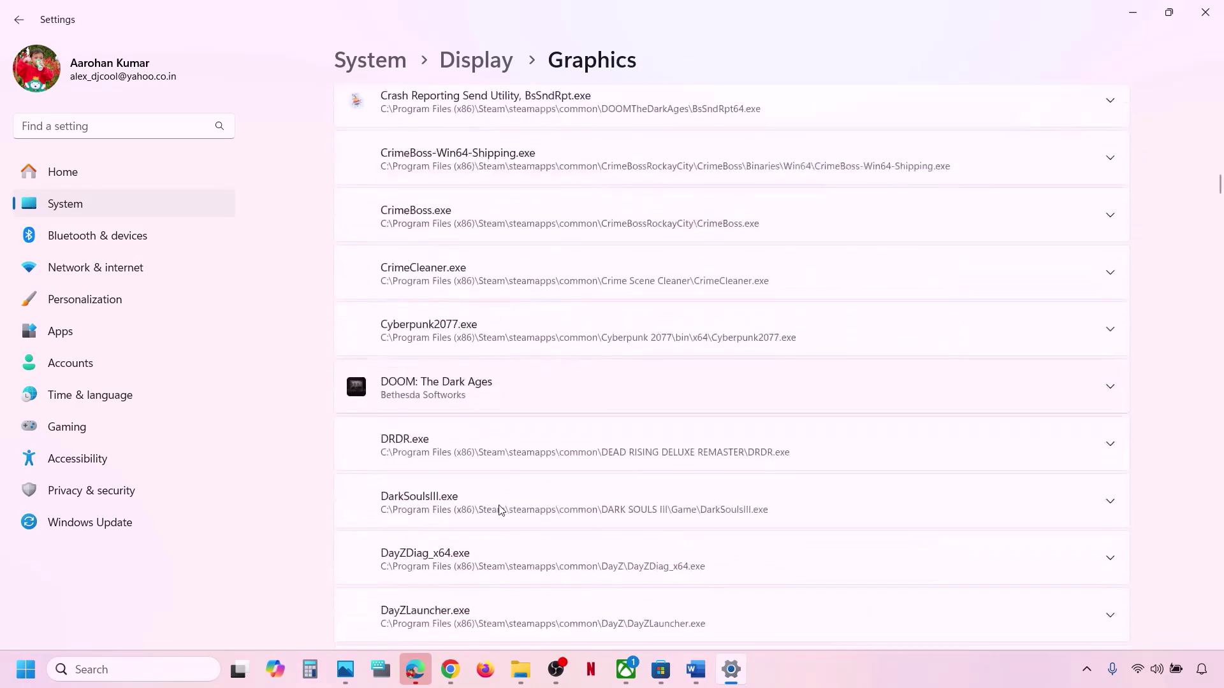
Set DOOM: The Dark Ages' GPU preference to High Performance.
left_click(681, 330)
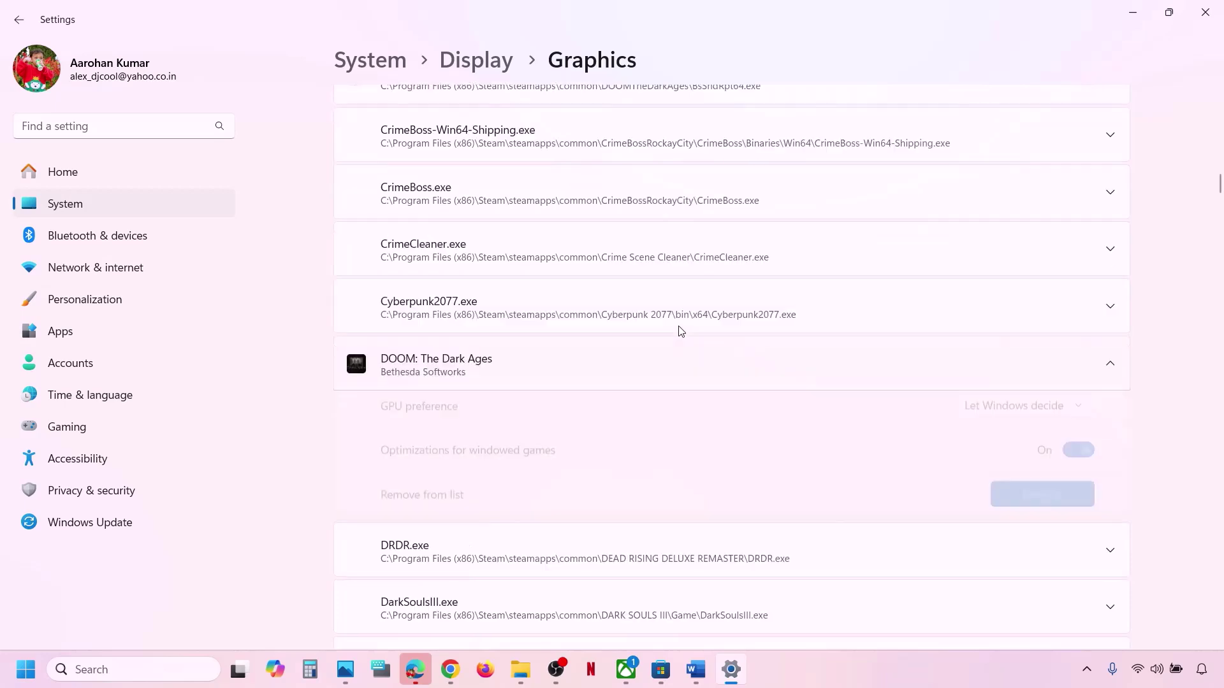
scroll(681, 331, "down", 10)
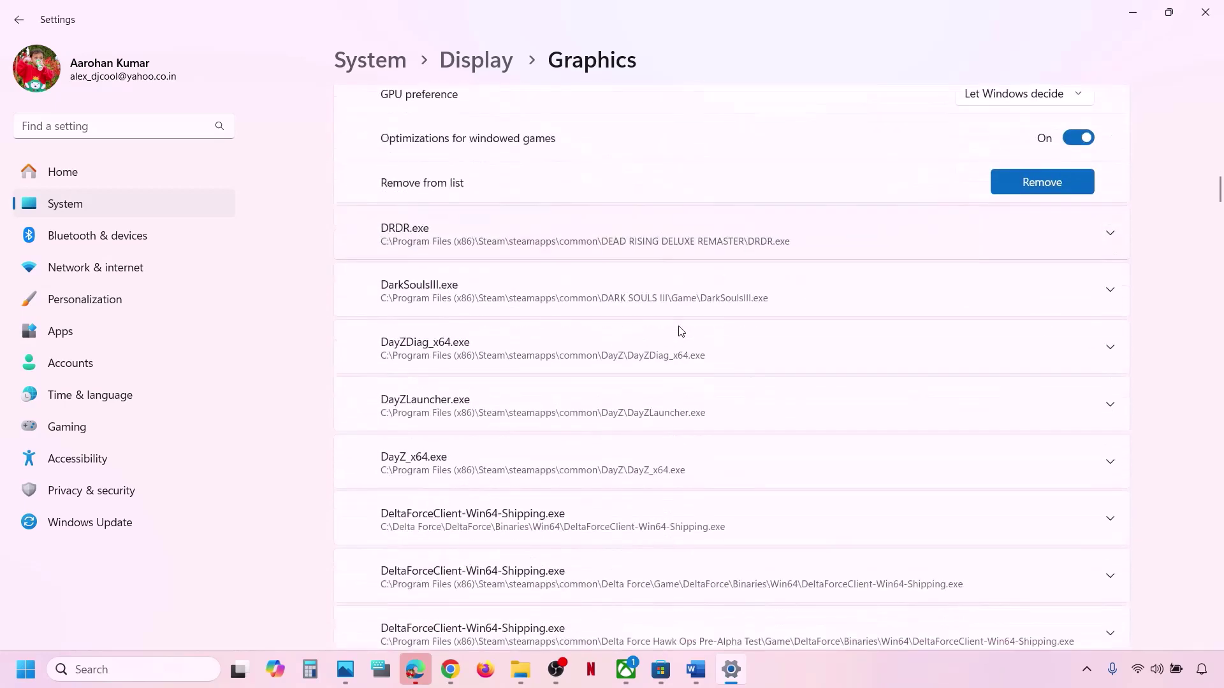
scroll(681, 331, "down", 1)
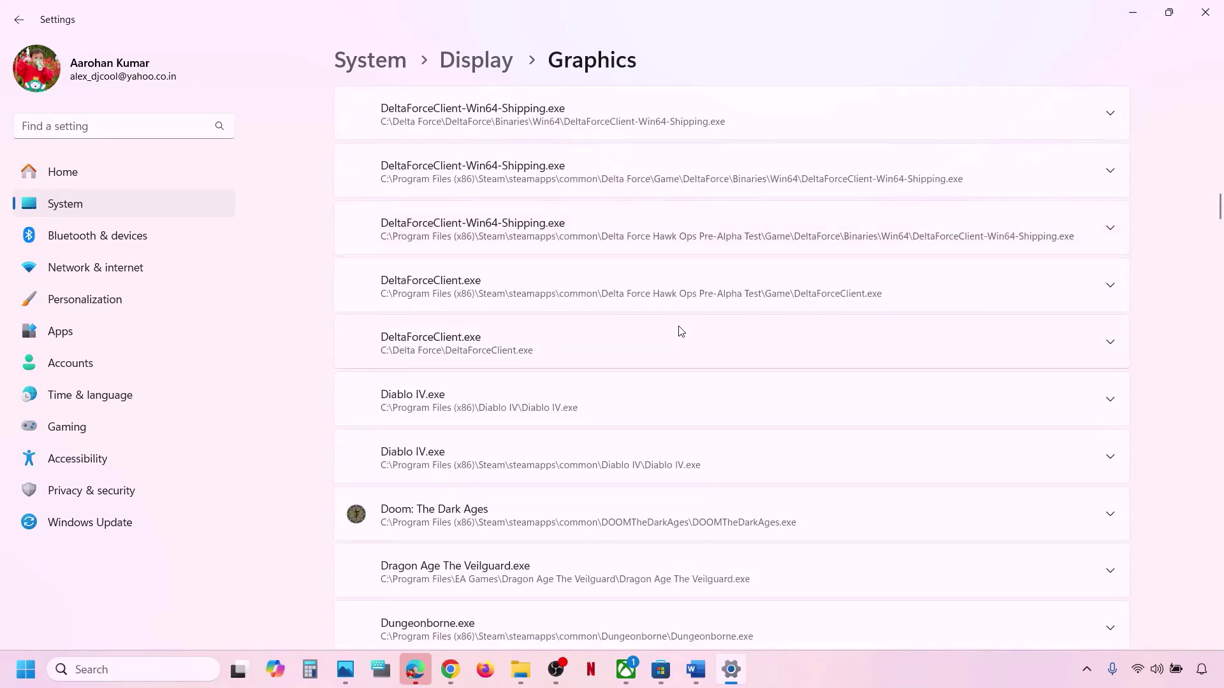
scroll(681, 330, "up", 8)
scroll(679, 331, "up", 1)
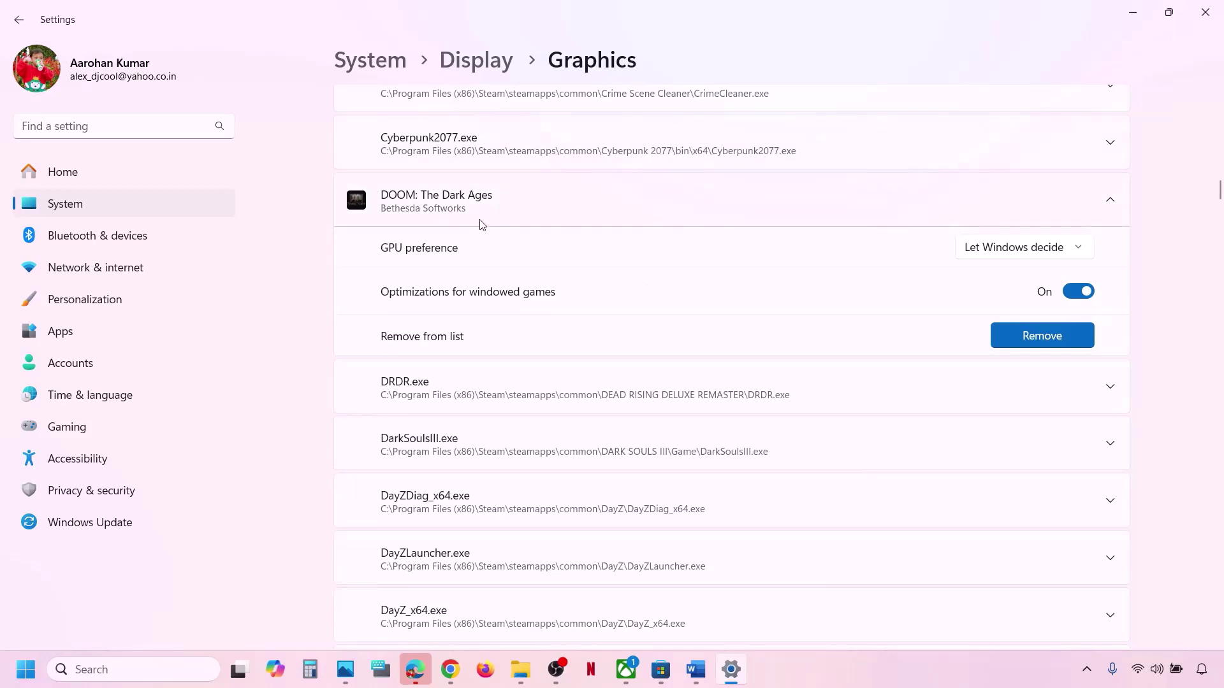
scroll(523, 242, "up", 1)
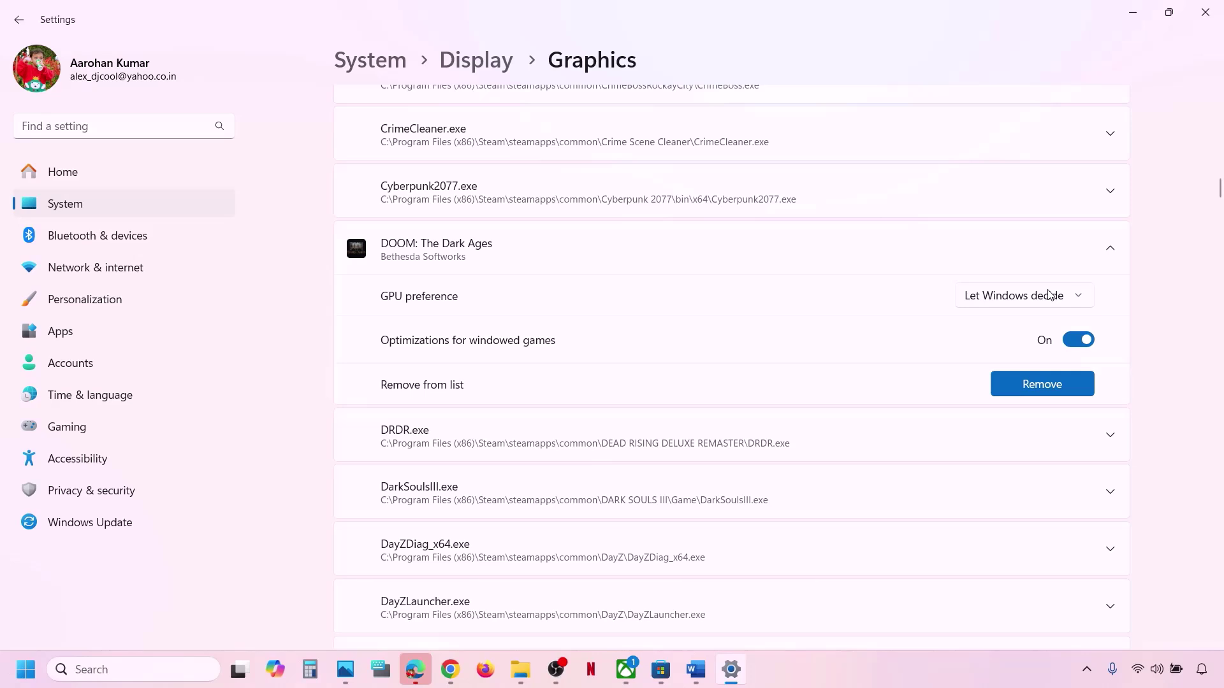
left_click(1075, 305)
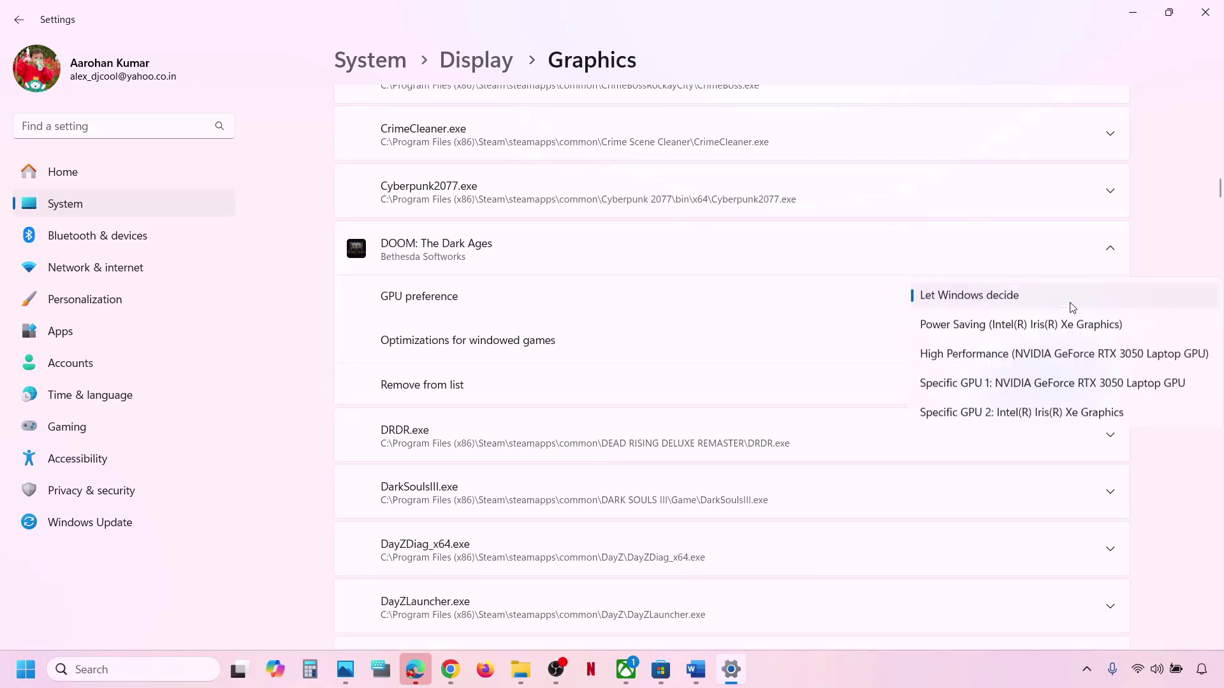
left_click(1053, 366)
Close Settings, check the Verify & repair step in the notes, and bring up the Xbox app.
left_click(1205, 12)
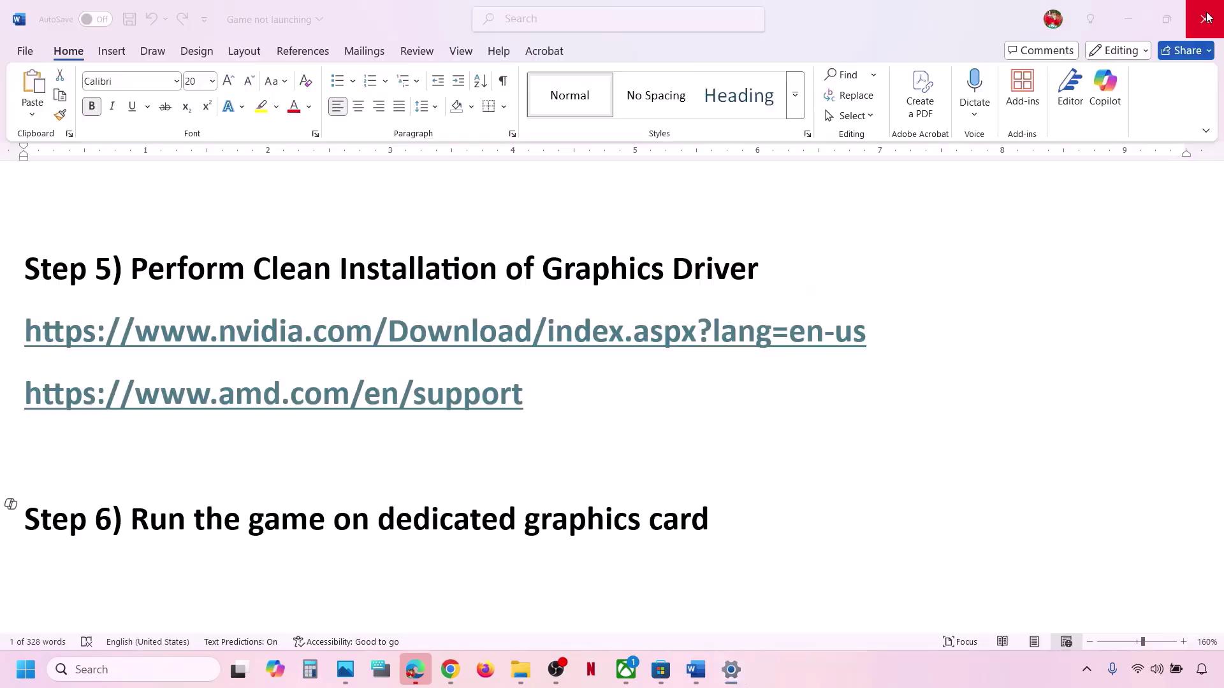
scroll(524, 431, "down", 3)
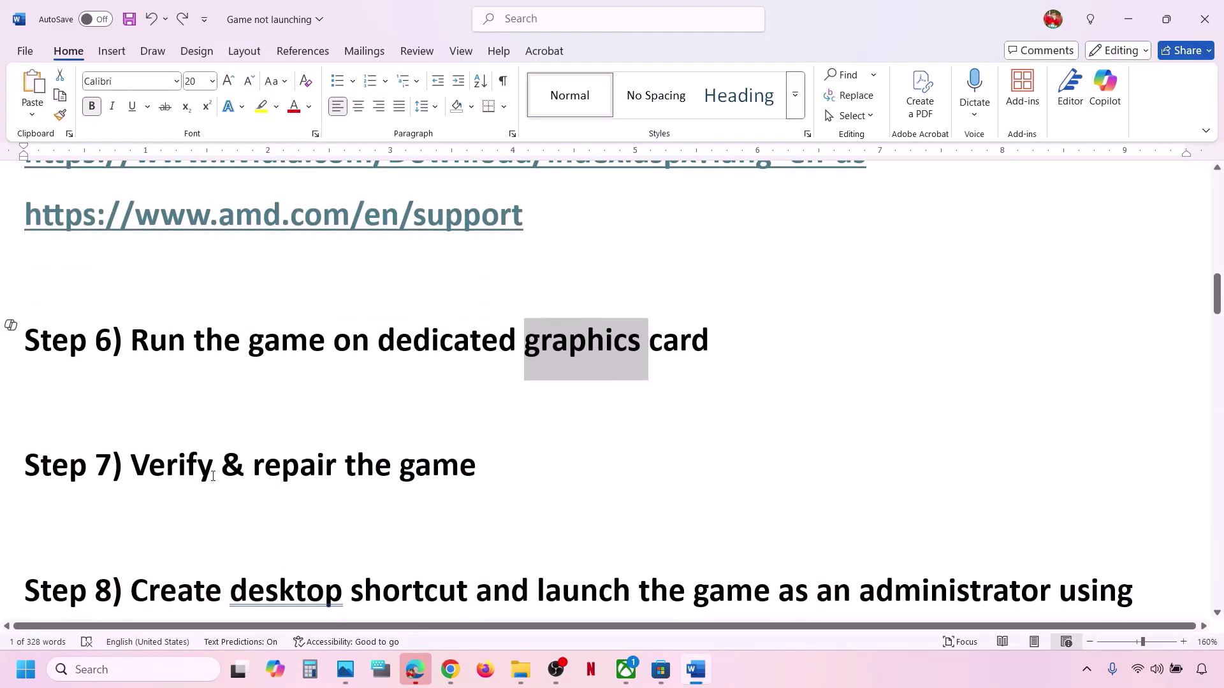
left_click_drag(132, 466, 497, 465)
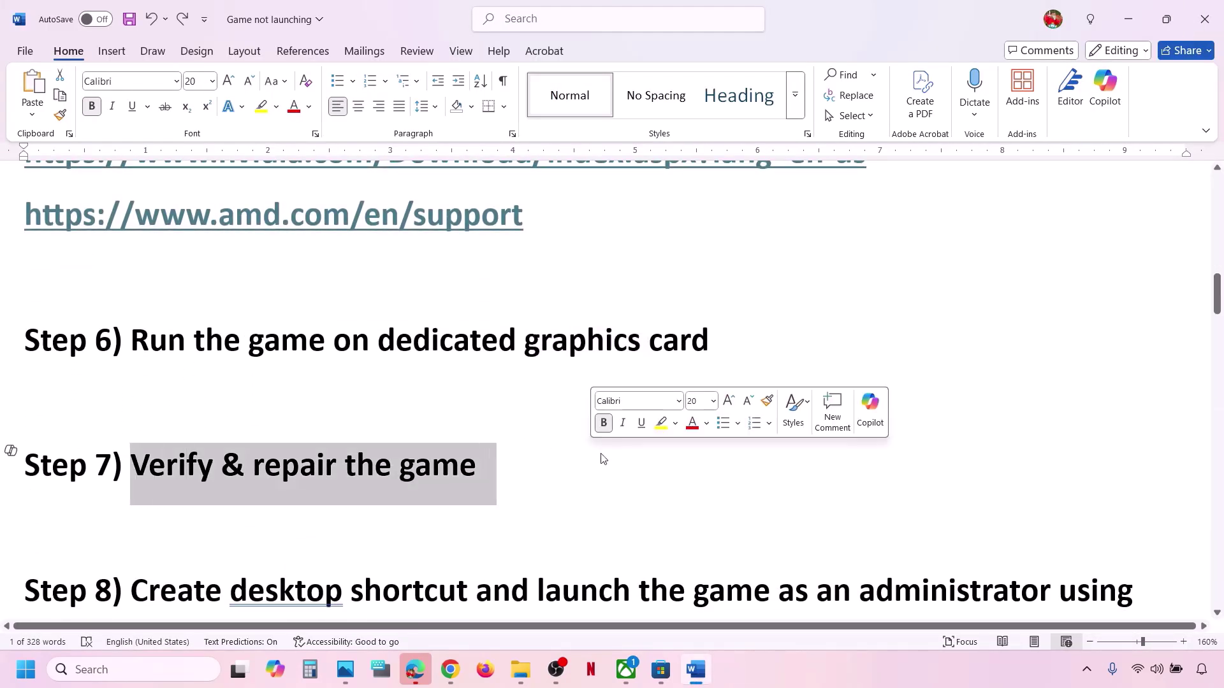
left_click(625, 670)
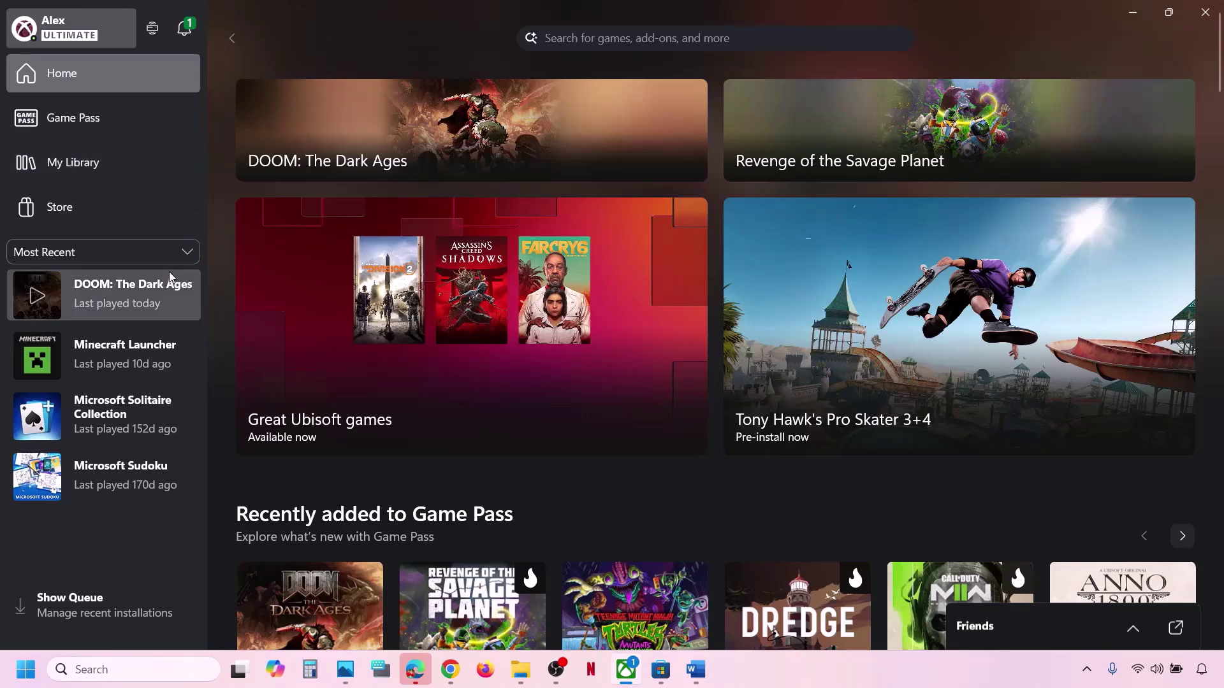
Run Verify and Repair on DOOM: The Dark Ages from its Manage Files tab and confirm with Yes.
right_click(123, 293)
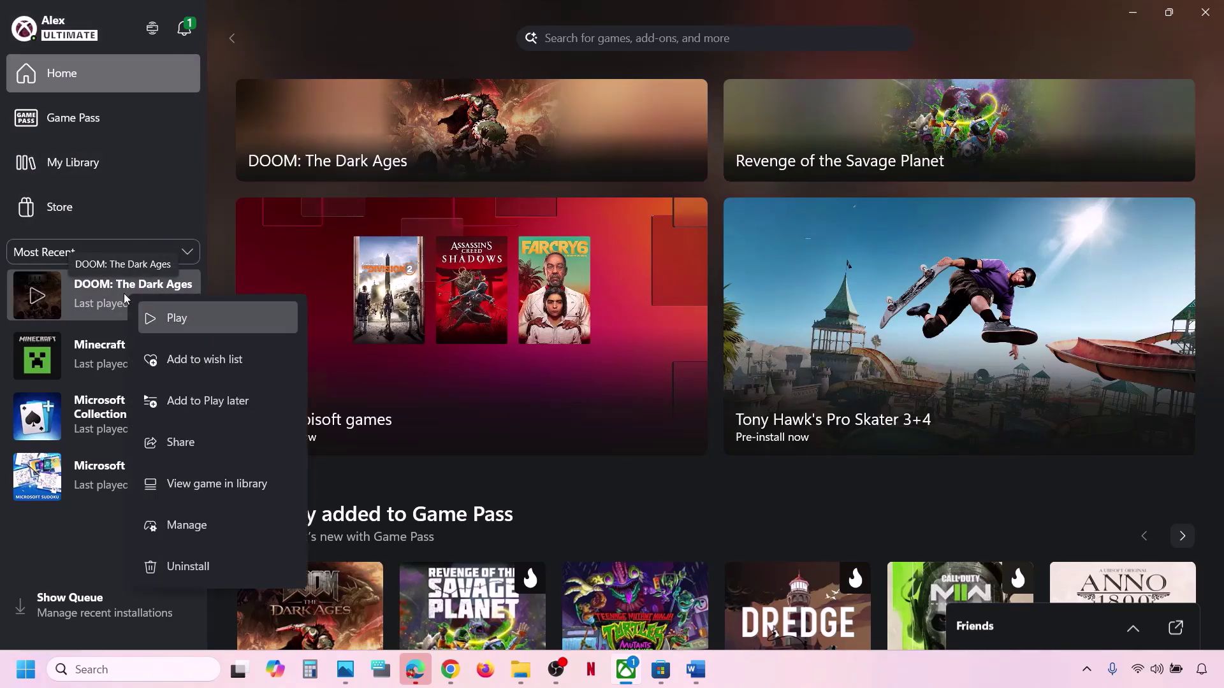
left_click(196, 532)
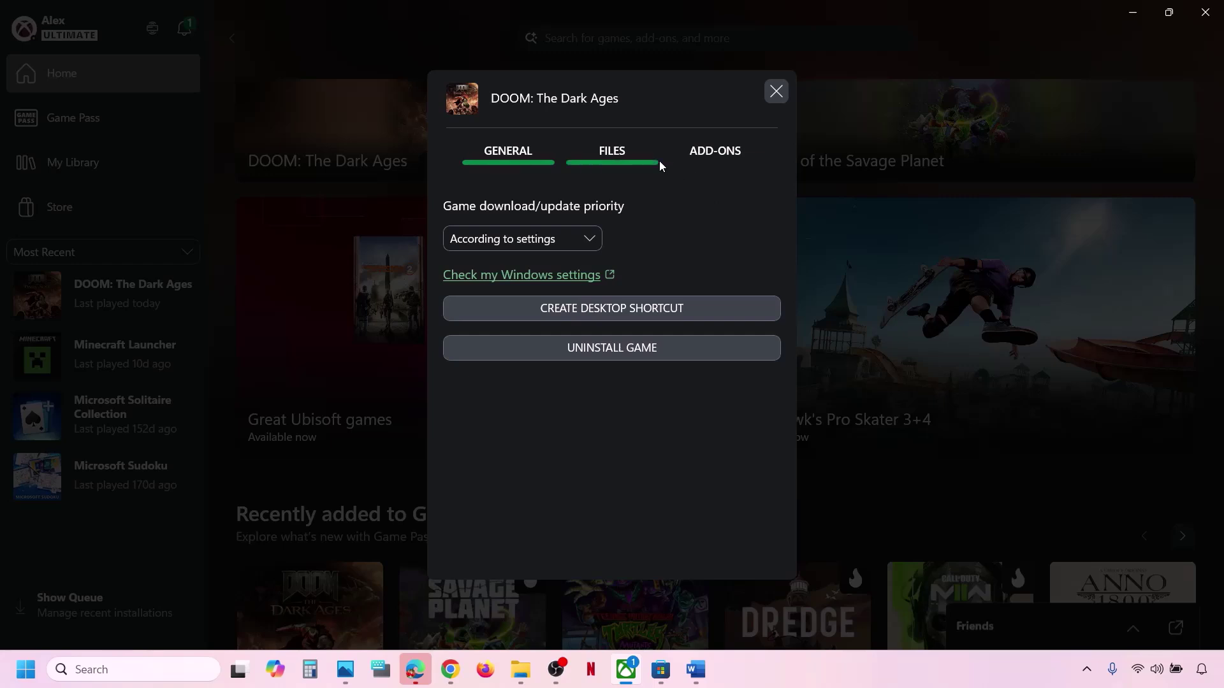
left_click(625, 164)
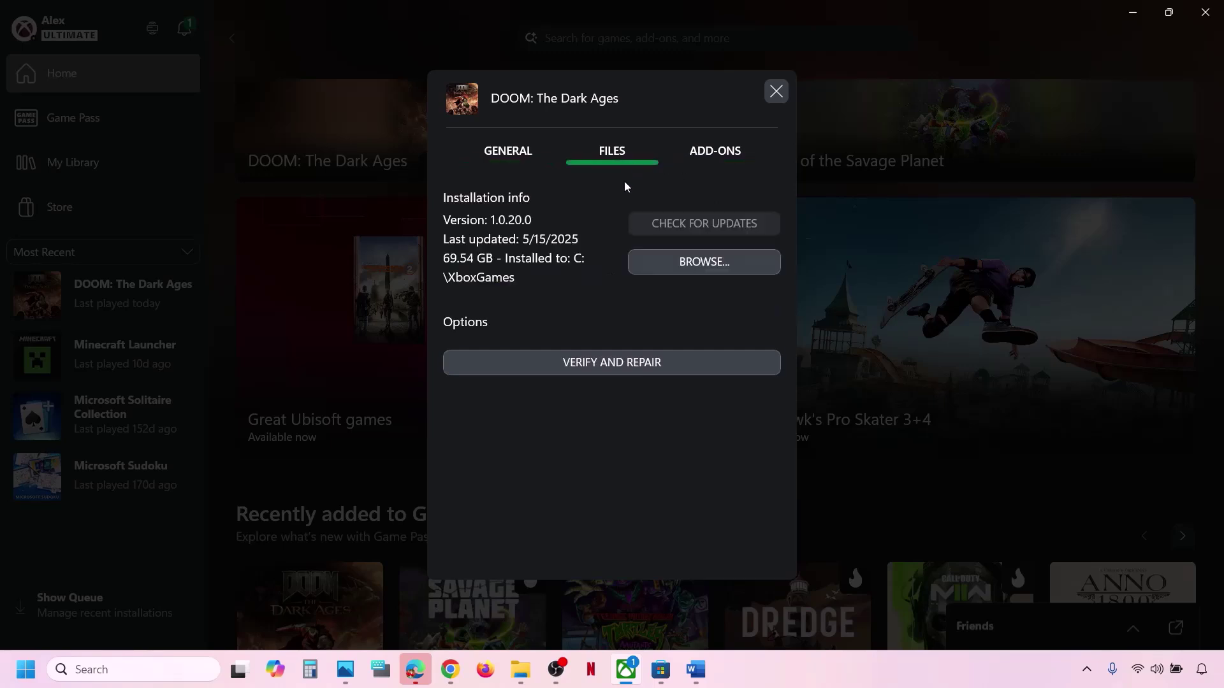
left_click(637, 365)
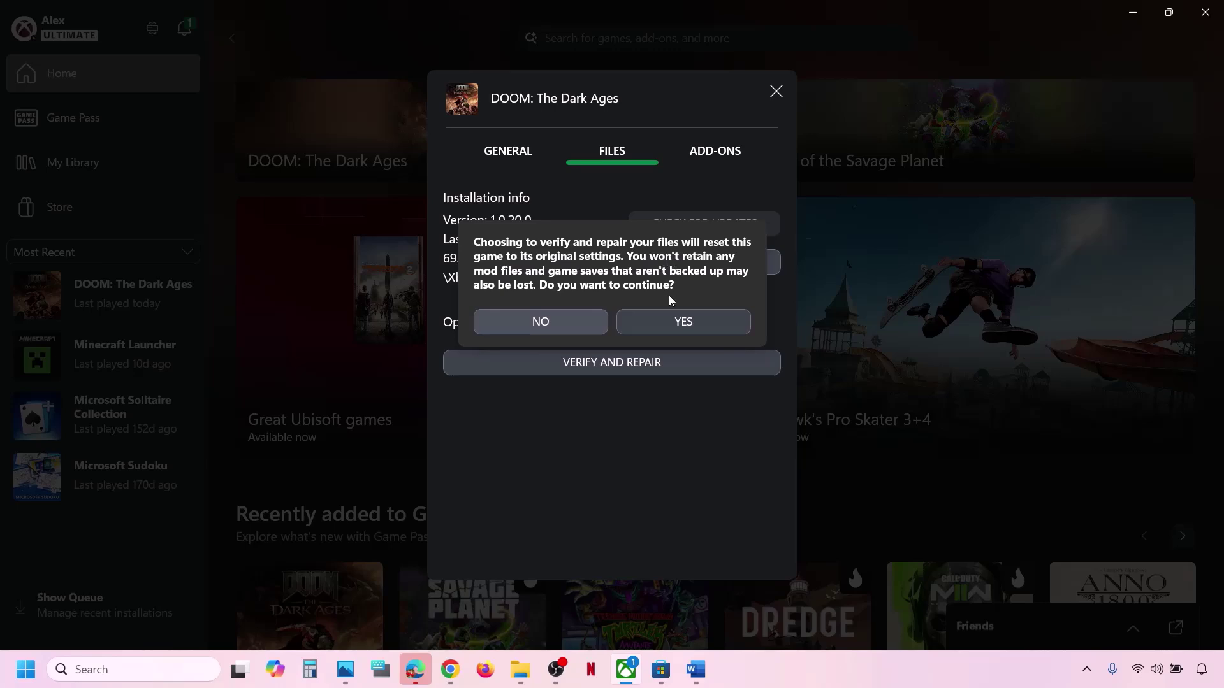
left_click(695, 323)
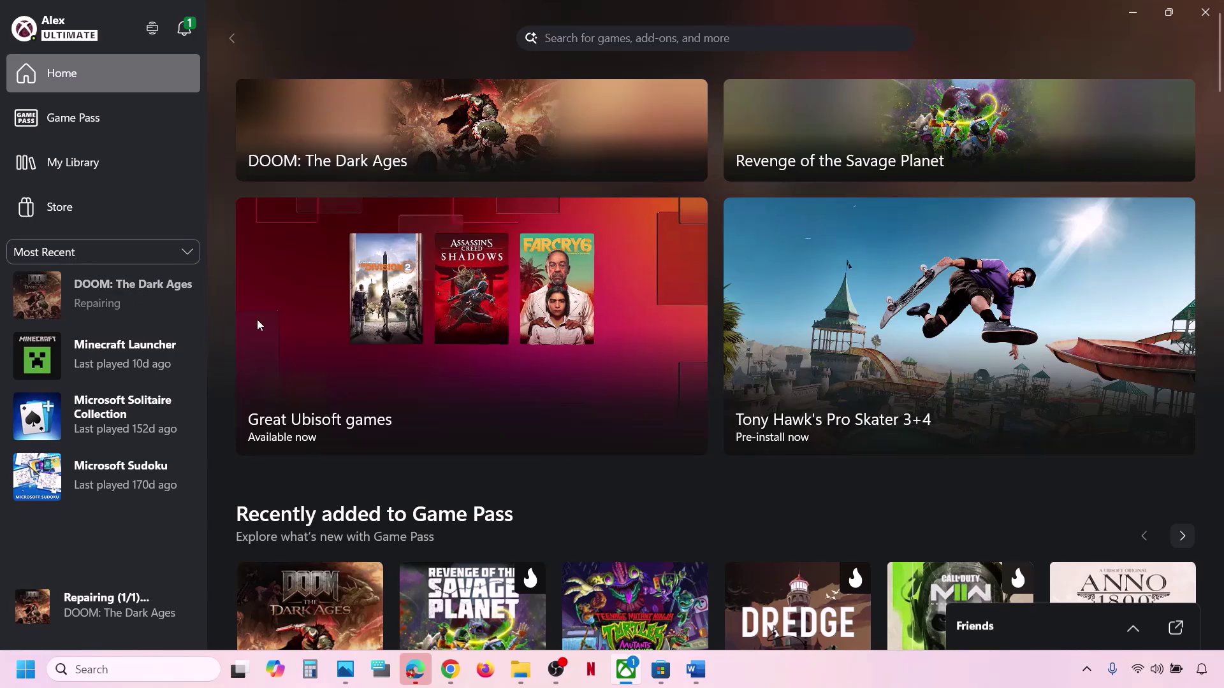
Scroll the Word guide to Step 8 on creating a desktop shortcut, then return to Xbox.
left_click(696, 669)
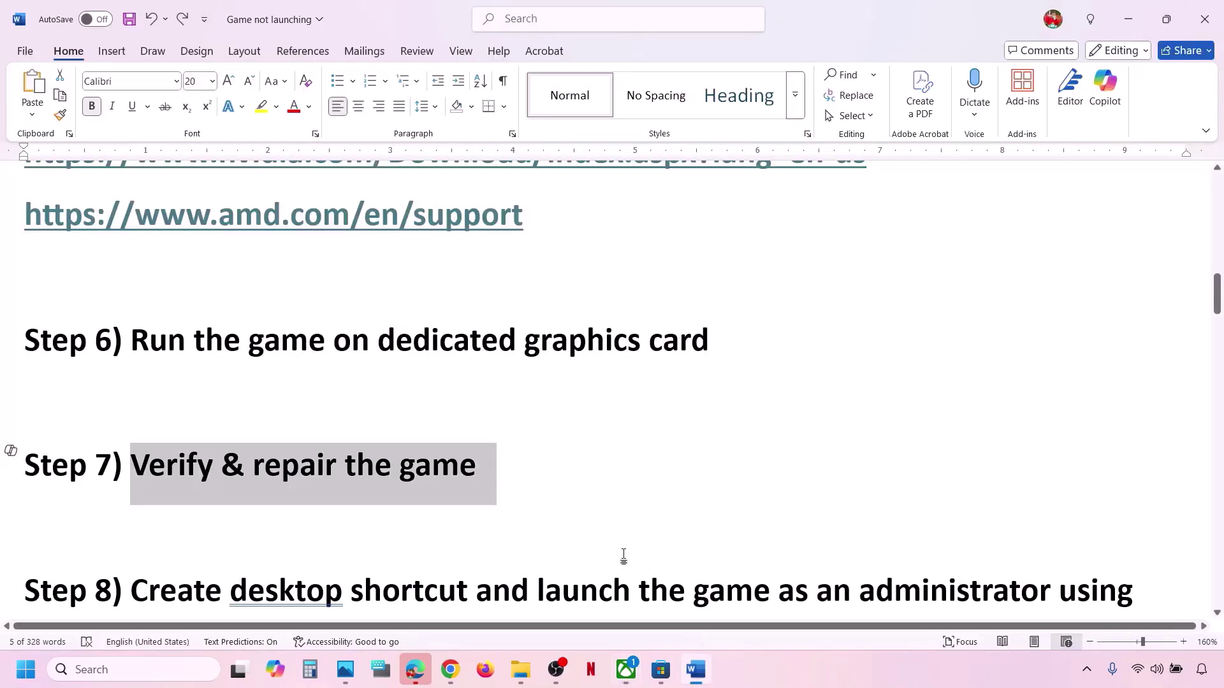
scroll(382, 517, "down", 3)
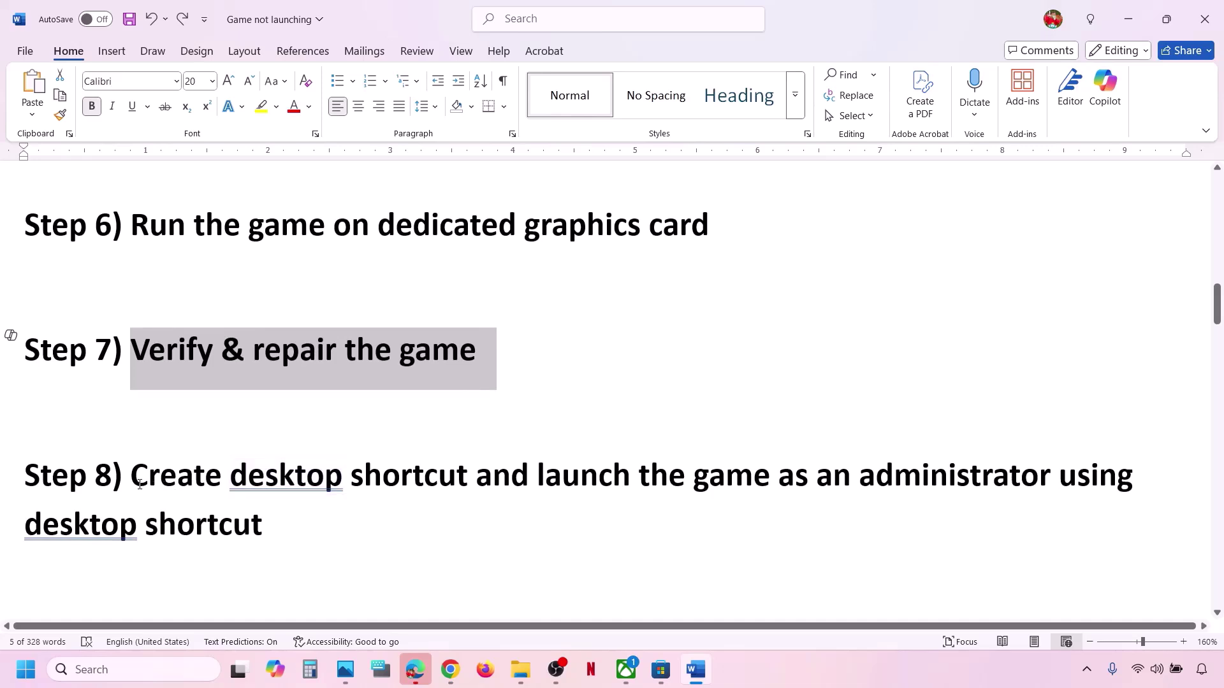
left_click_drag(132, 475, 274, 516)
left_click(274, 516)
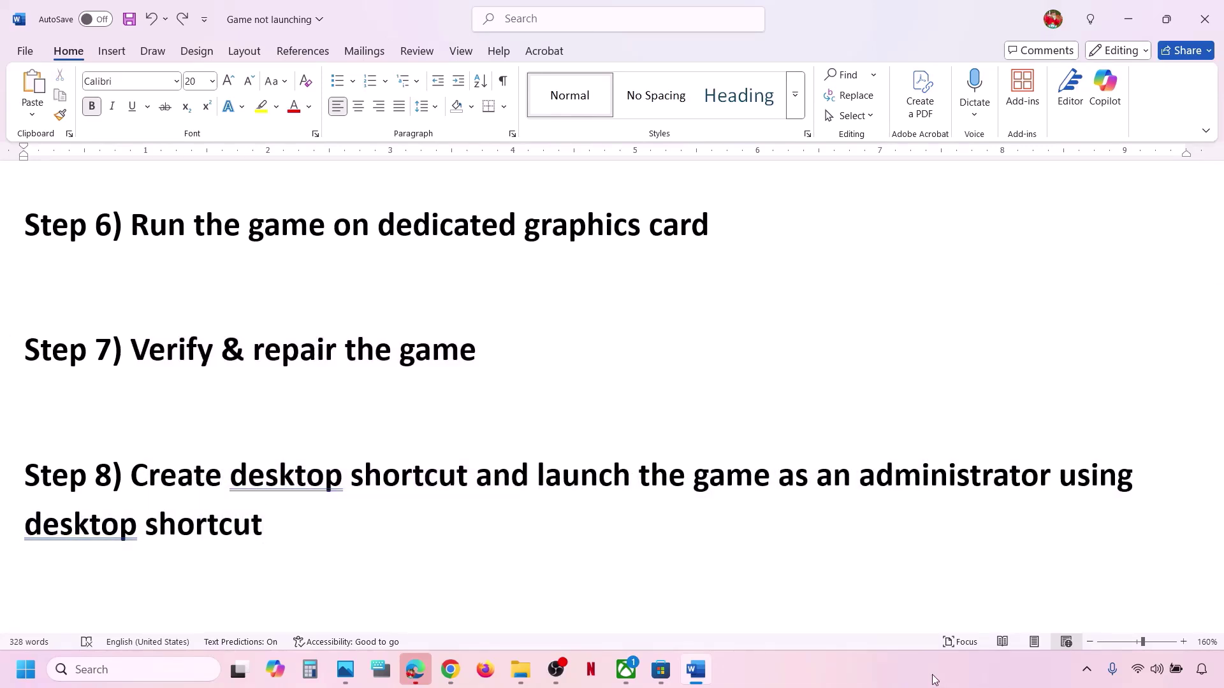
left_click(628, 673)
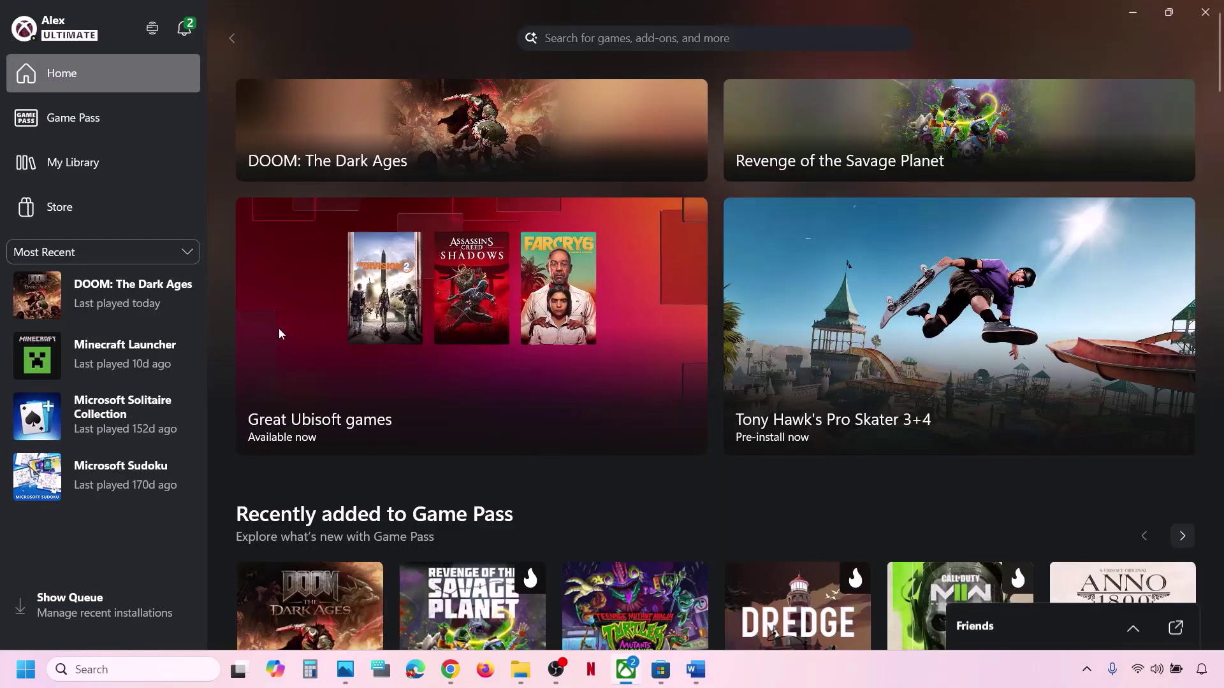
Create a DOOM: The Dark Ages desktop shortcut from its Manage panel, close it, and show the desktop.
right_click(130, 302)
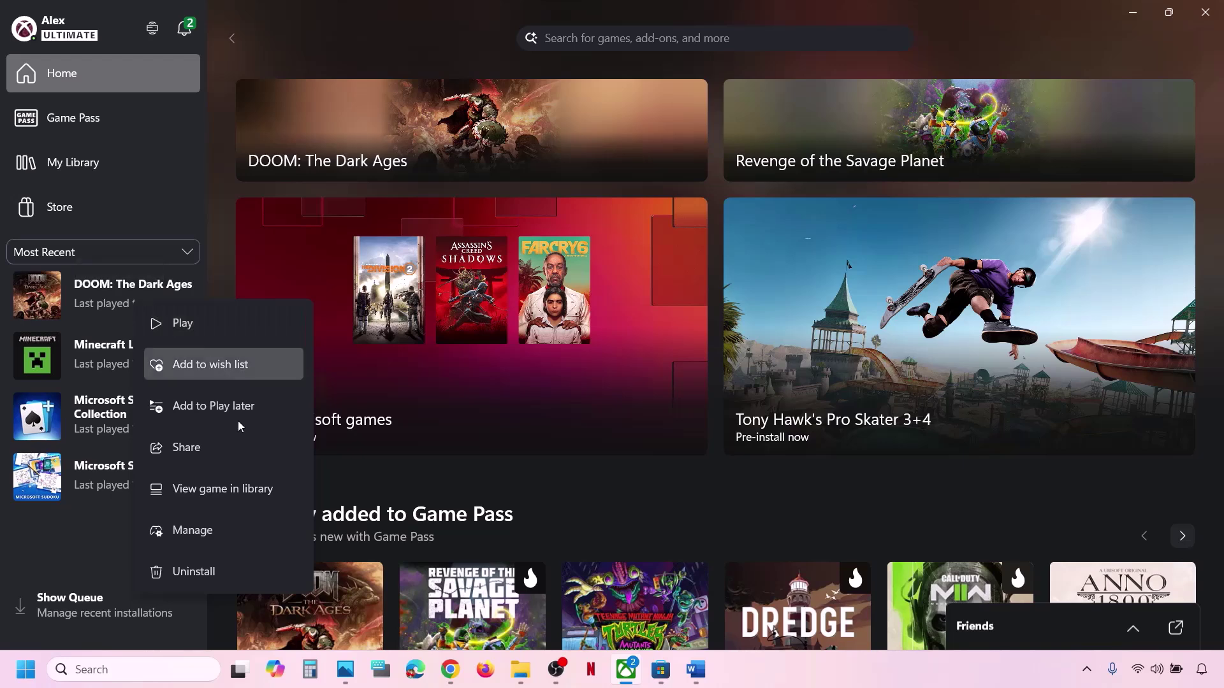
left_click(218, 534)
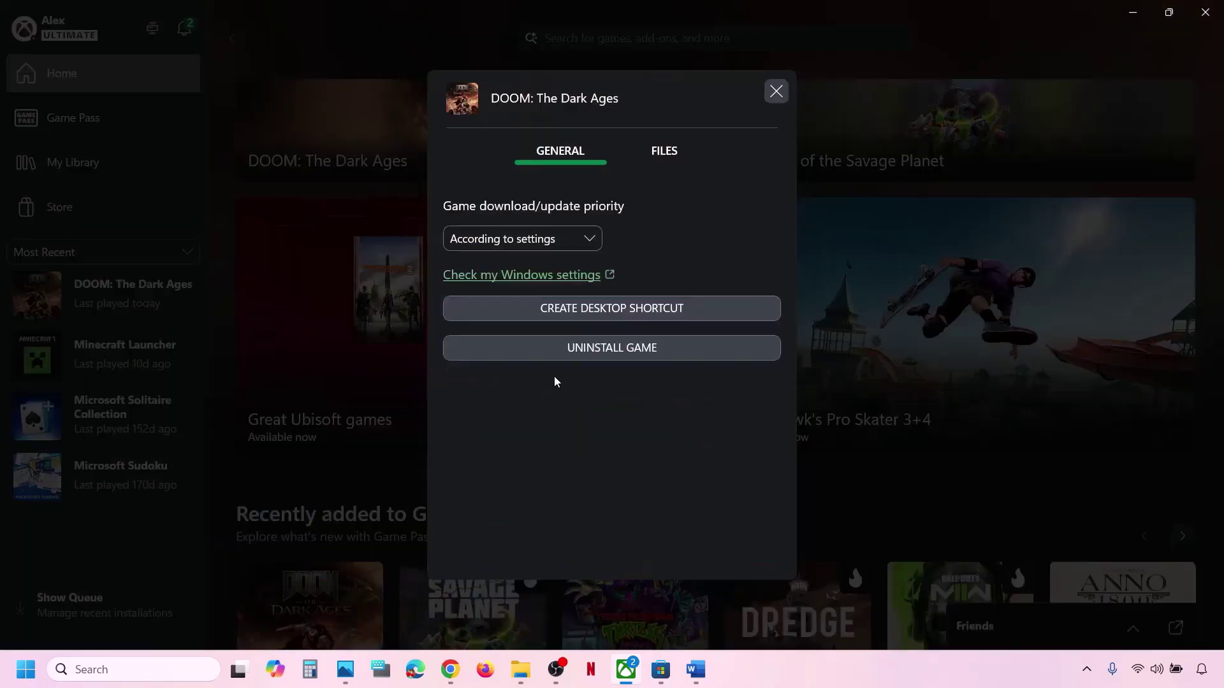
left_click(644, 308)
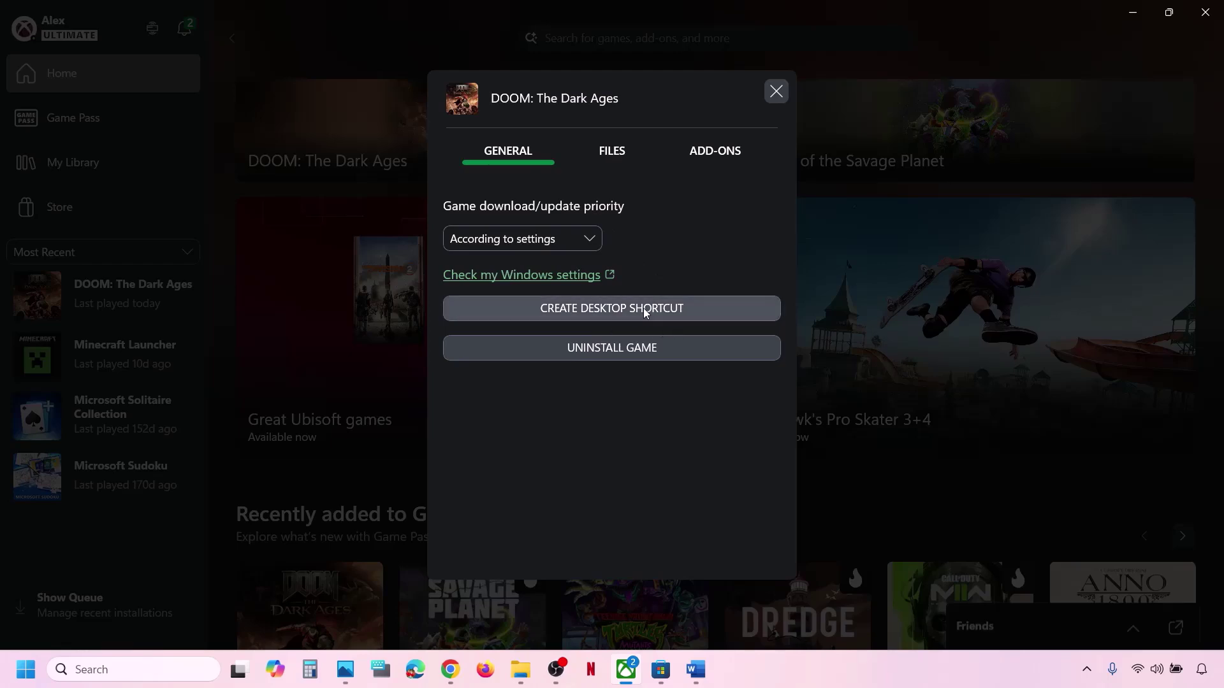
left_click(776, 92)
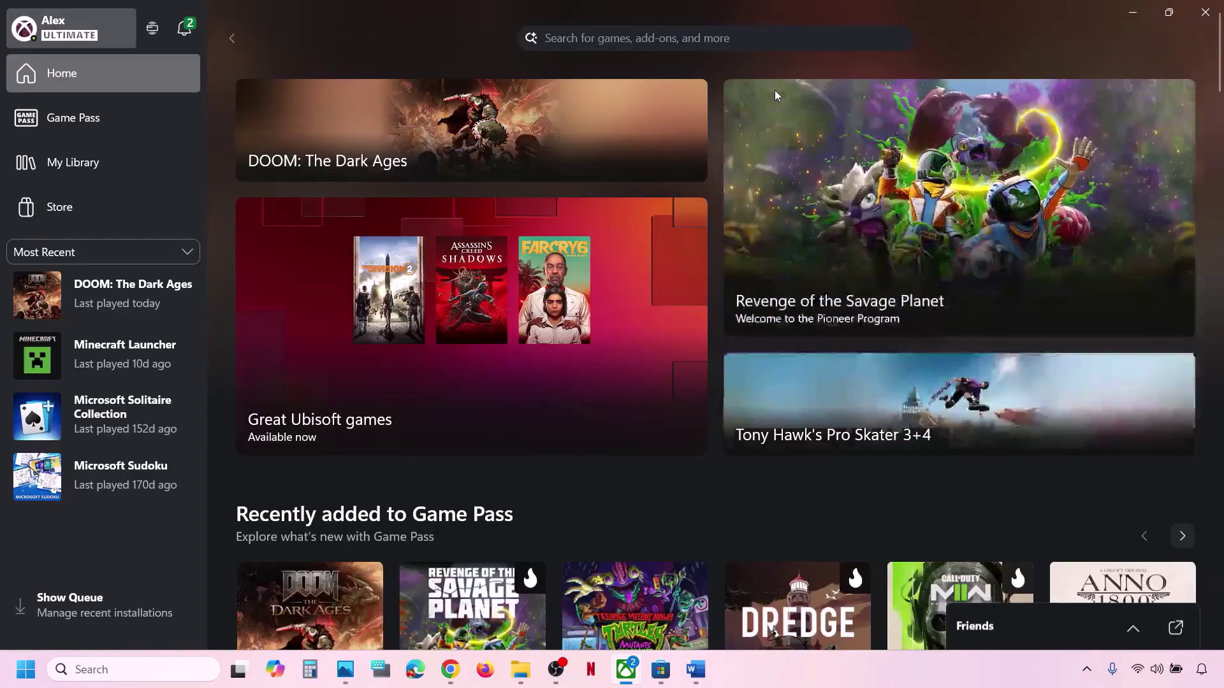
key("super+d")
Move the DOOM shortcut to mid-desktop and run it as administrator.
left_click_drag(108, 198, 456, 299)
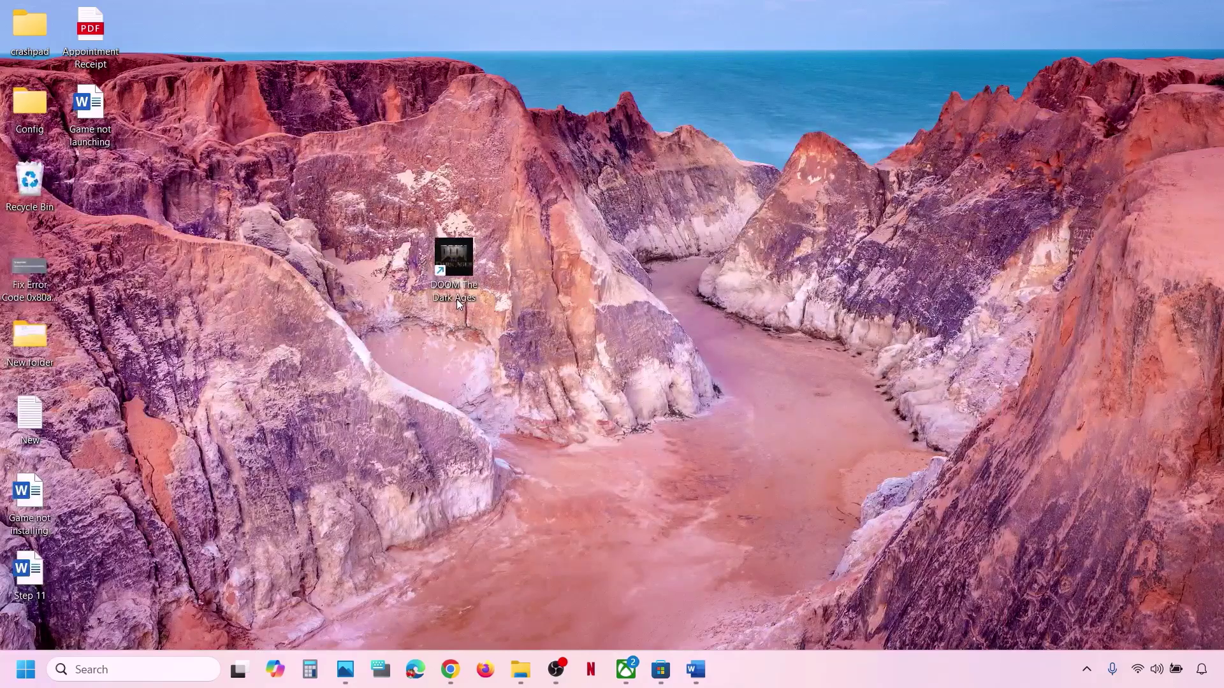
right_click(461, 253)
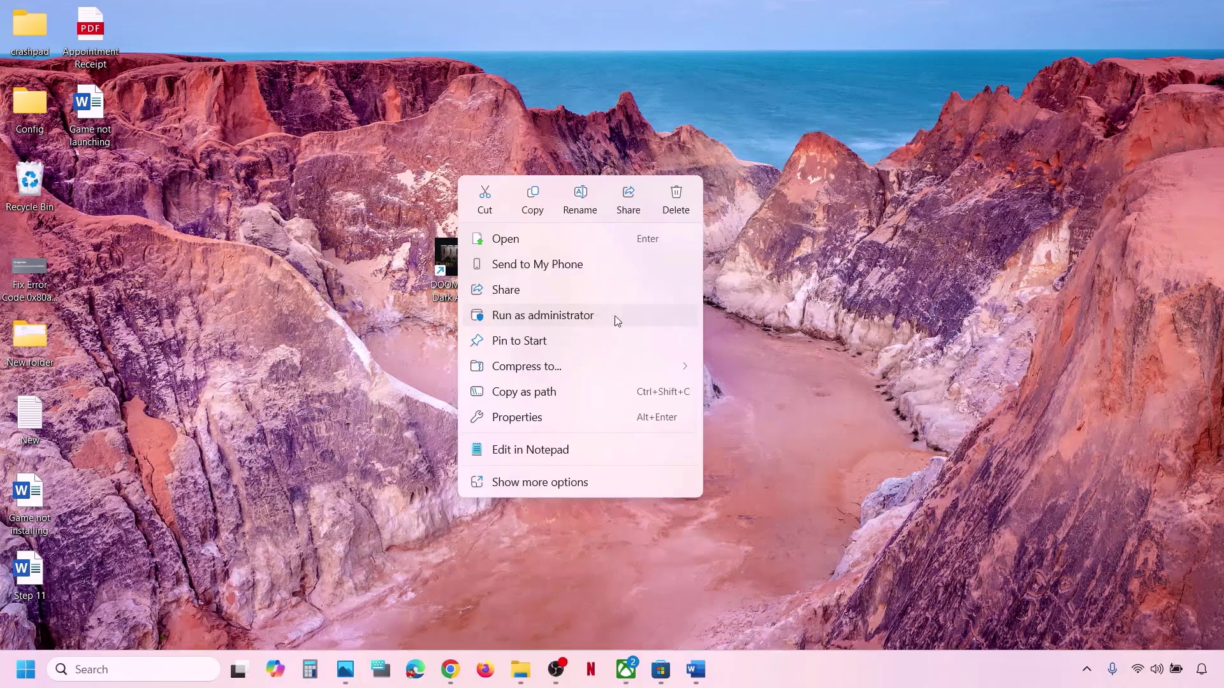
left_click(628, 669)
Review Step 9 on repairing or resetting the game in Word, then open Windows Settings.
left_click(696, 669)
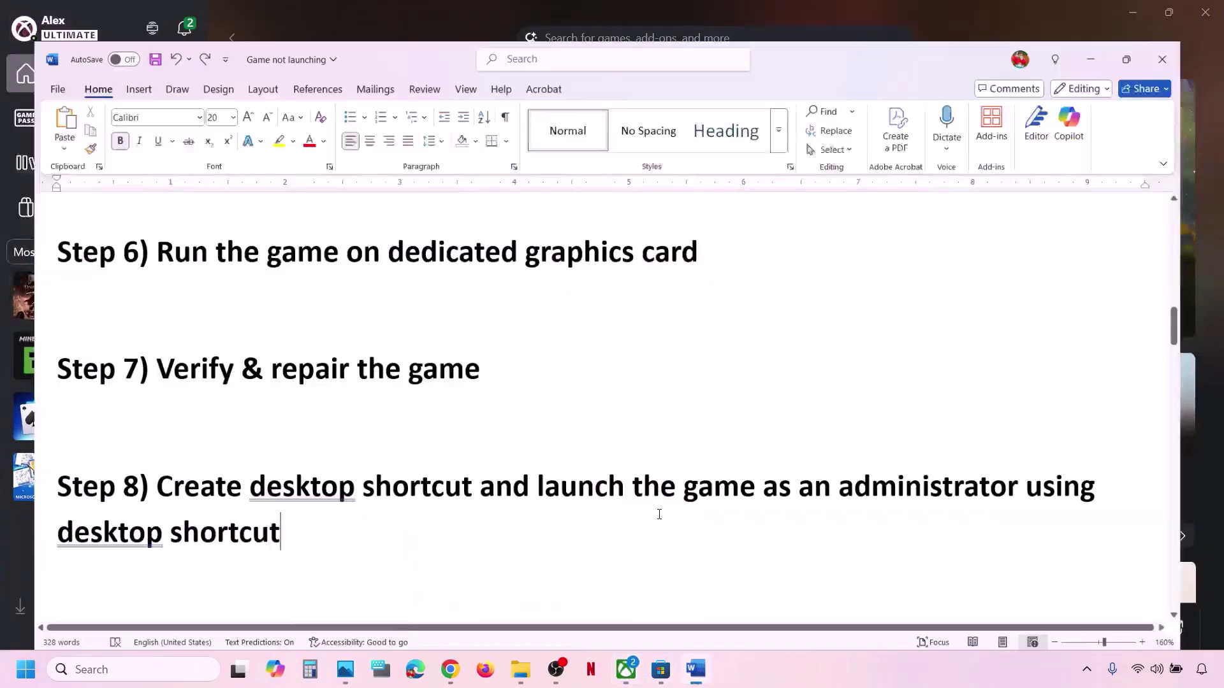
scroll(489, 358, "down", 3)
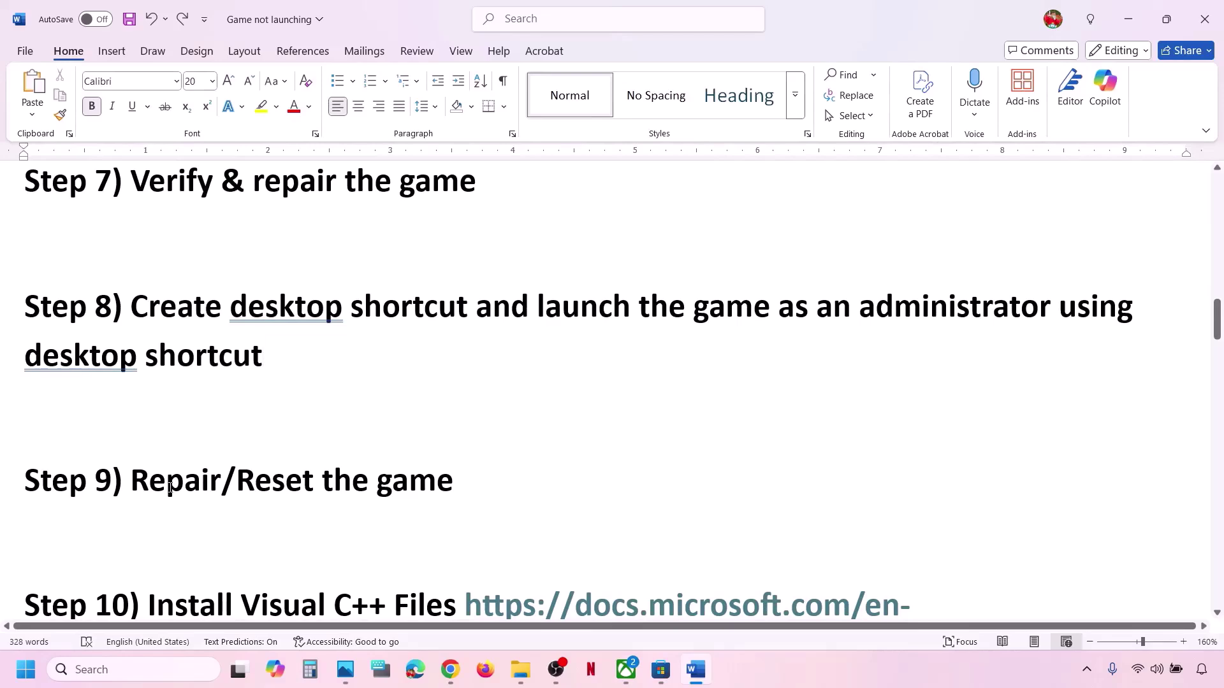
left_click_drag(170, 488, 480, 451)
left_click(476, 479)
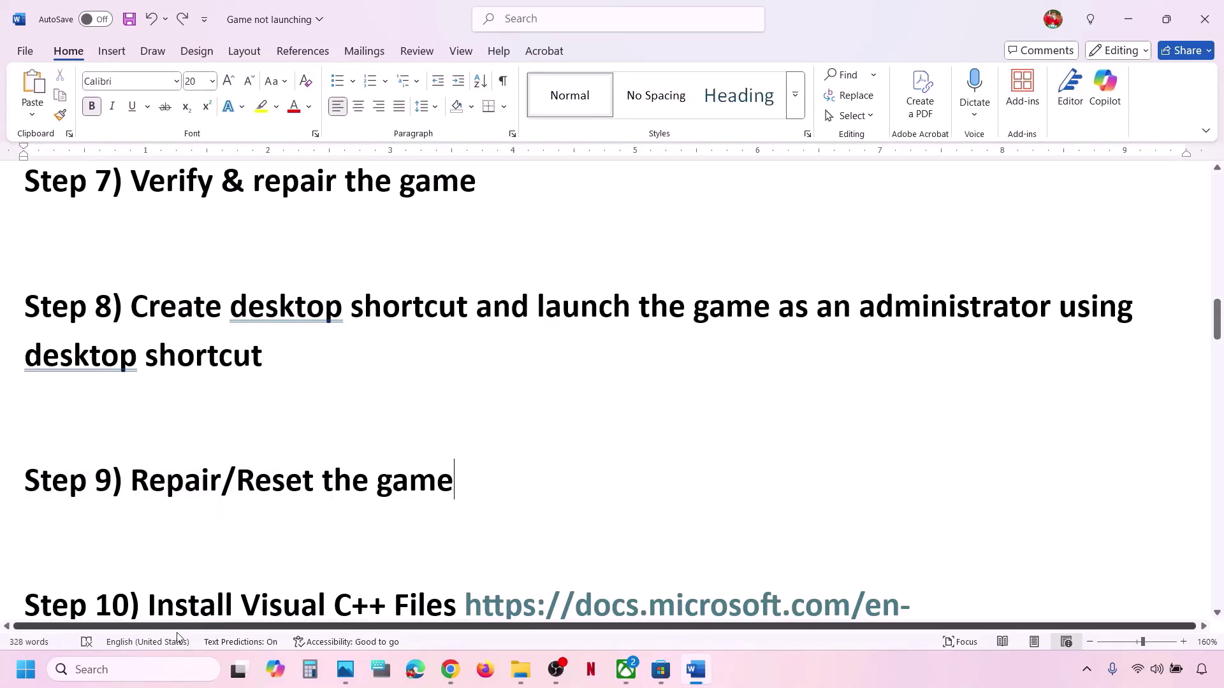
key("super+i")
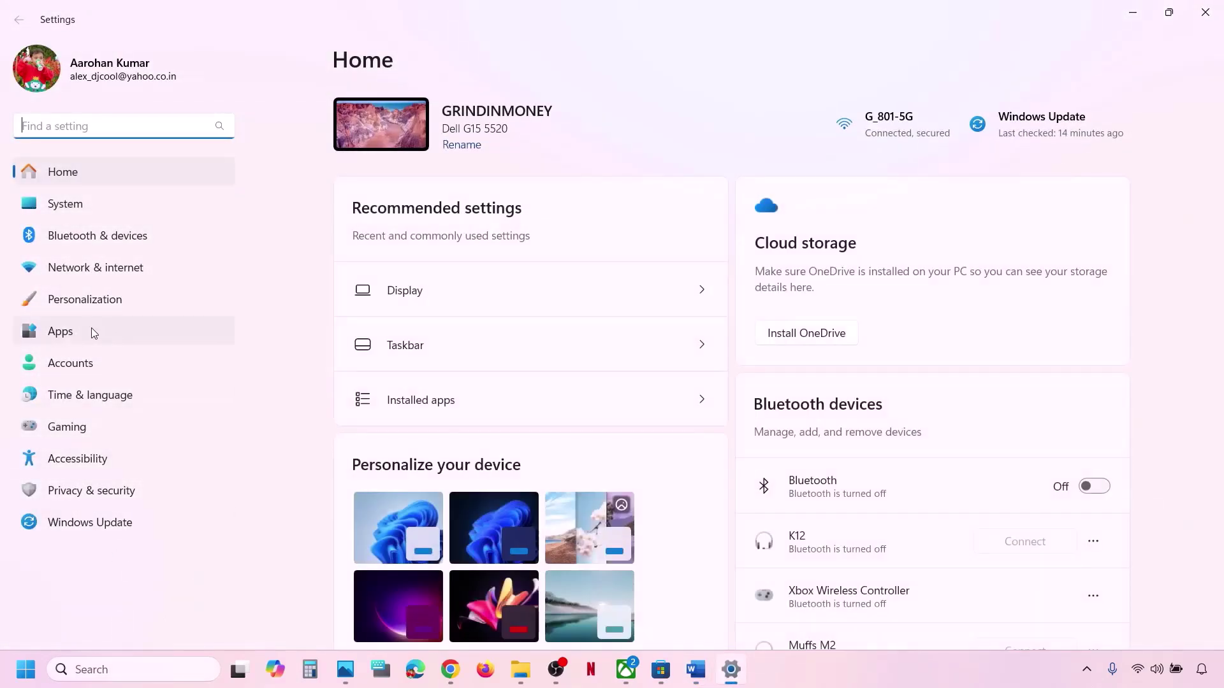
Go to Apps > Installed apps, scroll to Bethesda's DOOM: The Dark Ages (69.6 GB), and open its menu.
left_click(93, 333)
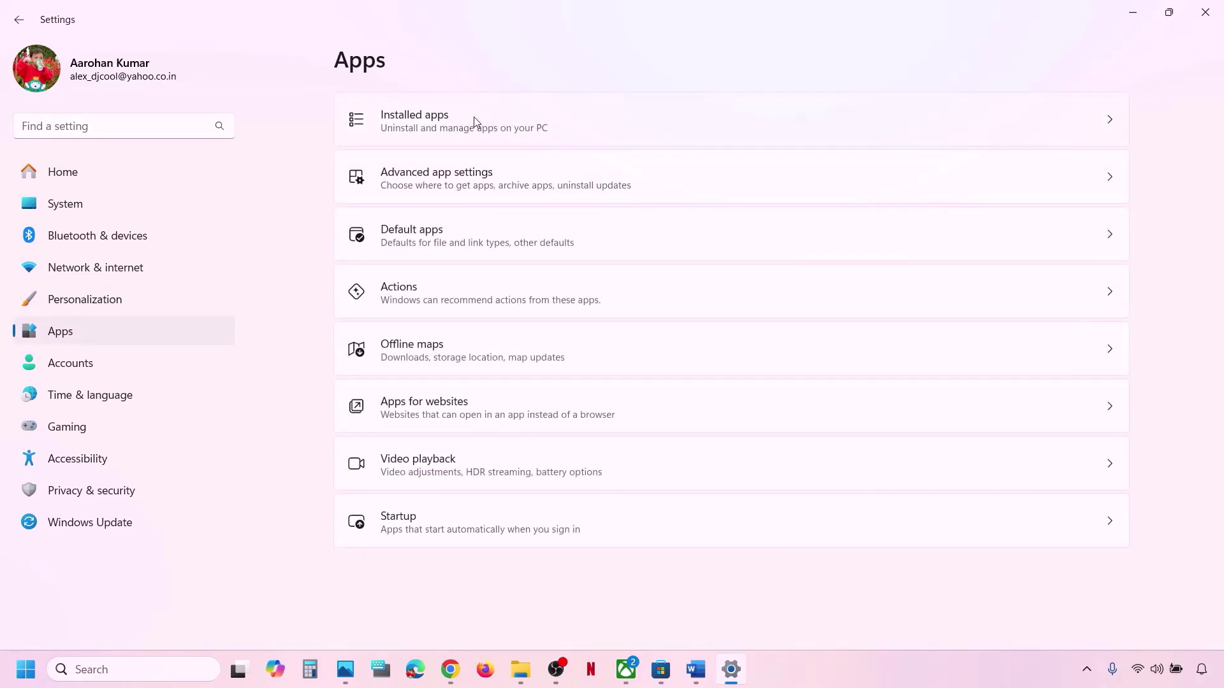
left_click(474, 119)
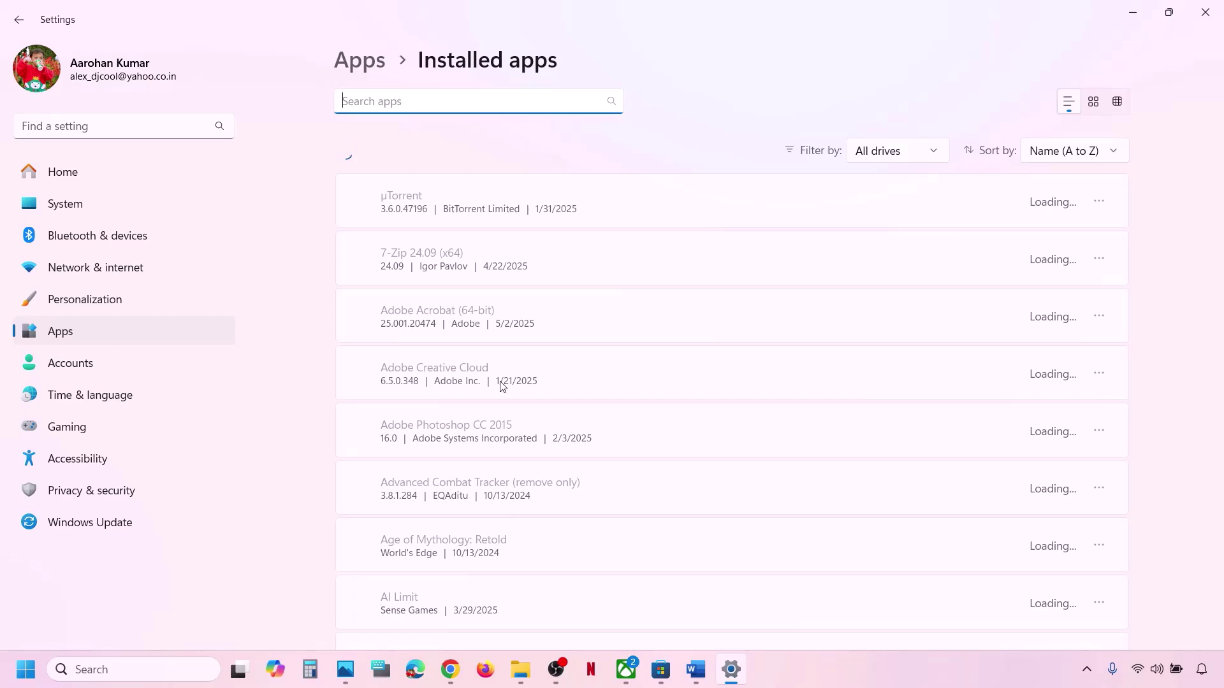
scroll(503, 386, "down", 12)
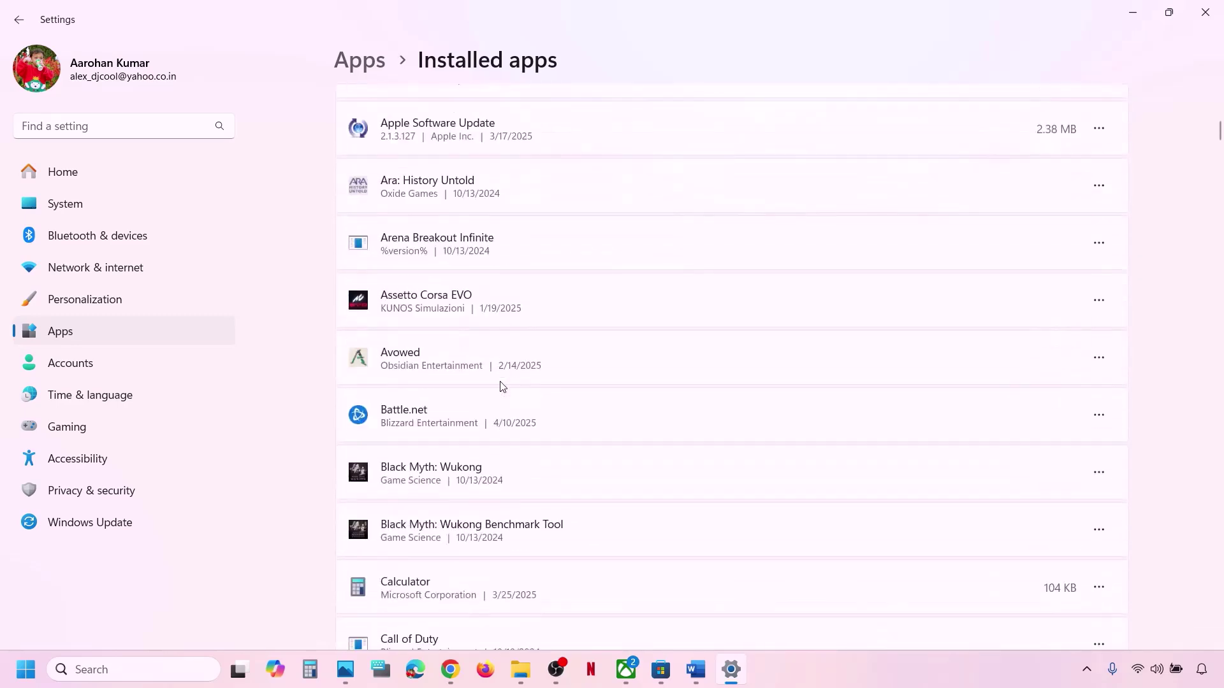
scroll(503, 386, "down", 2)
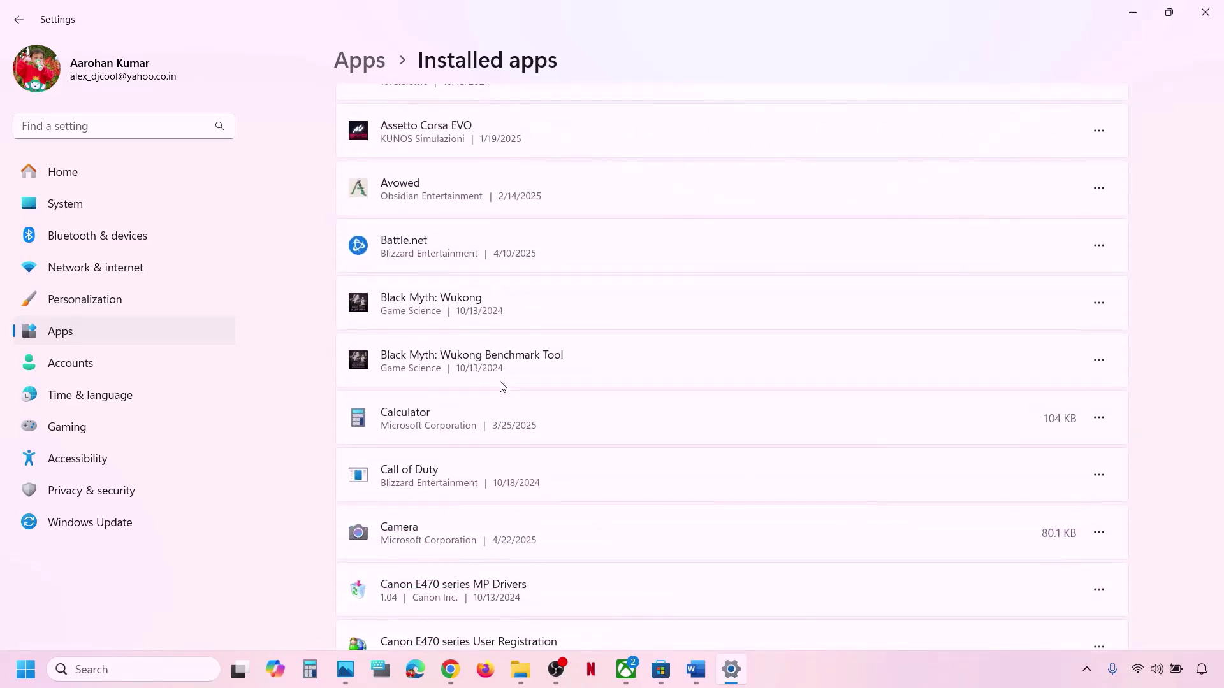
scroll(502, 387, "down", 10)
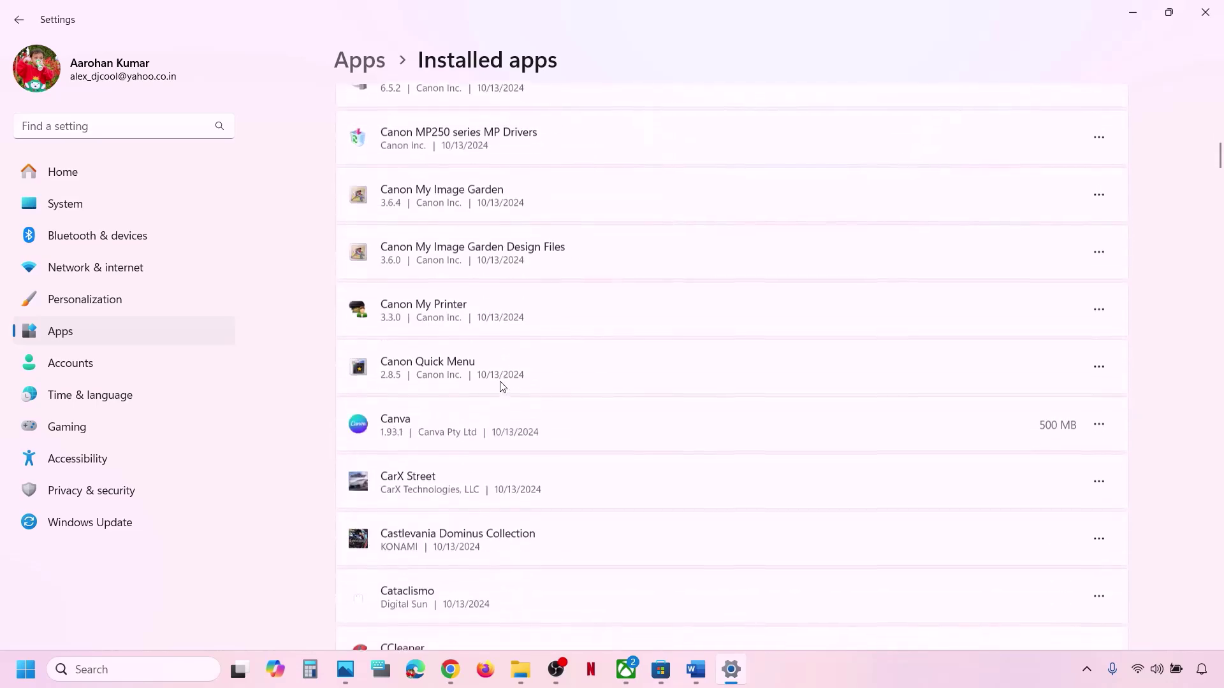
scroll(502, 387, "down", 7)
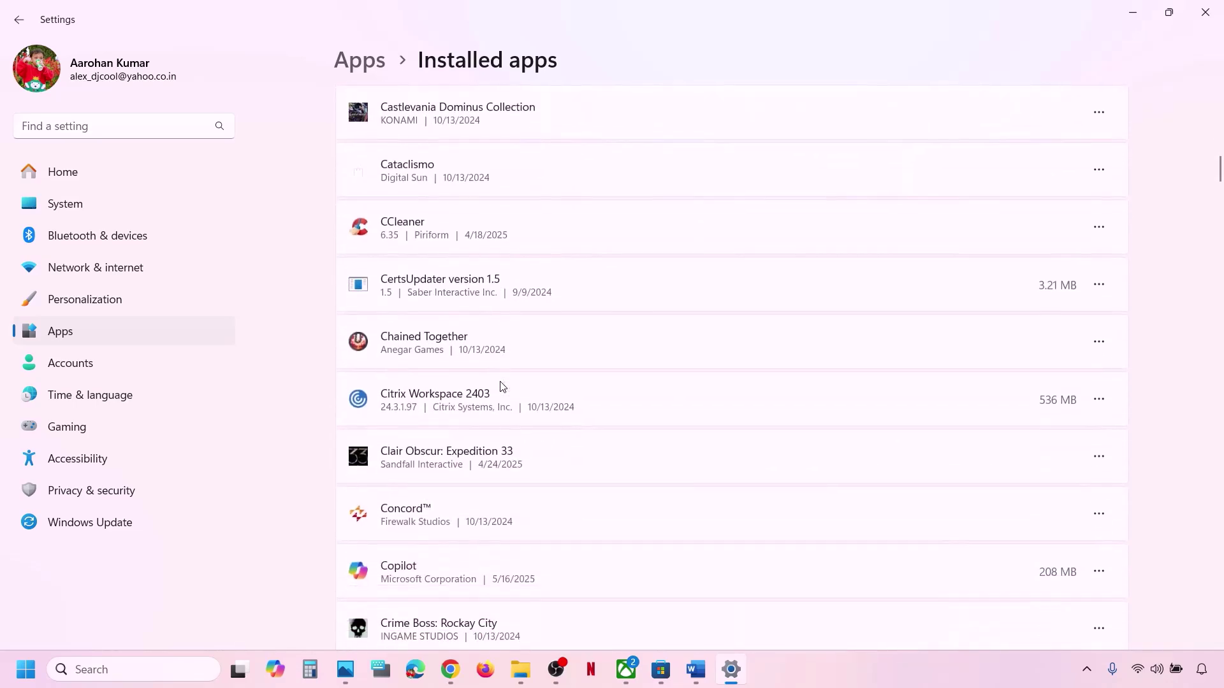
scroll(502, 387, "down", 3)
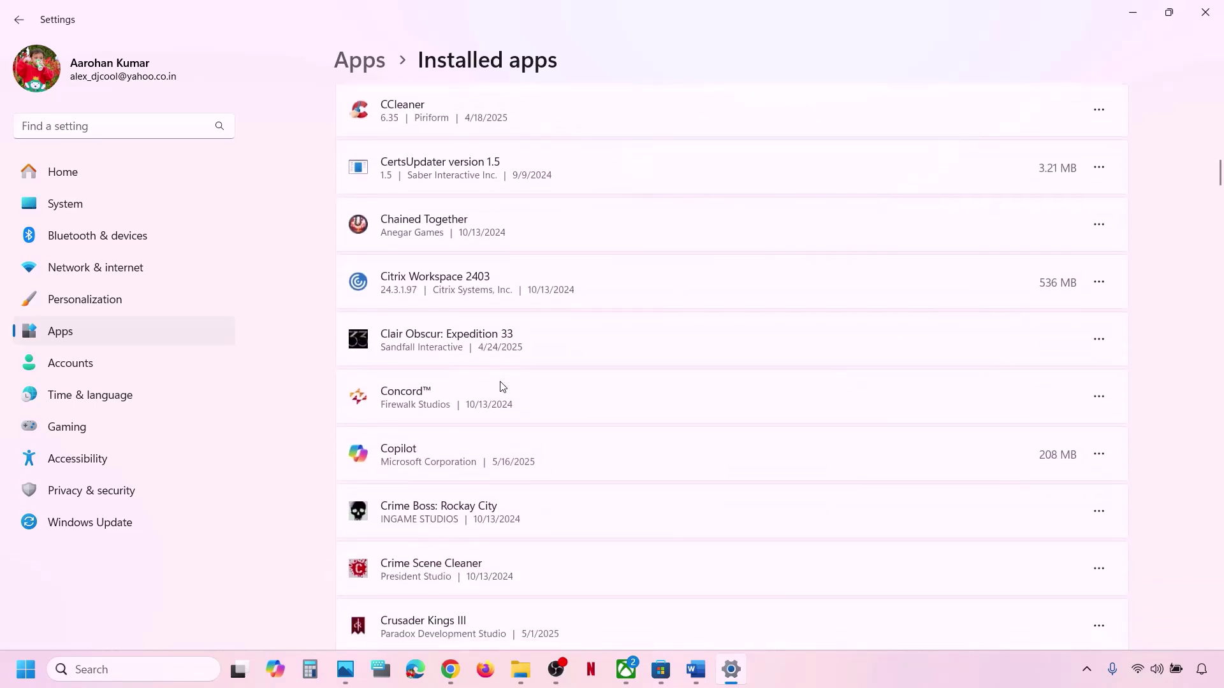
scroll(502, 387, "down", 7)
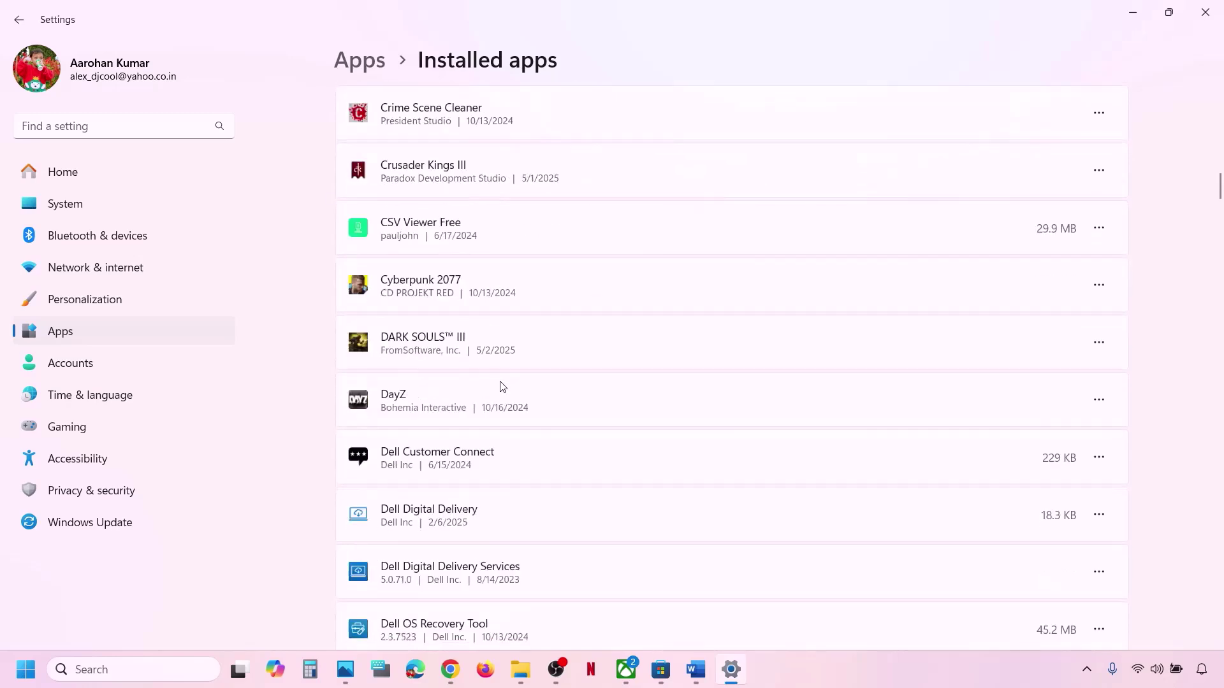
scroll(503, 387, "down", 10)
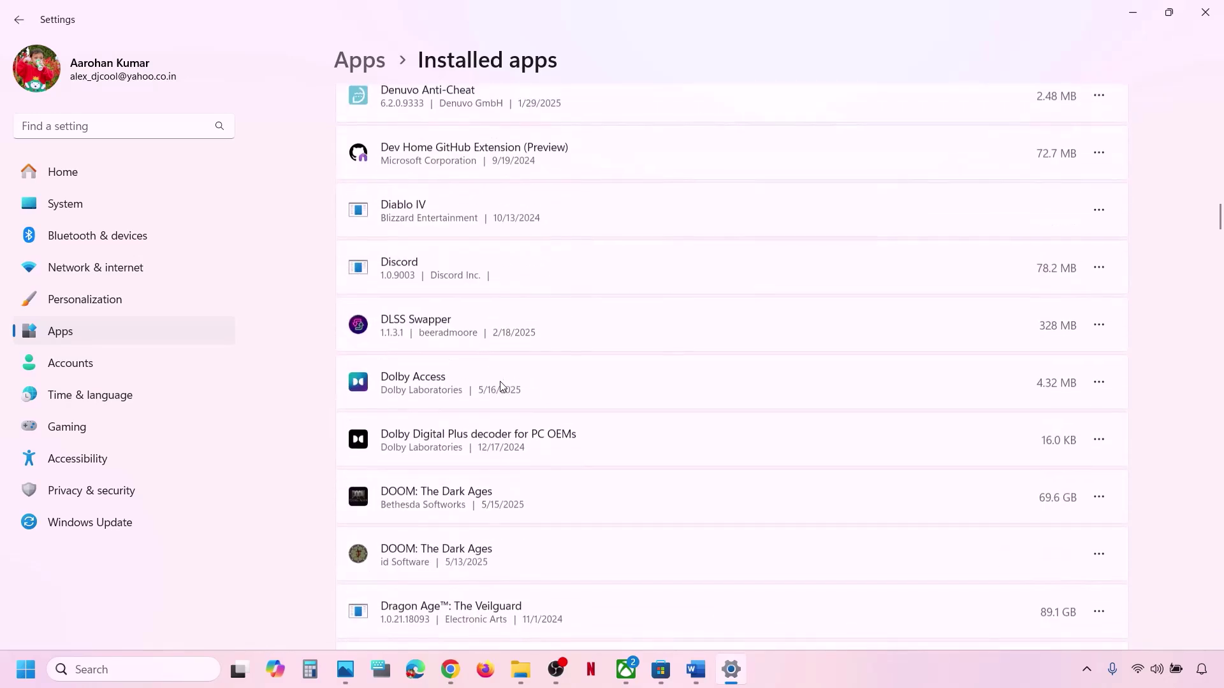
scroll(503, 387, "down", 3)
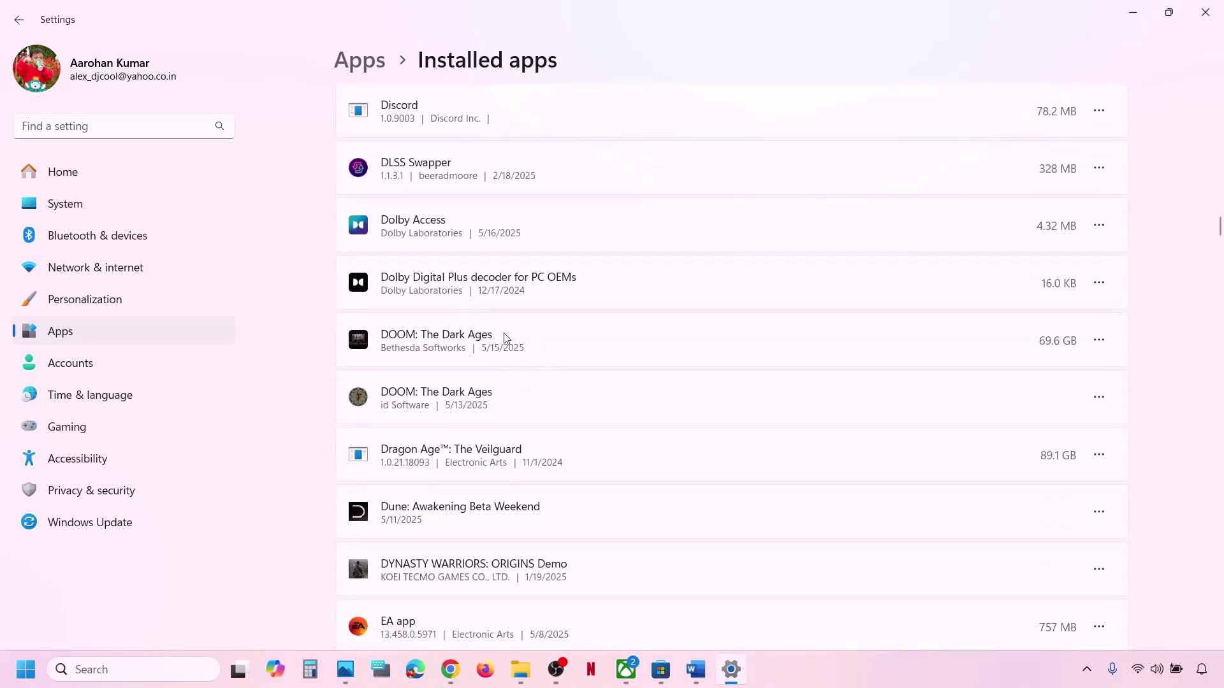
left_click(1103, 339)
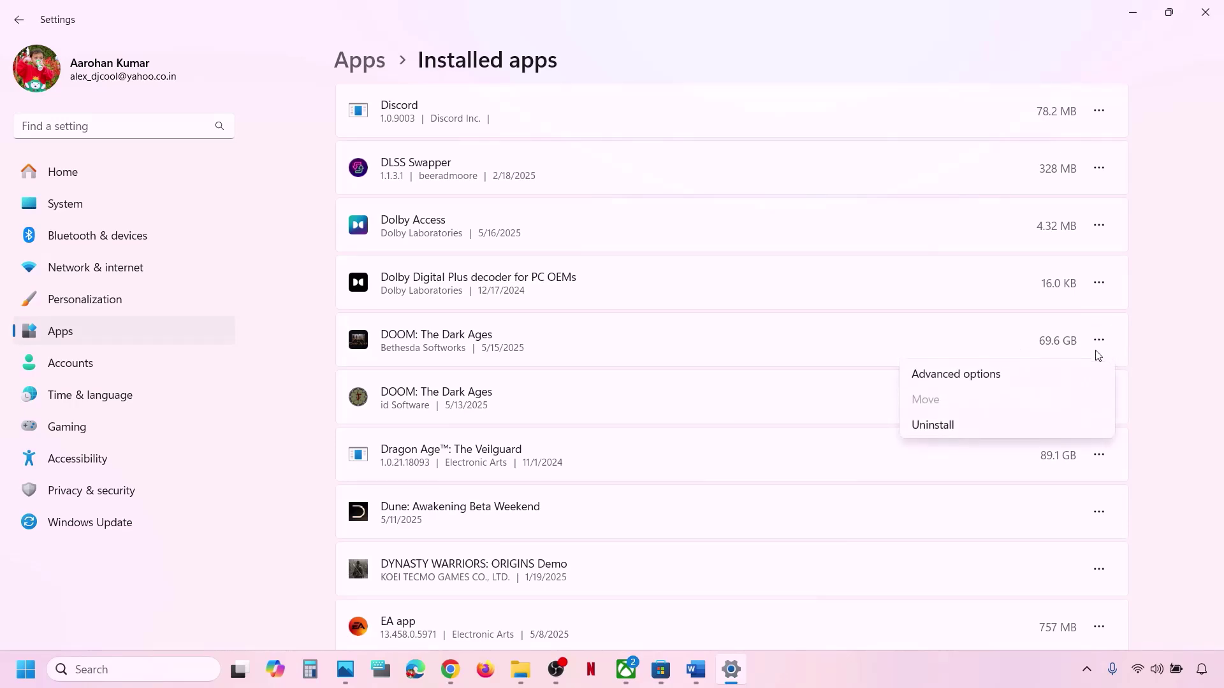
In DOOM: The Dark Ages' advanced options, run Repair, then confirm Reset, and return to Xbox.
left_click(980, 381)
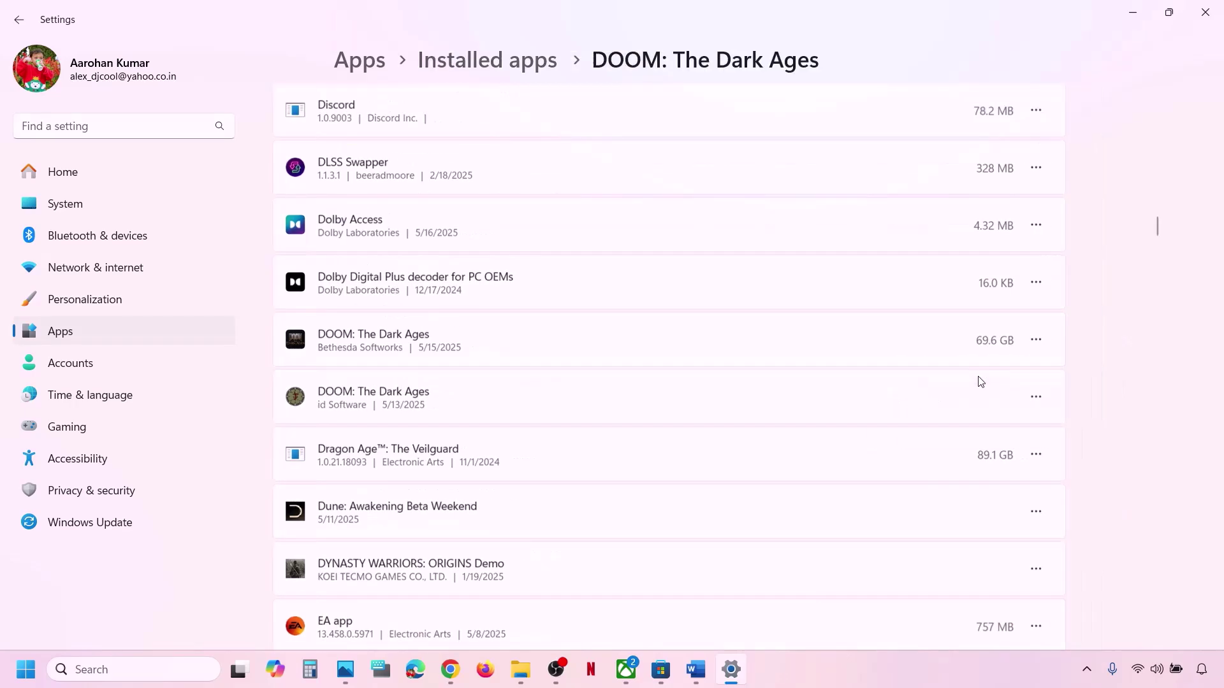
scroll(611, 417, "down", 7)
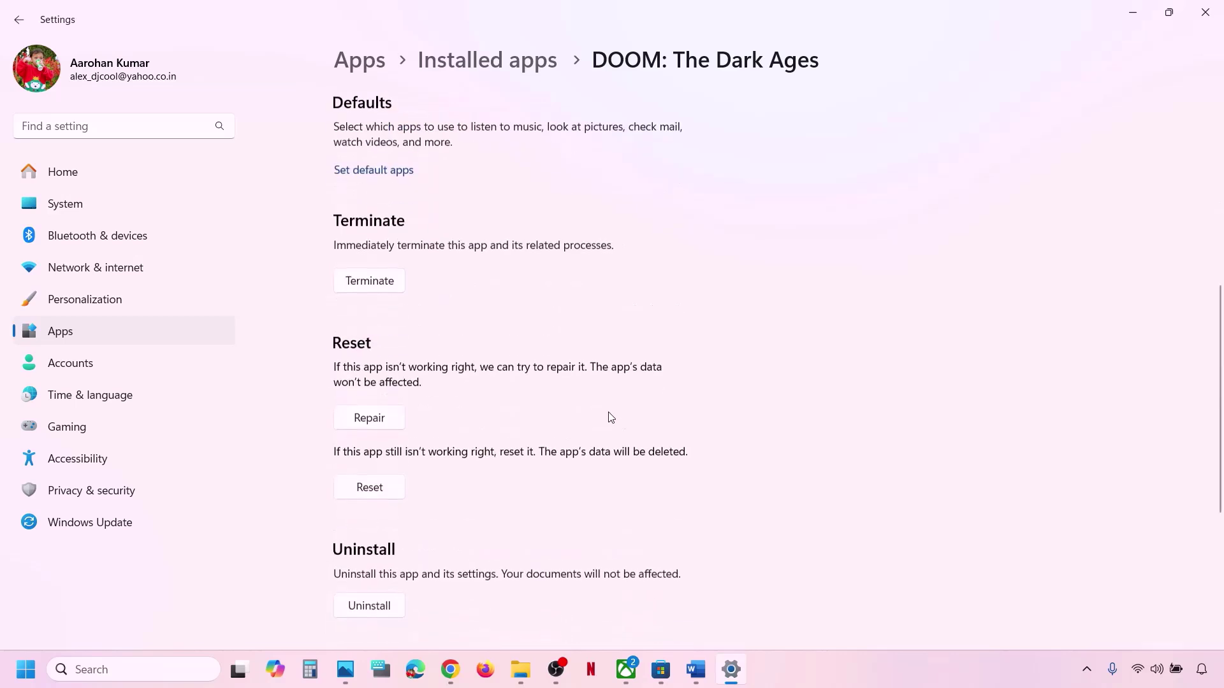
left_click(364, 382)
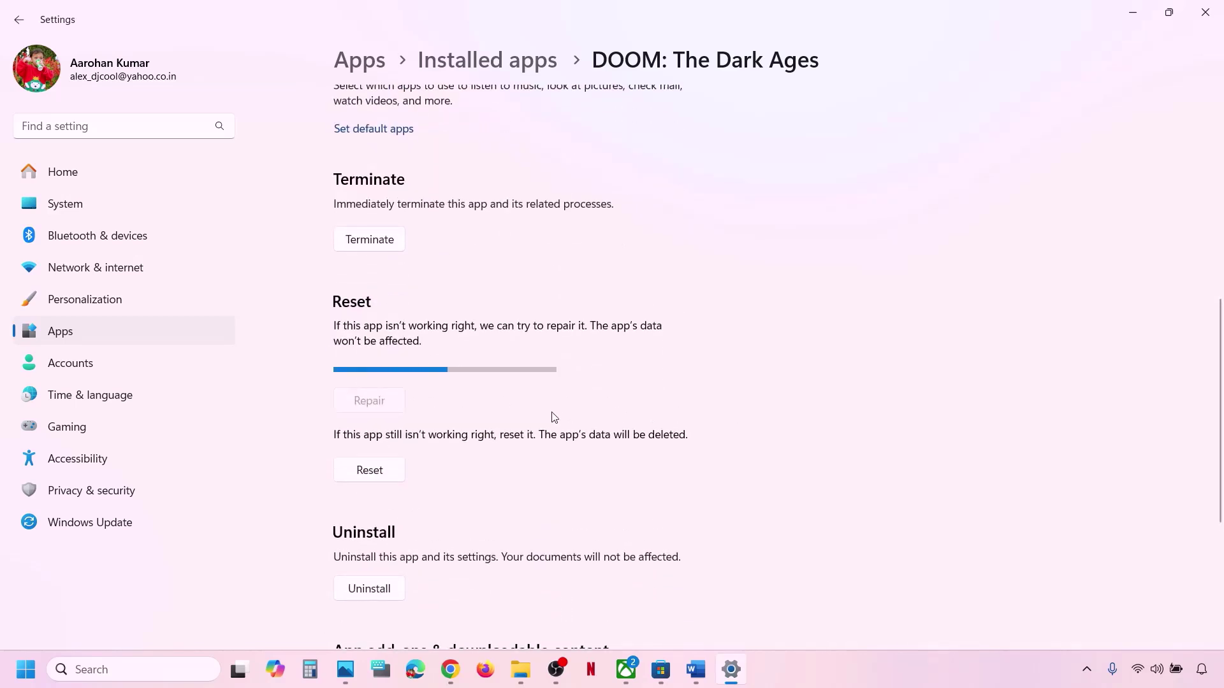
left_click(379, 450)
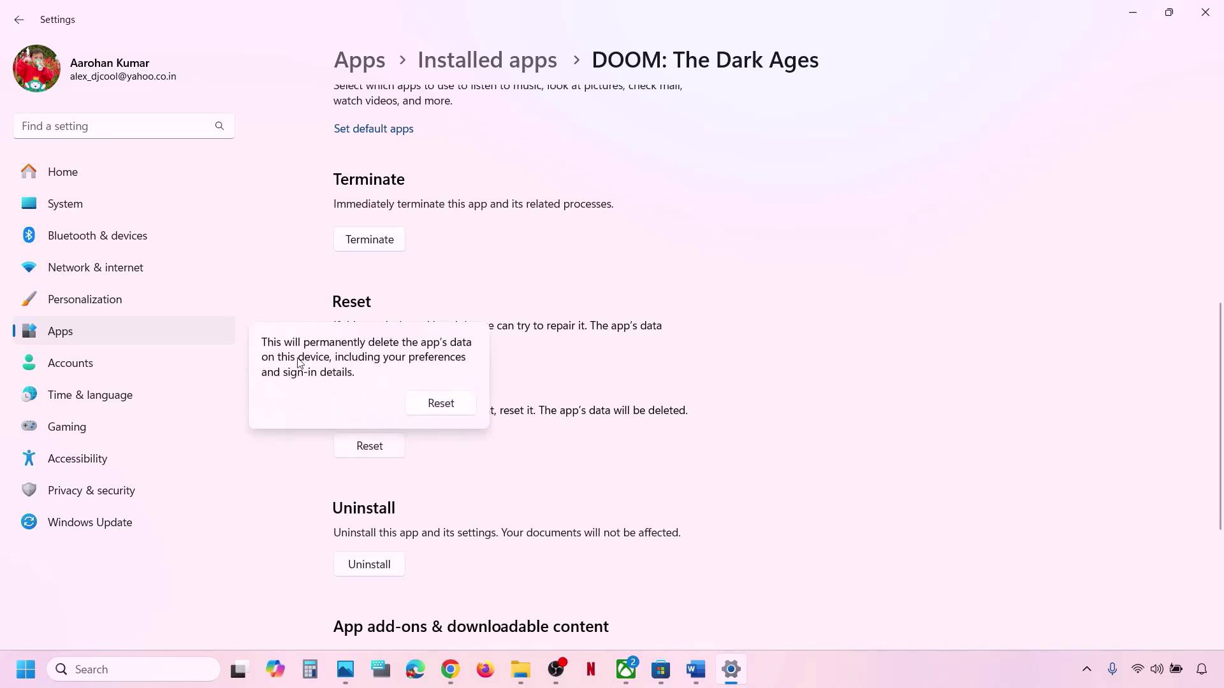
left_click(448, 409)
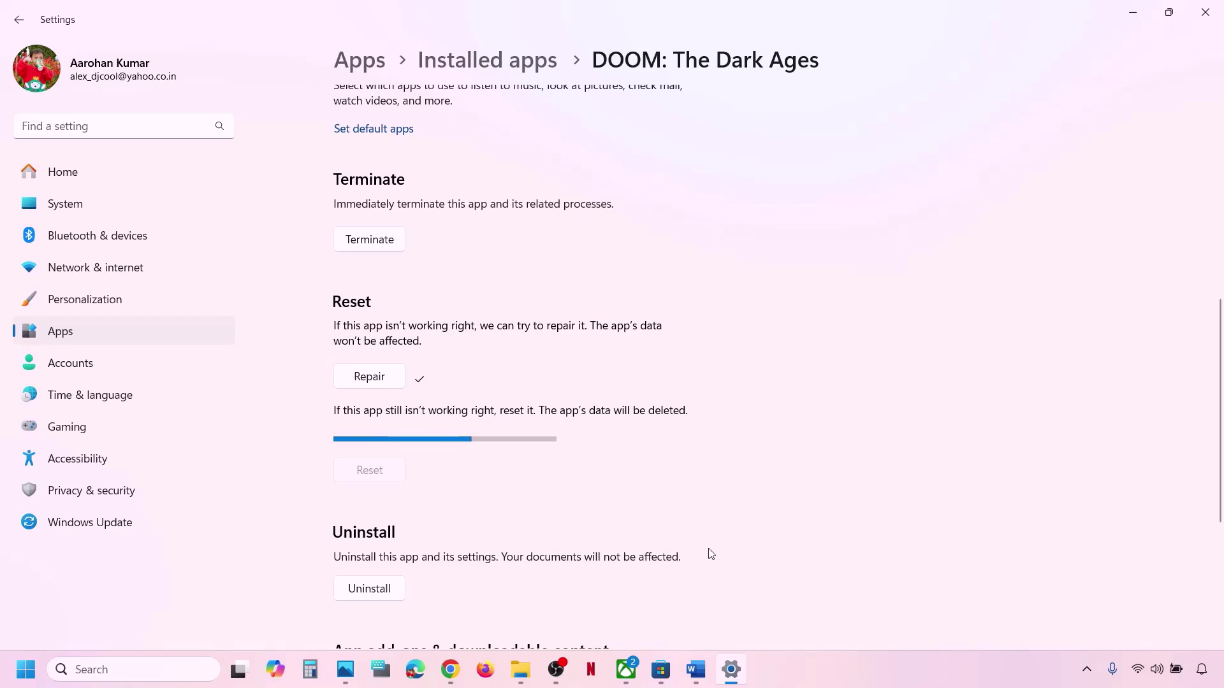
left_click(627, 674)
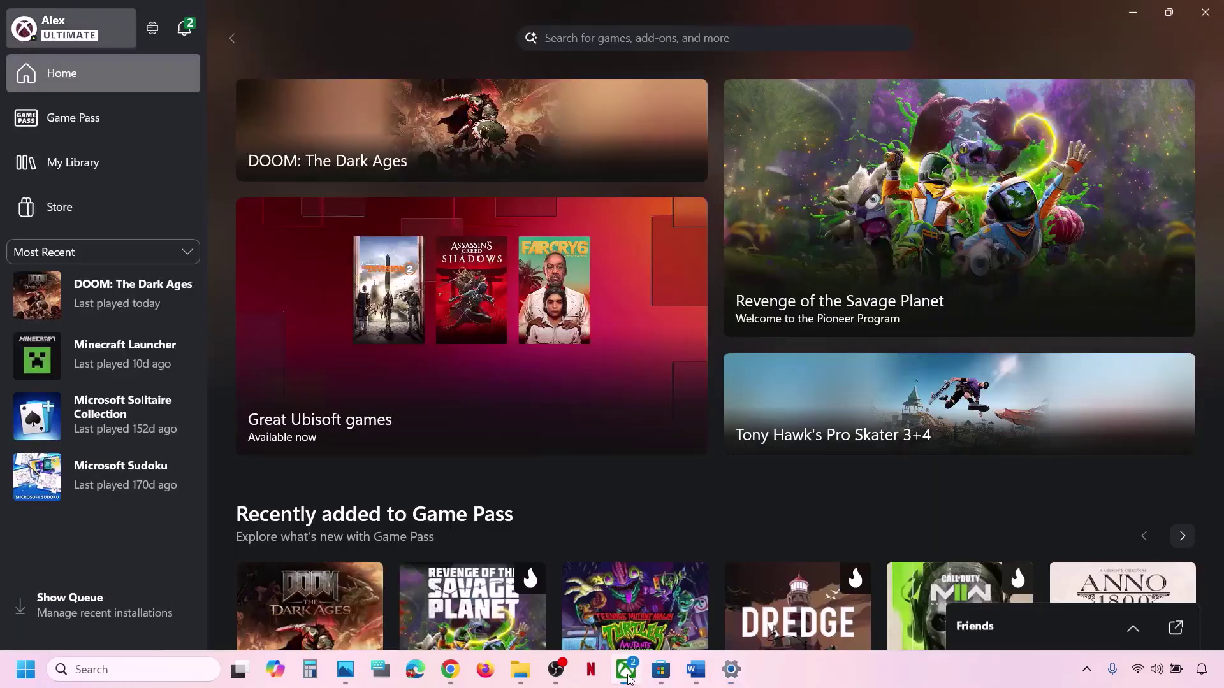
Open DOOM's store page, quit the Xbox app from the system tray, relaunch it, and reopen the page.
left_click(117, 301)
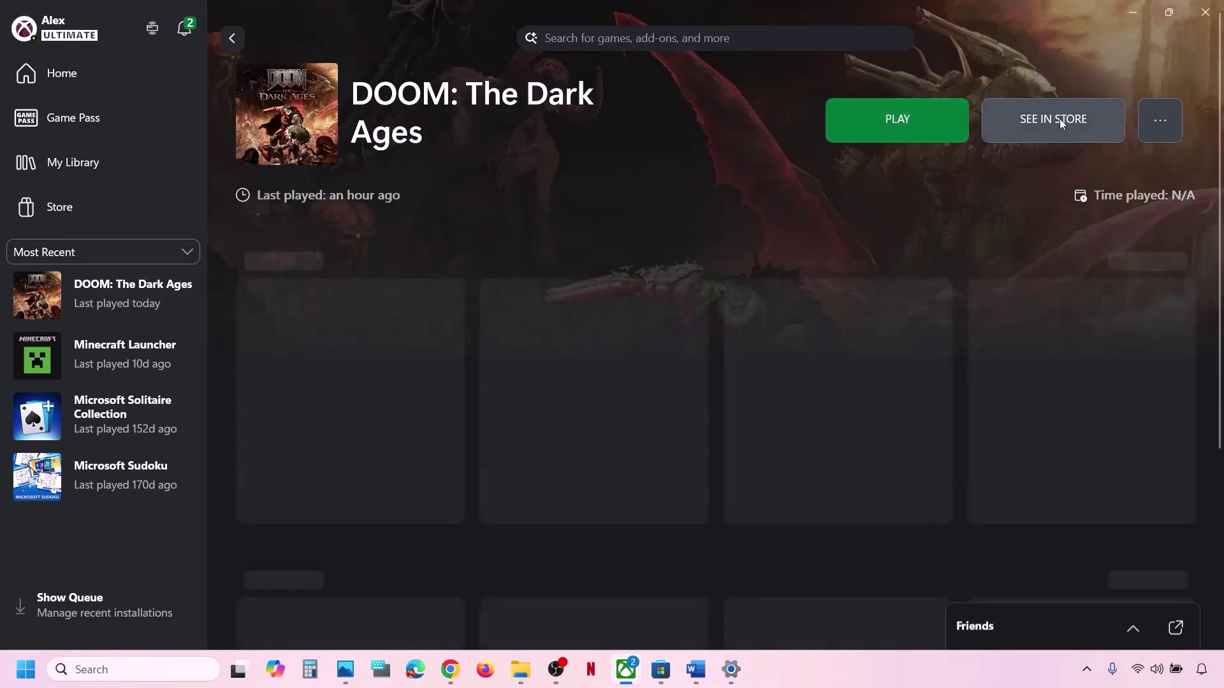
left_click(1059, 119)
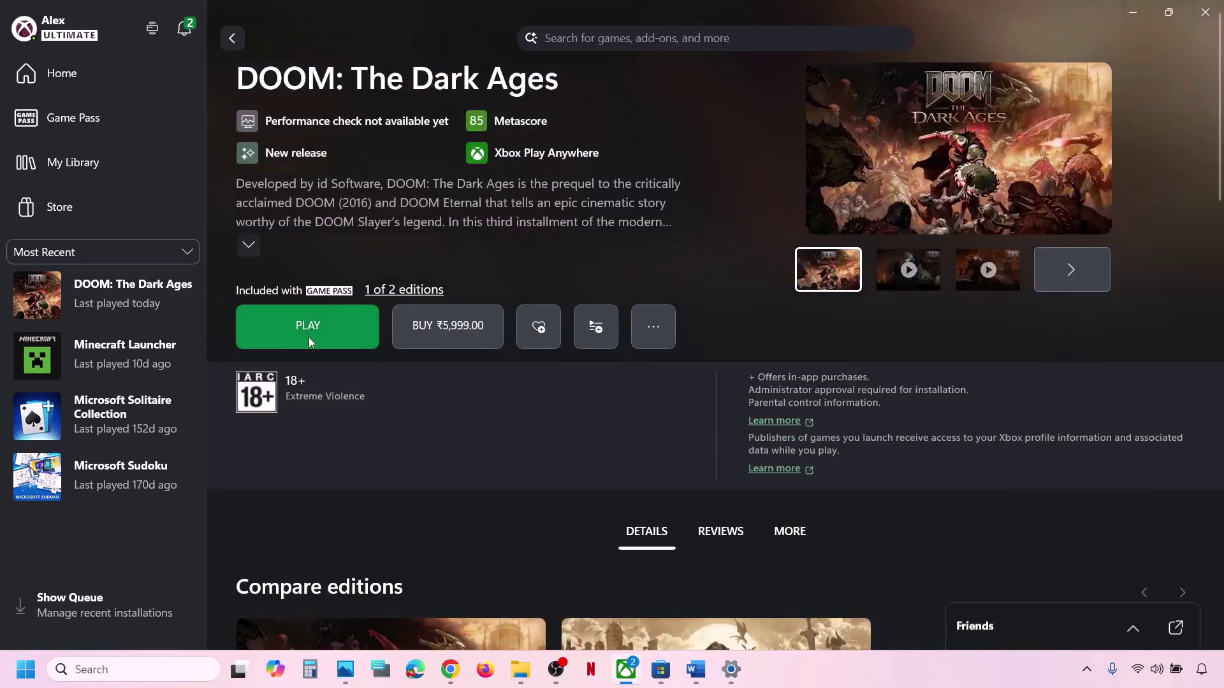
left_click(1086, 674)
right_click(1021, 597)
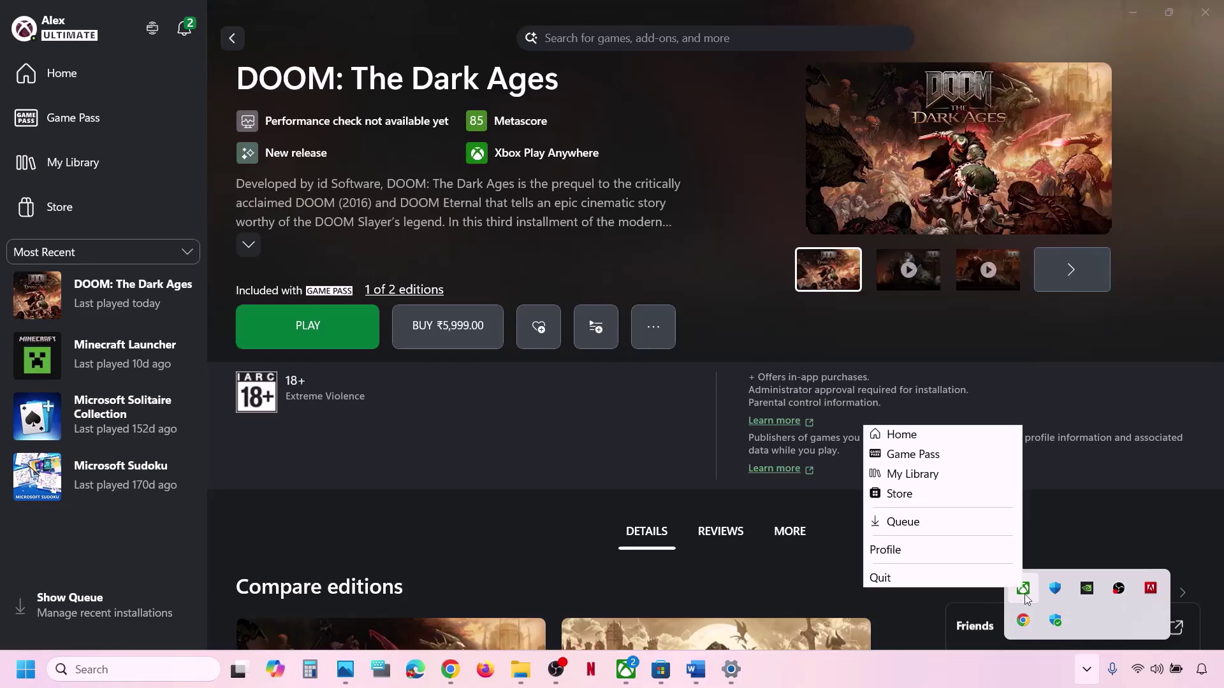
left_click(982, 580)
left_click(629, 663)
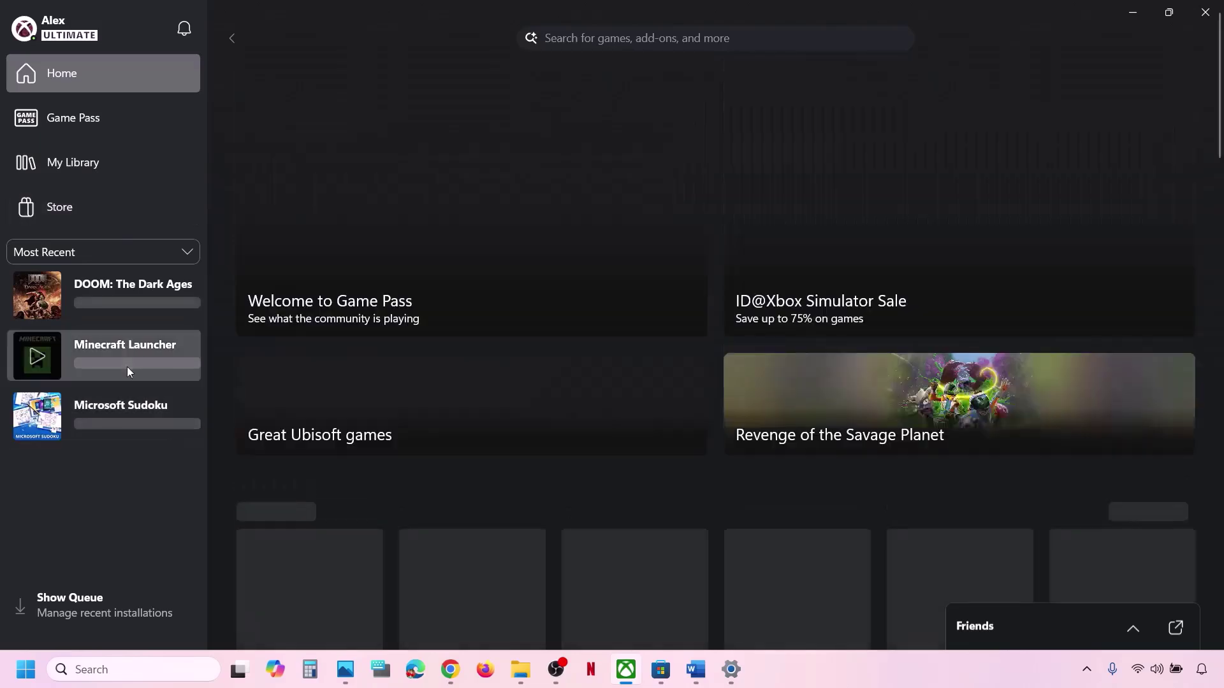
left_click(128, 297)
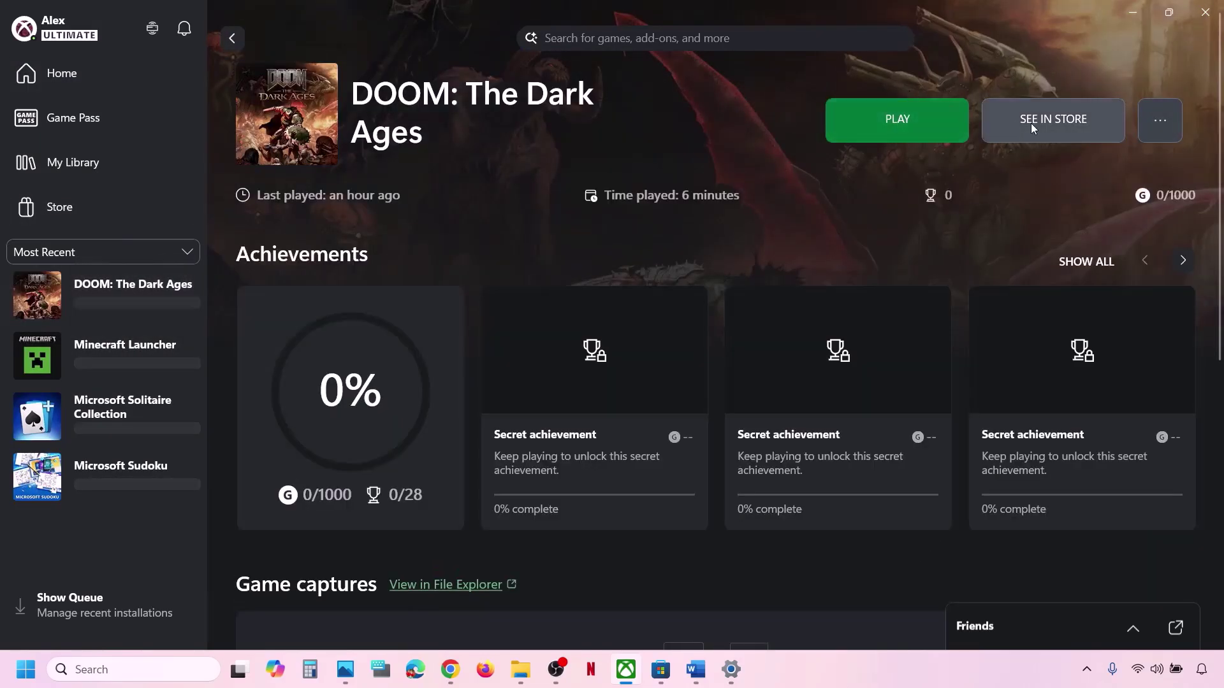
left_click(1032, 124)
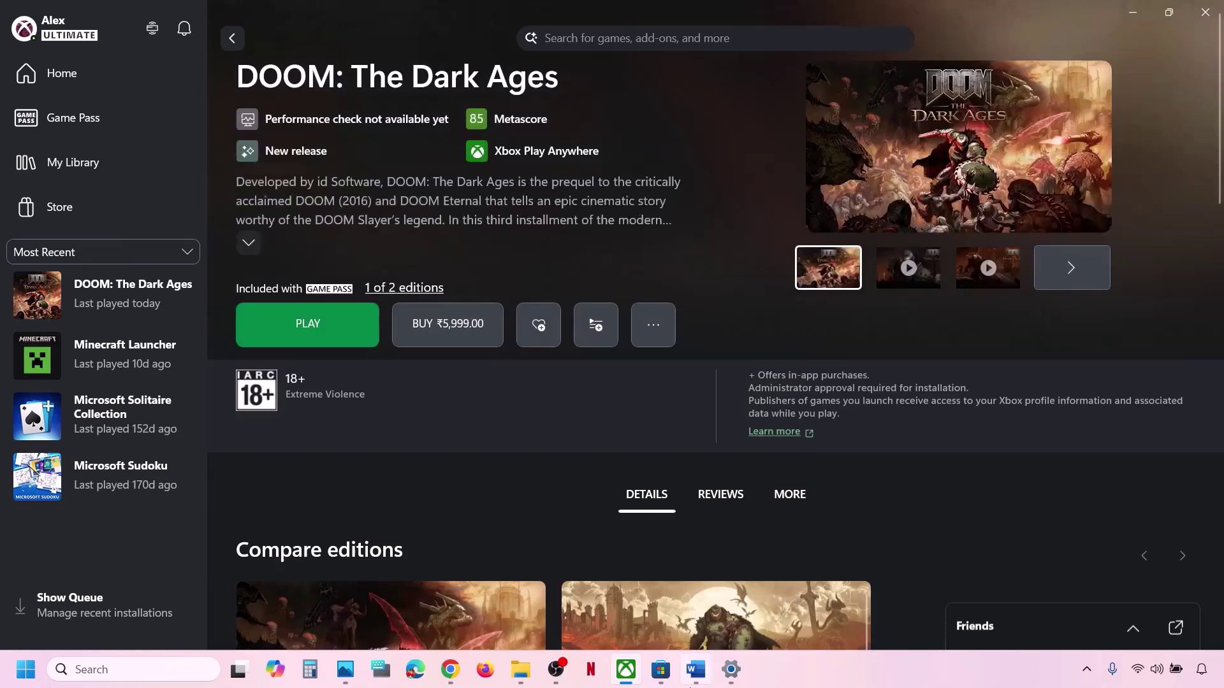
Select the Step 10 Visual C++ link in the Word notes and return to Chrome.
left_click(690, 684)
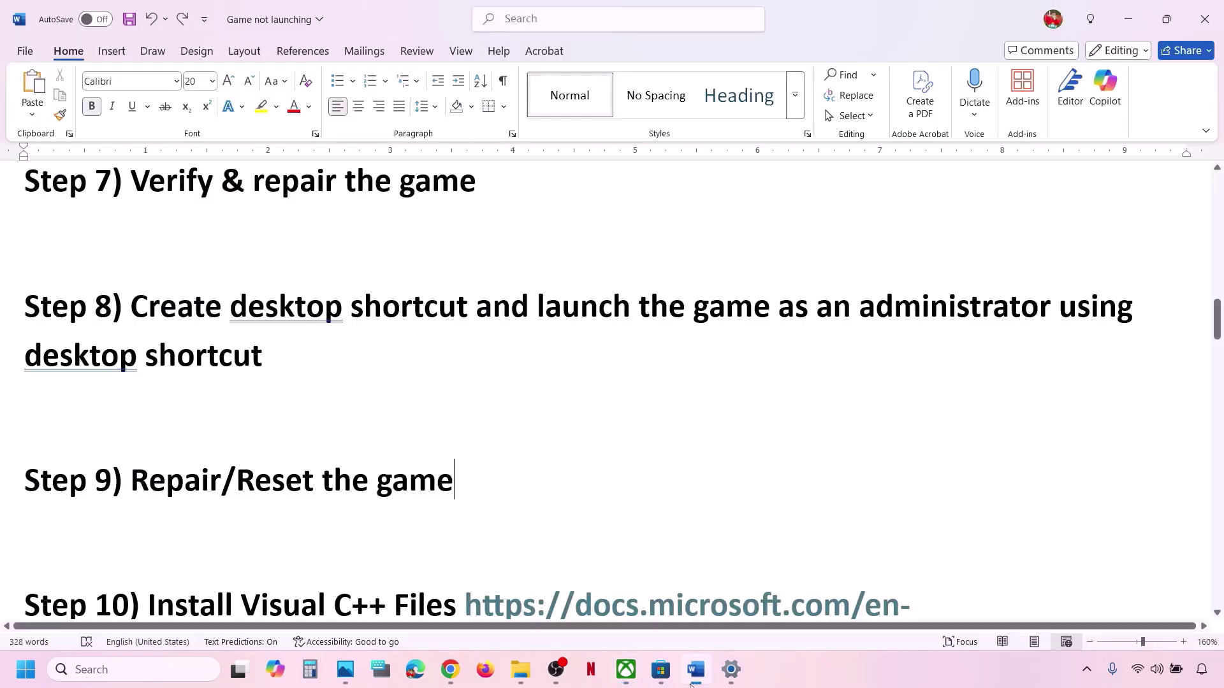
scroll(412, 486, "down", 2)
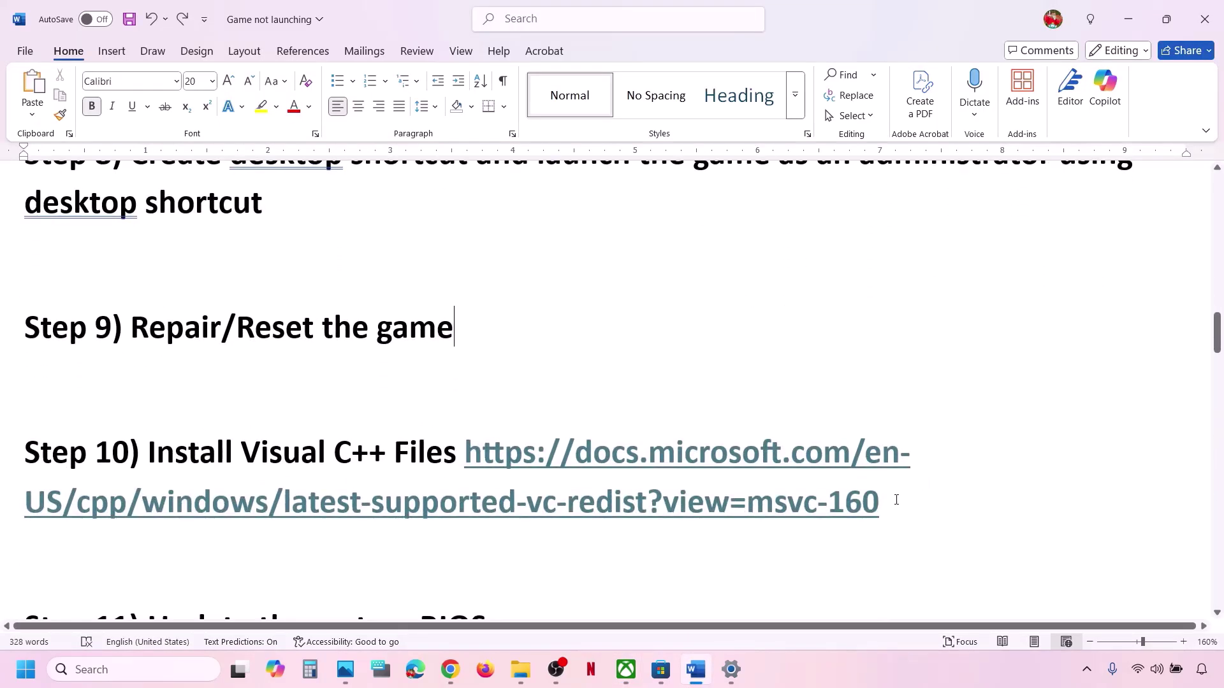
left_click_drag(896, 501, 470, 457)
key("ctrl+c")
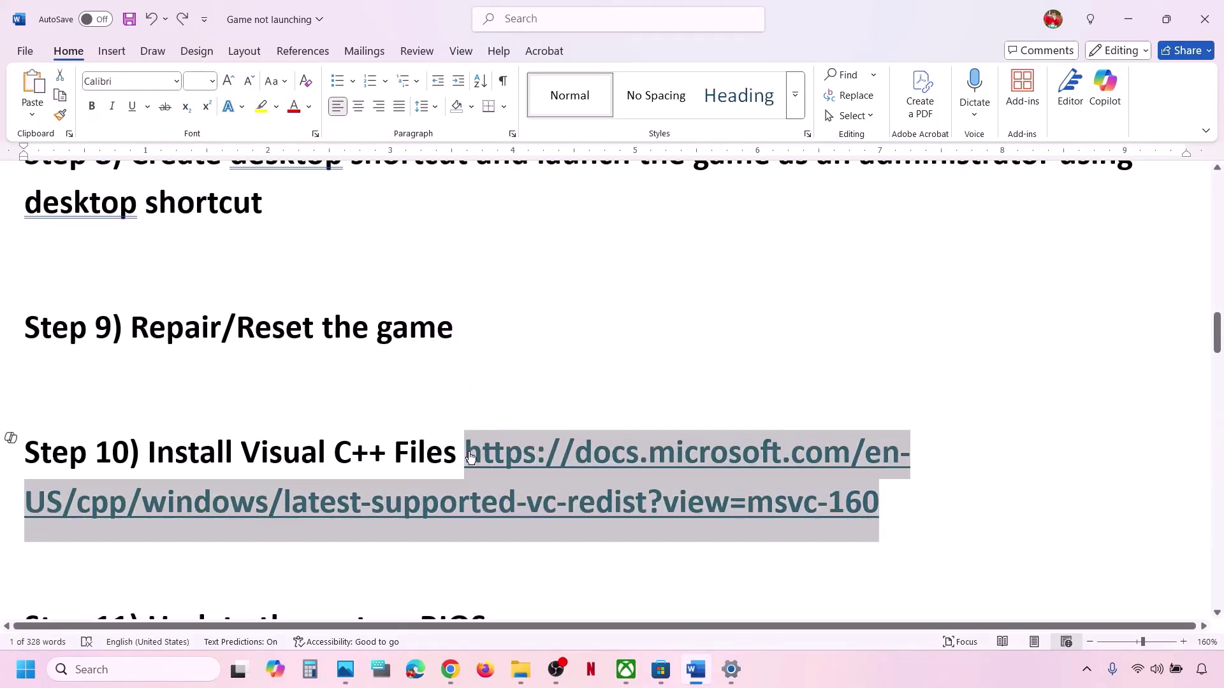
left_click(450, 669)
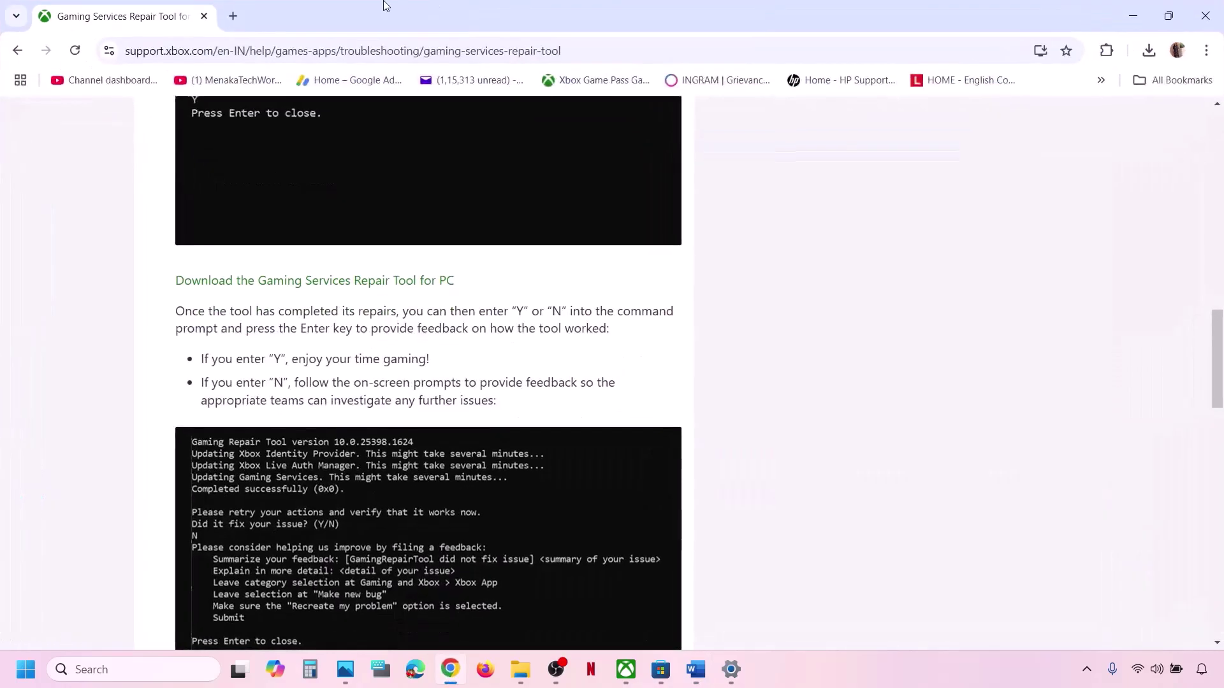
Load Microsoft's Latest supported Visual C++ Redistributable page in a new Chrome tab from the copied link.
left_click(233, 16)
key("ctrl+v")
key("Return")
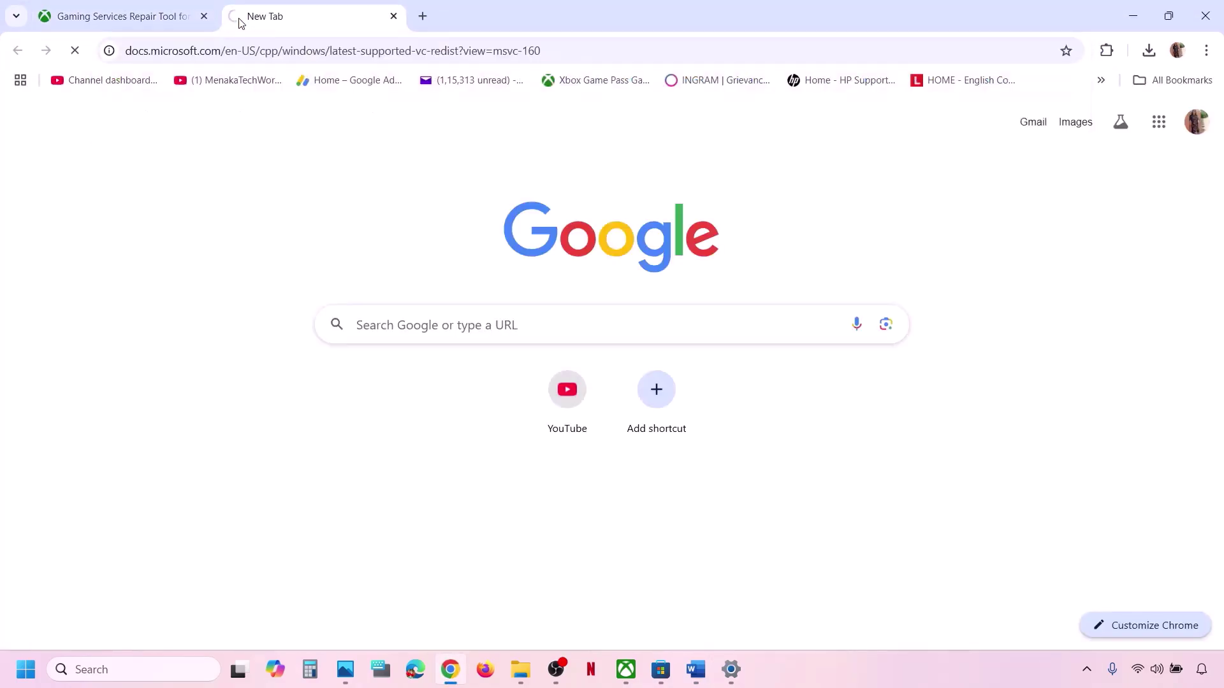
scroll(650, 312, "down", 7)
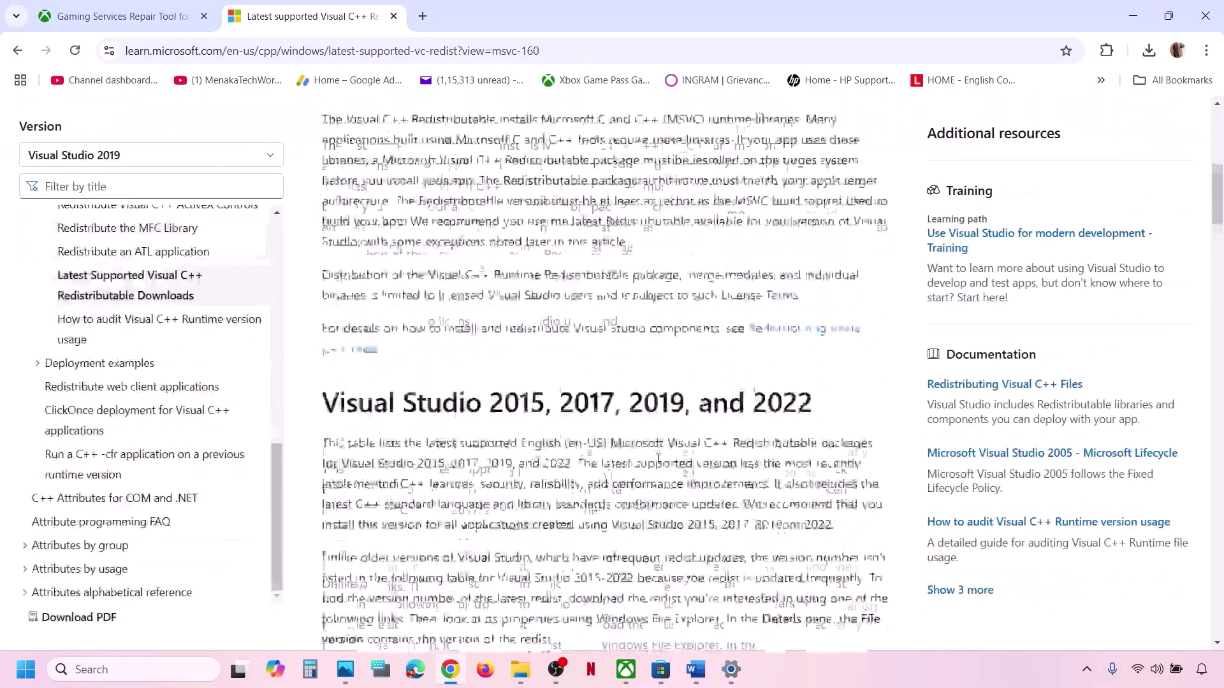
scroll(436, 475, "down", 8)
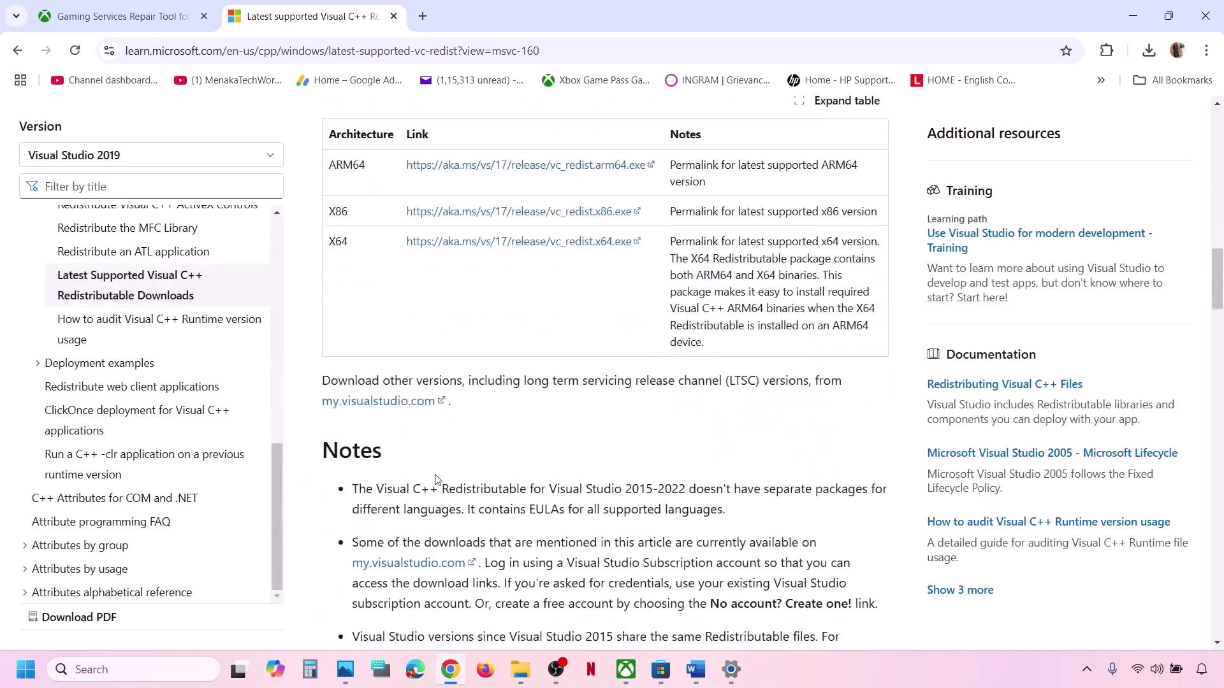
scroll(450, 518, "up", 2)
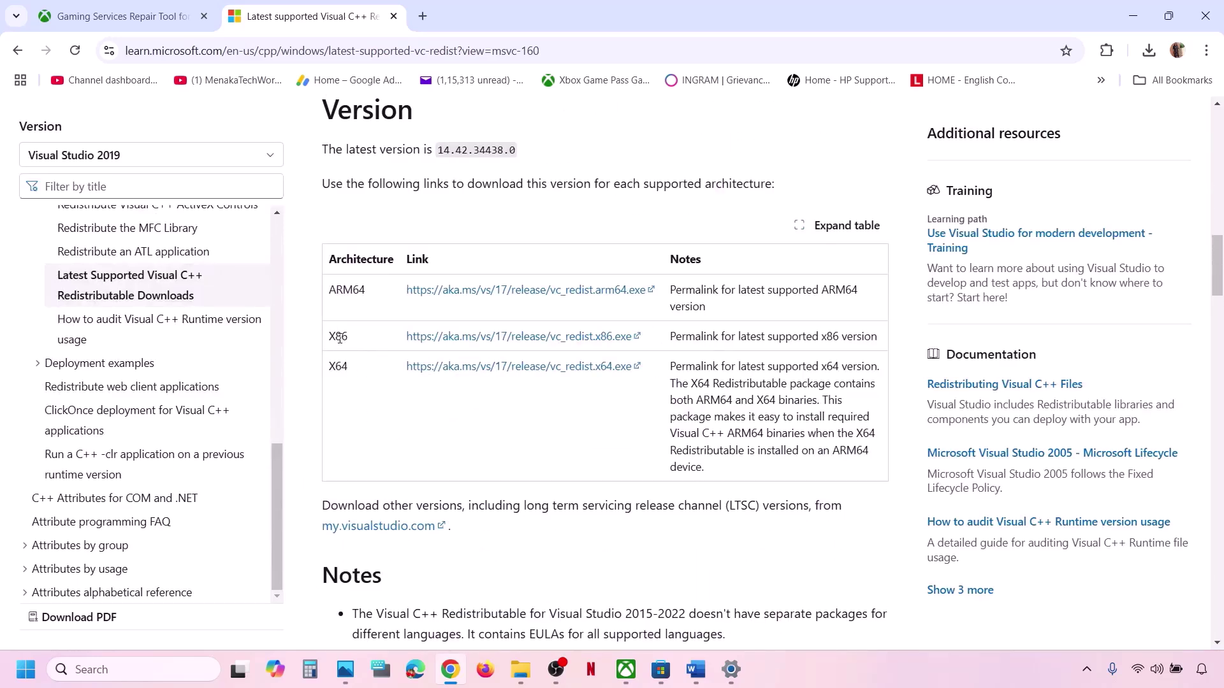
Download the x86 redistributable (14.44.35112) and launch its installer.
left_click_drag(342, 362, 329, 336)
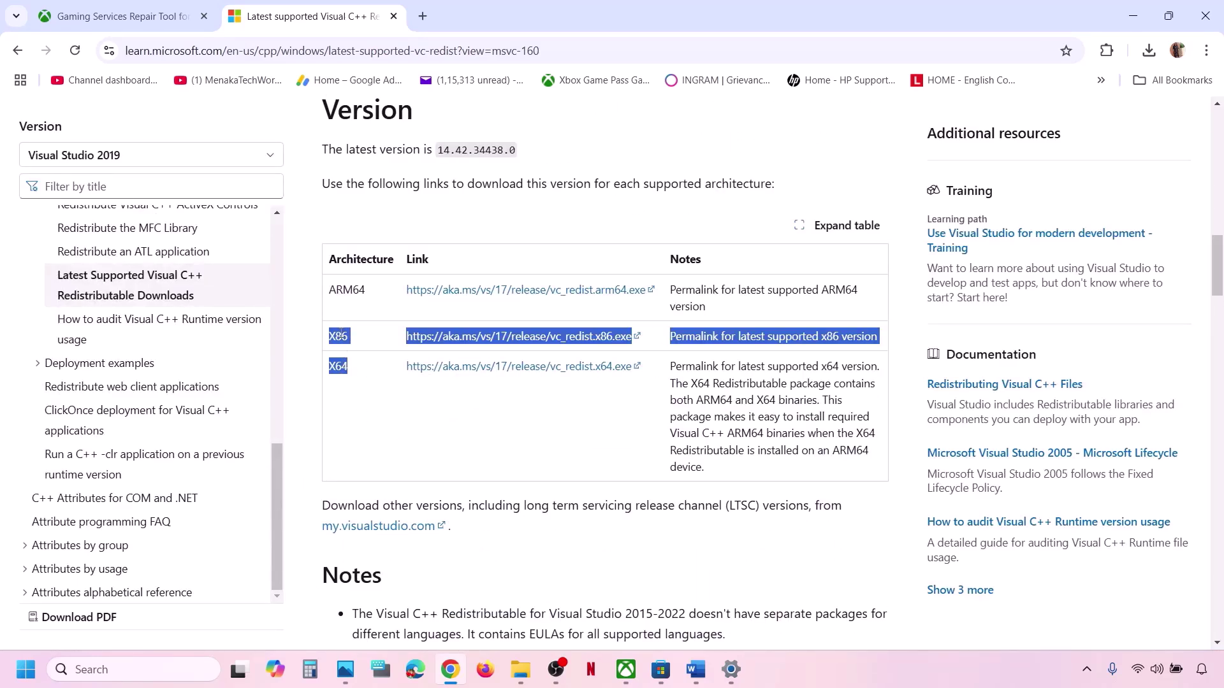
double_click(338, 336)
left_click(530, 336)
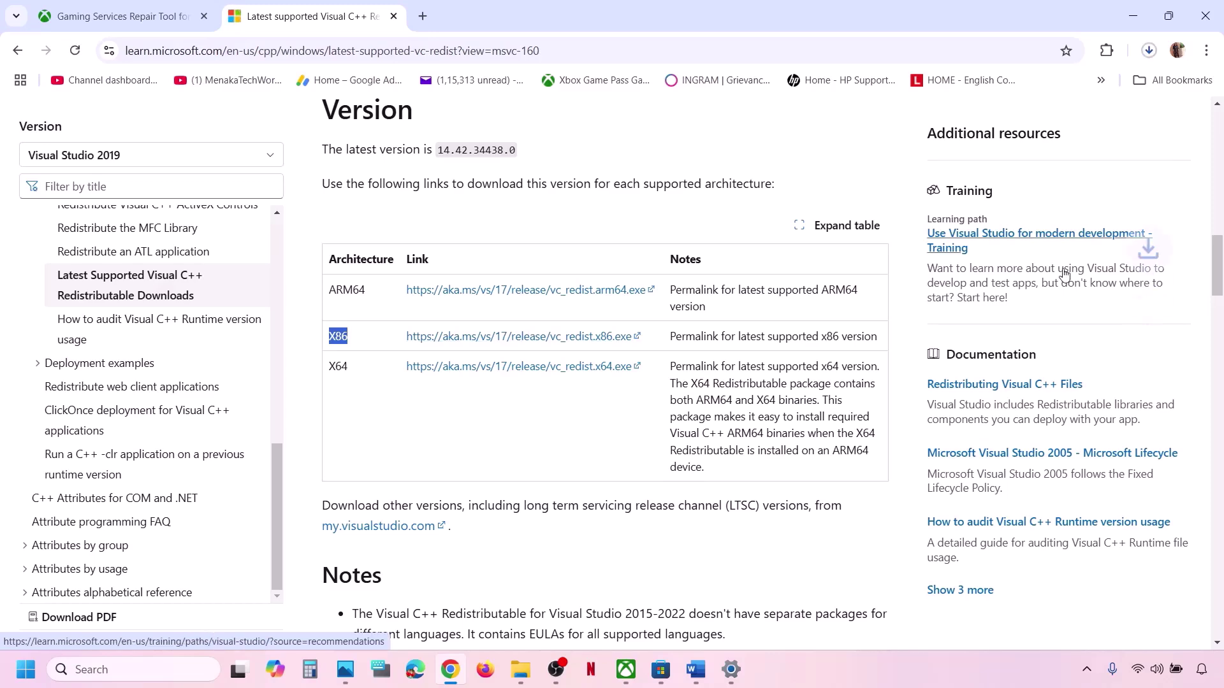
left_click(1052, 85)
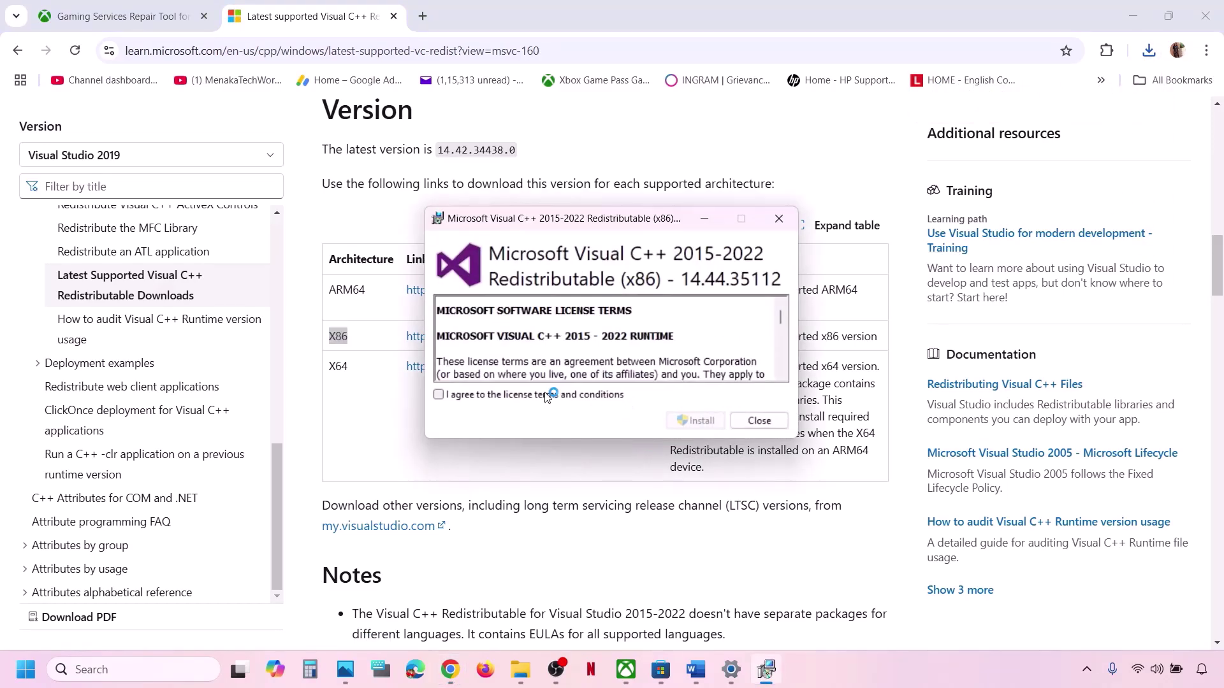
left_click(545, 396)
left_click(700, 421)
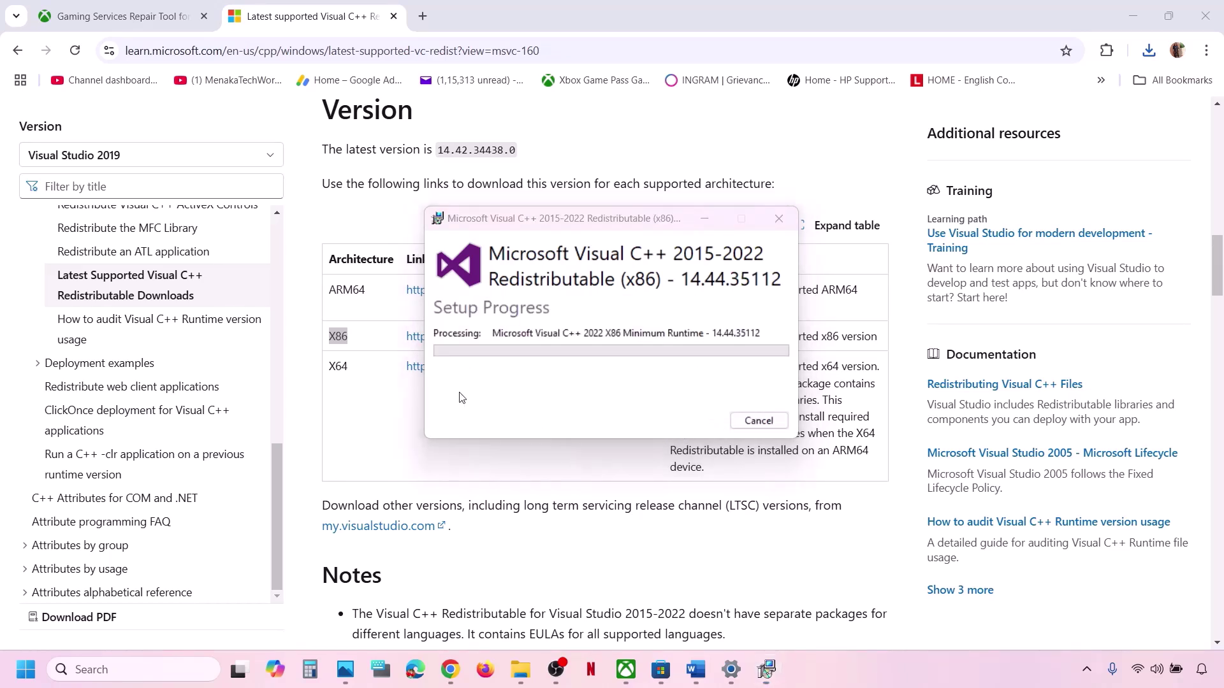
left_click(340, 367)
double_click(340, 368)
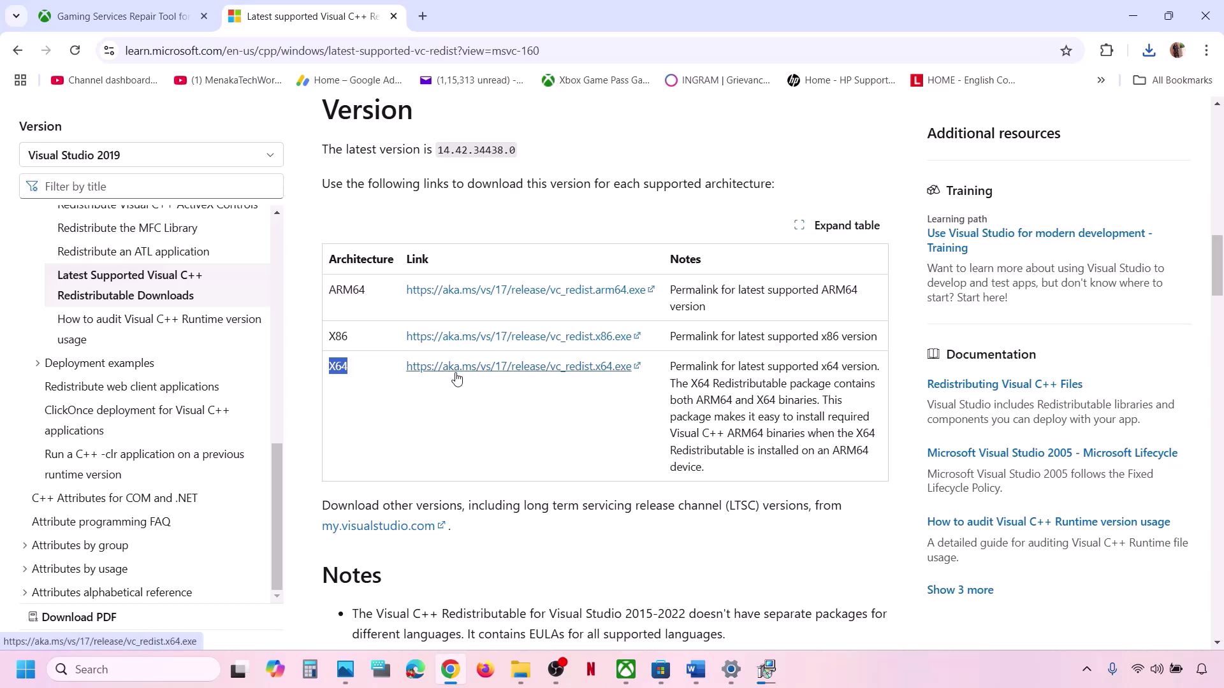
left_click(453, 370)
left_click(1149, 55)
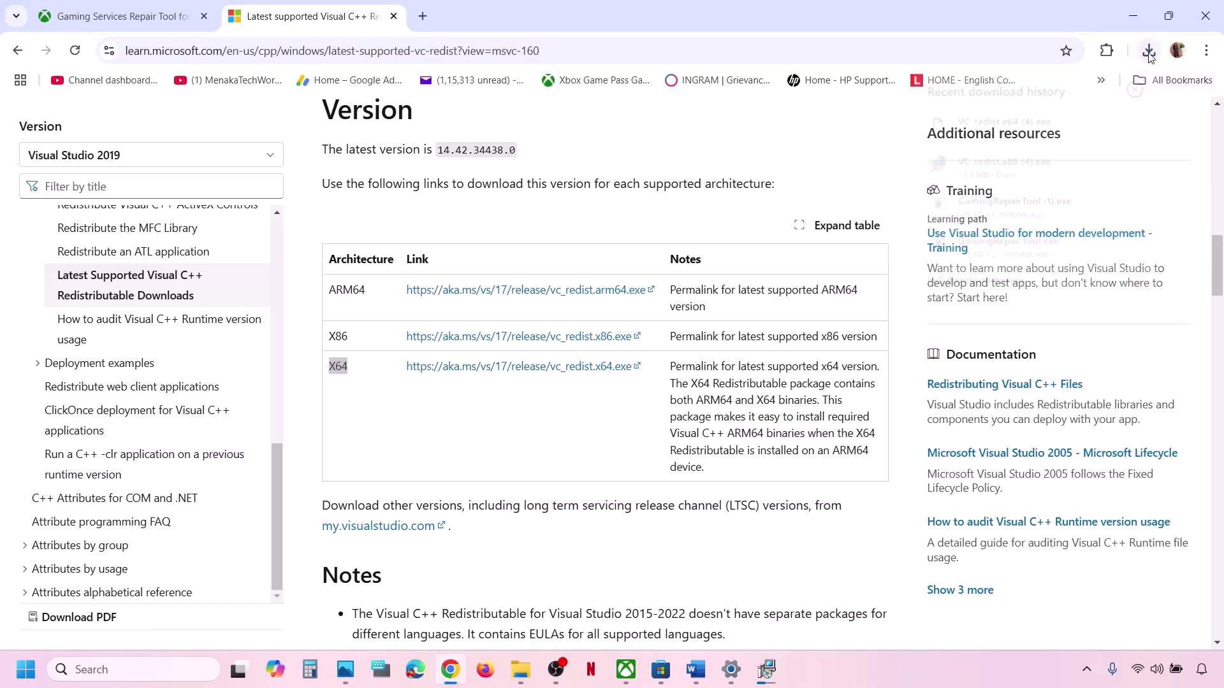
left_click(1019, 121)
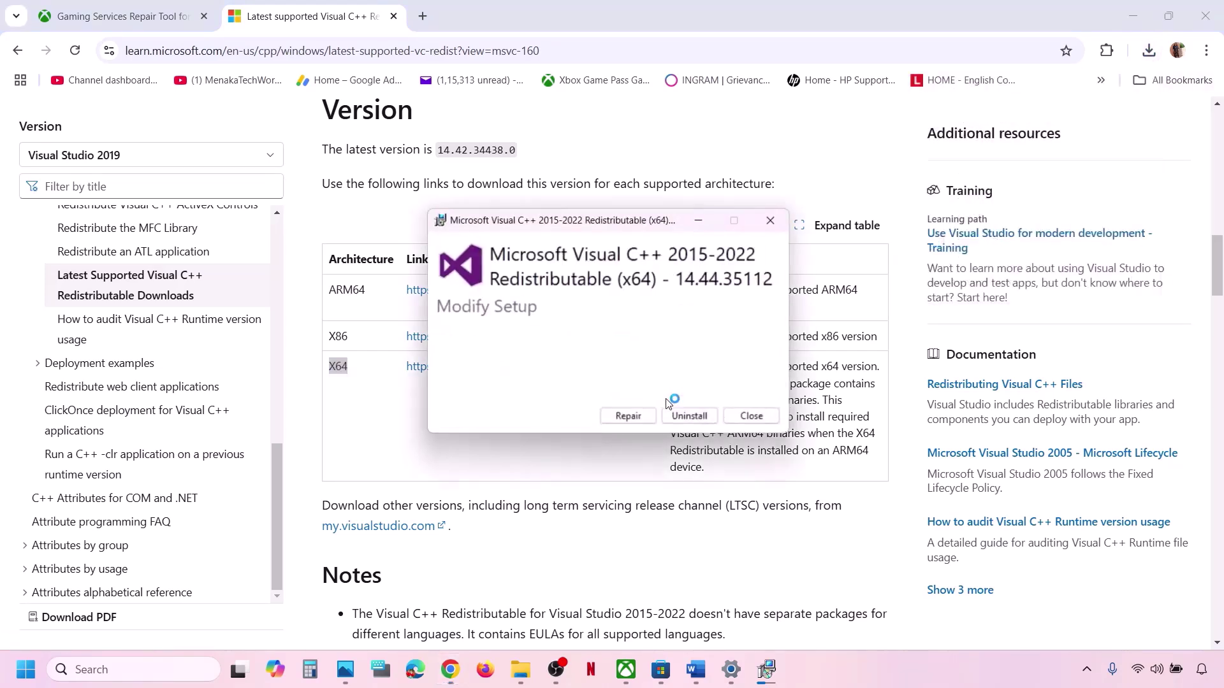
left_click(633, 422)
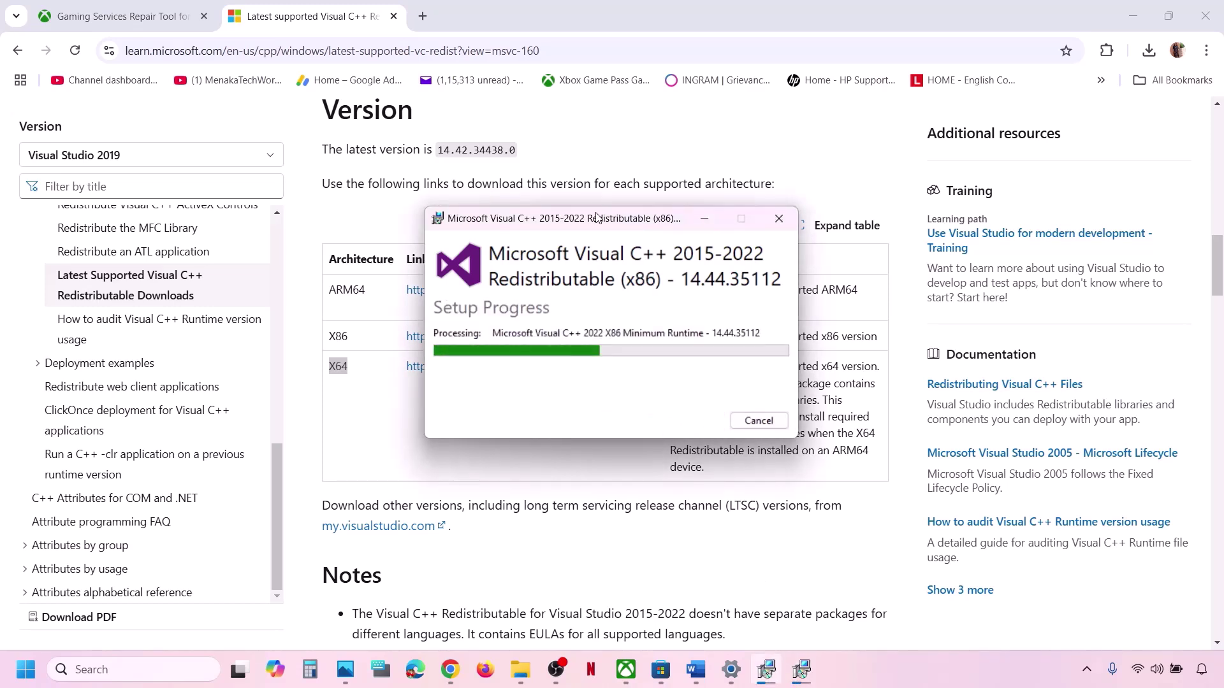
Move both setup windows aside and check the power options without restarting.
left_click_drag(597, 218, 832, 245)
left_click_drag(571, 224, 420, 282)
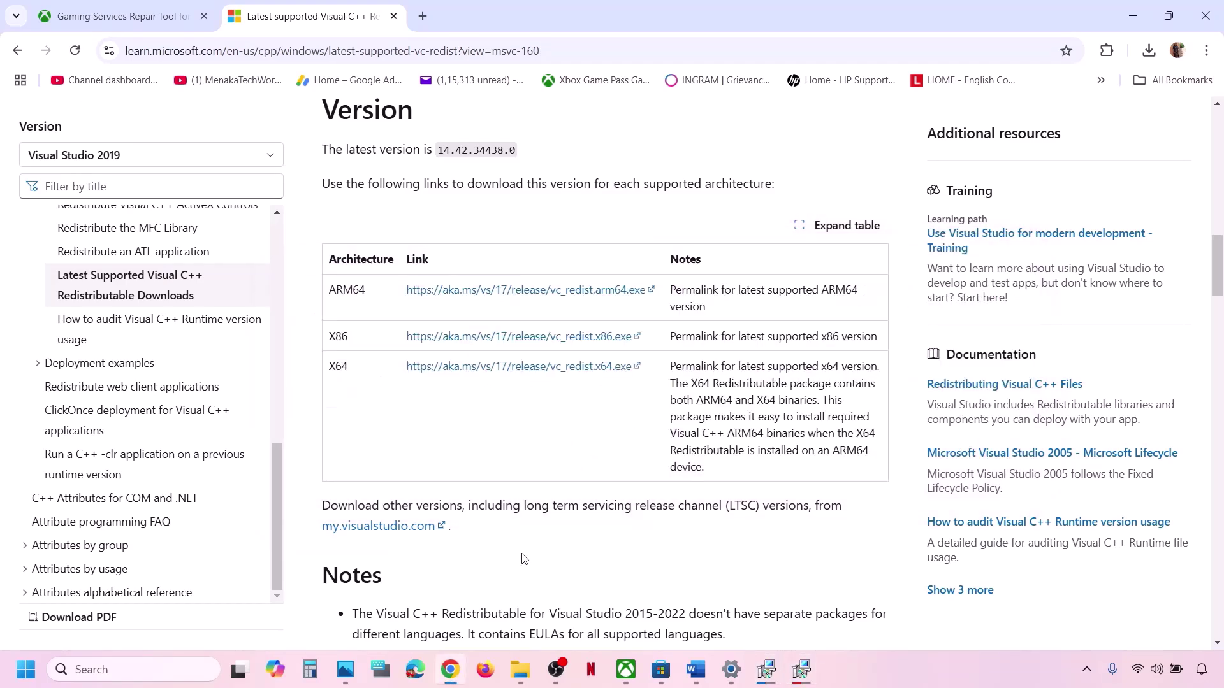
left_click(26, 670)
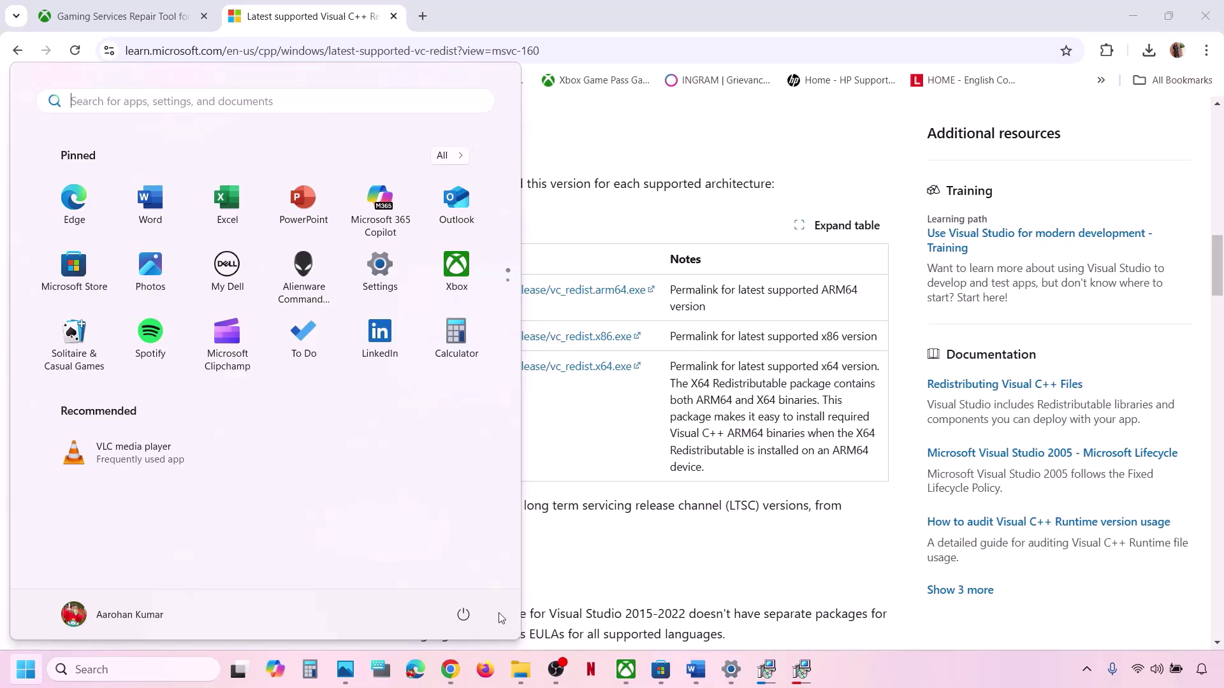
left_click(463, 614)
left_click(583, 573)
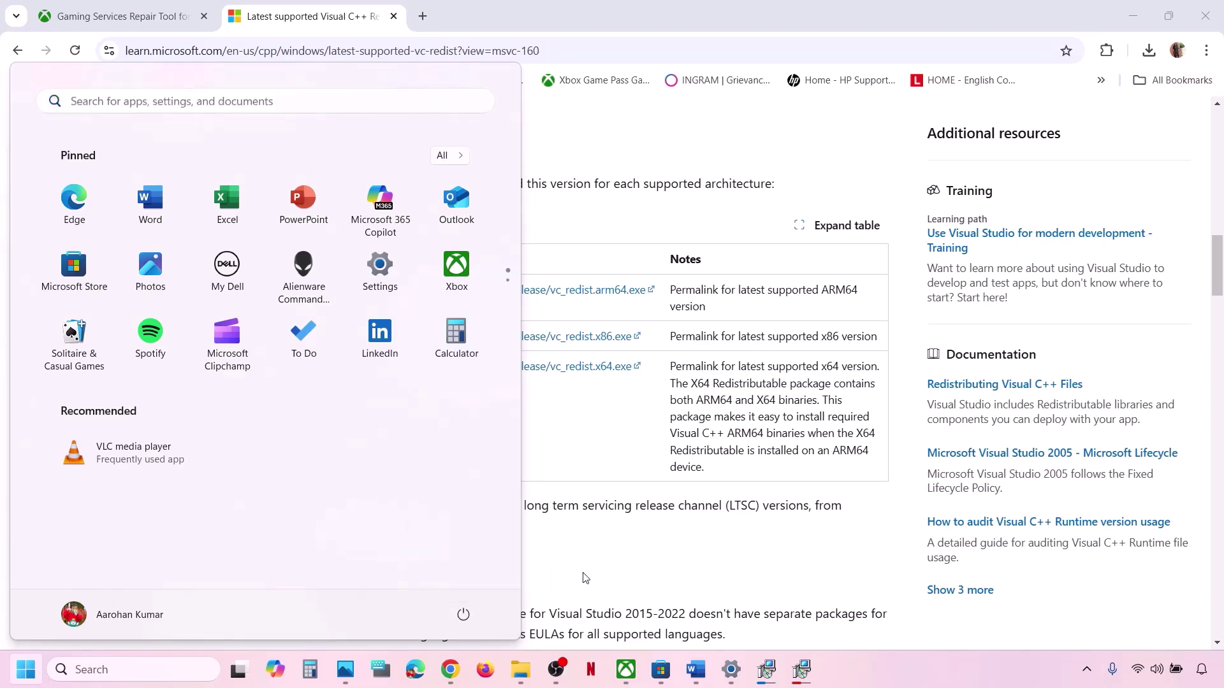
left_click(695, 670)
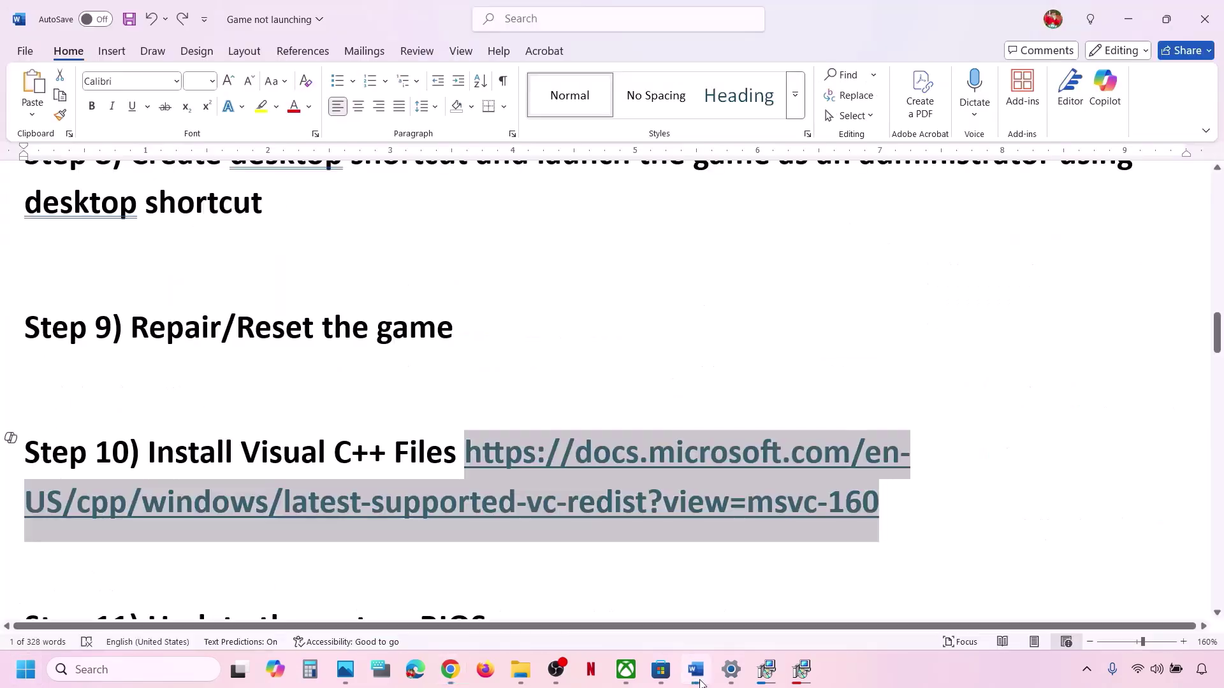
scroll(468, 485, "down", 1)
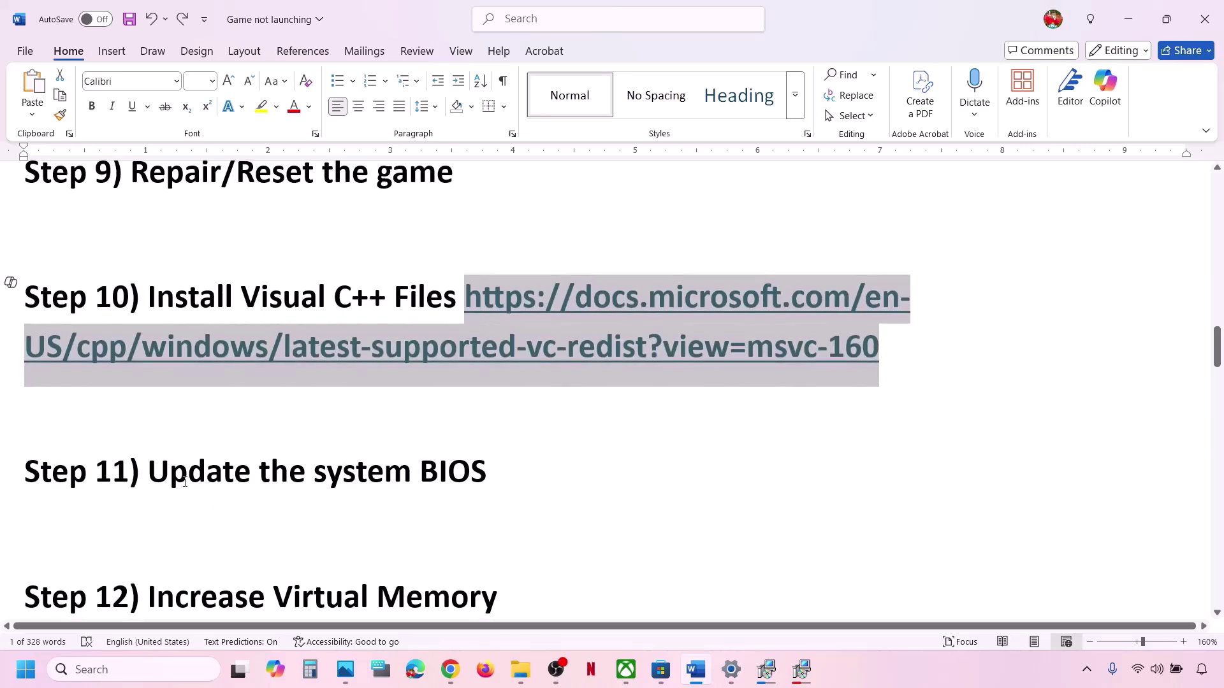
left_click_drag(168, 469, 496, 471)
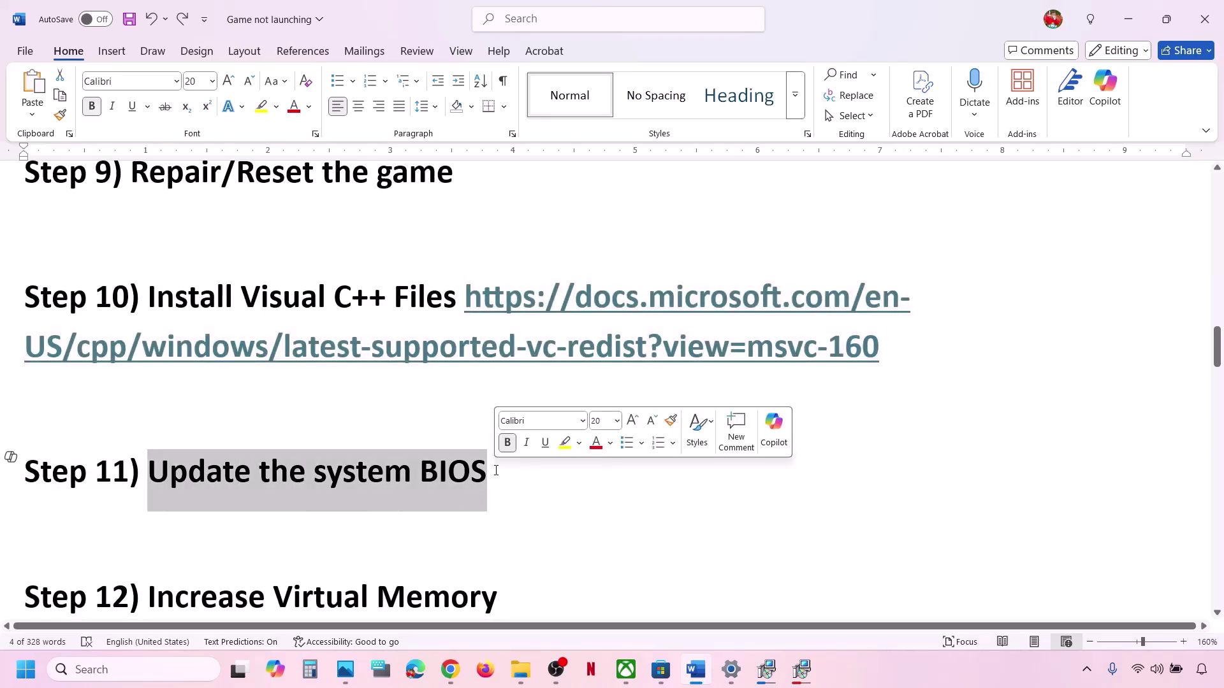
left_click(496, 471)
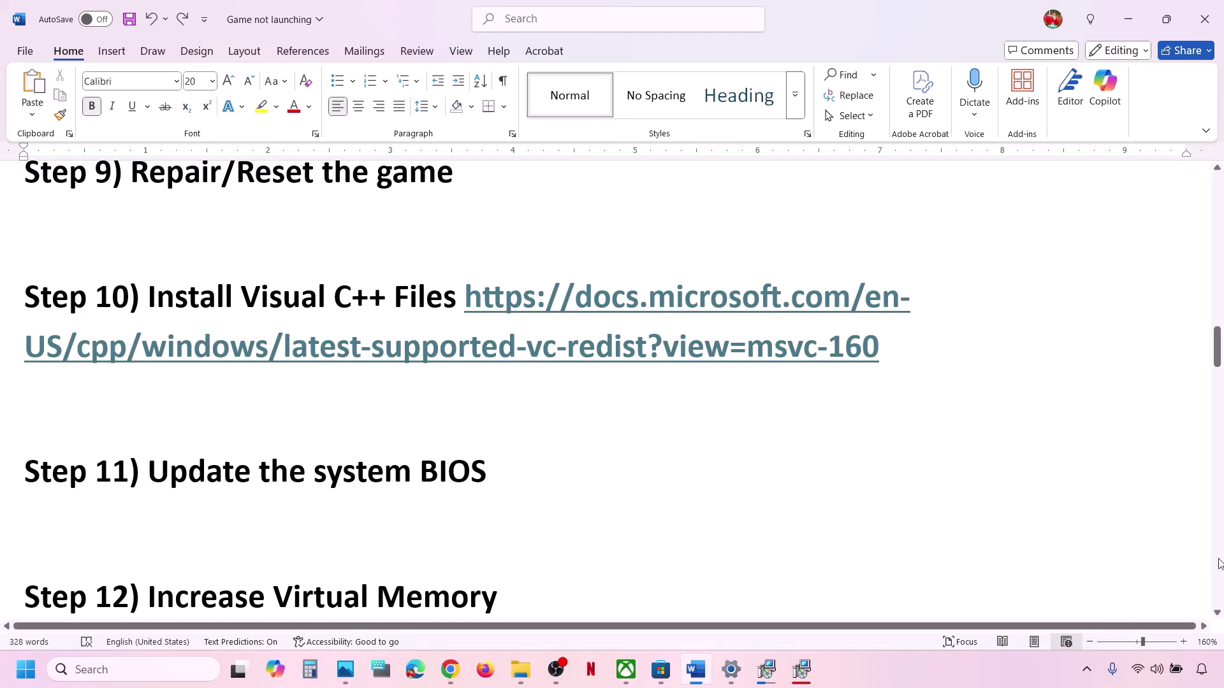
left_click(1157, 669)
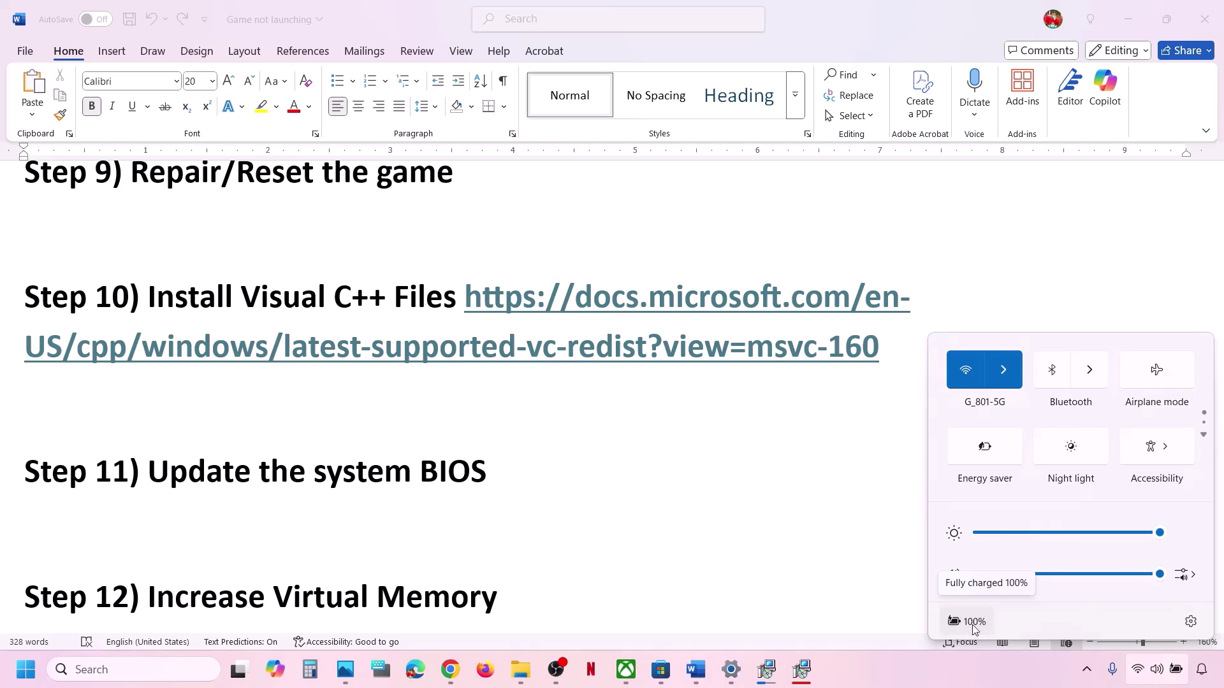
left_click(513, 472)
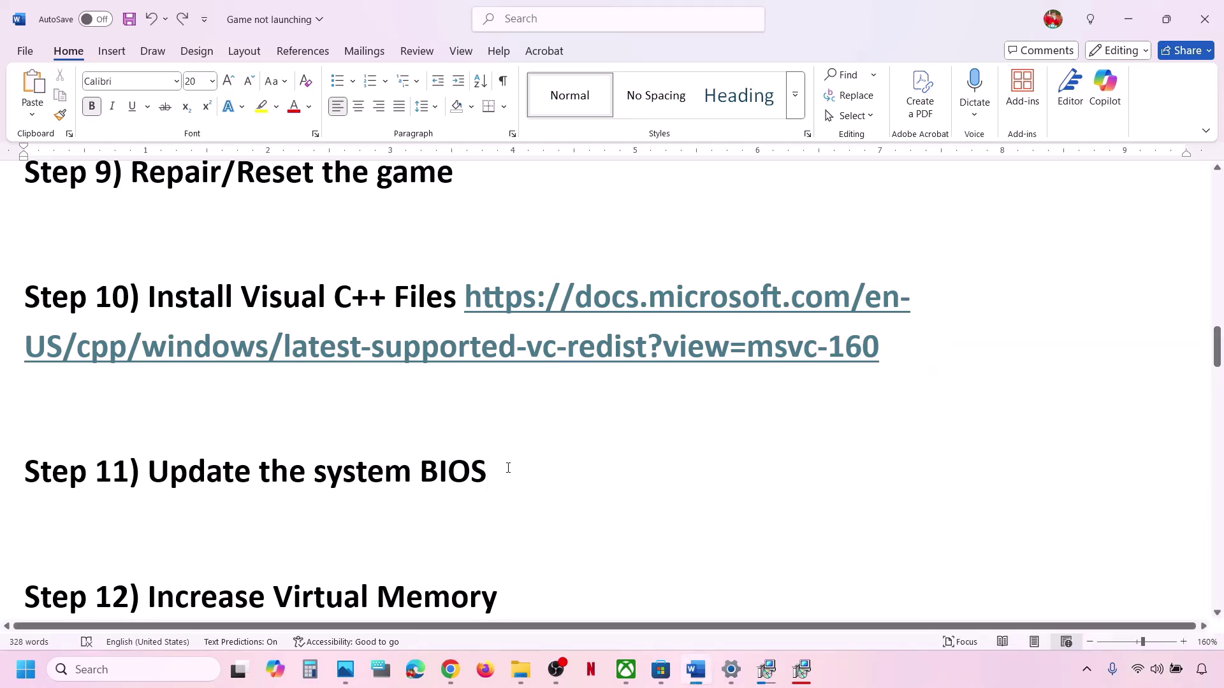
left_click_drag(508, 469, 128, 472)
scroll(127, 472, "down", 3)
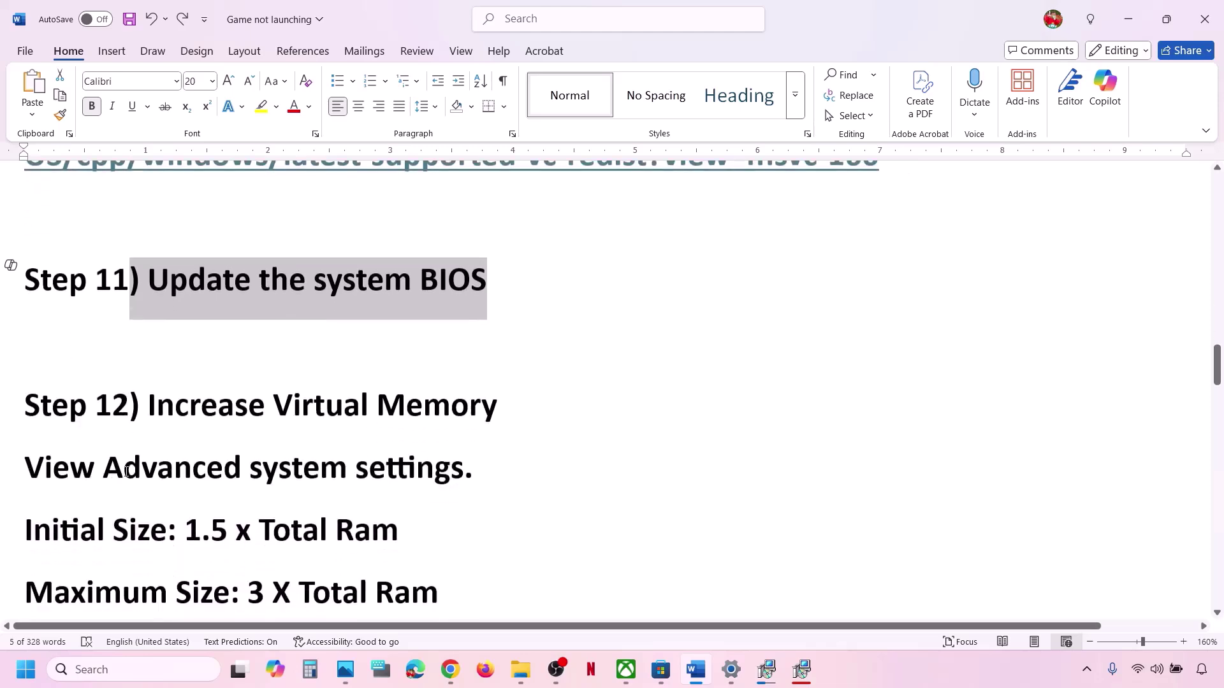
left_click(847, 659)
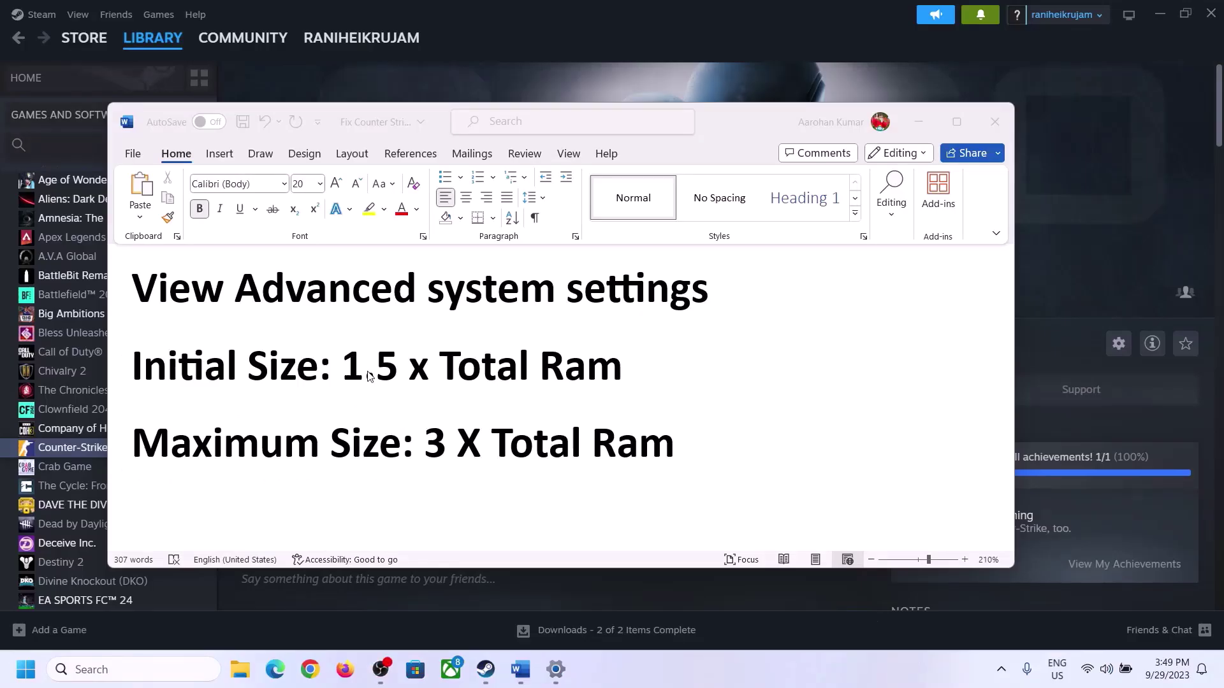
Open Advanced system settings through Windows search, using the phrase copied from the Word guide.
left_click(179, 298)
left_click_drag(145, 296, 701, 287)
key("ctrl+c")
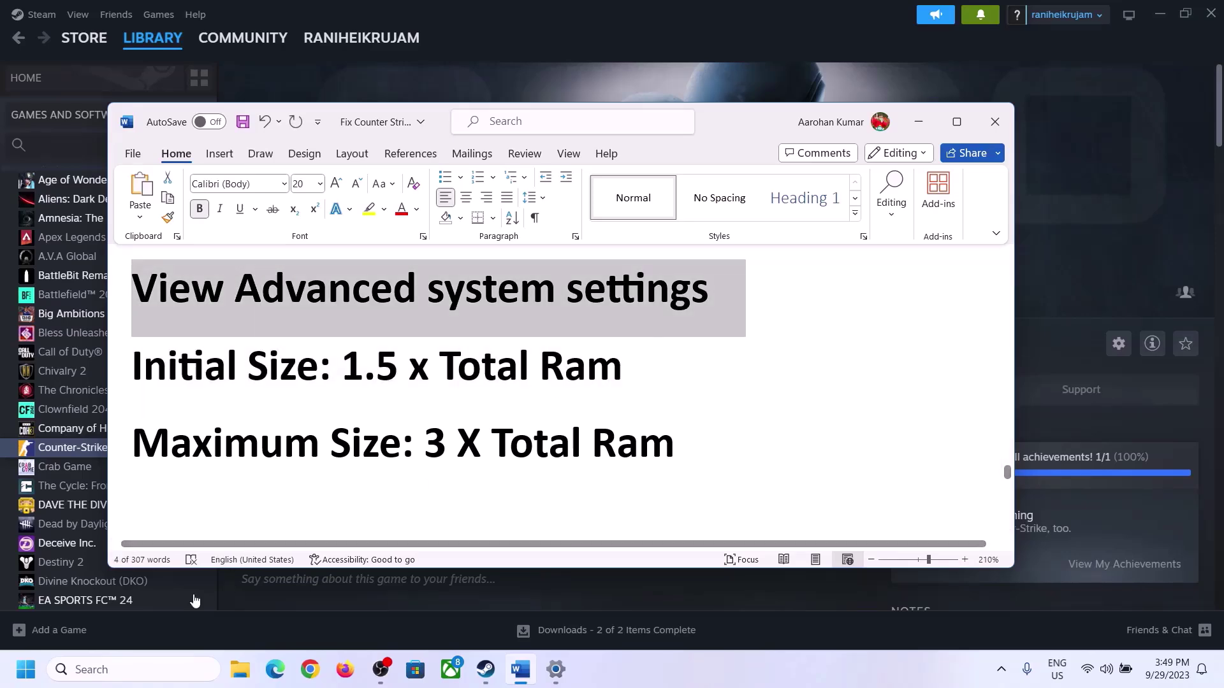
left_click(146, 670)
key("ctrl+v")
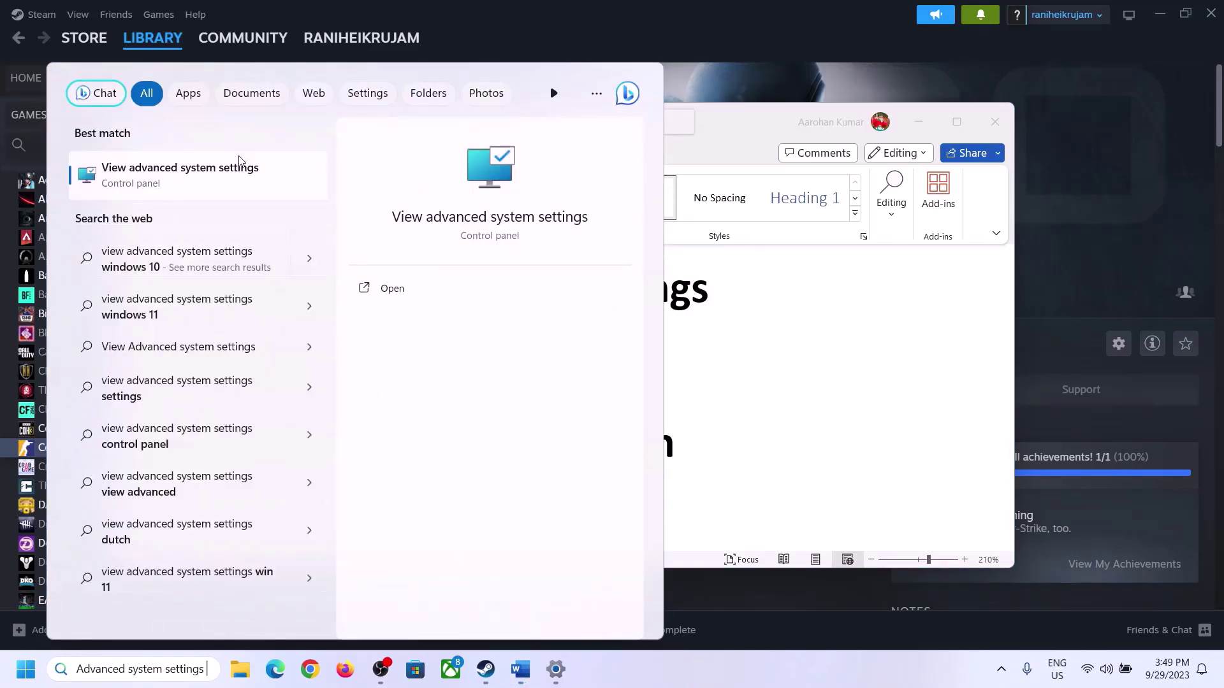
left_click(173, 185)
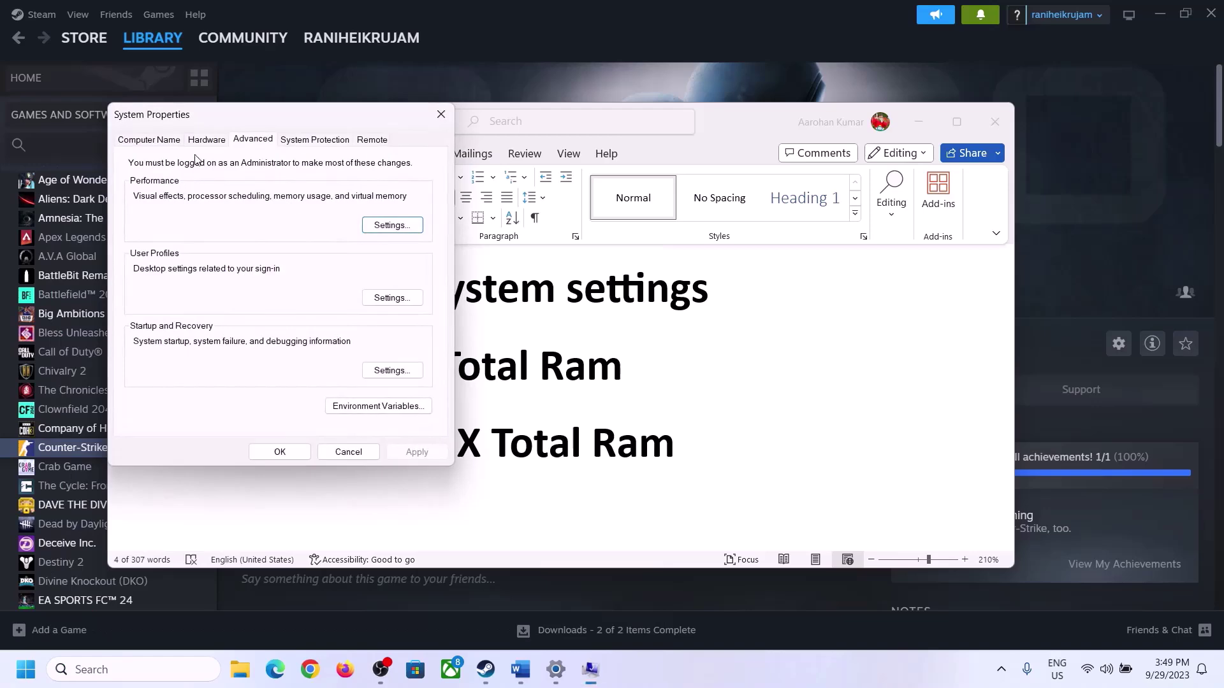
left_click_drag(255, 125, 549, 223)
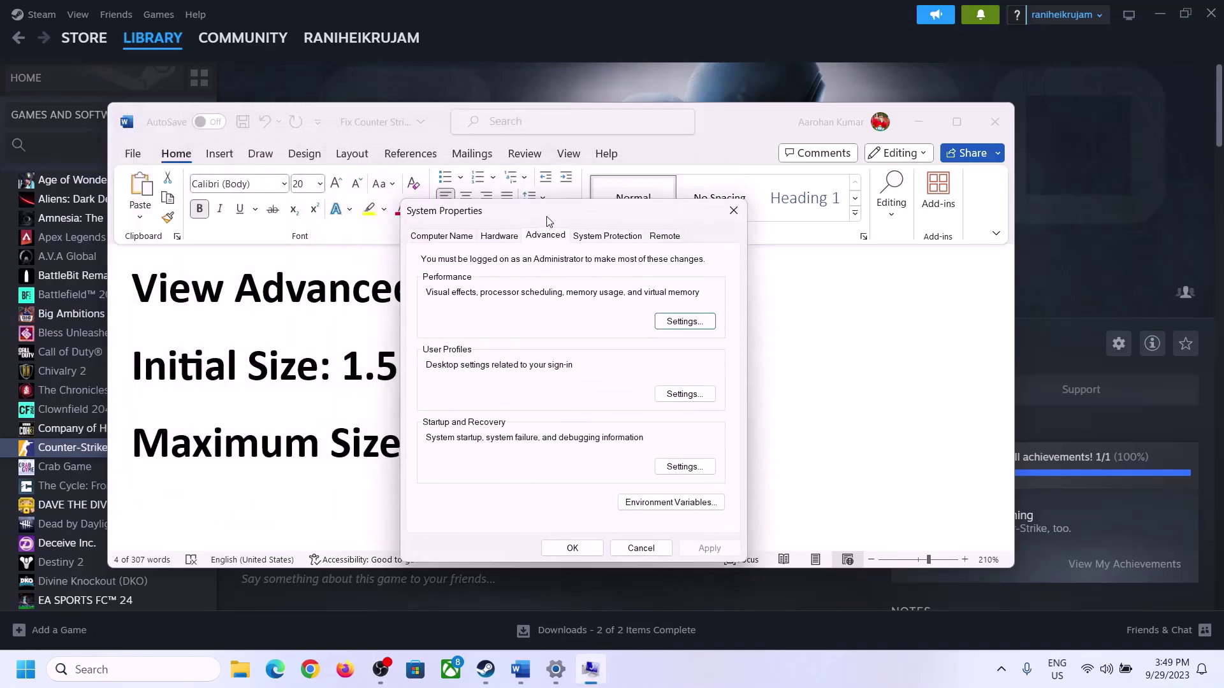
In Virtual Memory, turn off automatic paging management and choose Custom size for drive C:.
left_click(685, 322)
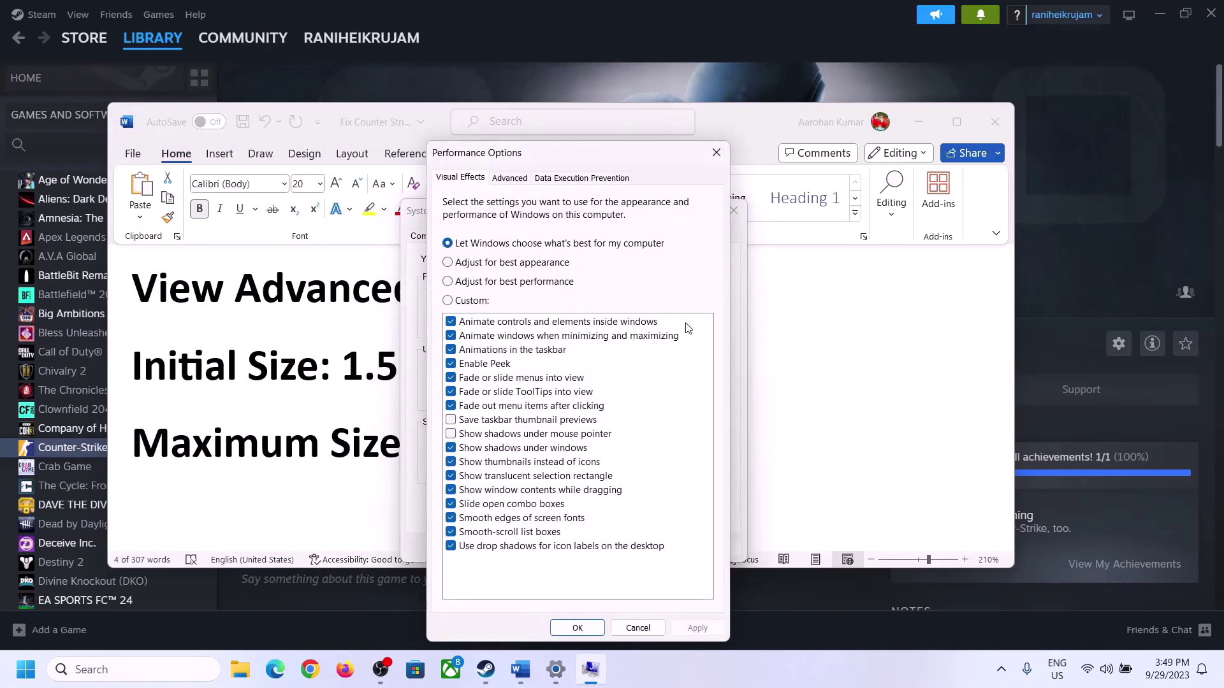
left_click(514, 180)
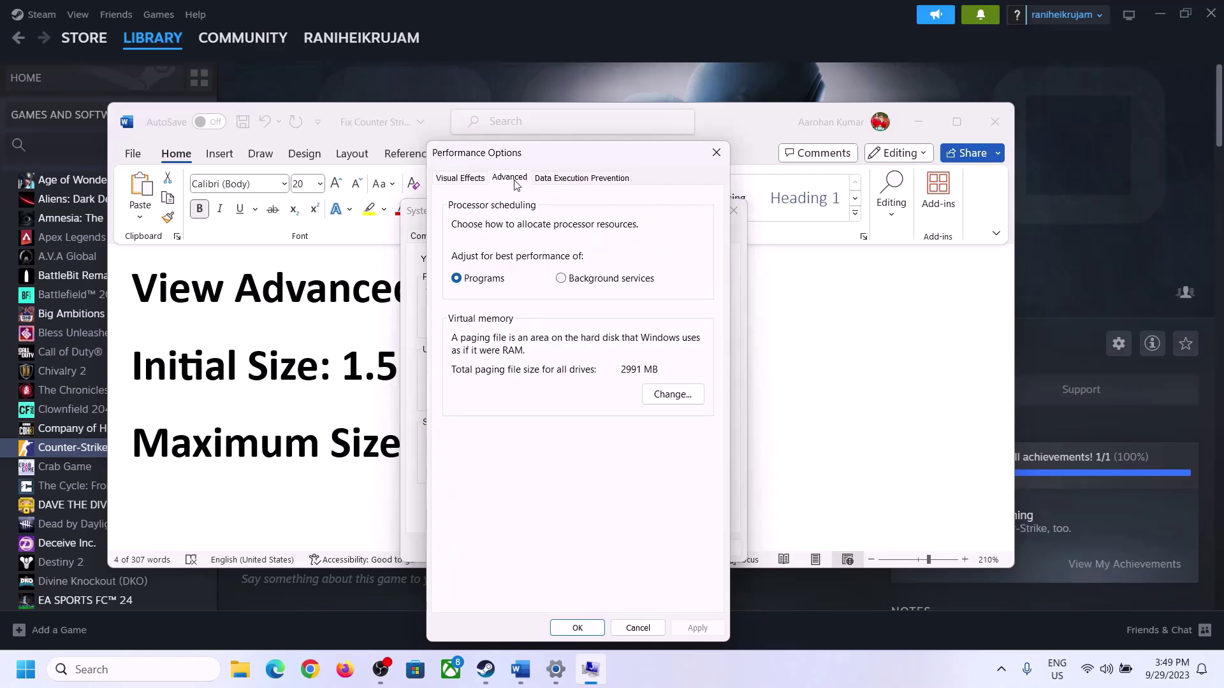
left_click(678, 396)
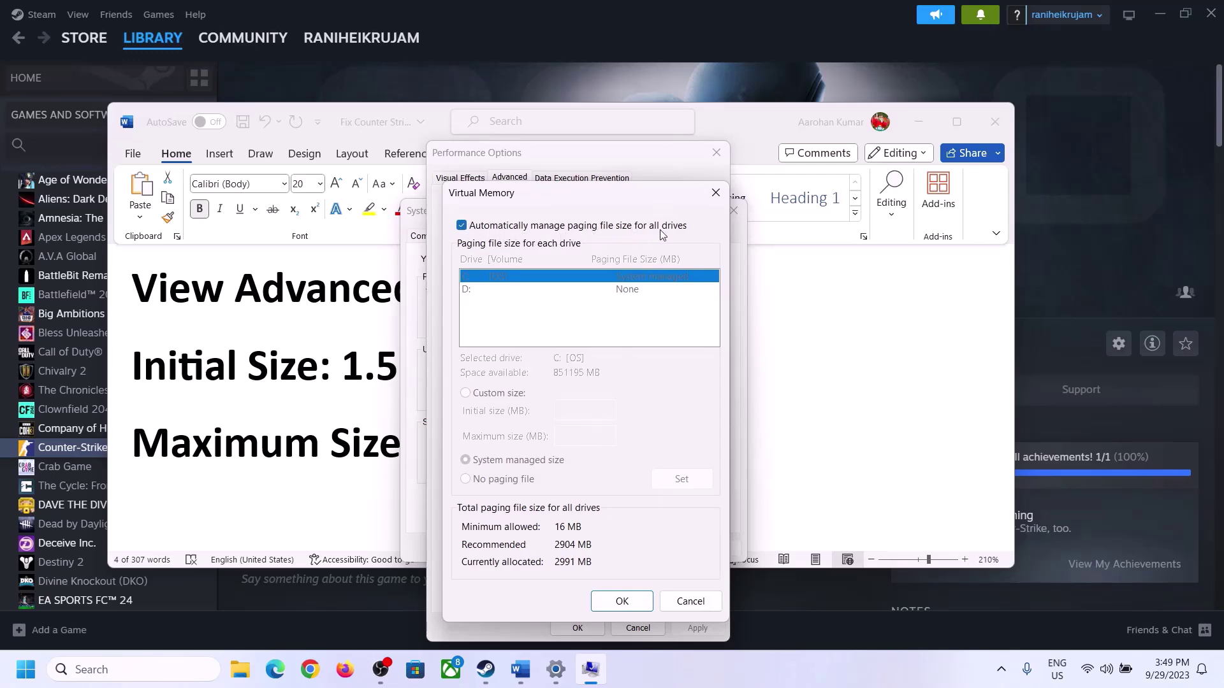
left_click(462, 228)
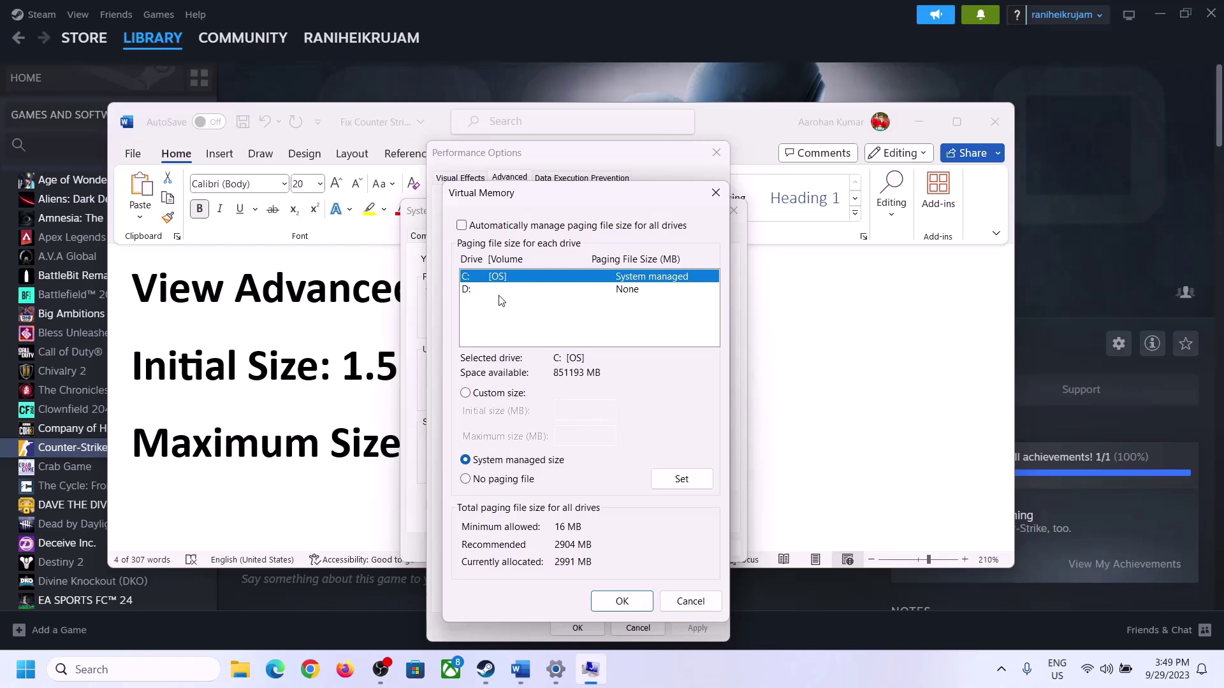
left_click(466, 394)
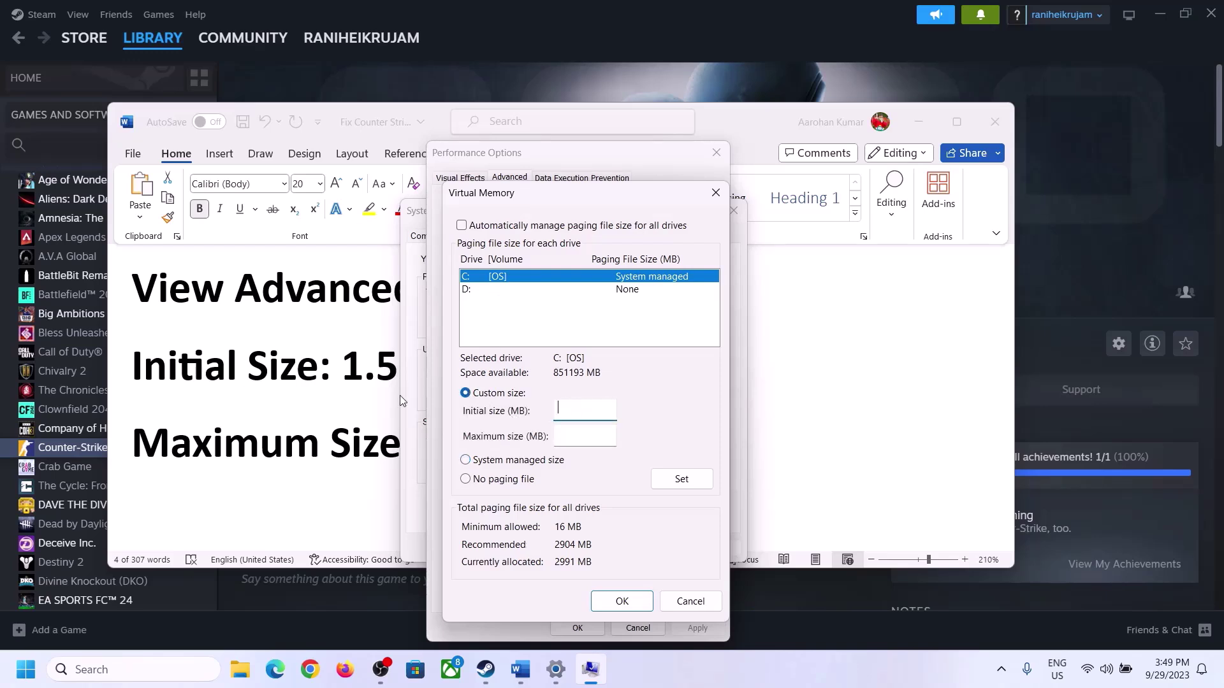
left_click(339, 375)
left_click_drag(350, 365, 568, 381)
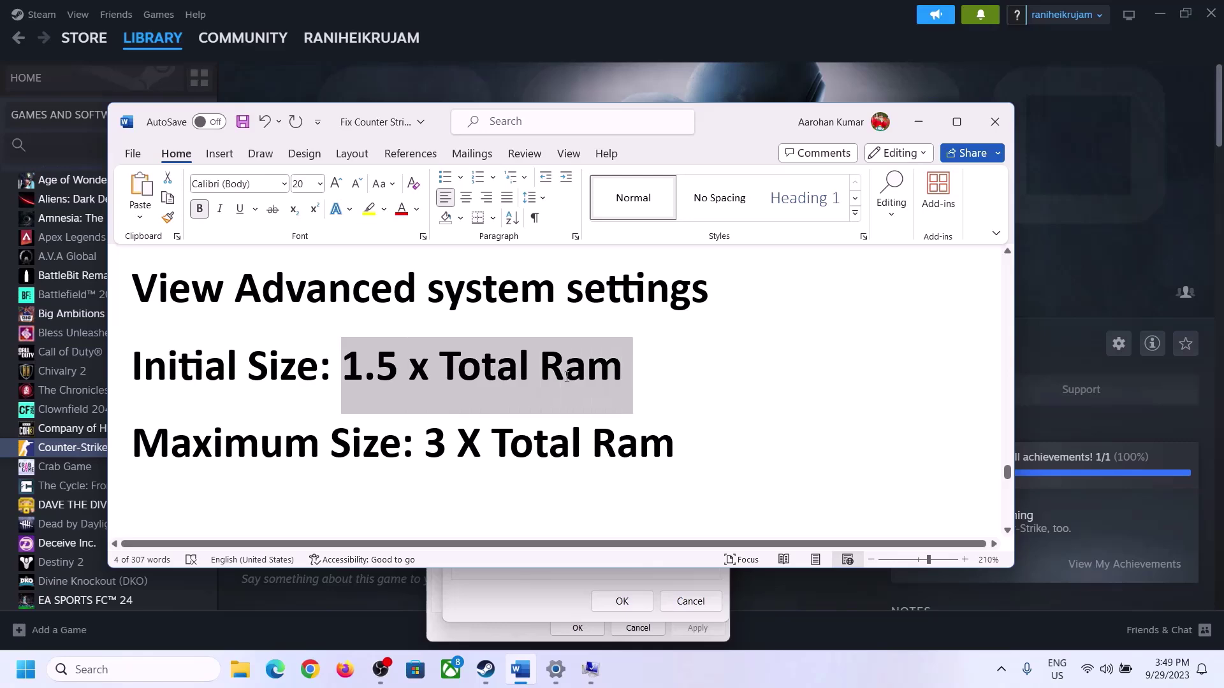
left_click(557, 671)
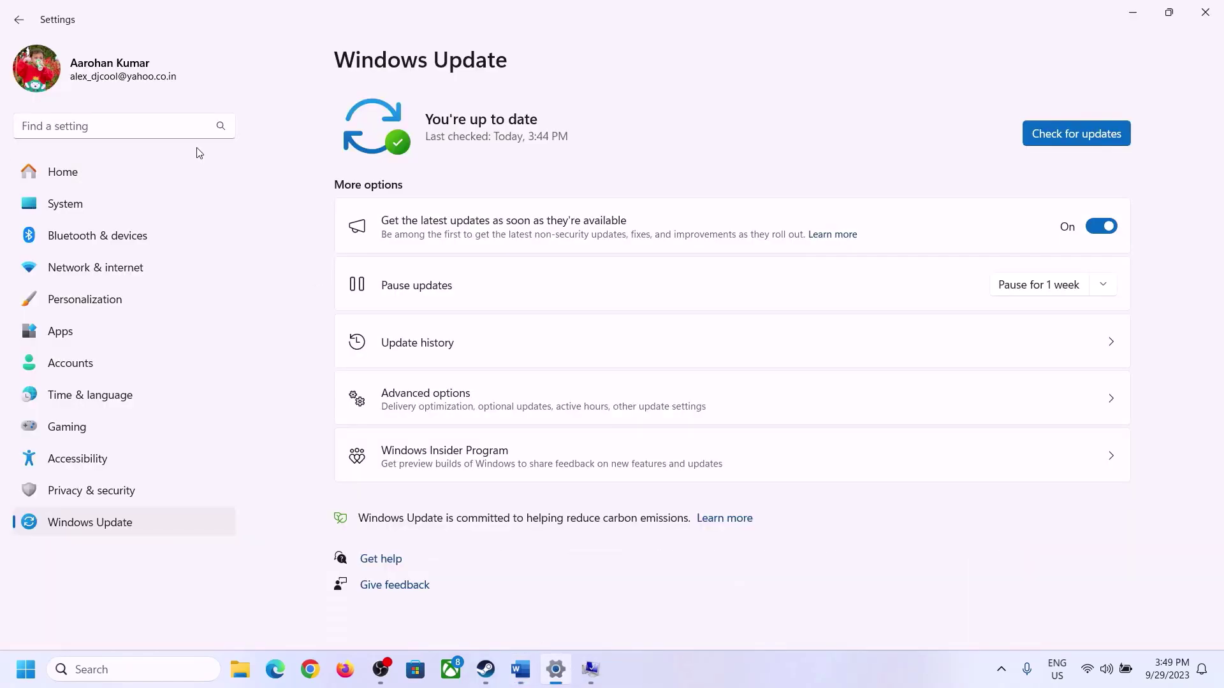
Read 16.0 GB installed RAM on System > About, then return to Virtual Memory.
left_click(56, 205)
scroll(382, 370, "down", 10)
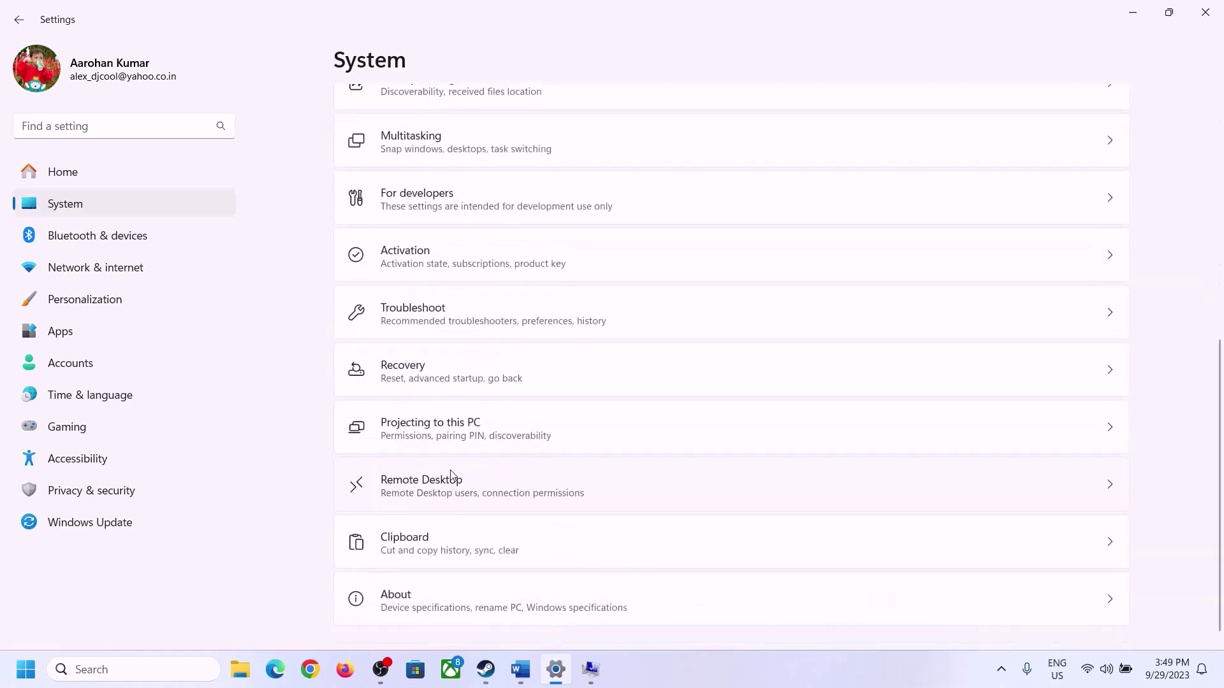
left_click(424, 572)
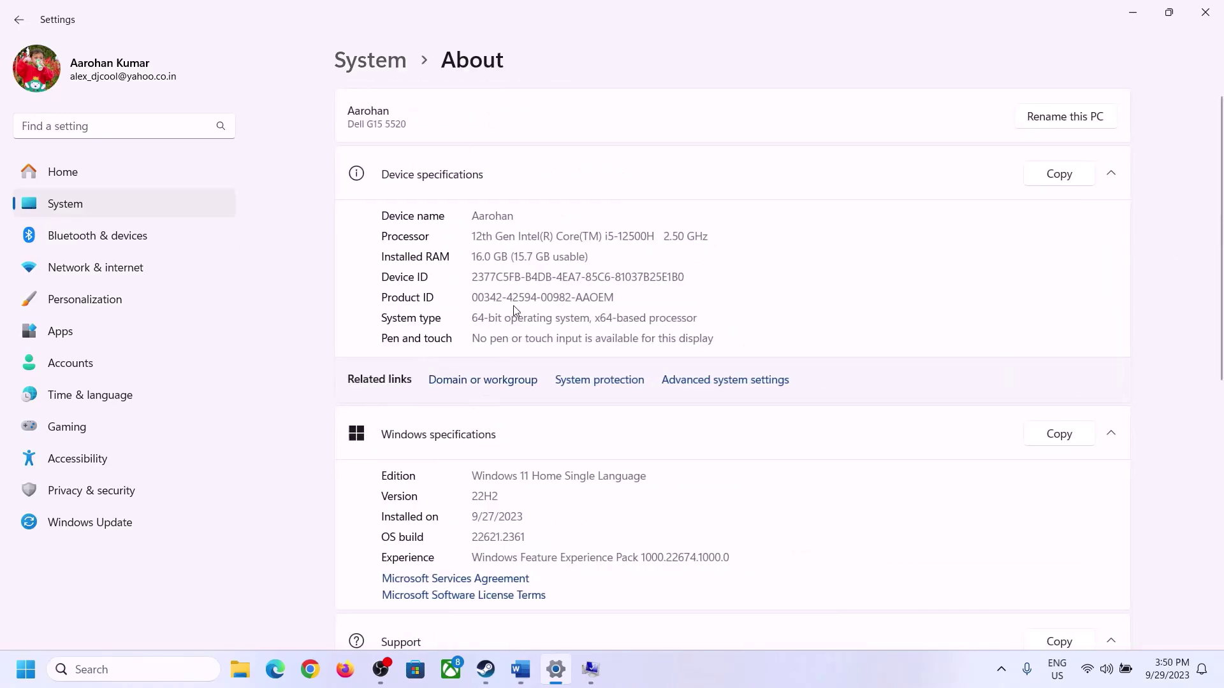
left_click_drag(485, 256, 466, 256)
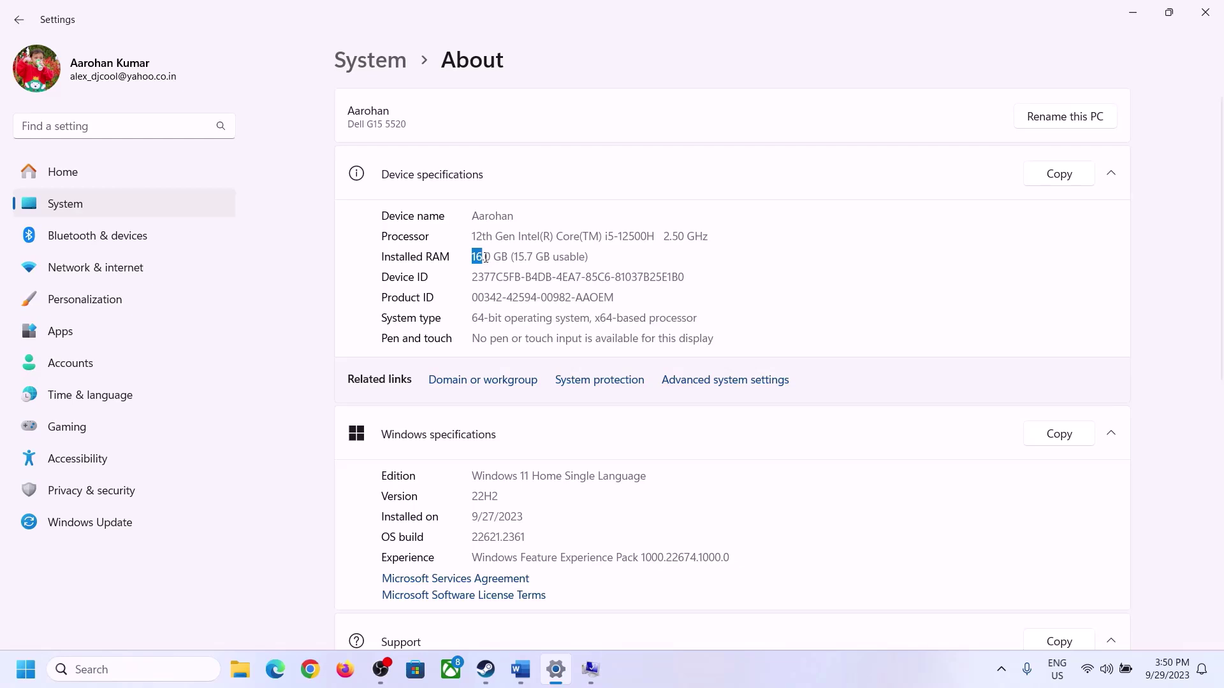
left_click(492, 259)
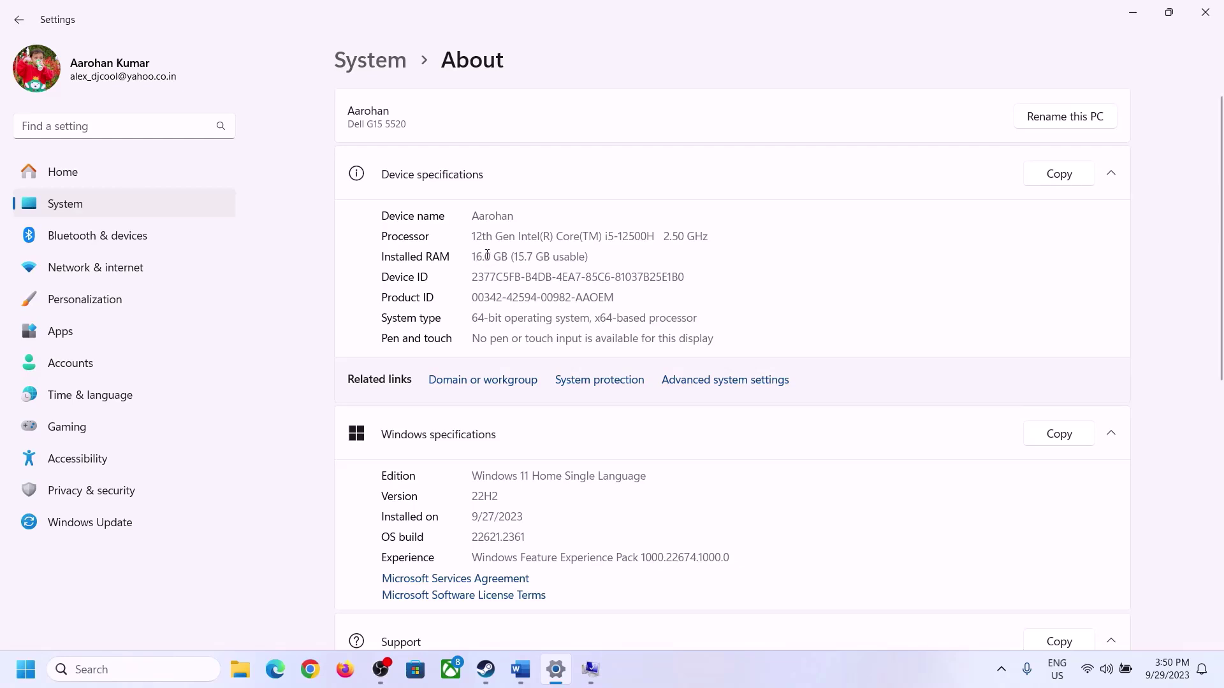
left_click_drag(487, 255, 468, 250)
left_click(584, 671)
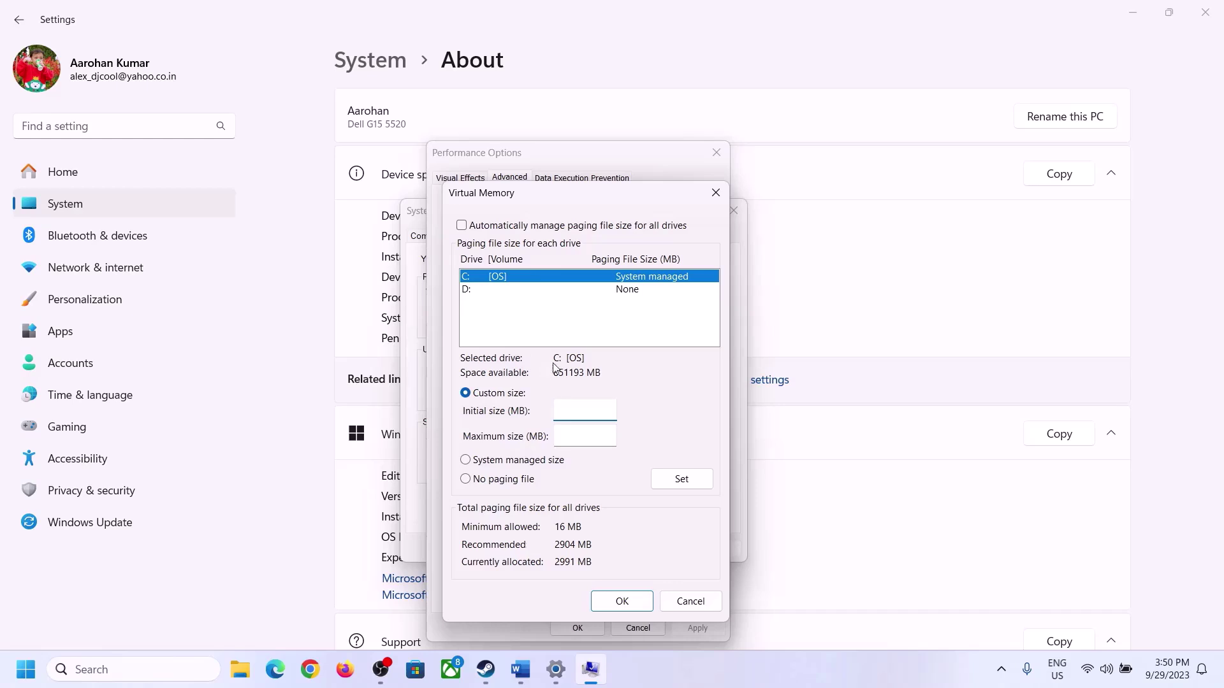
Launch Calculator with Win+R 'calc' and place it on the right side of the screen.
mouse_move(556, 669)
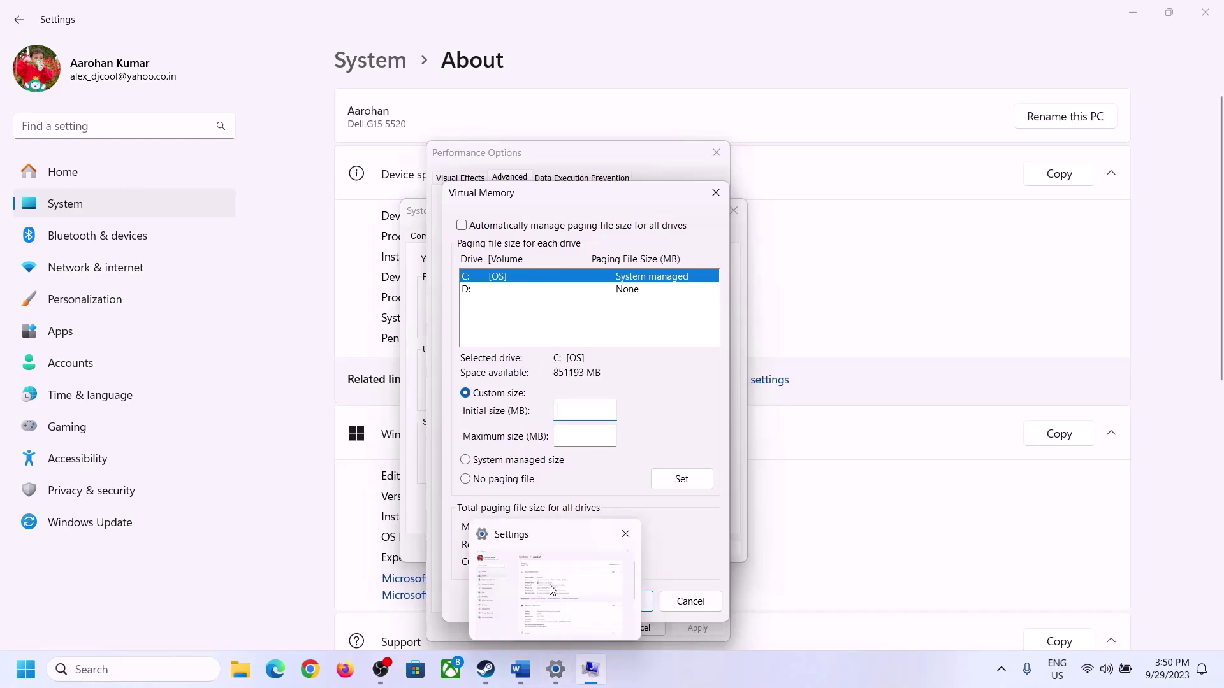
key("super+r")
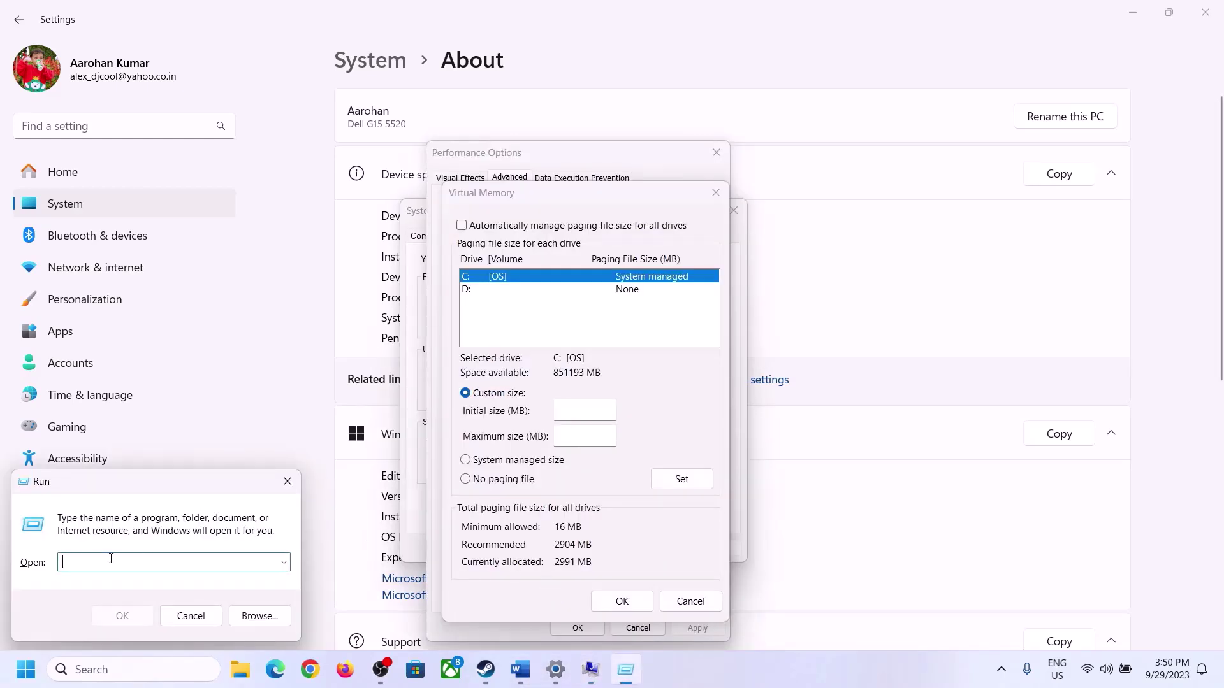
type("calc")
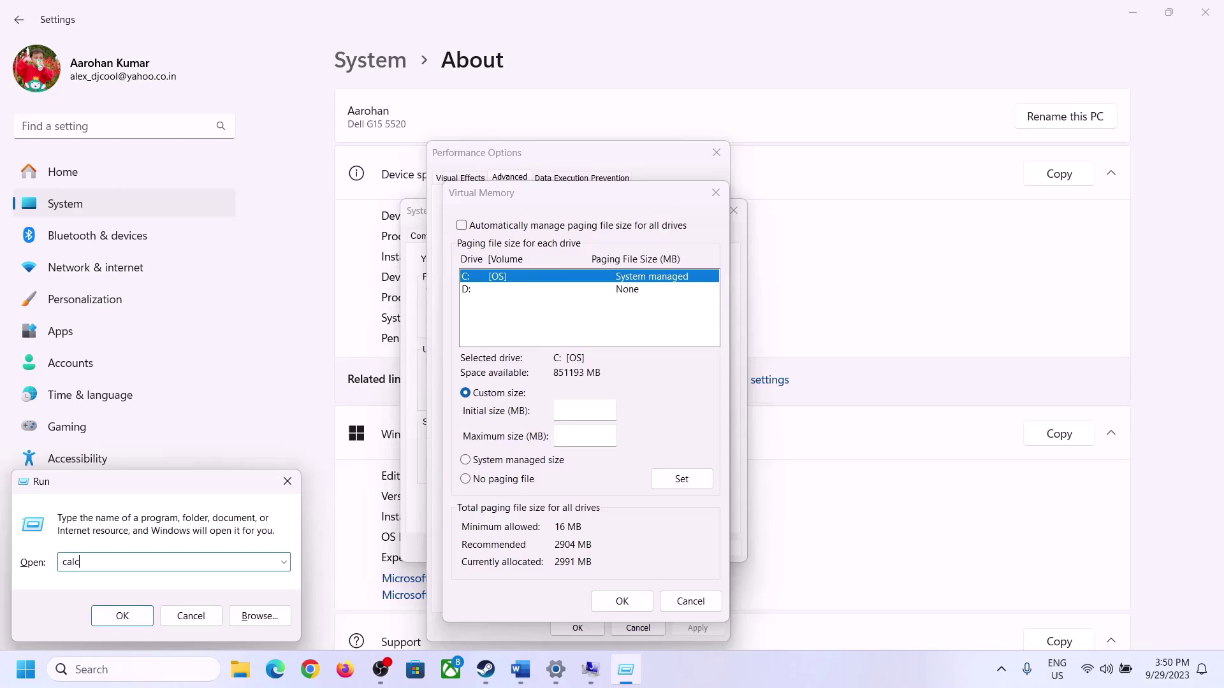
left_click(116, 617)
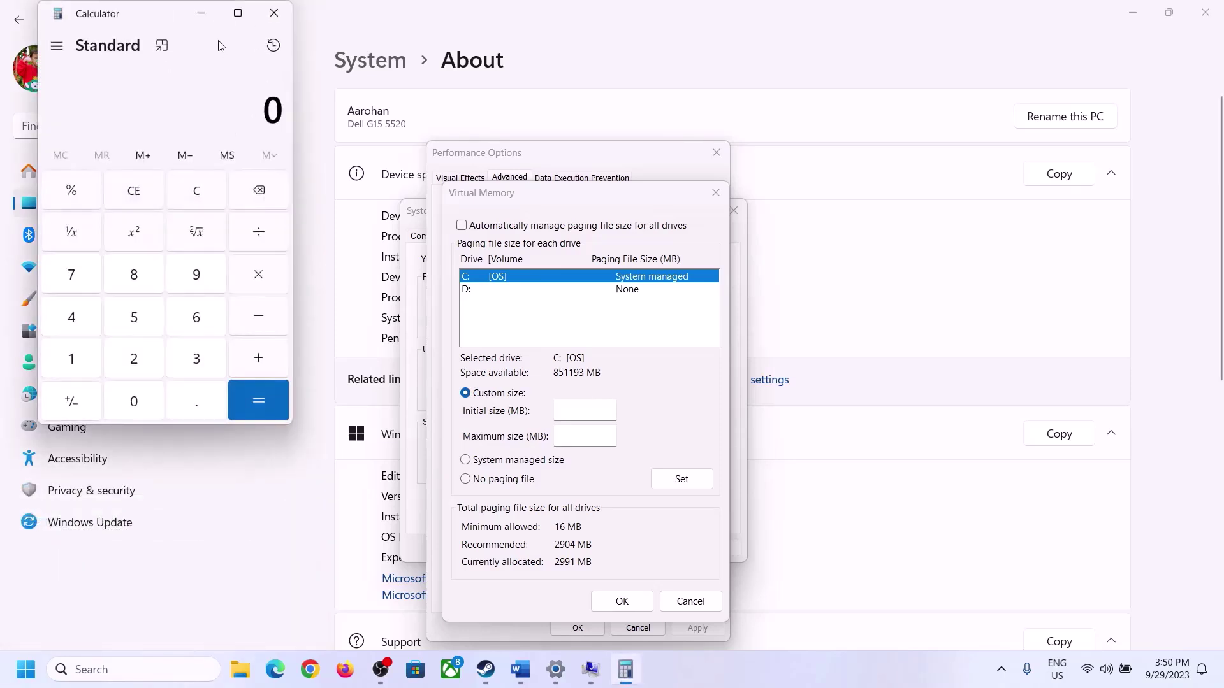
left_click_drag(156, 23, 896, 209)
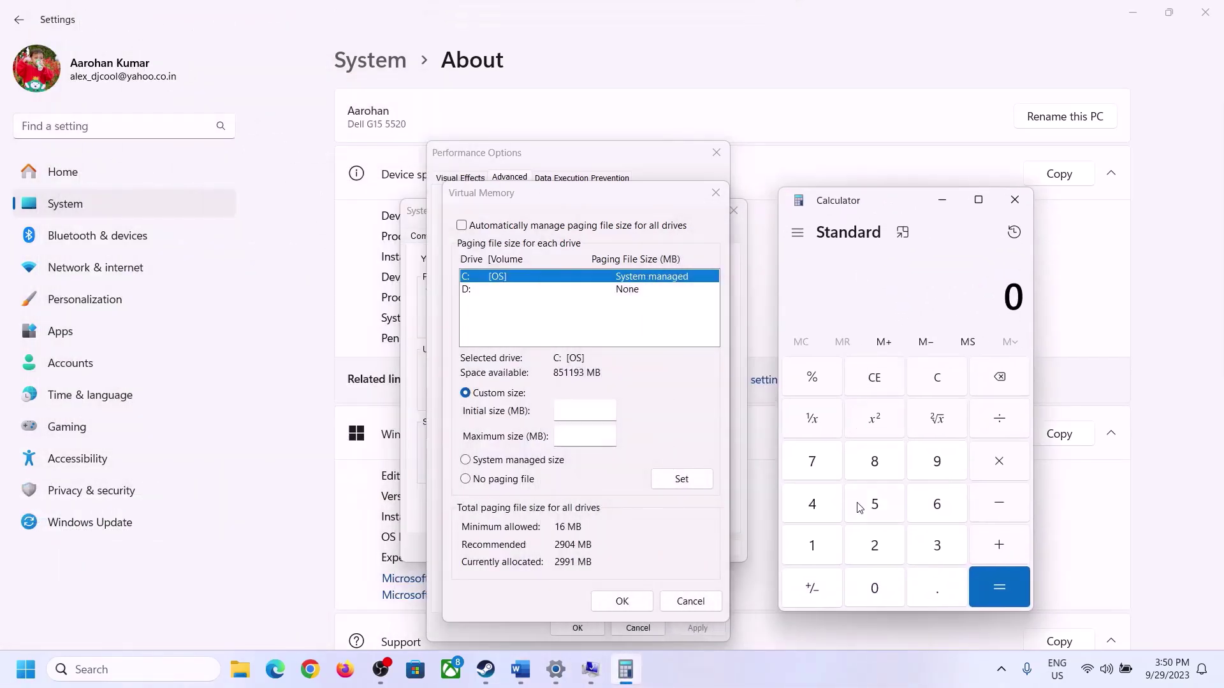
left_click(520, 670)
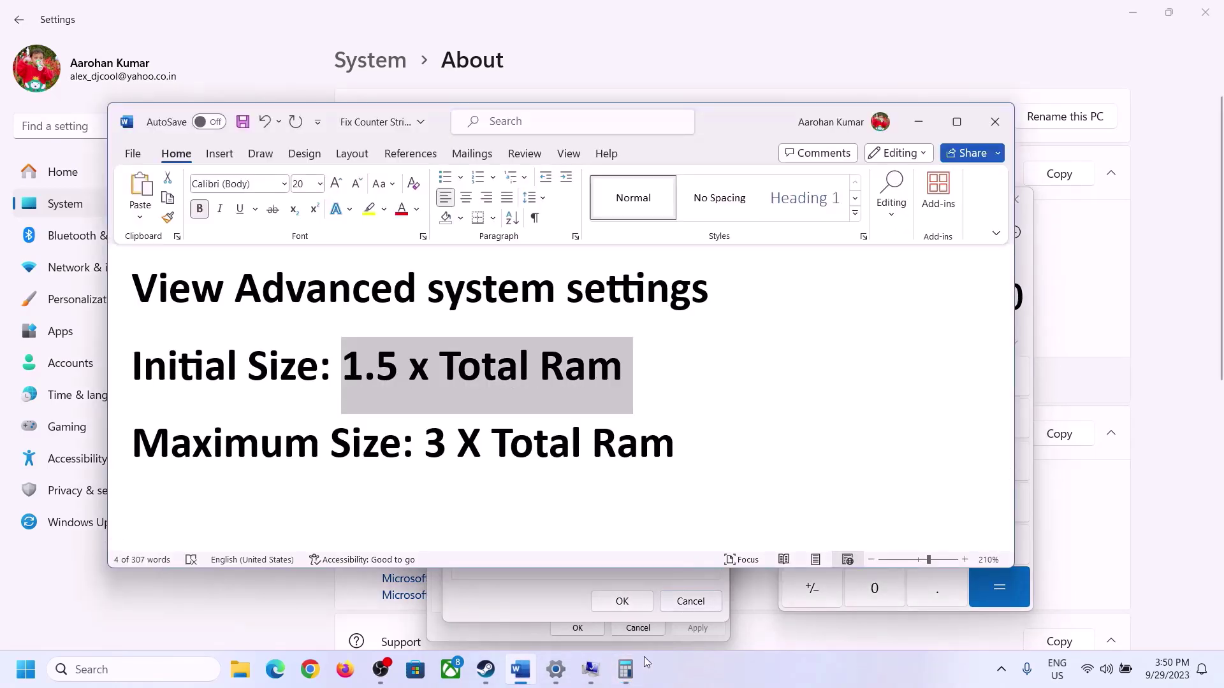
left_click(628, 671)
Compute 16 × 1024 = 16,384 MB in Calculator.
left_click(813, 547)
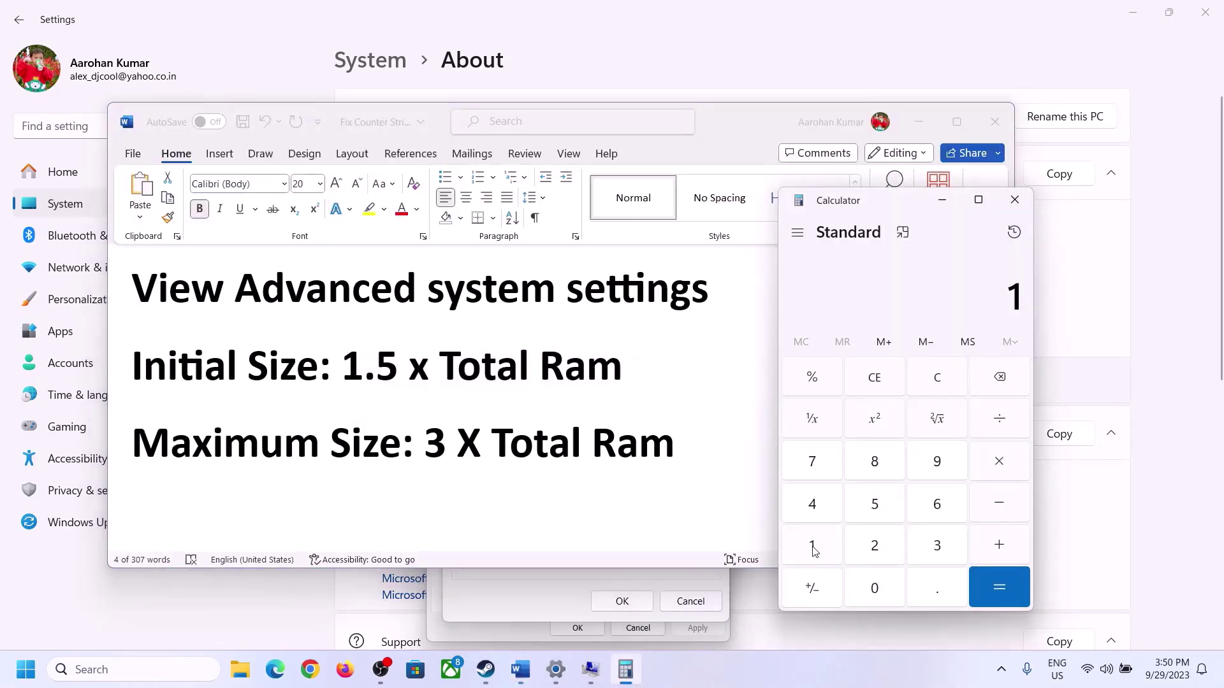
left_click(931, 515)
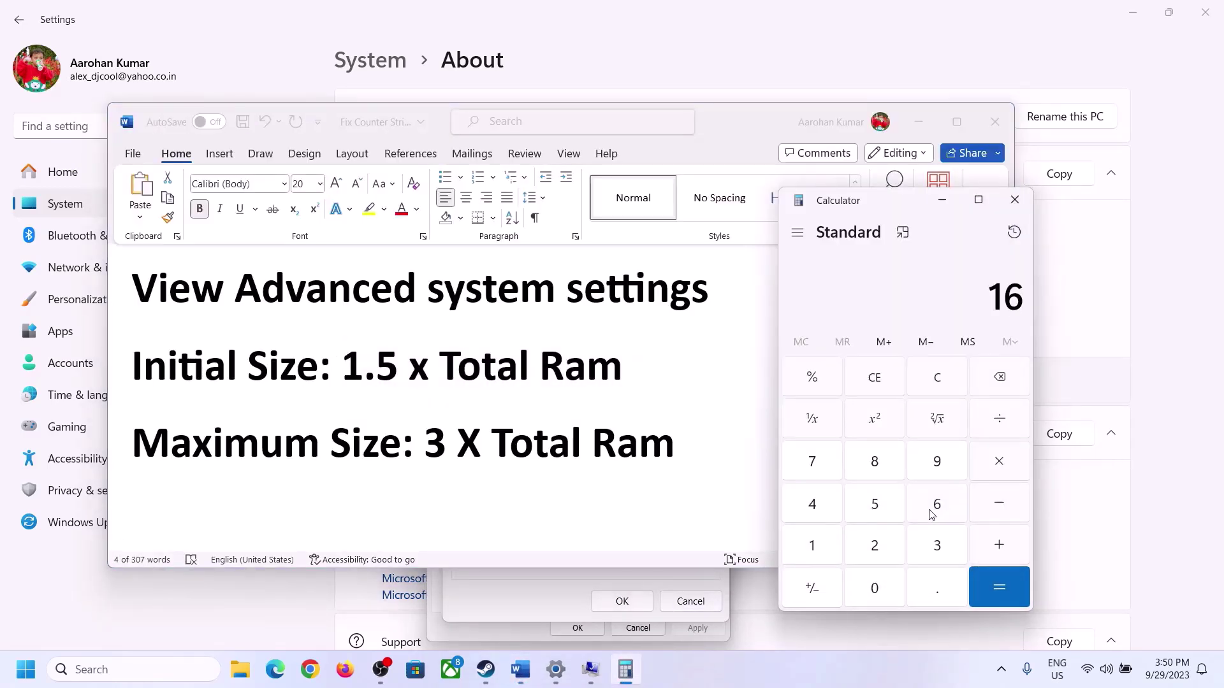
left_click(938, 389)
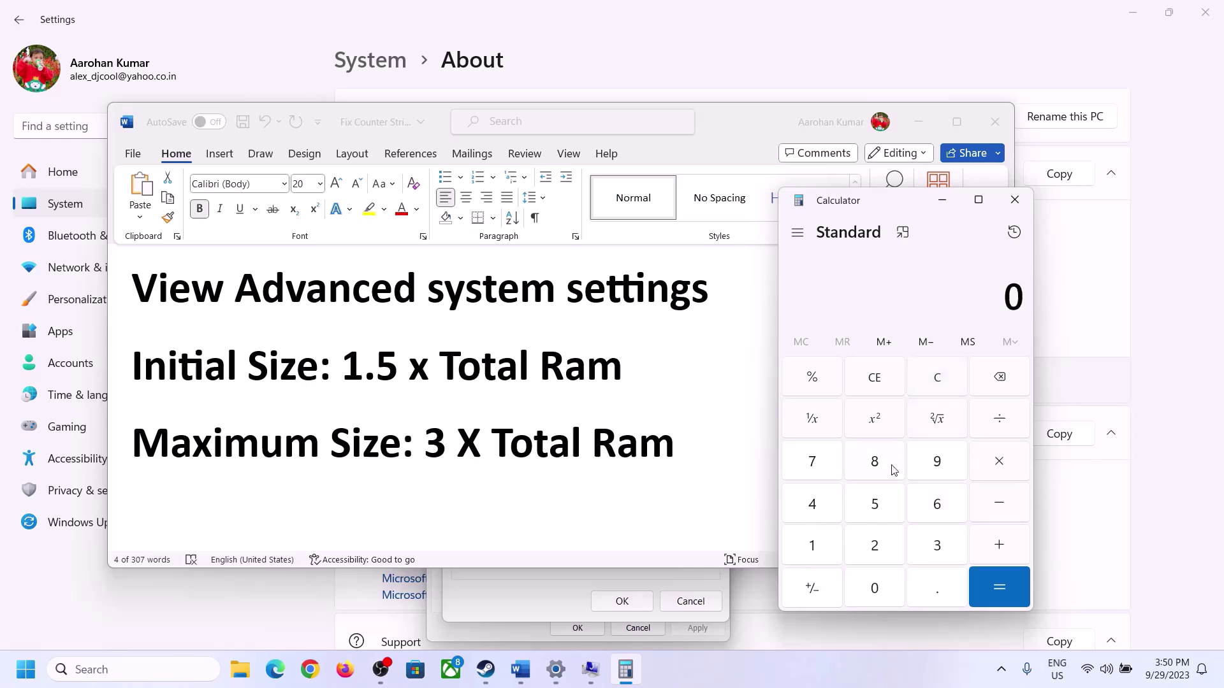
left_click(821, 547)
left_click(921, 511)
left_click(999, 471)
left_click(813, 546)
left_click(875, 587)
left_click(877, 547)
left_click(828, 521)
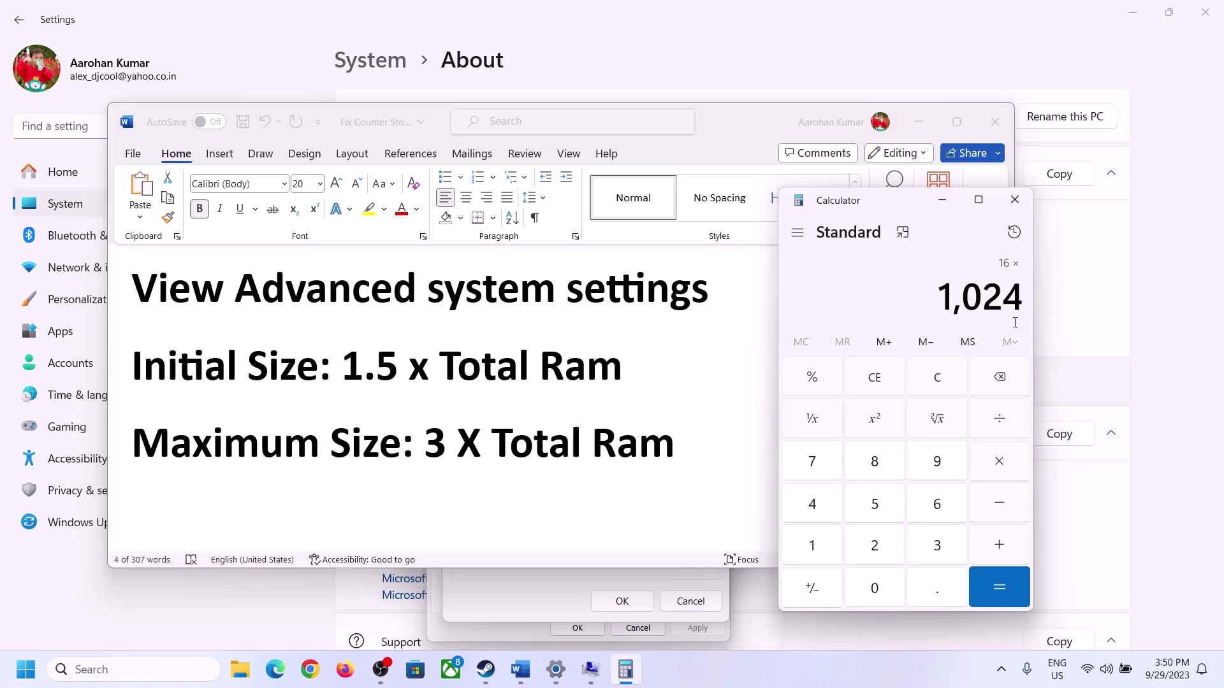
left_click(998, 590)
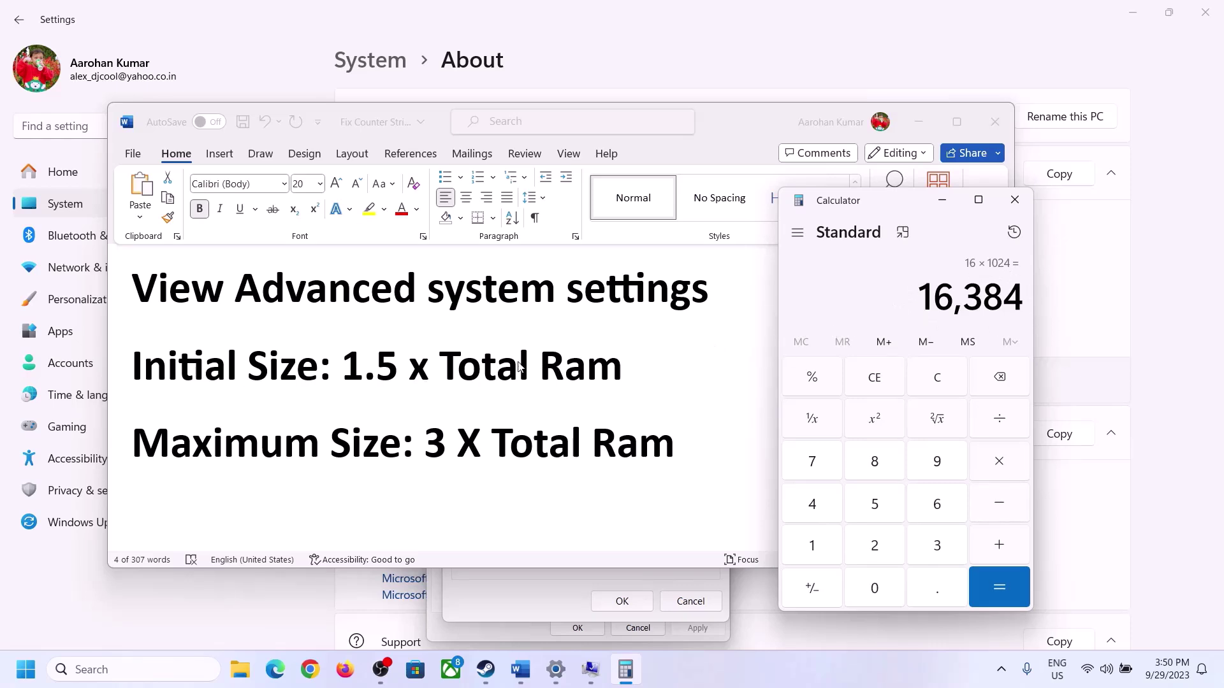
Multiply 16,384 by 1.5 to get the 24,576 MB initial size.
left_click(999, 462)
left_click(832, 551)
left_click(932, 596)
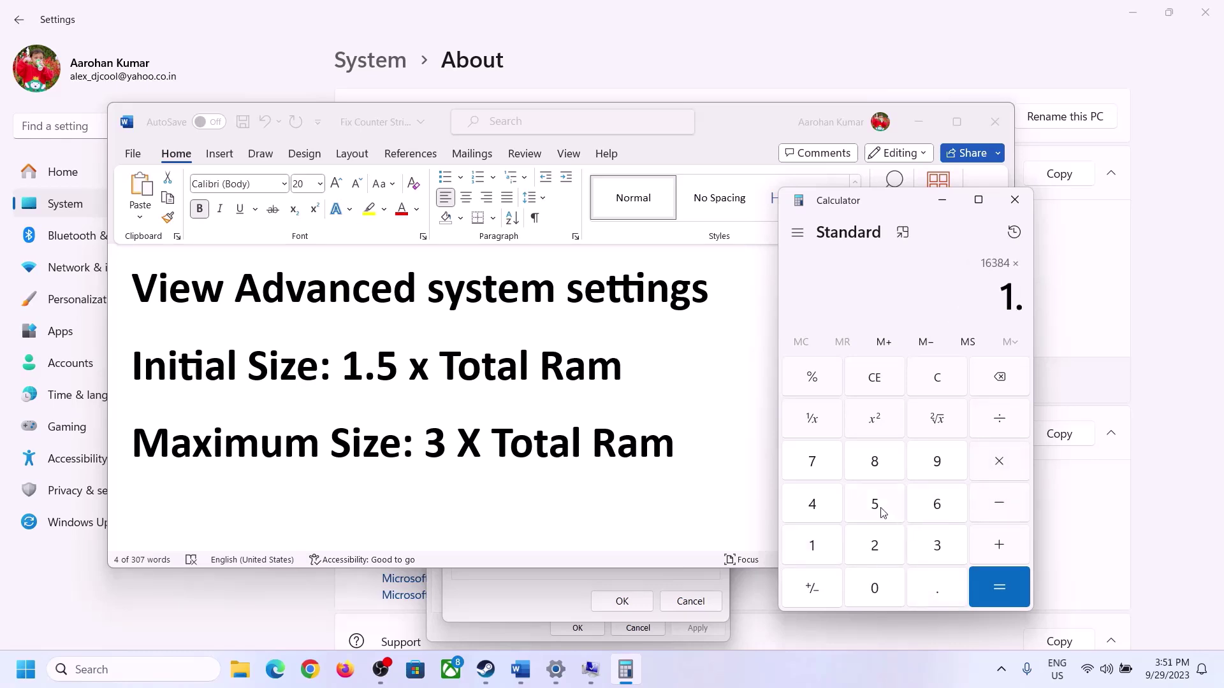
left_click(881, 510)
left_click(996, 577)
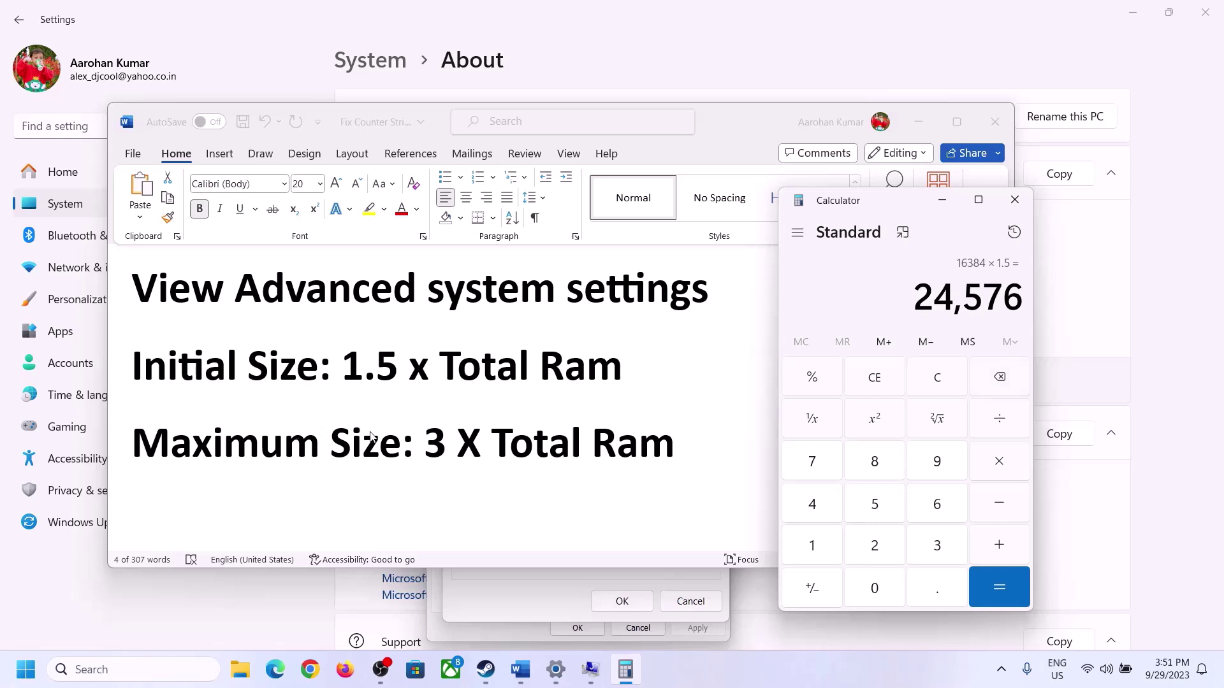
Enter the 24576 MB initial size in Virtual Memory and move to the maximum size field.
left_click(540, 596)
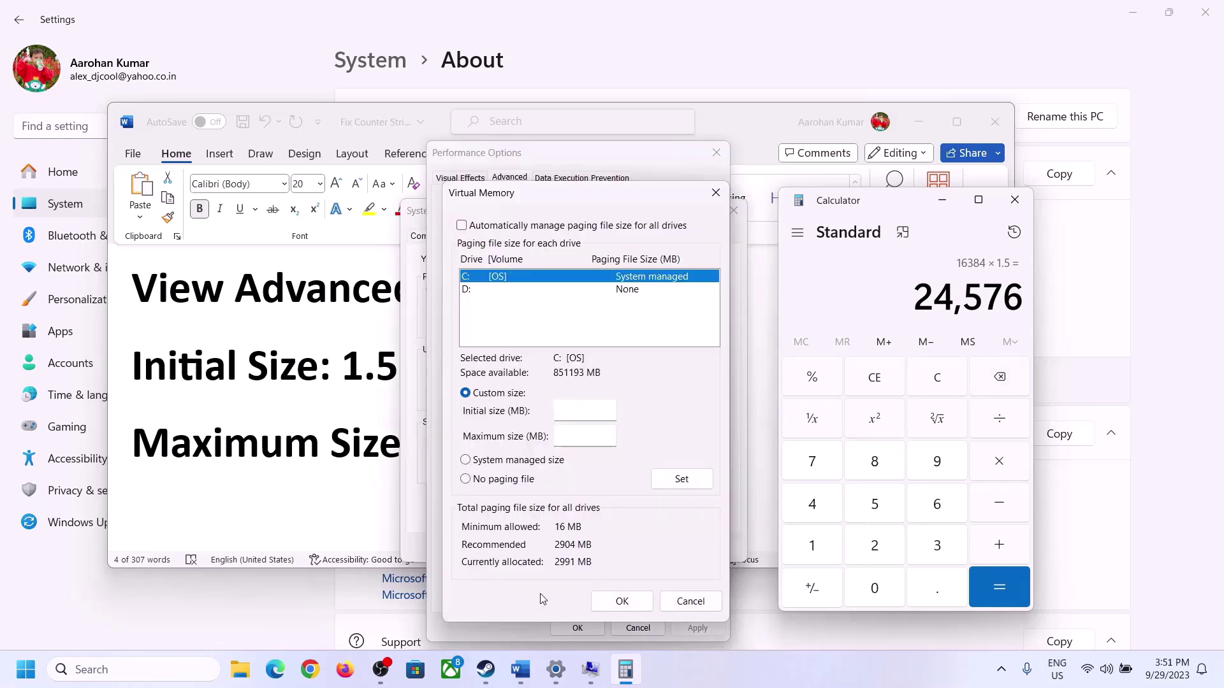
type("24576")
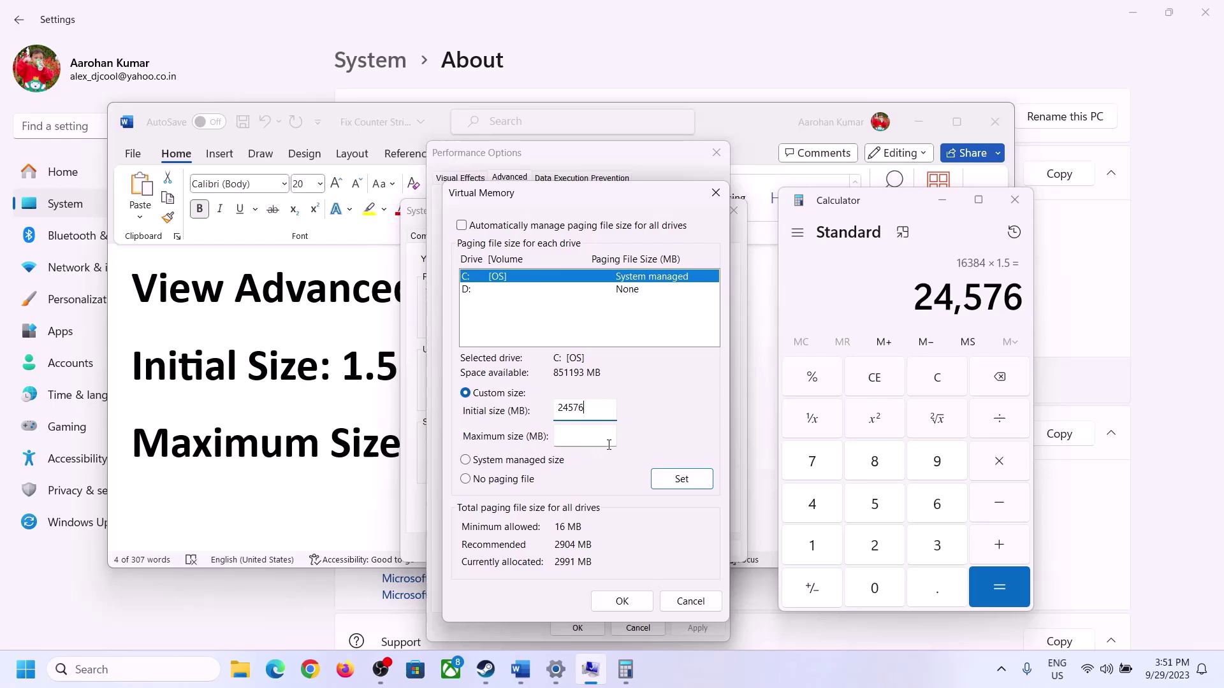
left_click(608, 438)
Clear Calculator and recompute 16 × 1024 = 16,384.
left_click(371, 448)
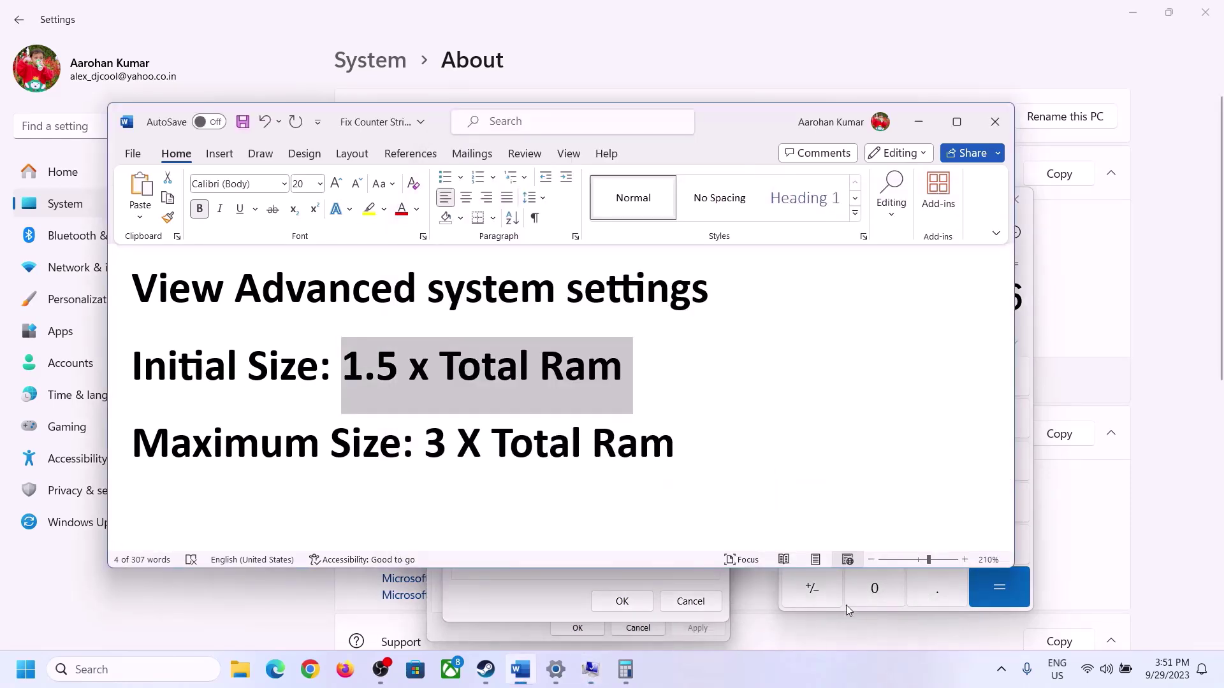
left_click(1031, 346)
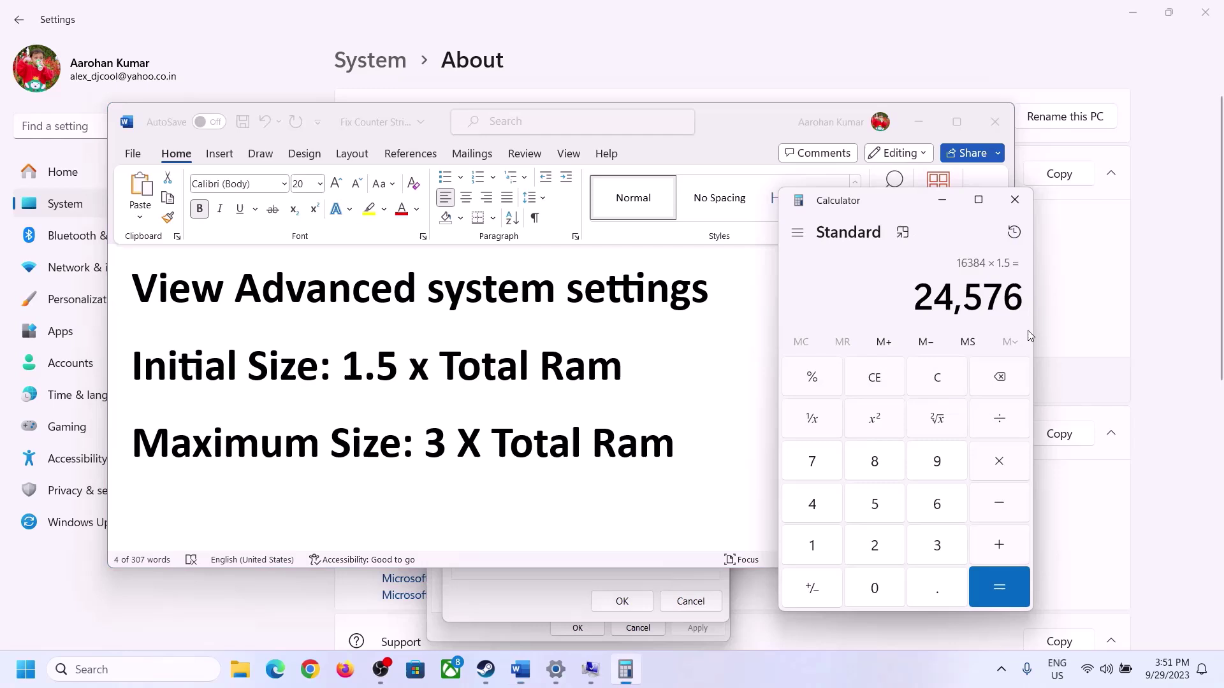
left_click(948, 381)
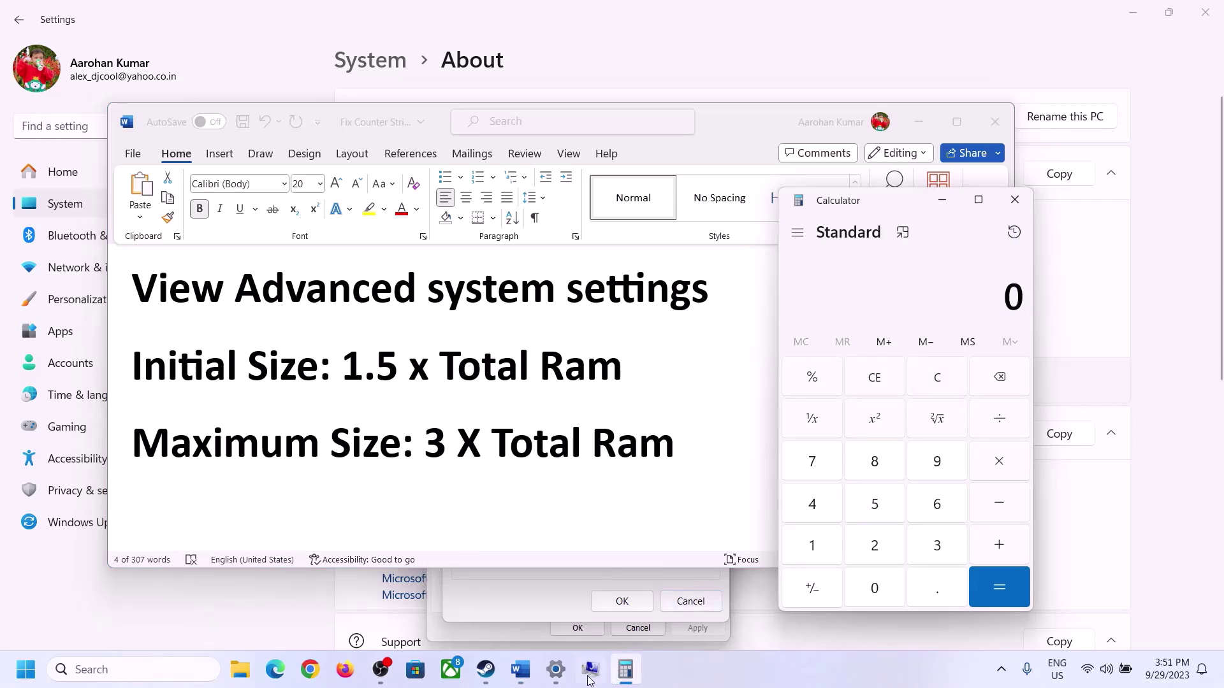
left_click(556, 670)
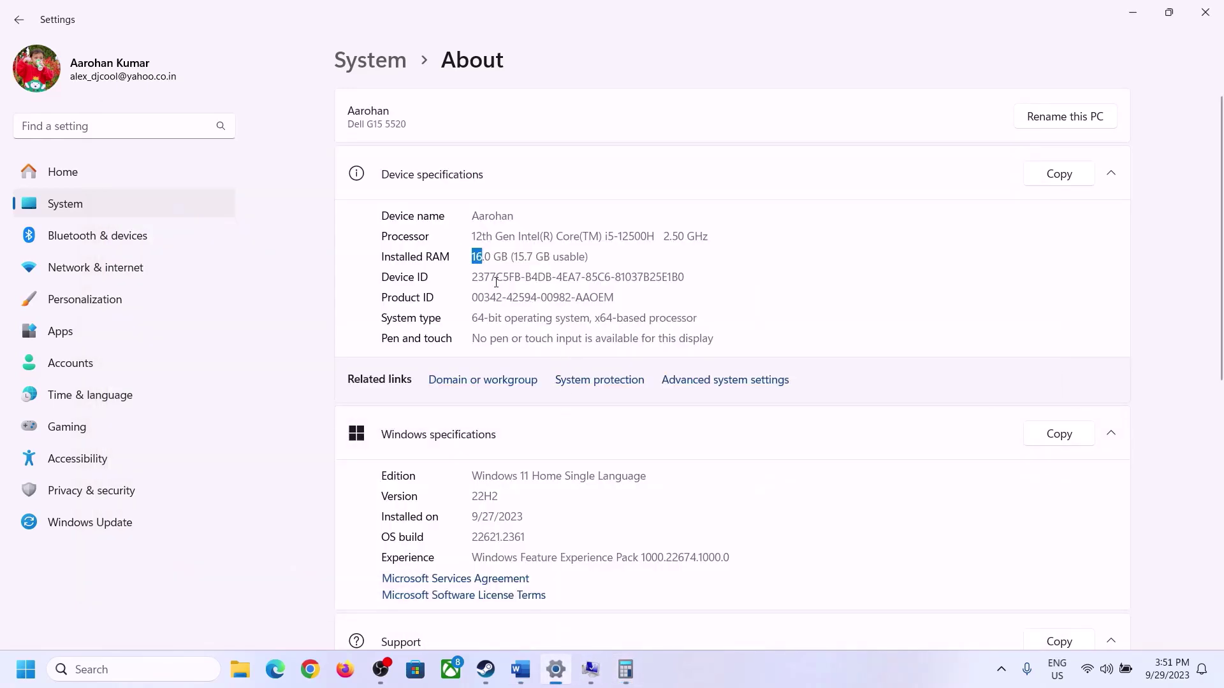
left_click(625, 669)
left_click(823, 544)
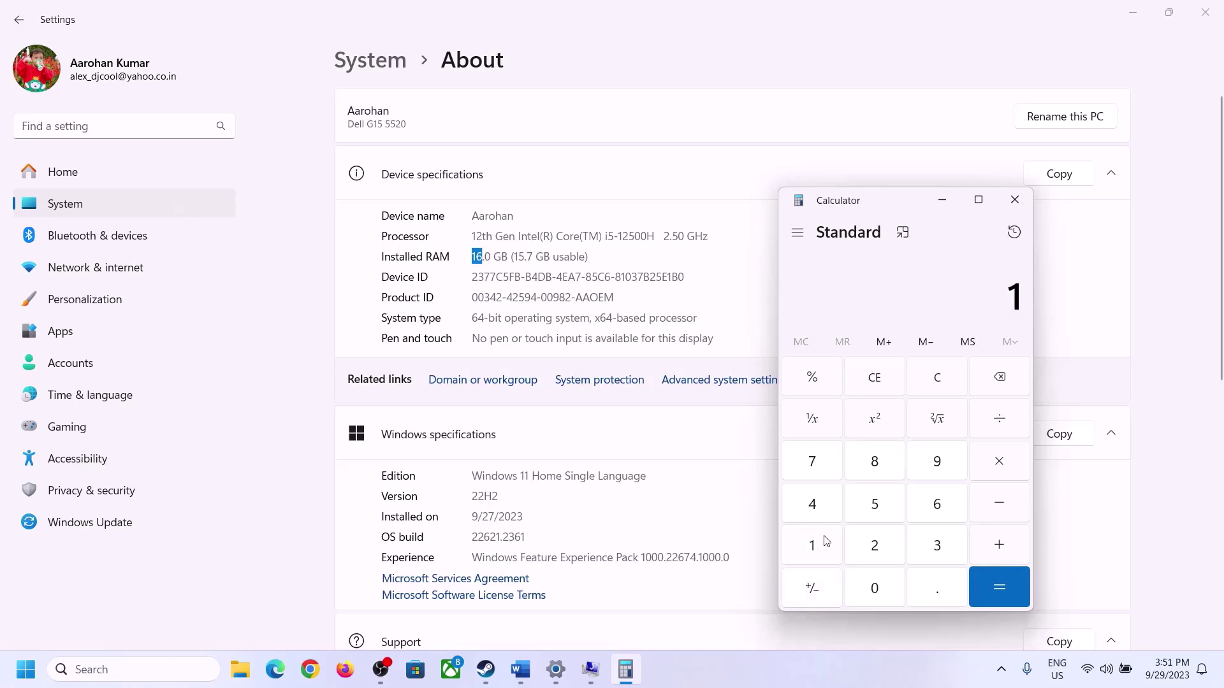
left_click(933, 505)
left_click(993, 464)
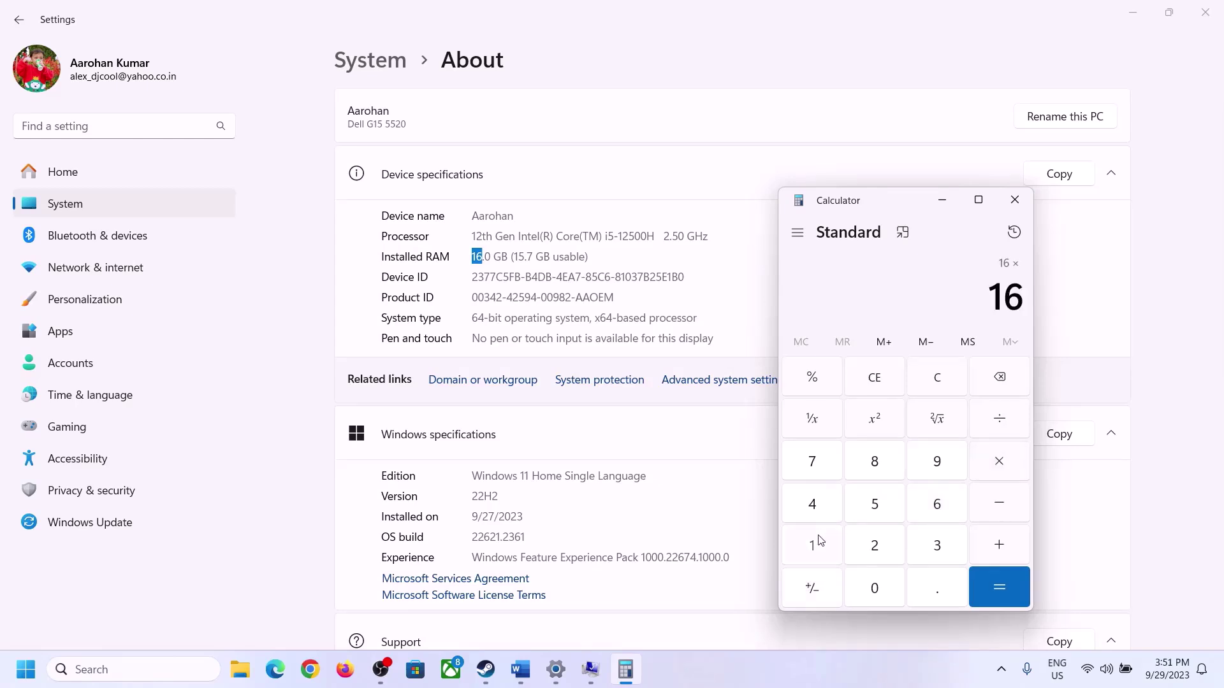
left_click(821, 542)
left_click(868, 584)
left_click(875, 544)
left_click(815, 507)
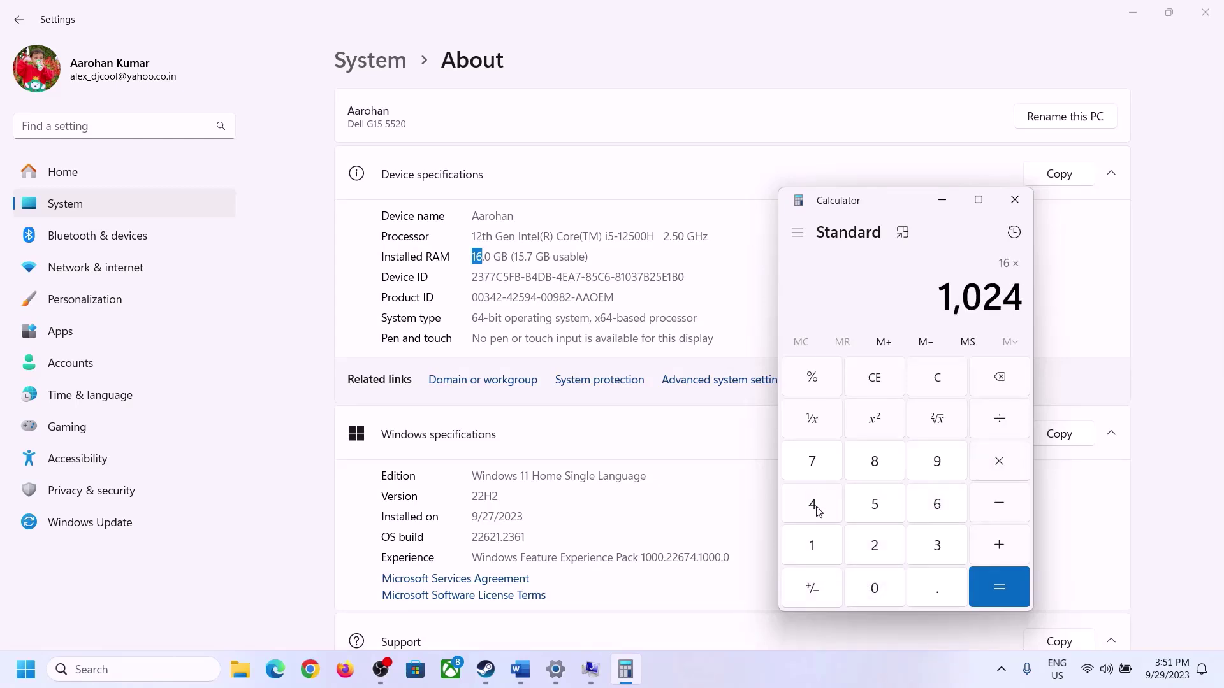
left_click(983, 593)
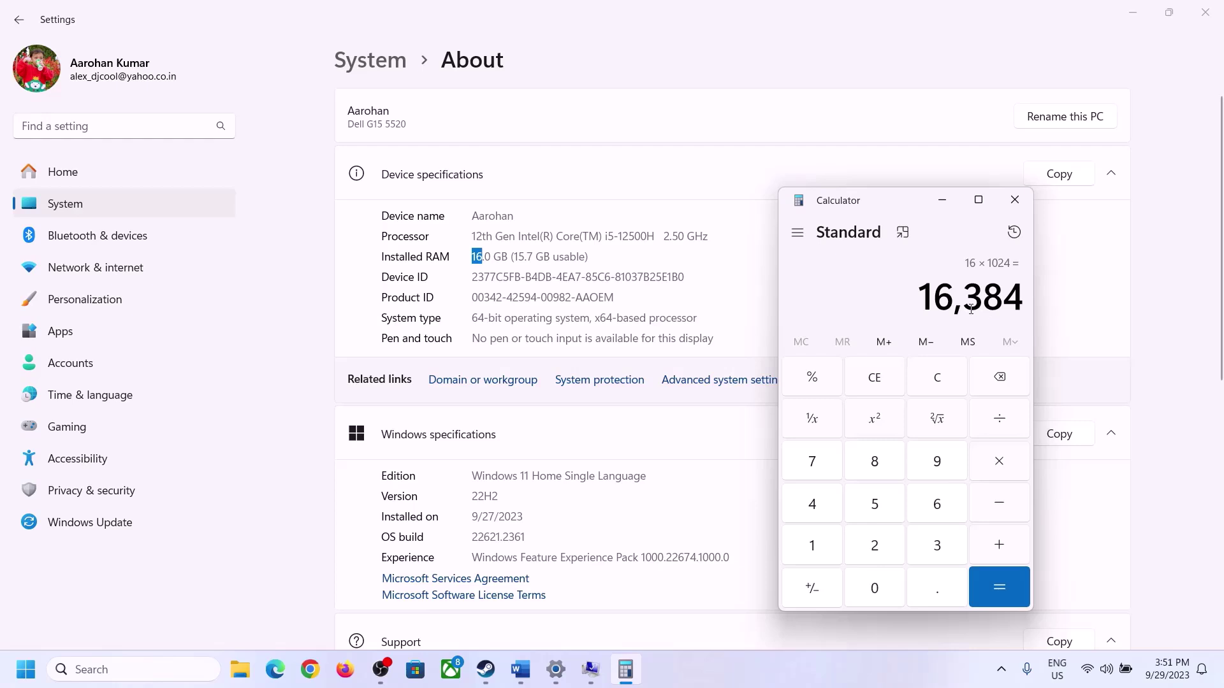
Multiply 16,384 by 3 to get the 49,152 MB maximum size.
left_click(520, 669)
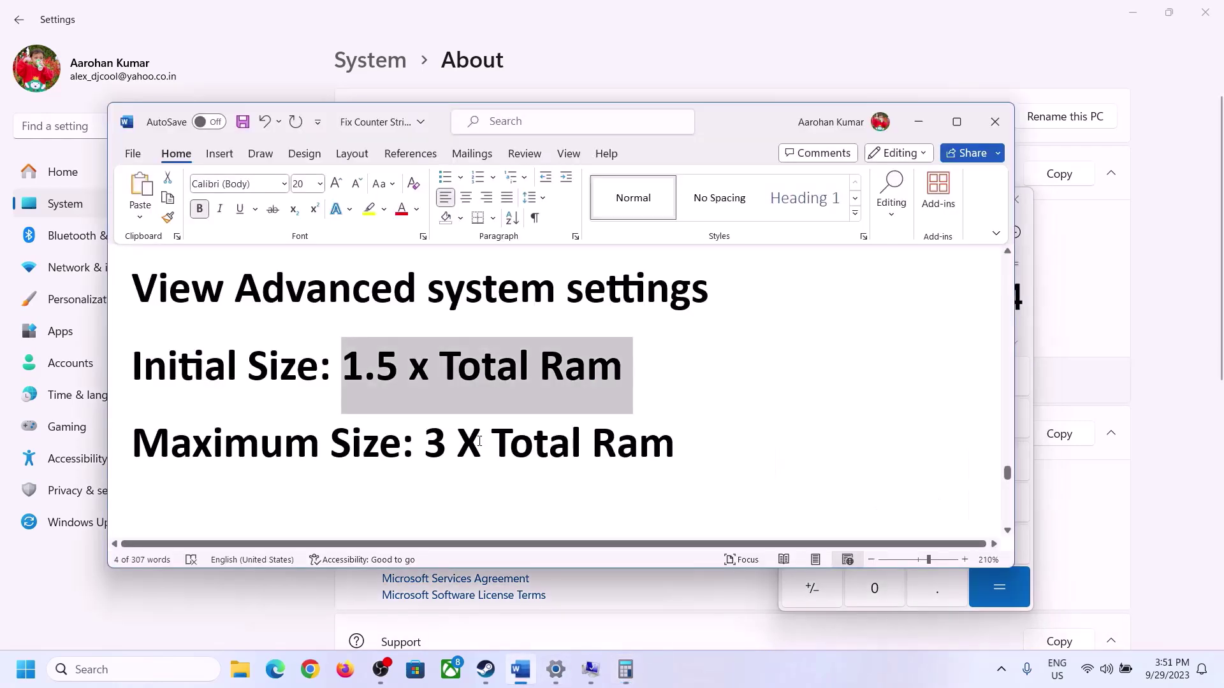
left_click(625, 669)
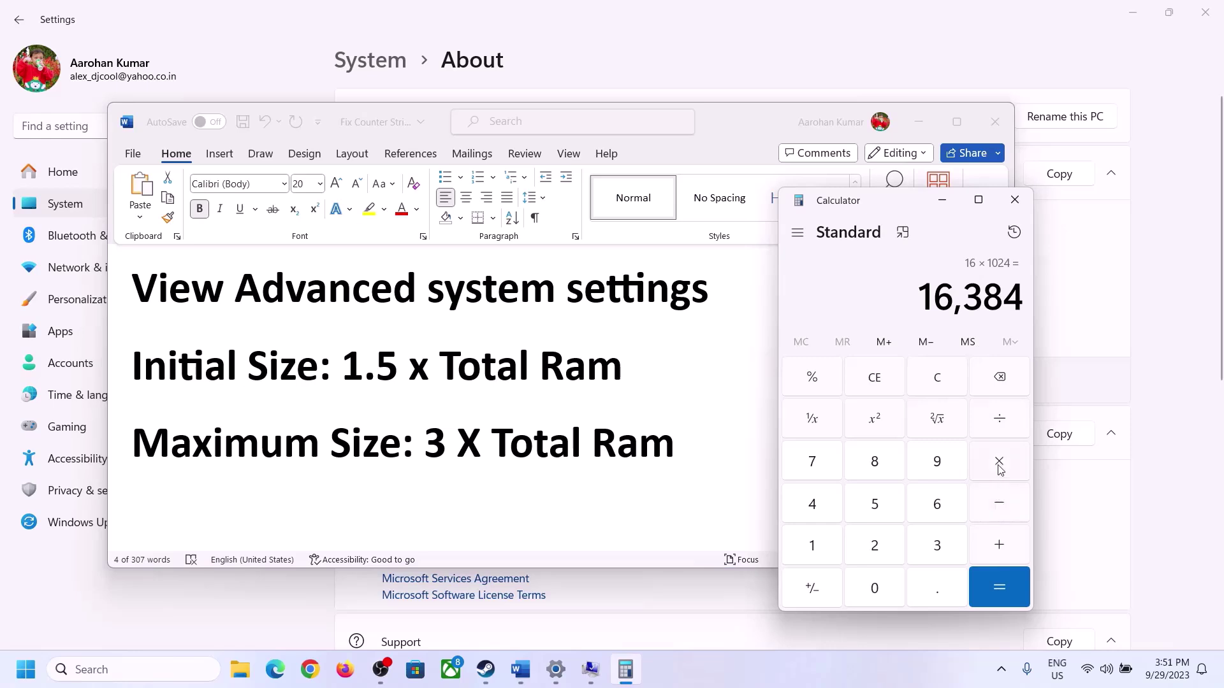
left_click(1000, 470)
left_click(936, 546)
left_click(1008, 584)
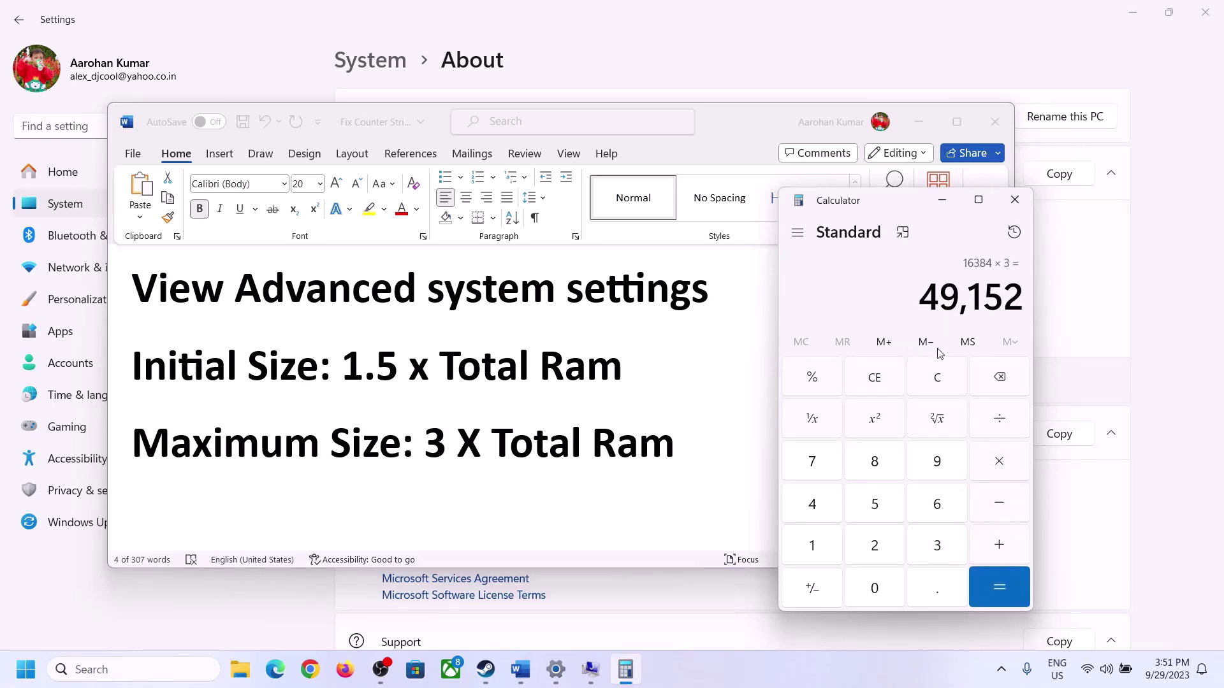
Enter 49152 as the maximum size and set drive C:'s paging file to 24576–49152 MB.
left_click(639, 552)
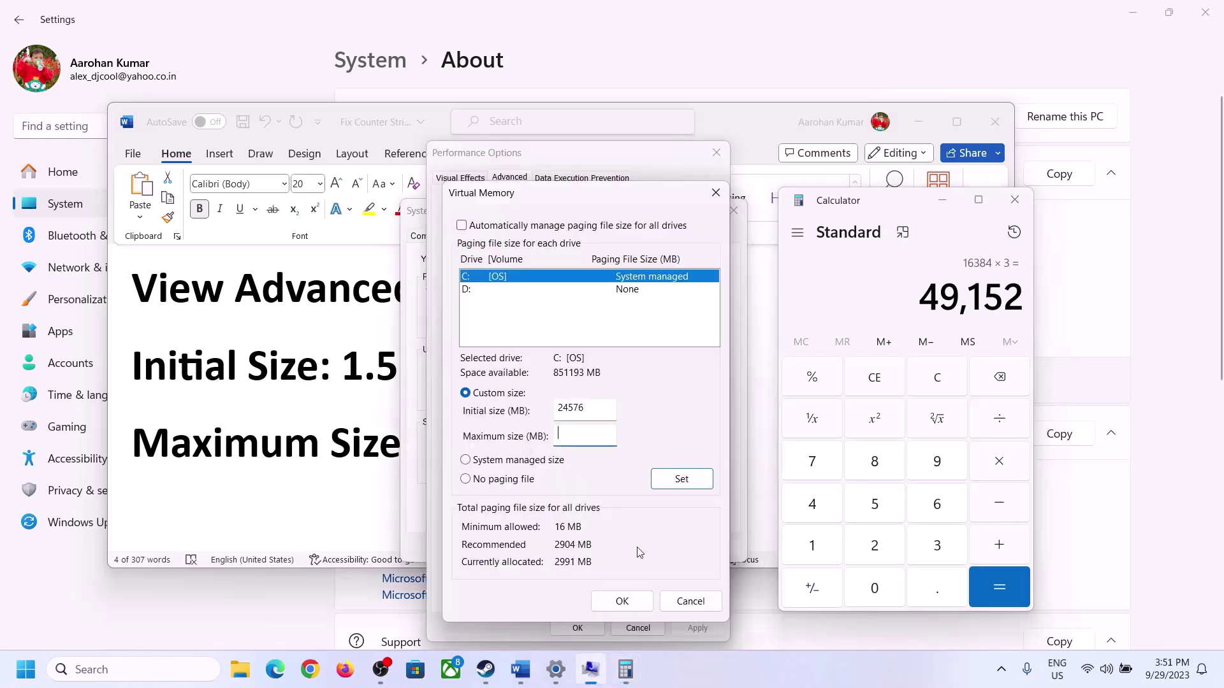
type("49152")
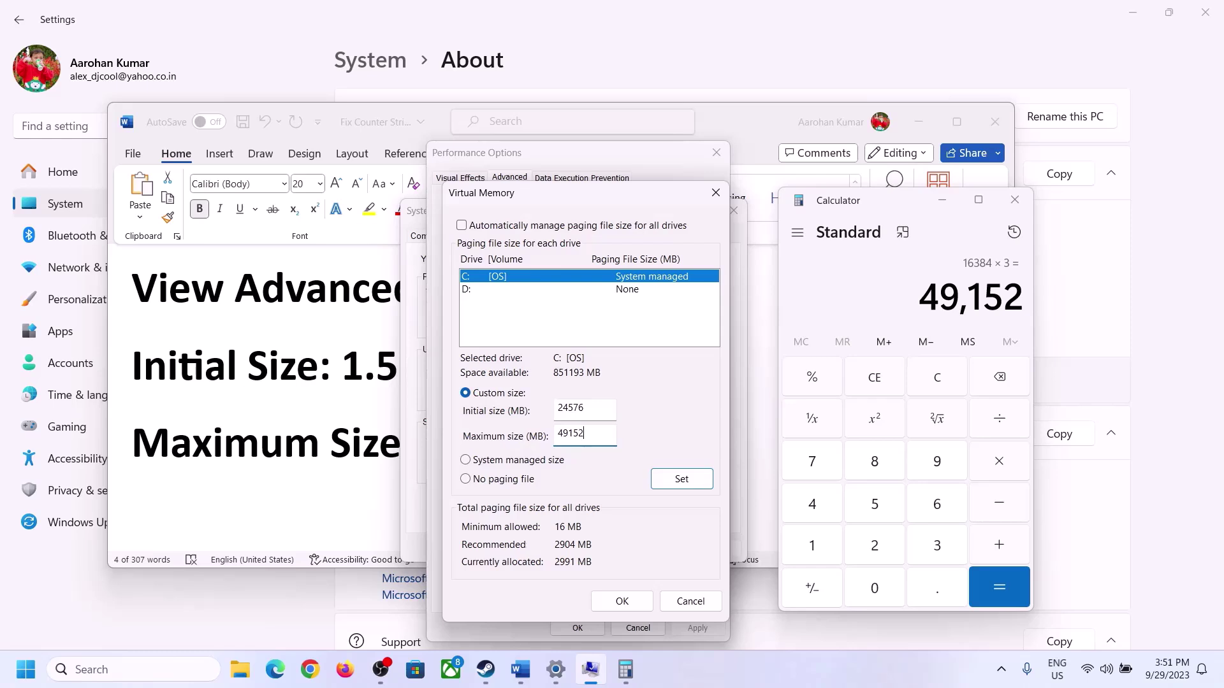
left_click(682, 481)
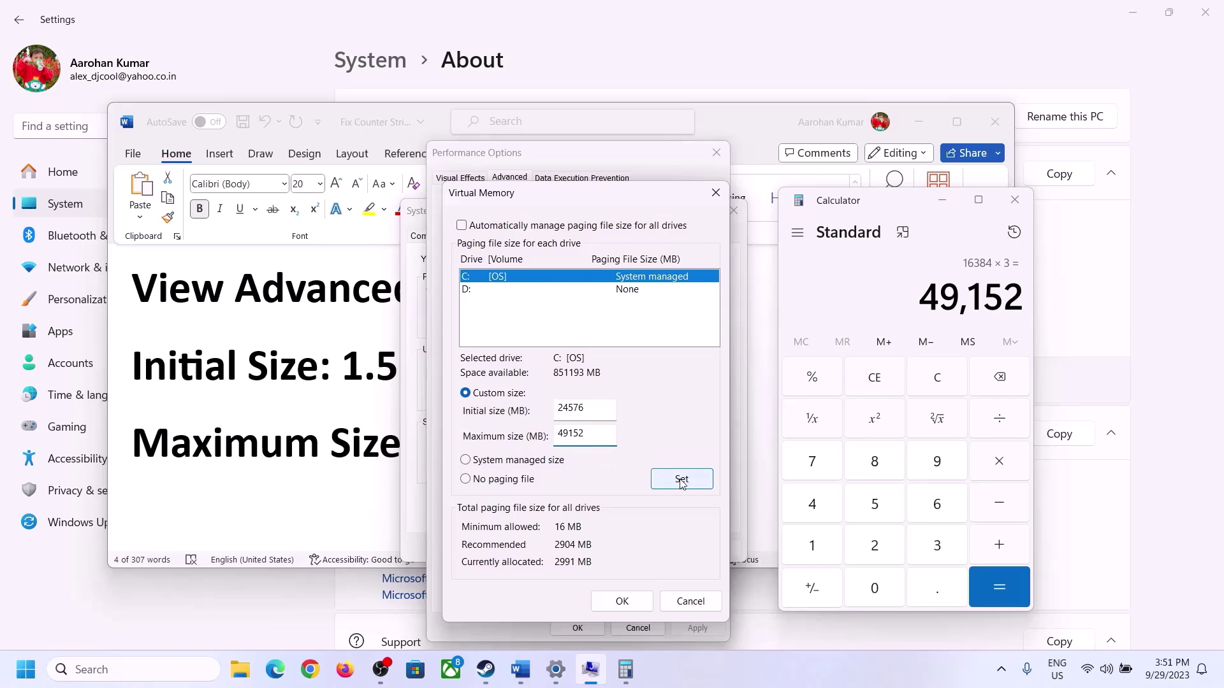
Confirm Virtual Memory, Performance Options and System Properties, and dismiss the restart notice without restarting.
left_click(622, 602)
left_click(760, 395)
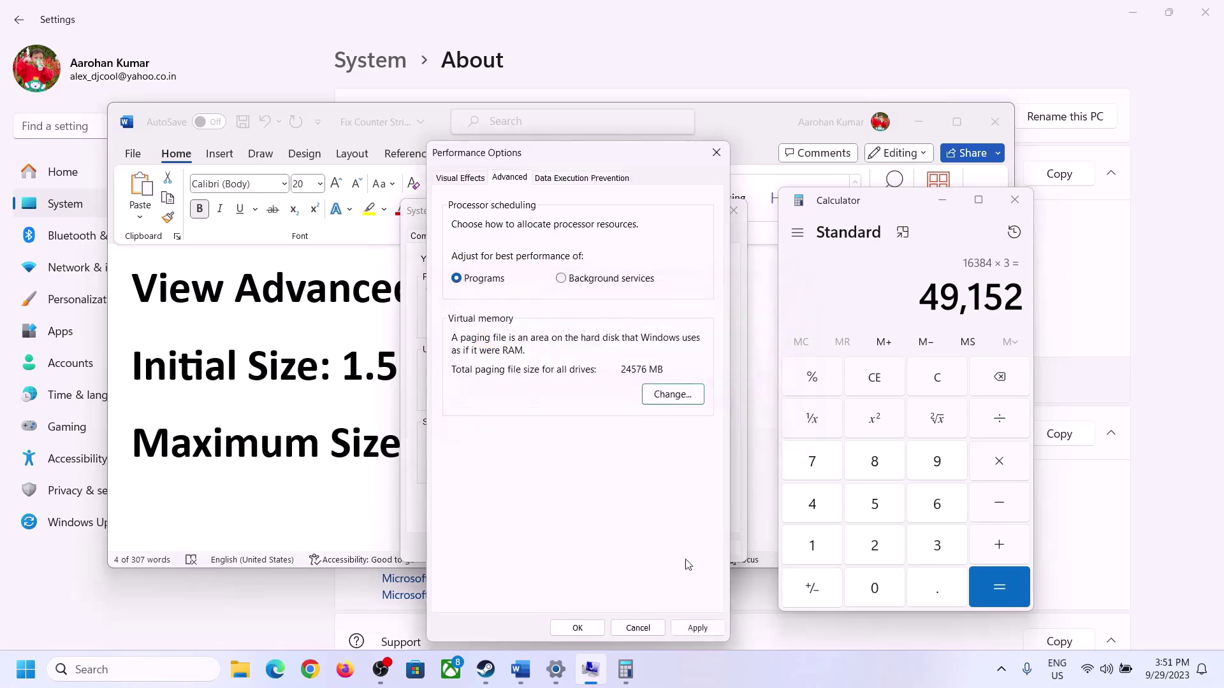
left_click(578, 627)
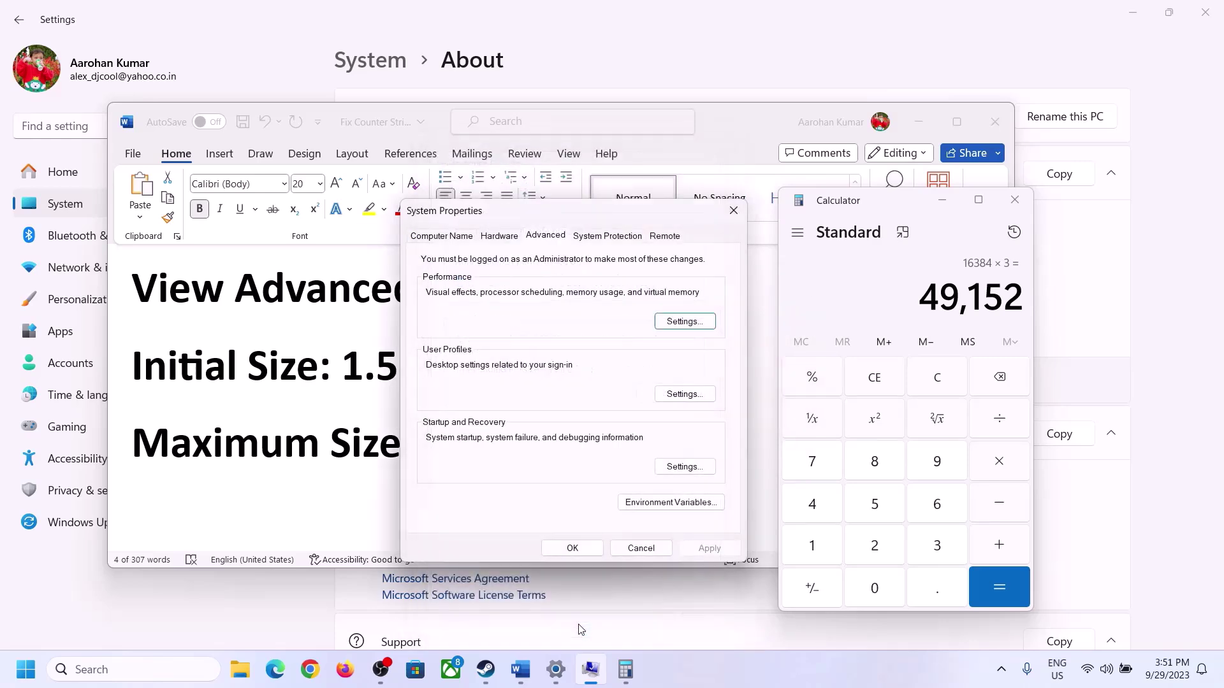
left_click(583, 547)
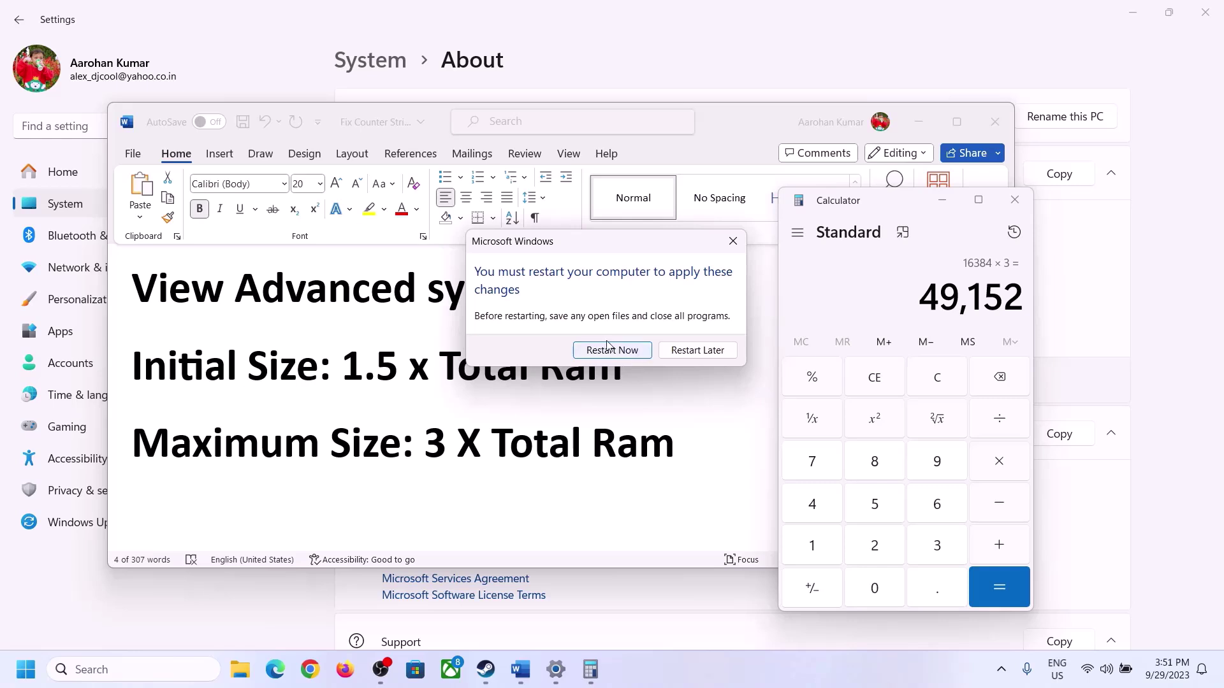
left_click(732, 241)
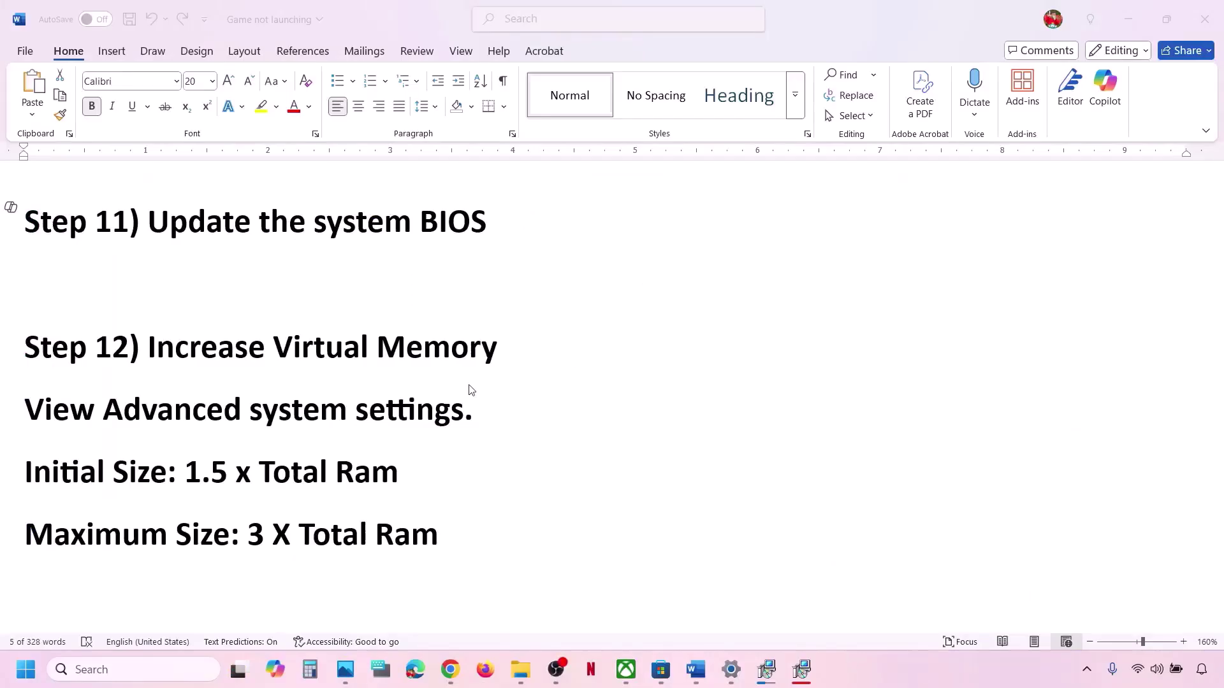
Set the Step 13 LocalCache path line to 12 pt, then show This PC in File Explorer.
scroll(451, 388, "down", 5)
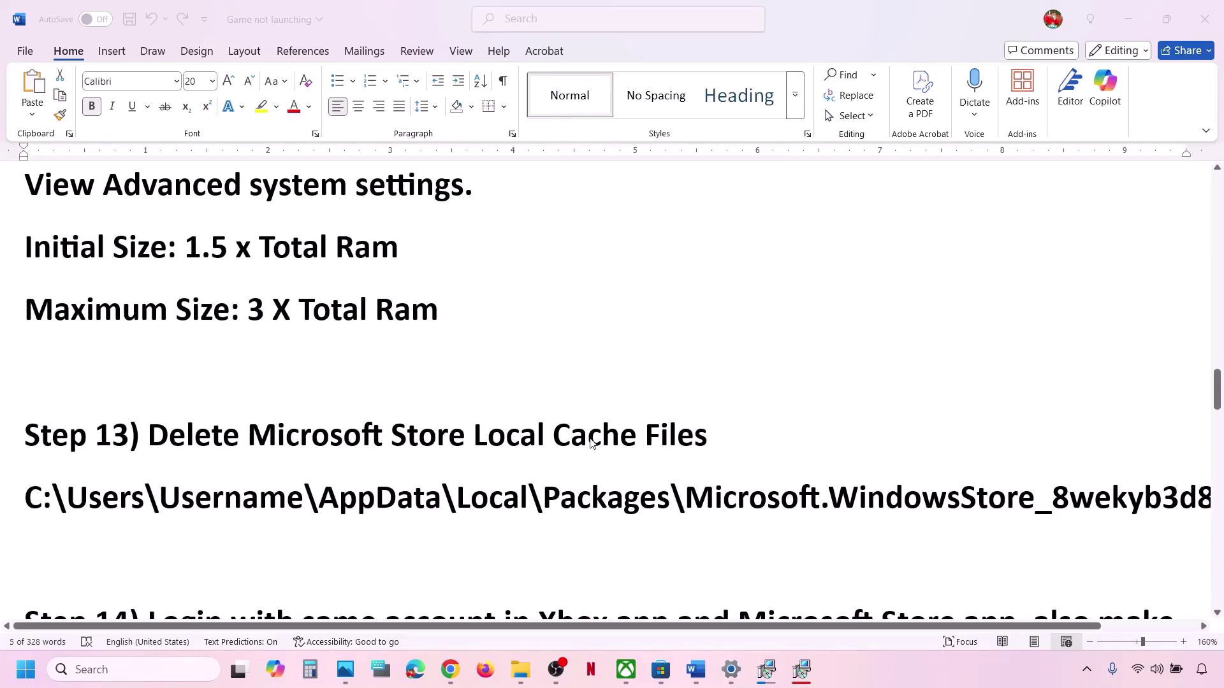
triple_click(640, 491)
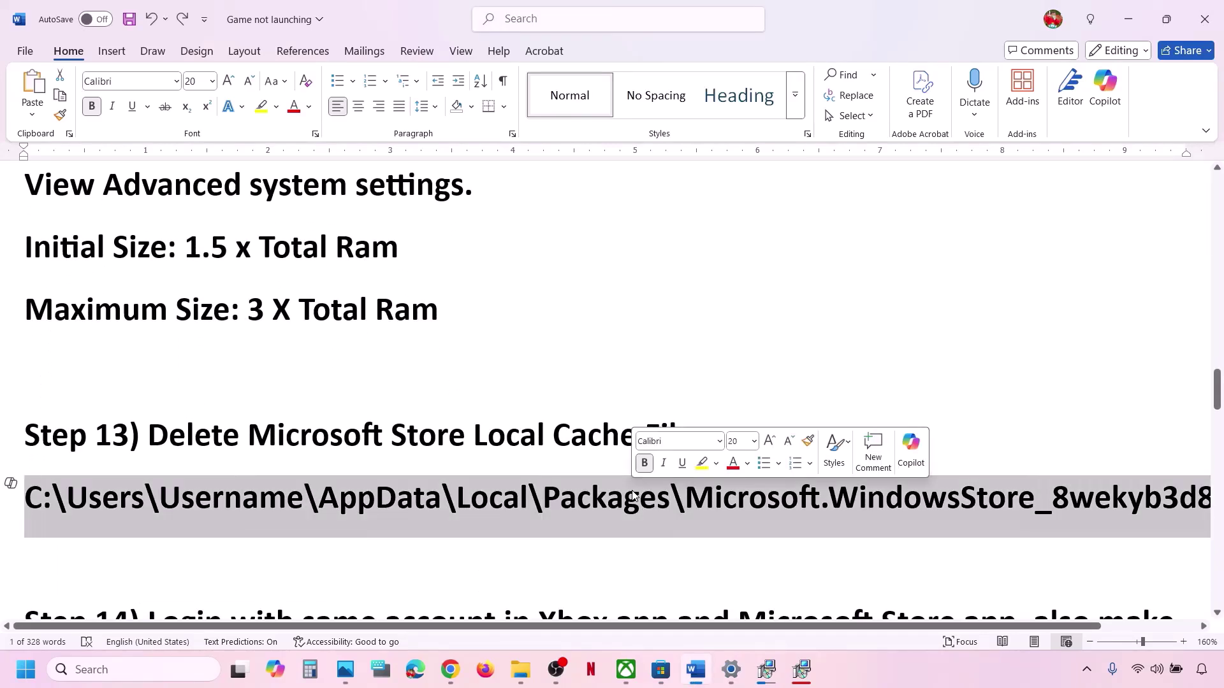
left_click(213, 81)
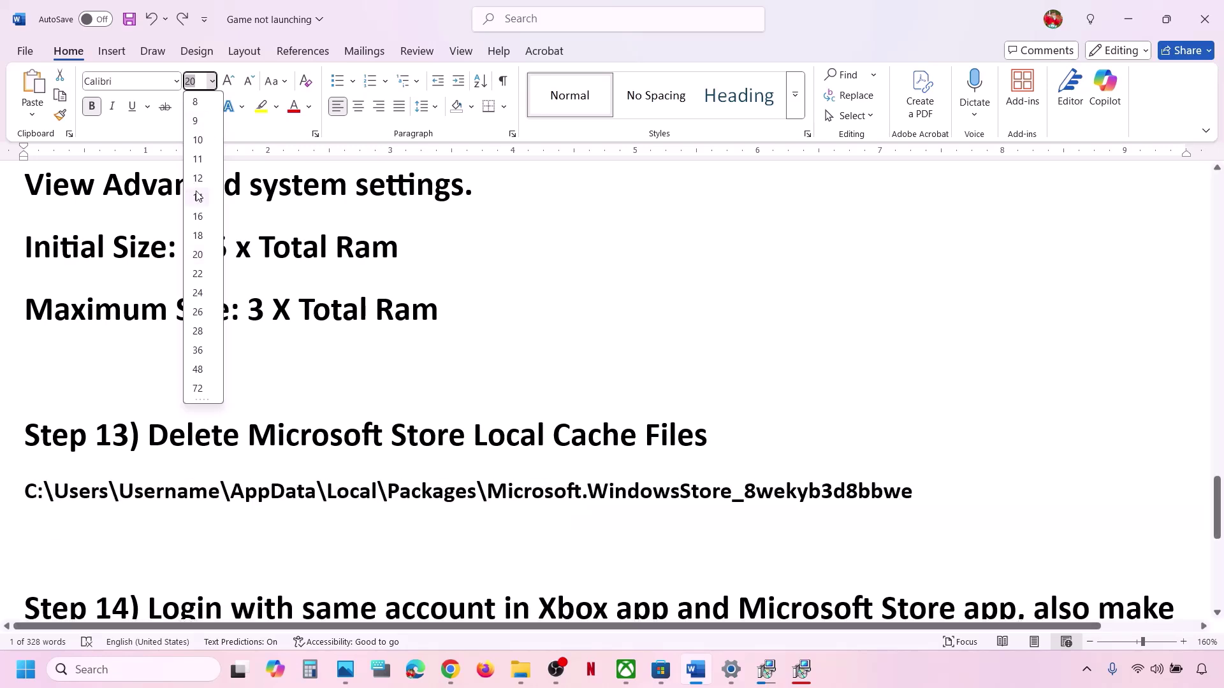
key("Return")
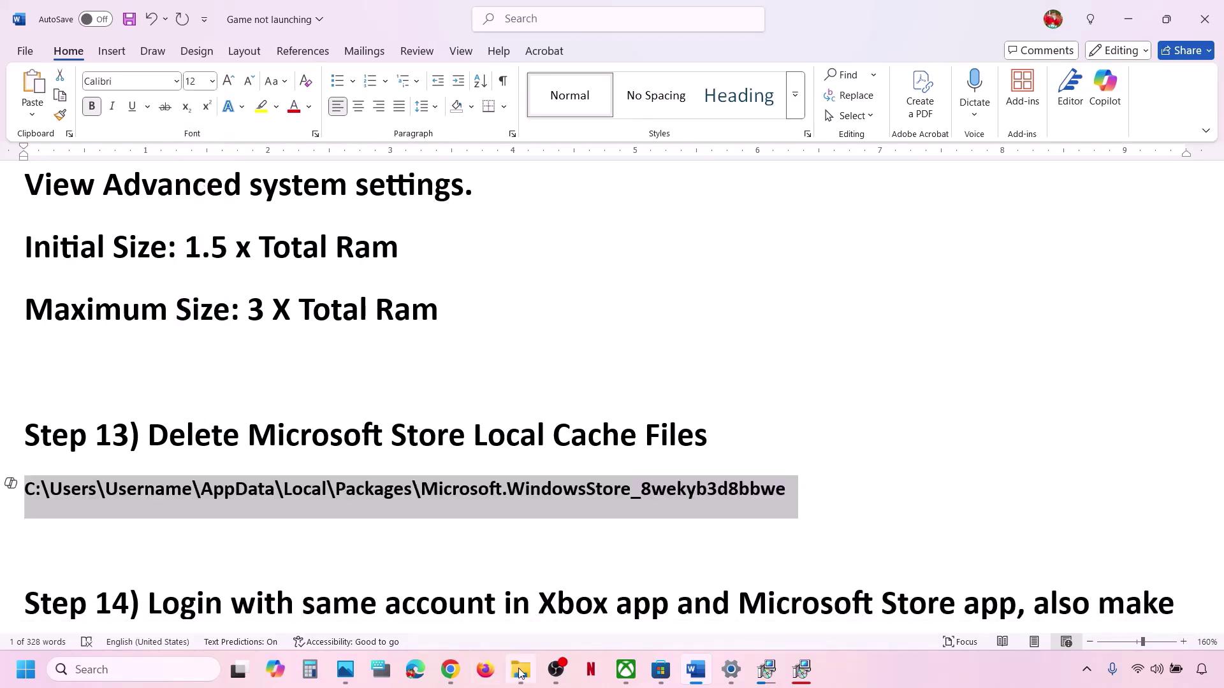
left_click(521, 669)
left_click(75, 354)
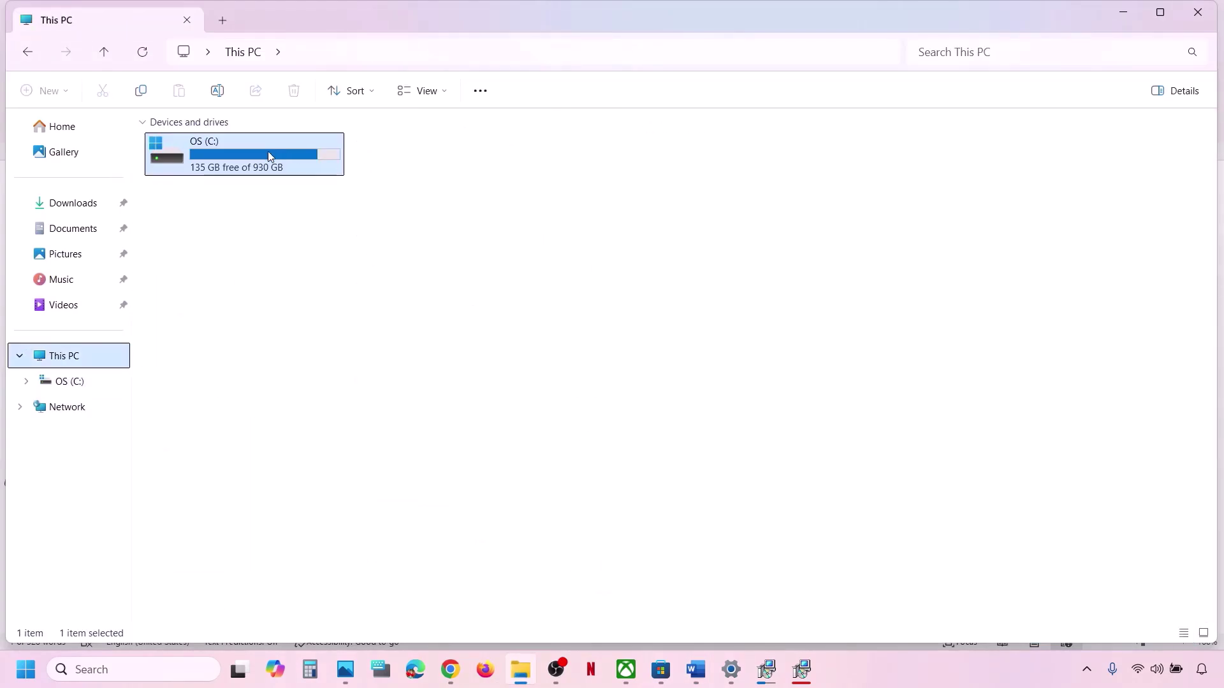
Navigate from drive C: through Users, the profile, AppData and Local into Packages.
double_click(267, 153)
scroll(202, 502, "down", 2)
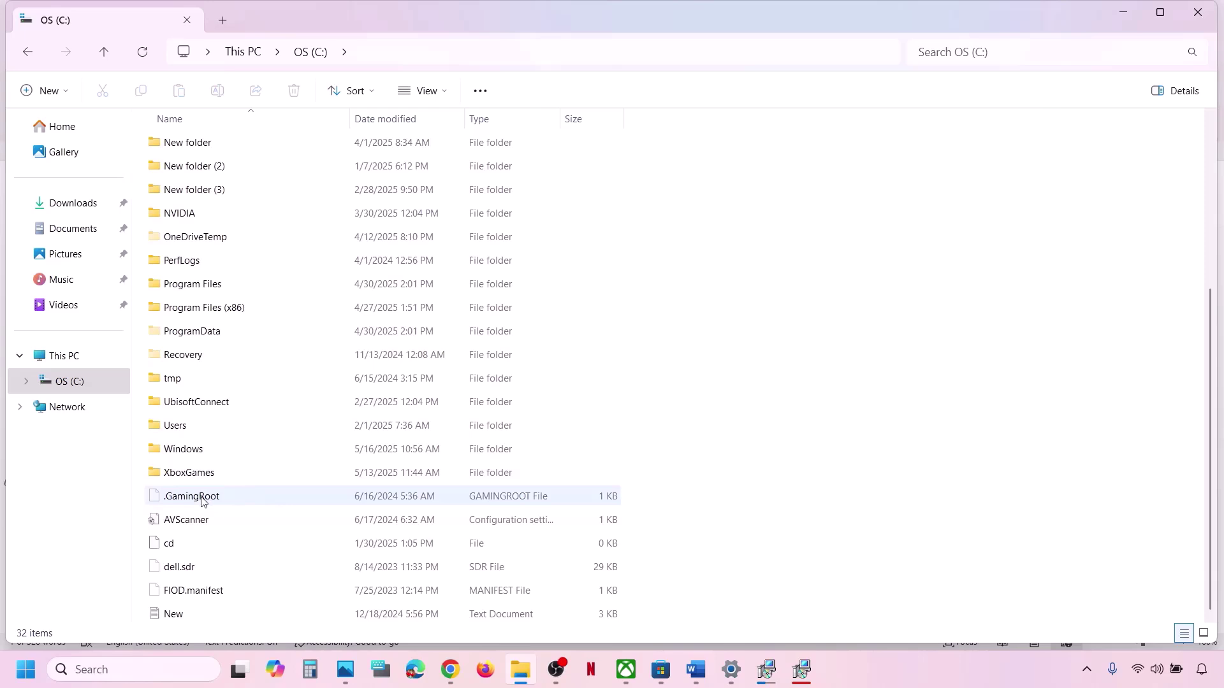
double_click(177, 425)
double_click(199, 151)
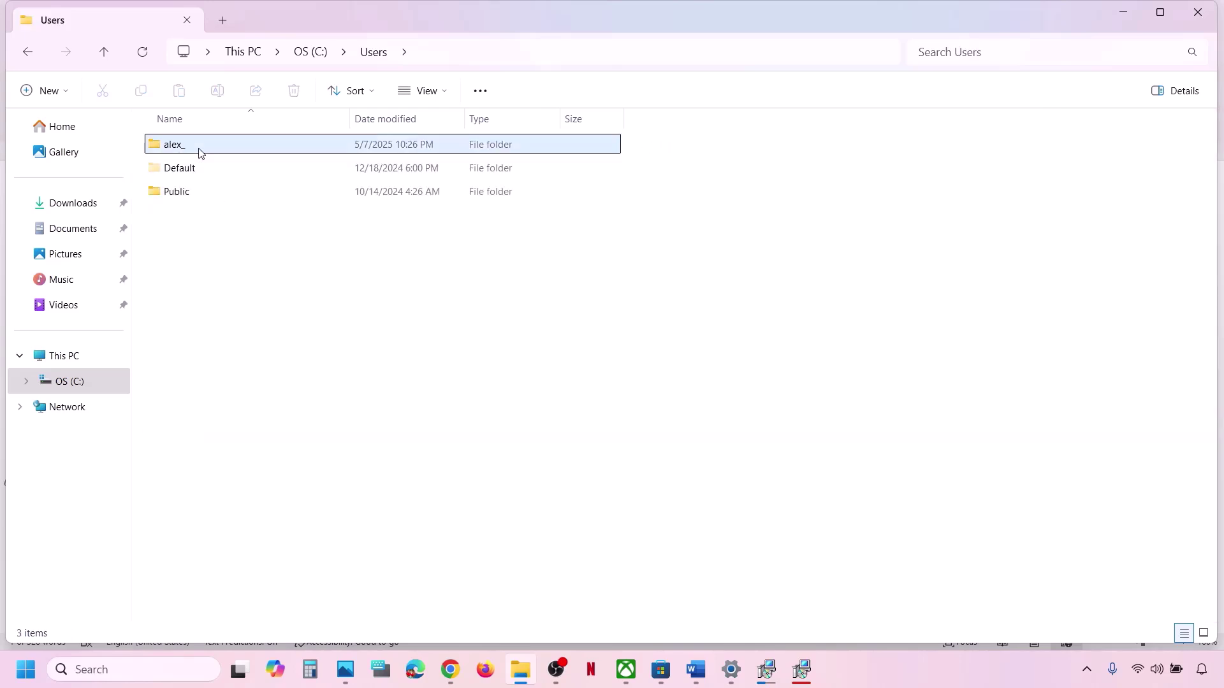
left_click(205, 314)
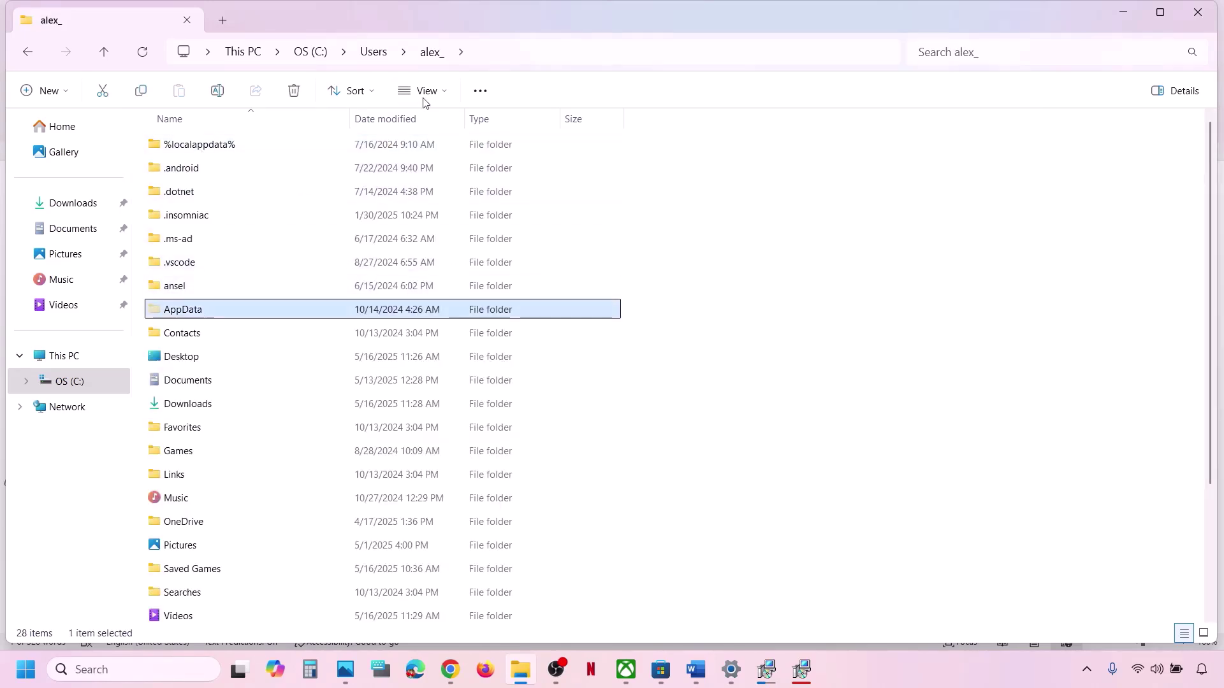
left_click(445, 93)
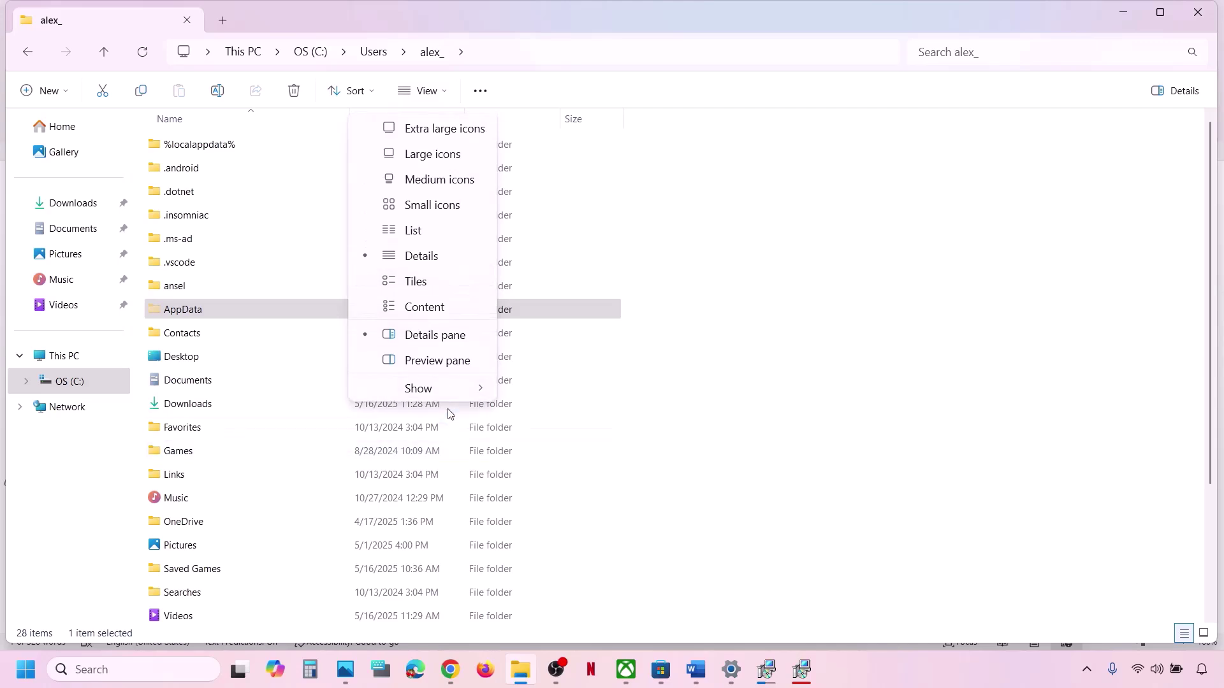
mouse_move(442, 394)
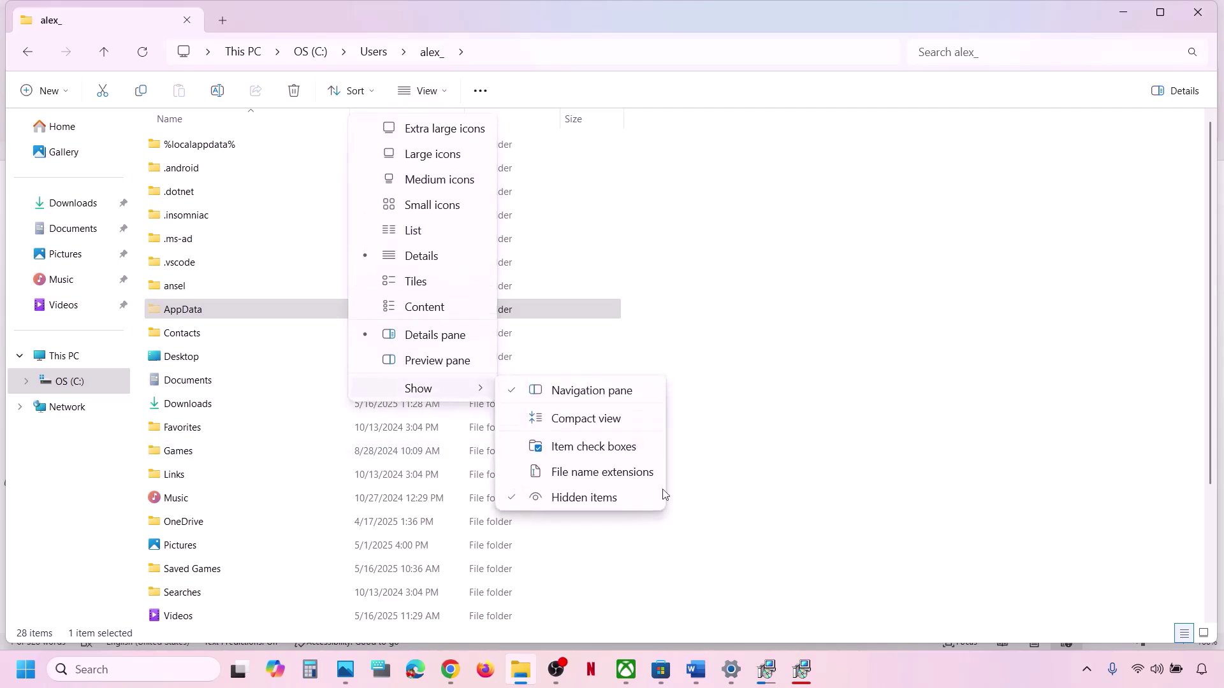
left_click(180, 311)
double_click(180, 311)
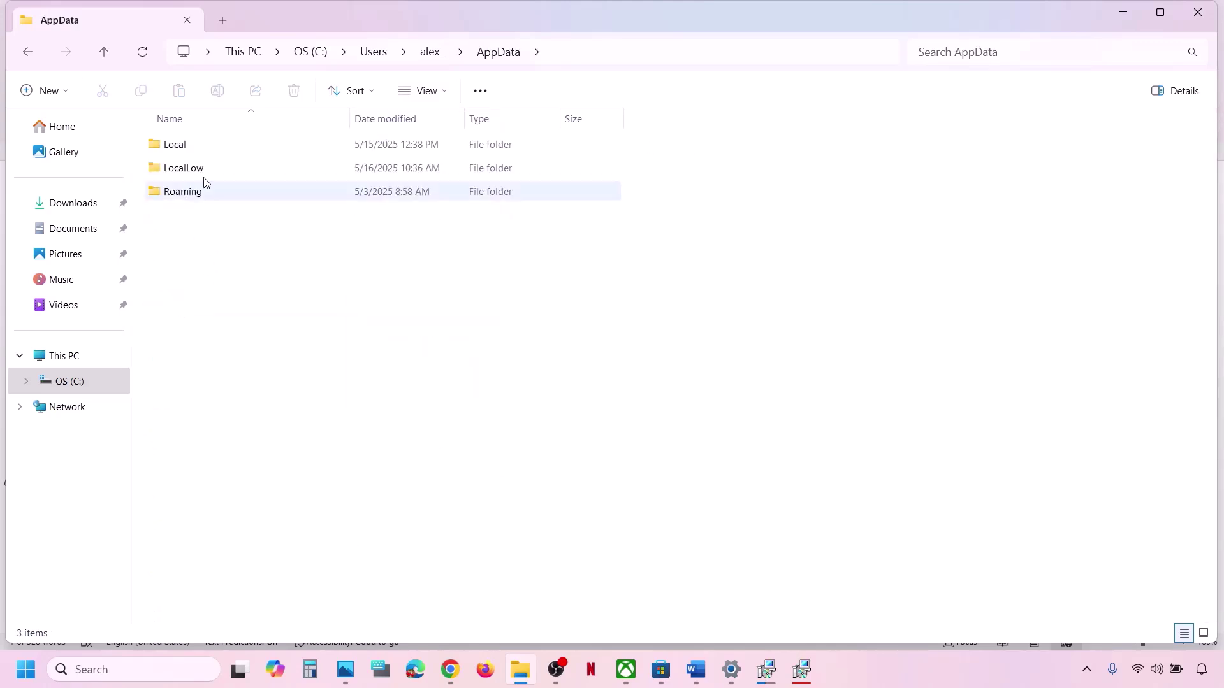
double_click(183, 148)
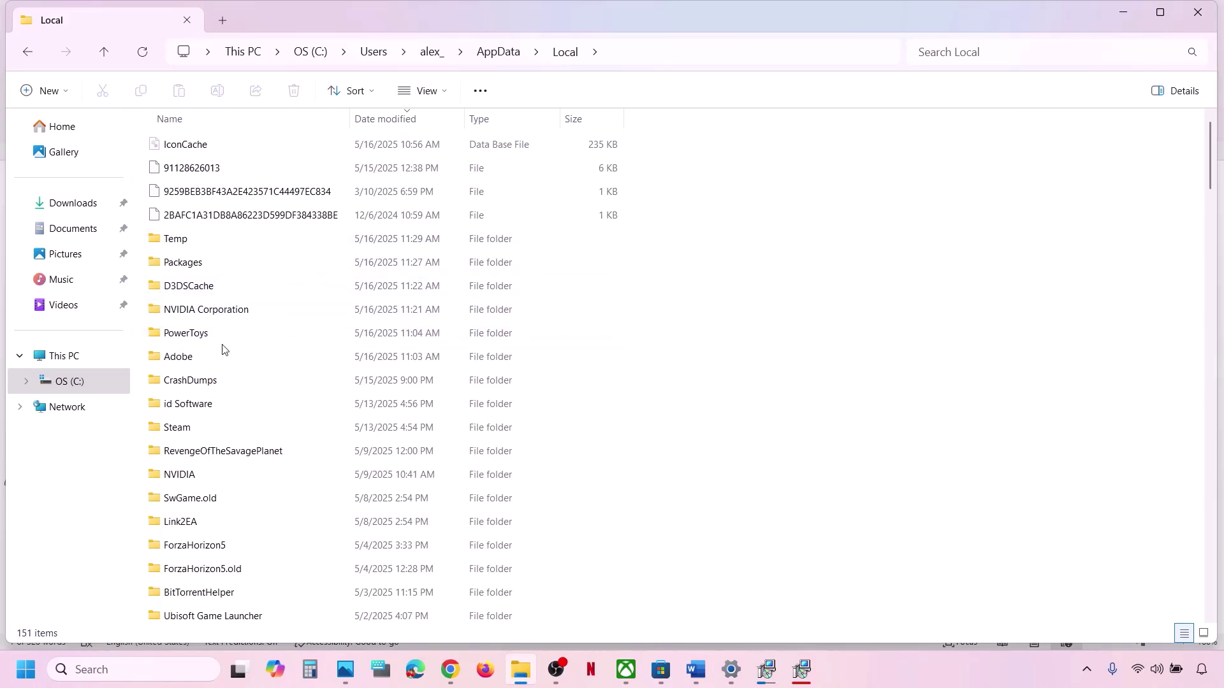
left_click(193, 259)
double_click(250, 268)
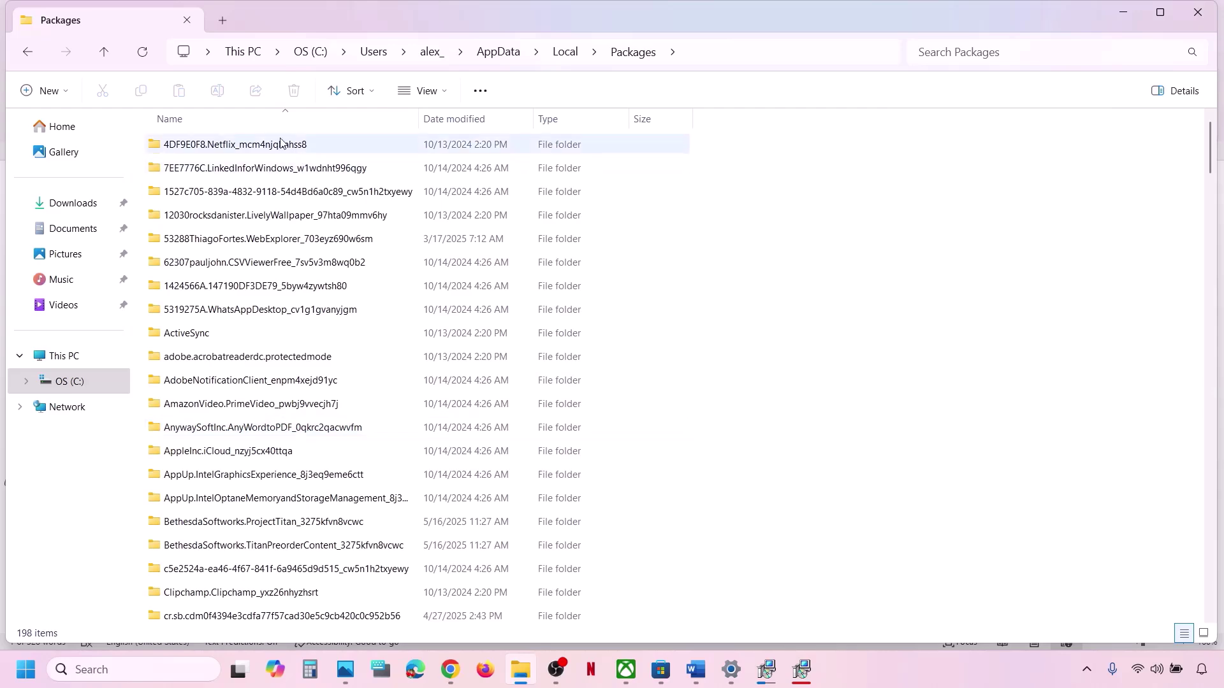
Sort the Packages folder by name in reverse order and scroll through the list.
left_click(265, 120)
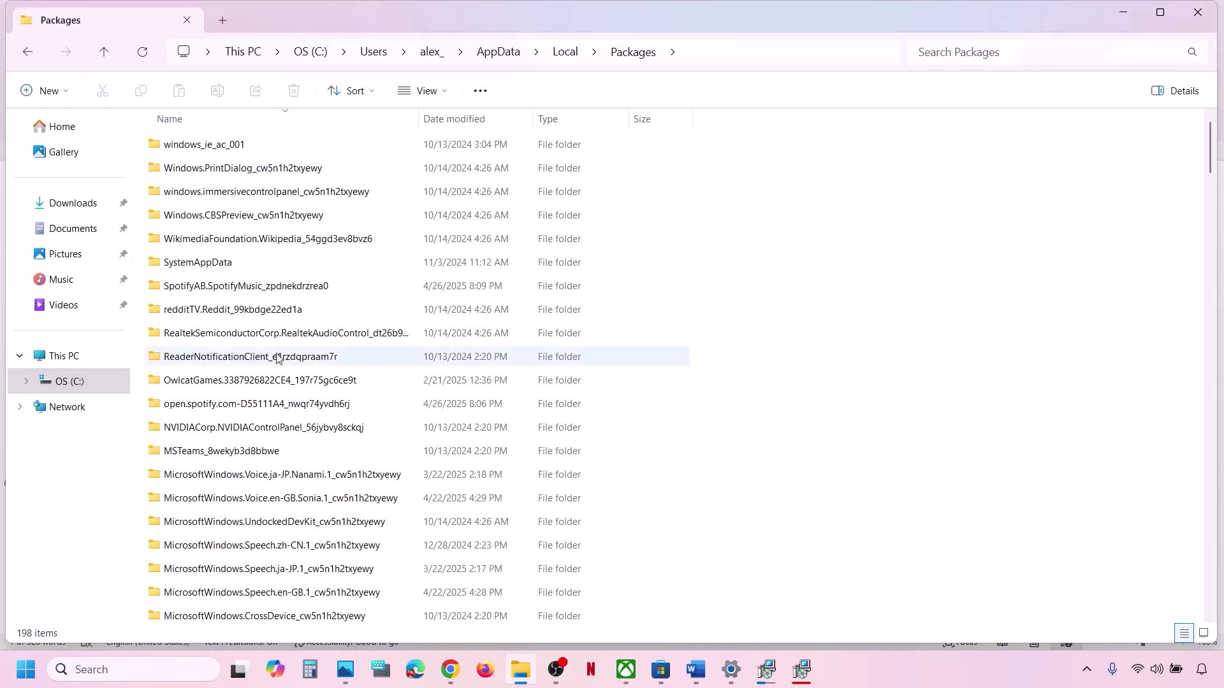
scroll(277, 358, "down", 12)
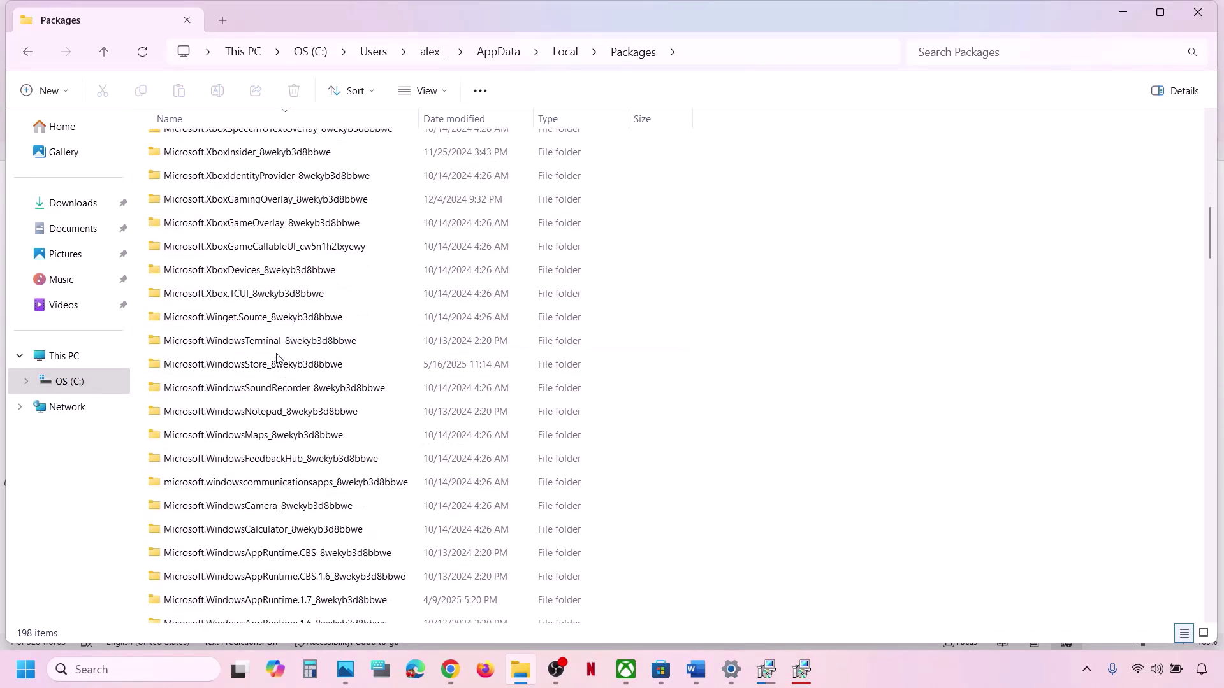
scroll(277, 358, "down", 11)
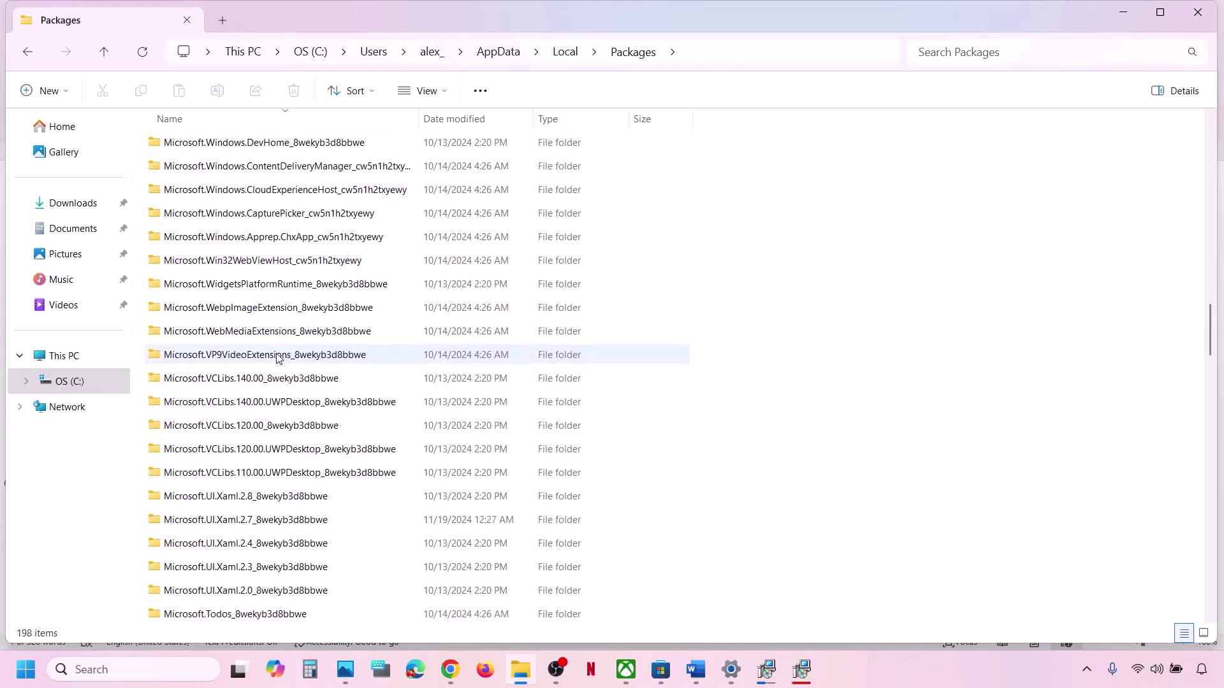
scroll(277, 359, "down", 4)
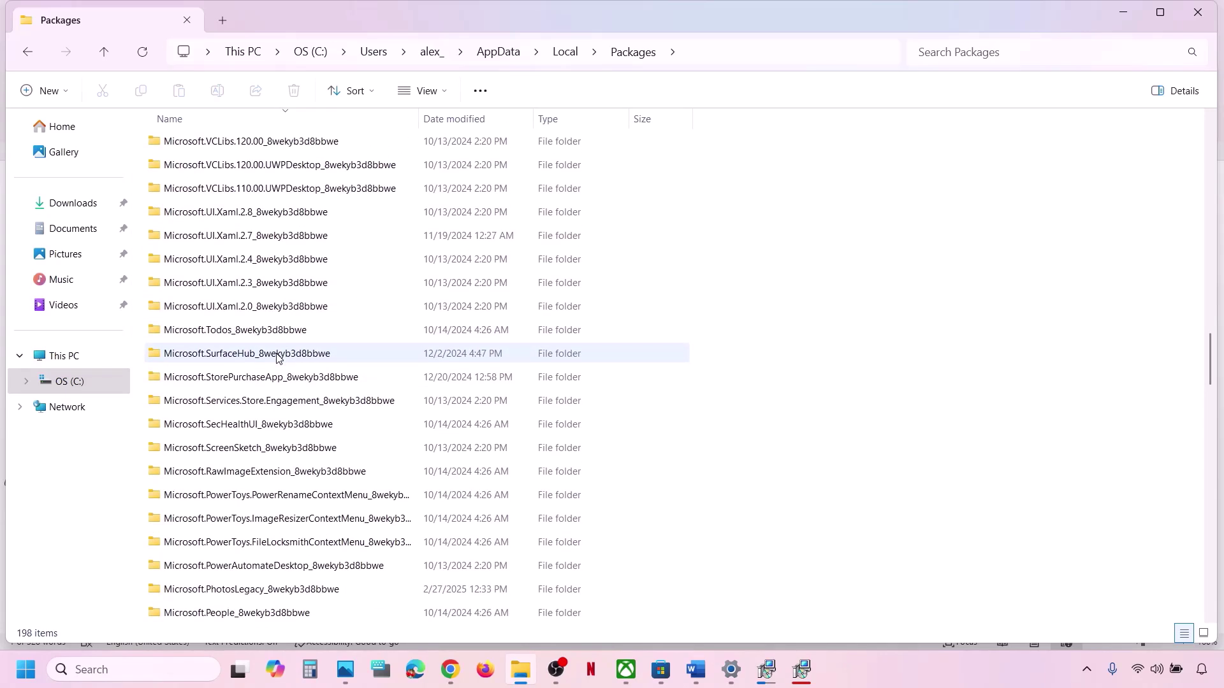
scroll(277, 358, "down", 10)
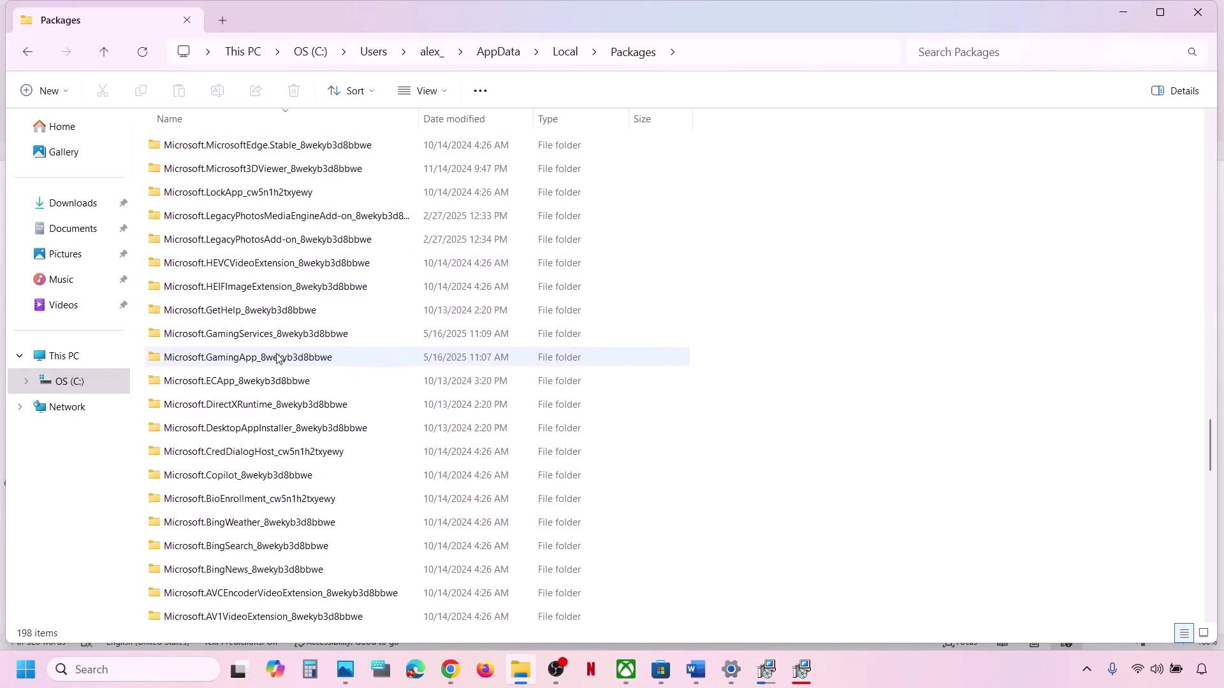
scroll(276, 358, "down", 5)
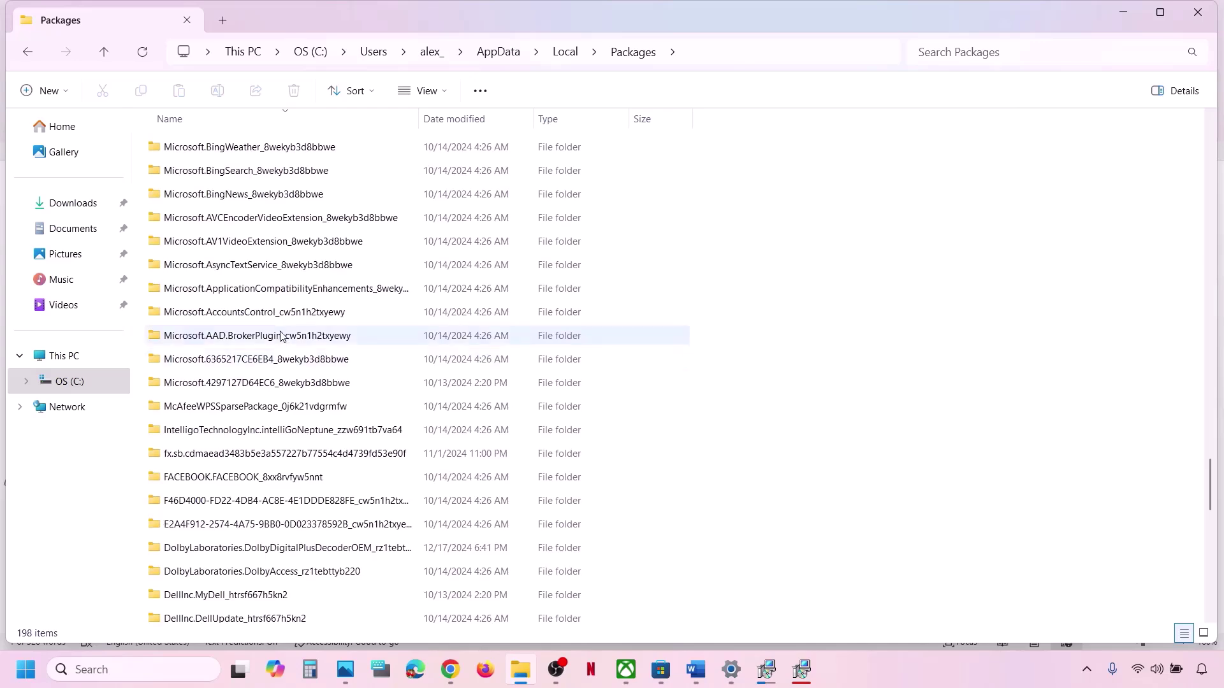
scroll(277, 497, "up", 4)
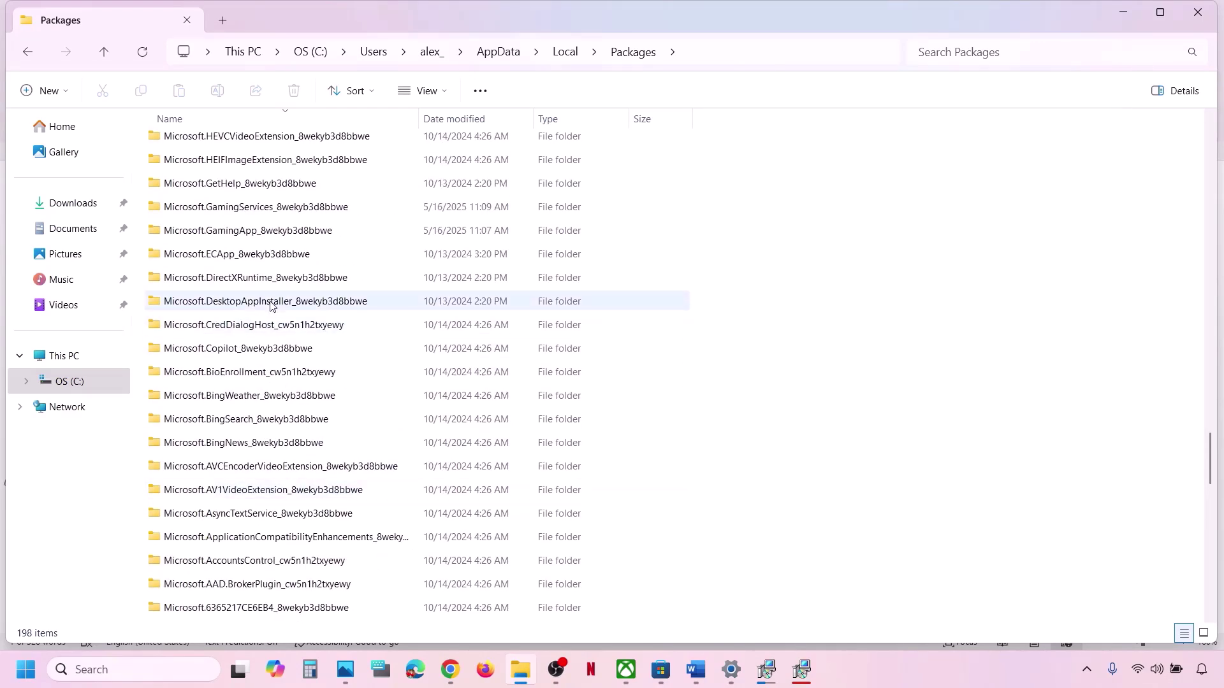
scroll(271, 306, "up", 5)
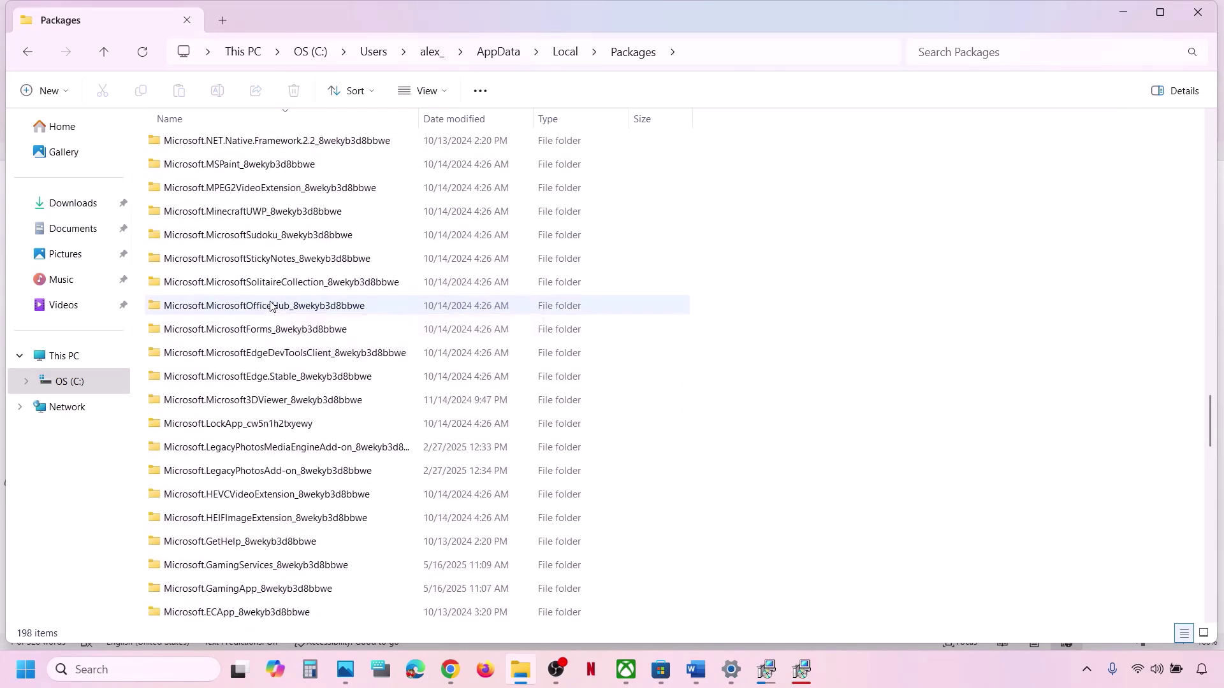
scroll(271, 306, "down", 15)
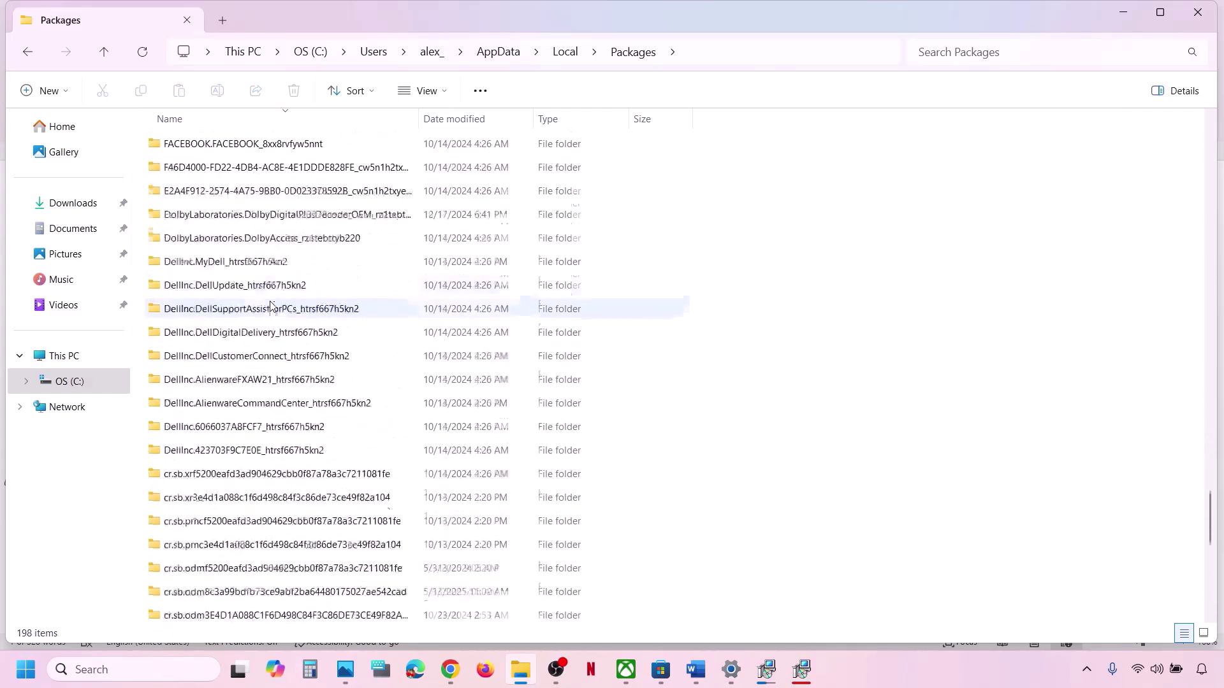
scroll(271, 308, "down", 5)
scroll(271, 307, "up", 3)
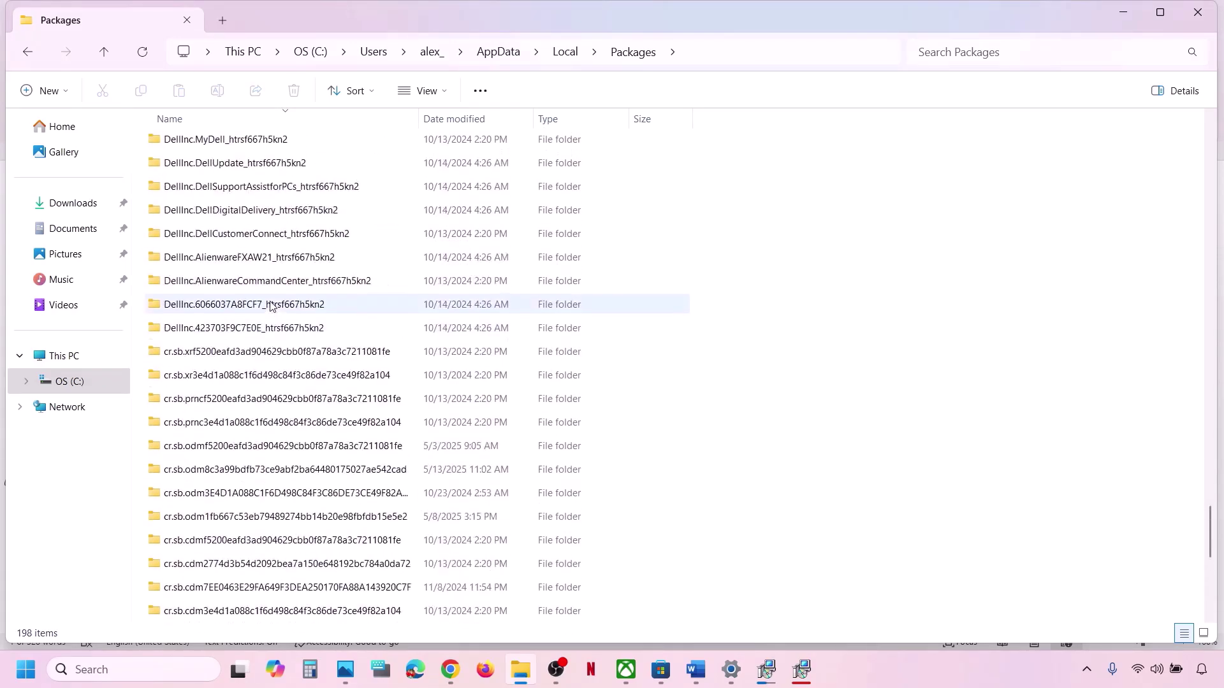
Re-sort the packages A to Z and scroll down to Microsoft.WindowsStore_8wekyb3d8bbwe.
left_click(284, 116)
scroll(288, 411, "down", 7)
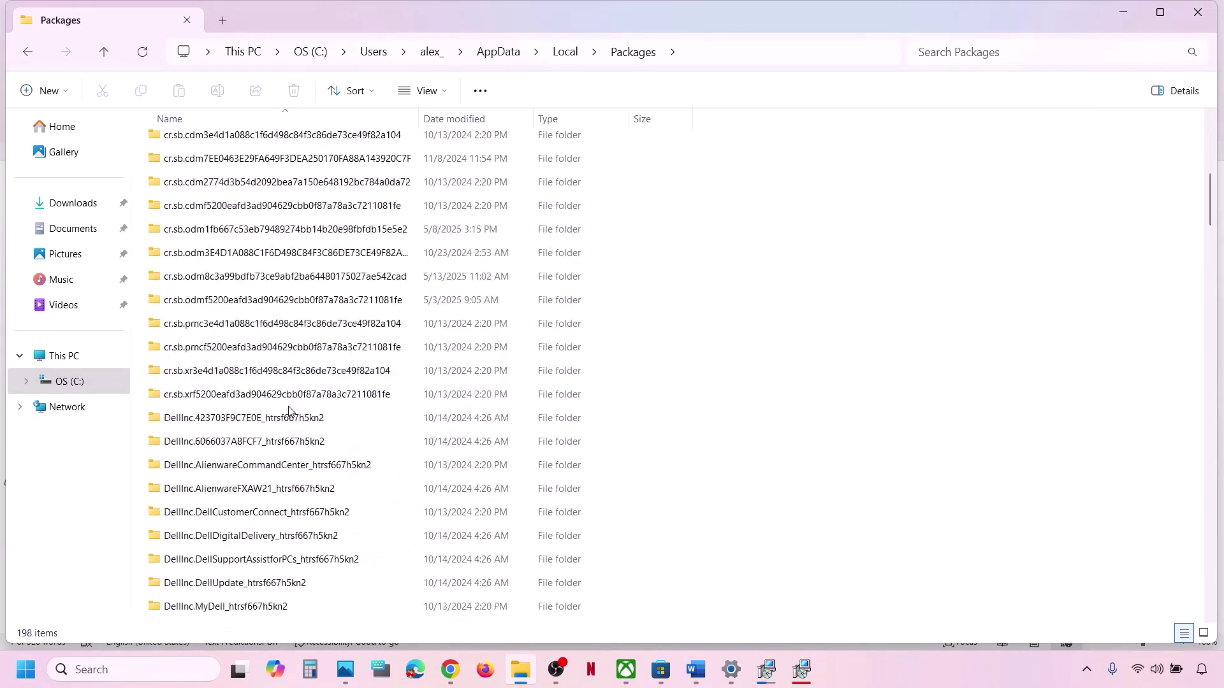
scroll(288, 411, "down", 20)
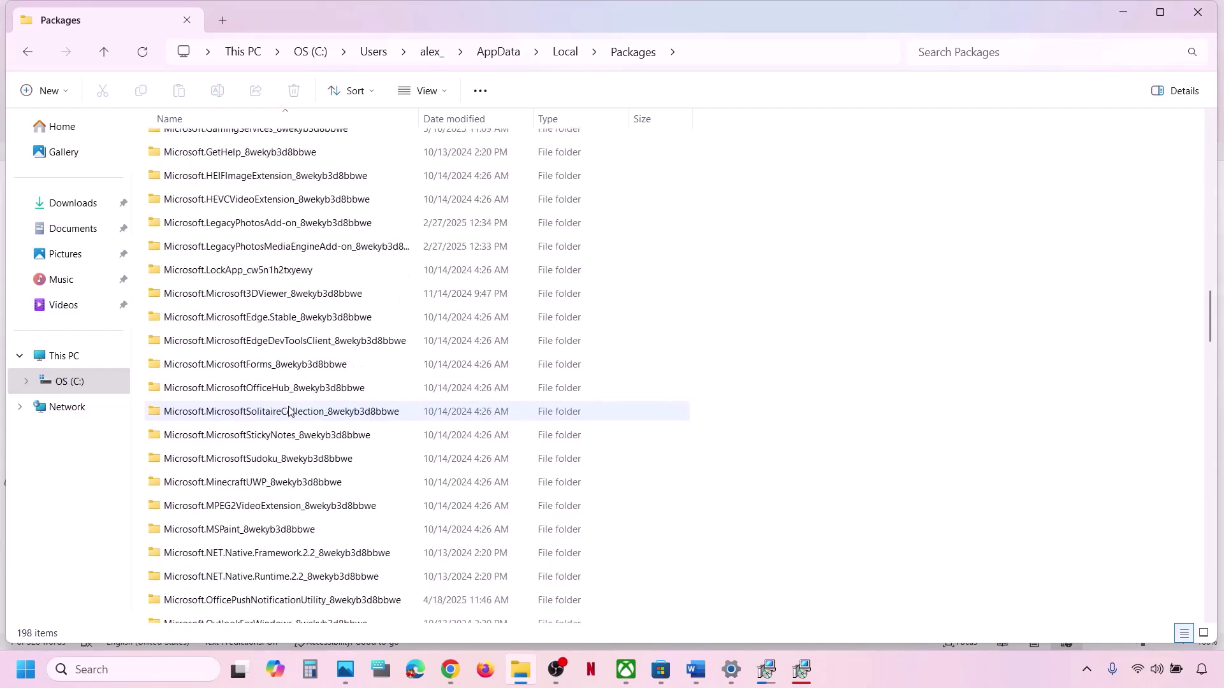
scroll(288, 411, "down", 10)
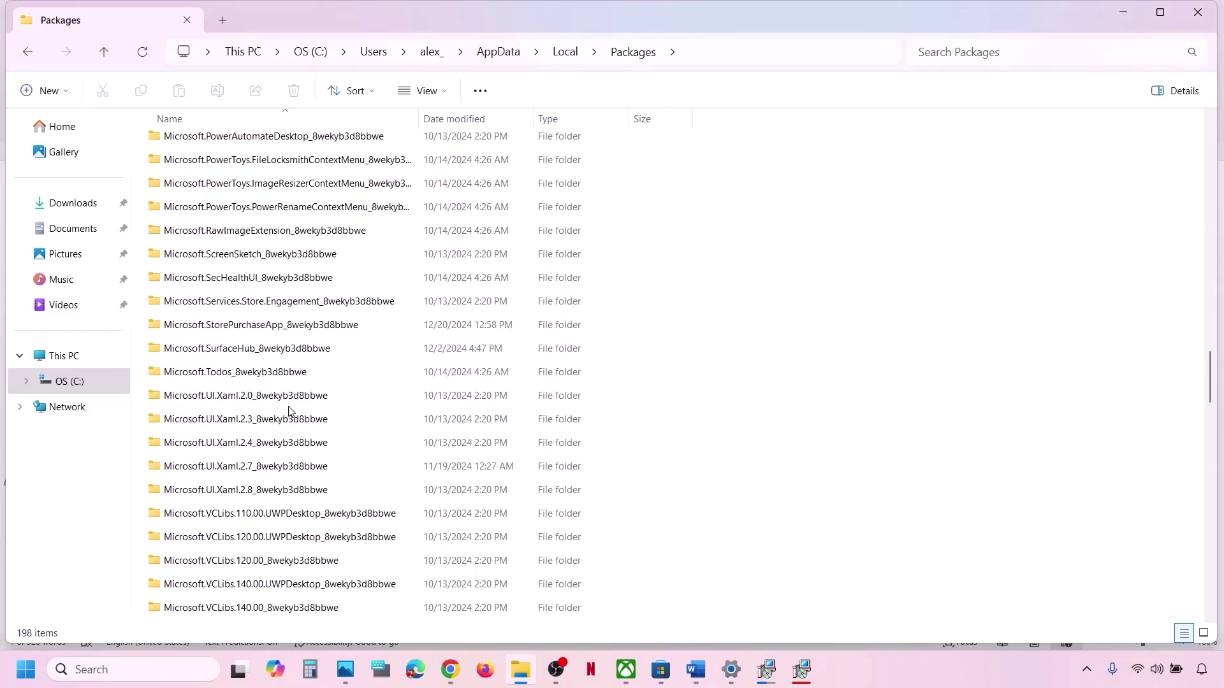
scroll(288, 412, "down", 15)
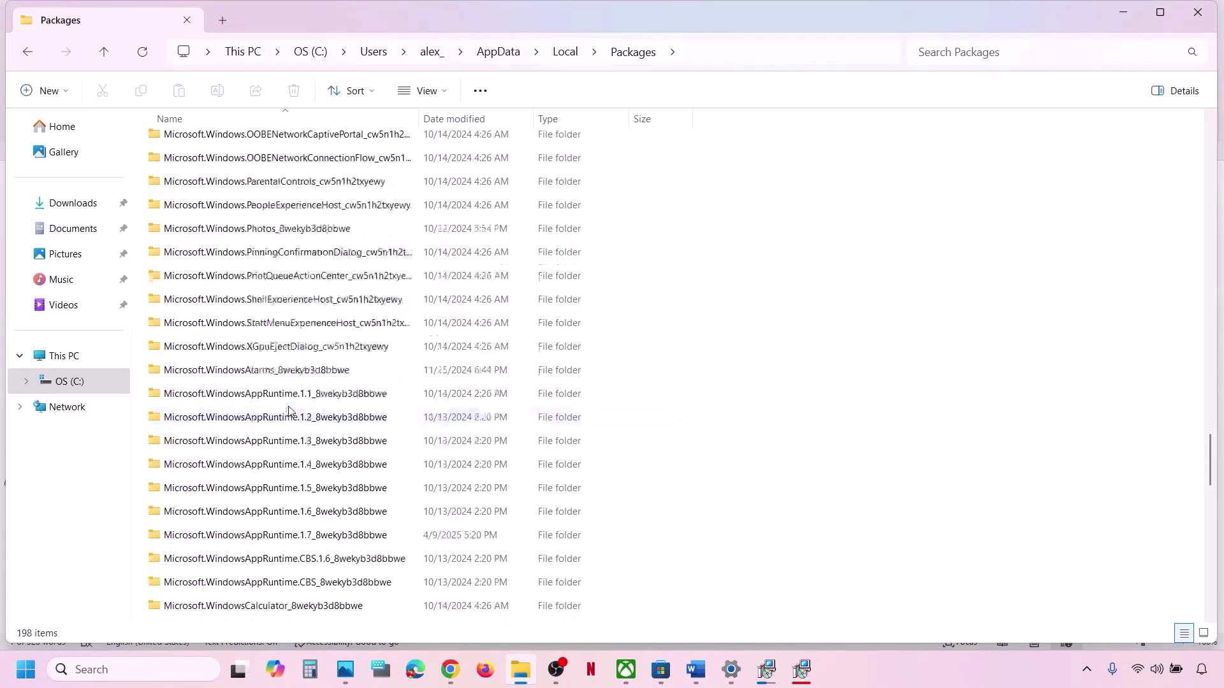
scroll(288, 411, "down", 5)
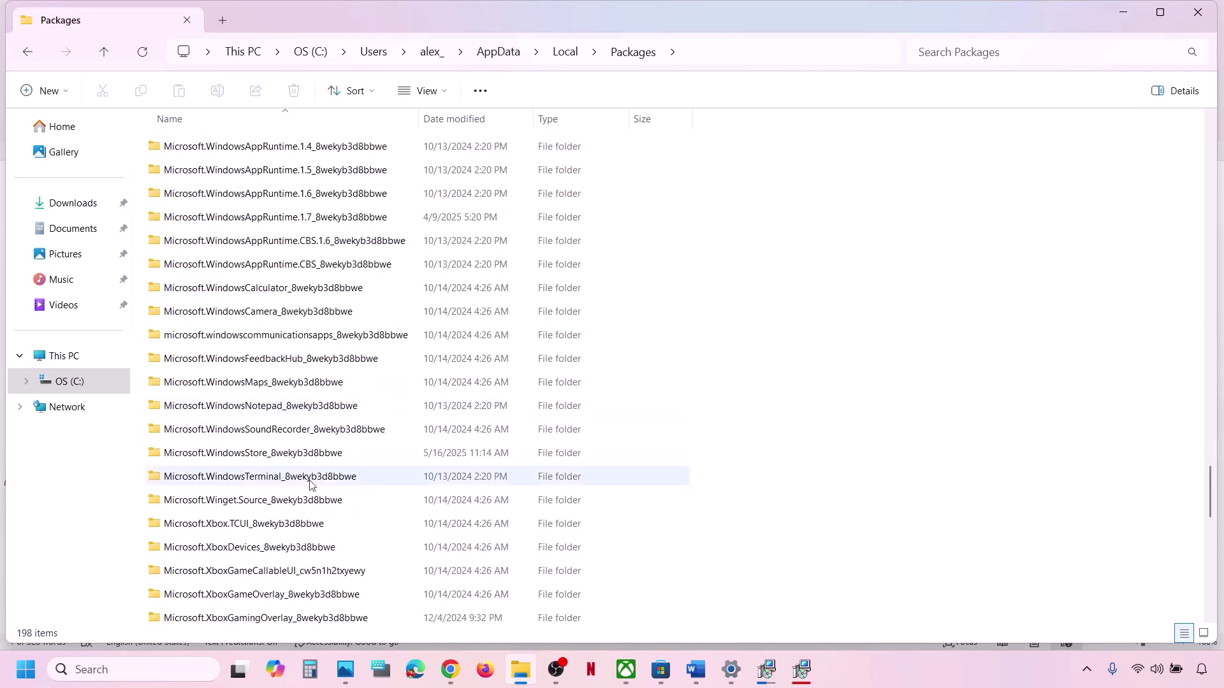
Open Microsoft.WindowsStore_8wekyb3d8bbwe and delete its LocalCache folder from the right-click menu.
left_click(262, 459)
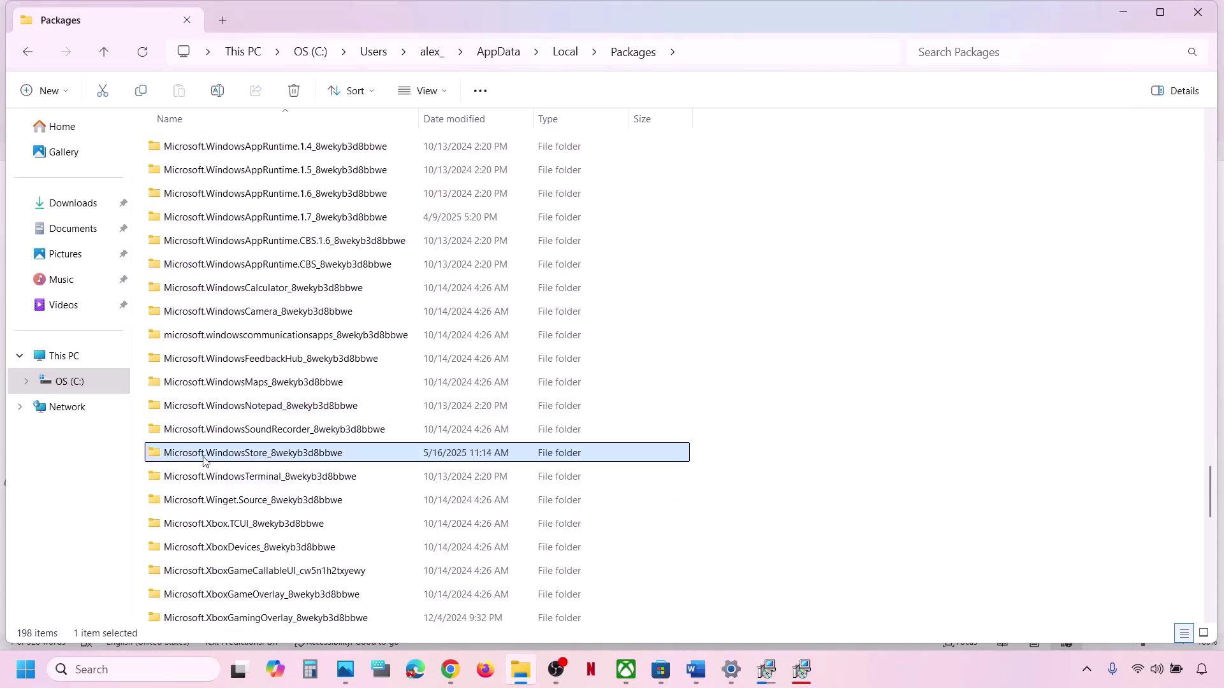
mouse_move(261, 463)
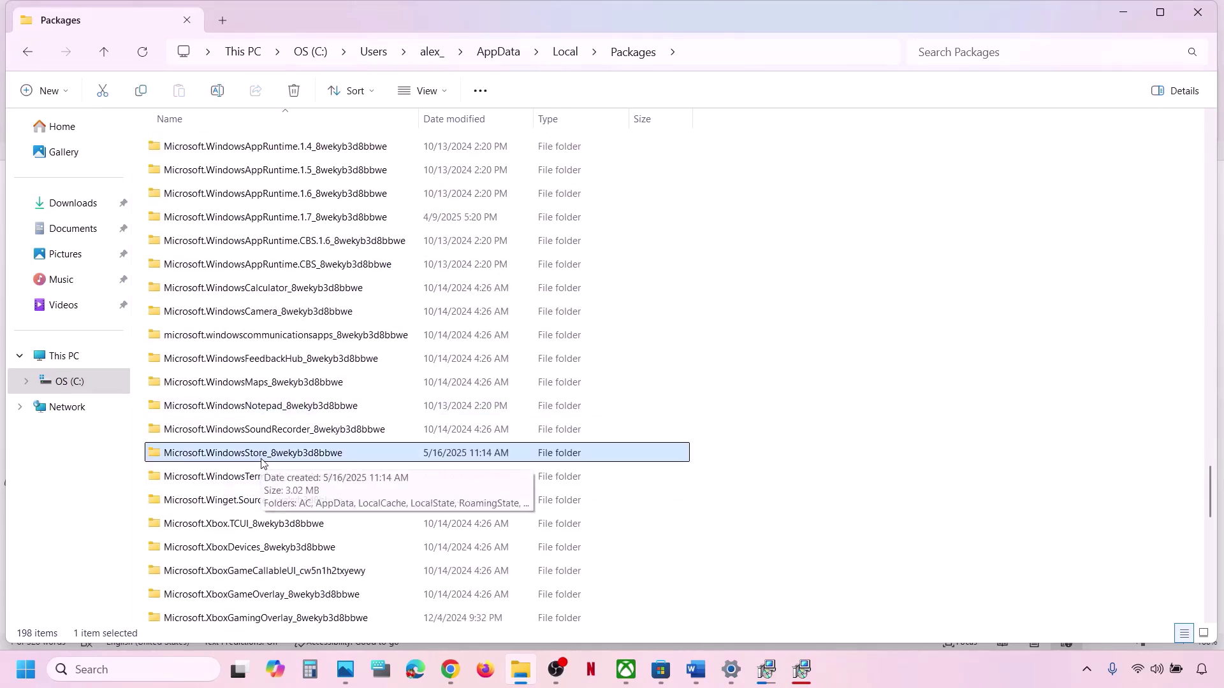
double_click(325, 454)
left_click(192, 195)
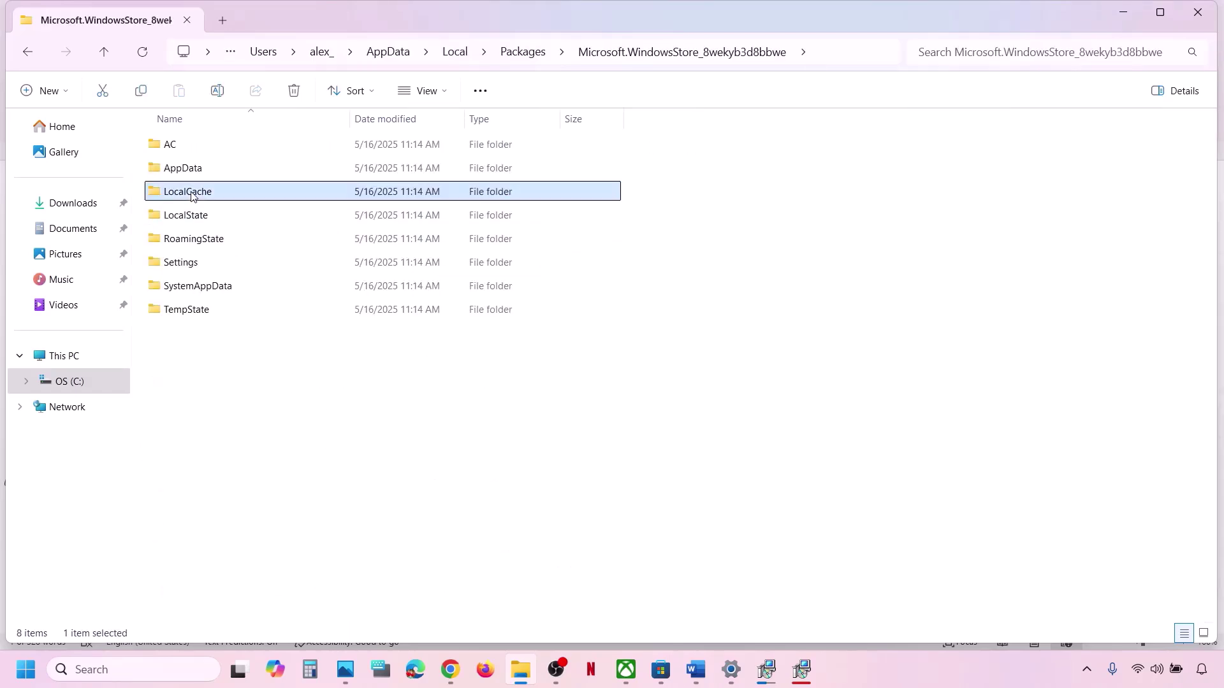
right_click(225, 197)
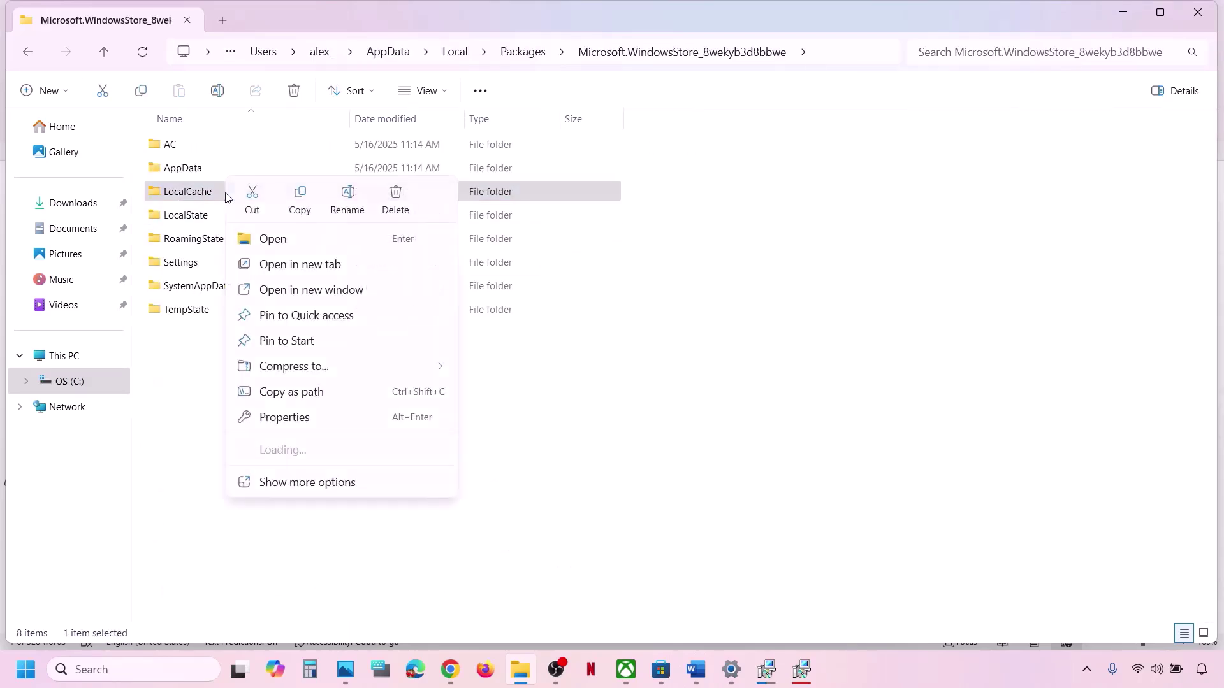
left_click(401, 198)
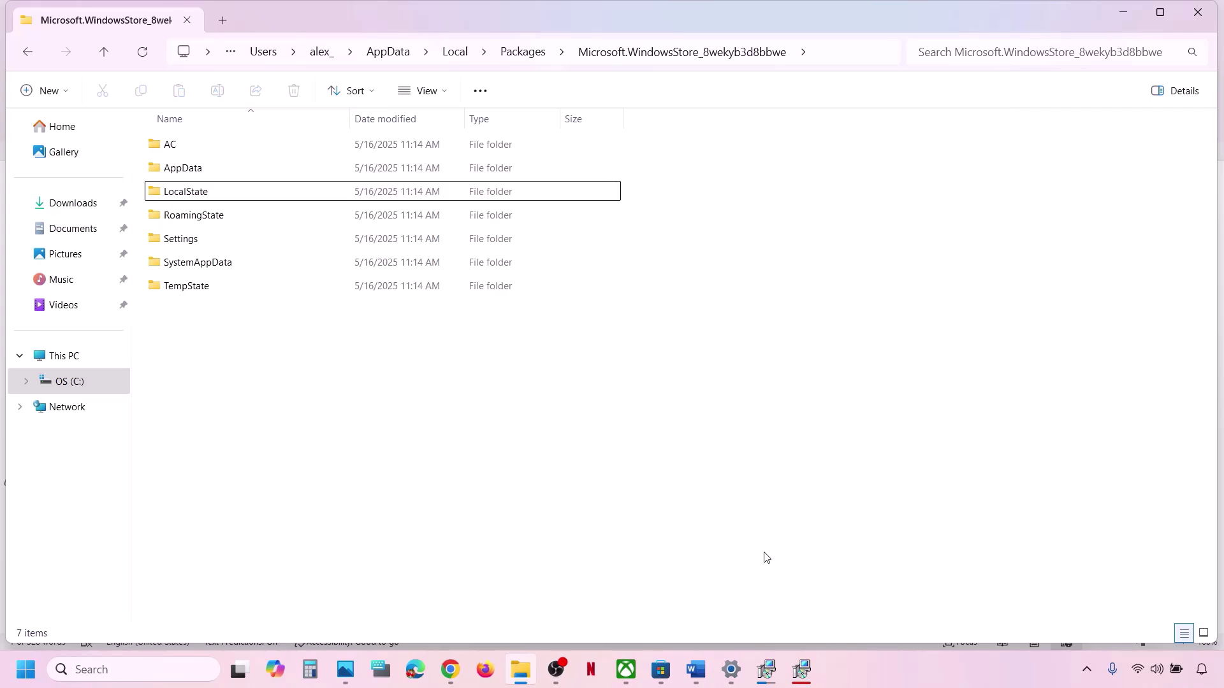
Highlight Word's Step 14 same-account sign-in instruction, then return to Microsoft Store's Xbox page.
left_click(635, 670)
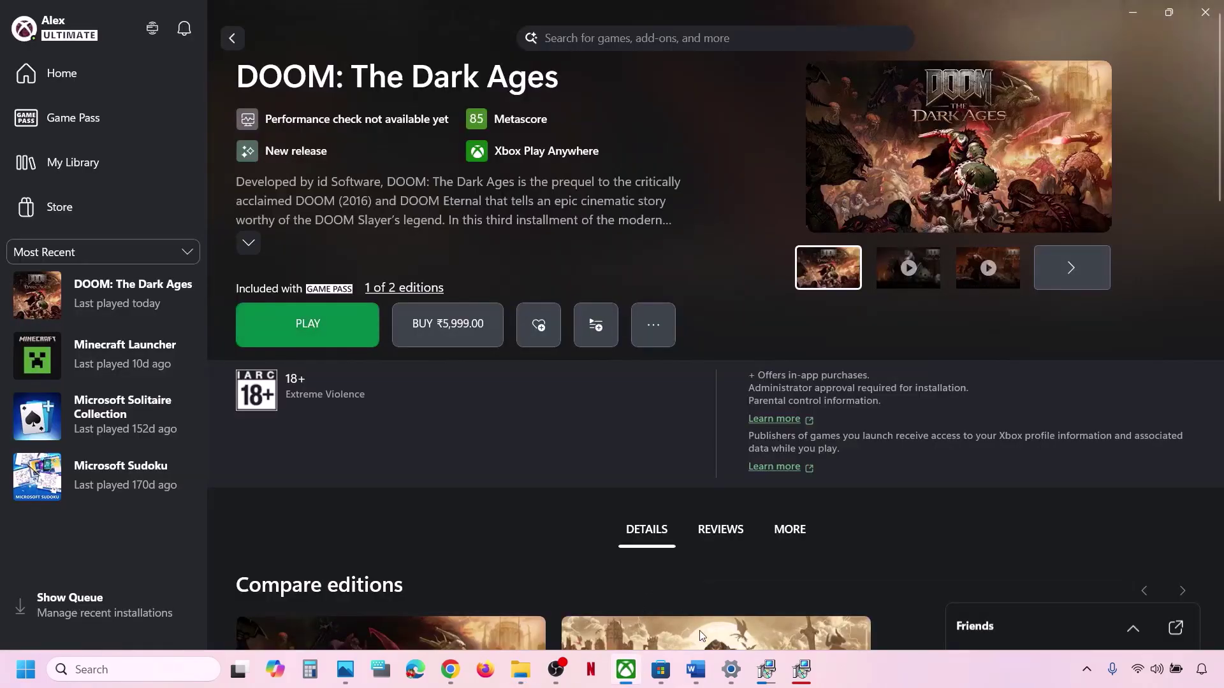
left_click(696, 669)
scroll(423, 418, "down", 3)
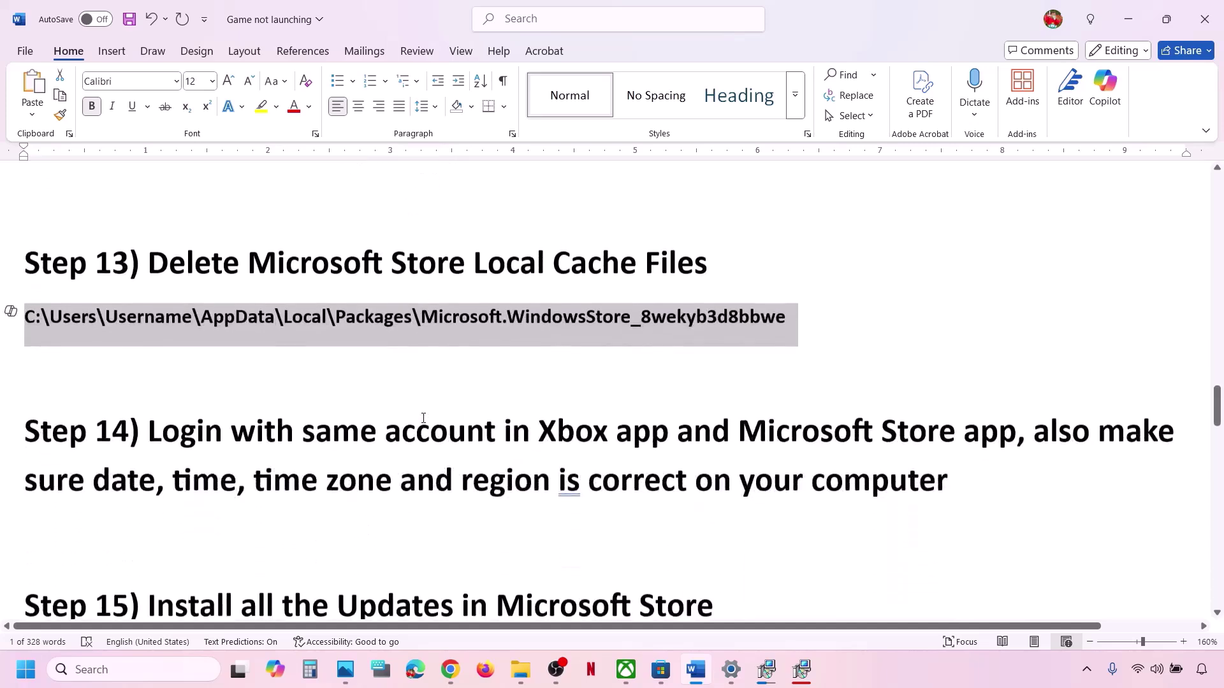
scroll(225, 426, "up", 1)
left_click(165, 447)
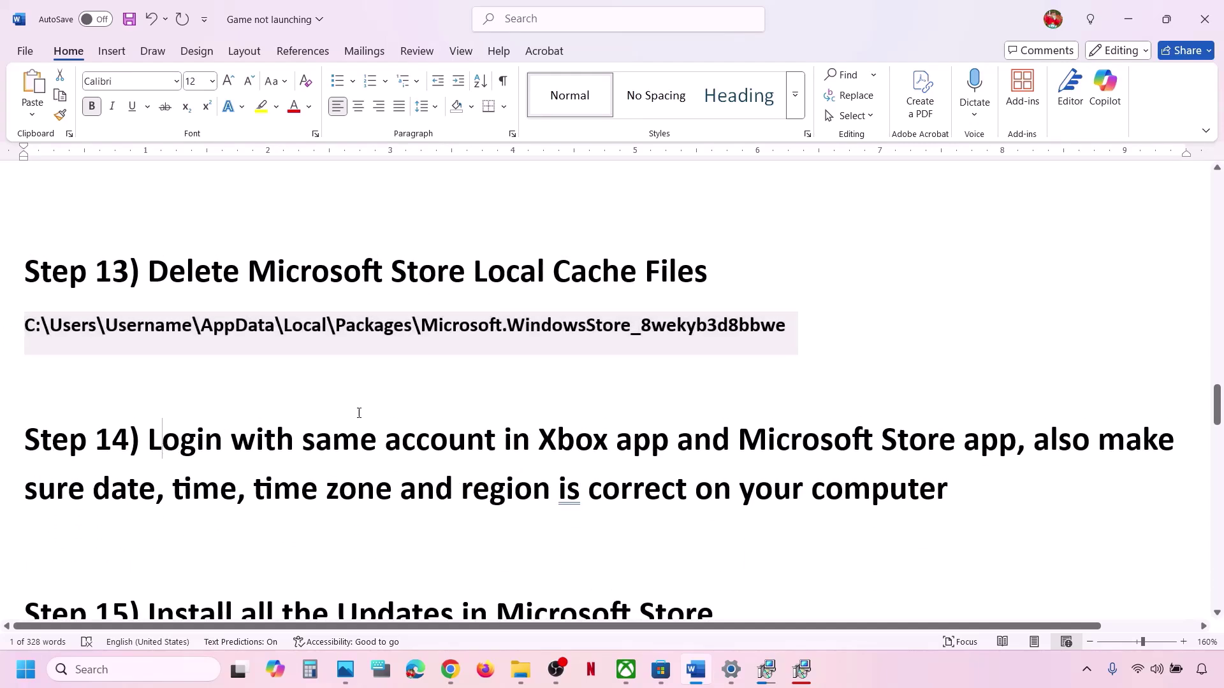
left_click_drag(153, 440, 937, 432)
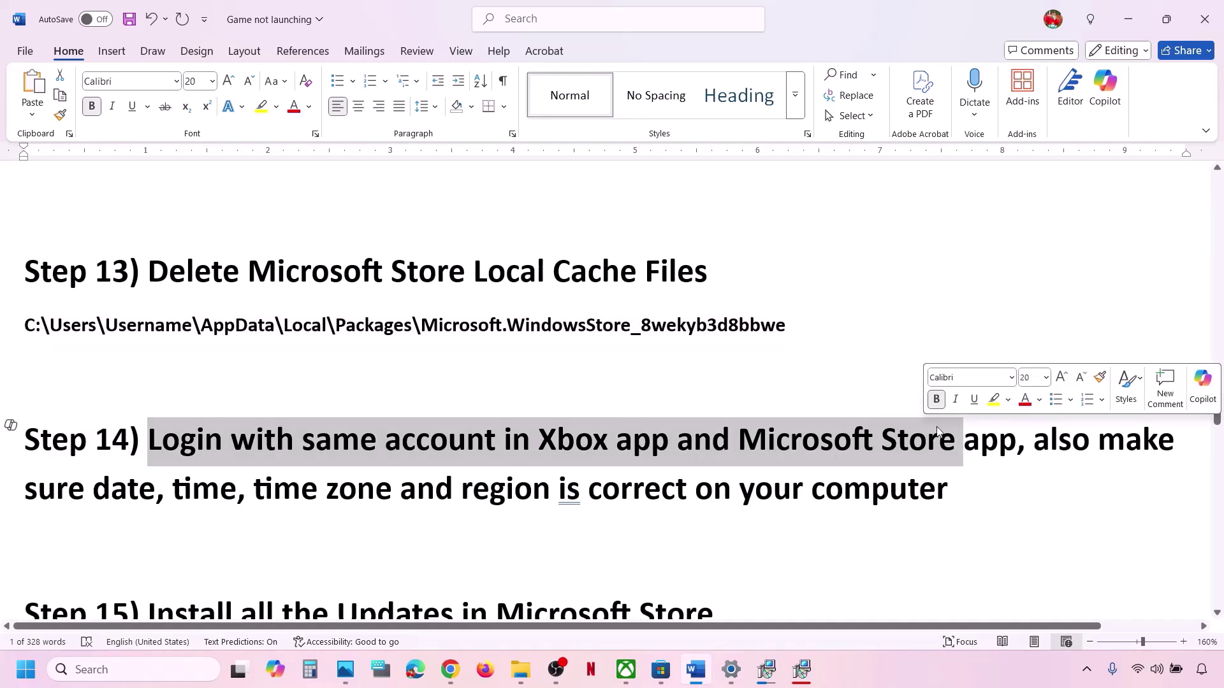
left_click(661, 670)
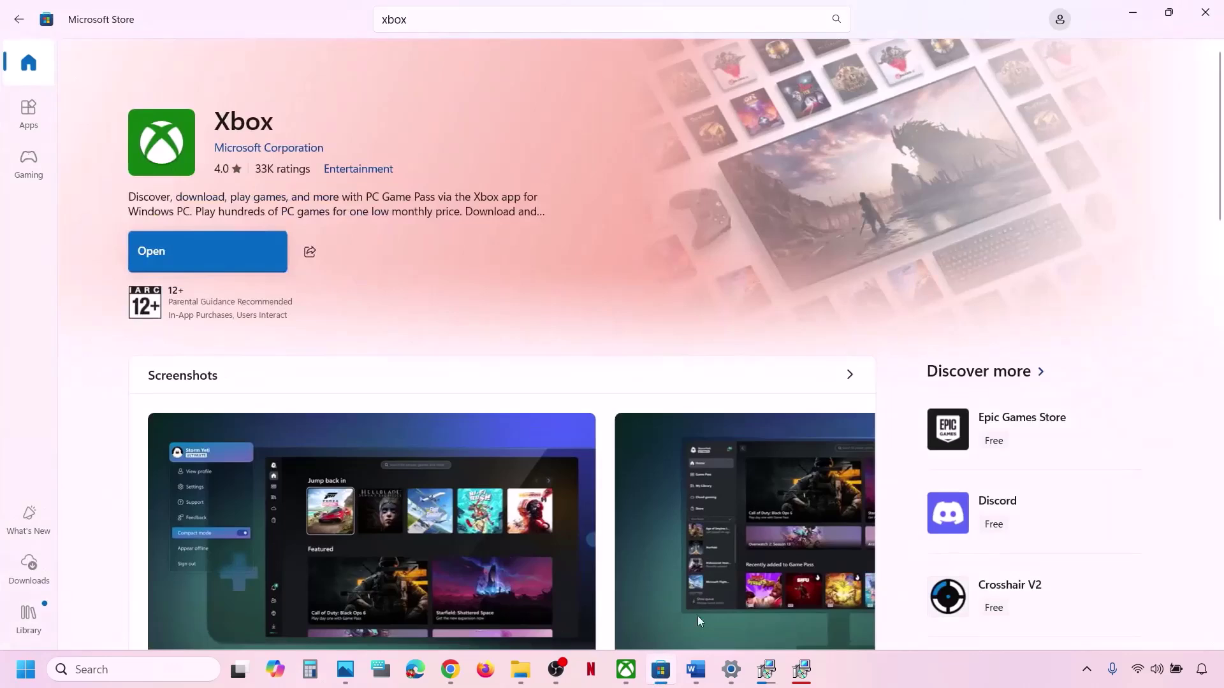
Sign in to Microsoft Store with the second listed Microsoft account, verifying with the PIN.
left_click(1059, 19)
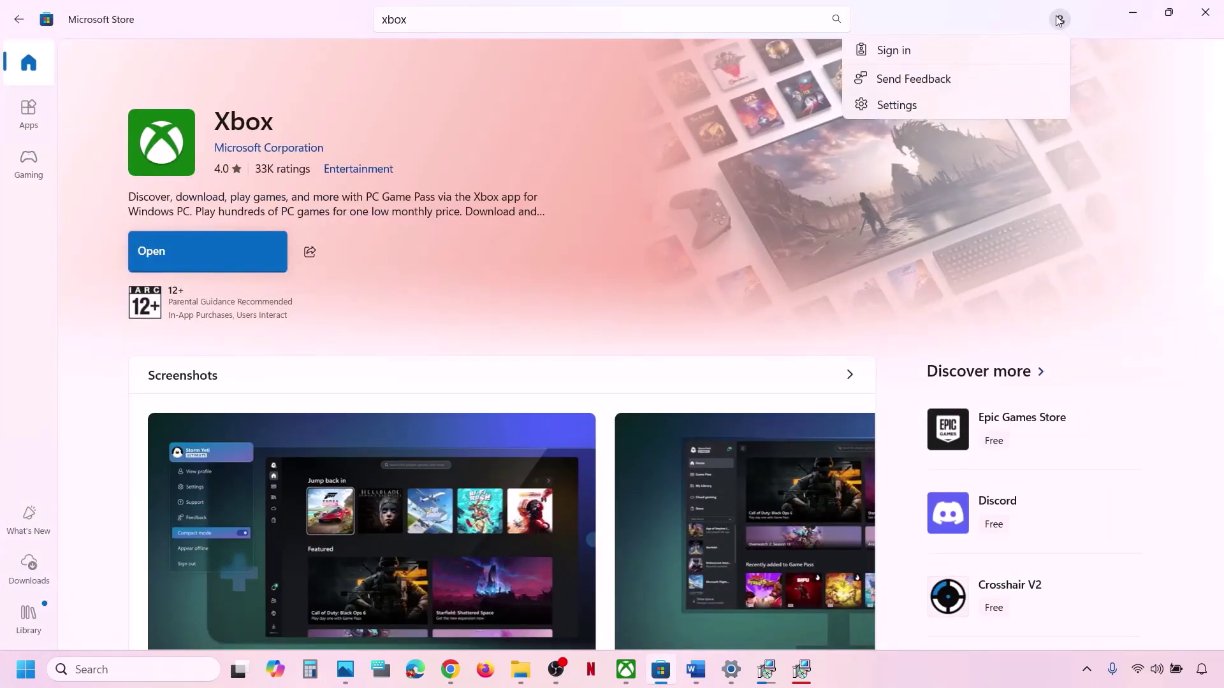
left_click(955, 52)
left_click(606, 281)
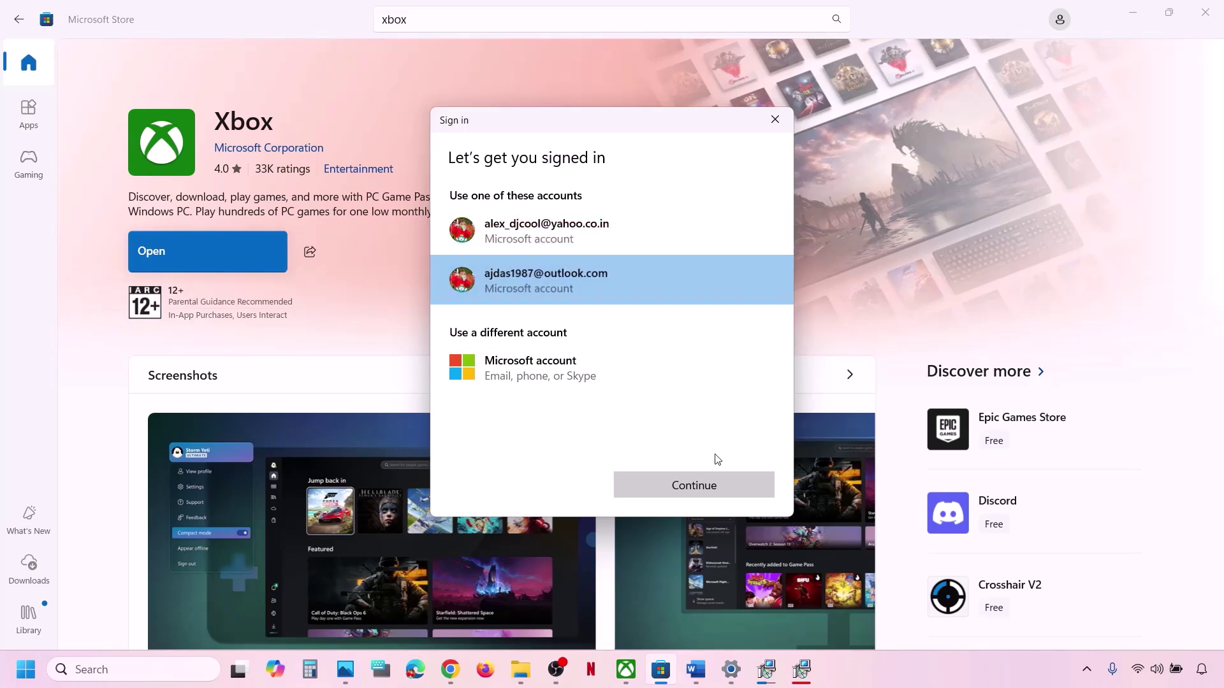
left_click(696, 484)
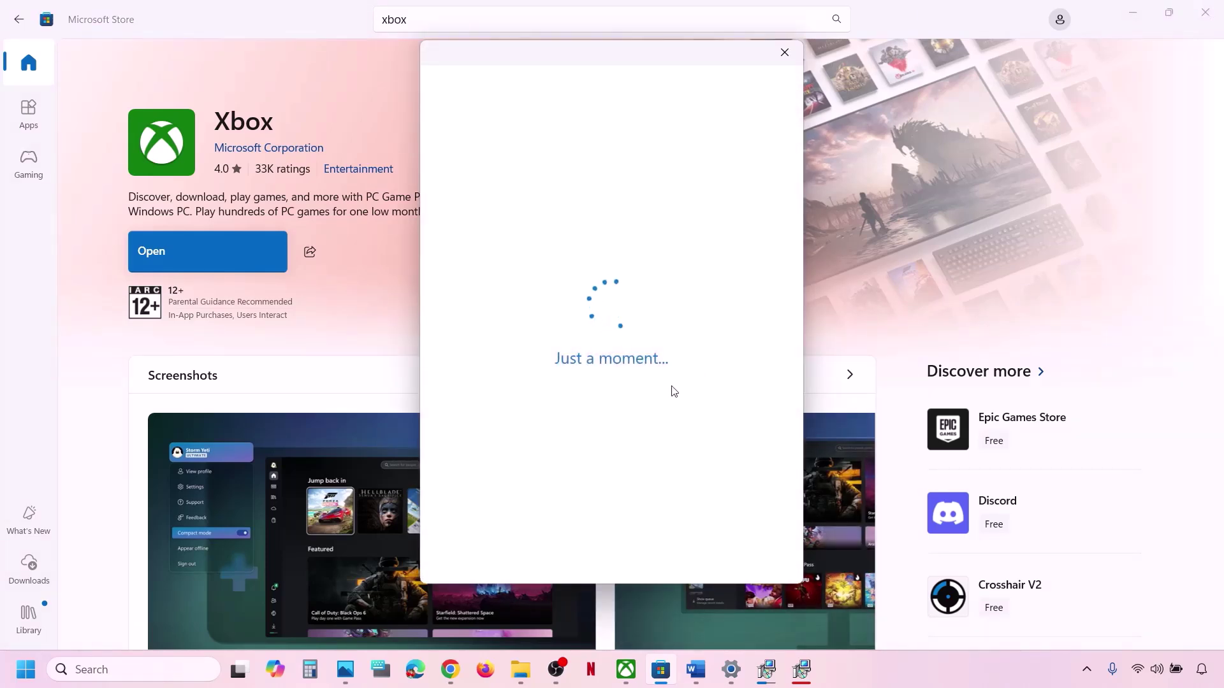
type("••••")
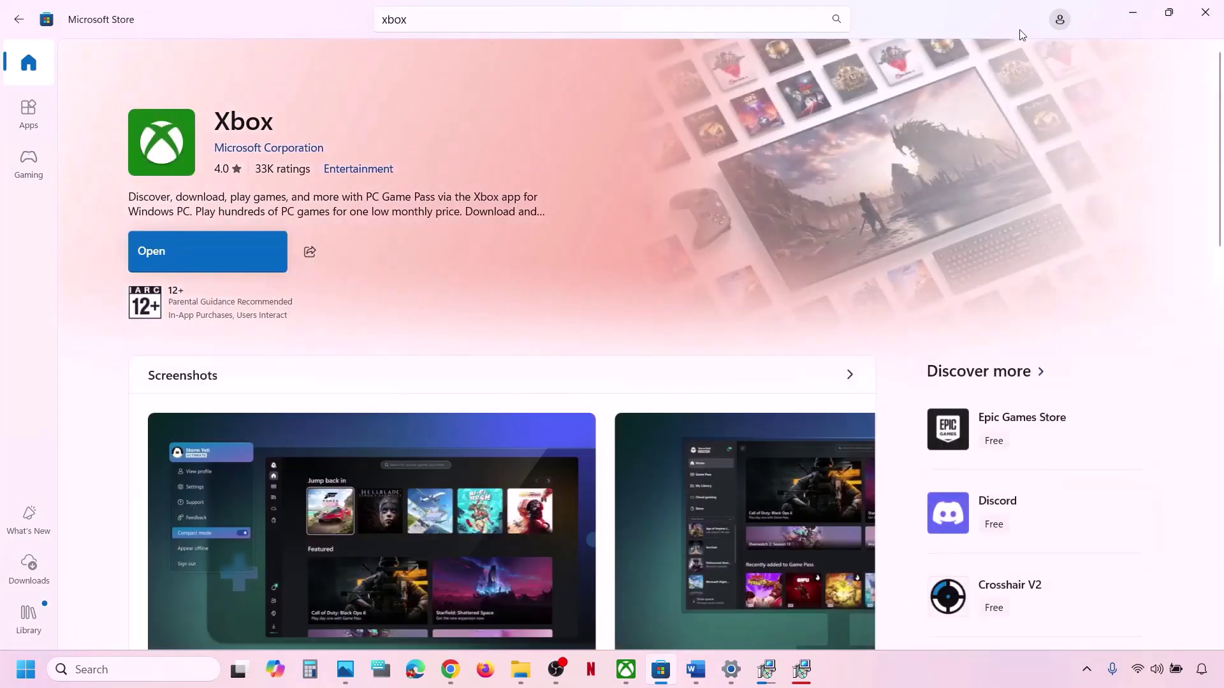
Sign out of the Store and sign back in with the same second account and PIN.
left_click(28, 63)
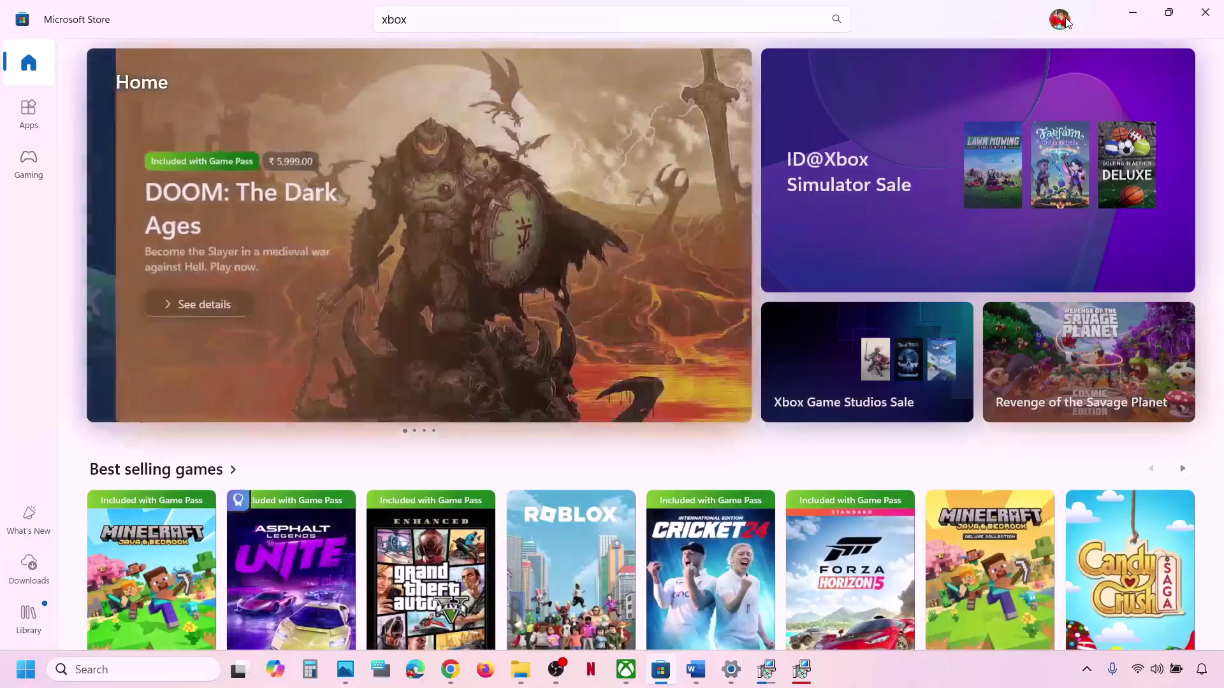
left_click(1060, 20)
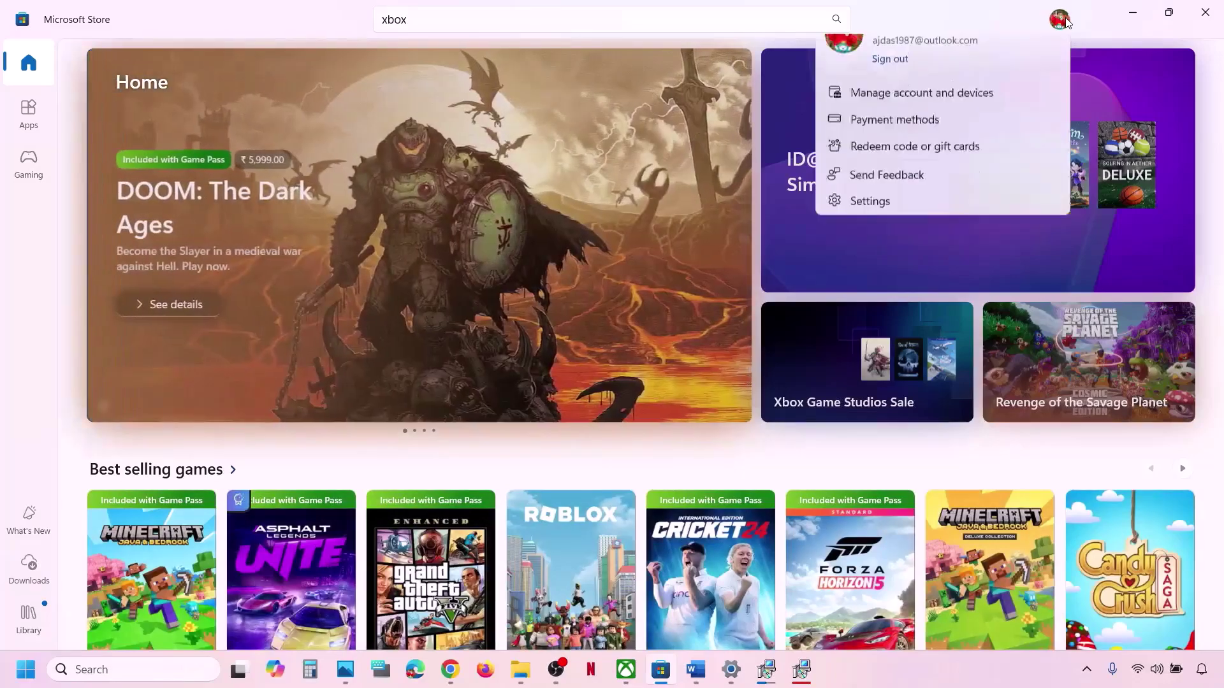
left_click(895, 90)
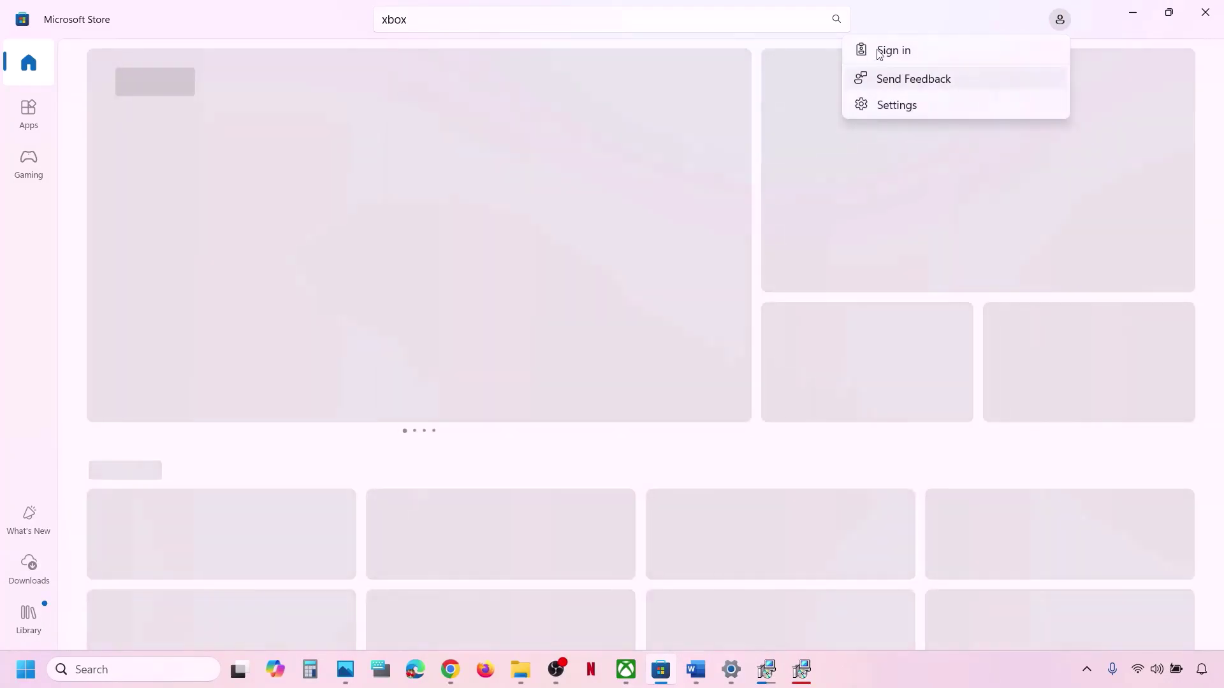
left_click(879, 51)
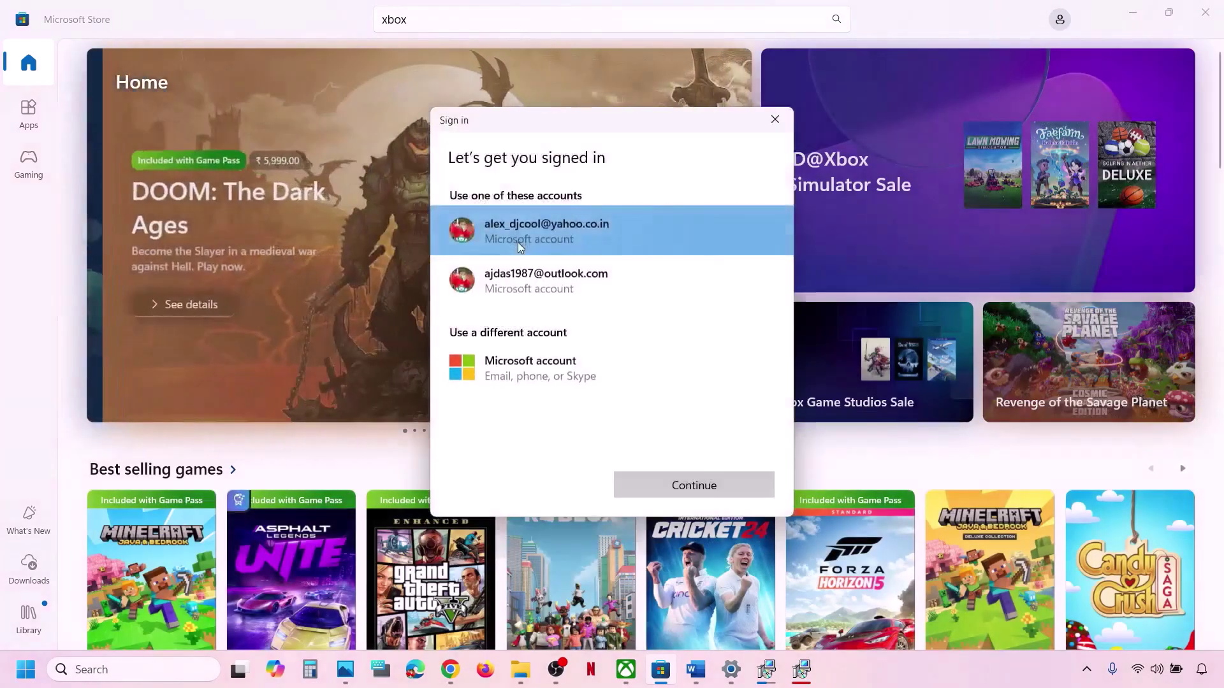
left_click(534, 273)
left_click(748, 498)
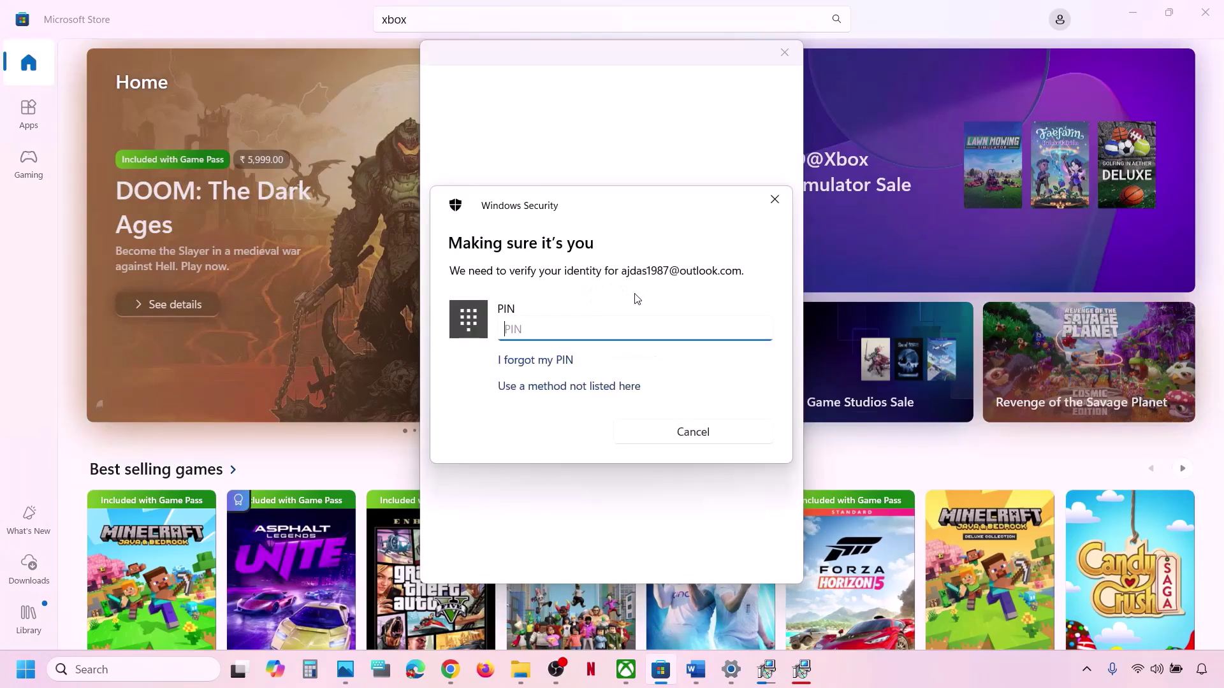
type("••••")
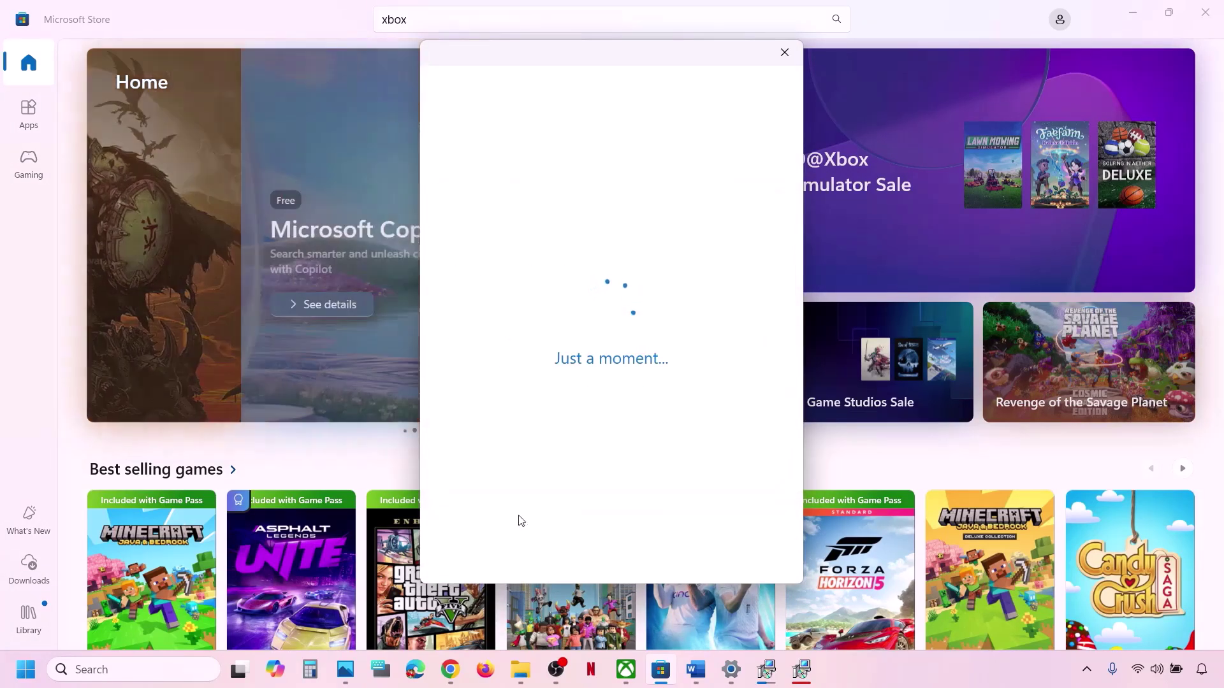
left_click(627, 670)
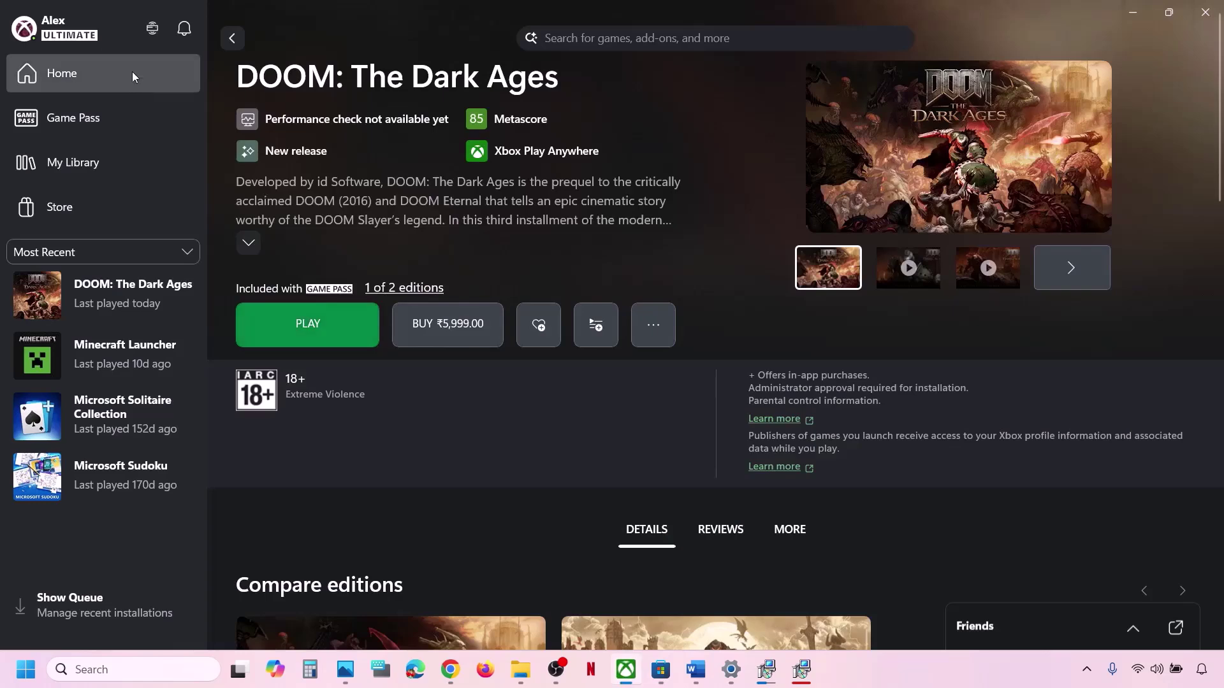
Sign out of the Xbox app via the profile menu and sign back in with the second listed account.
left_click(83, 43)
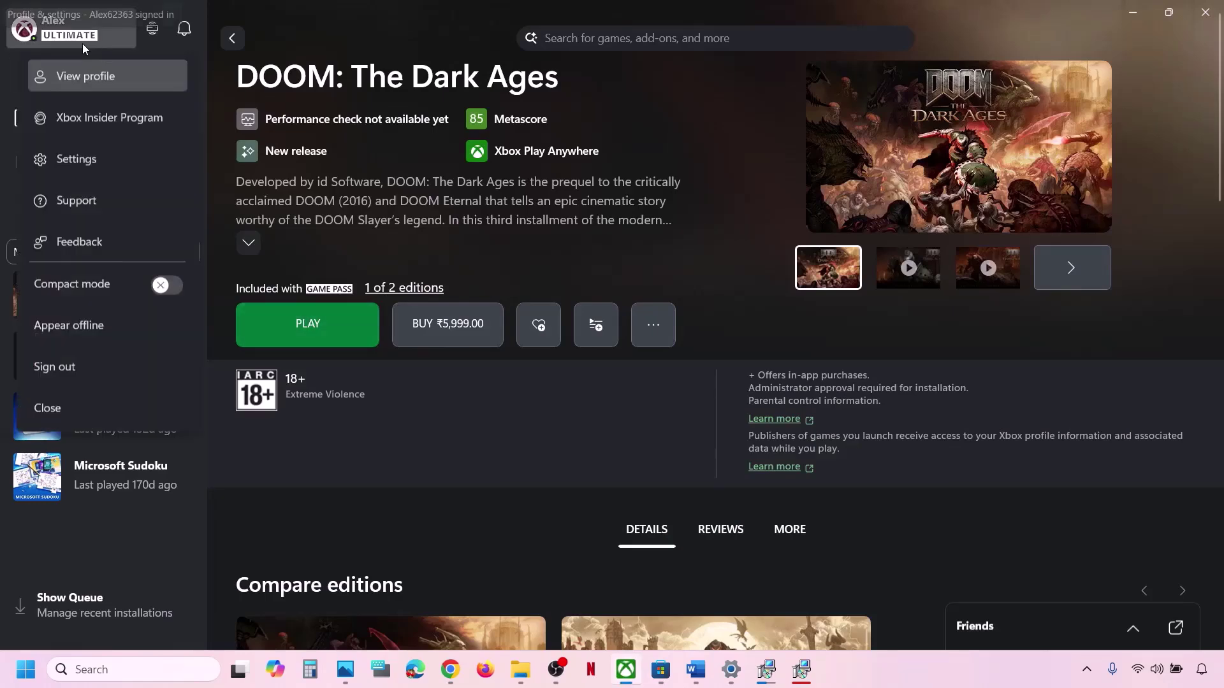
left_click(82, 366)
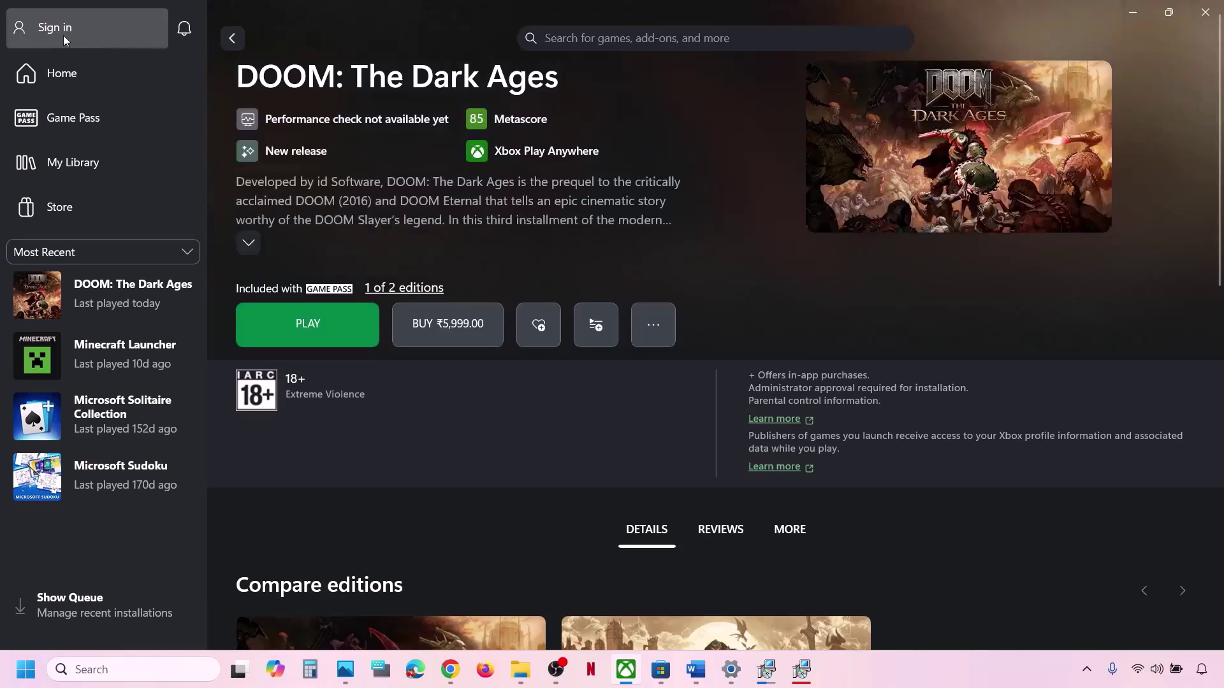
left_click(63, 35)
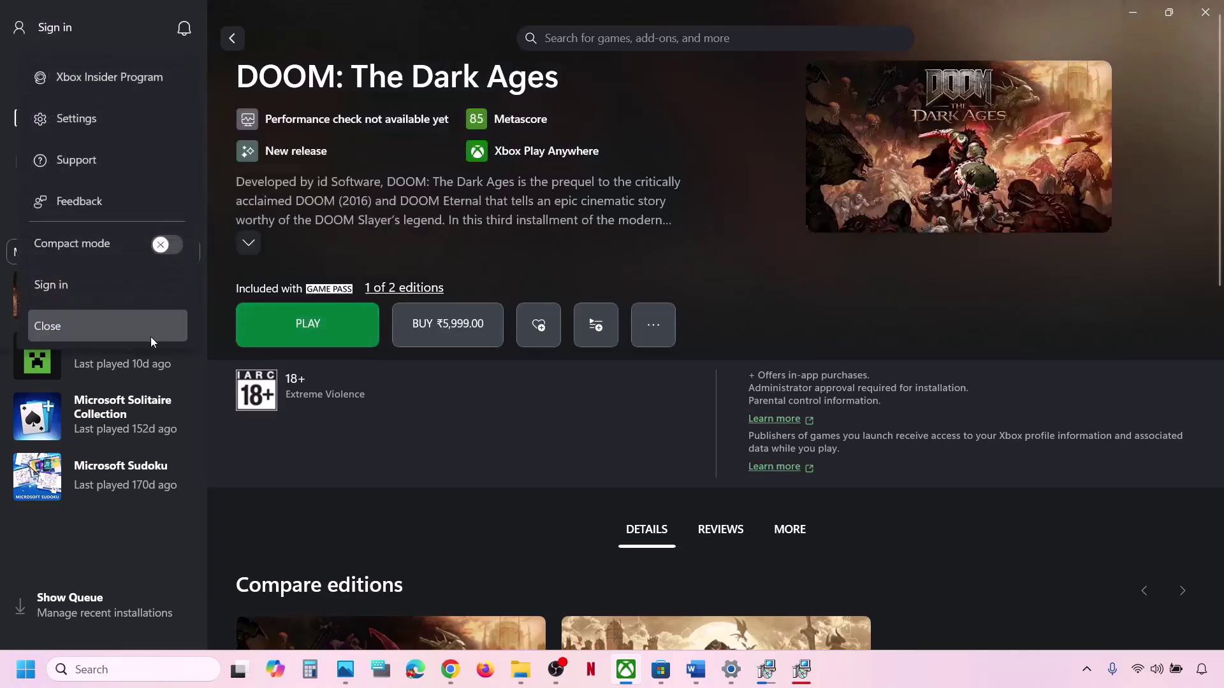
left_click(67, 285)
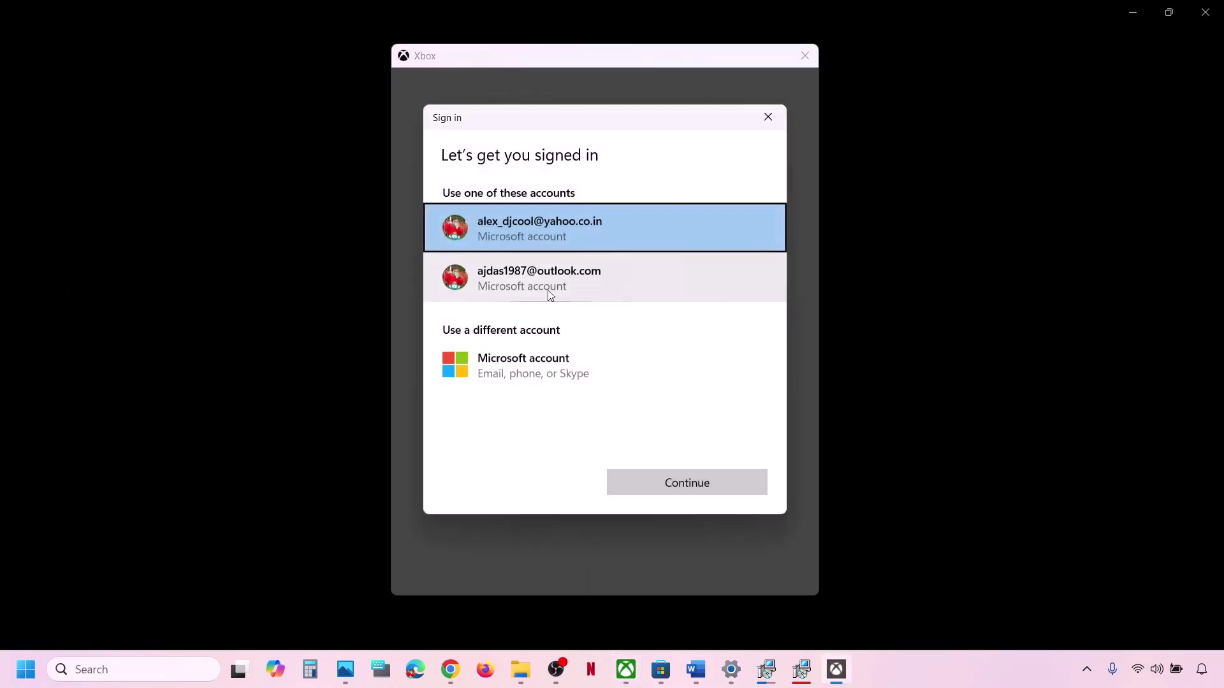
left_click(526, 285)
left_click(737, 496)
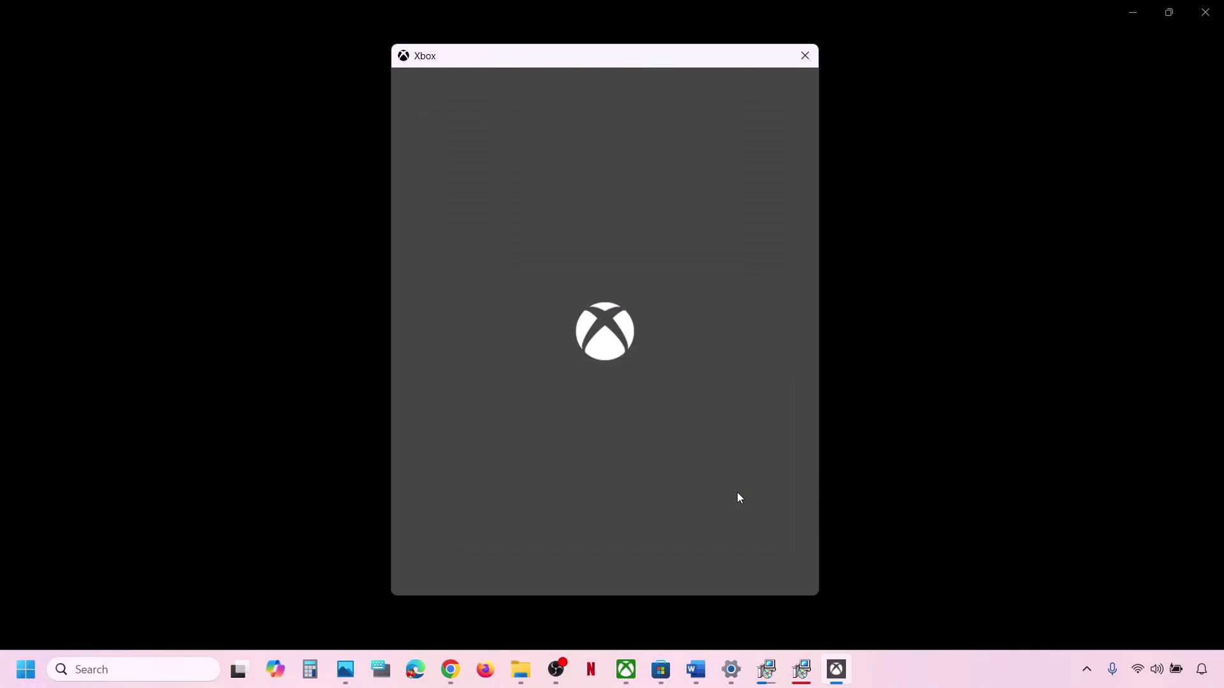
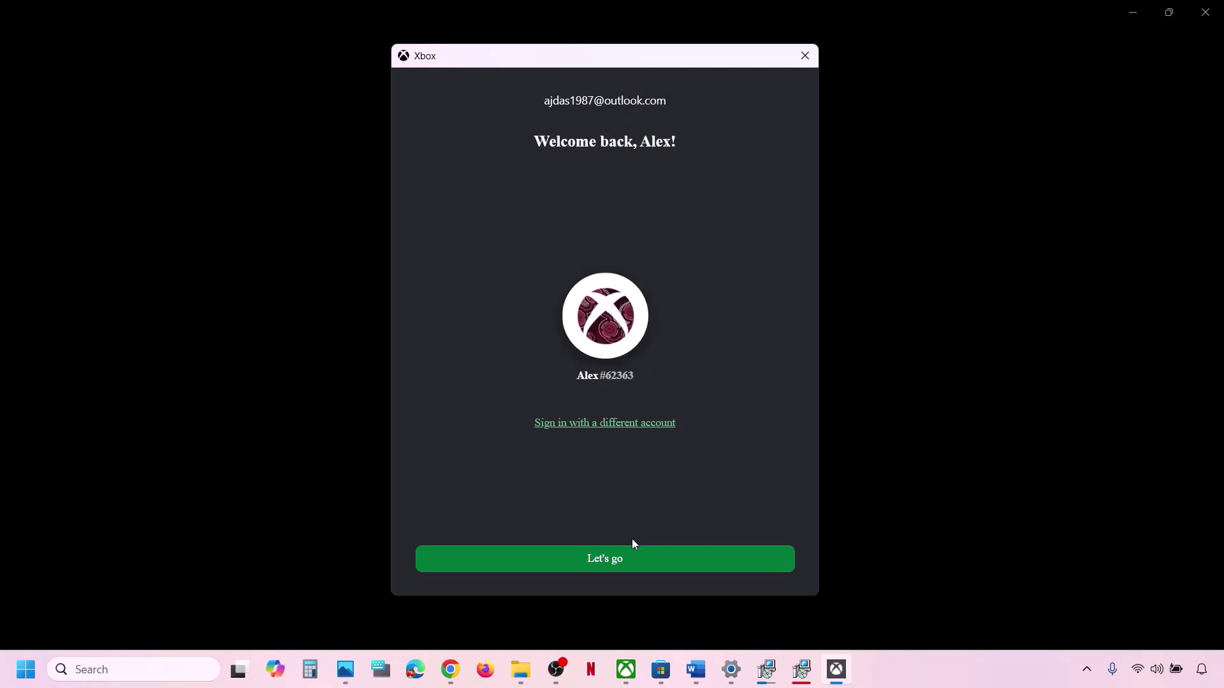
Continue past the Xbox welcome screen with the remembered signed-in account.
left_click(610, 568)
Turn automatic time zone and automatic time off, then back on, in Date & time settings.
left_click(702, 685)
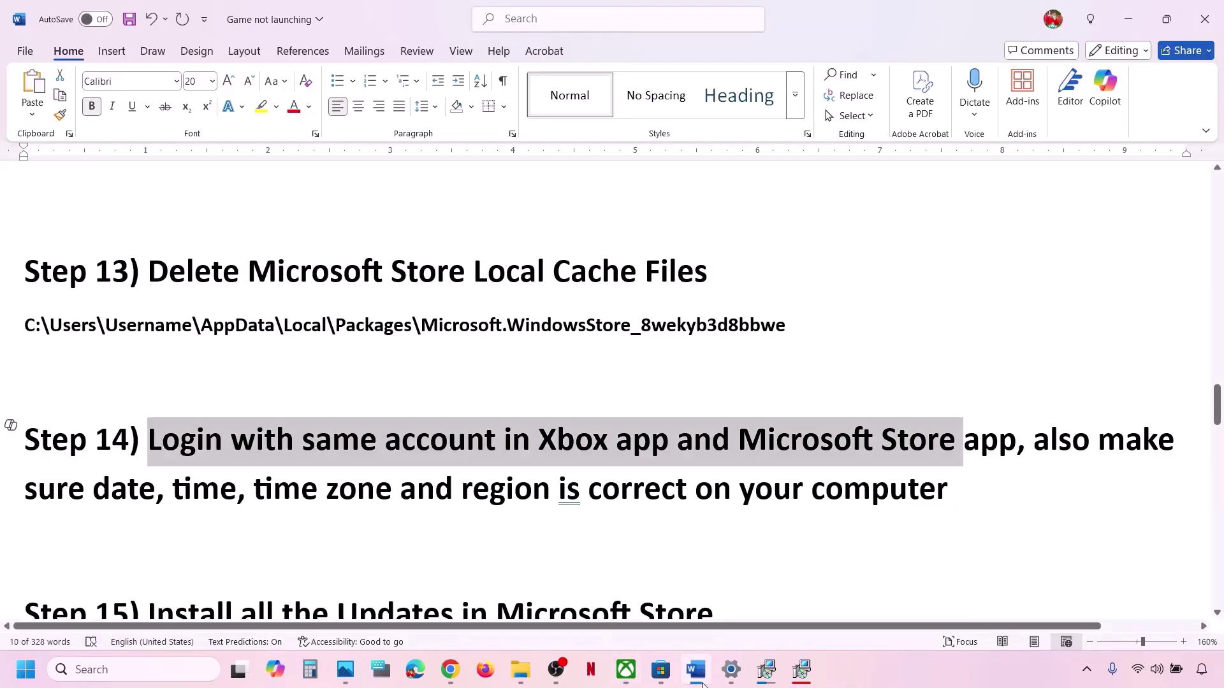
left_click_drag(64, 499, 932, 509)
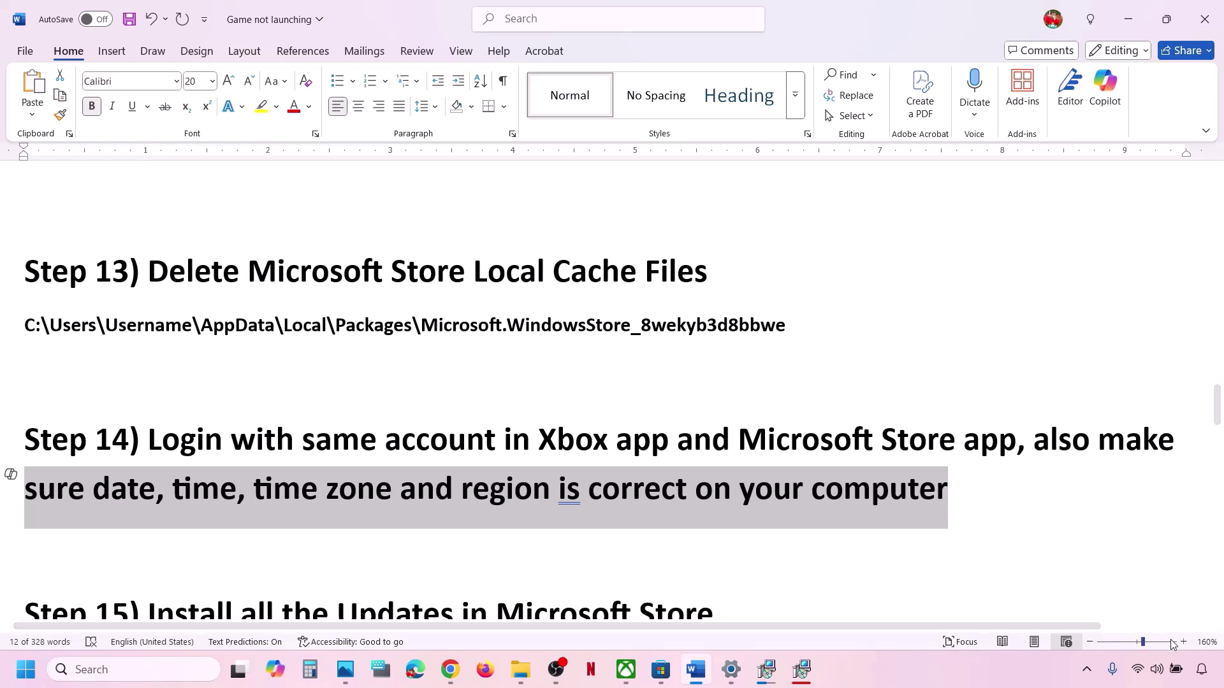
key("alt+Tab")
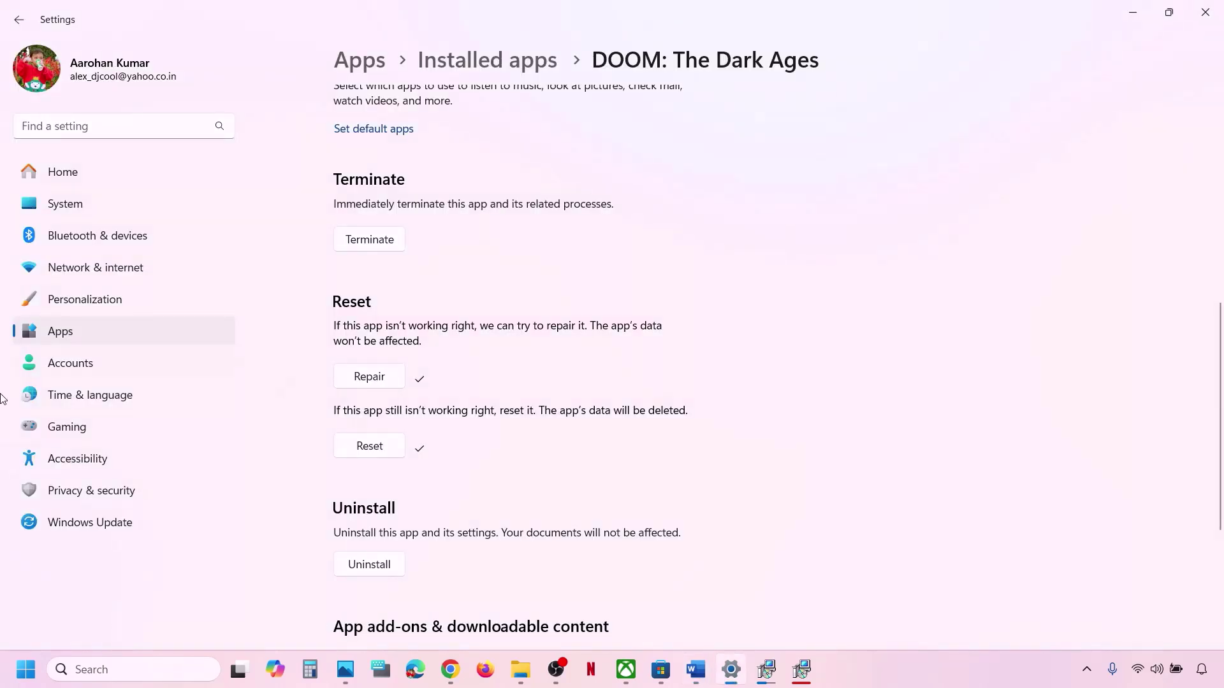
left_click(103, 393)
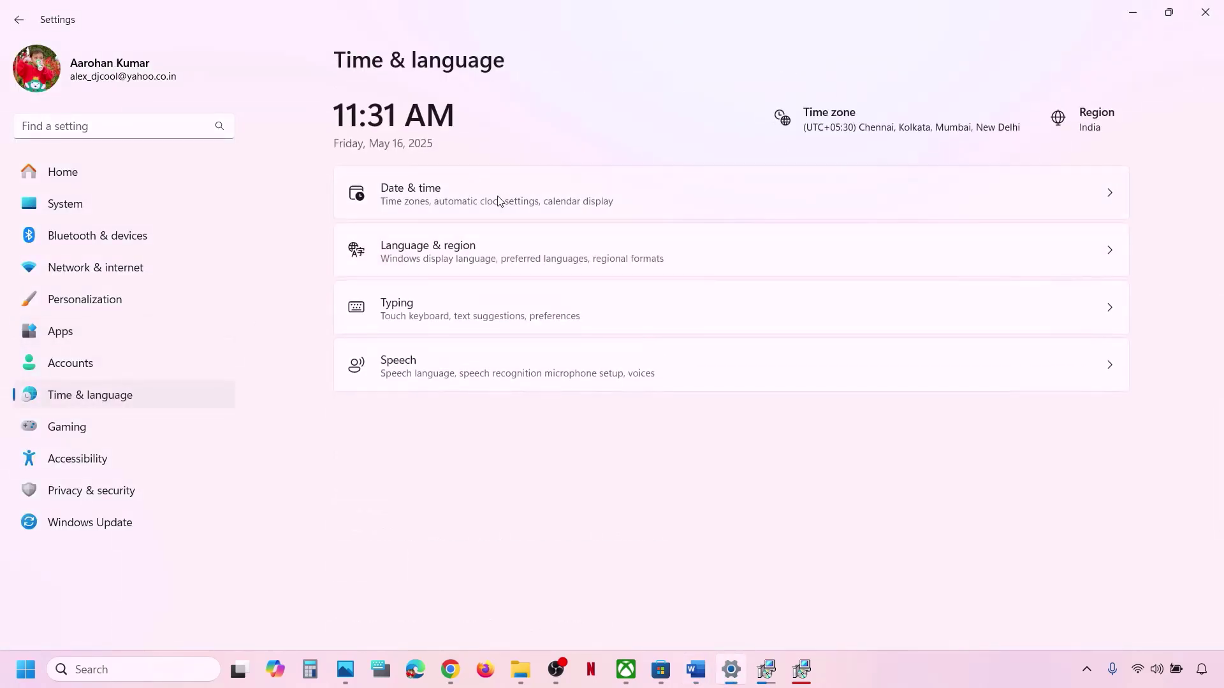
left_click(465, 204)
scroll(895, 315, "down", 2)
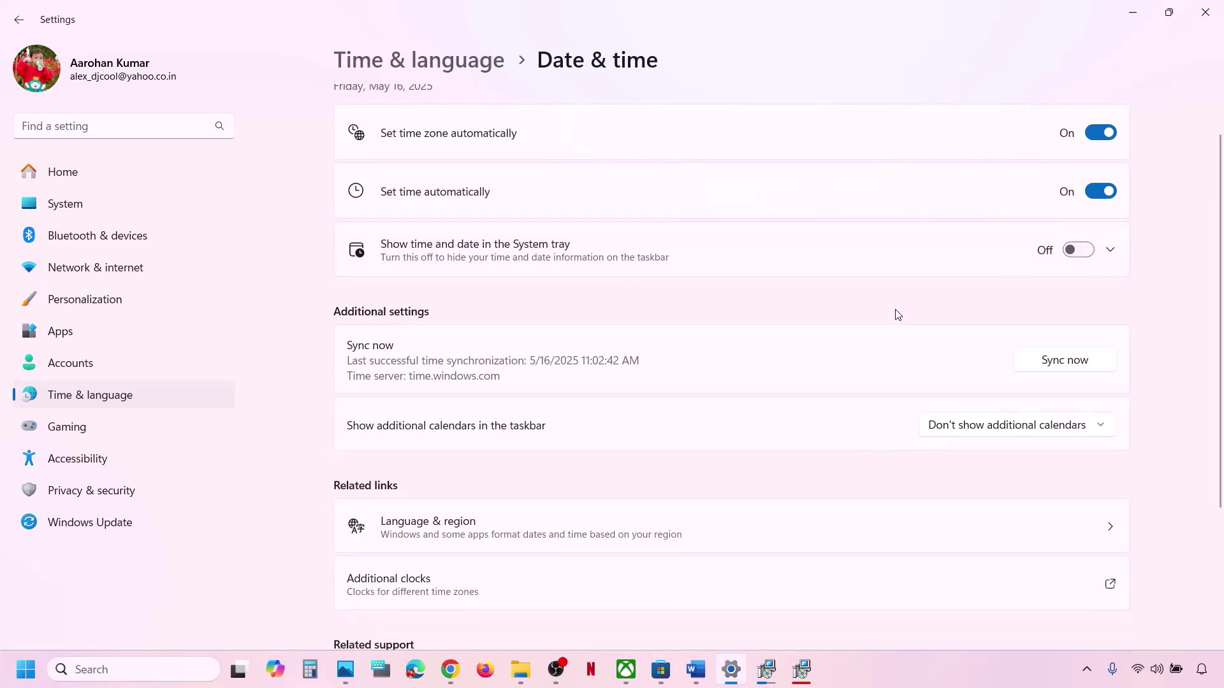
left_click(1105, 127)
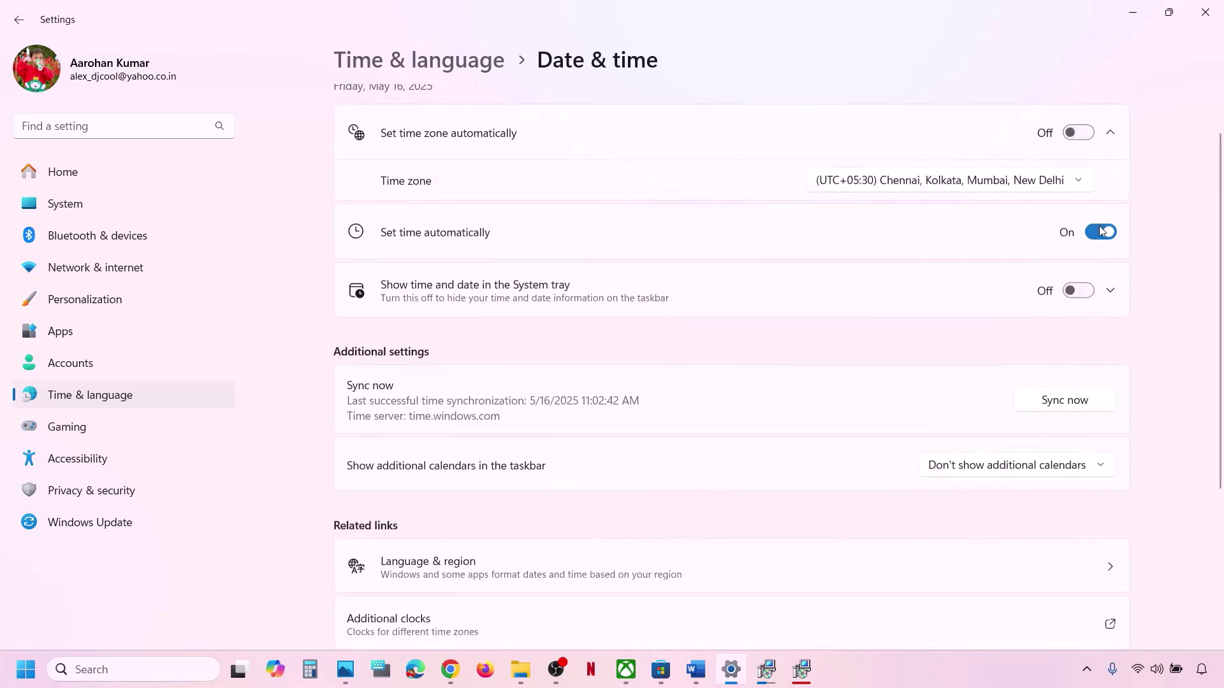
left_click(1098, 233)
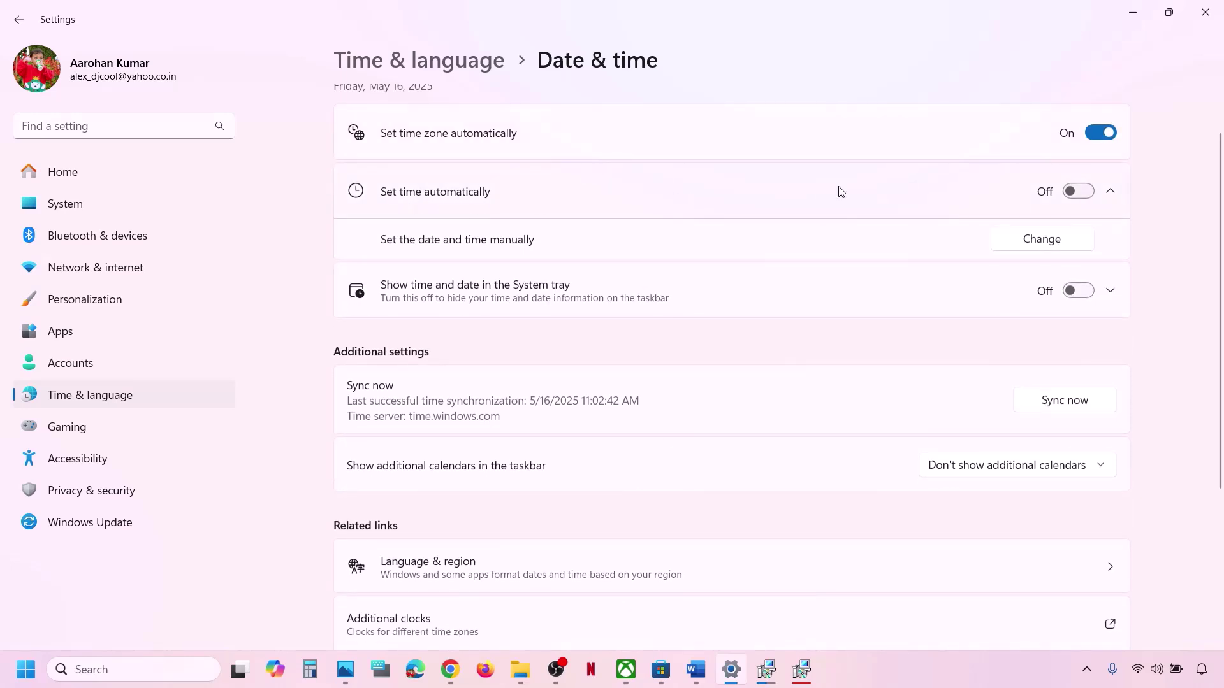
left_click(1090, 192)
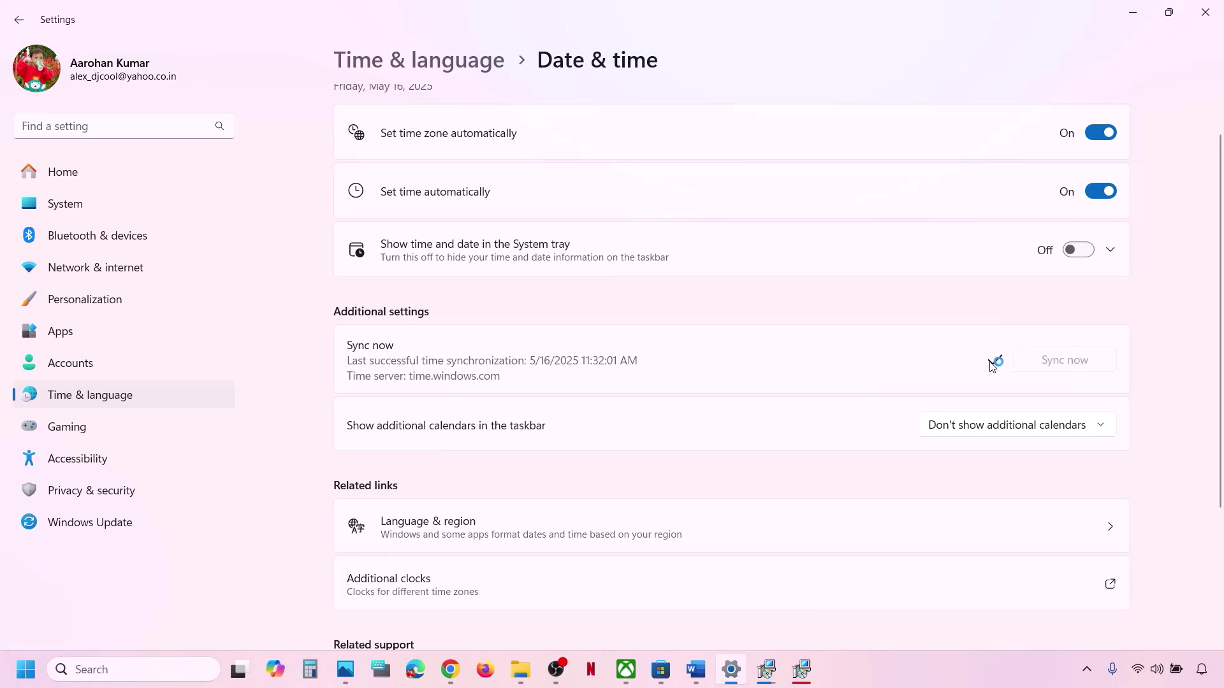
Keep India as the country or region in Language & region, then close Settings.
left_click(142, 396)
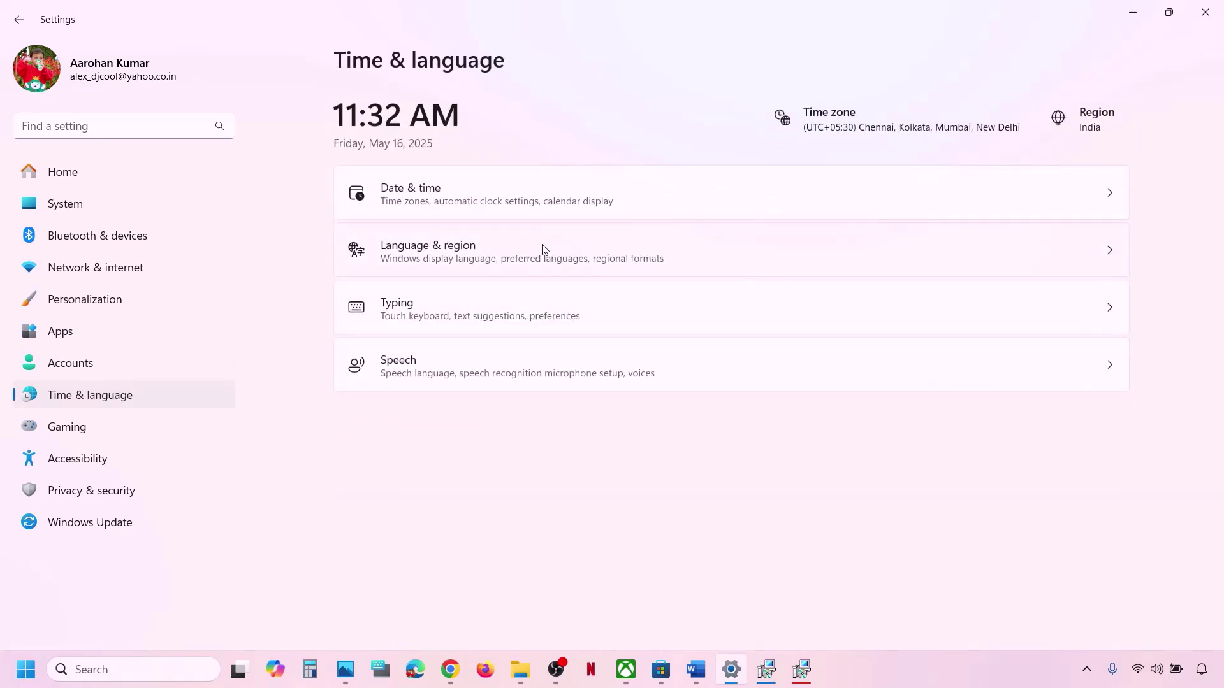
left_click(546, 250)
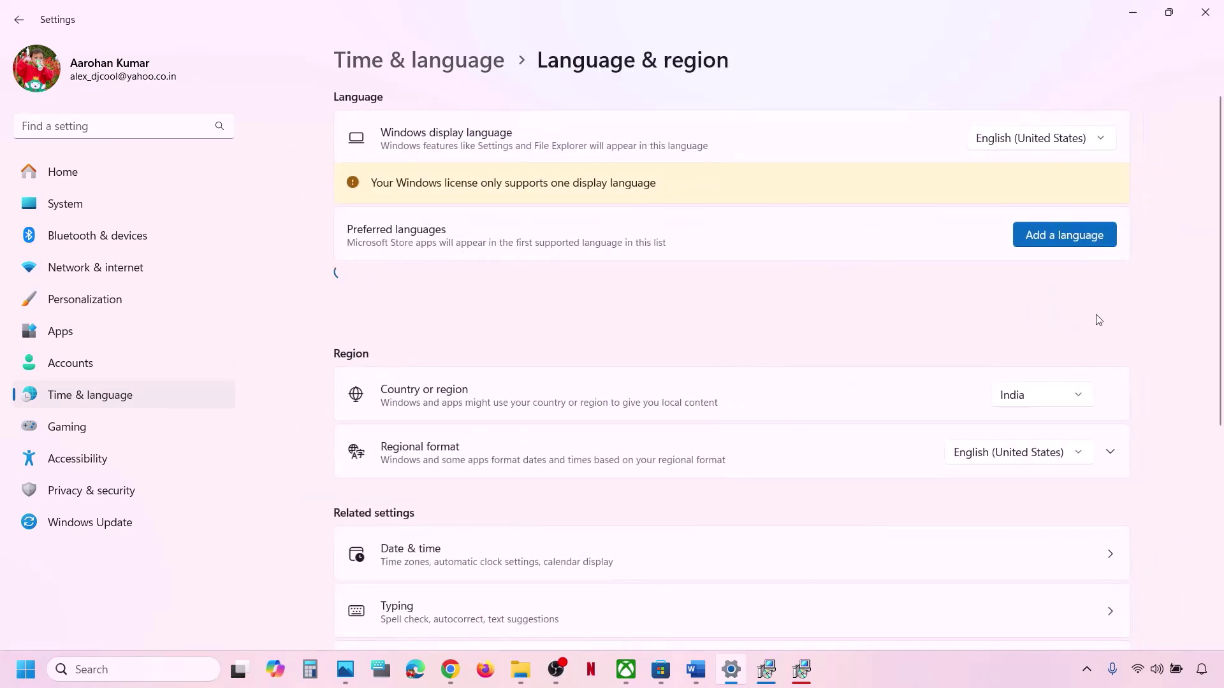
left_click(1032, 403)
left_click(1044, 396)
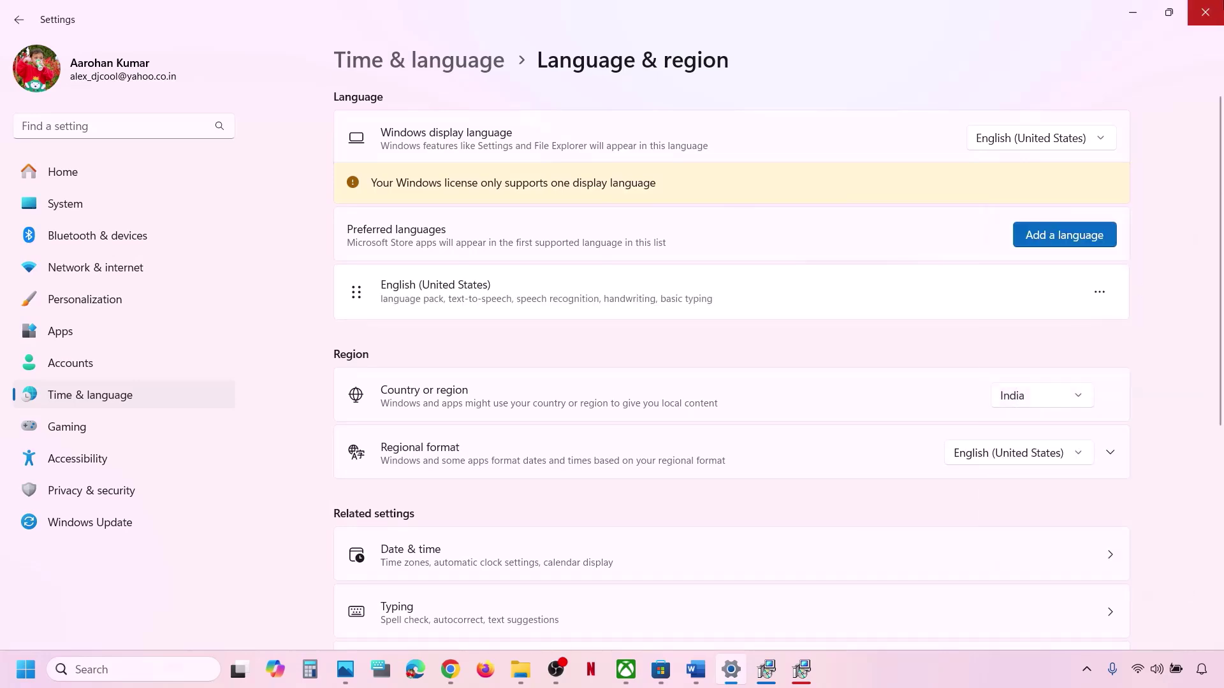
left_click(1205, 13)
Run Check for updates on the Microsoft Store Downloads page, then go back to the Word guide.
scroll(530, 395, "down", 3)
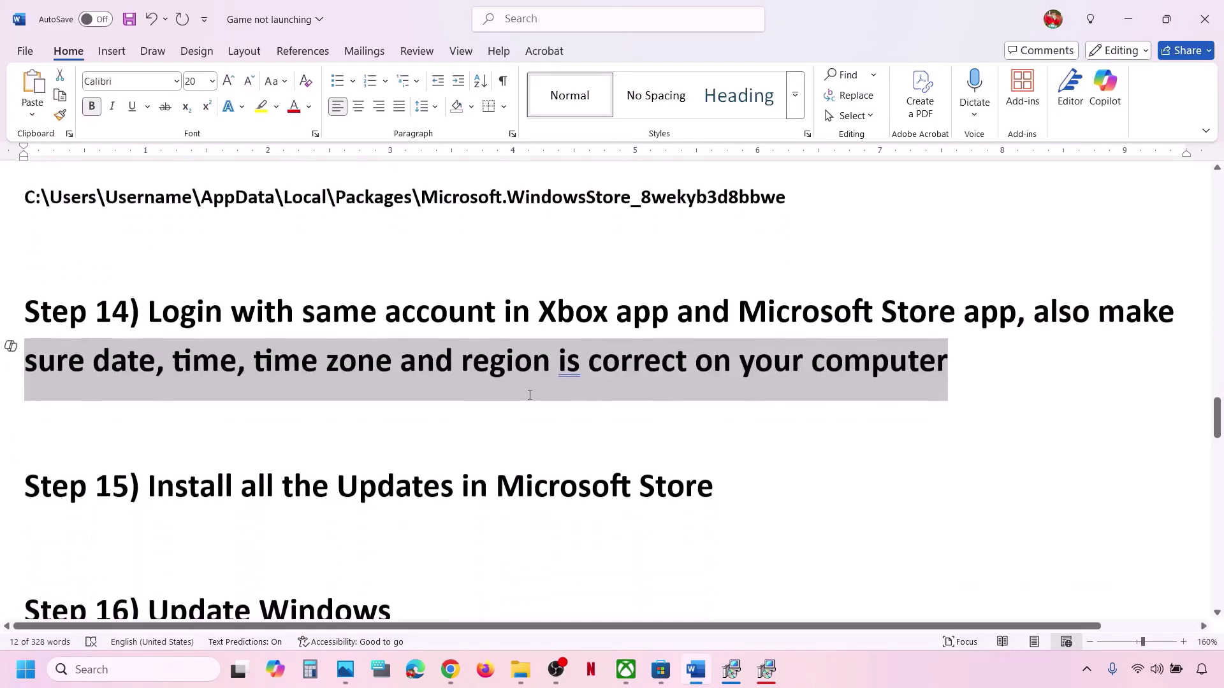
left_click_drag(197, 461, 765, 446)
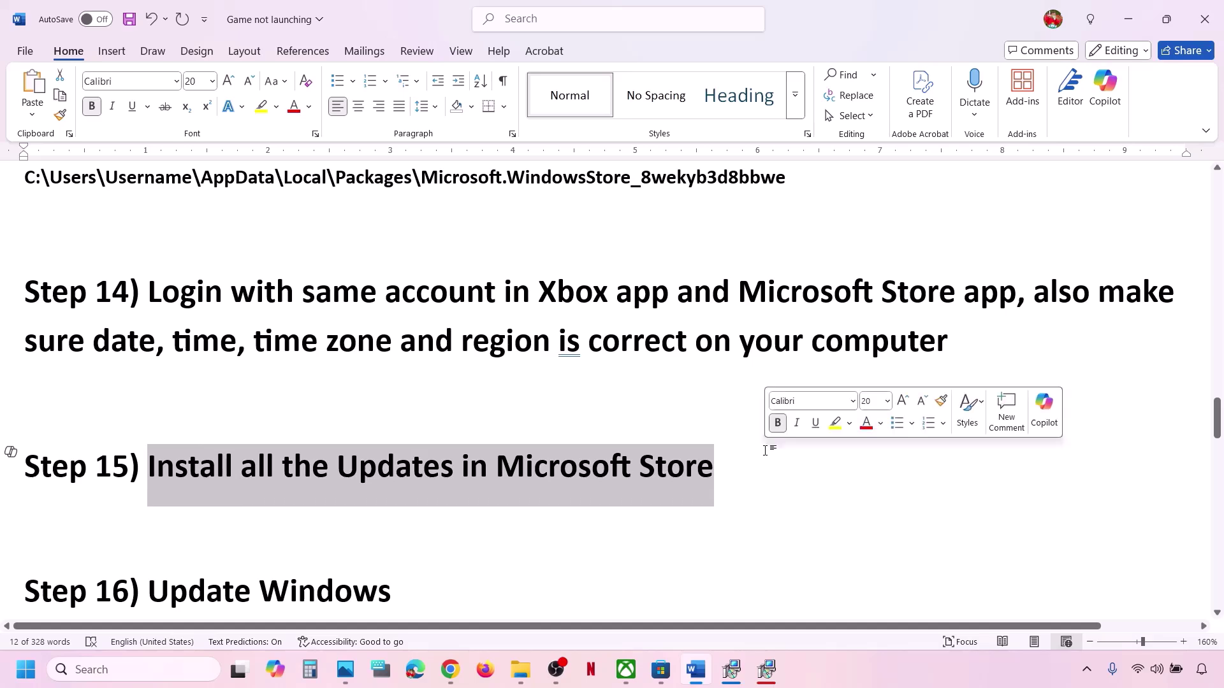
left_click(661, 680)
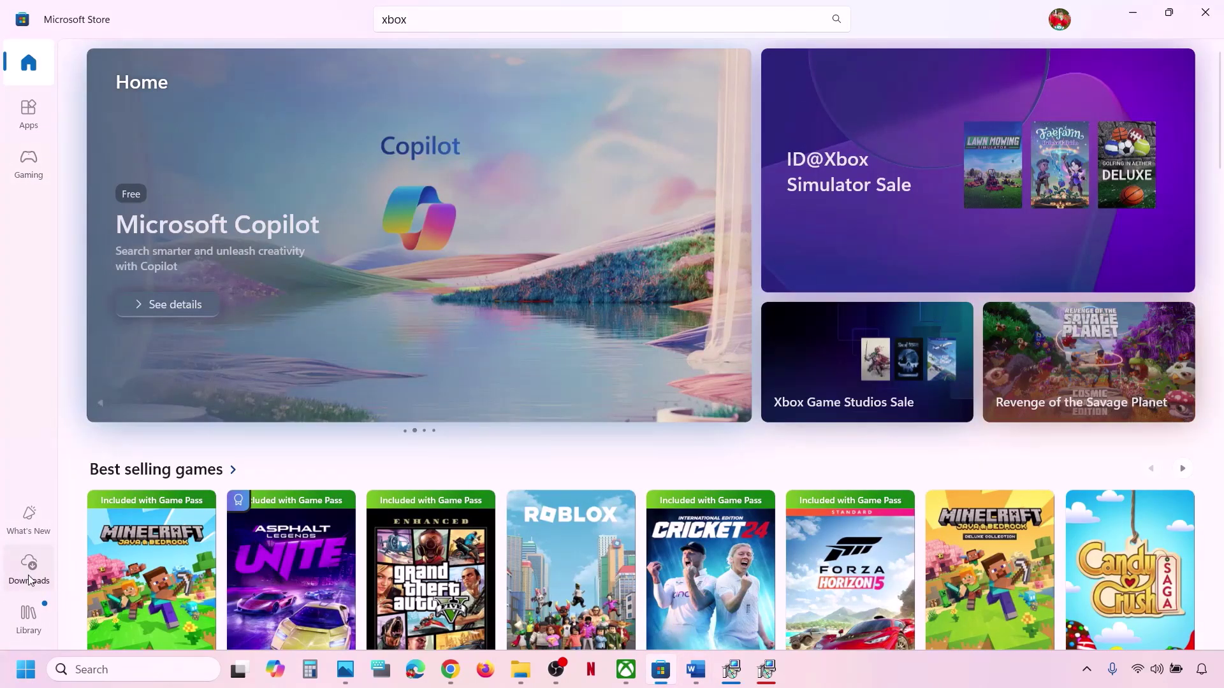
left_click(29, 577)
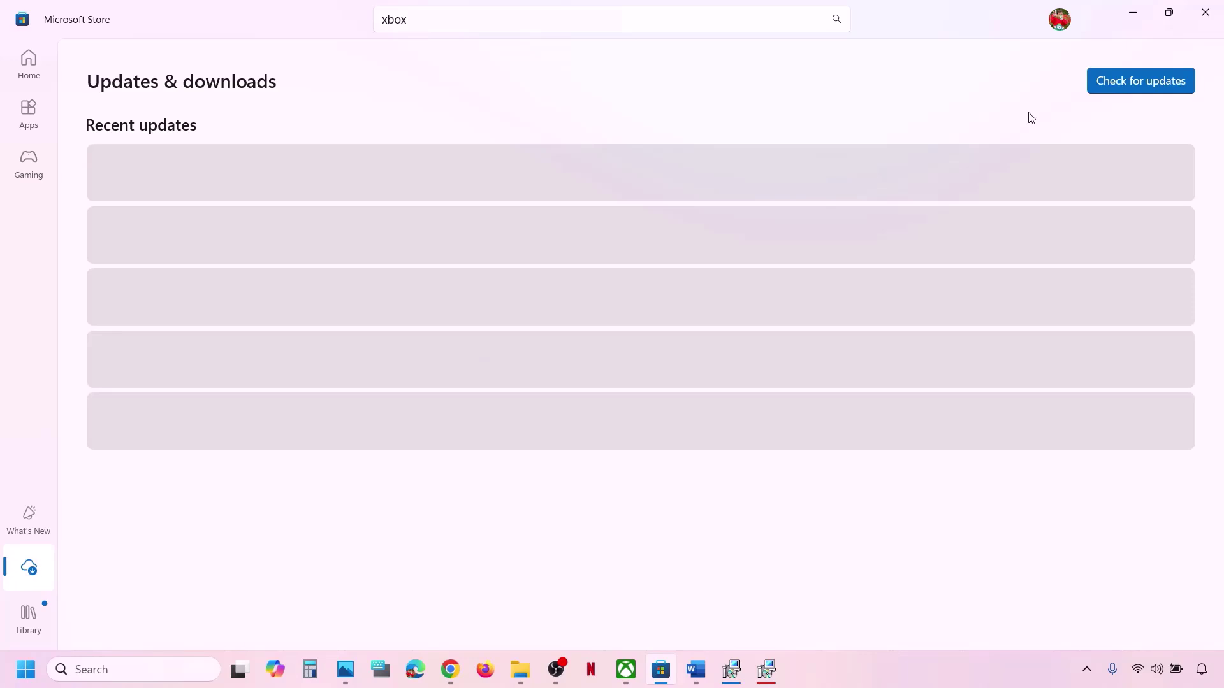
left_click(1129, 83)
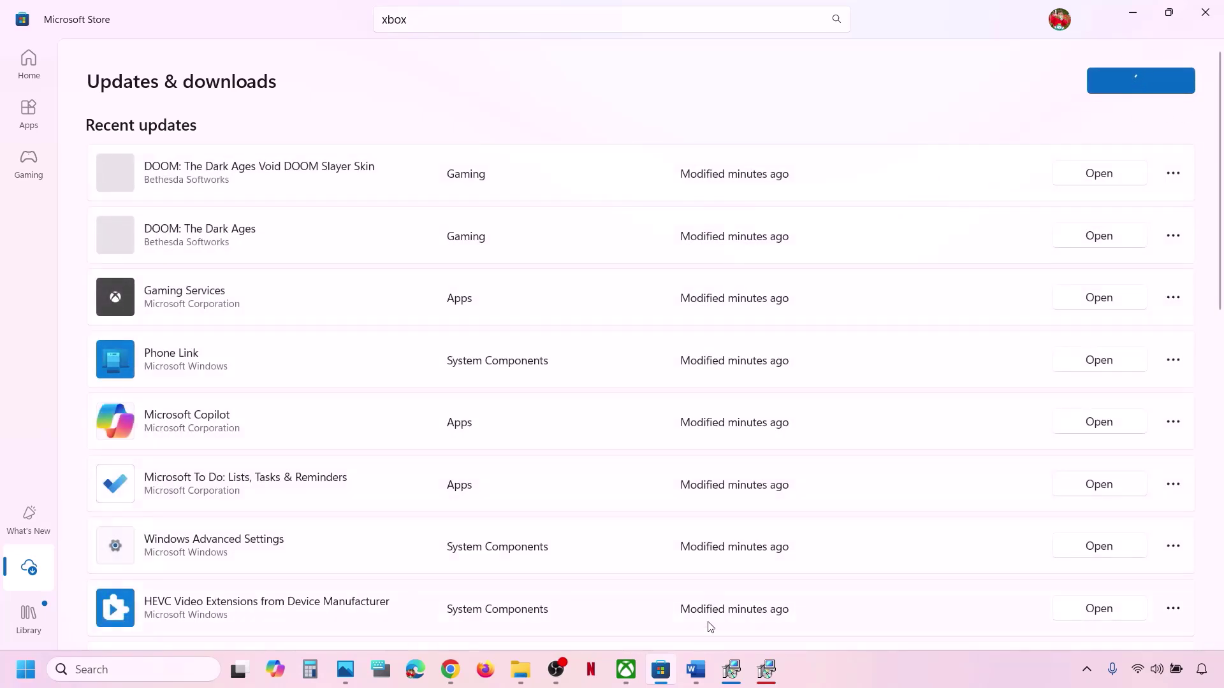
left_click(697, 670)
Open Windows Update and highlight the KB number of the installing 2025-05 cumulative update.
scroll(388, 527, "down", 2)
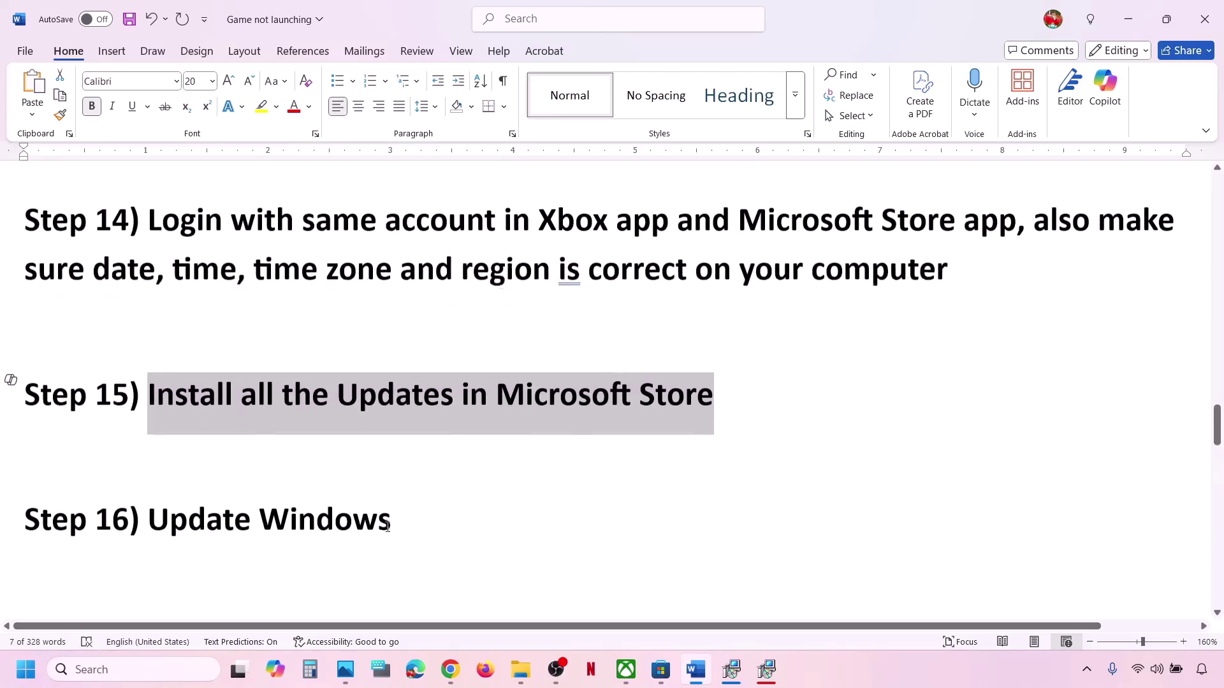
left_click_drag(209, 486, 411, 481)
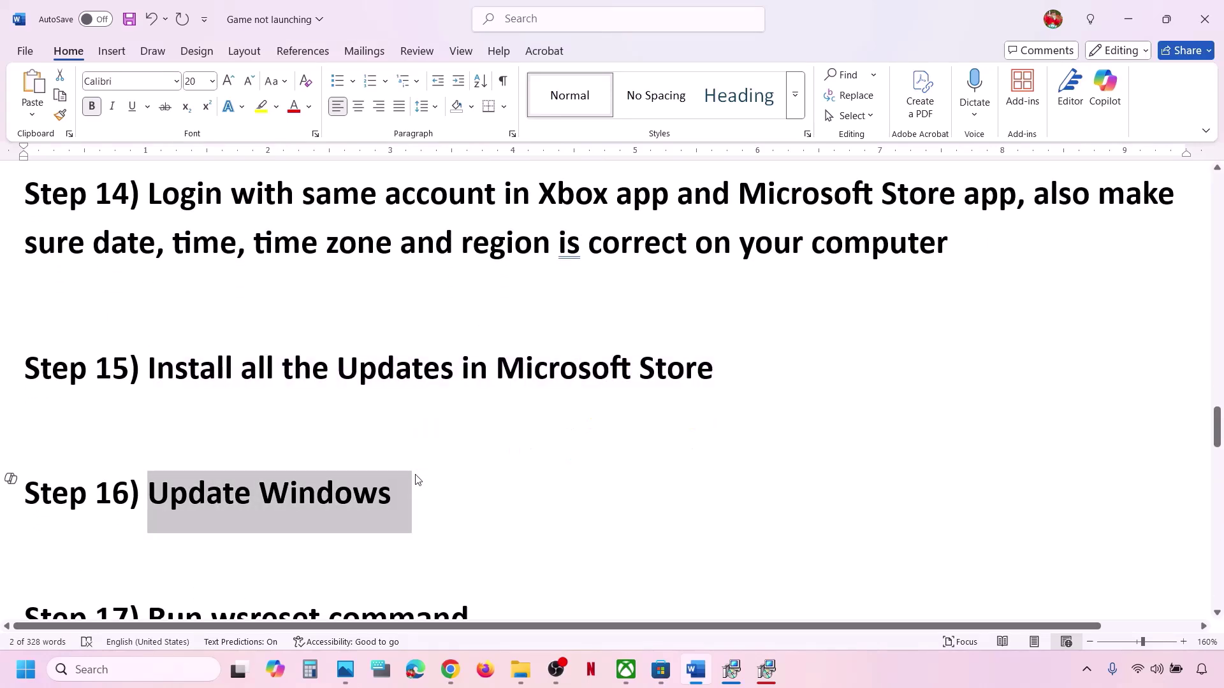
key("super+i")
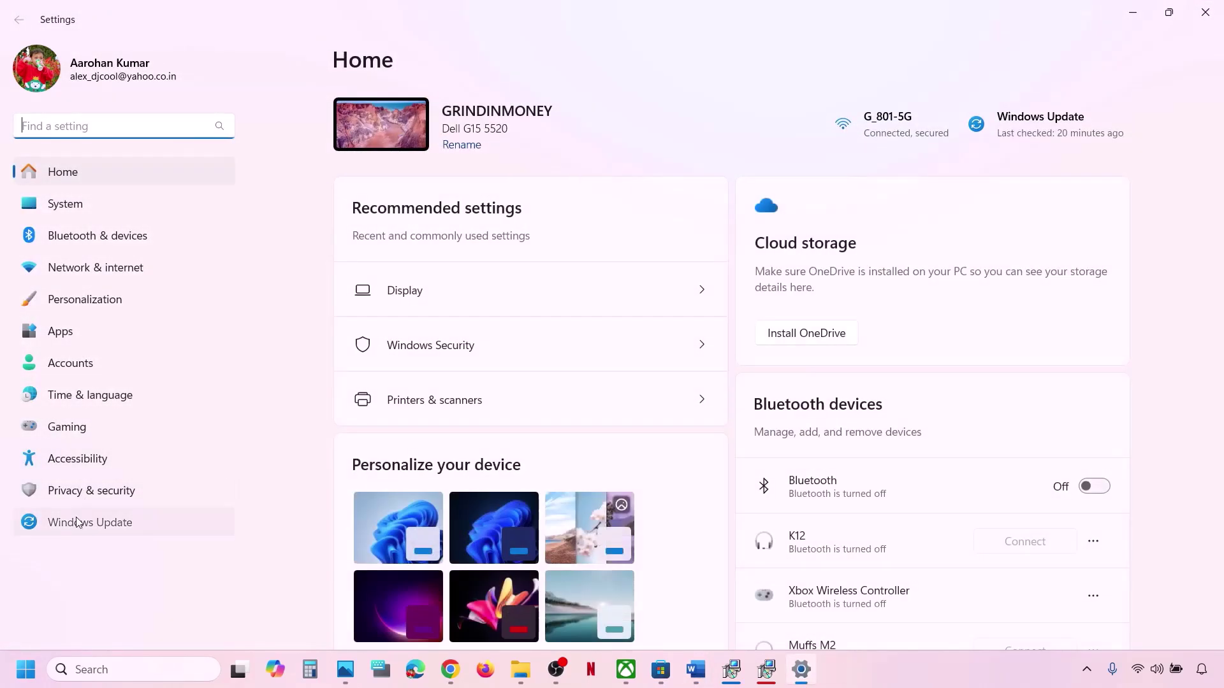
left_click(77, 523)
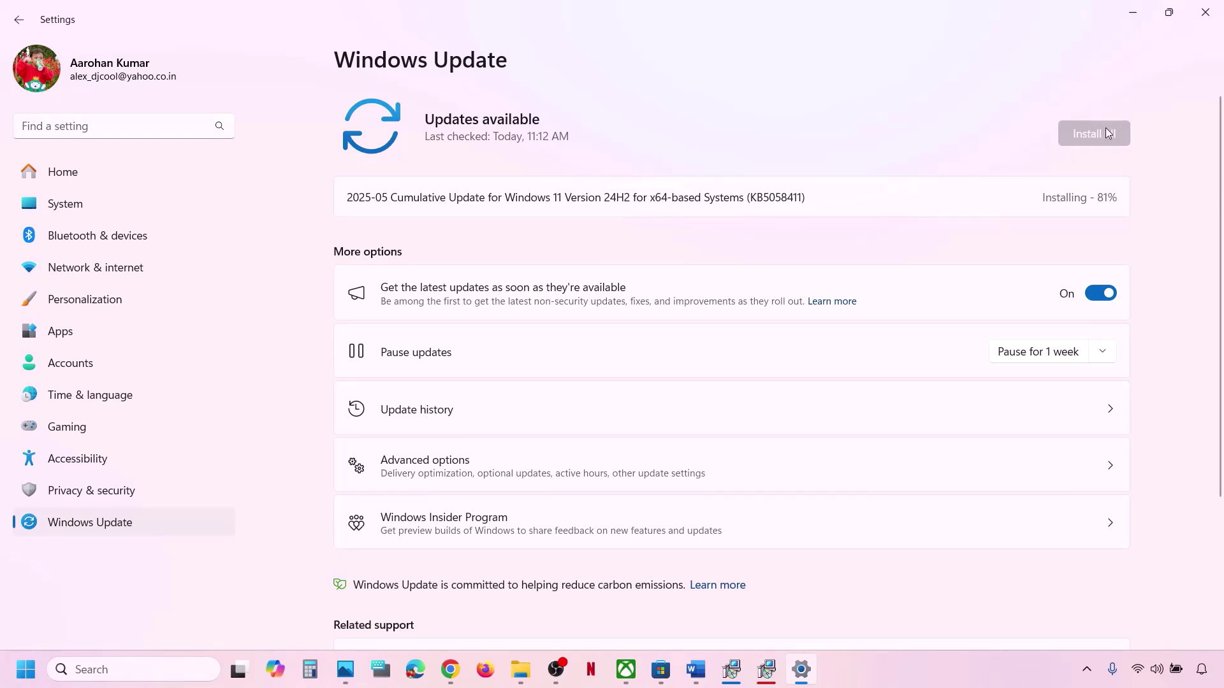
left_click_drag(753, 192, 840, 192)
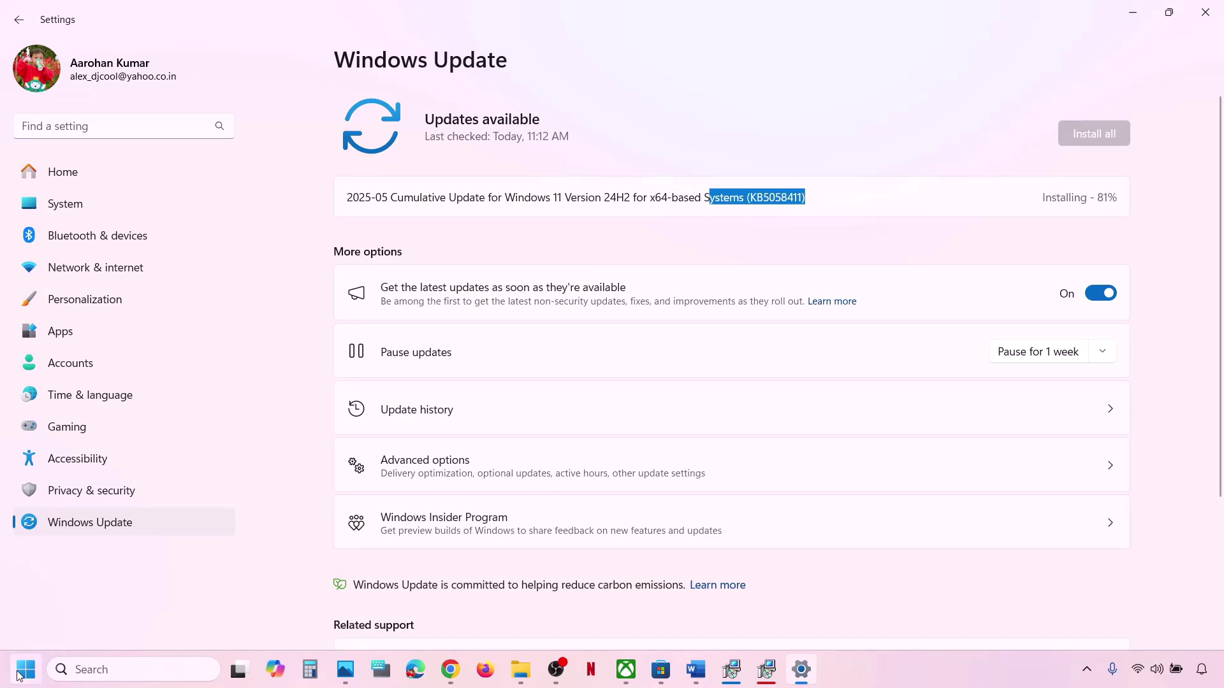
Check the Start menu power options, dismiss them, and scroll the Word guide to Step 17.
left_click(19, 674)
left_click(463, 615)
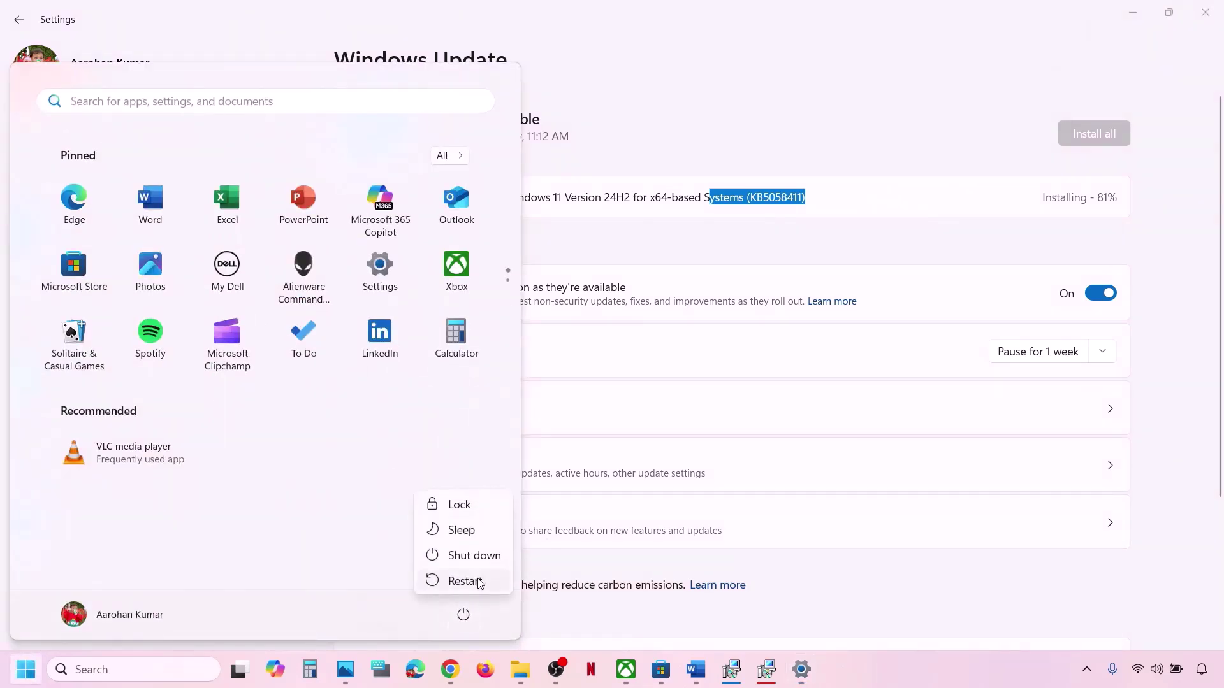
left_click(696, 669)
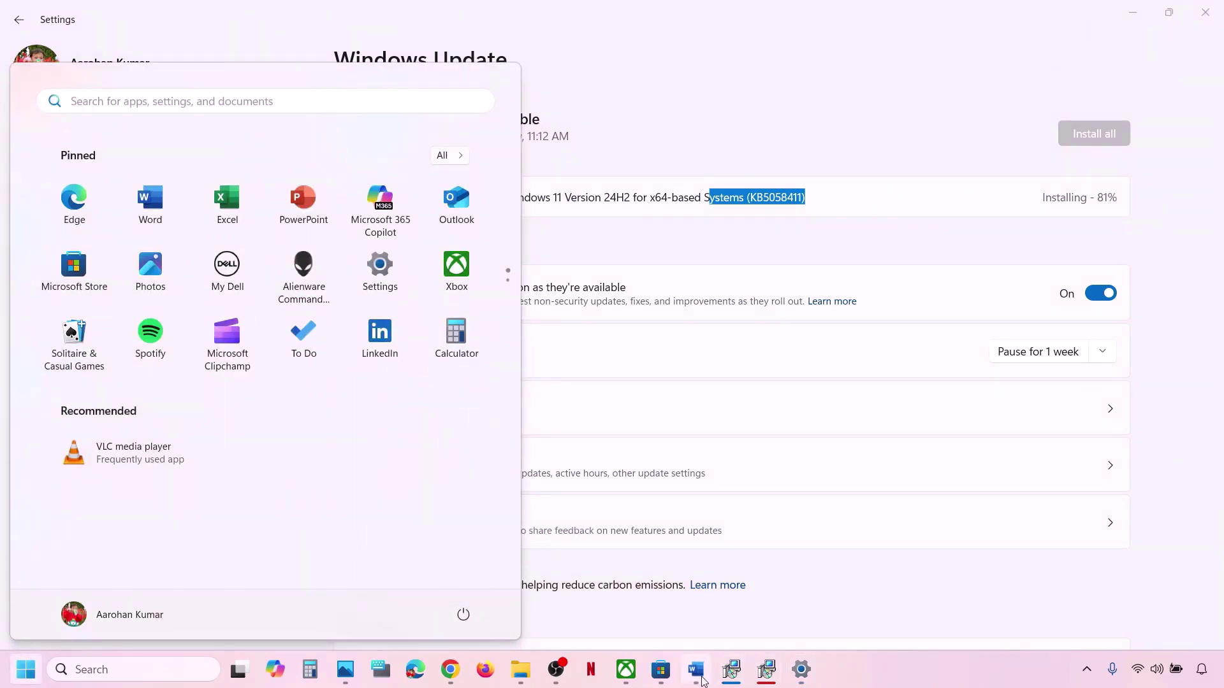
left_click(697, 669)
scroll(480, 453, "down", 3)
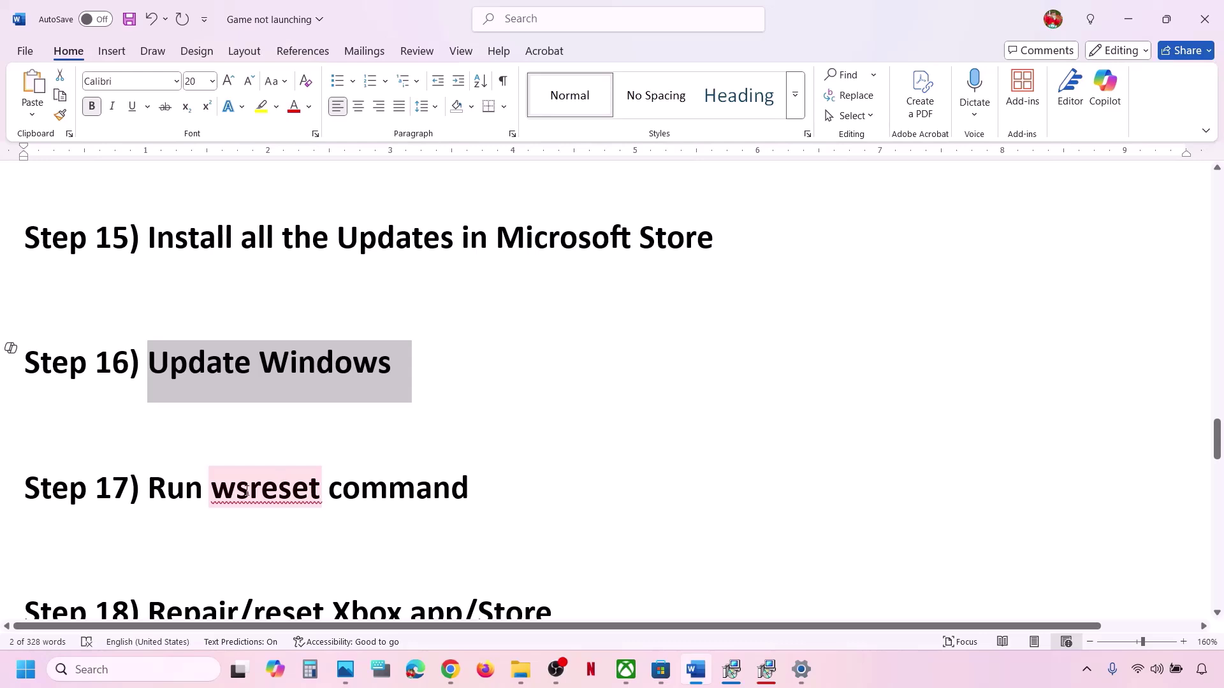
Copy wsreset from Step 17, run it from Windows Search, then minimize the reopened Store.
double_click(247, 491)
key("ctrl+c")
left_click(112, 670)
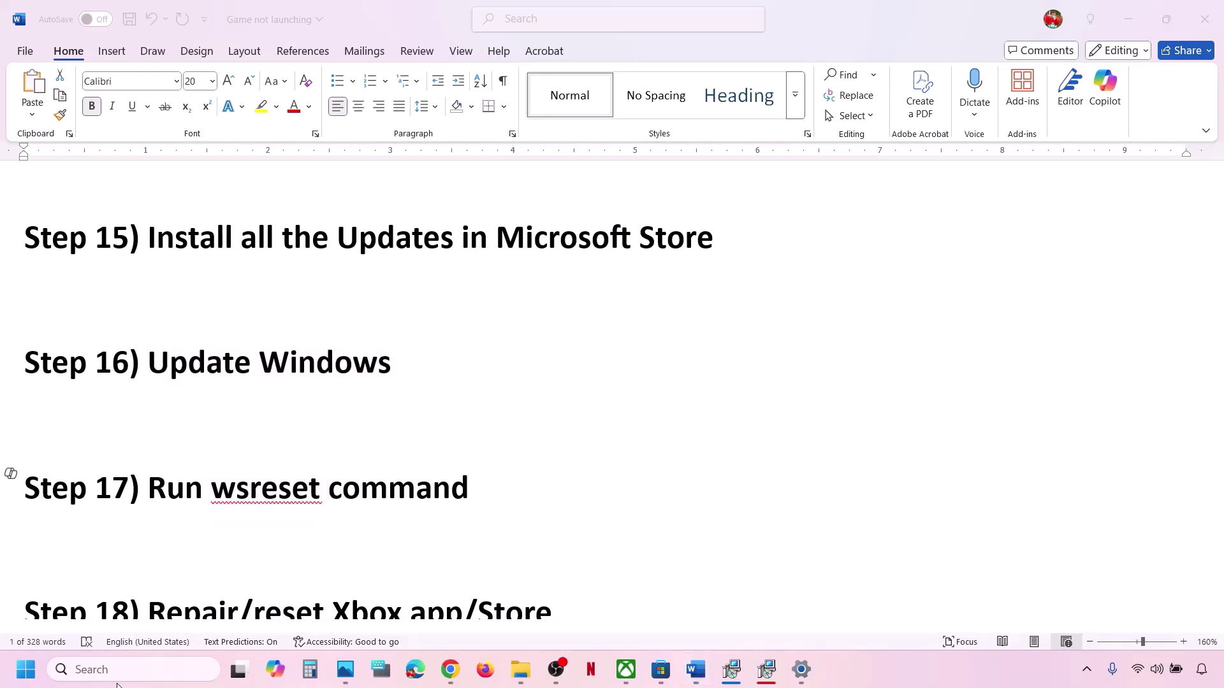
key("ctrl+v")
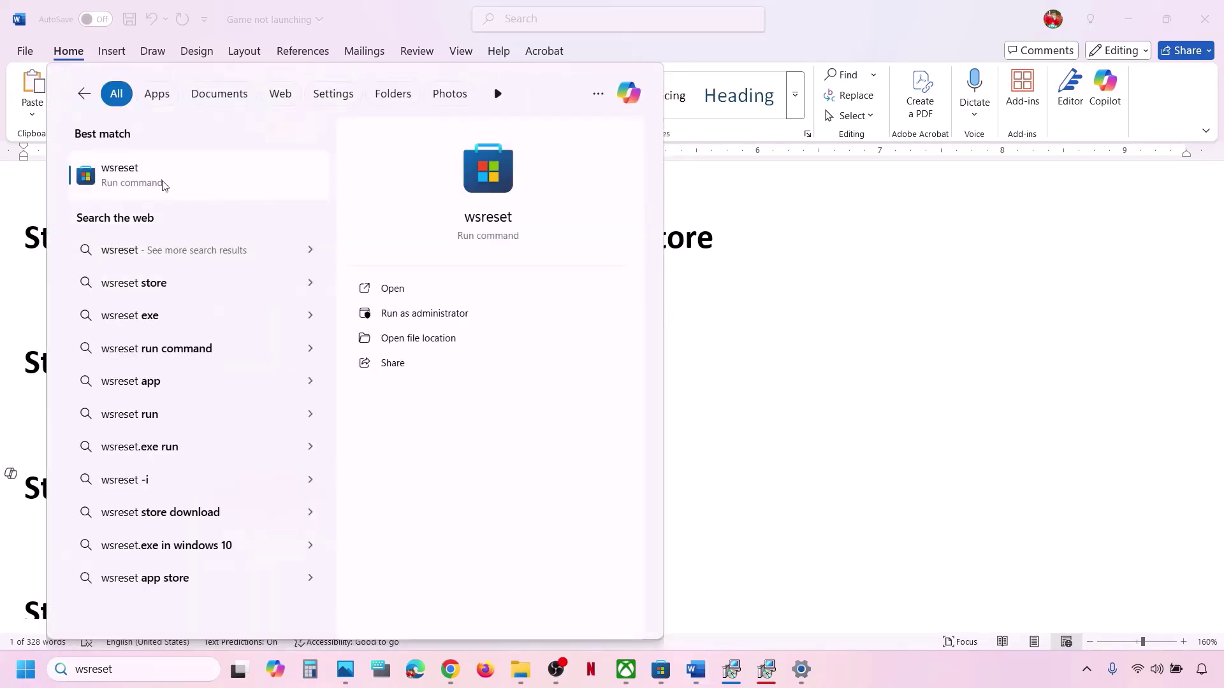
left_click(163, 183)
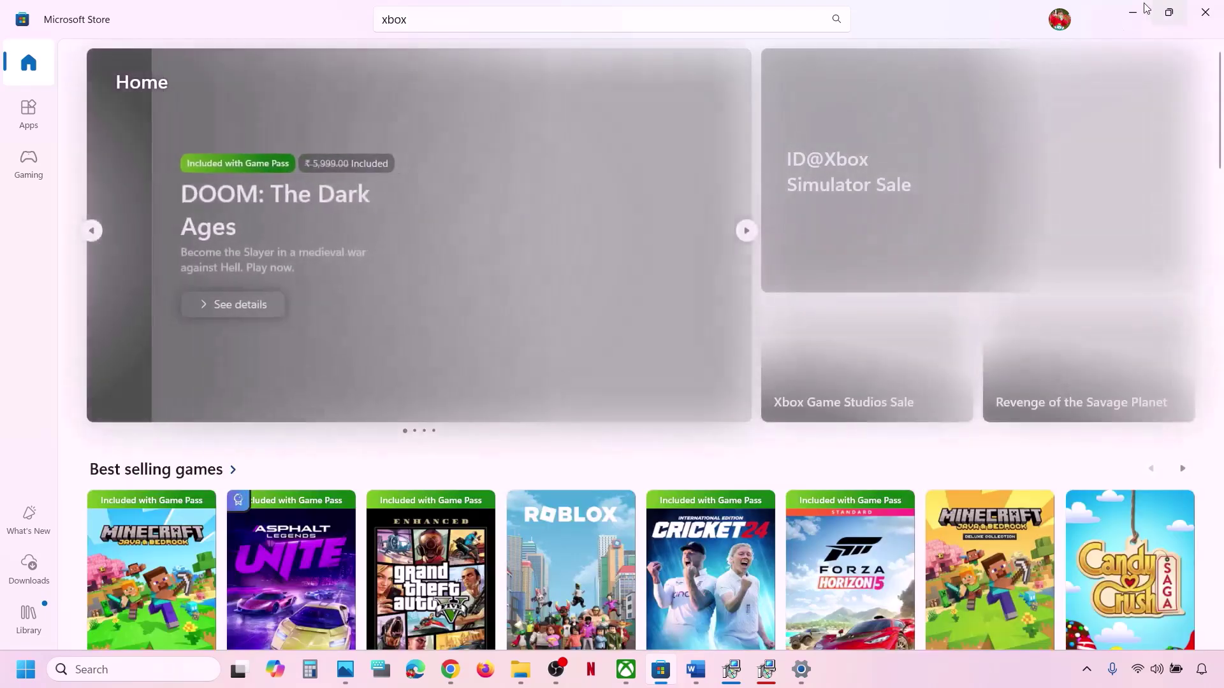
left_click(1144, 10)
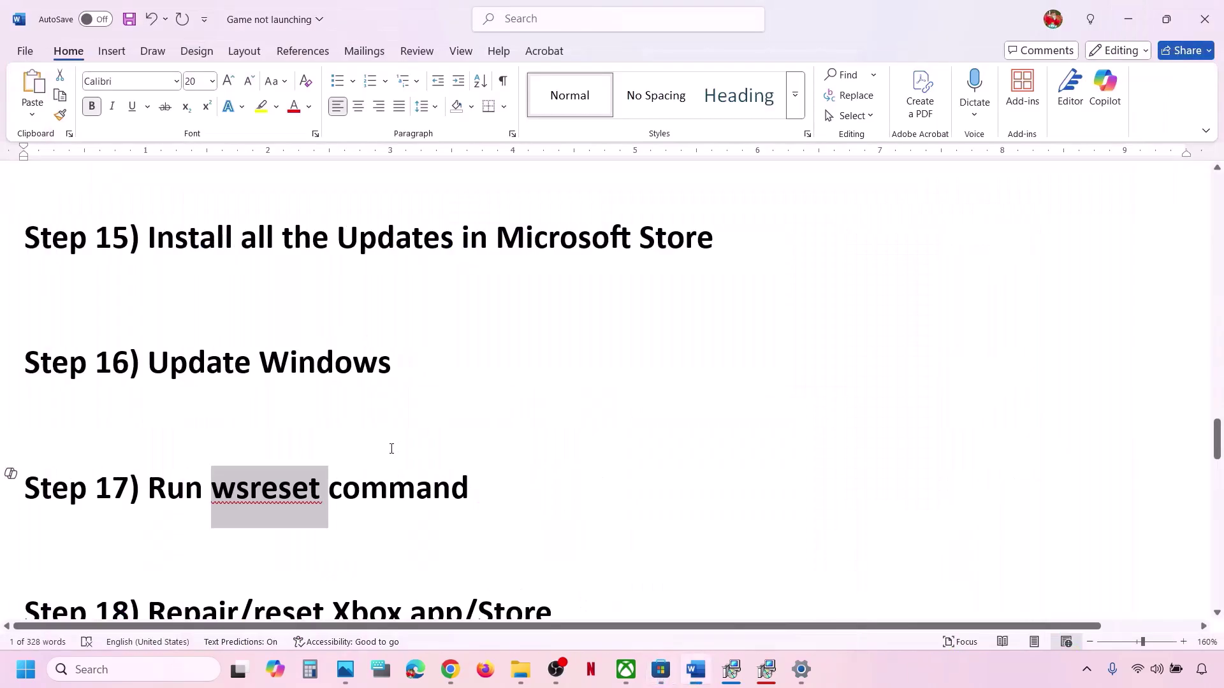
scroll(391, 448, "down", 2)
left_click_drag(148, 501, 606, 487)
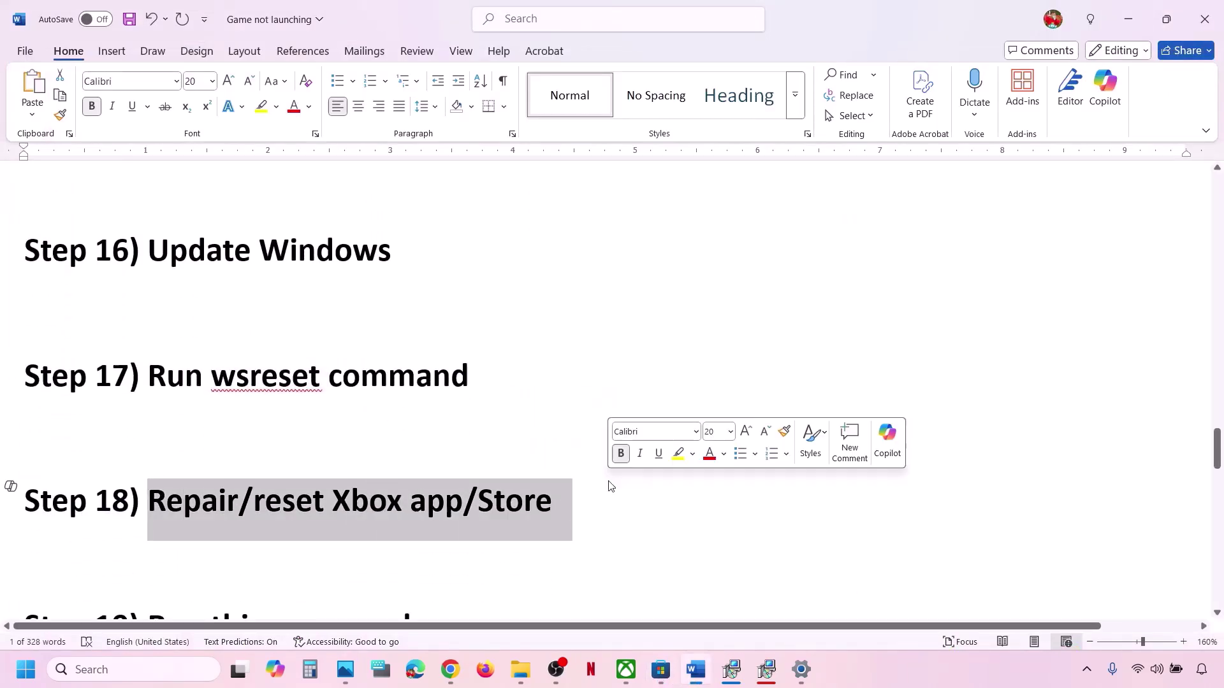
Open the Xbox app's App settings from search, run Repair, then Reset and confirm.
left_click(149, 670)
type("xbox")
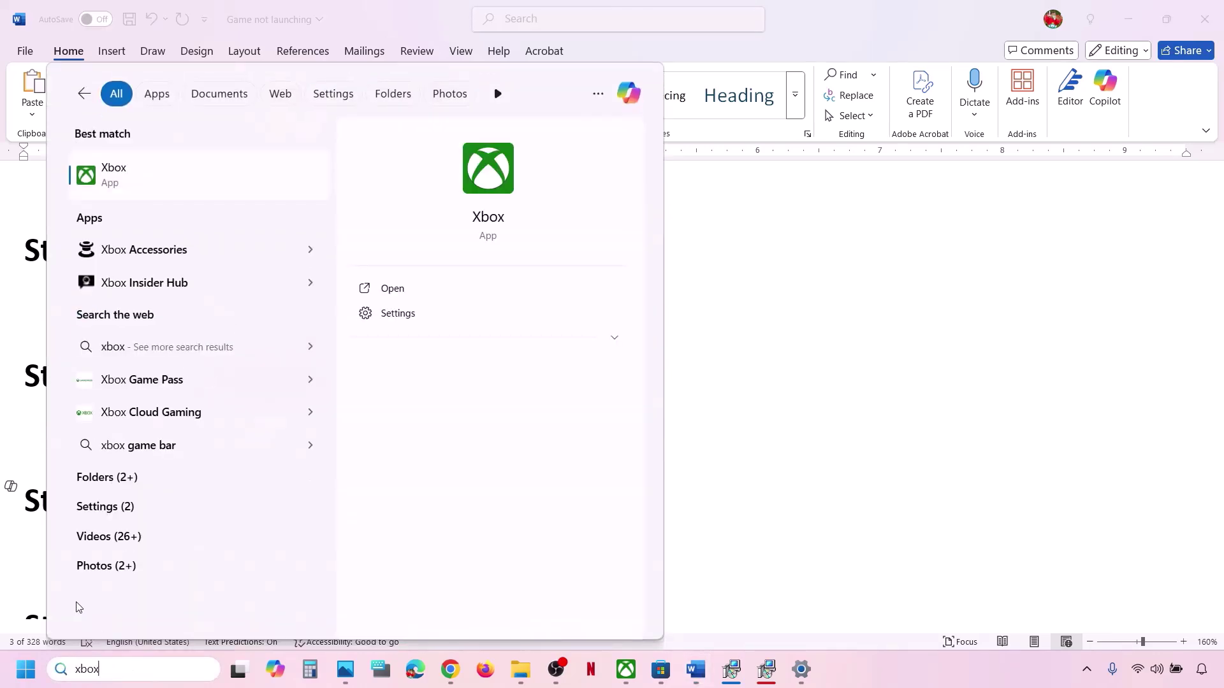
right_click(149, 178)
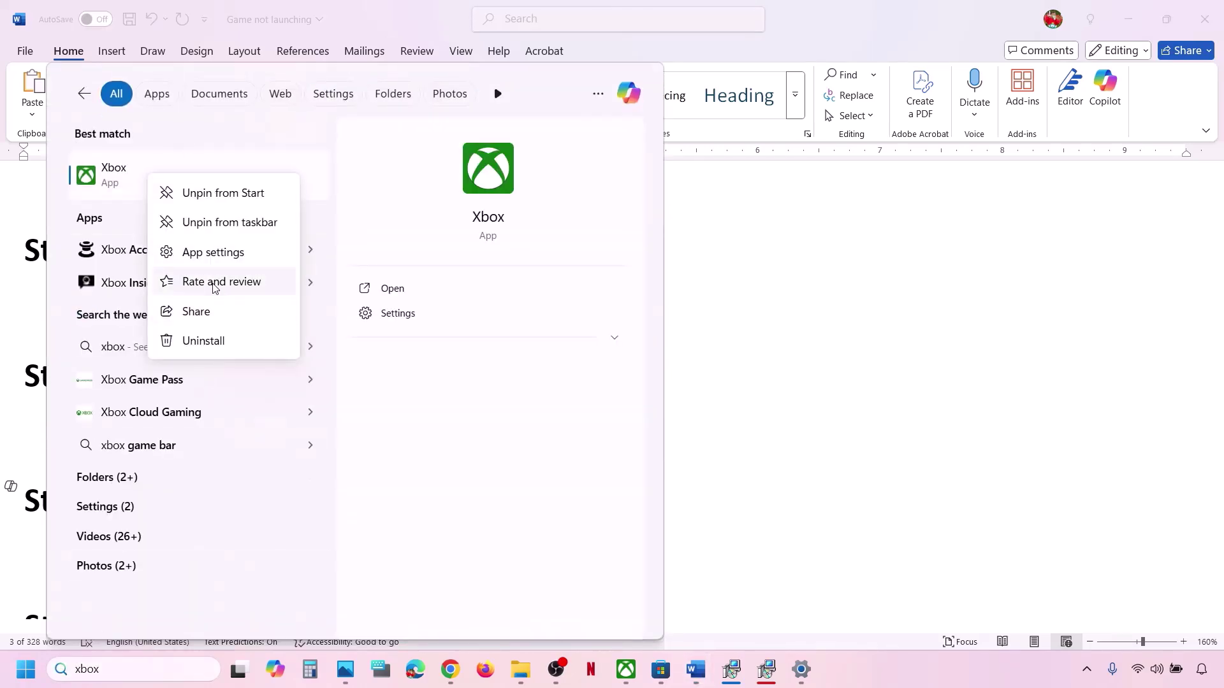
left_click(205, 255)
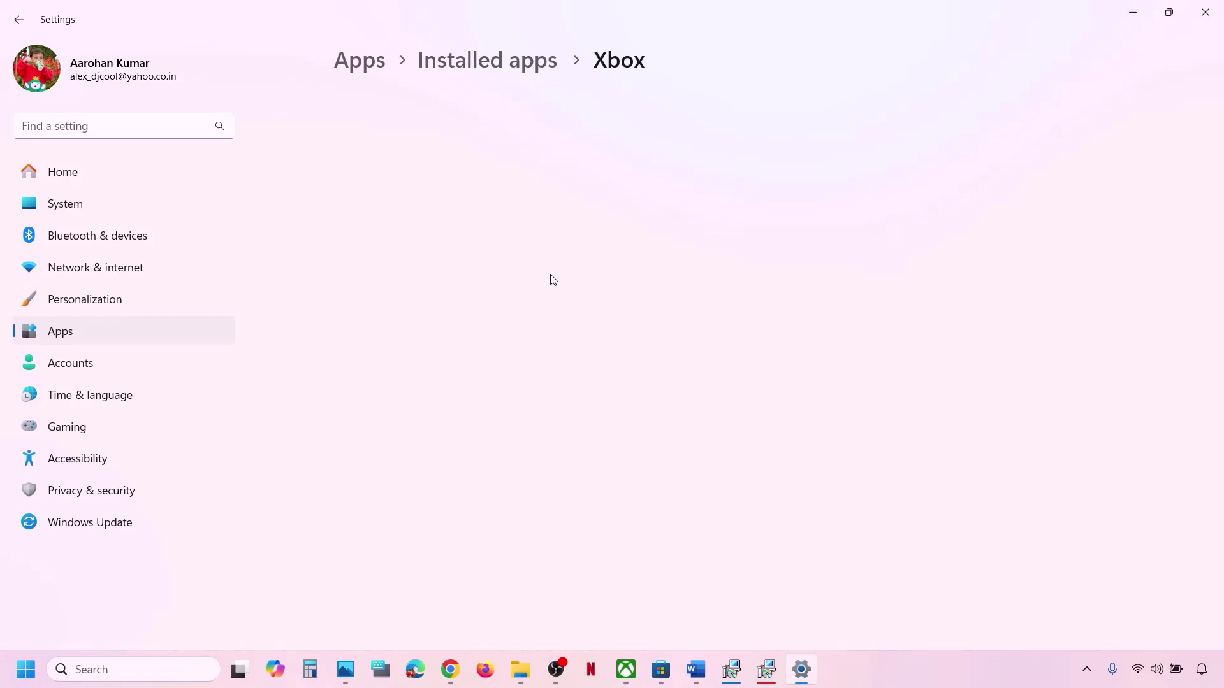
scroll(551, 279, "down", 15)
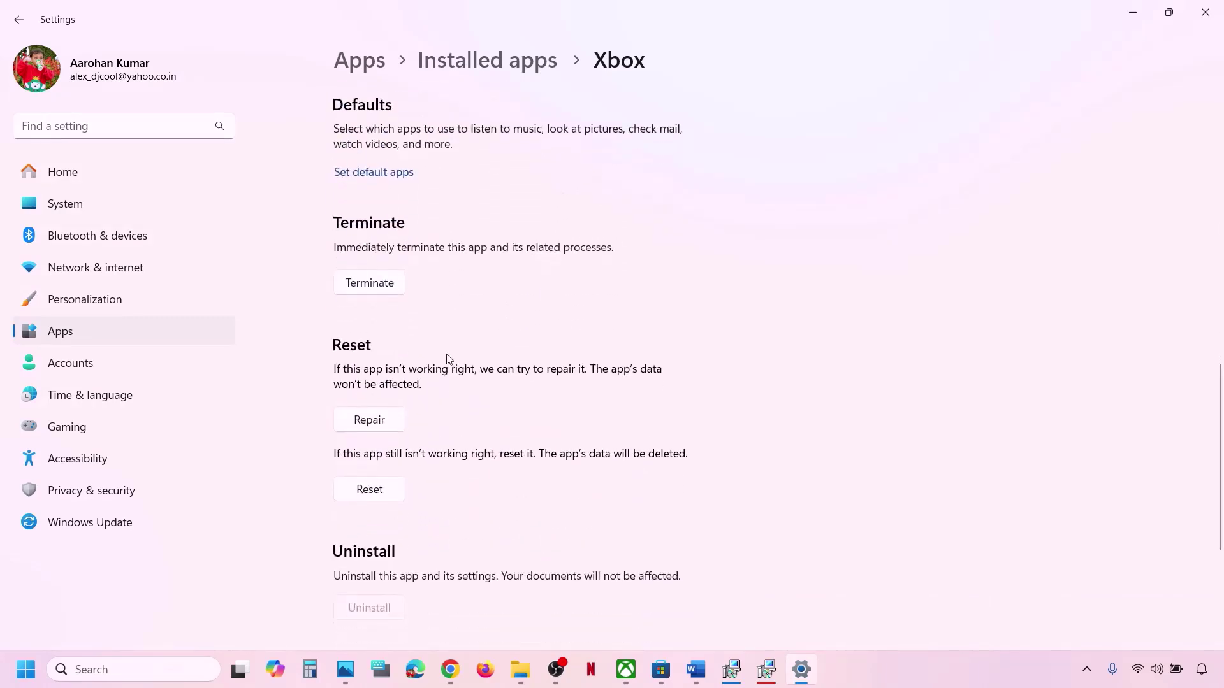
left_click(361, 424)
left_click(385, 495)
left_click(447, 446)
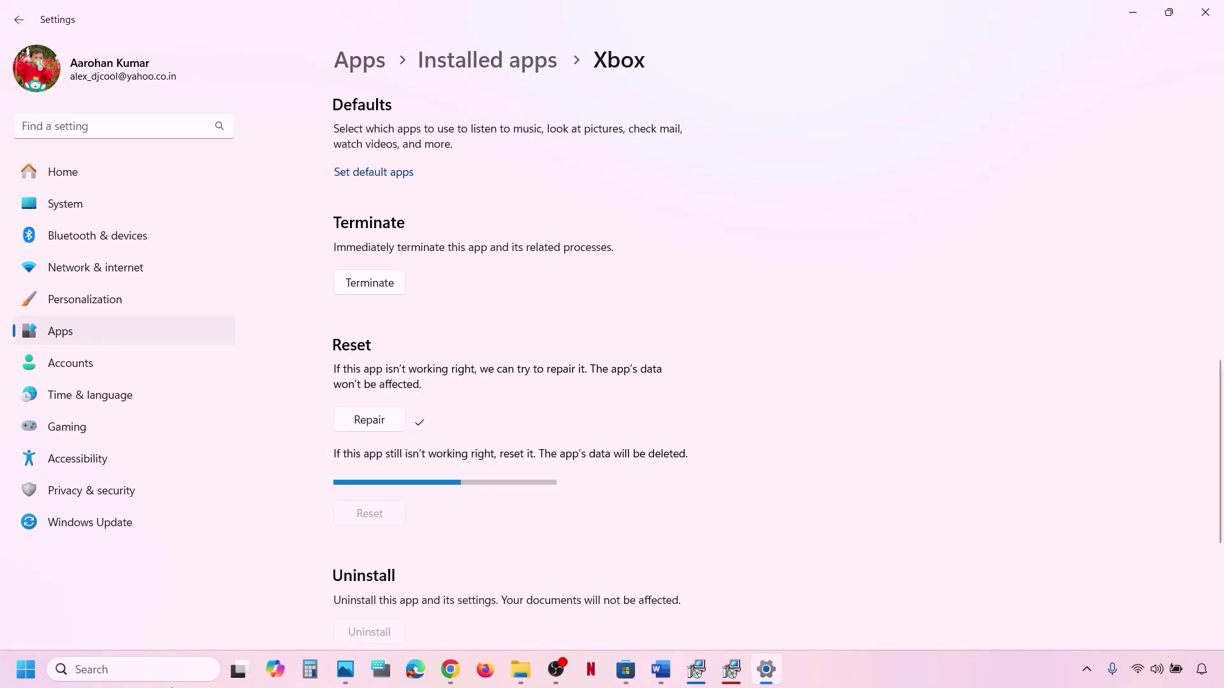
Relaunch Xbox by searching 'xbox', then search for 'store'.
left_click(160, 670)
type("xbox")
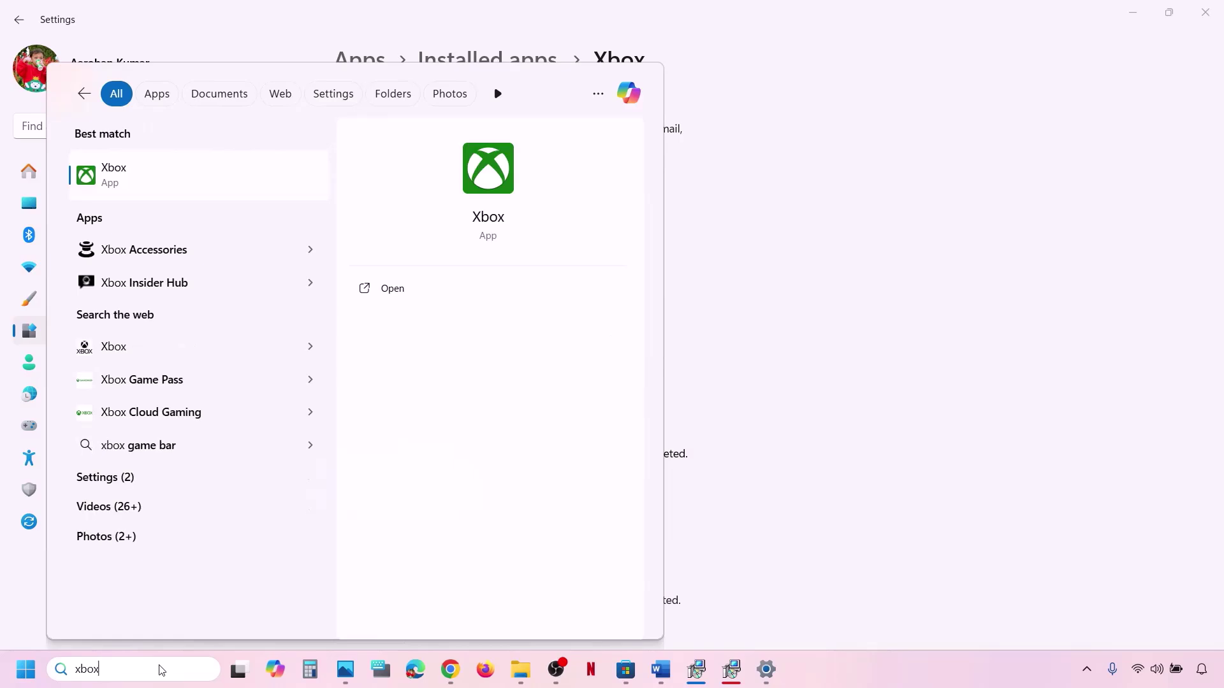
key("Return")
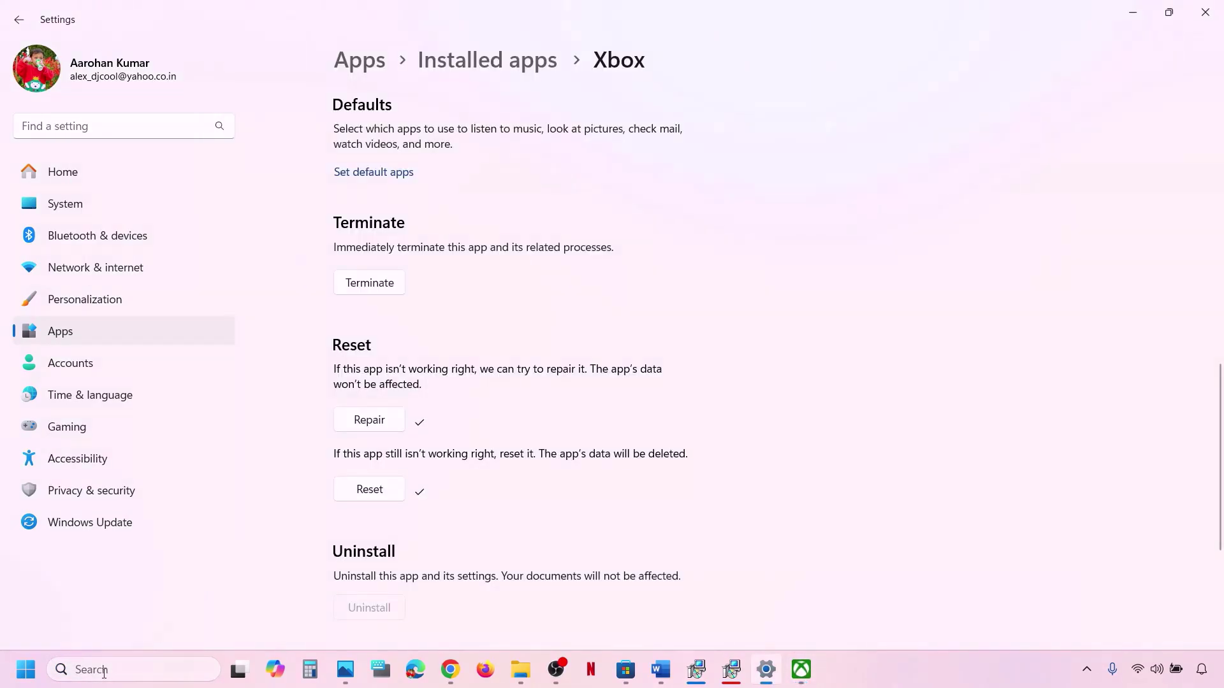
left_click(104, 671)
type("store")
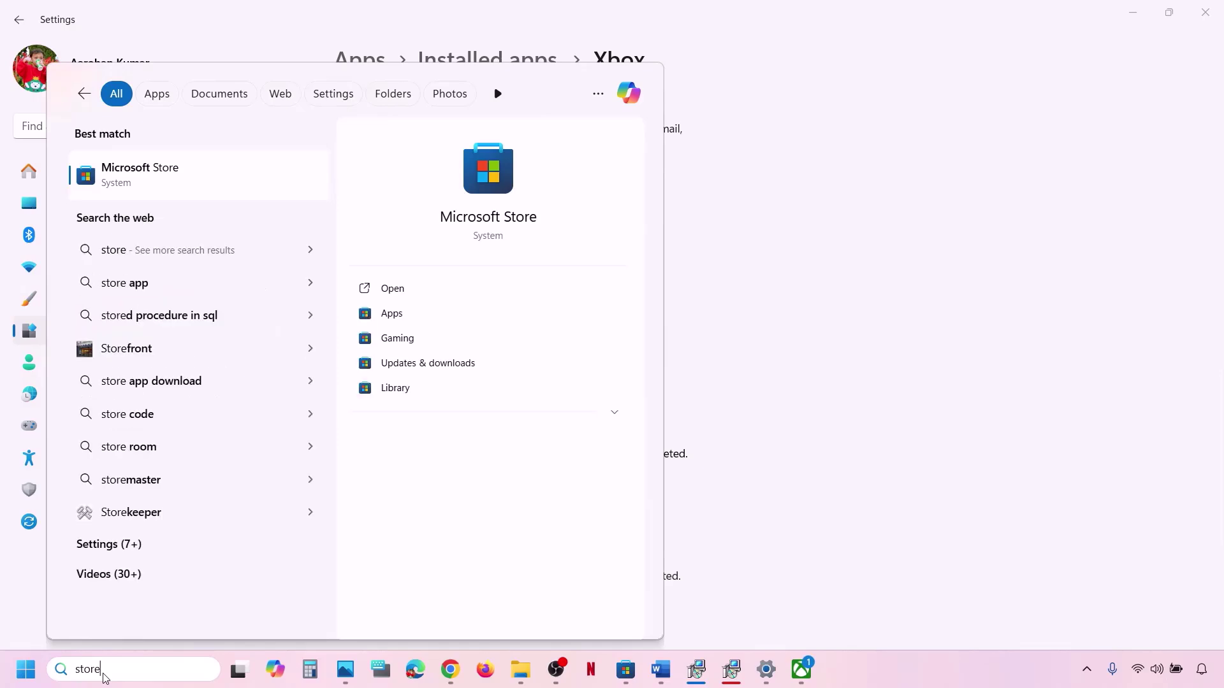
Open Microsoft Store's App settings, run Repair, then Reset and confirm the data deletion.
right_click(143, 194)
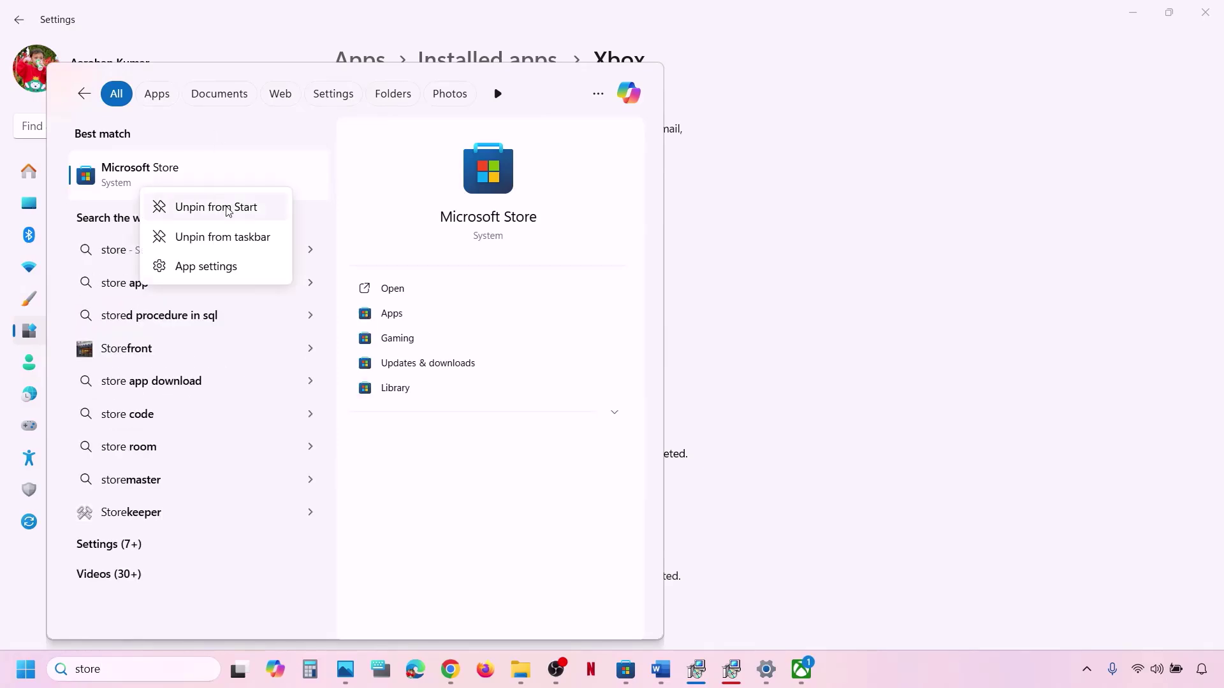
left_click(192, 266)
scroll(495, 406, "down", 15)
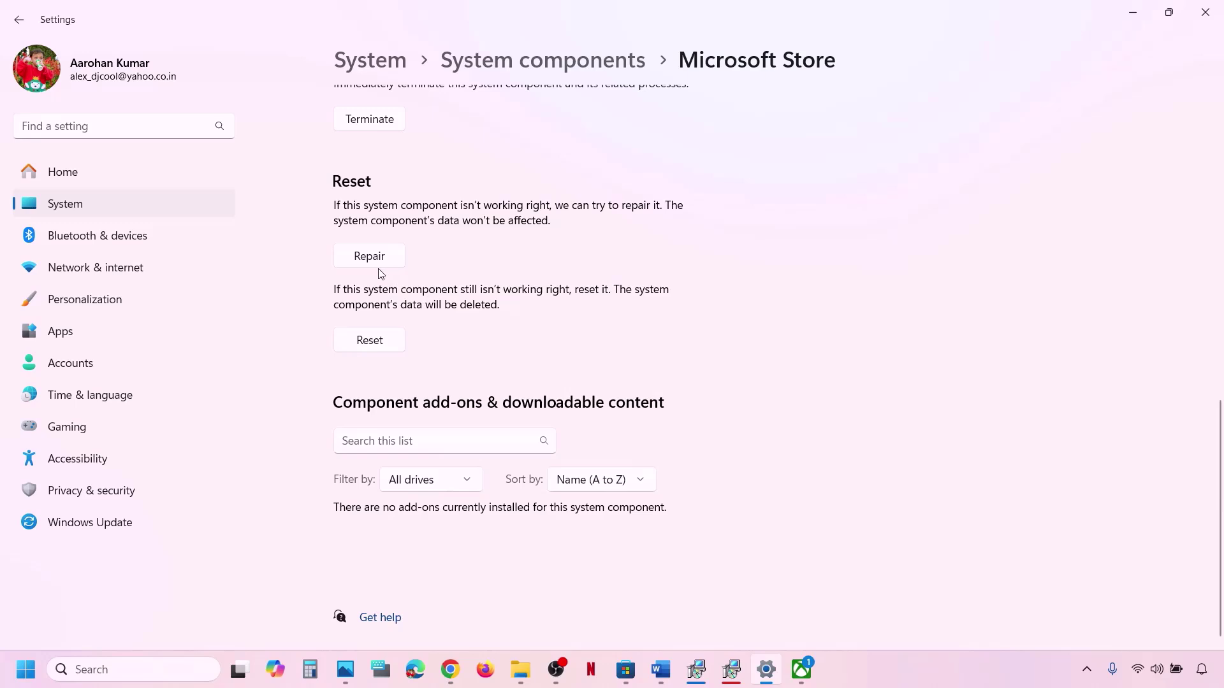
left_click(376, 262)
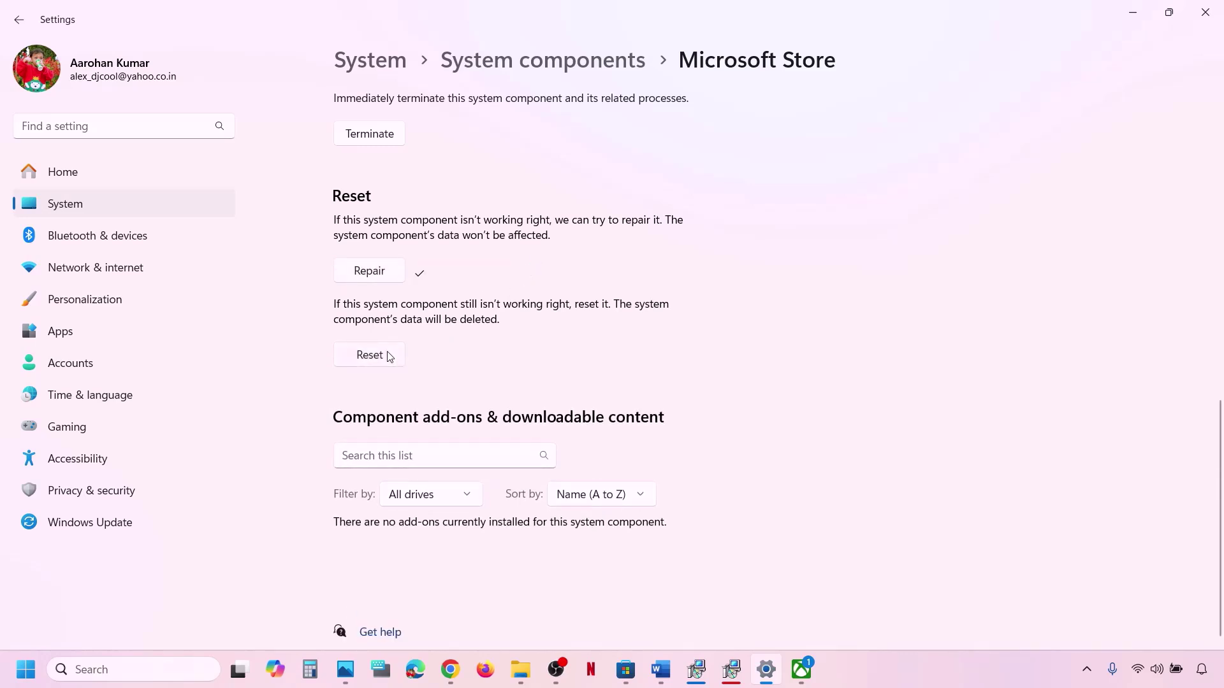
left_click(390, 355)
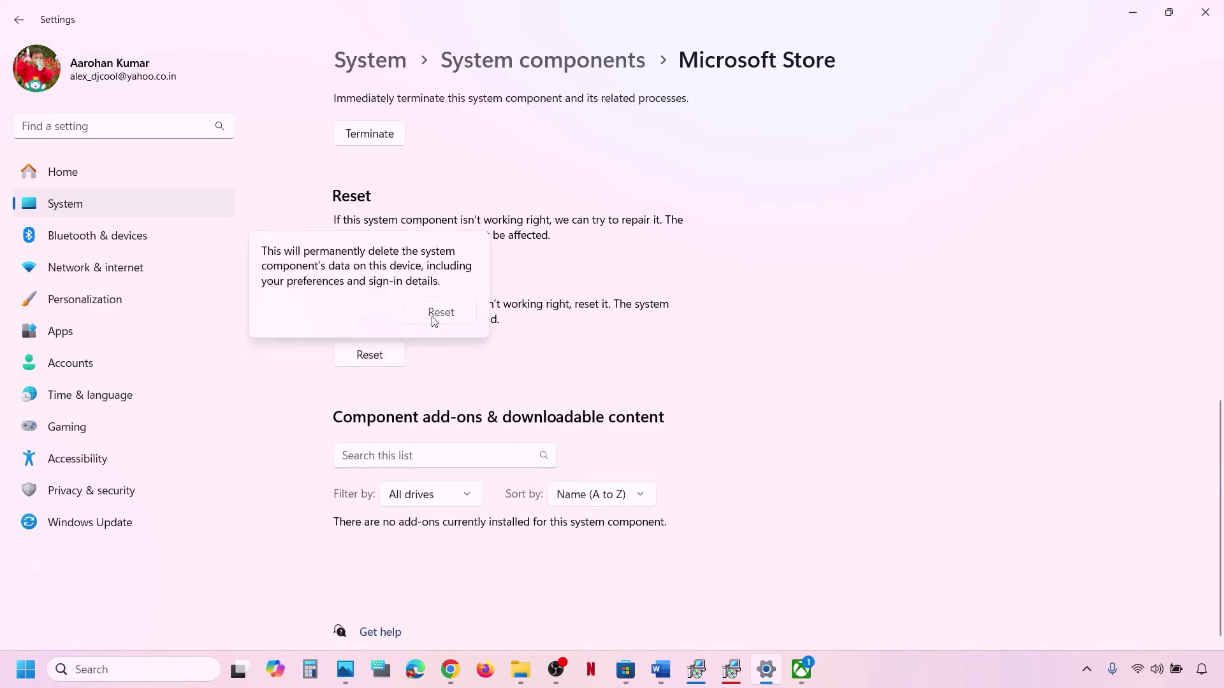
left_click(440, 313)
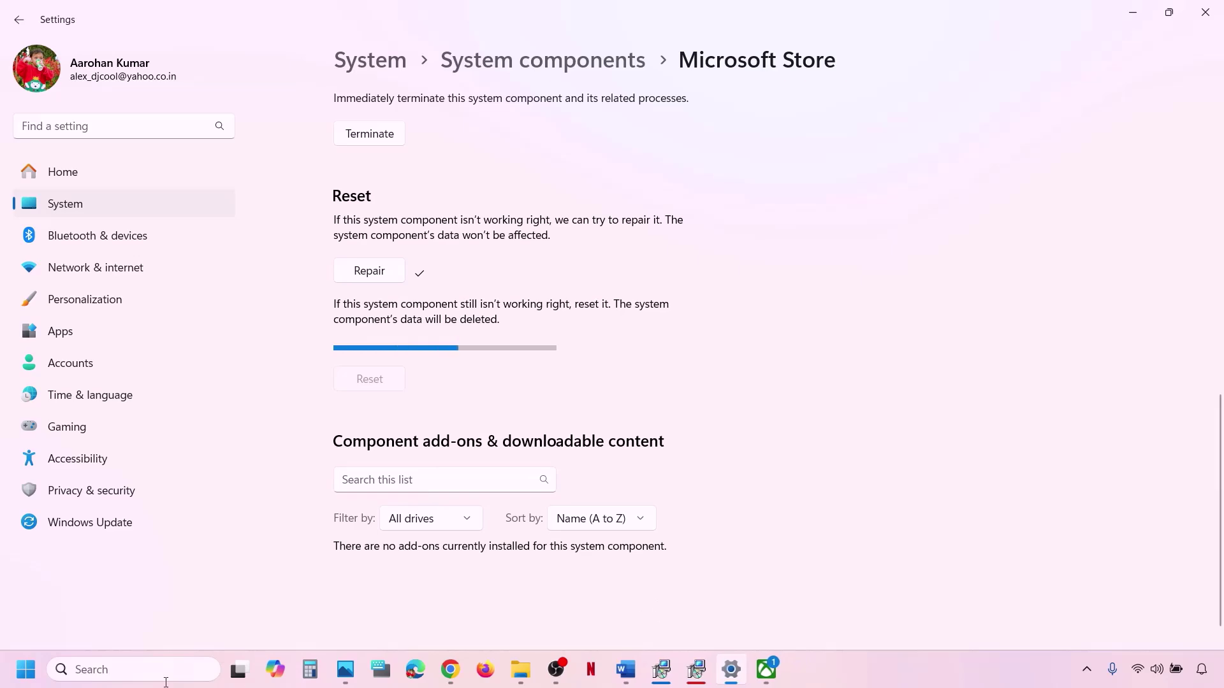
Launch Microsoft Store, dismiss Xbox's Get ready to play prompt, and return to Word.
left_click(139, 671)
type("store")
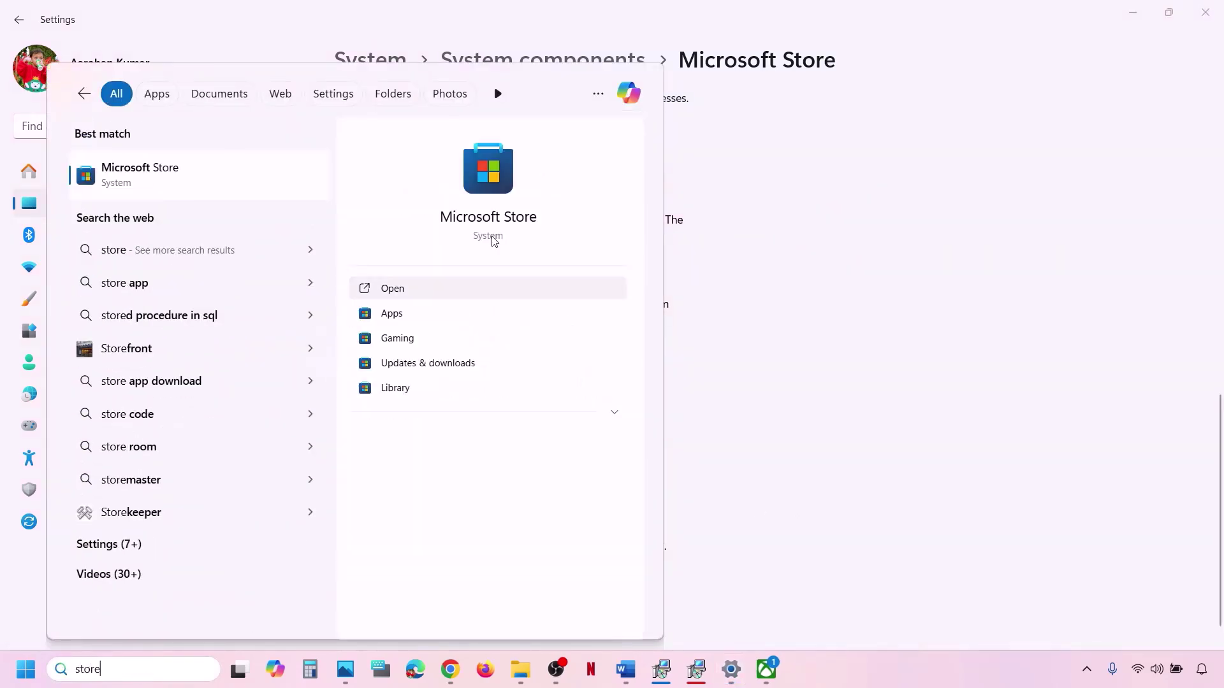
left_click(392, 288)
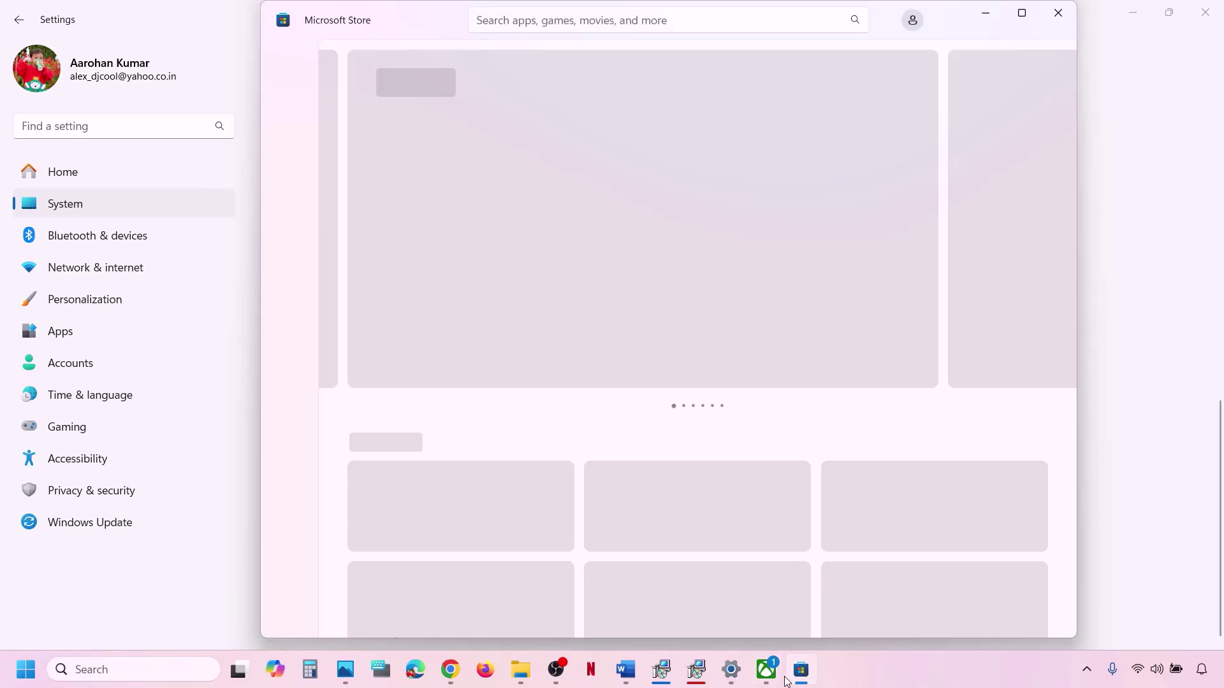
left_click(765, 671)
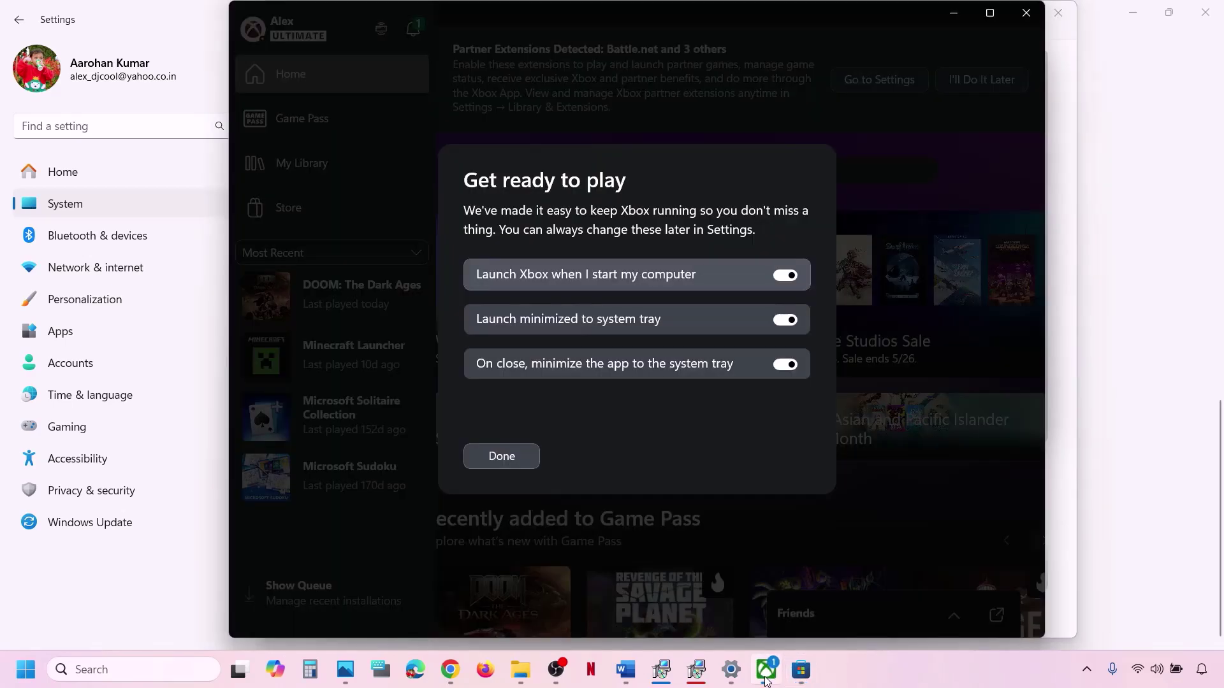
left_click(512, 458)
left_click(1134, 415)
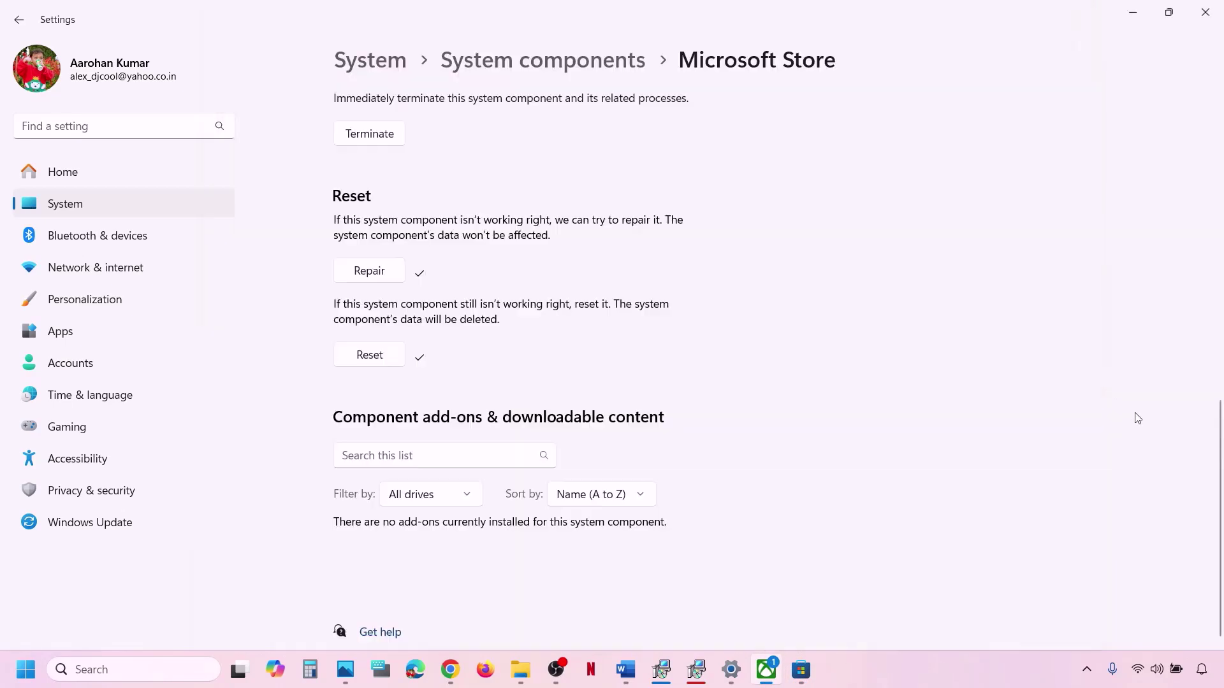
left_click(626, 670)
Select and copy Step 19's Get-AppxPackage -AllUsers re-register command in Word.
scroll(395, 461, "down", 3)
scroll(391, 461, "down", 6)
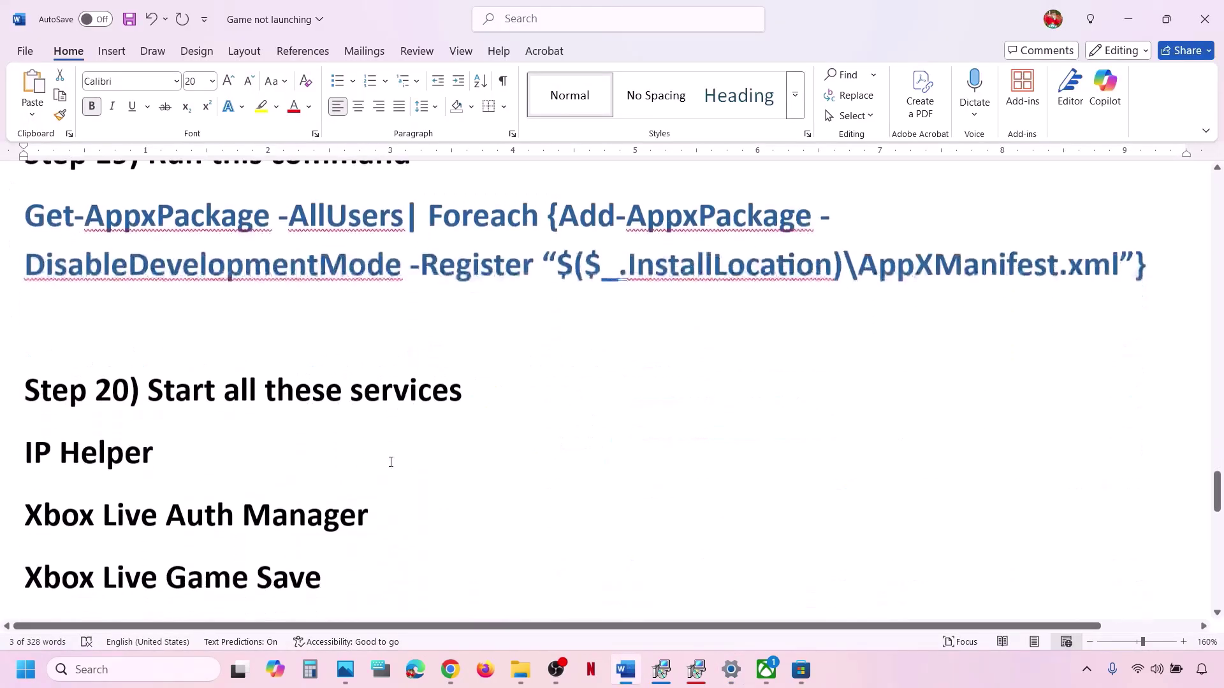
scroll(391, 459, "up", 3)
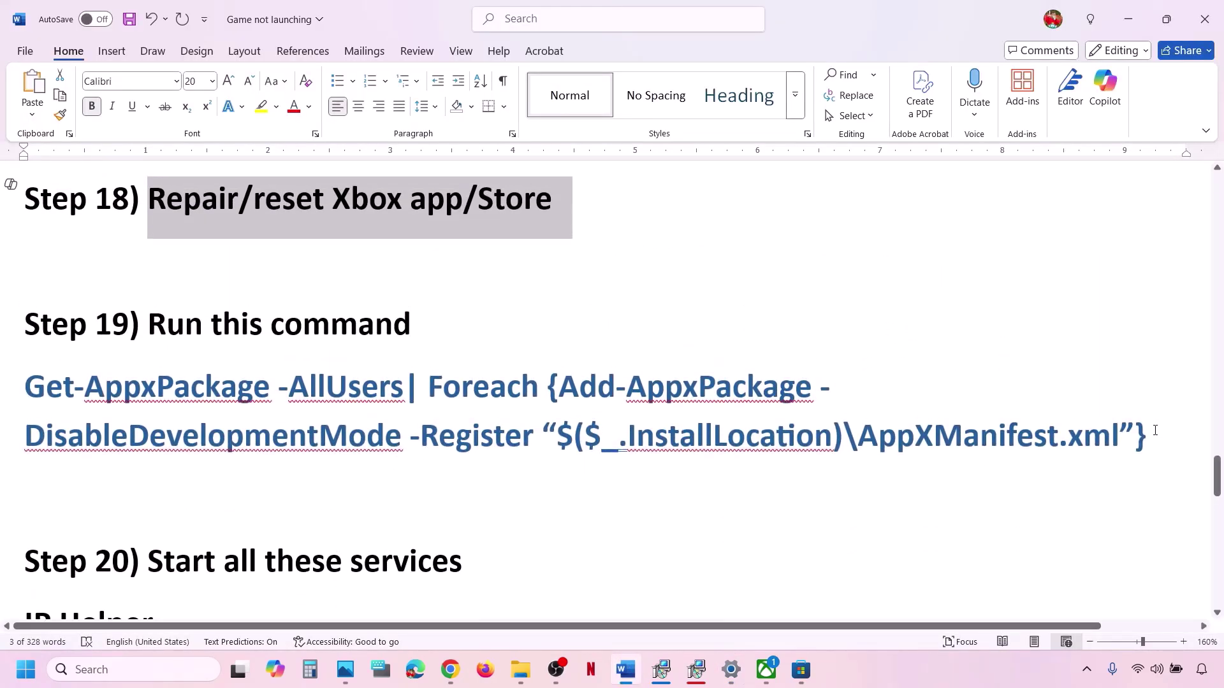
left_click_drag(1155, 430, 24, 382)
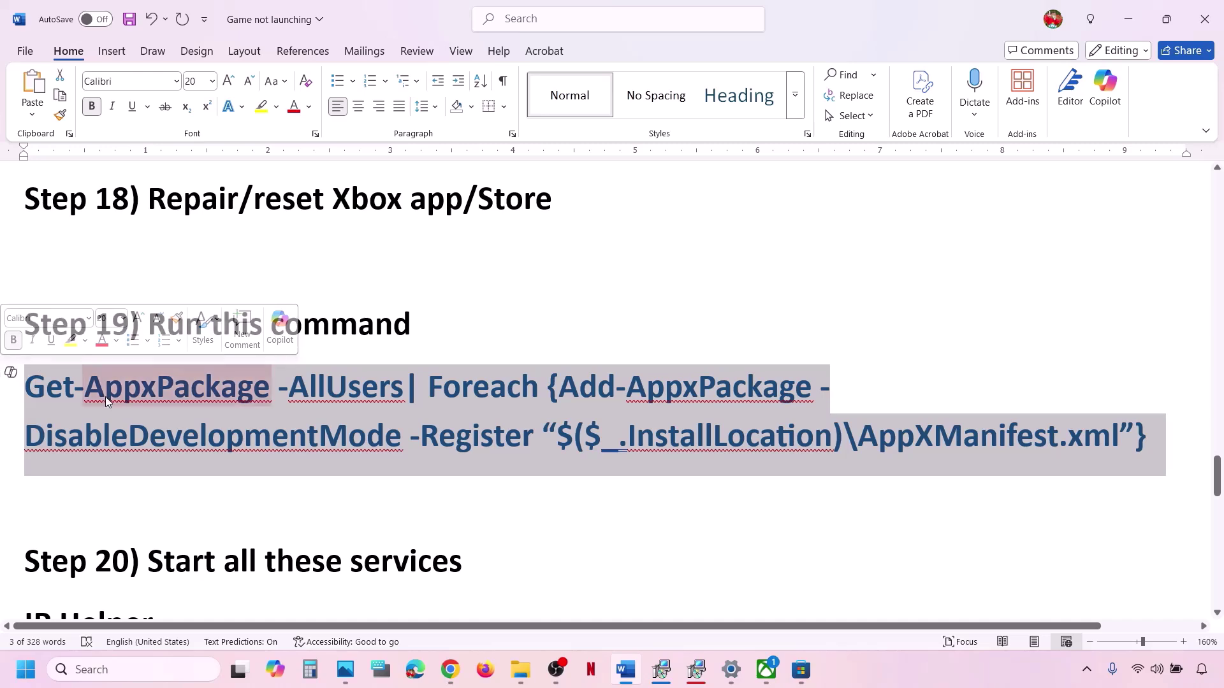
right_click(128, 408)
left_click(197, 155)
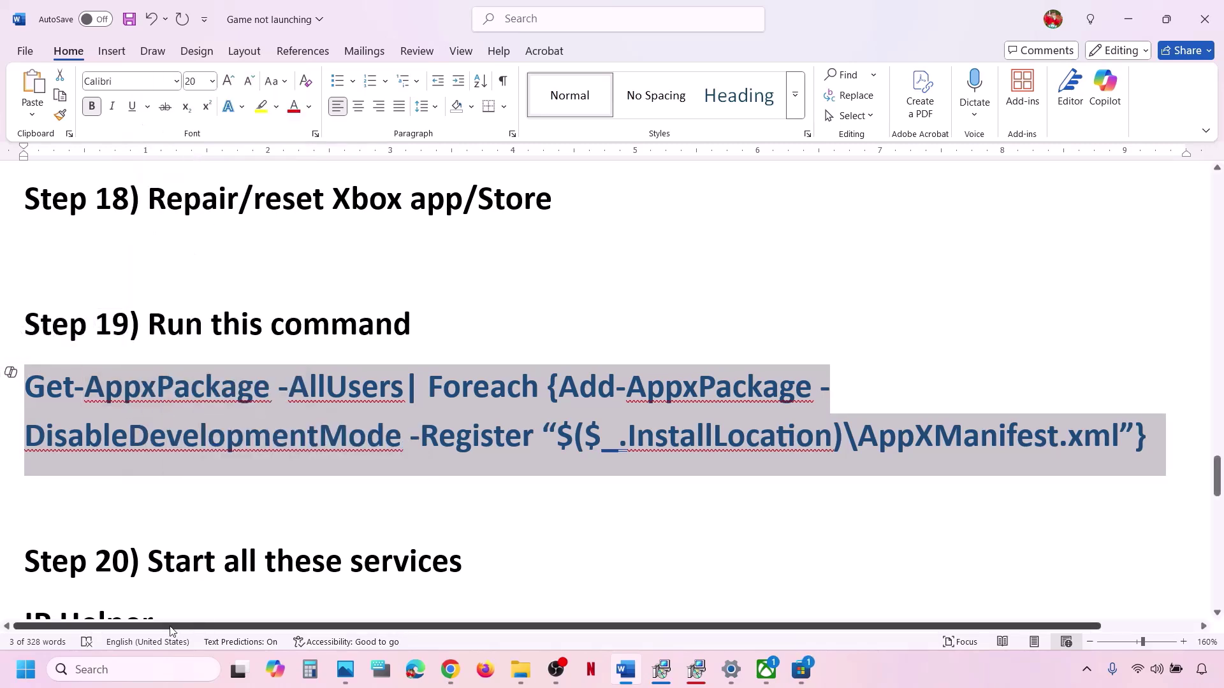
Paste the Get-AppxPackage command into PowerShell run as administrator, then return to Word's Step 20.
left_click(125, 669)
type("powershell")
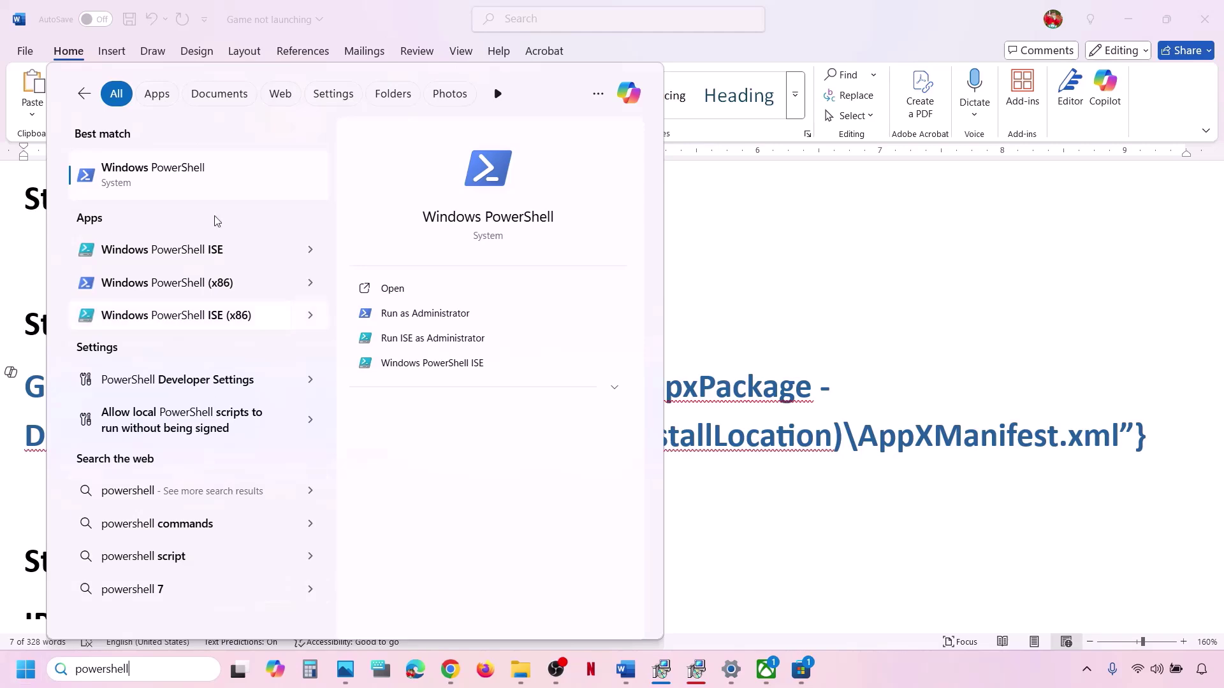
right_click(189, 174)
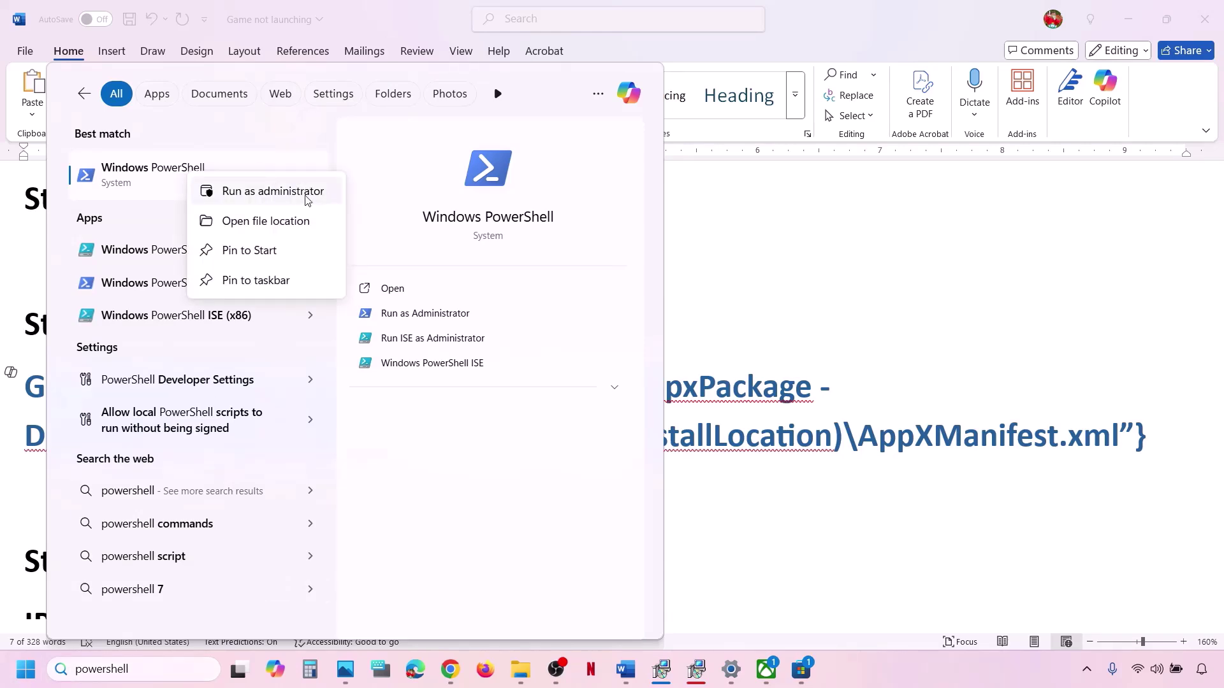
left_click(276, 197)
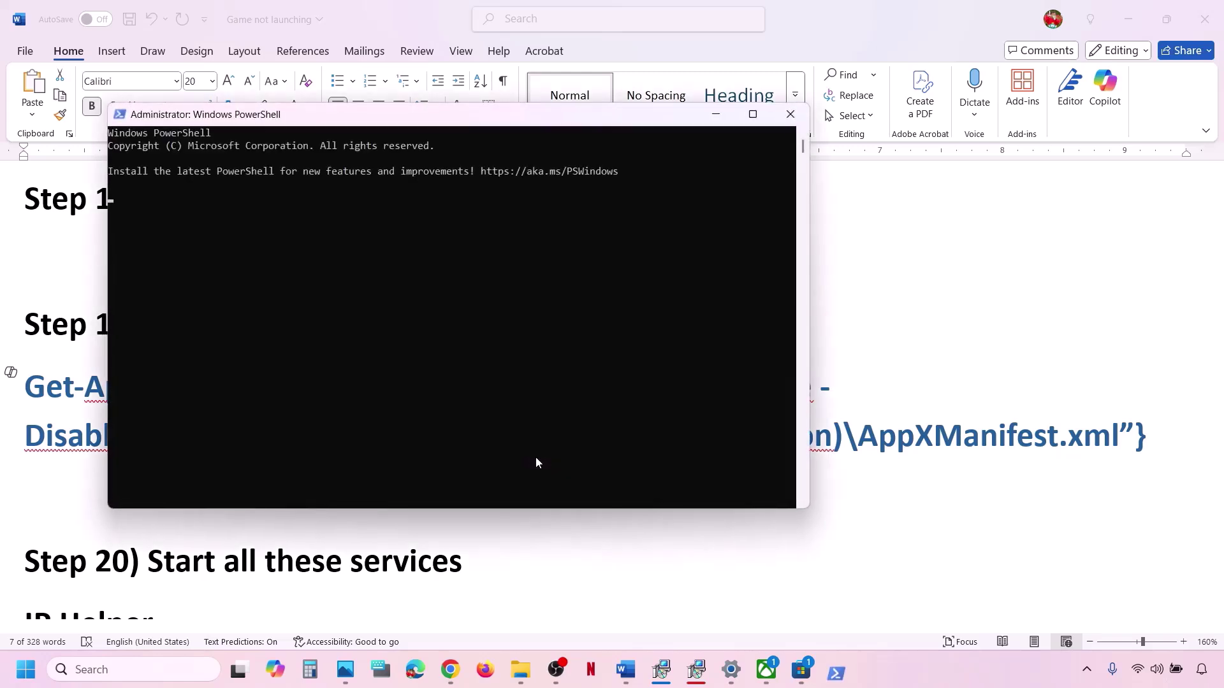
key("ctrl+v")
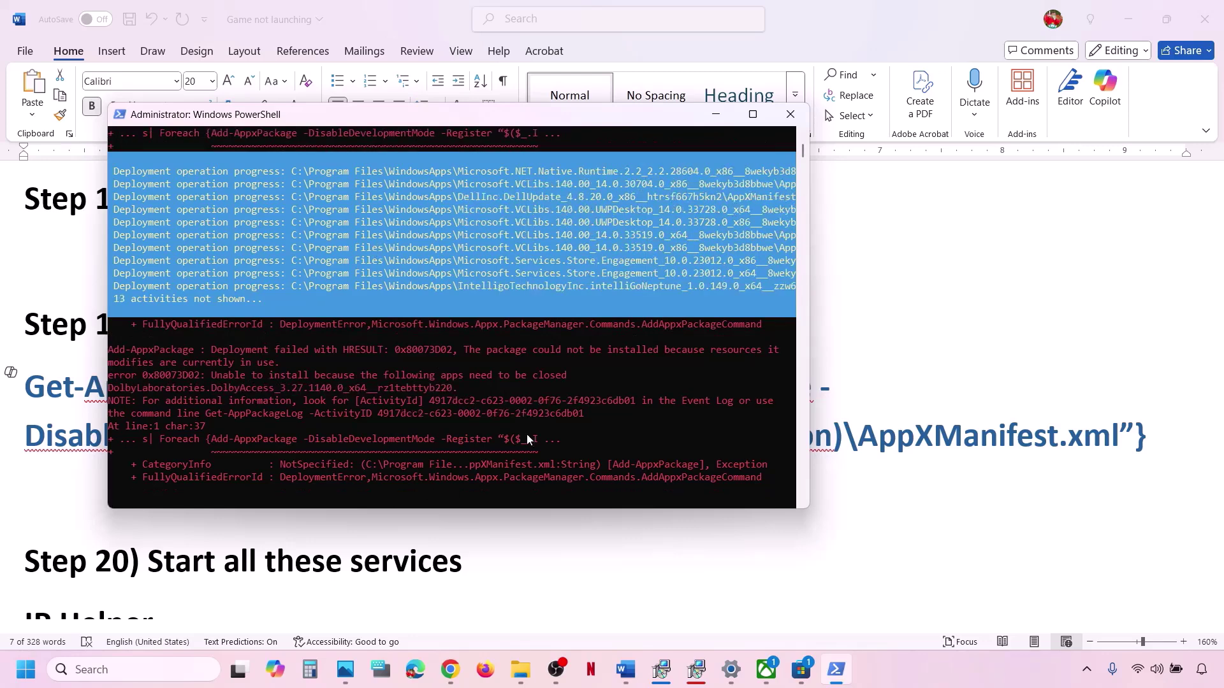
left_click(899, 362)
scroll(377, 445, "down", 5)
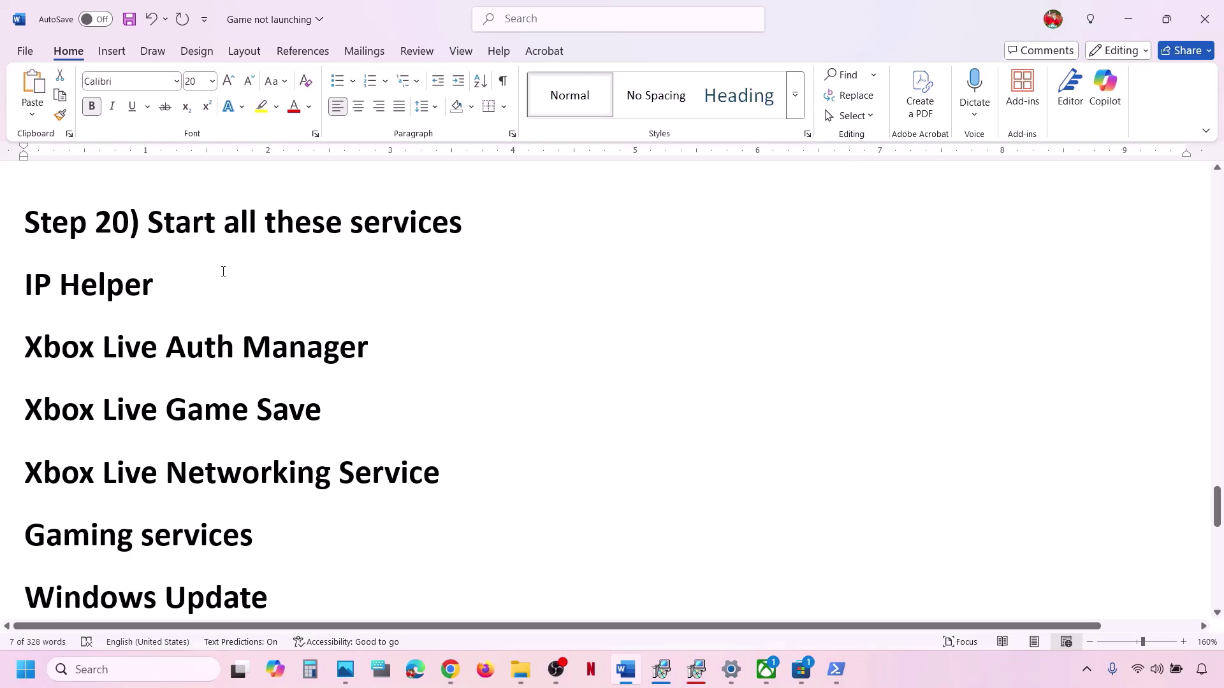
Open Services and keep IP Helper's startup type set to Automatic in its properties.
left_click(136, 674)
type("ser")
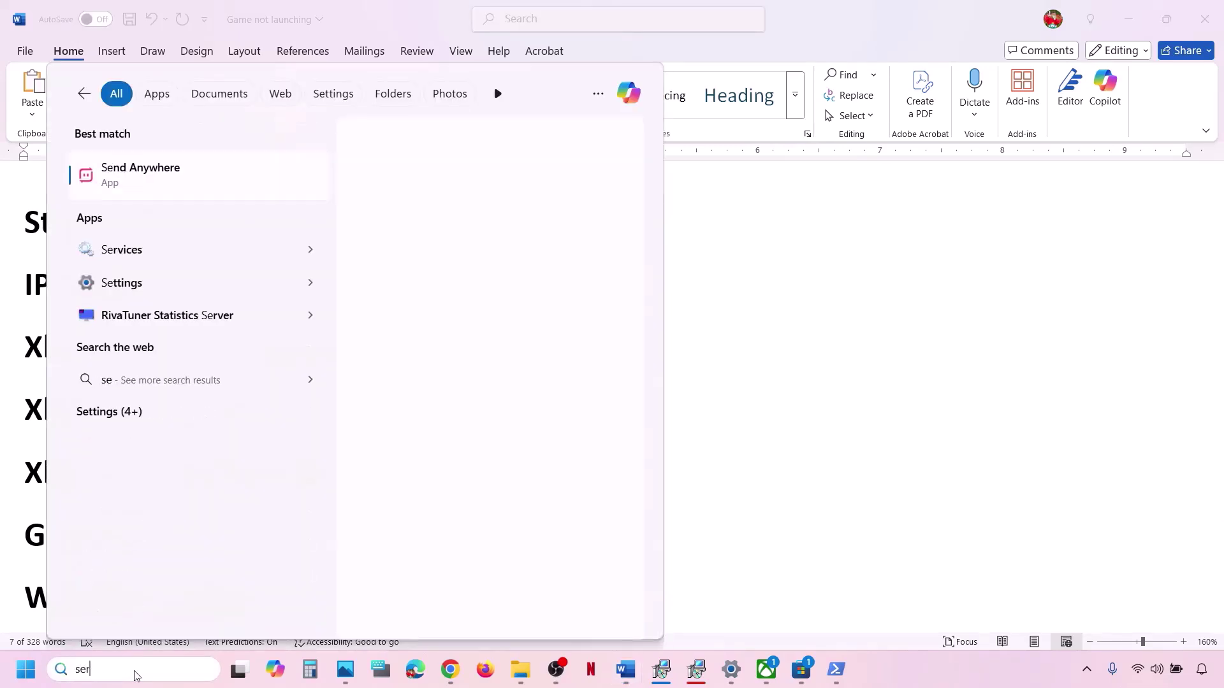
type("vices")
key("Return")
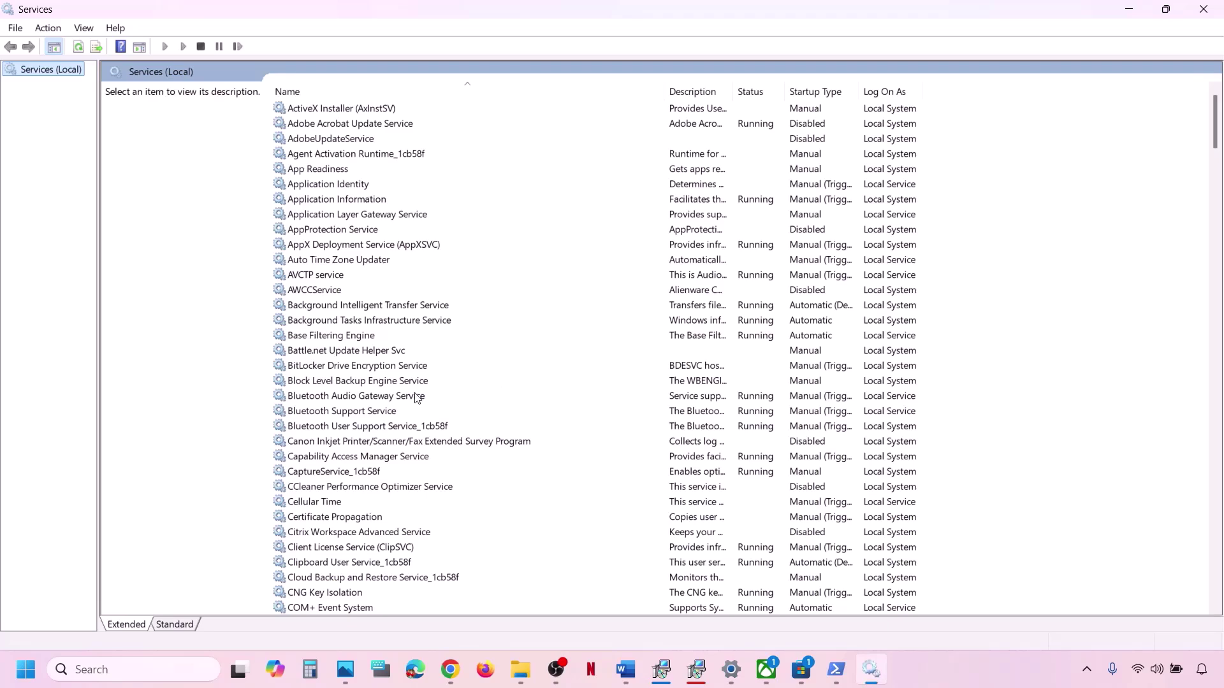
left_click(418, 396)
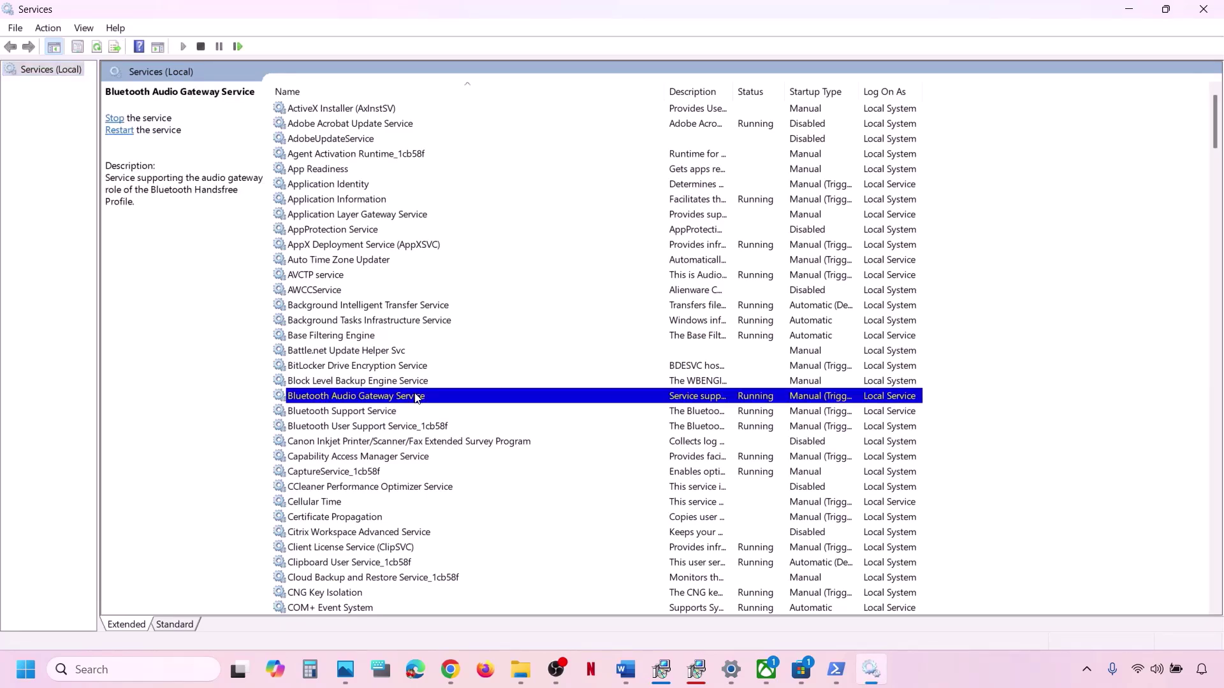
key("i")
double_click(332, 401)
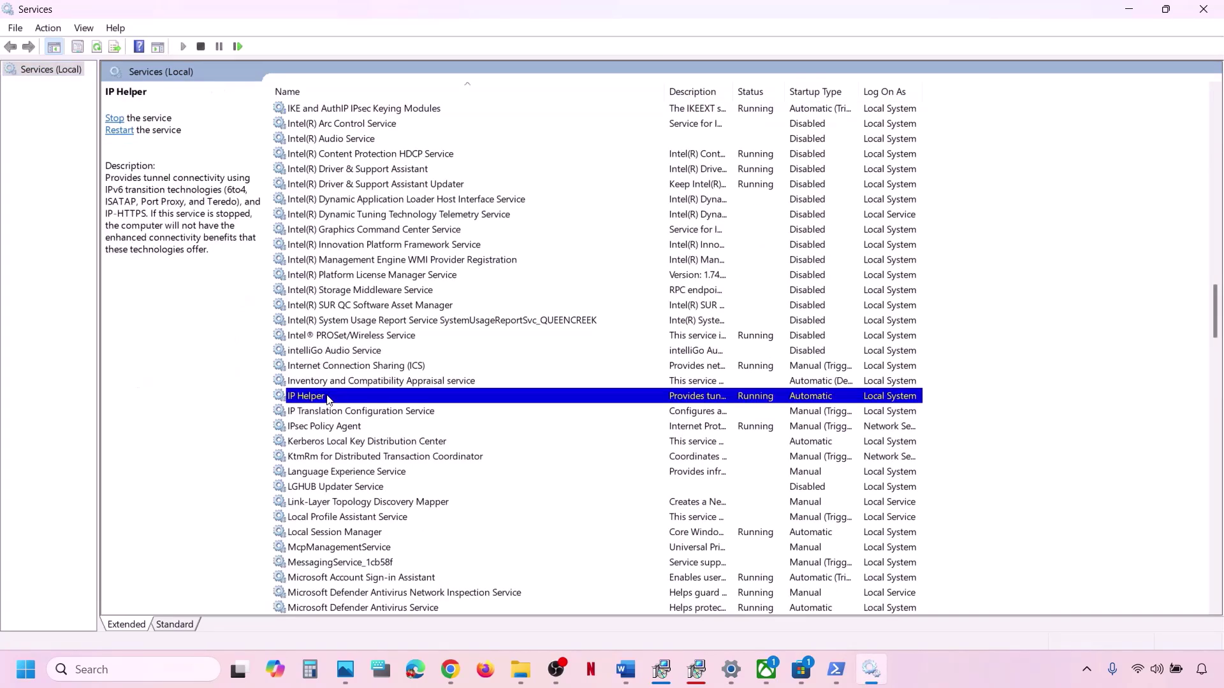
left_click(590, 315)
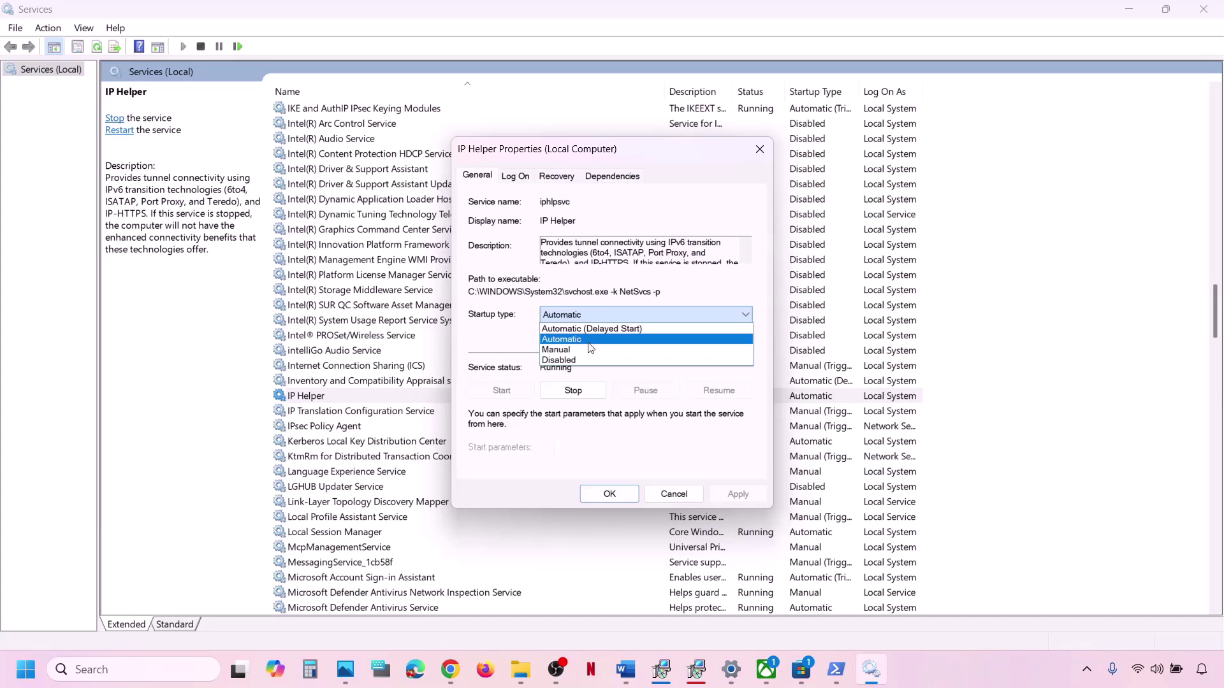
left_click(588, 341)
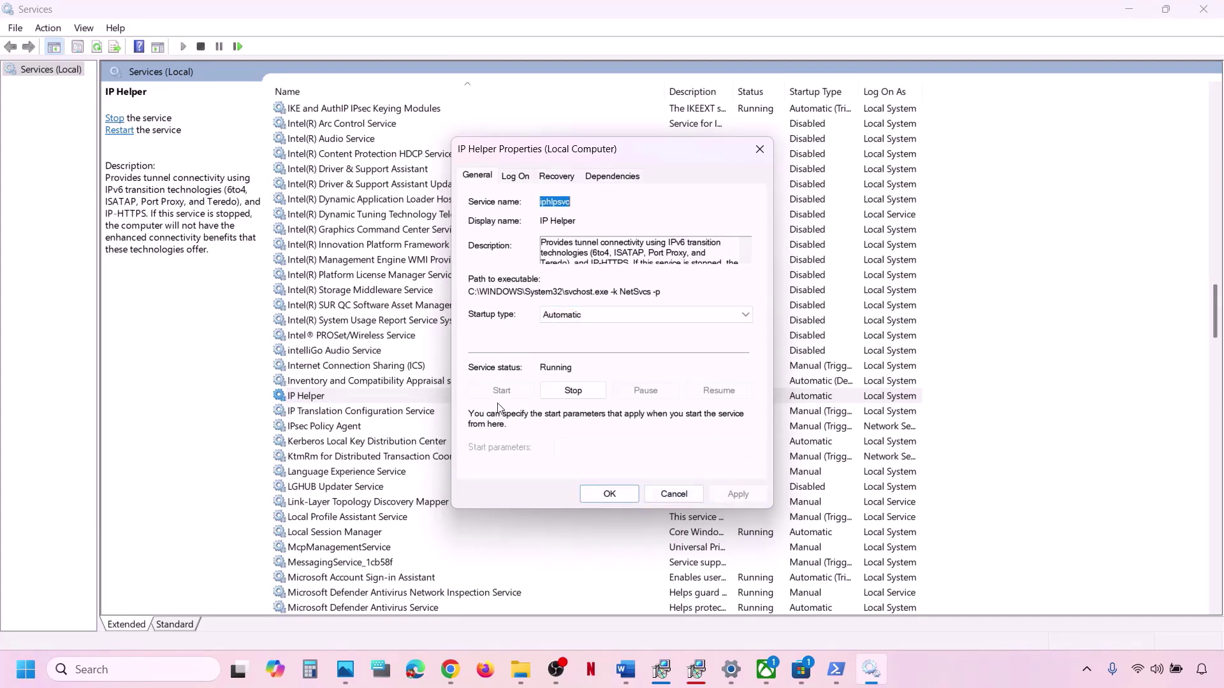
left_click(601, 496)
Restart the IP Helper service from its context menu.
right_click(377, 396)
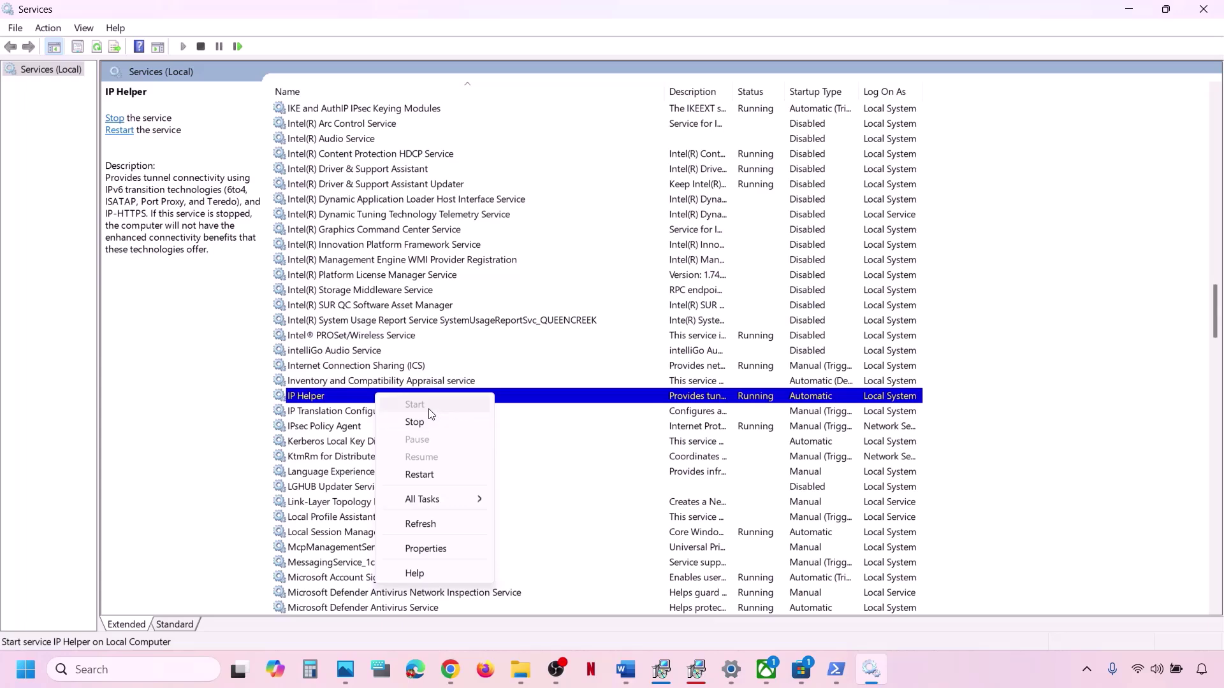
left_click(422, 475)
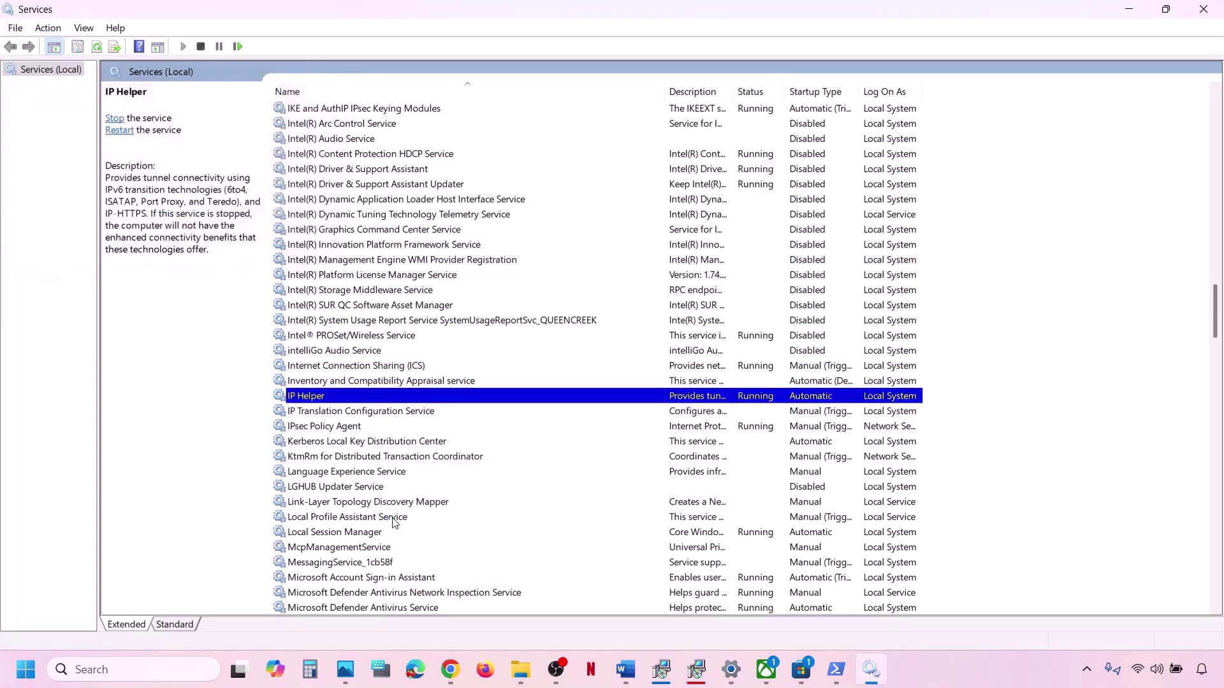
left_click(393, 518)
Set Xbox Accessory Management Service to Automatic startup and restart it.
key("x")
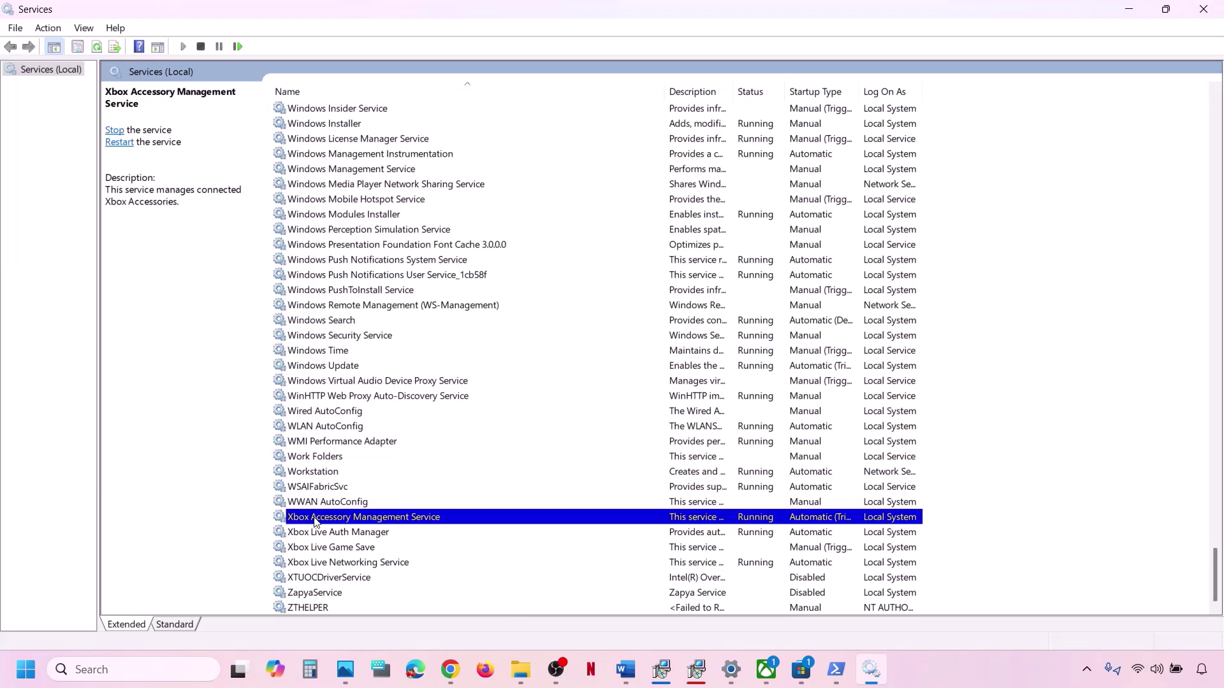
double_click(362, 520)
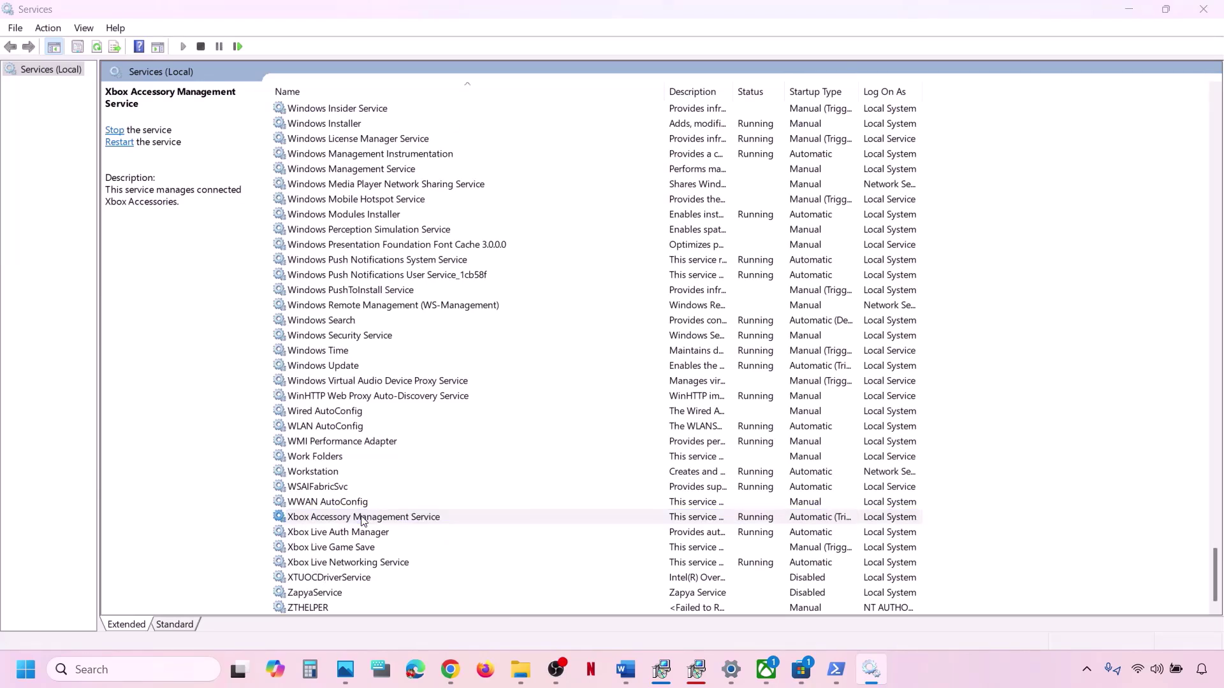
left_click(598, 321)
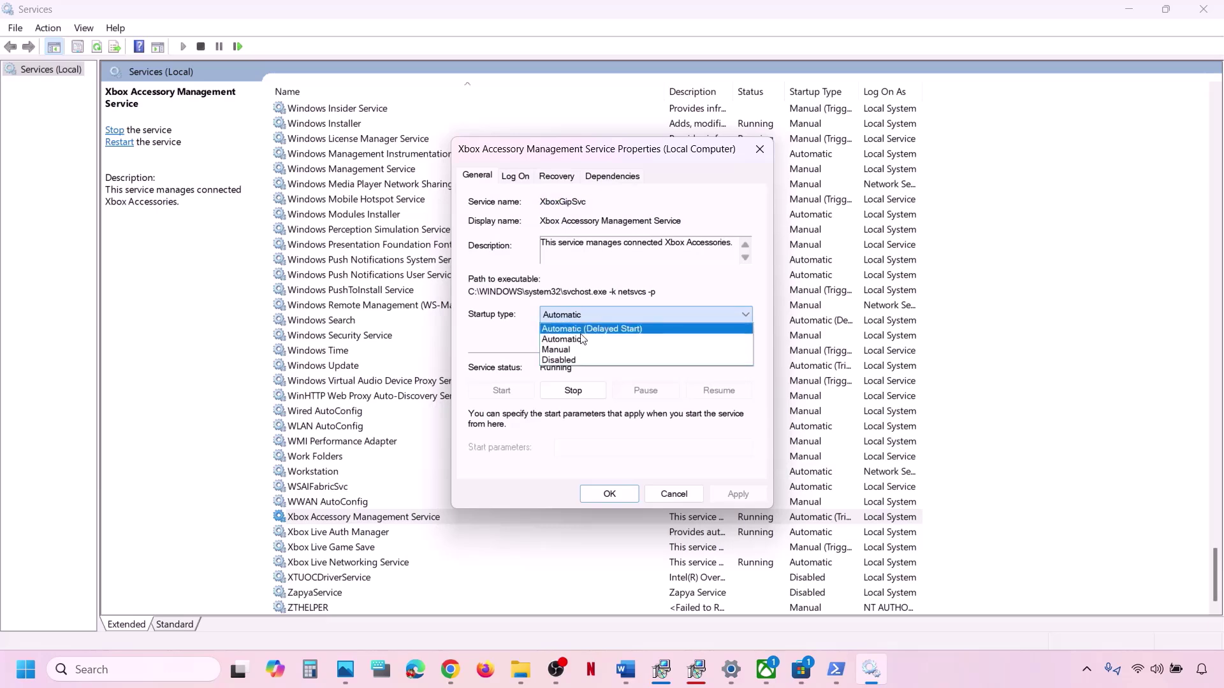
left_click(598, 339)
left_click(742, 499)
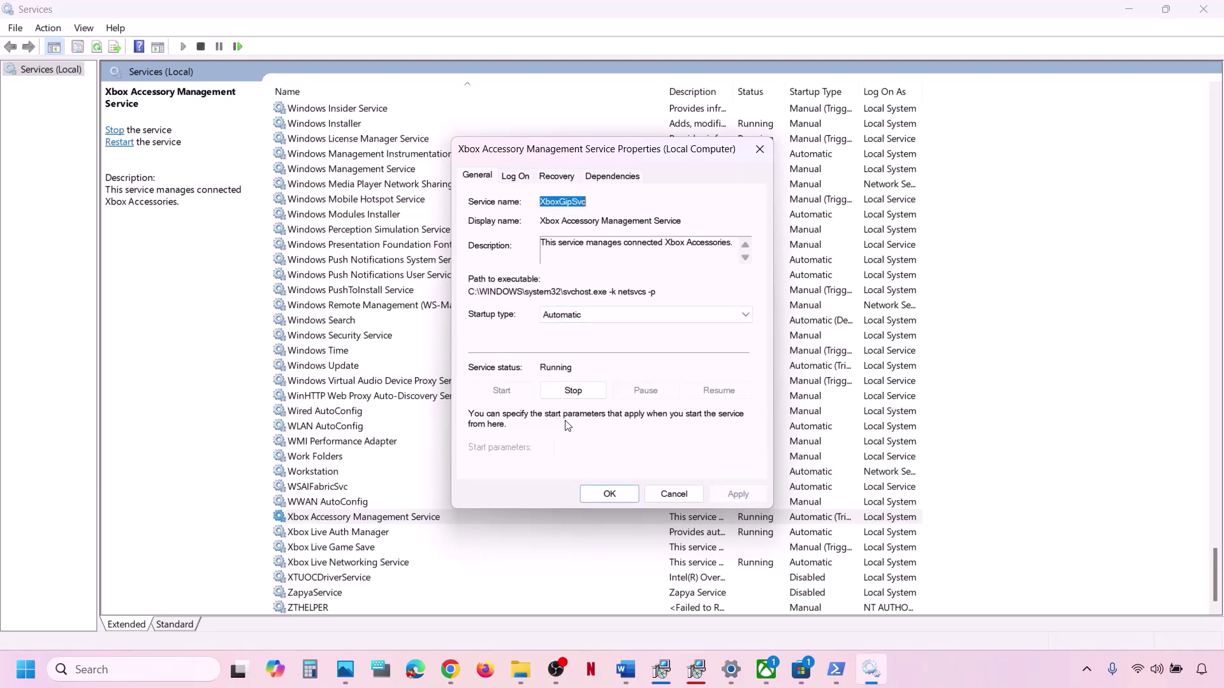
left_click(609, 494)
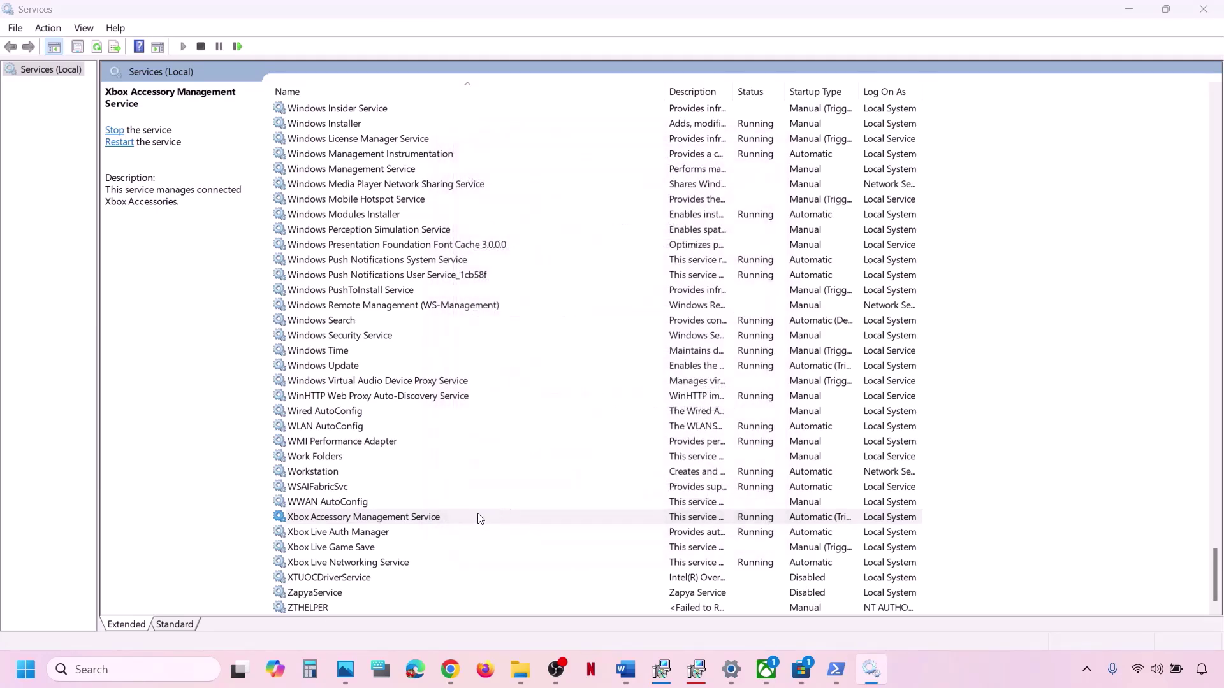
right_click(445, 517)
left_click(492, 411)
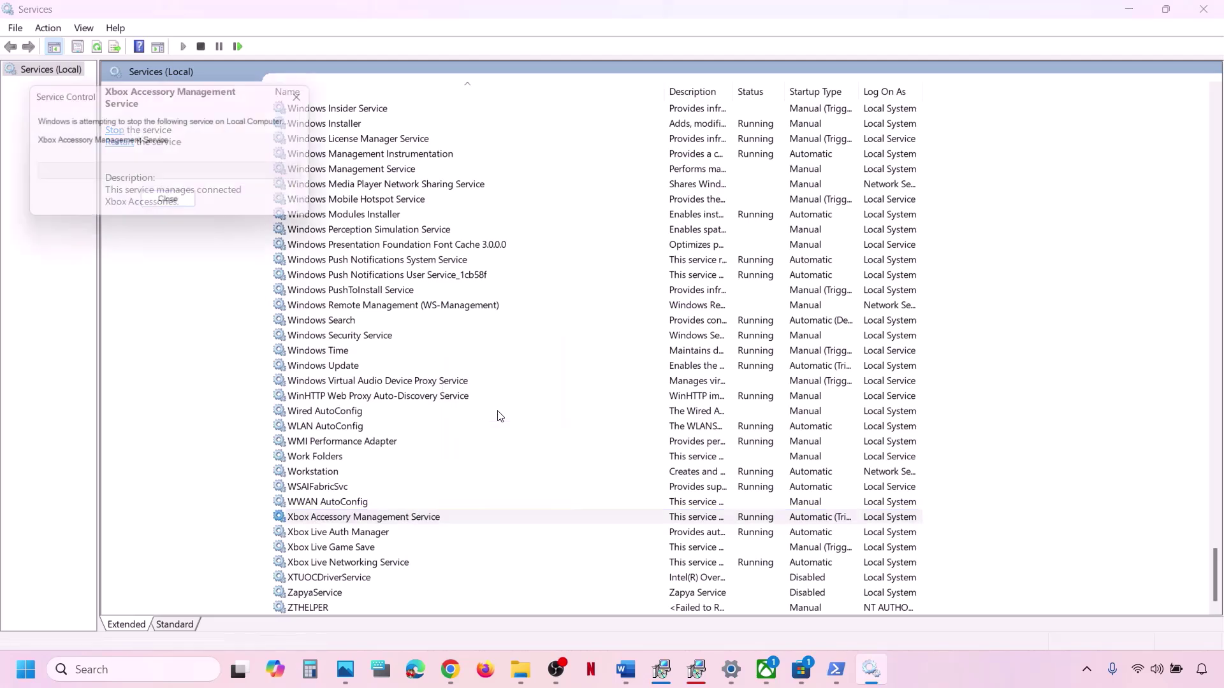
Set Xbox Live Auth Manager to Automatic startup and restart it.
double_click(352, 533)
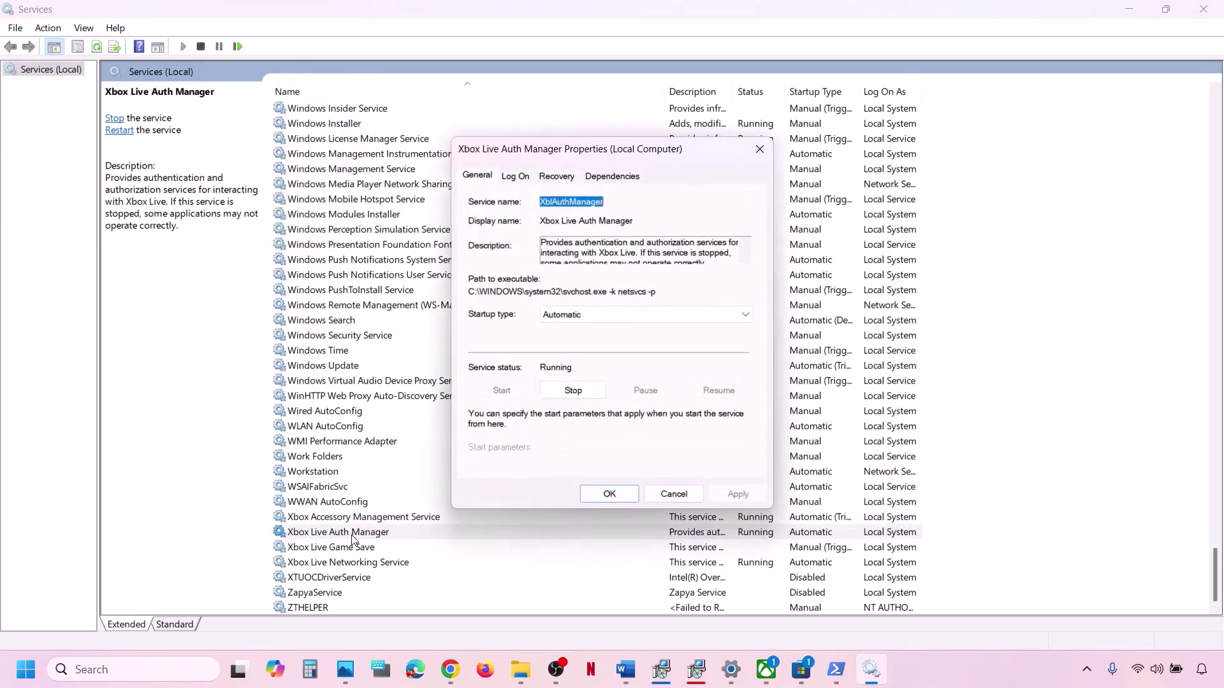
left_click(589, 314)
left_click(577, 340)
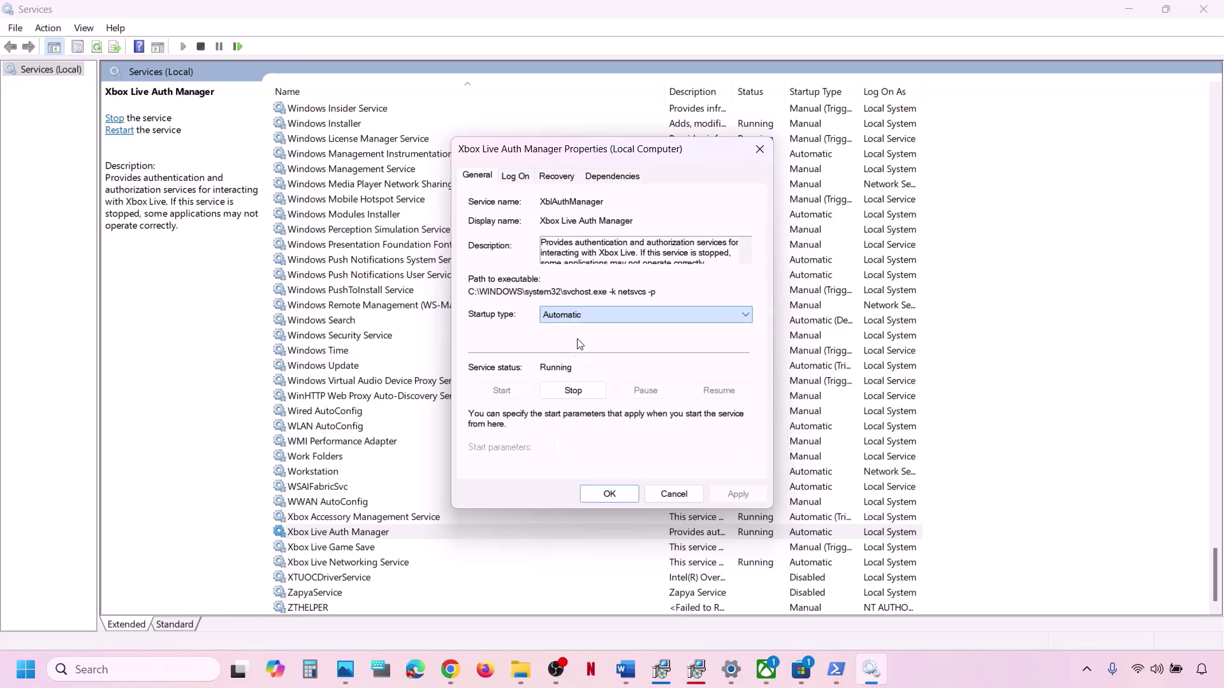
left_click(739, 494)
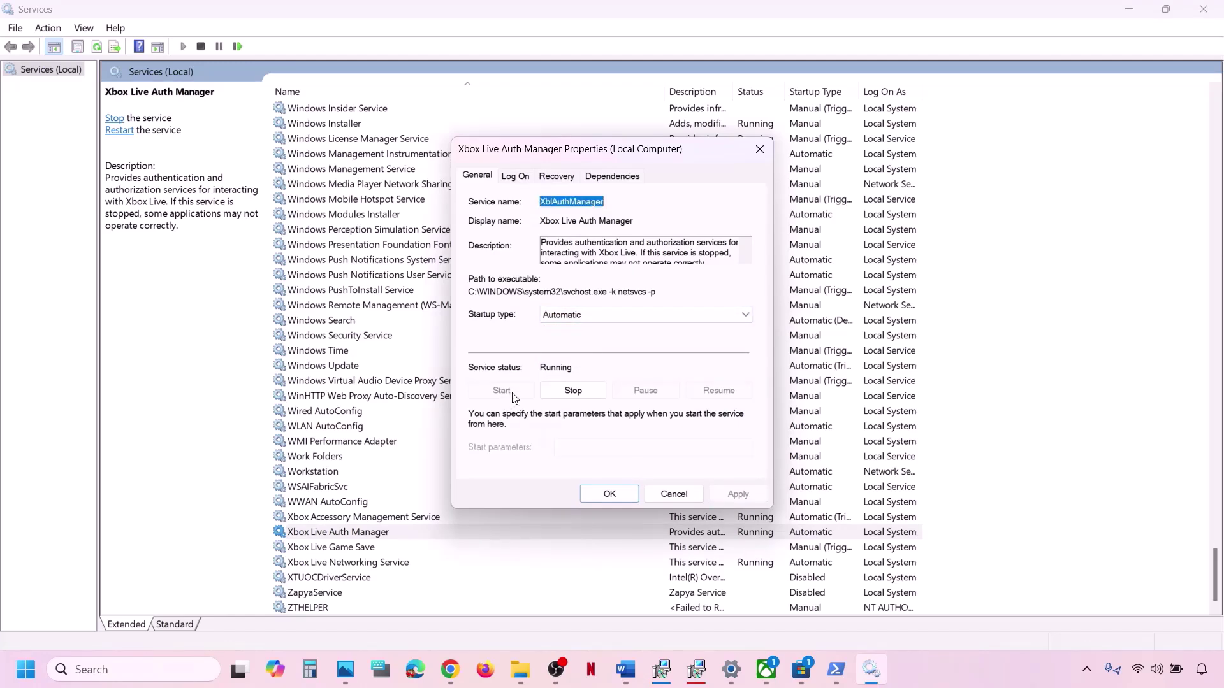
left_click(599, 495)
right_click(388, 533)
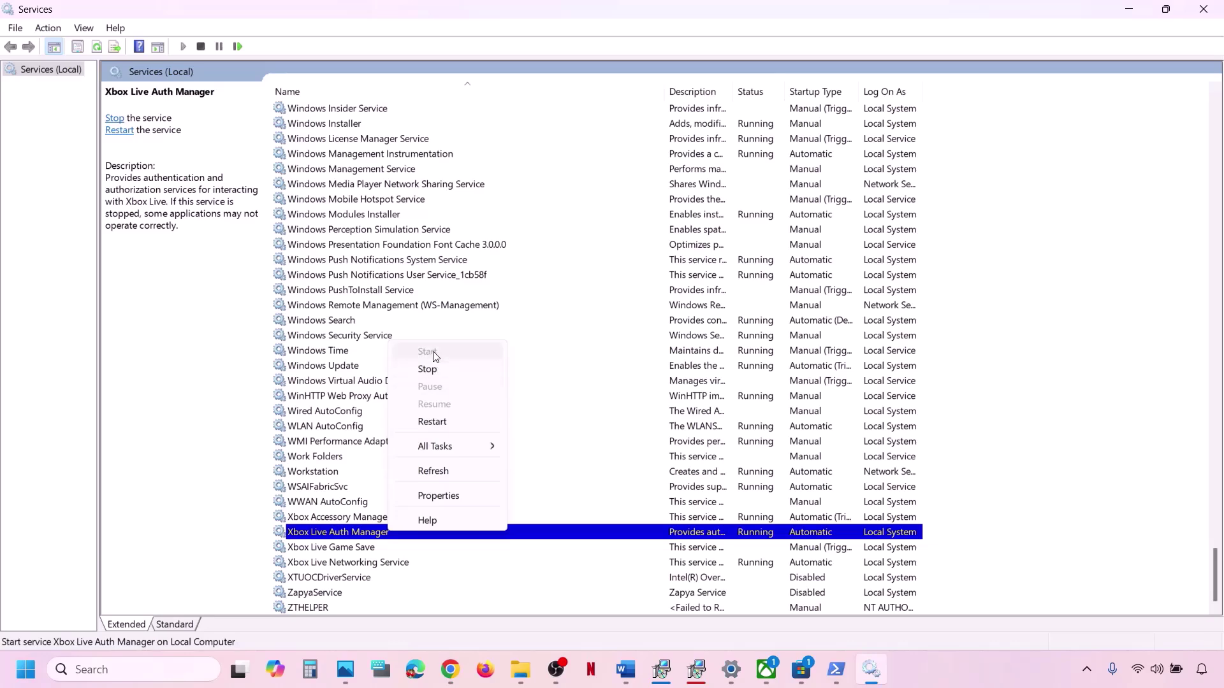
left_click(437, 423)
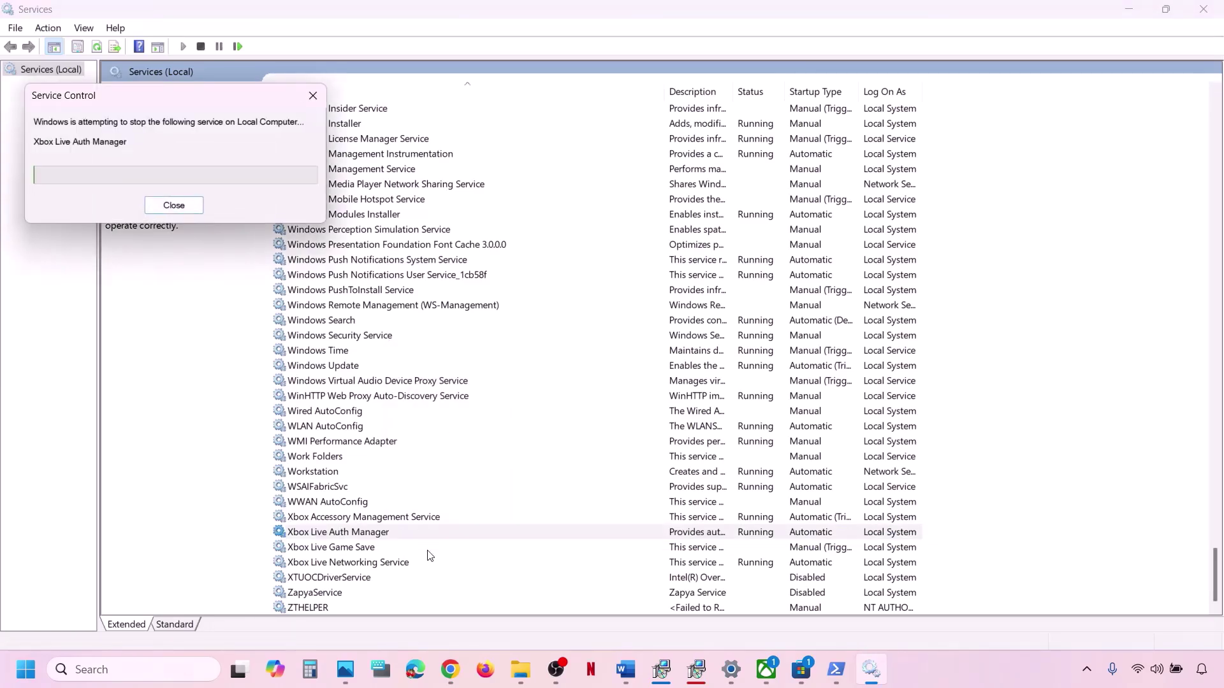
Set Xbox Live Game Save to Automatic, start the stopped service, and restart it.
left_click(349, 552)
double_click(372, 549)
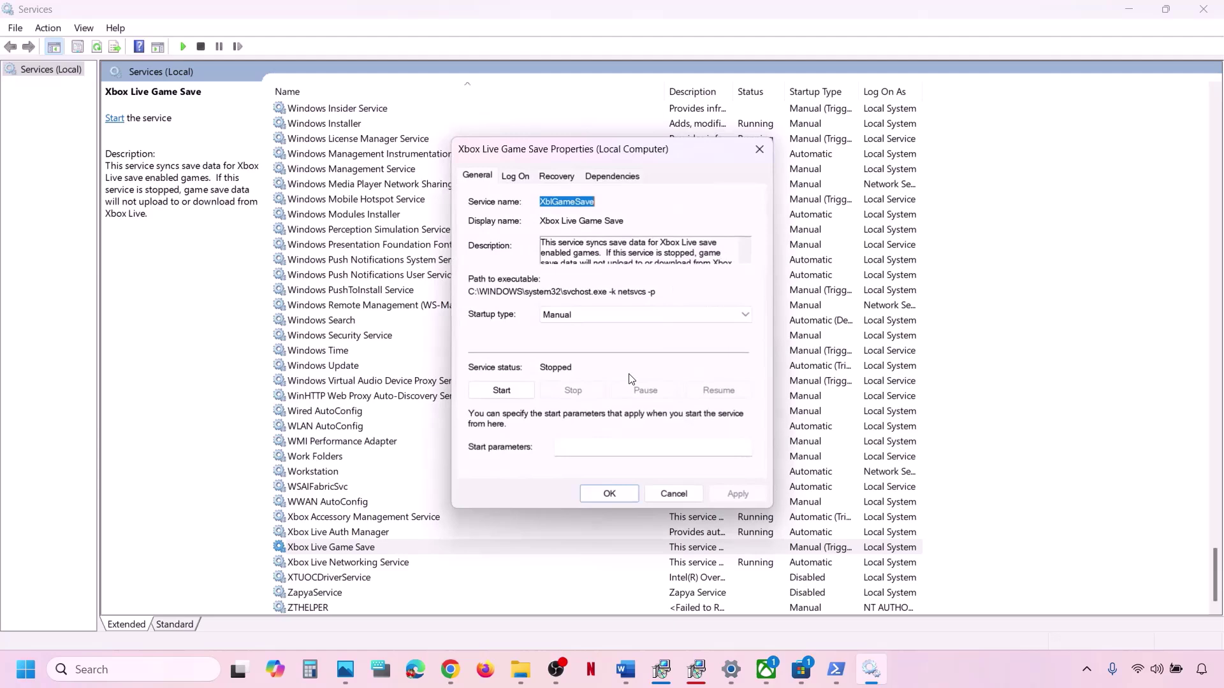
left_click(603, 313)
left_click(589, 344)
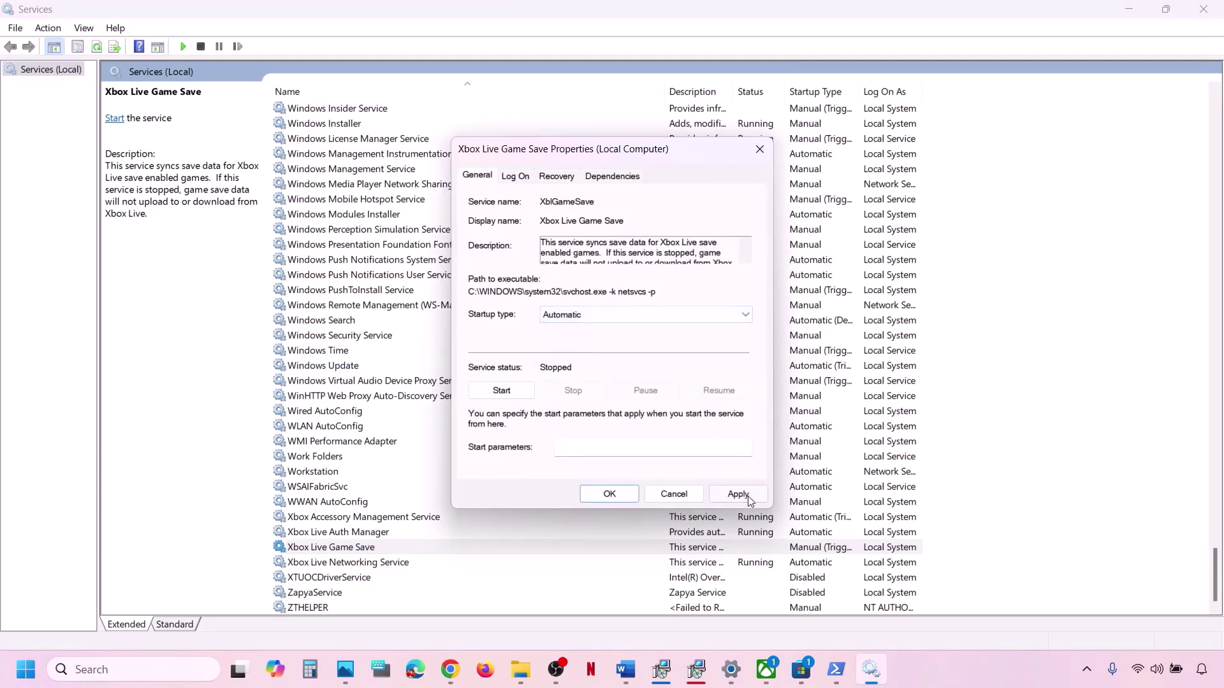
left_click(746, 495)
left_click(500, 395)
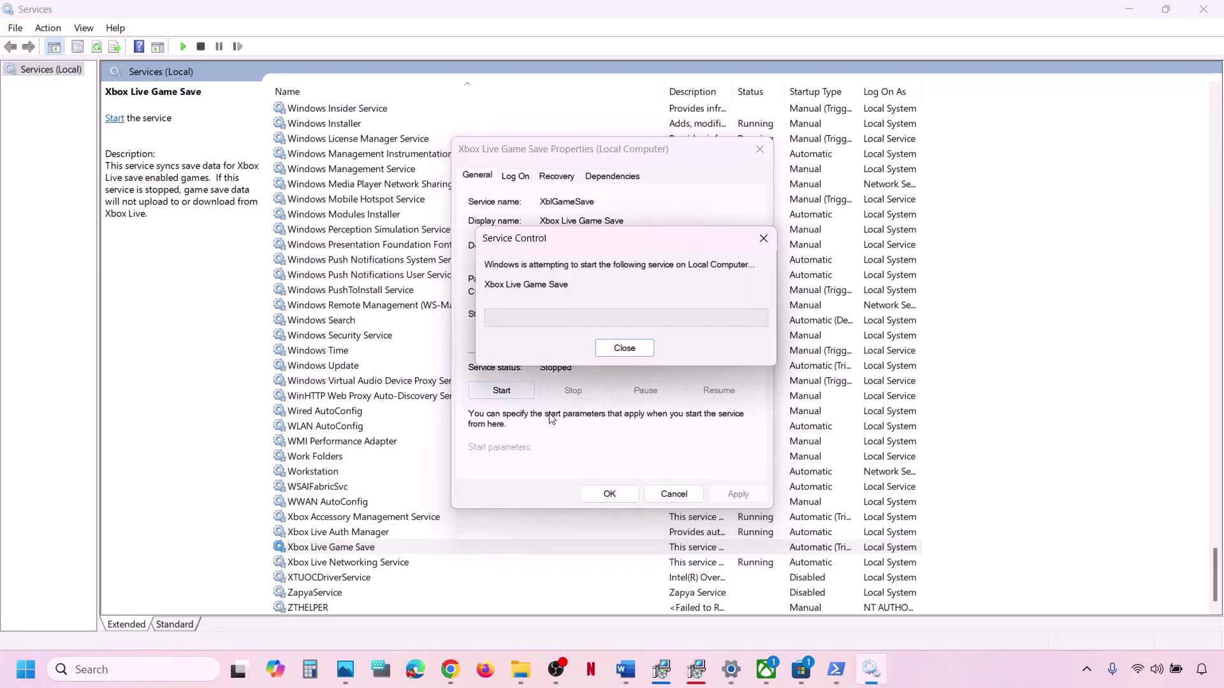
left_click(616, 500)
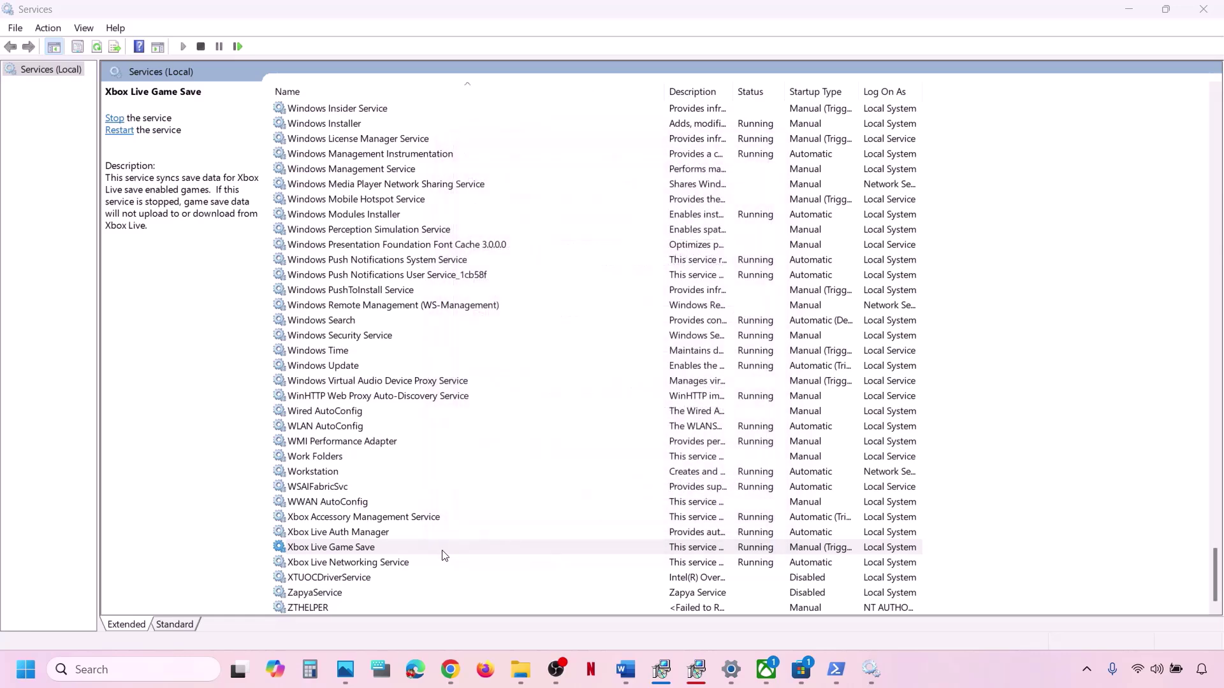
right_click(371, 554)
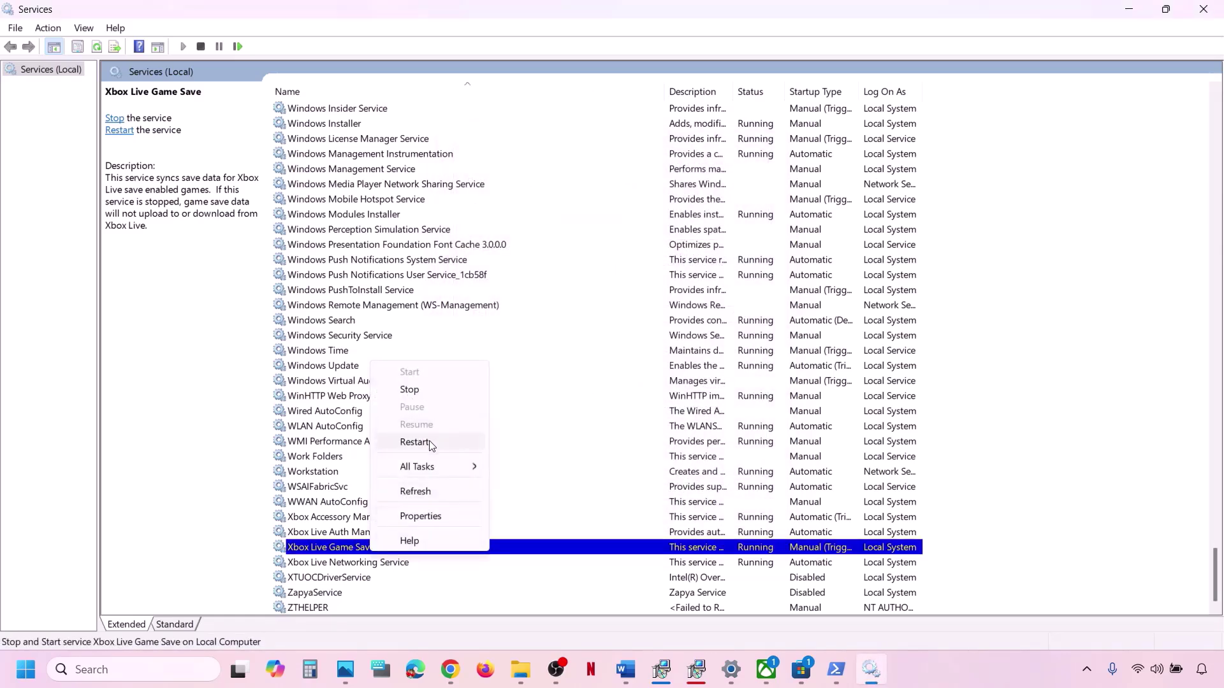
left_click(432, 447)
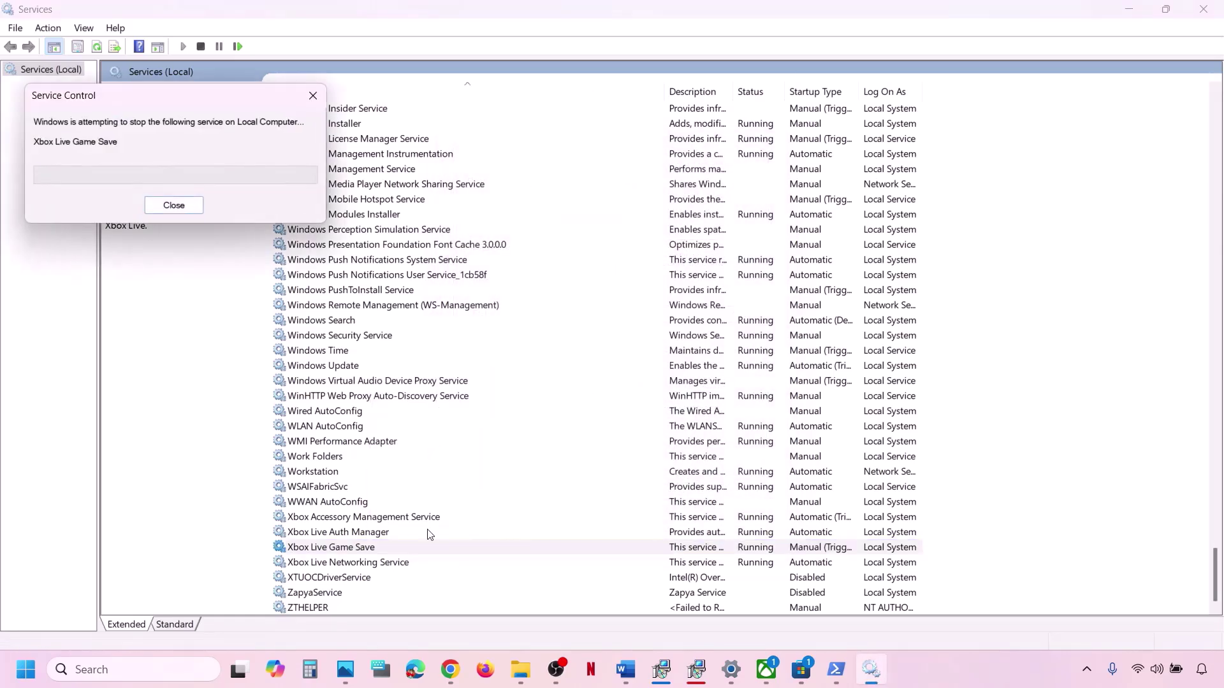
Keep Xbox Live Networking Service on Automatic startup and restart it.
double_click(378, 563)
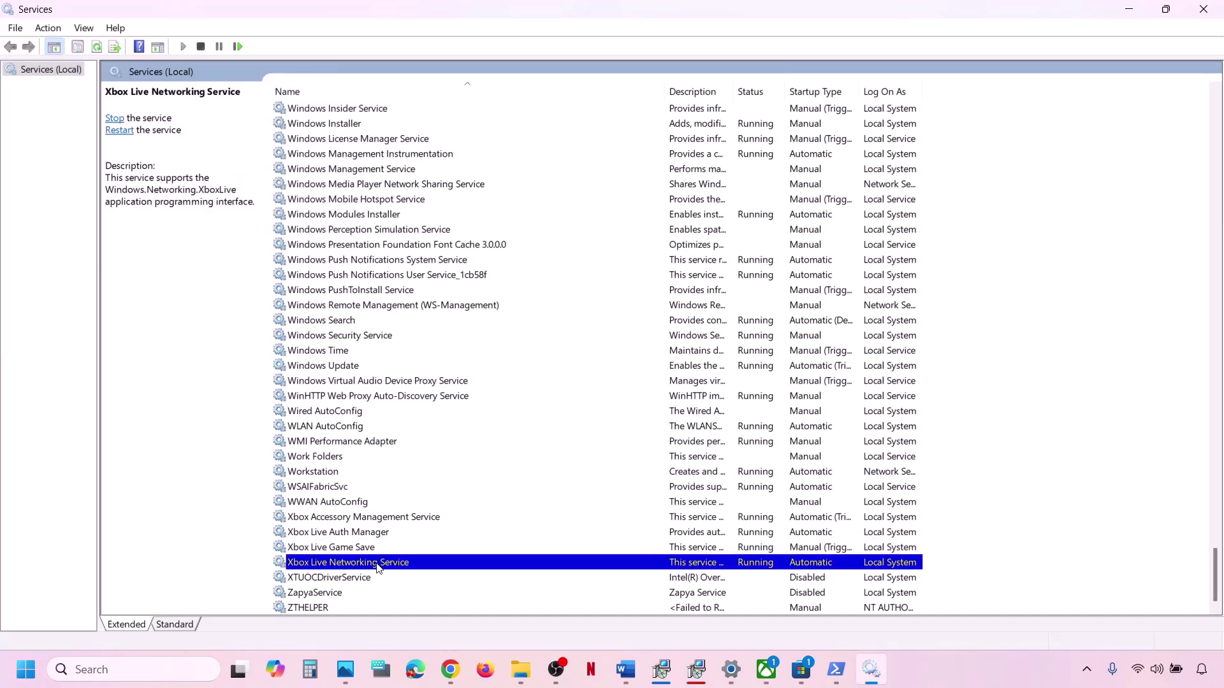
left_click(589, 319)
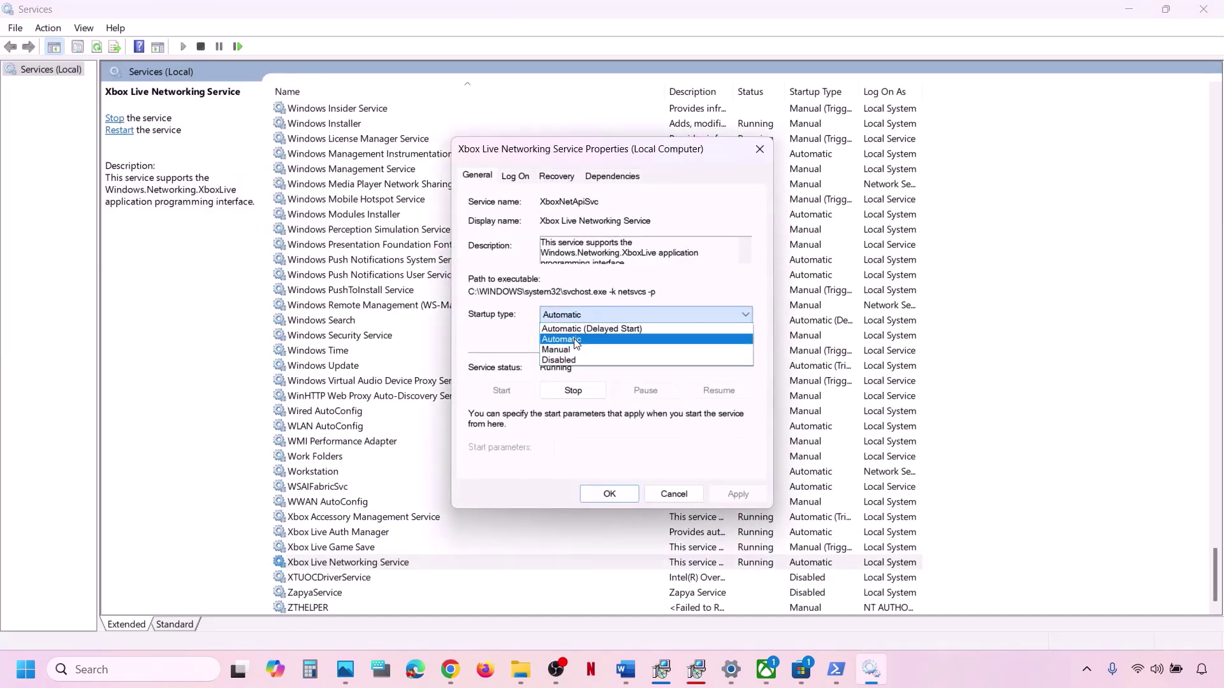
left_click(577, 339)
left_click(746, 496)
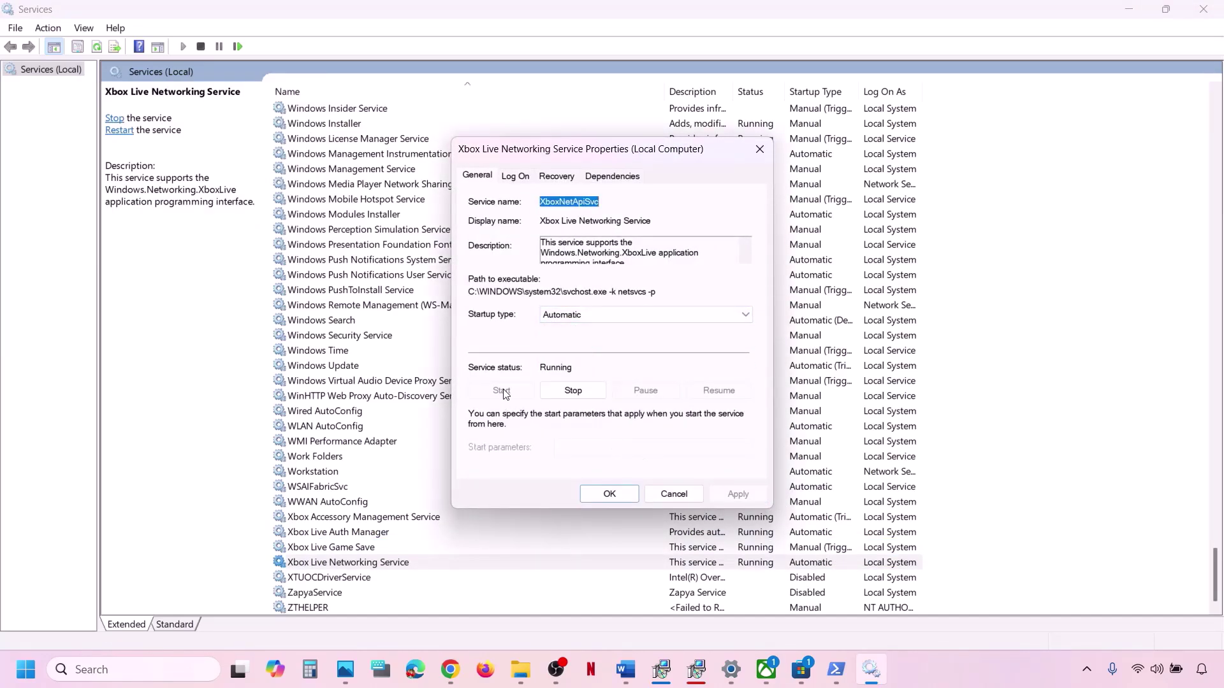
left_click(593, 496)
right_click(403, 563)
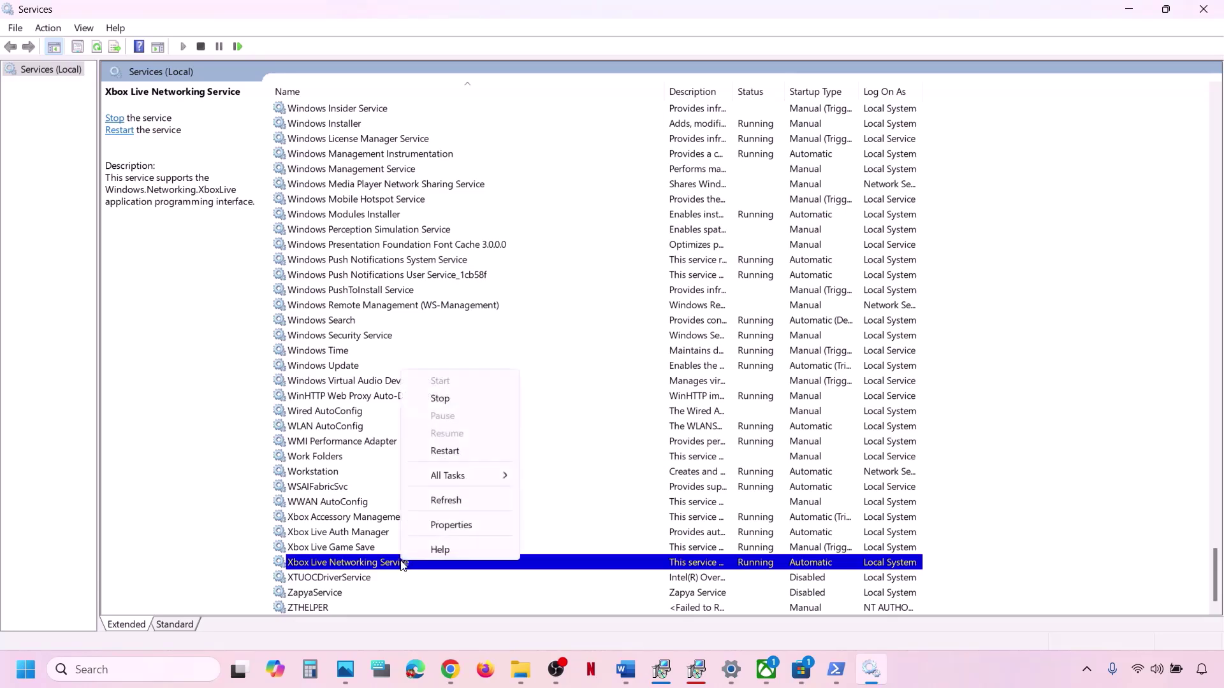
left_click(458, 453)
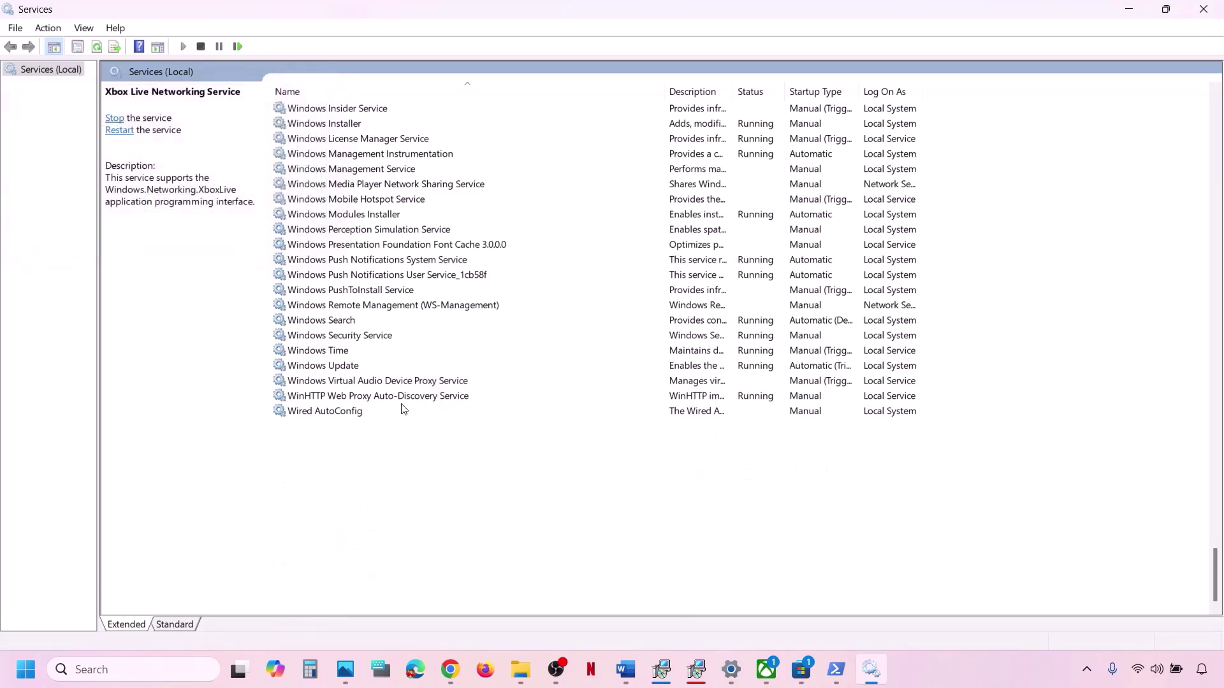
left_click(402, 408)
Restart the first and second Gaming Services entries.
key("h")
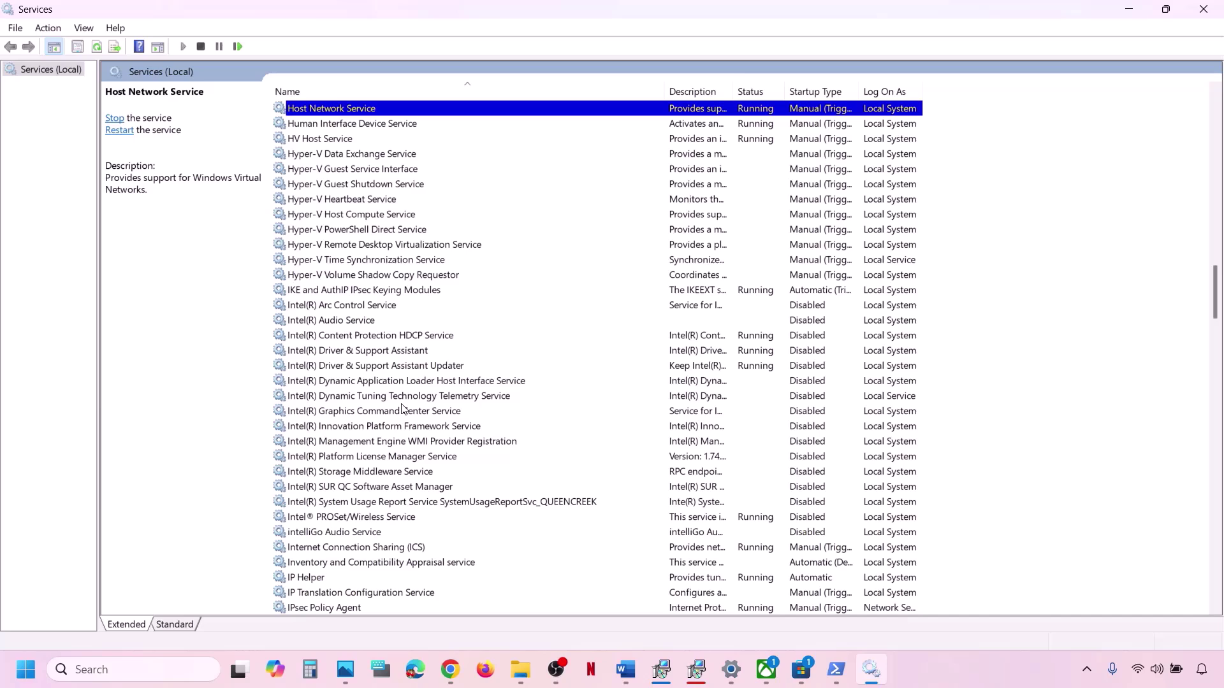
key("g")
scroll(408, 231, "up", 4)
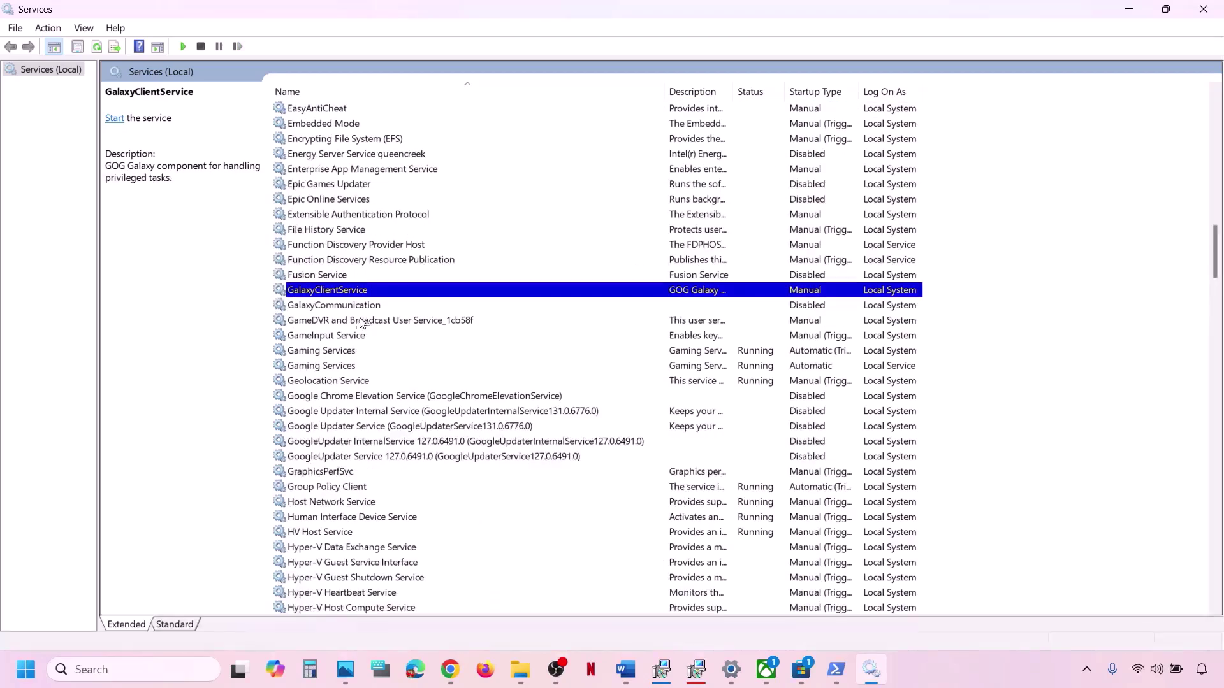
left_click(338, 354)
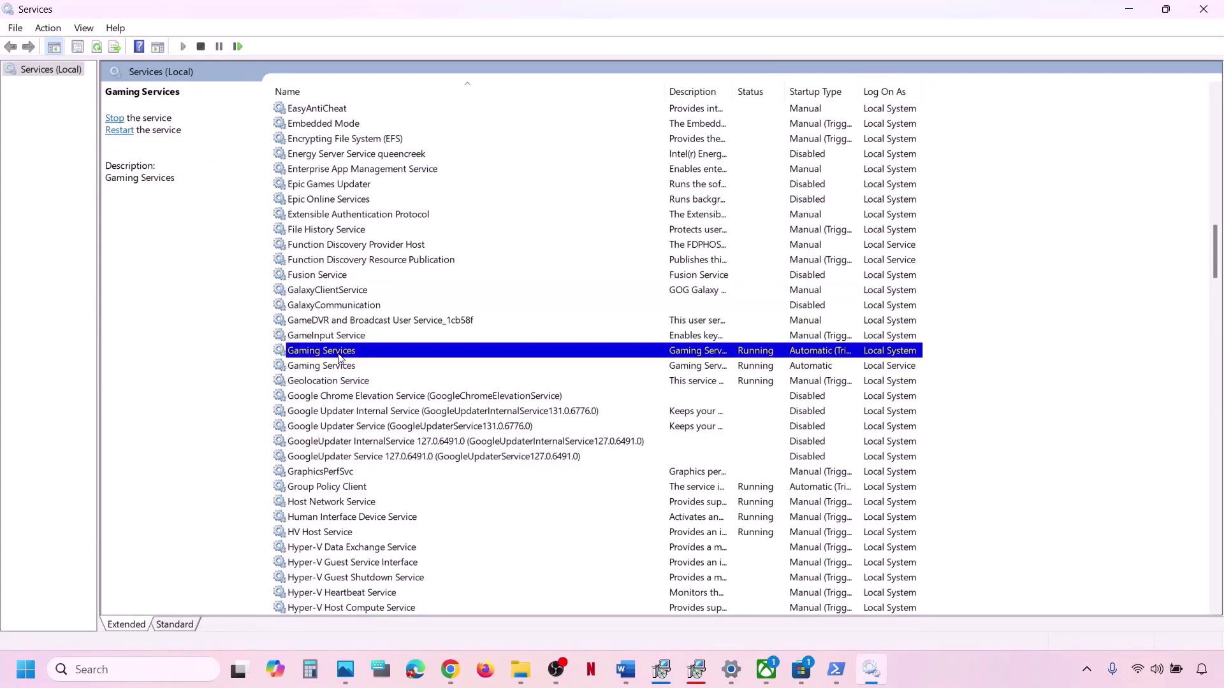
left_click(733, 365)
left_click(716, 350)
right_click(685, 359)
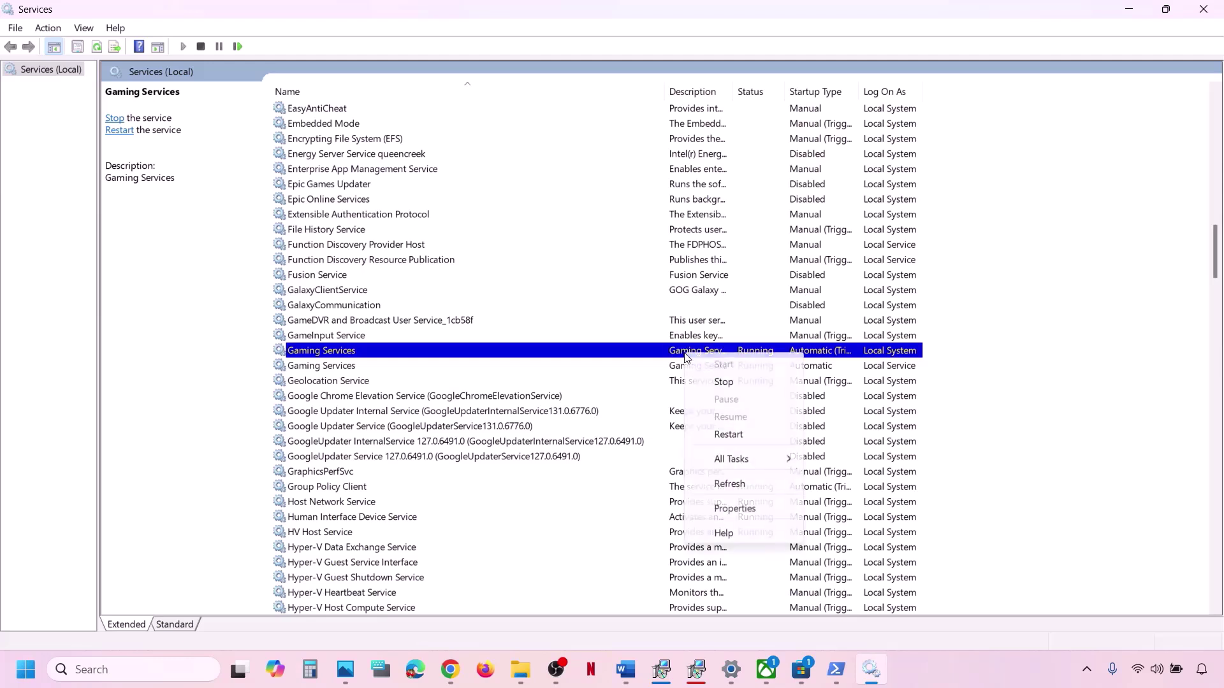
left_click(728, 435)
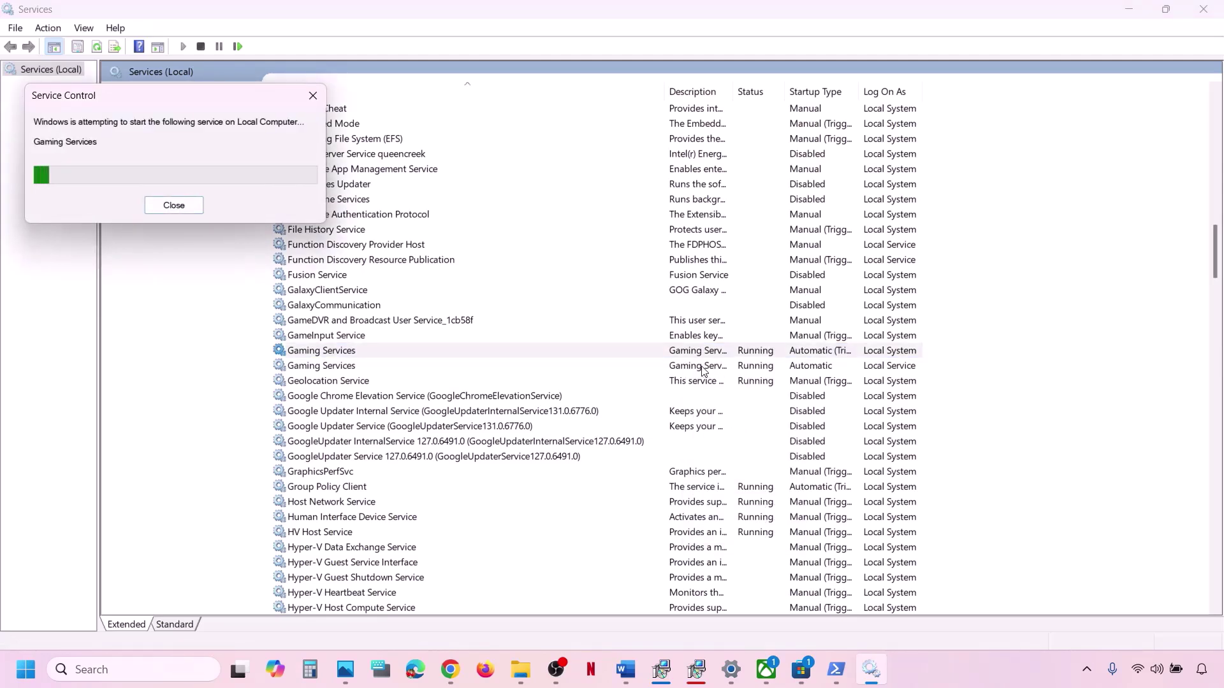
right_click(701, 368)
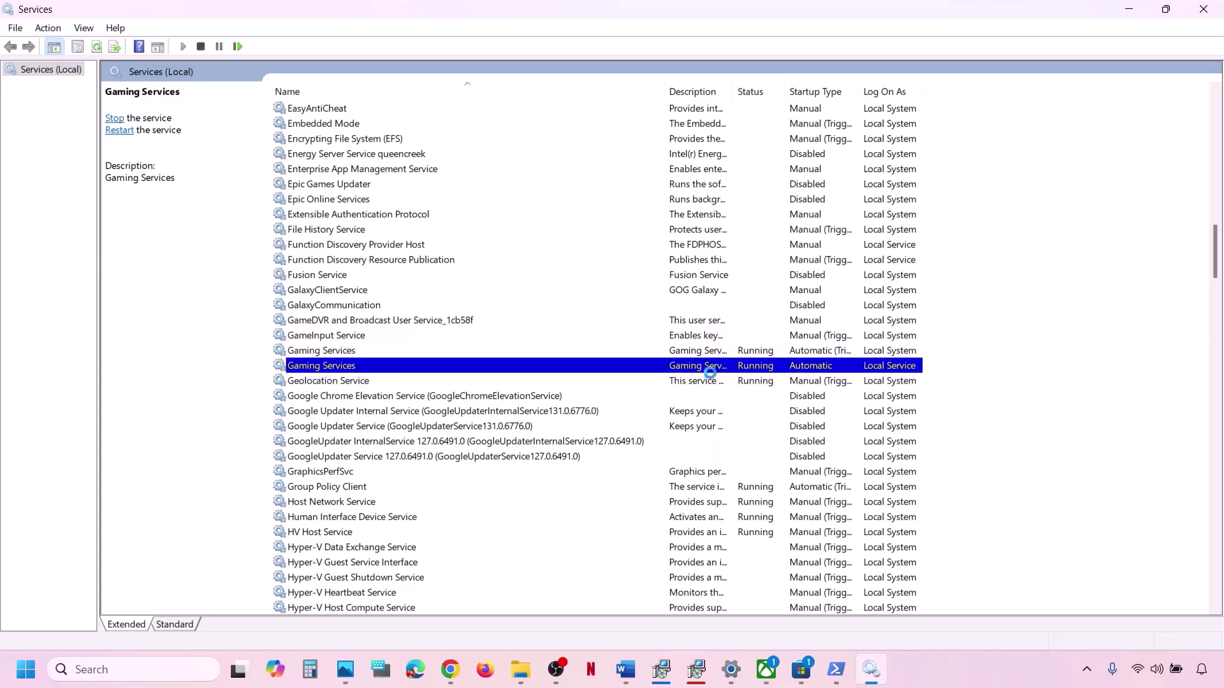
left_click(756, 444)
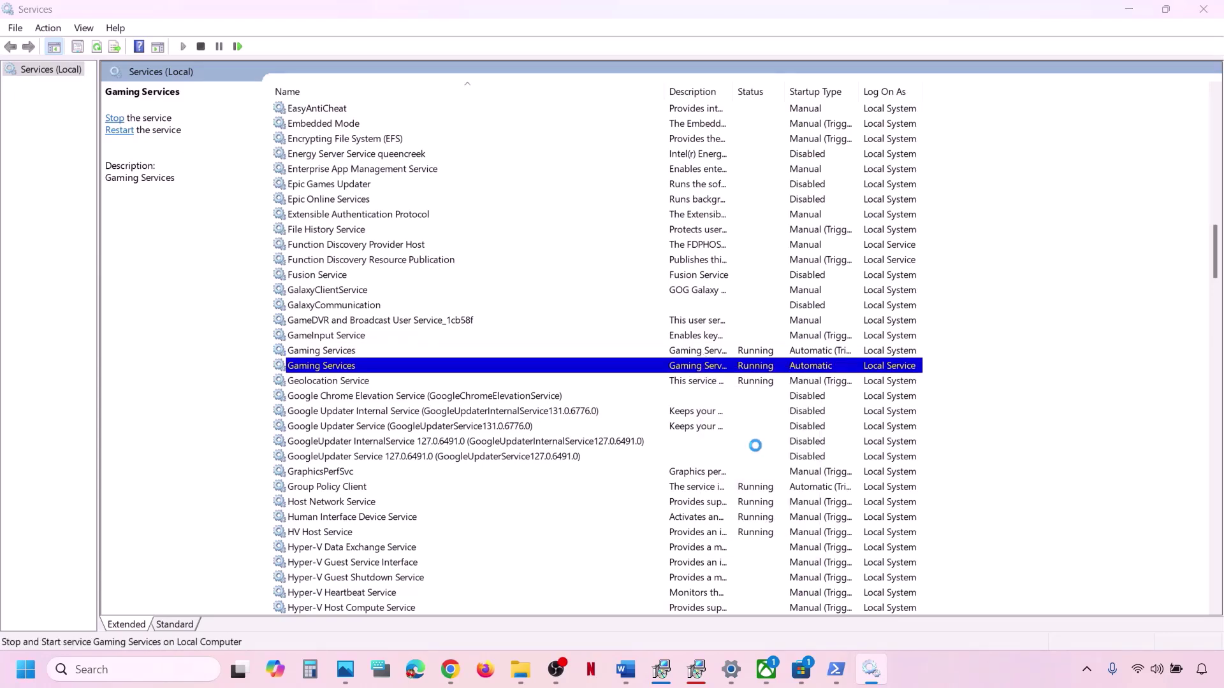
Stop both Gaming Services entries, then start and restart them until both are running.
left_click(719, 354)
right_click(728, 355)
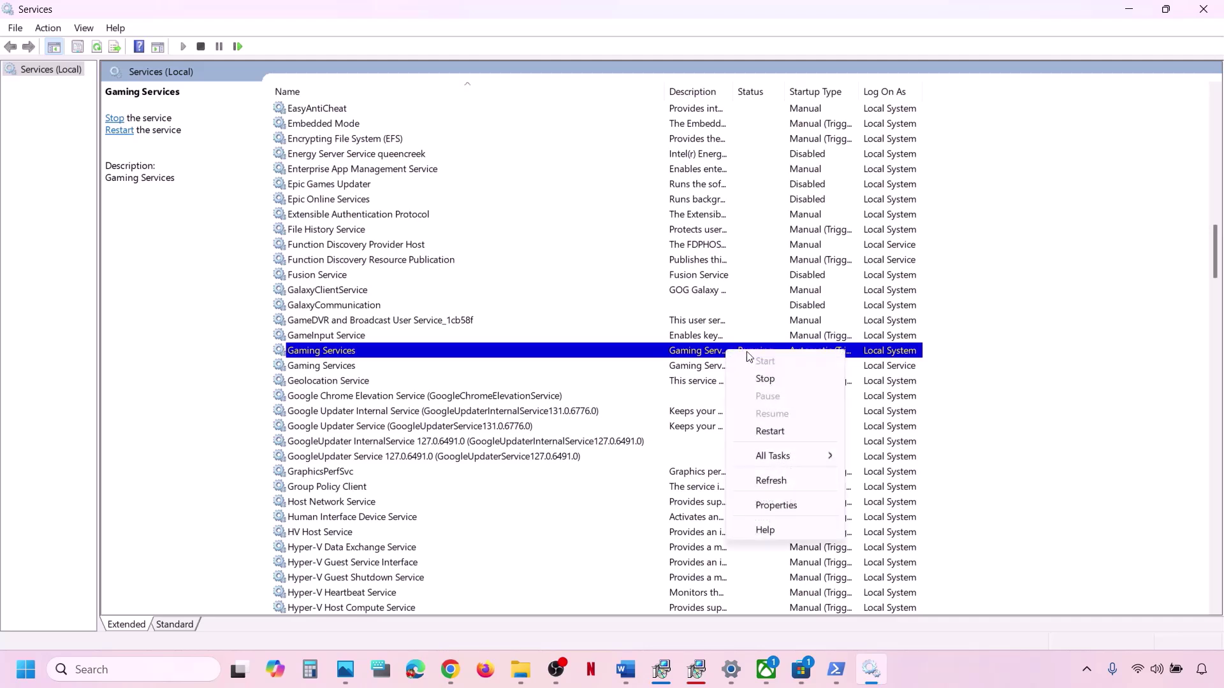
left_click(771, 384)
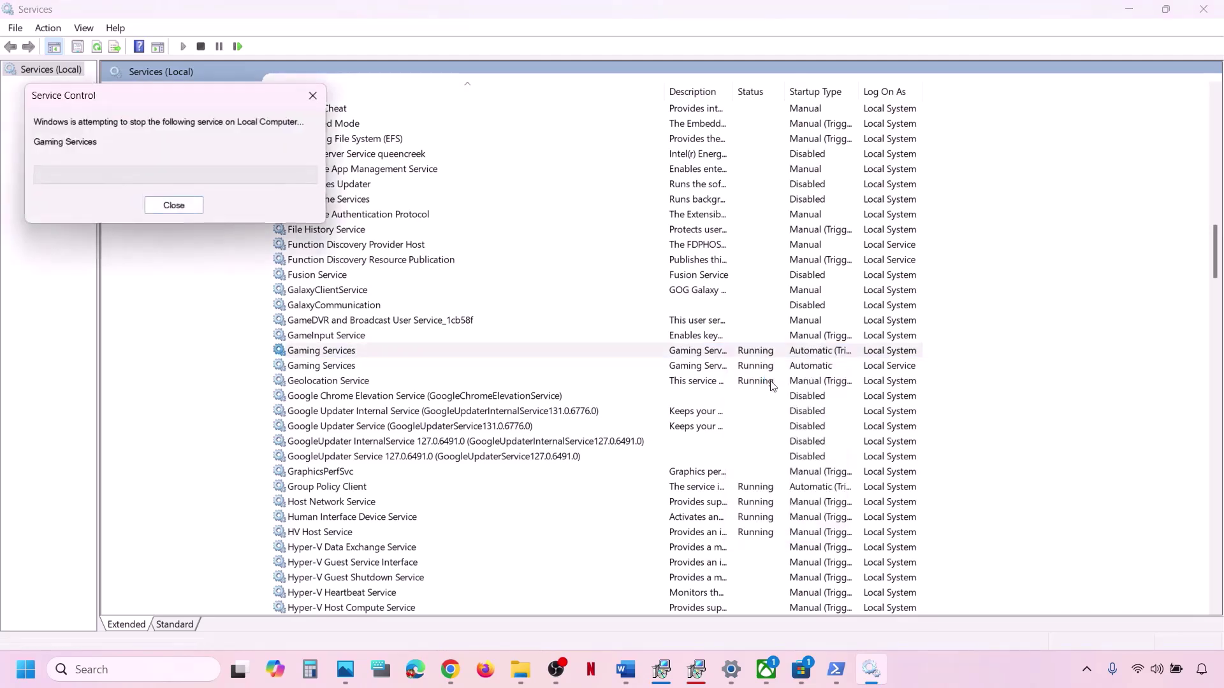
left_click(712, 366)
right_click(711, 367)
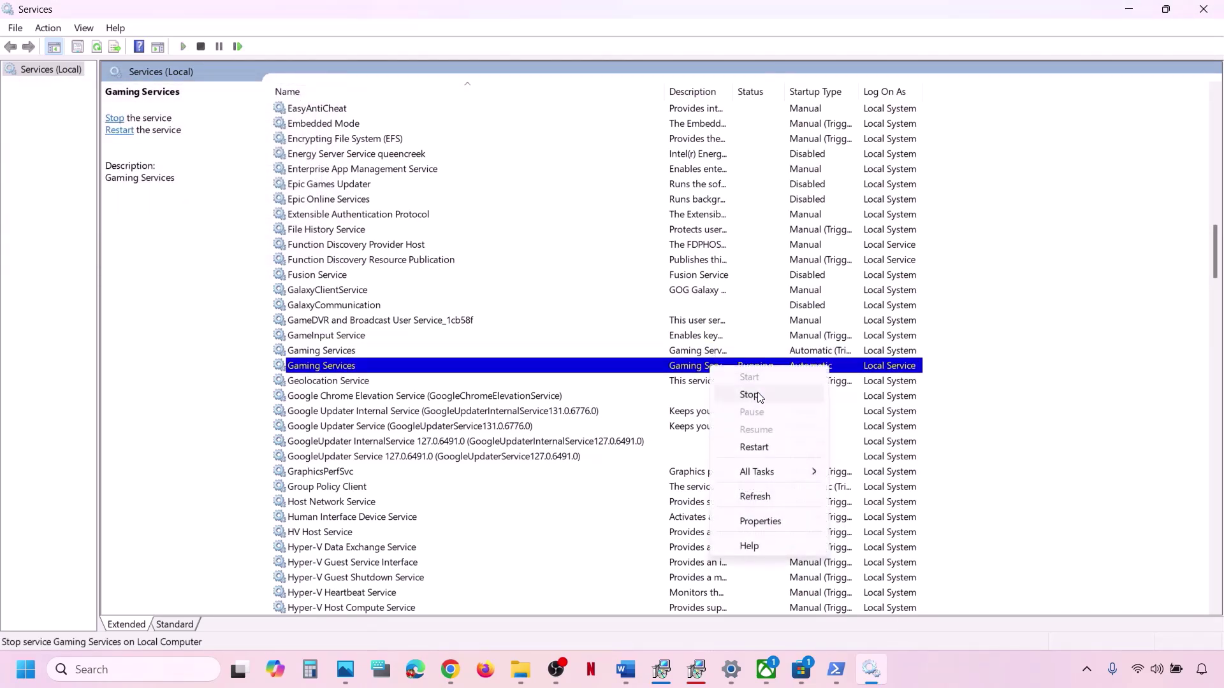
left_click(749, 395)
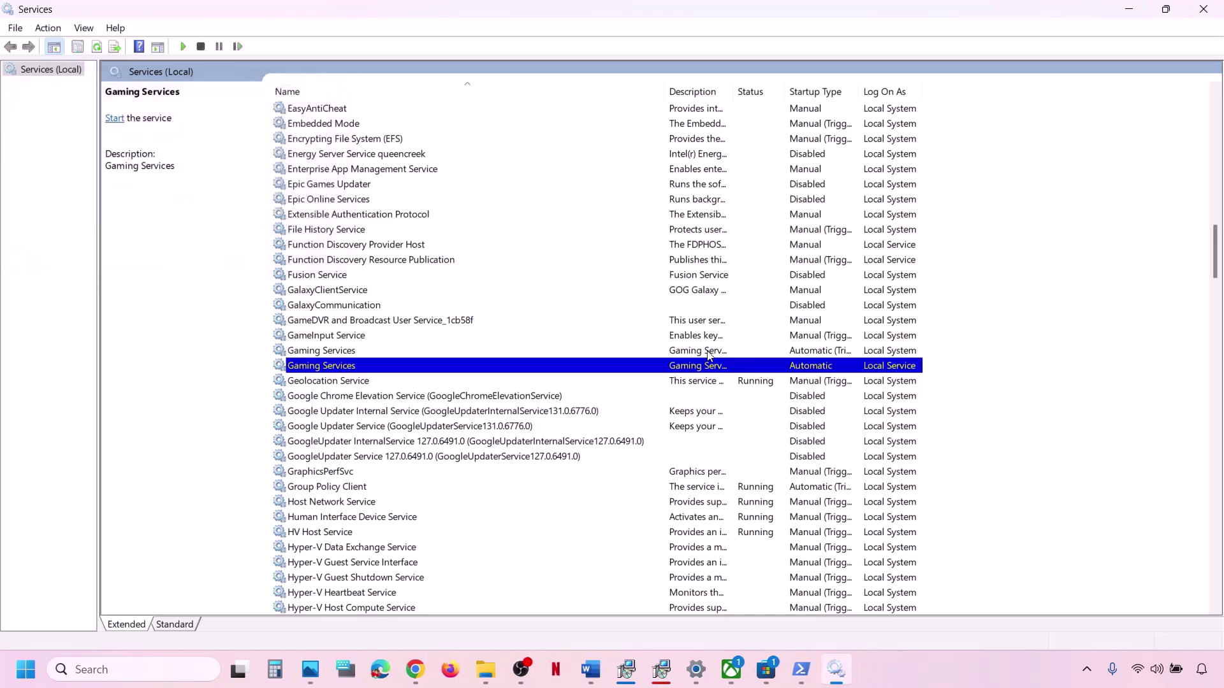
right_click(690, 368)
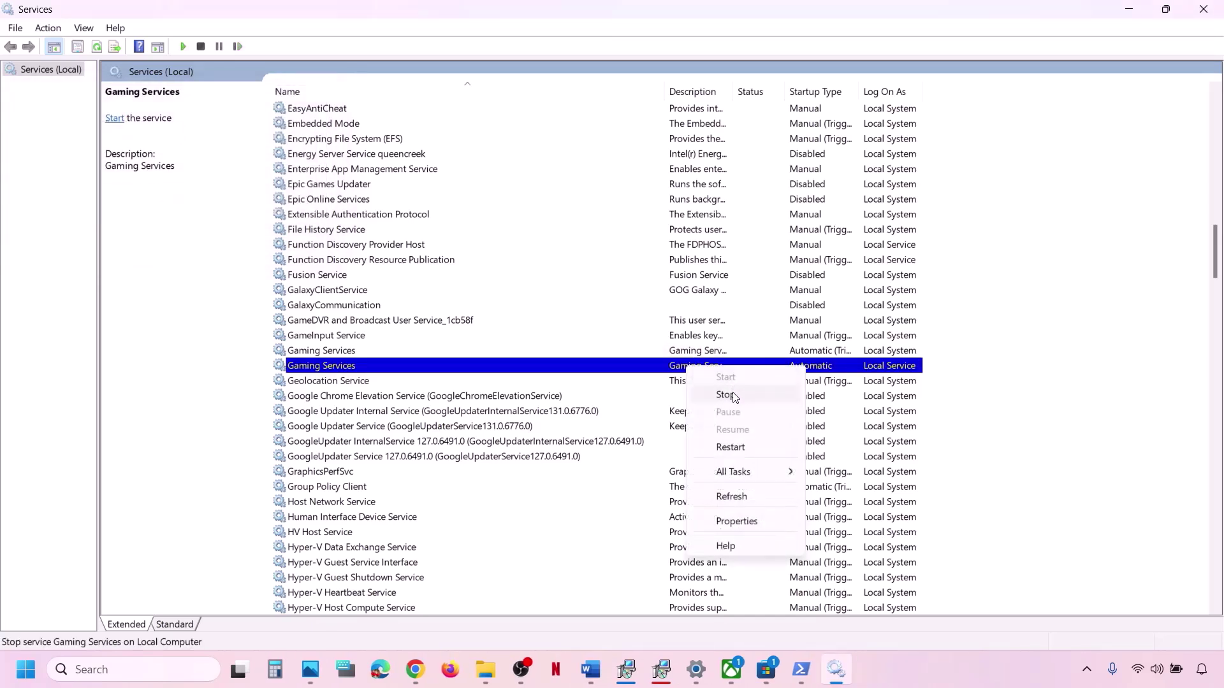
left_click(734, 447)
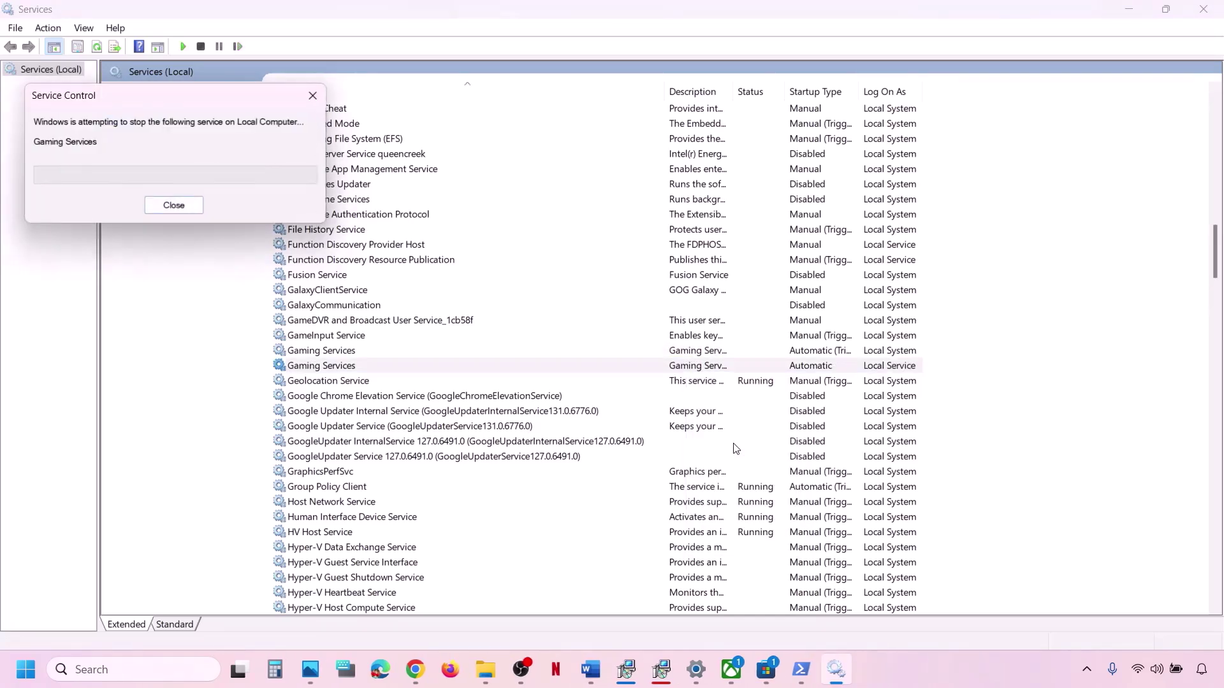
right_click(712, 351)
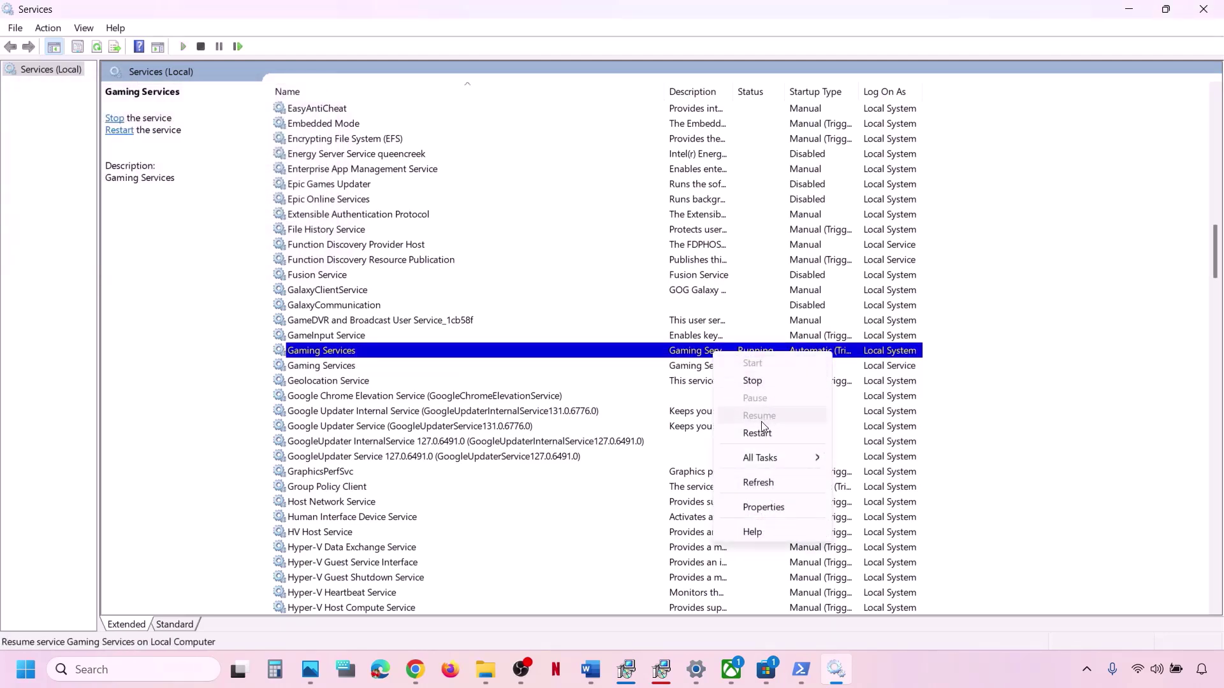
left_click(757, 433)
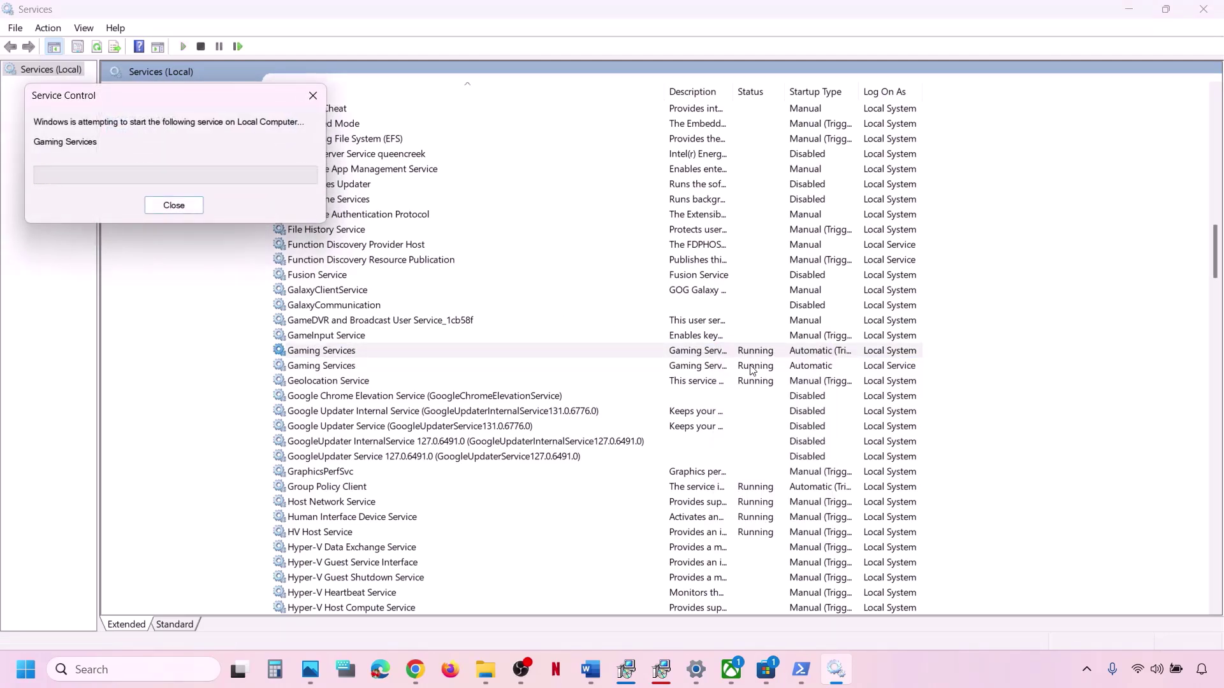
left_click(695, 306)
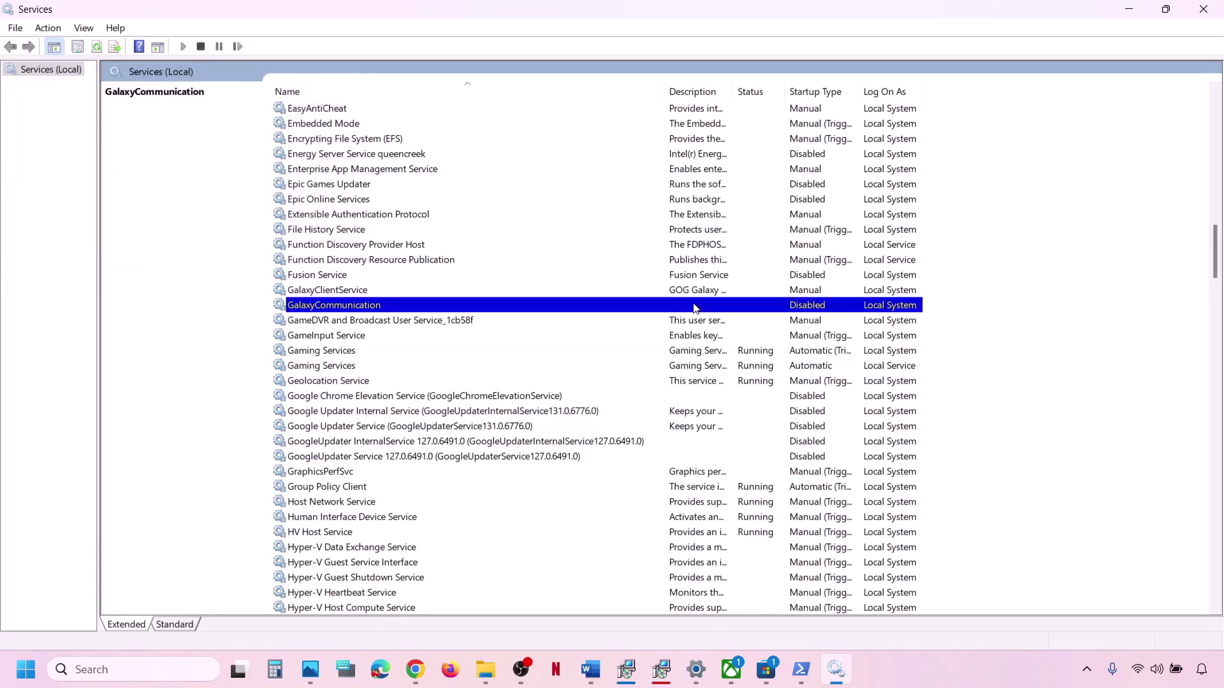
Set Windows Update to Automatic startup and restart the service.
key("w")
scroll(425, 243, "down", 8)
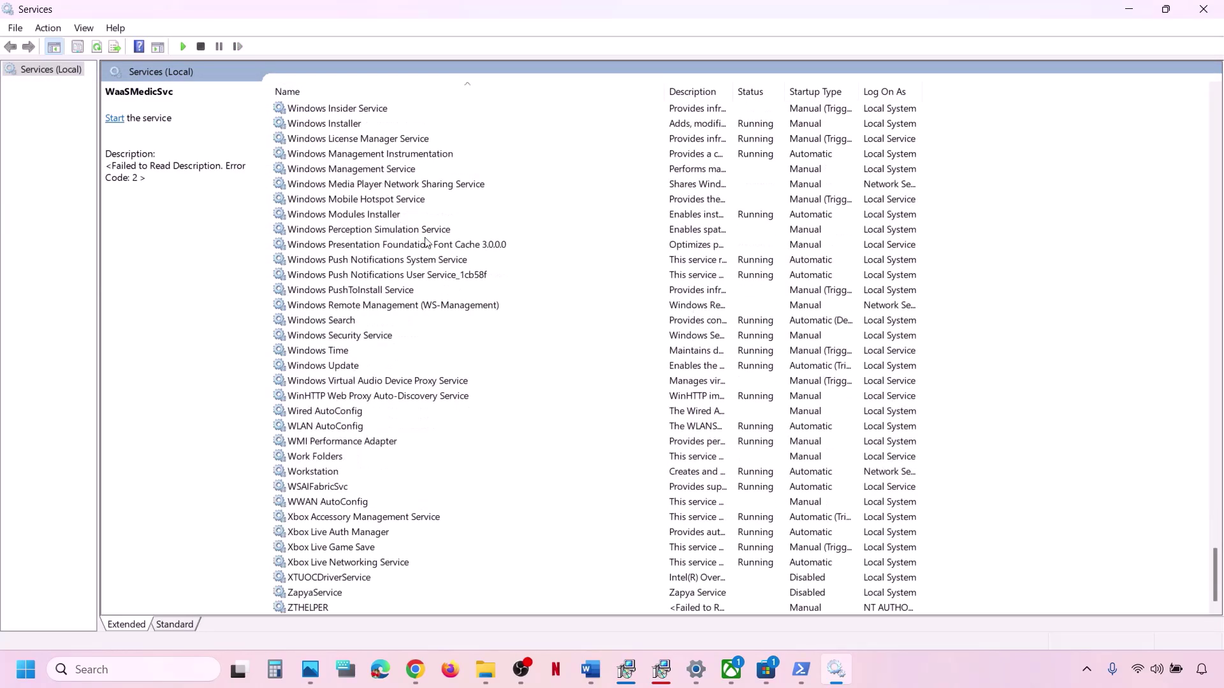
left_click(343, 368)
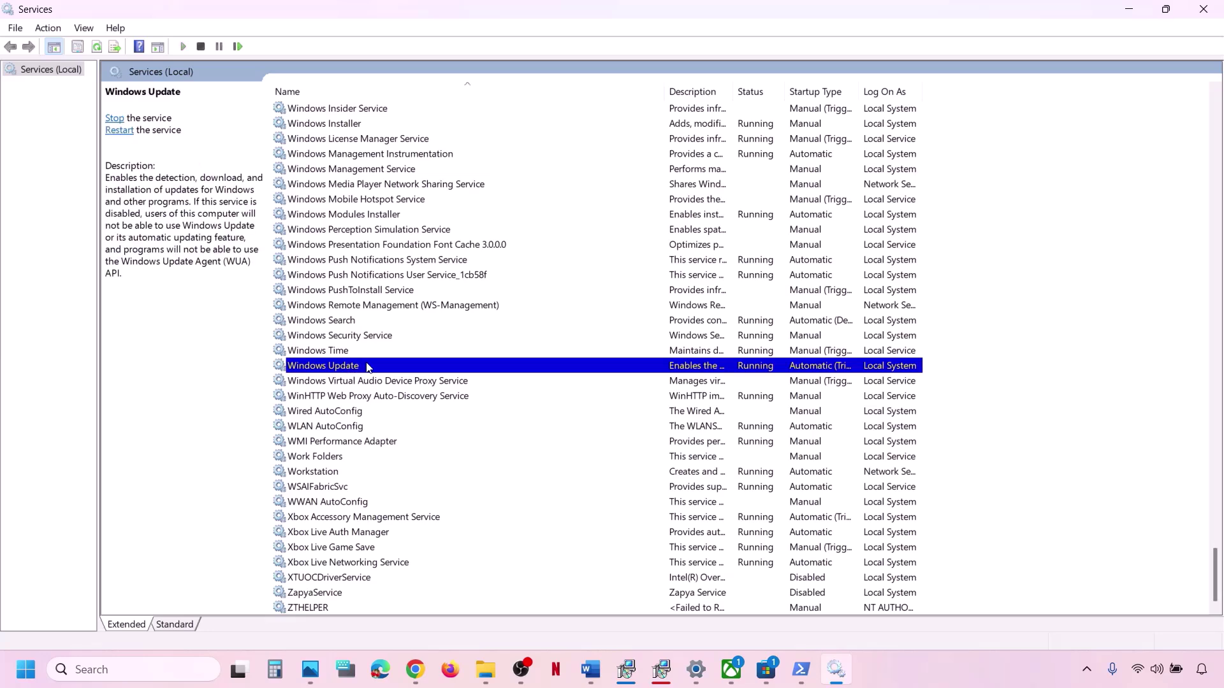
double_click(368, 367)
left_click(582, 314)
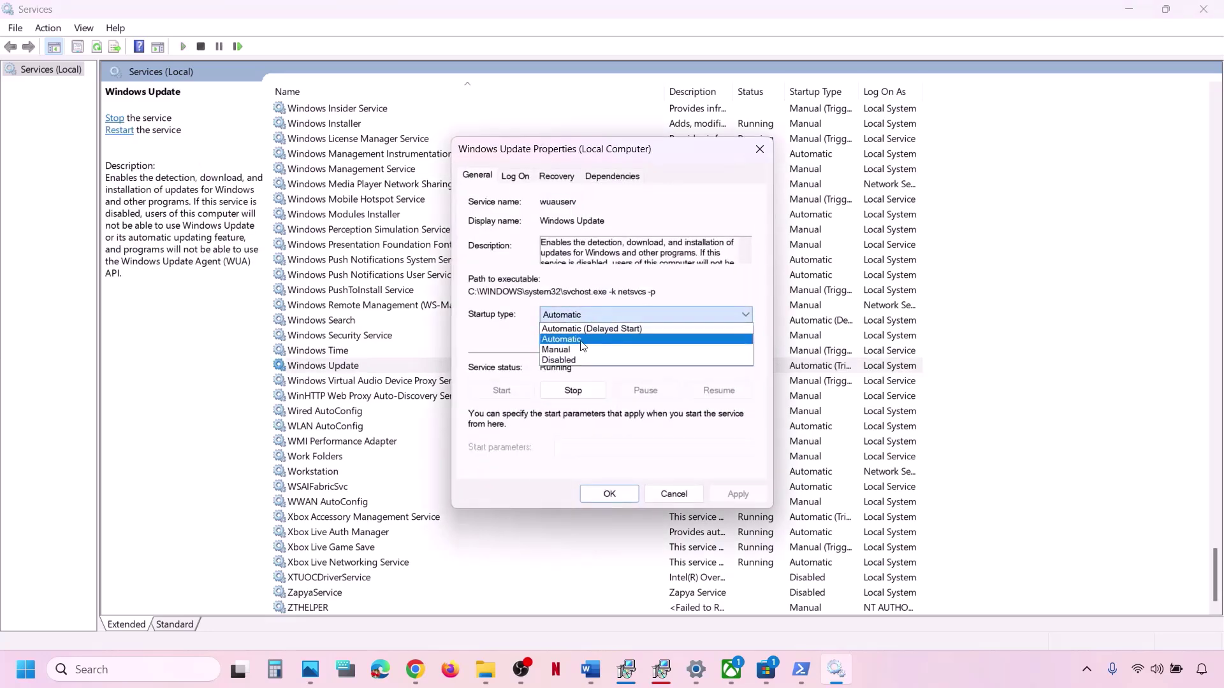
left_click(580, 343)
left_click(756, 495)
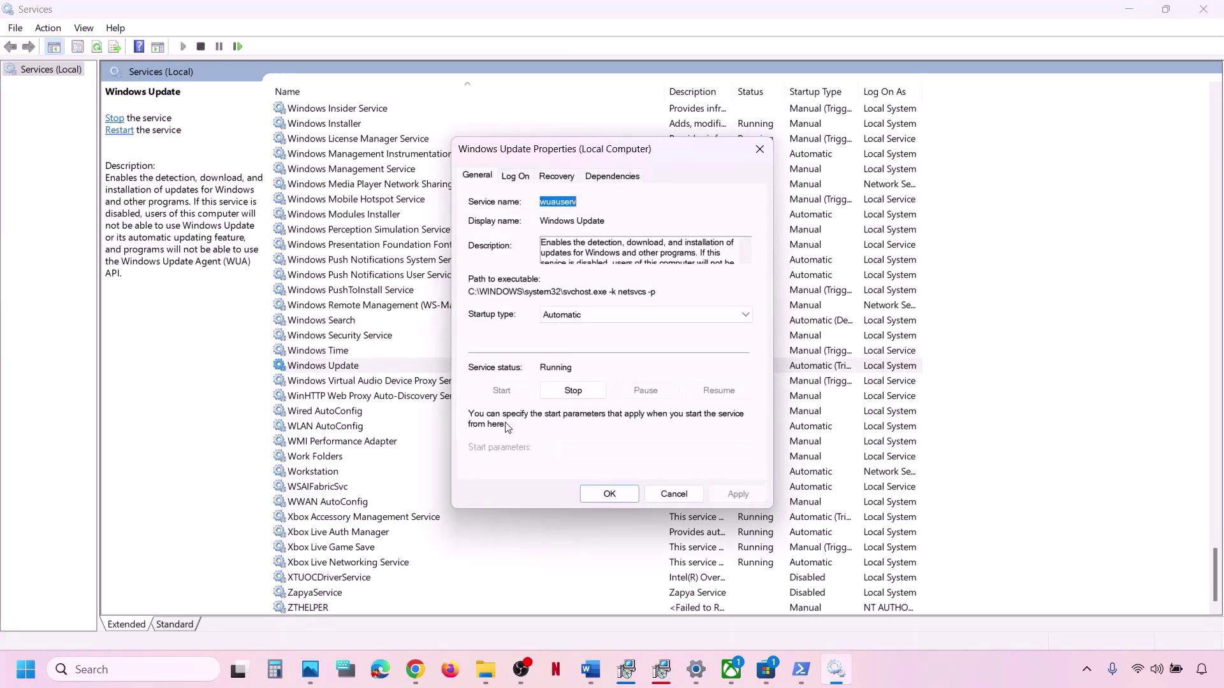
left_click(616, 495)
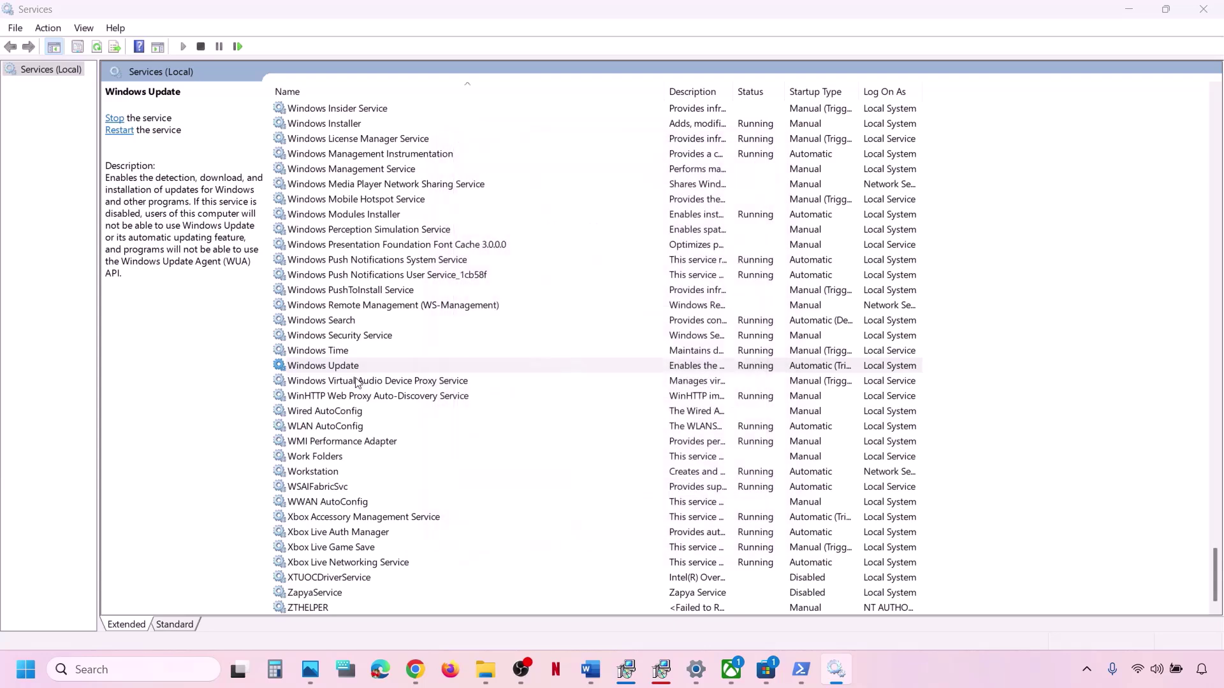
right_click(341, 369)
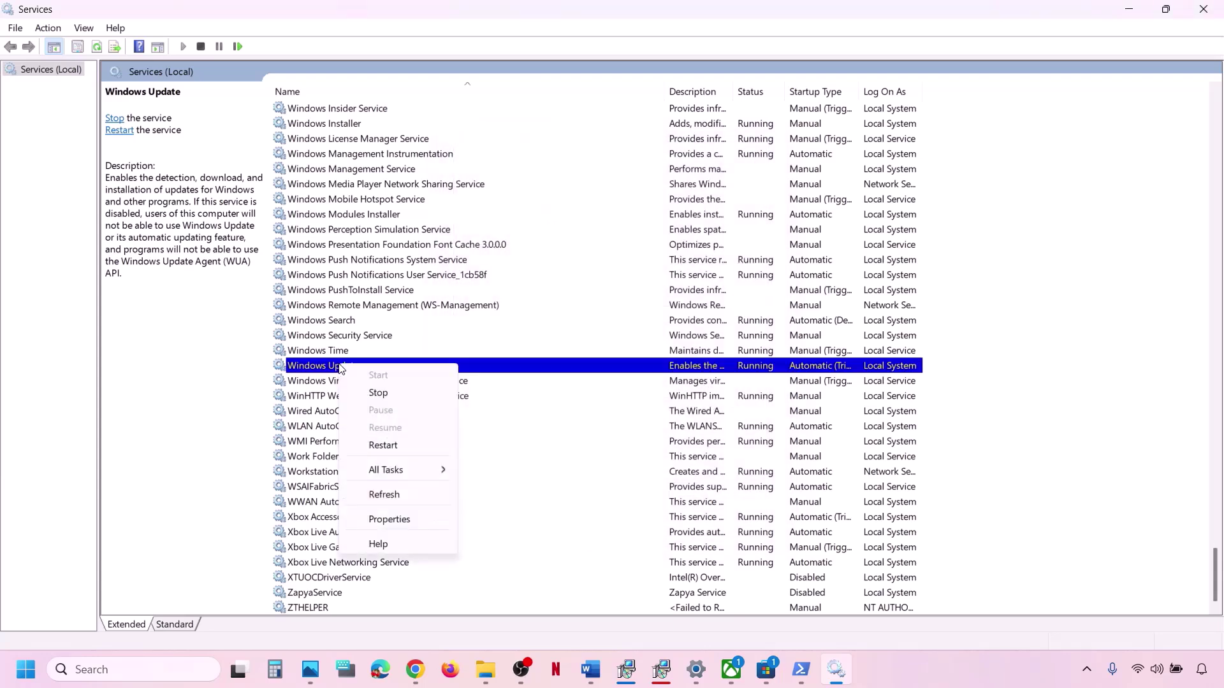
left_click(382, 446)
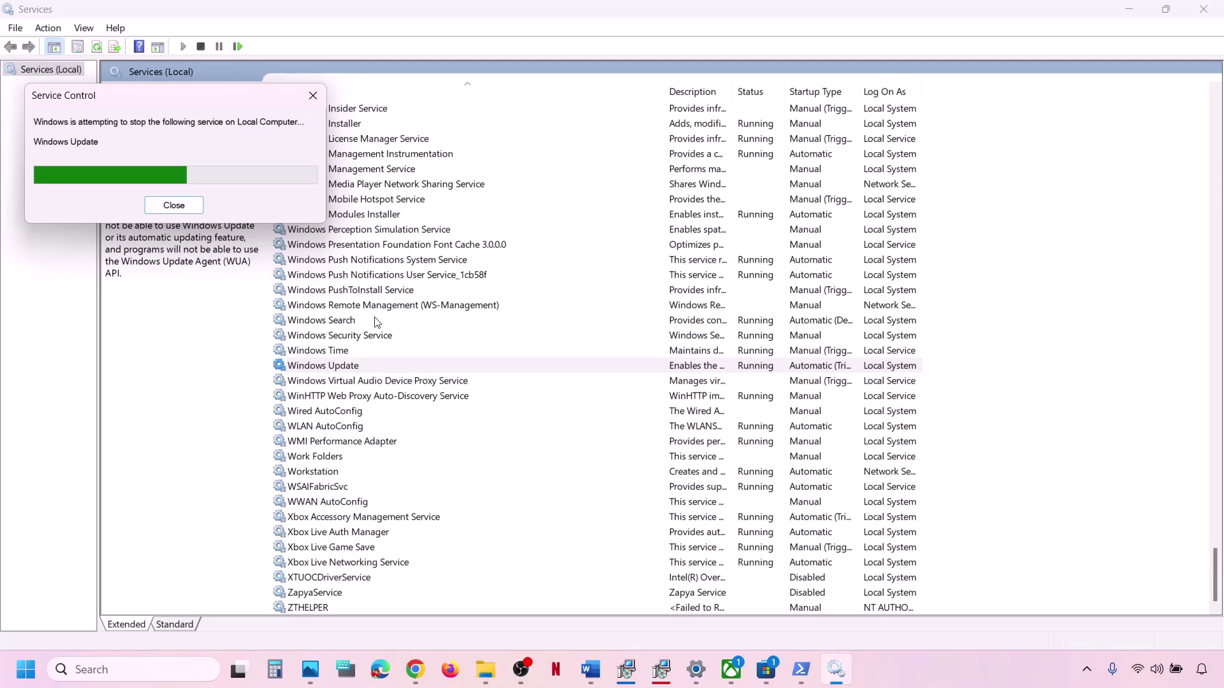
Find the Microsoft install service line in the Game not launching notes.
left_click(591, 670)
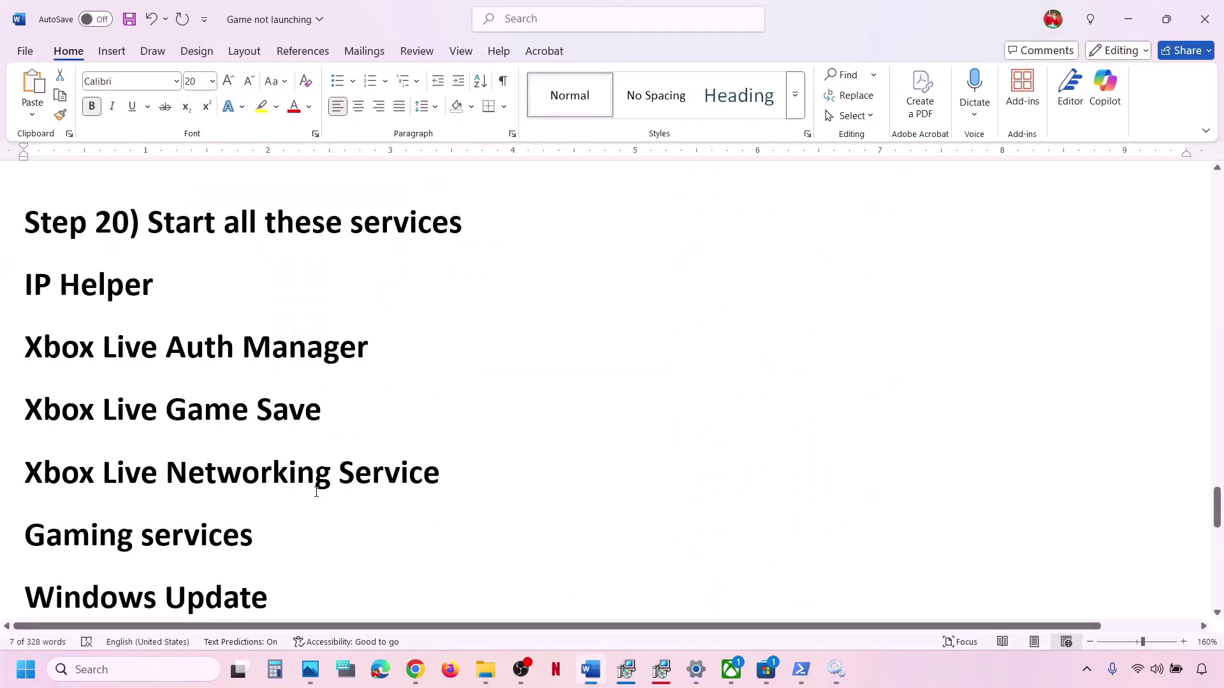
scroll(316, 491, "down", 2)
triple_click(185, 535)
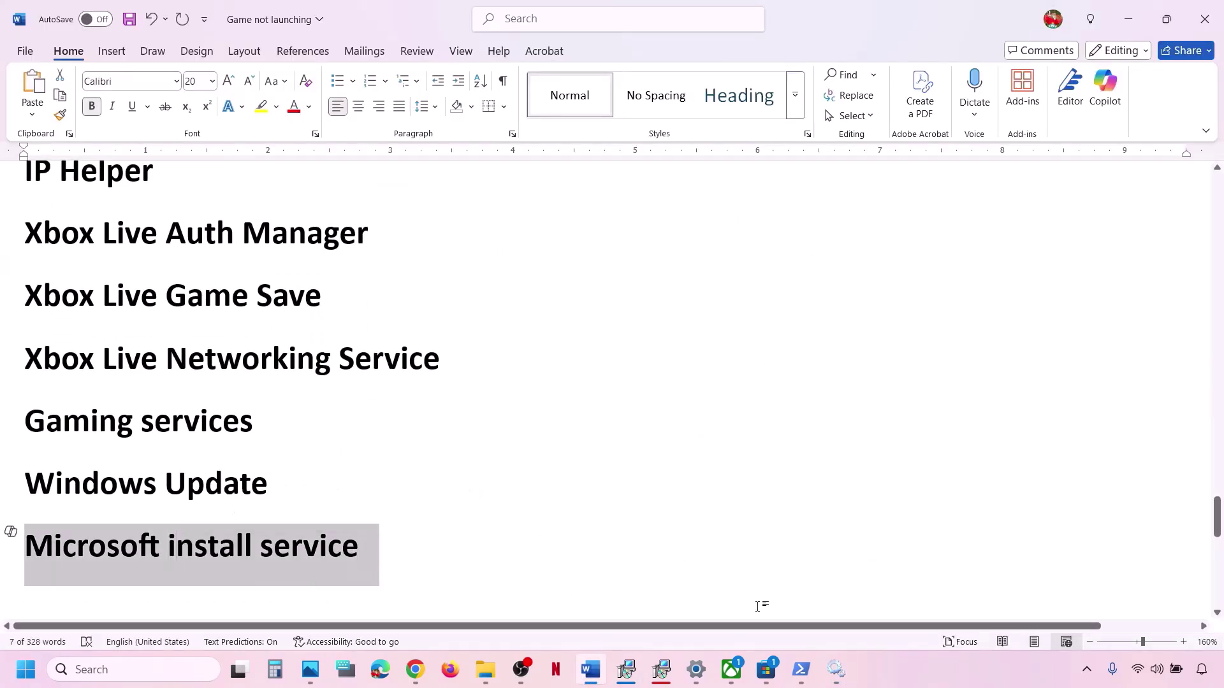
left_click(836, 670)
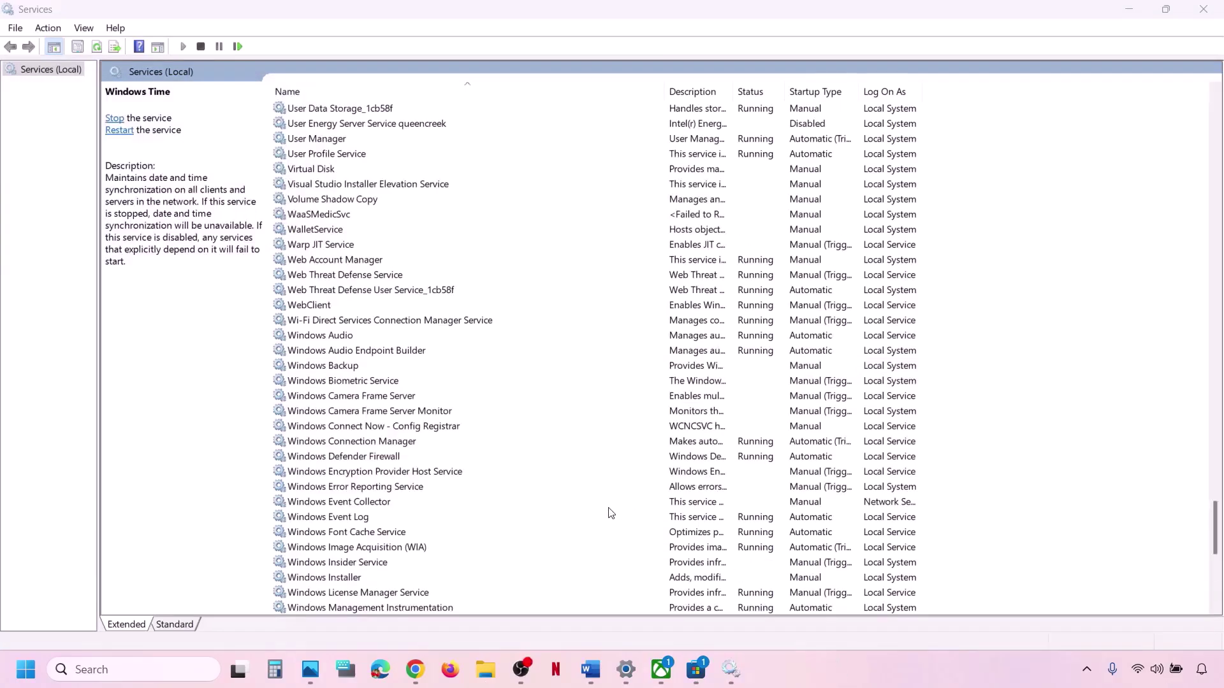
Set Microsoft Store Install Service to Automatic, restart it, and switch back to the Word notes.
left_click(508, 489)
type("mi")
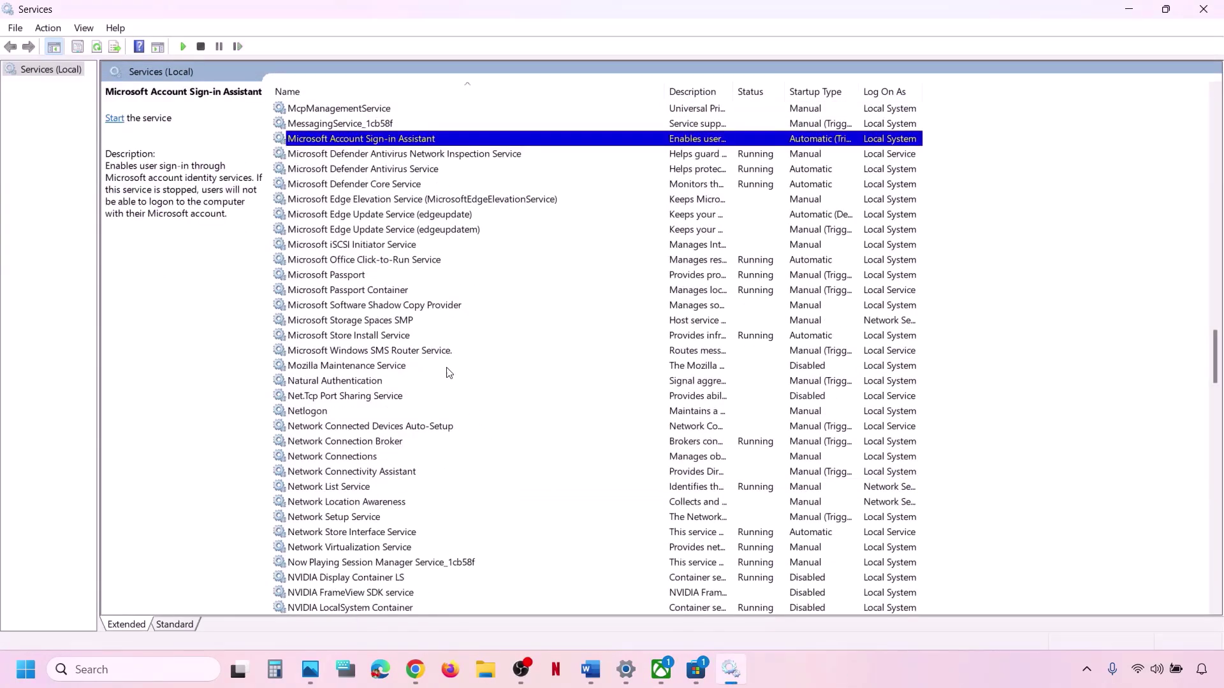
left_click(401, 339)
double_click(415, 338)
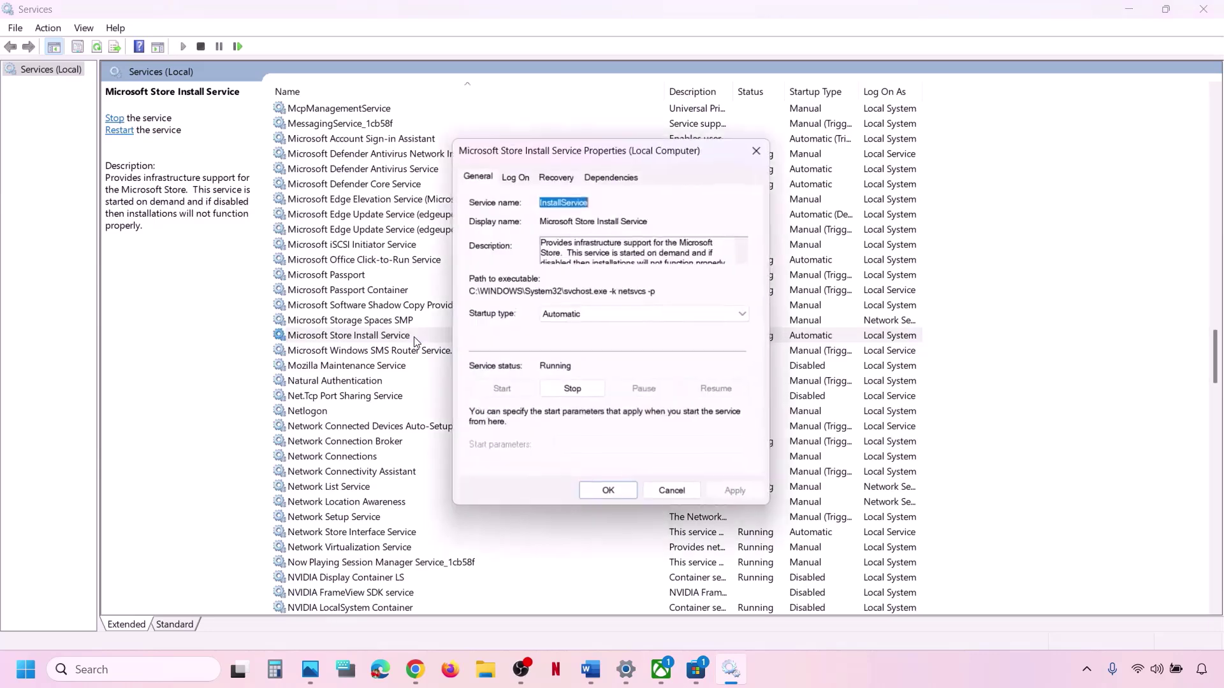
left_click(581, 315)
left_click(582, 345)
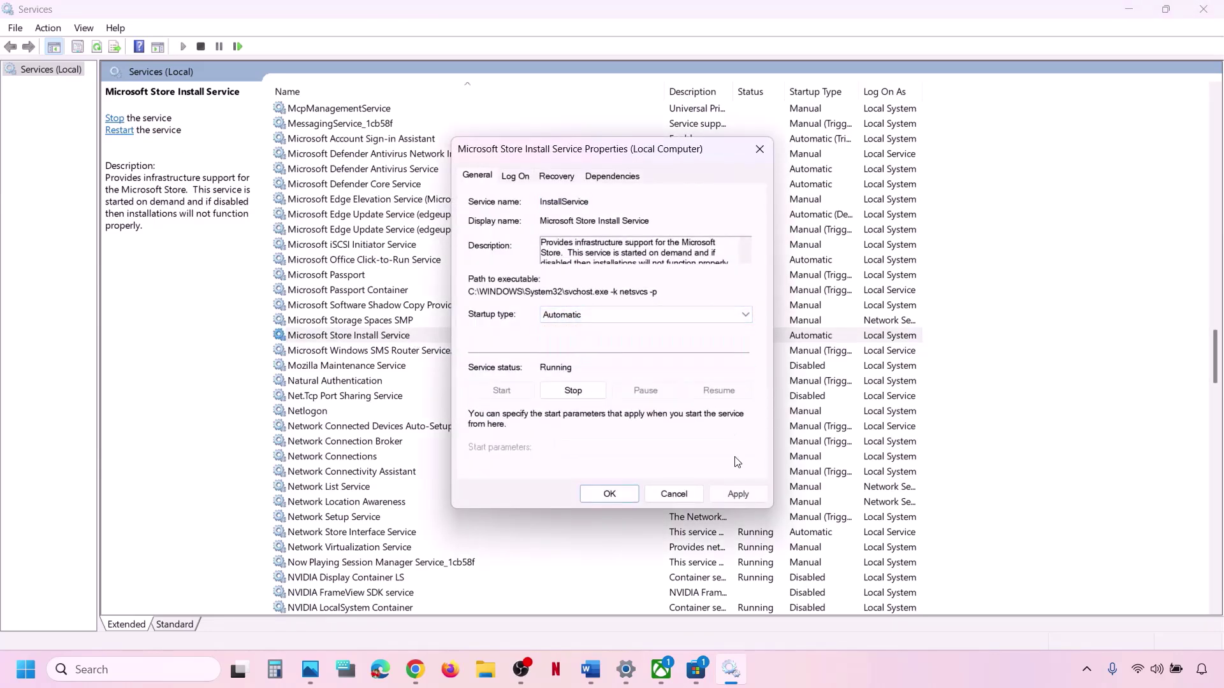
left_click(737, 495)
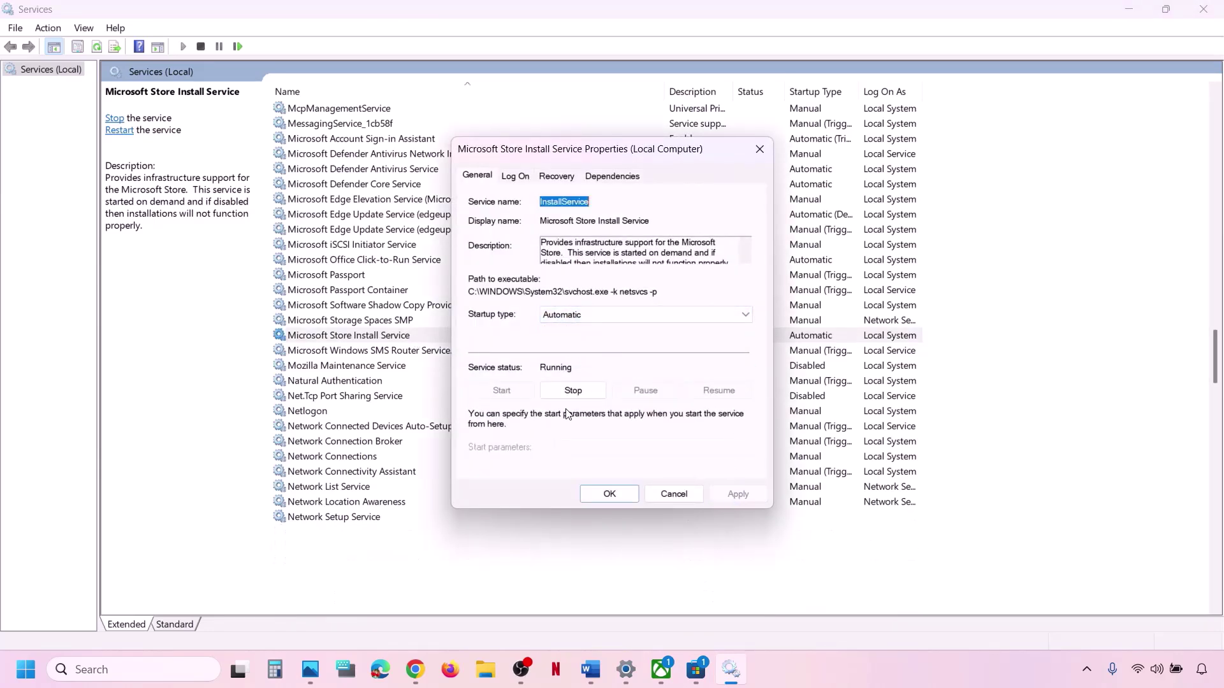
left_click(606, 494)
right_click(412, 336)
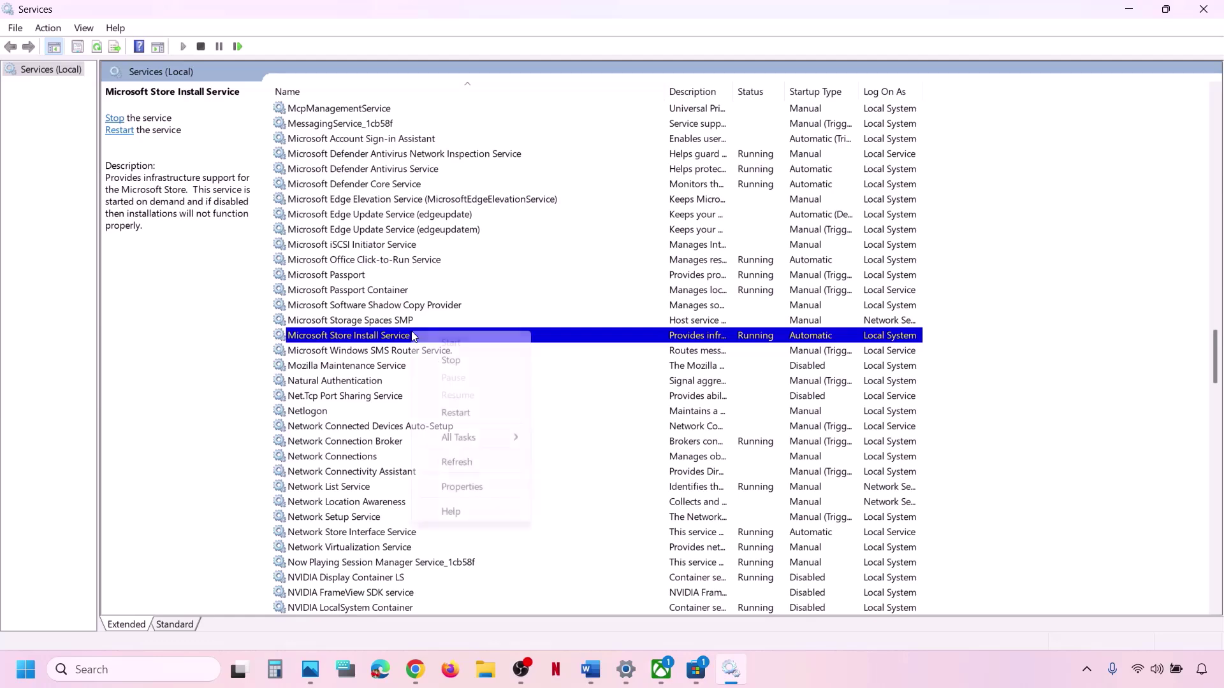
left_click(472, 414)
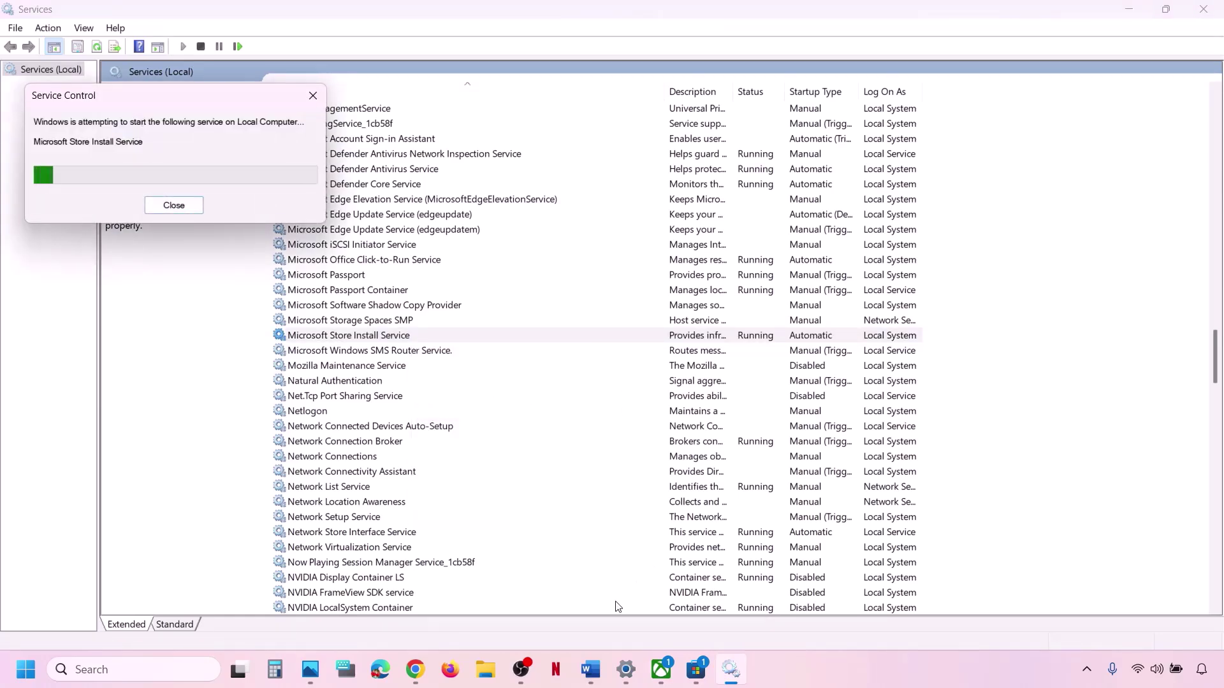
key("alt+Tab")
Copy the Step 21 command 'Get-AppxPackage *gamingservices* -allusers' from the Word guide.
scroll(412, 432, "down", 2)
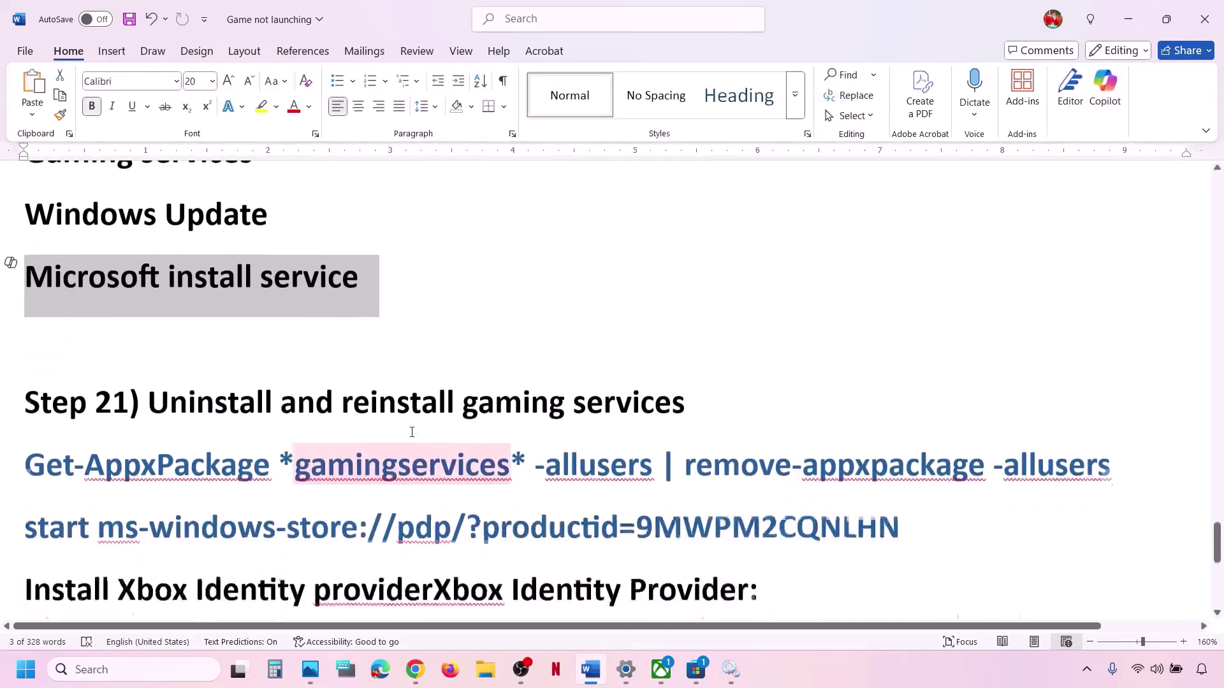
scroll(412, 432, "down", 2)
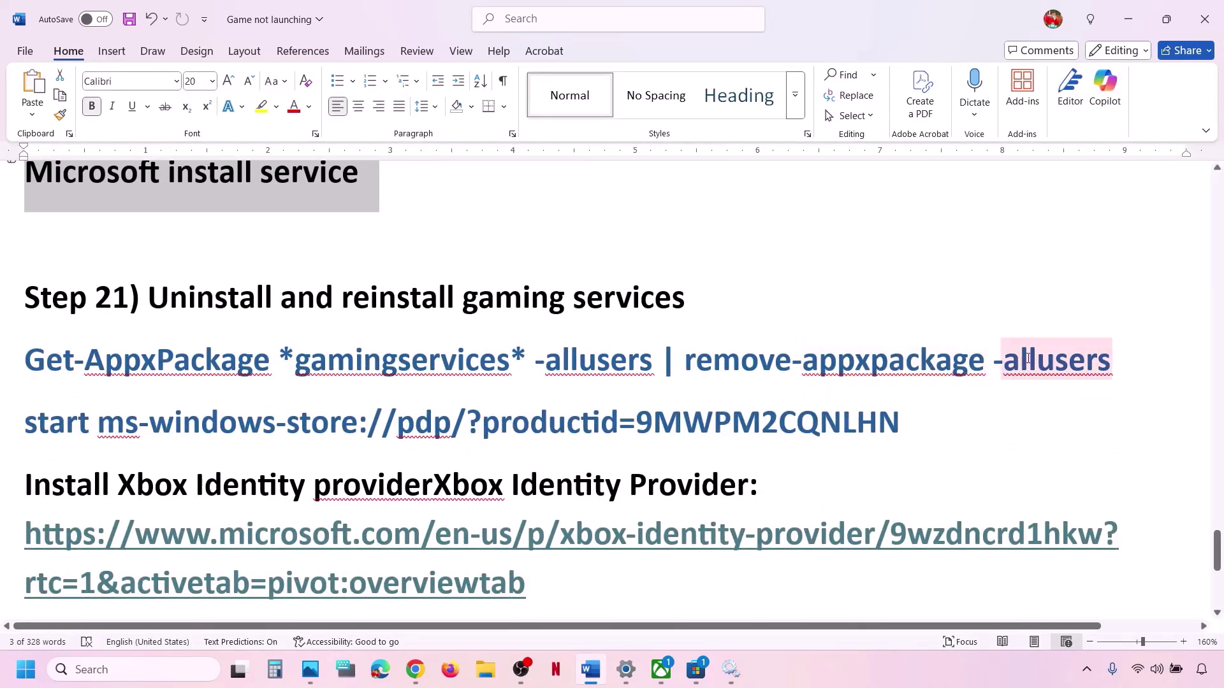
left_click_drag(1125, 357, 46, 363)
key("ctrl+c")
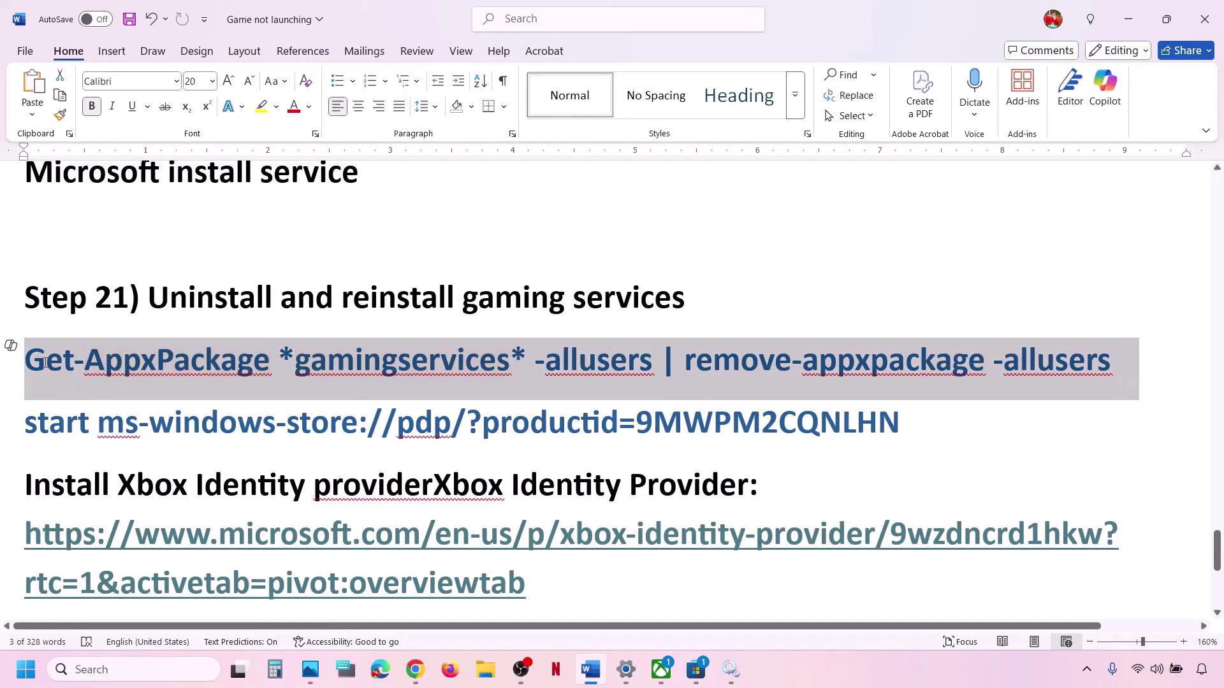
right_click(274, 370)
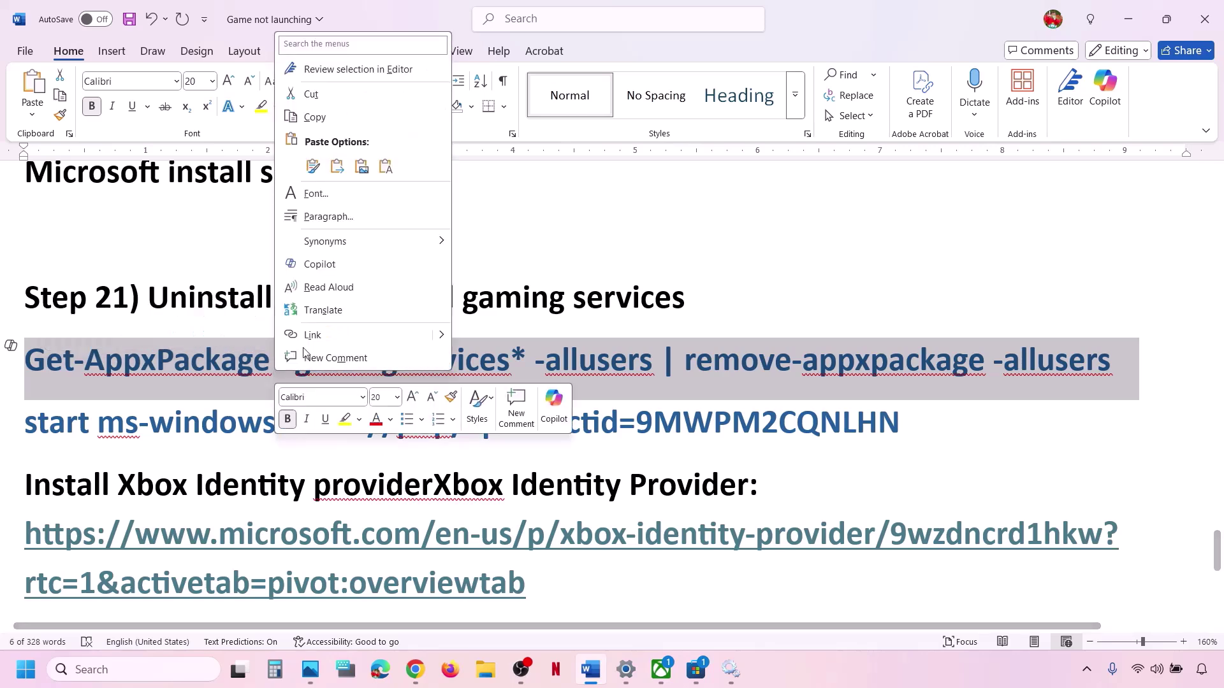
left_click(314, 117)
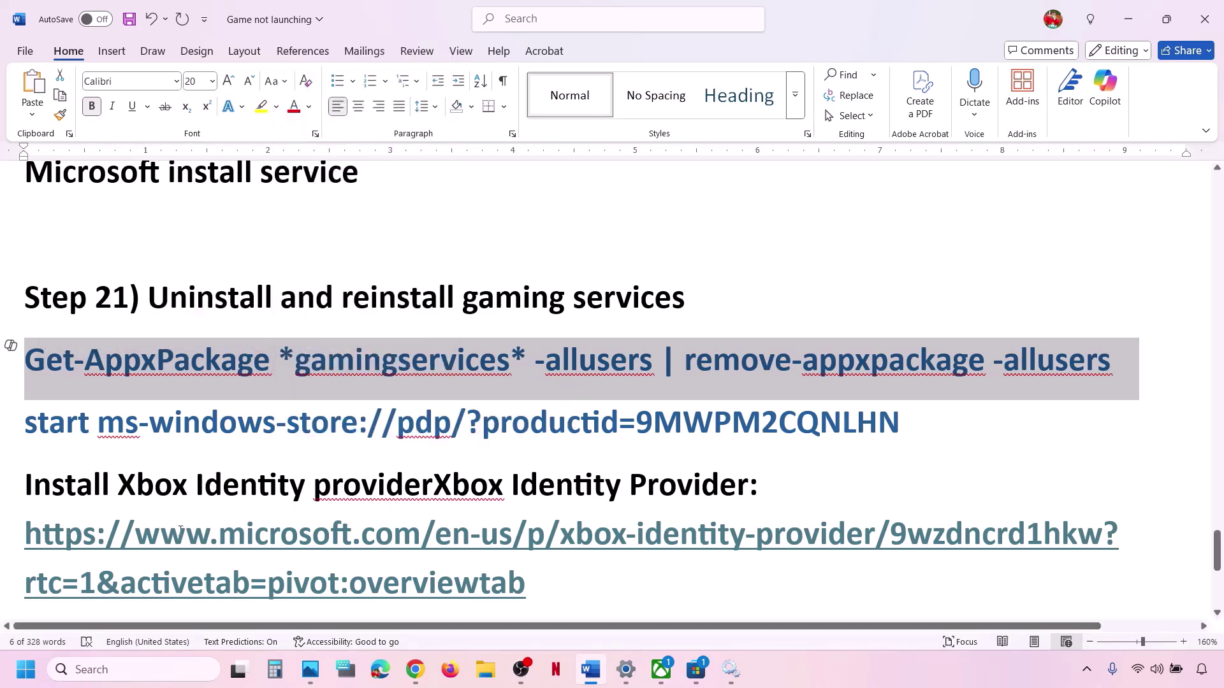
Launch Windows PowerShell as administrator from Windows search.
left_click(124, 671)
type("power")
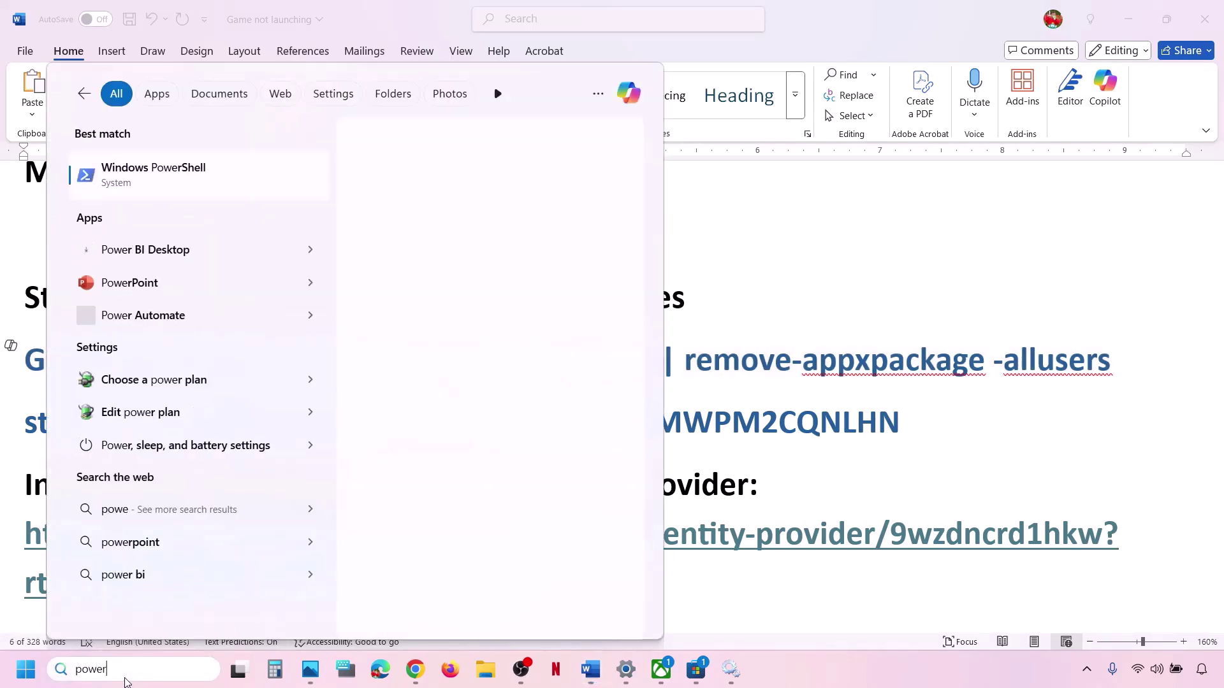
type("shell")
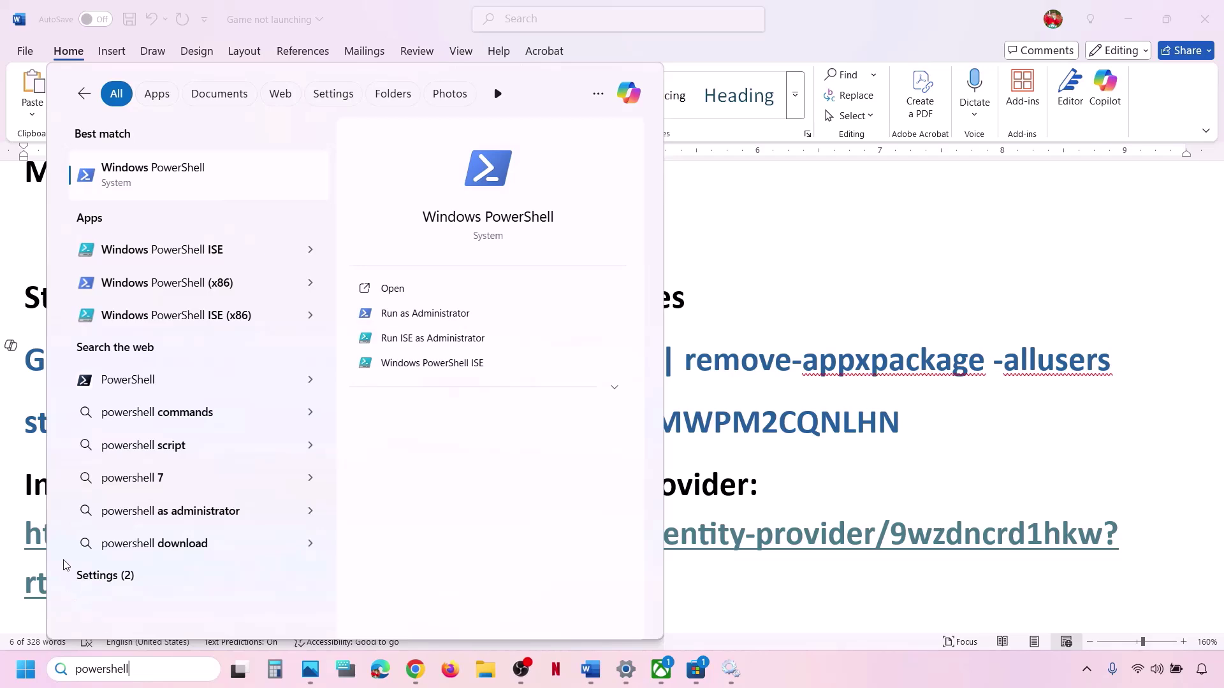
right_click(196, 181)
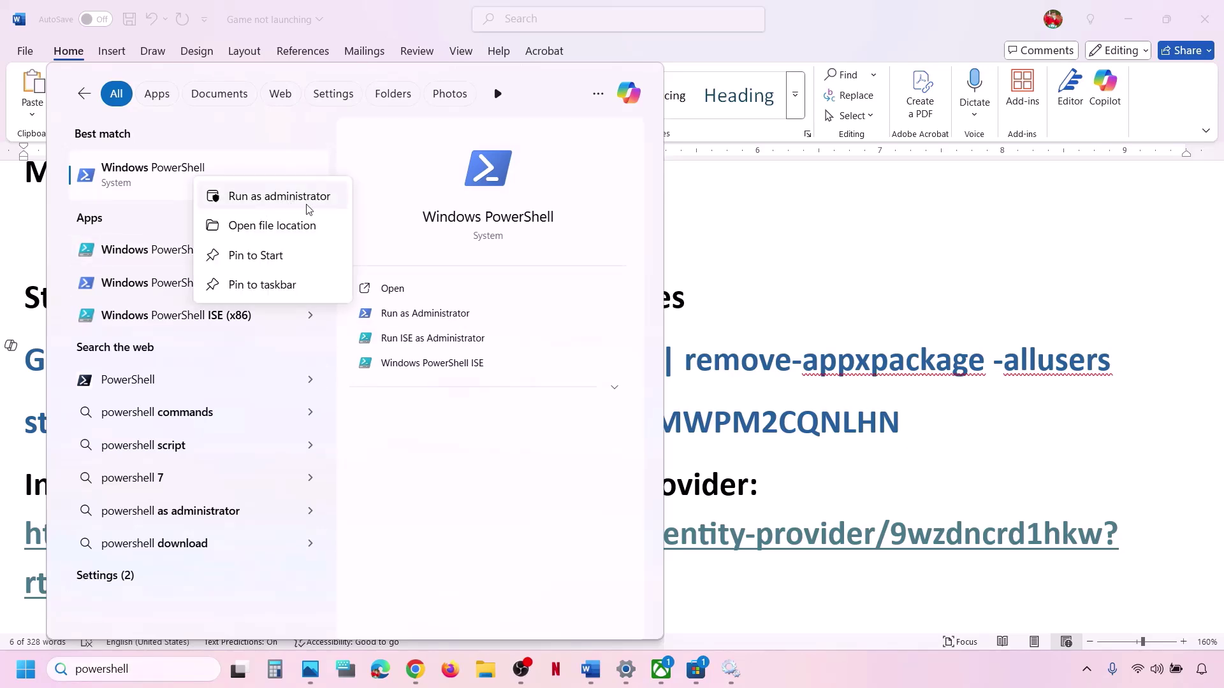
left_click(308, 208)
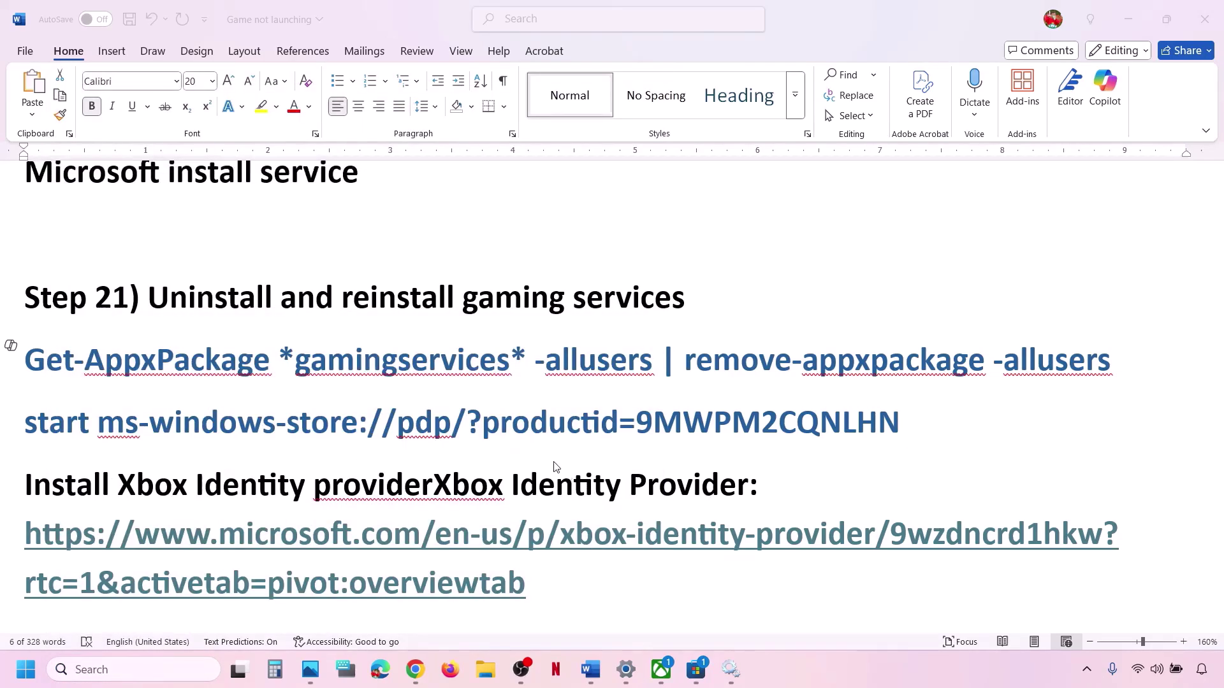
Paste and run the gaming services removal command, then return to the Word guide.
key("ctrl+v")
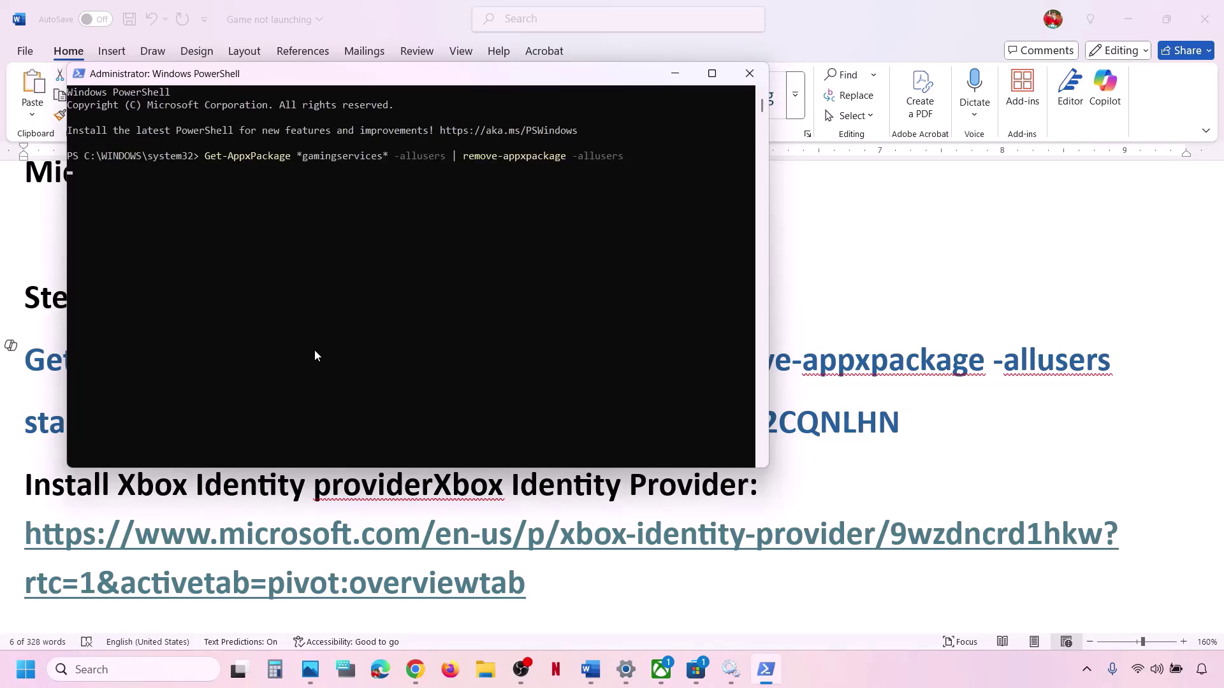
key("Return")
key("alt+Tab")
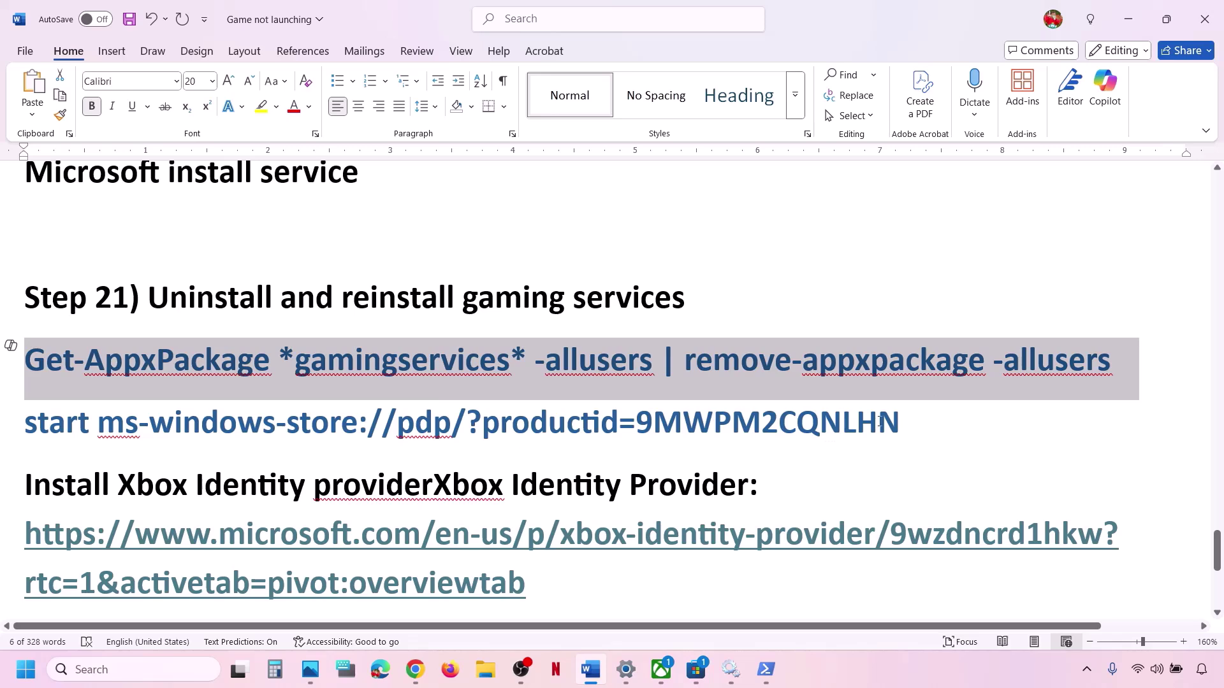
Copy the 'start ms-windows-store' line from Word and run it in PowerShell.
left_click_drag(902, 418, 52, 426)
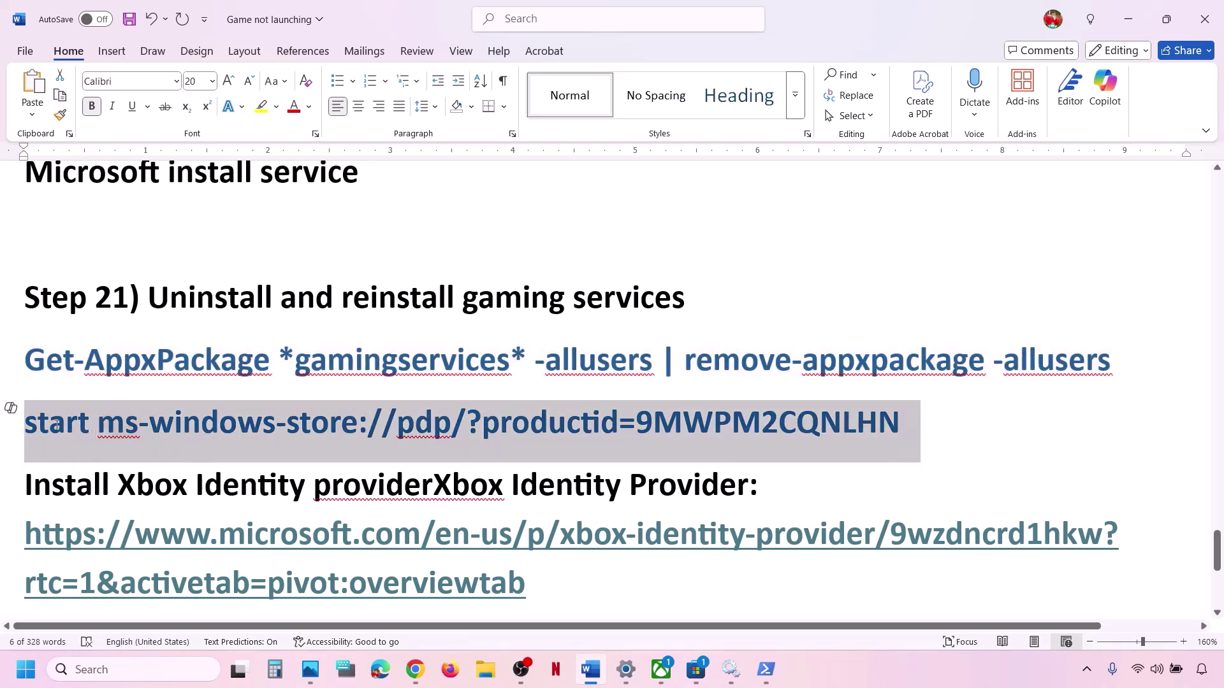
right_click(52, 426)
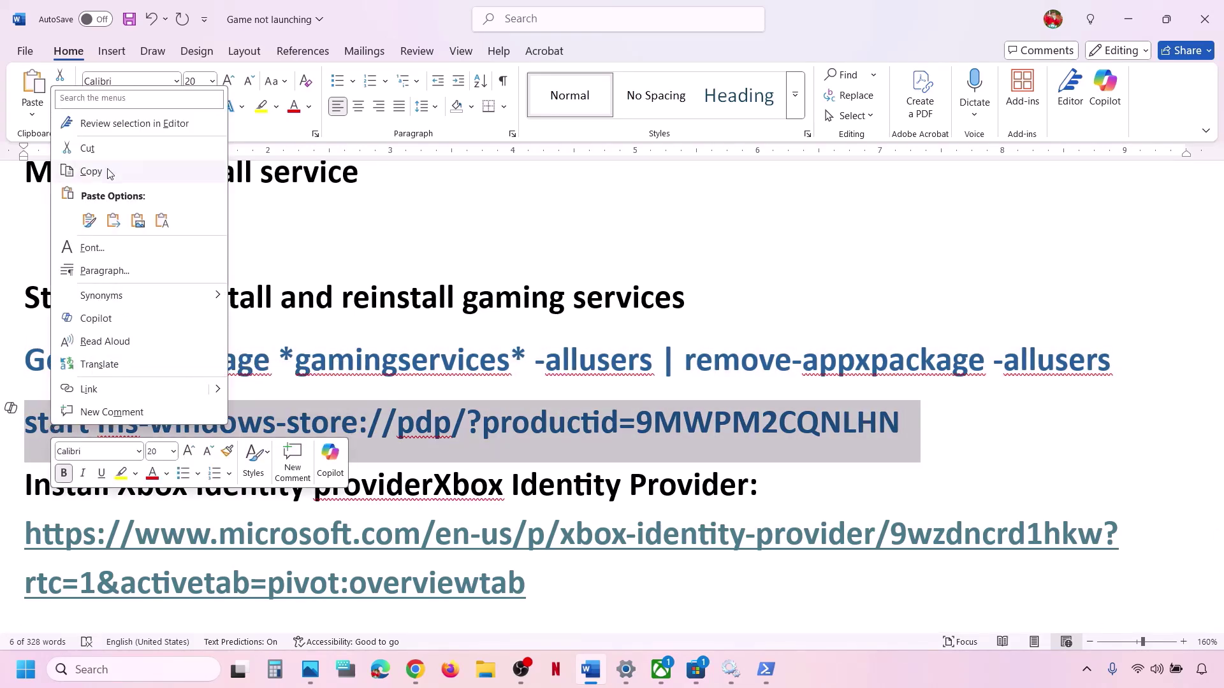
left_click(108, 172)
key("alt+Tab")
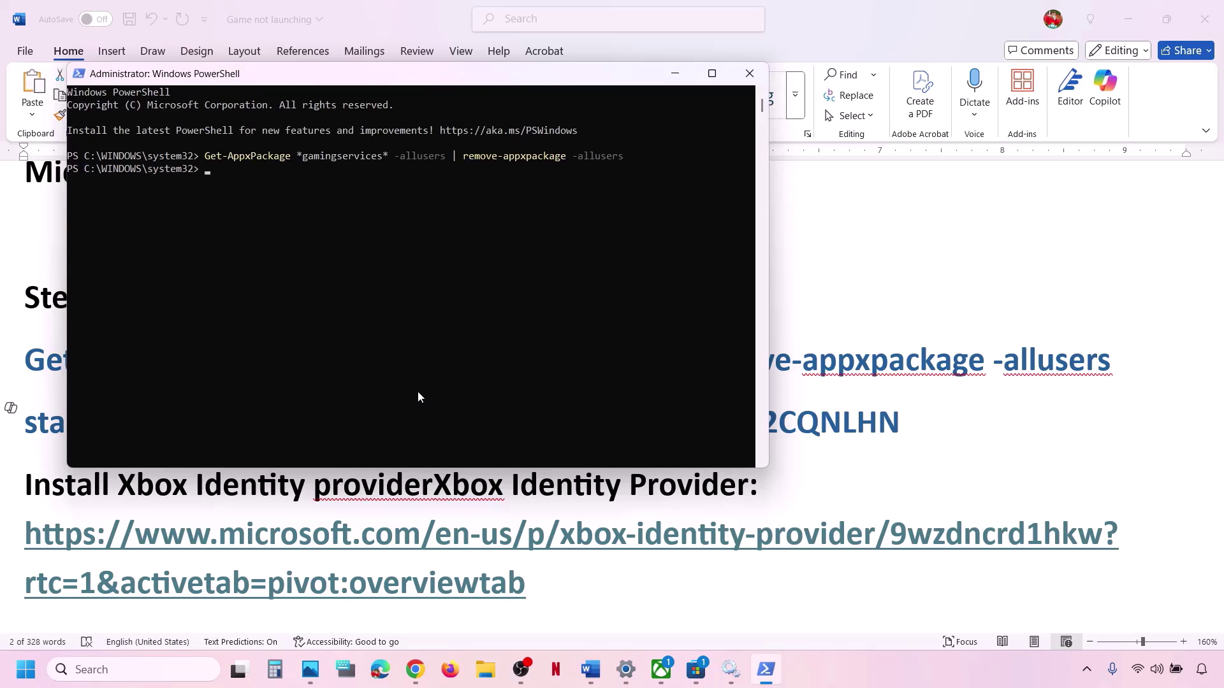
right_click(419, 391)
key("Return")
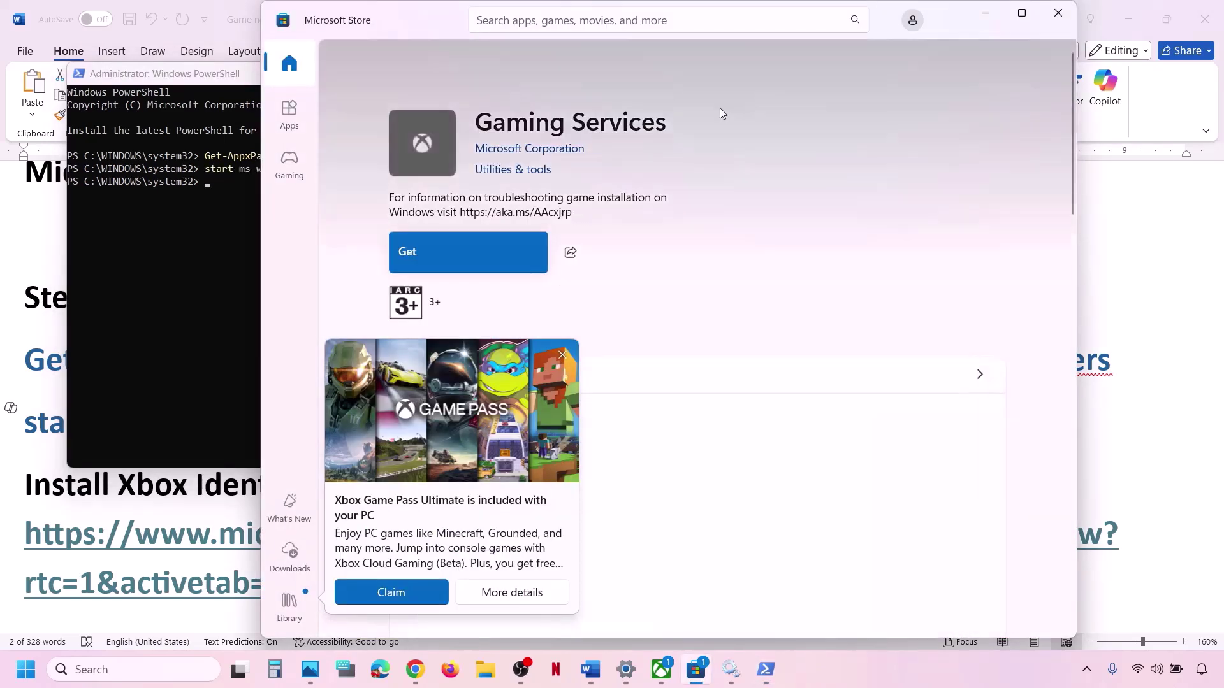
Dismiss the Game Pass promo, maximize Microsoft Store, and get Gaming Services.
left_click(562, 354)
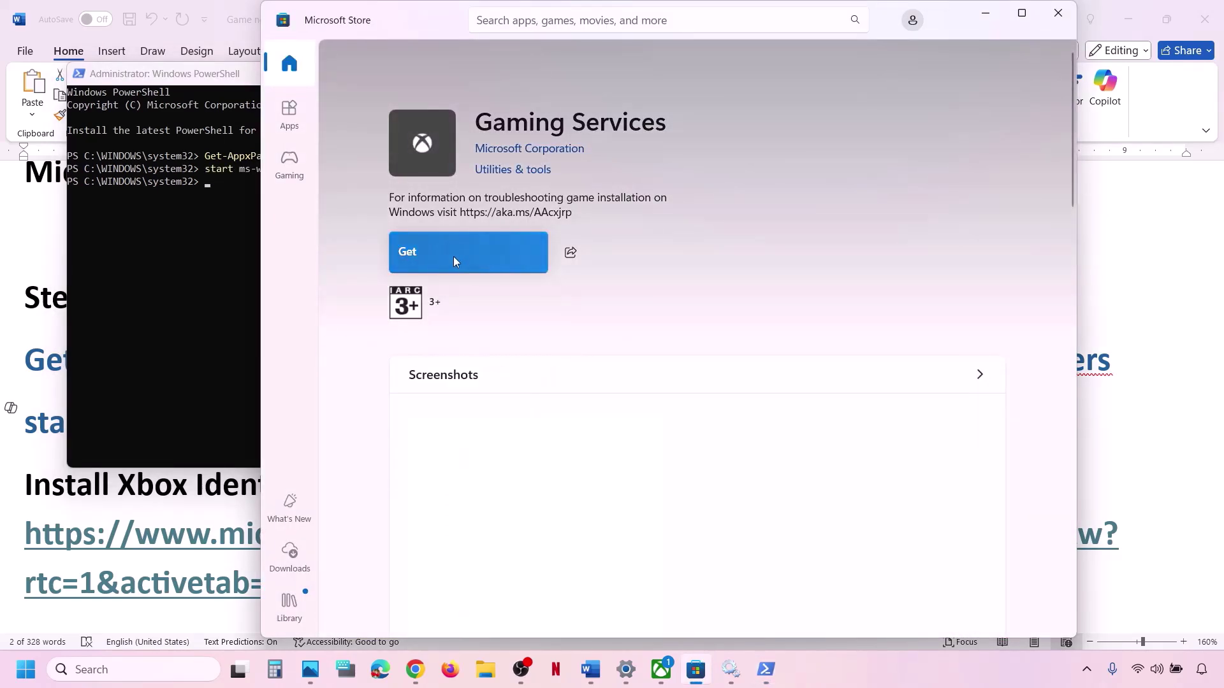
left_click(1022, 13)
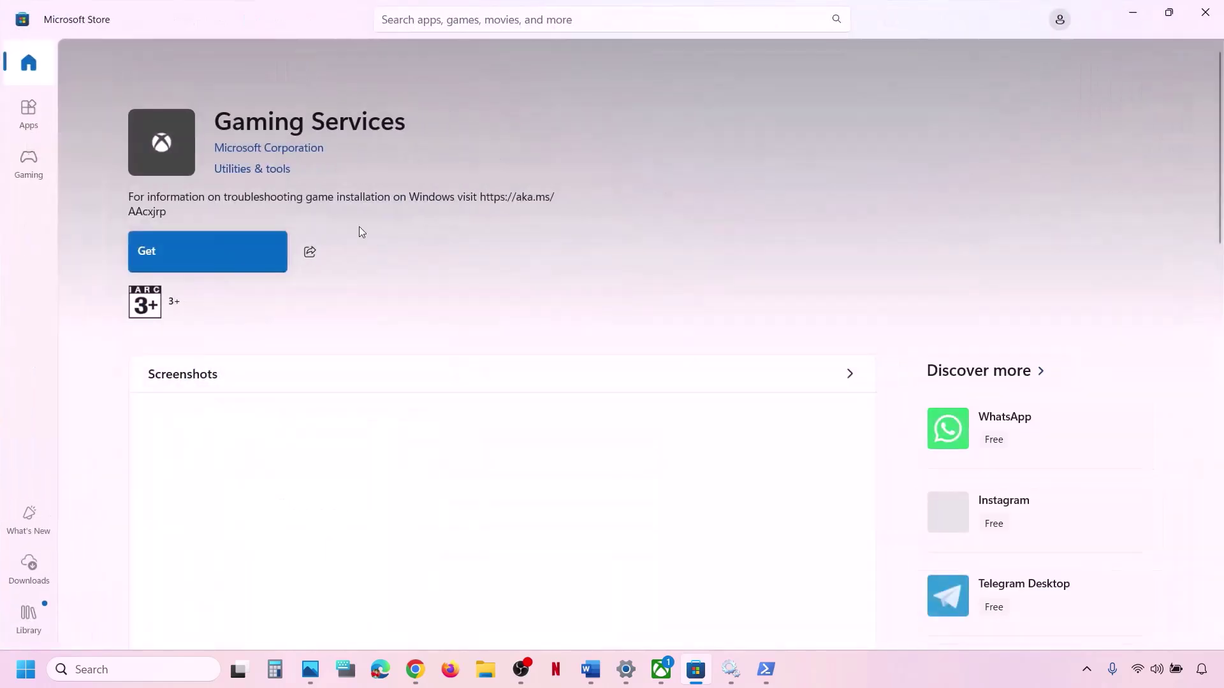
left_click(242, 252)
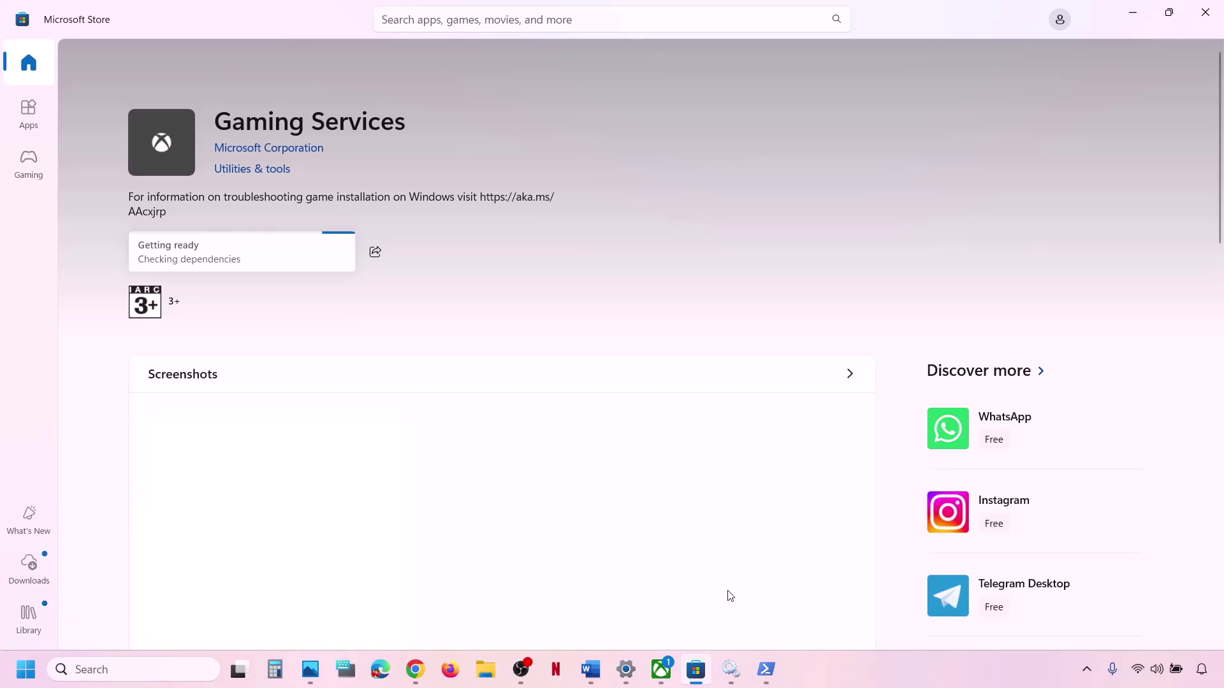
Copy the Xbox Identity Provider link from the Word guide.
left_click(592, 671)
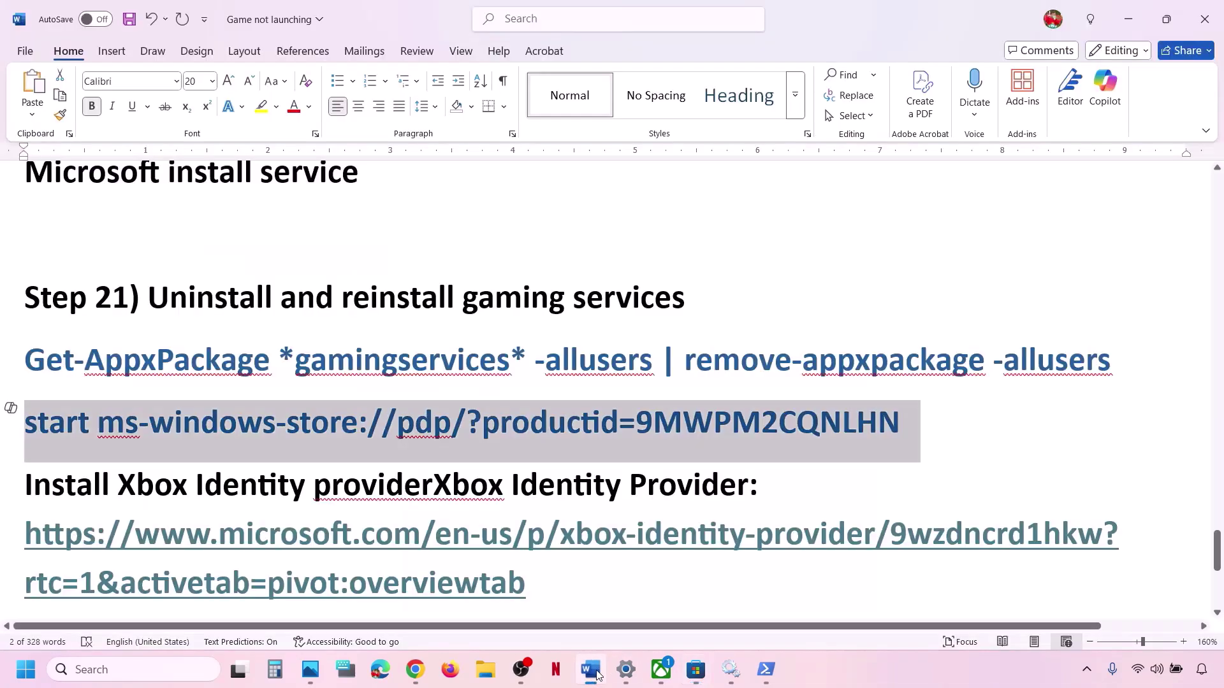
scroll(395, 546, "down", 1)
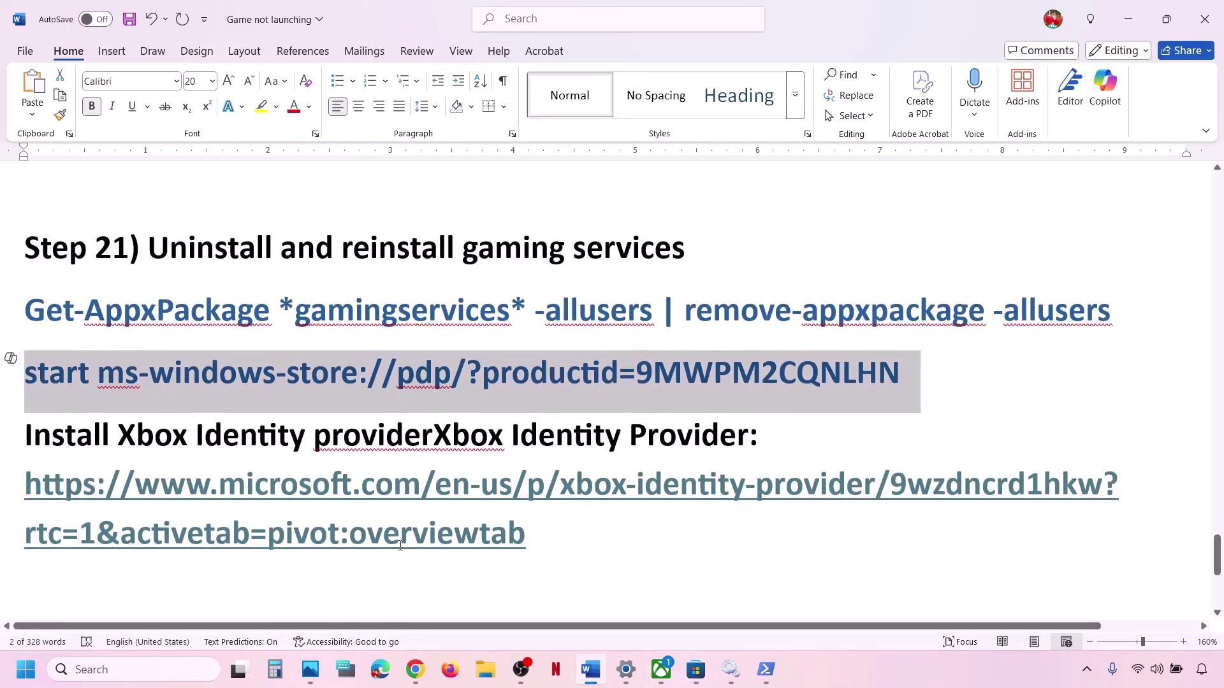
triple_click(540, 534)
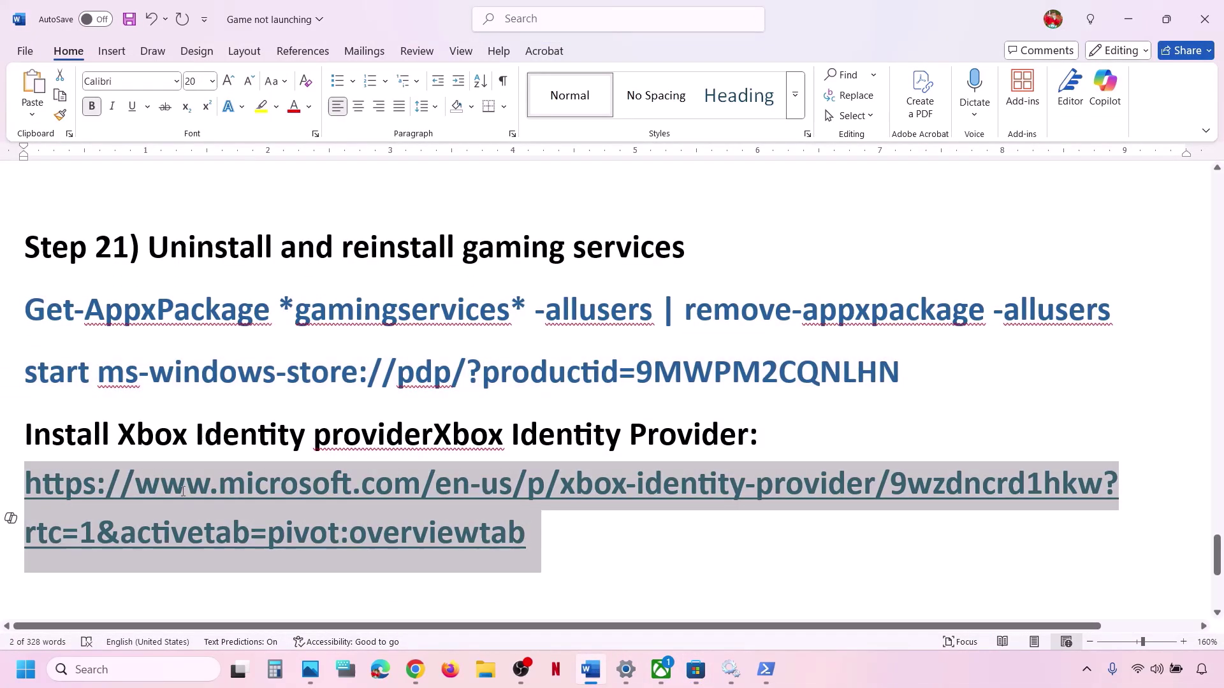
right_click(240, 487)
left_click(299, 168)
Load the link in a new Chrome tab, download, and open it in Microsoft Store.
left_click(415, 670)
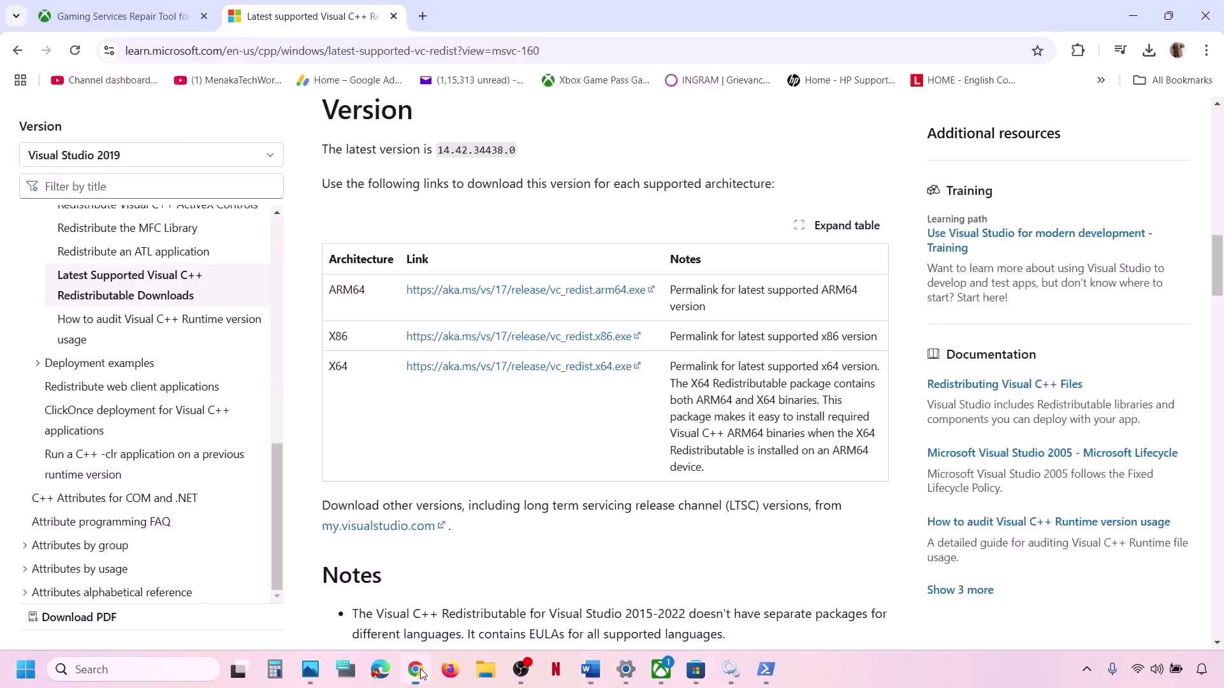
left_click(422, 16)
key("ctrl+v")
key("Return")
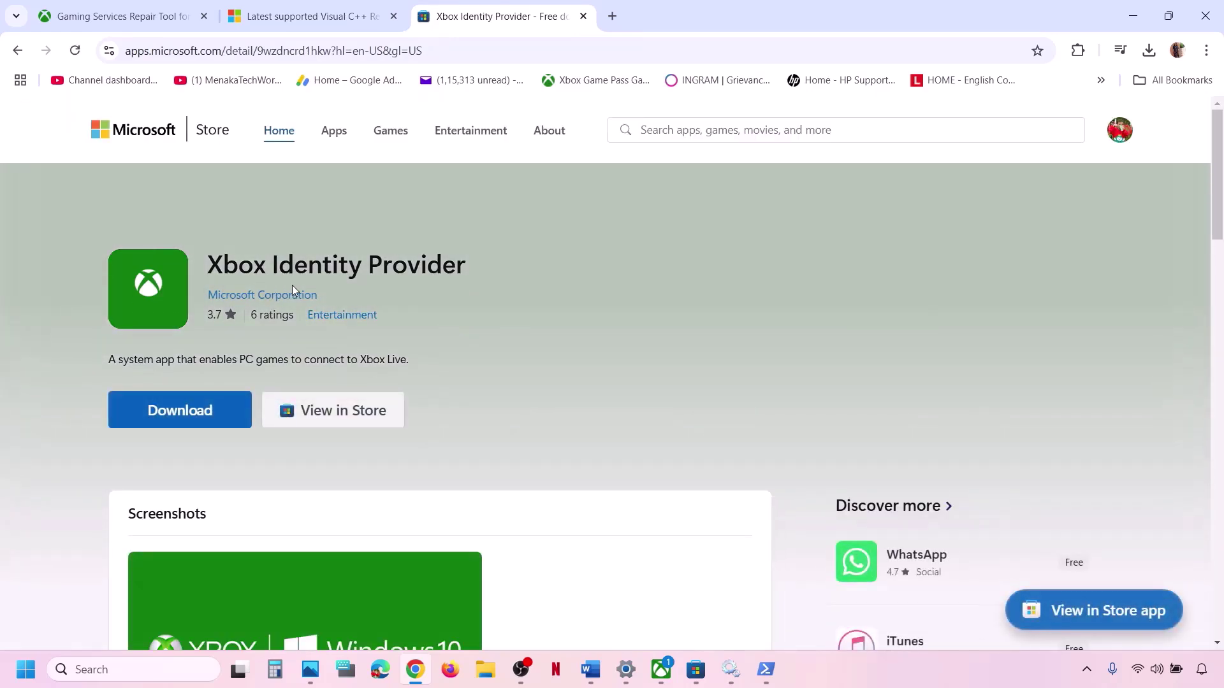
left_click(180, 408)
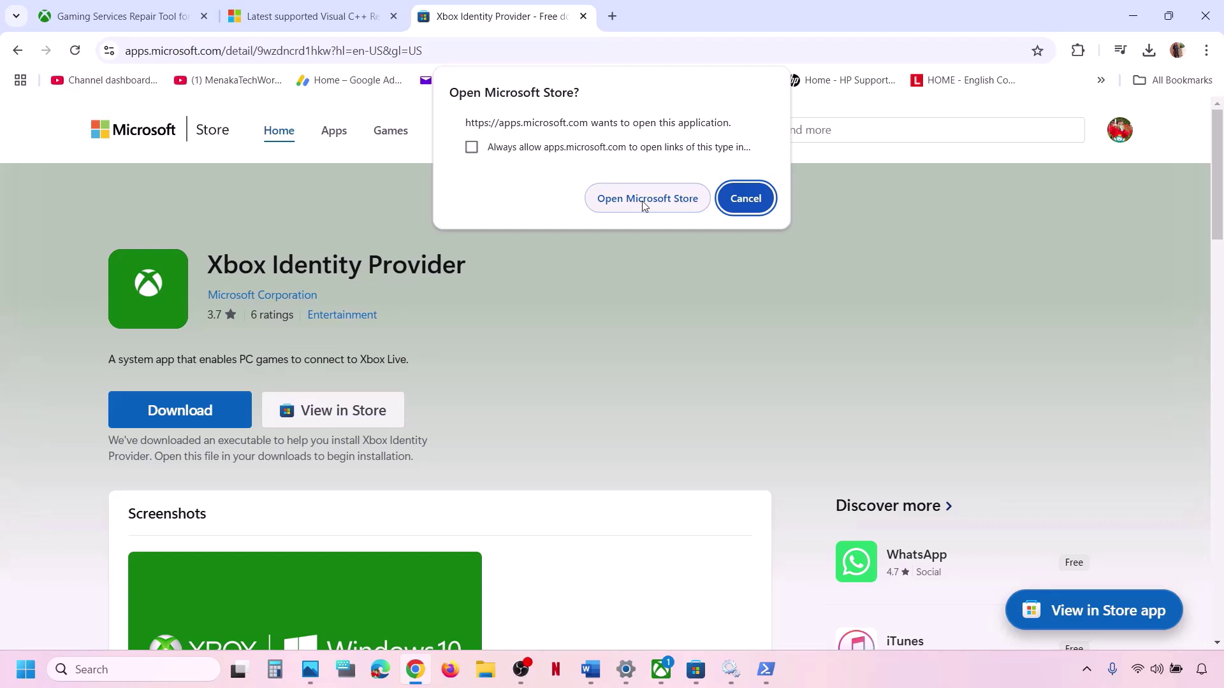
left_click(643, 202)
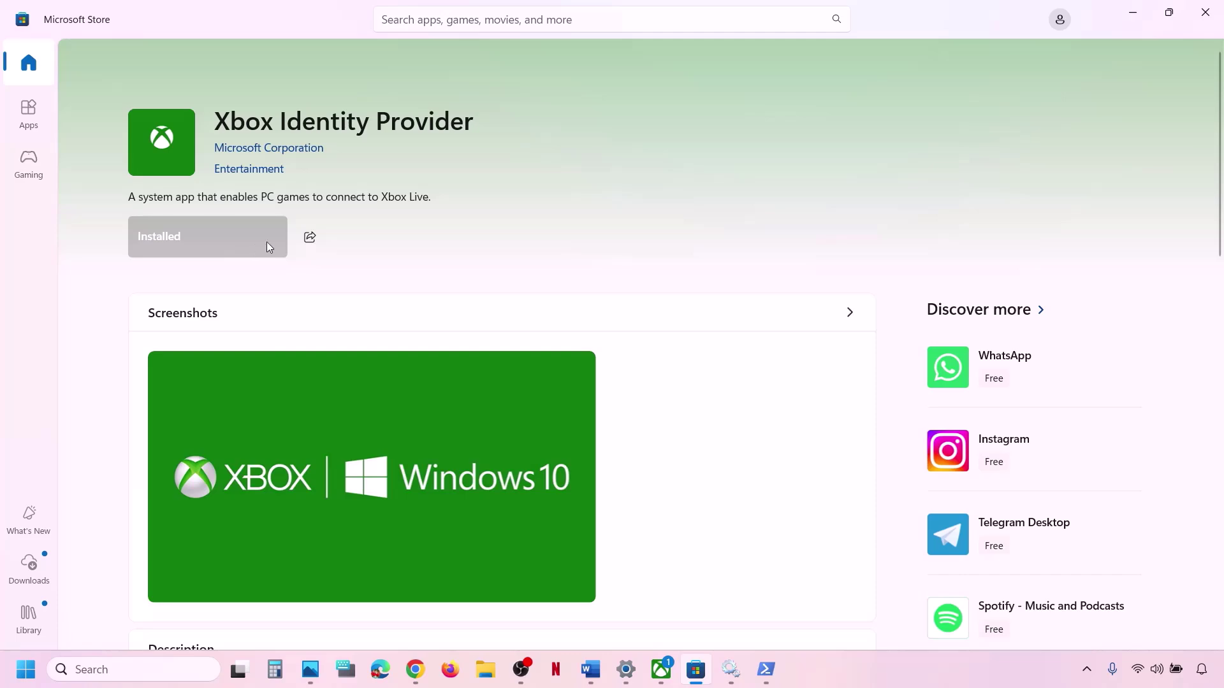
Review the Step 22 heading in the Word guide.
left_click(590, 669)
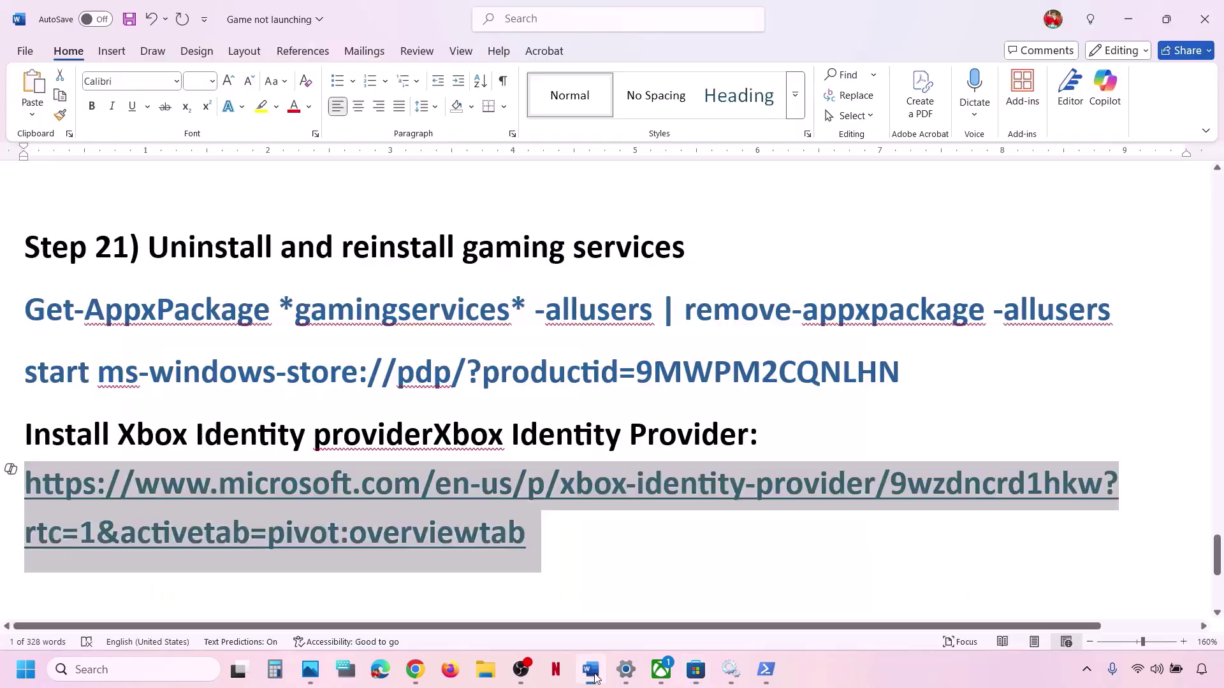
scroll(454, 480, "up", 2)
scroll(456, 481, "down", 1)
scroll(454, 480, "up", 1)
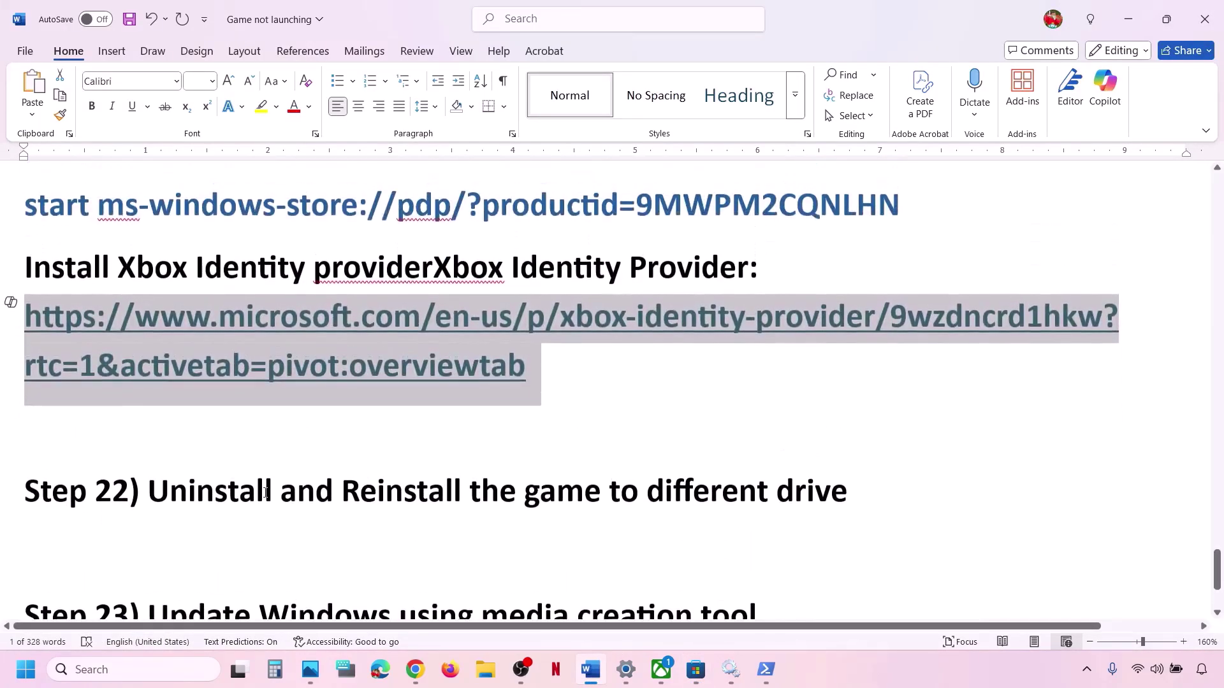
left_click_drag(224, 496, 893, 476)
left_click(892, 477)
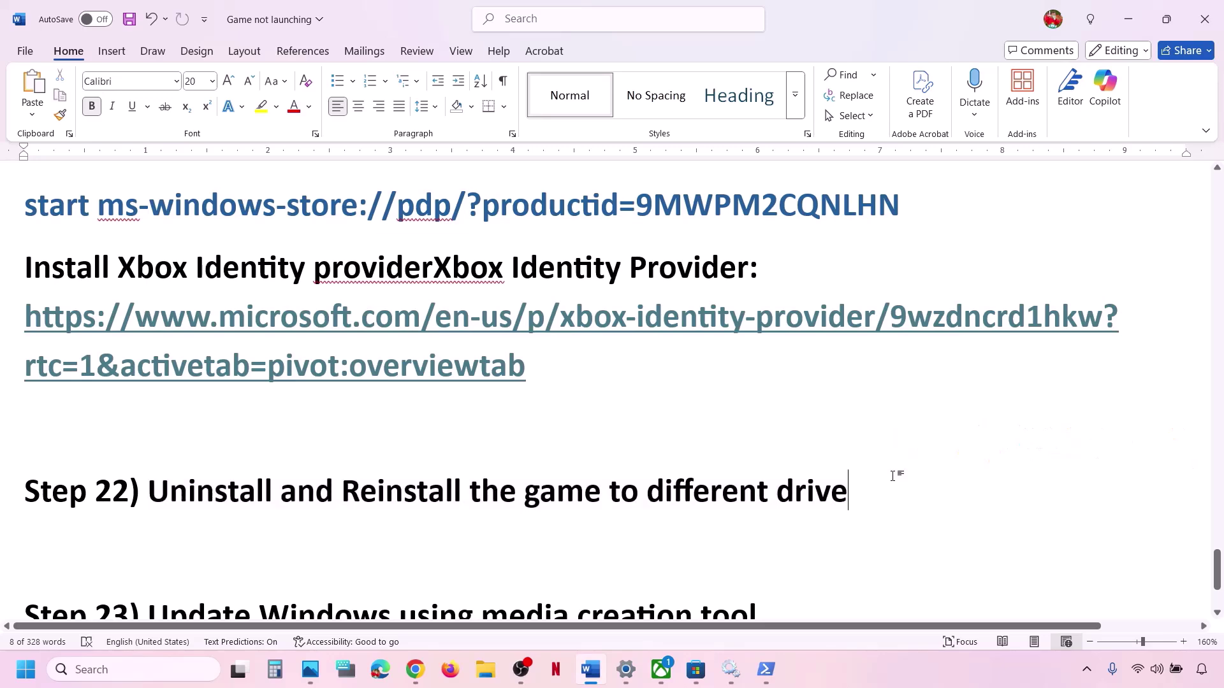
Go to System > Storage in Settings and expand Advanced storage settings.
key("alt+Tab")
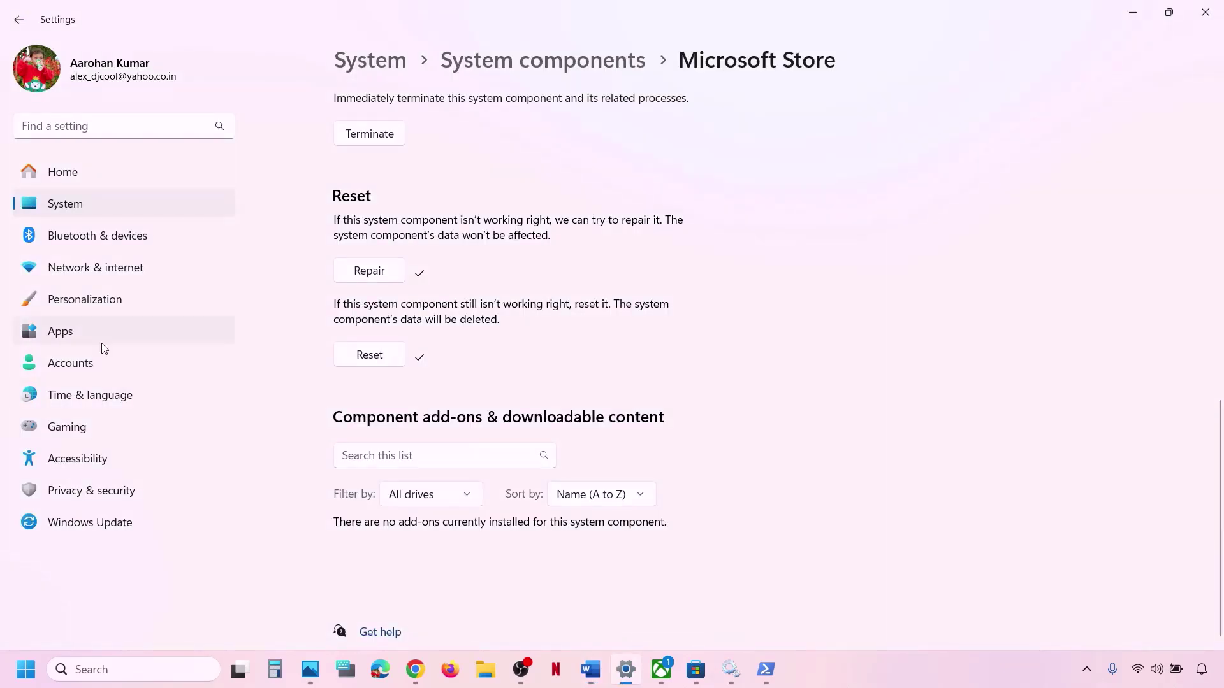
left_click(64, 214)
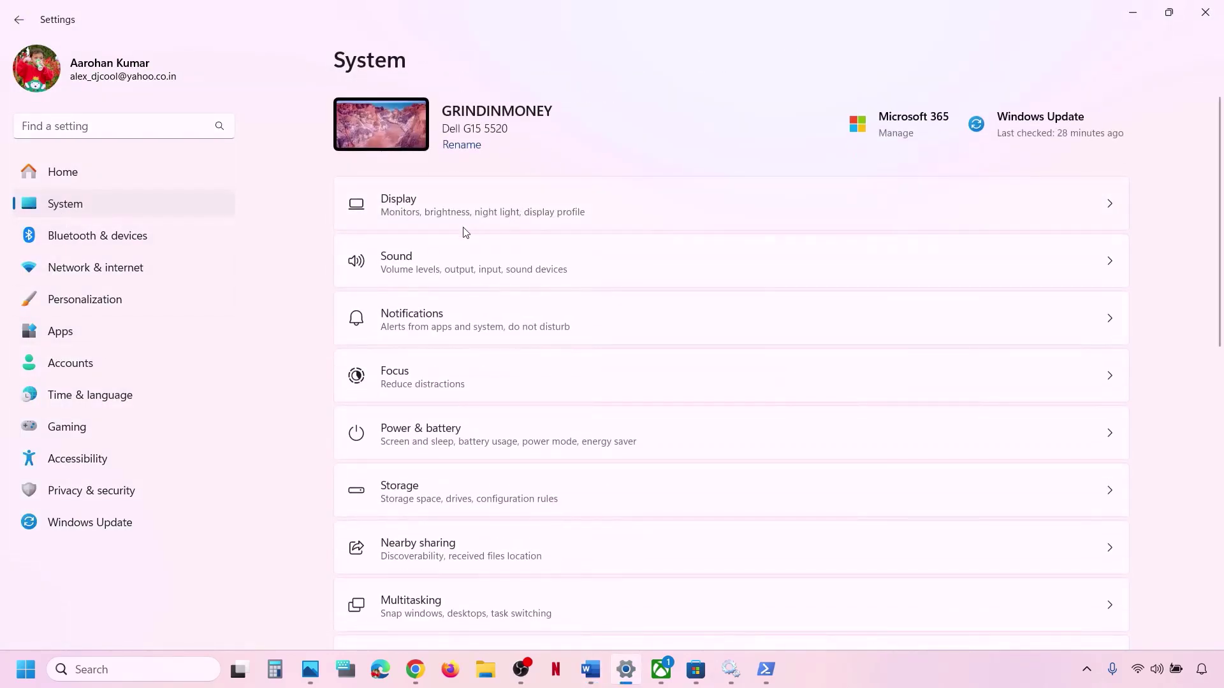
left_click(454, 498)
scroll(514, 388, "down", 4)
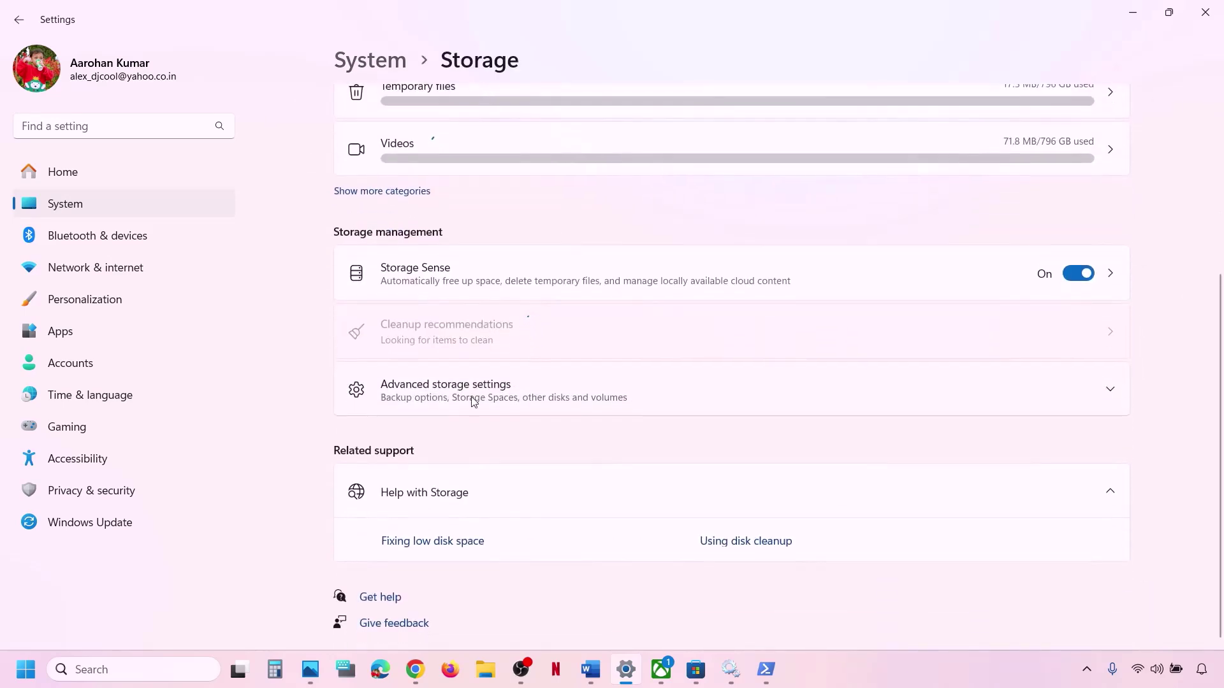
left_click(488, 402)
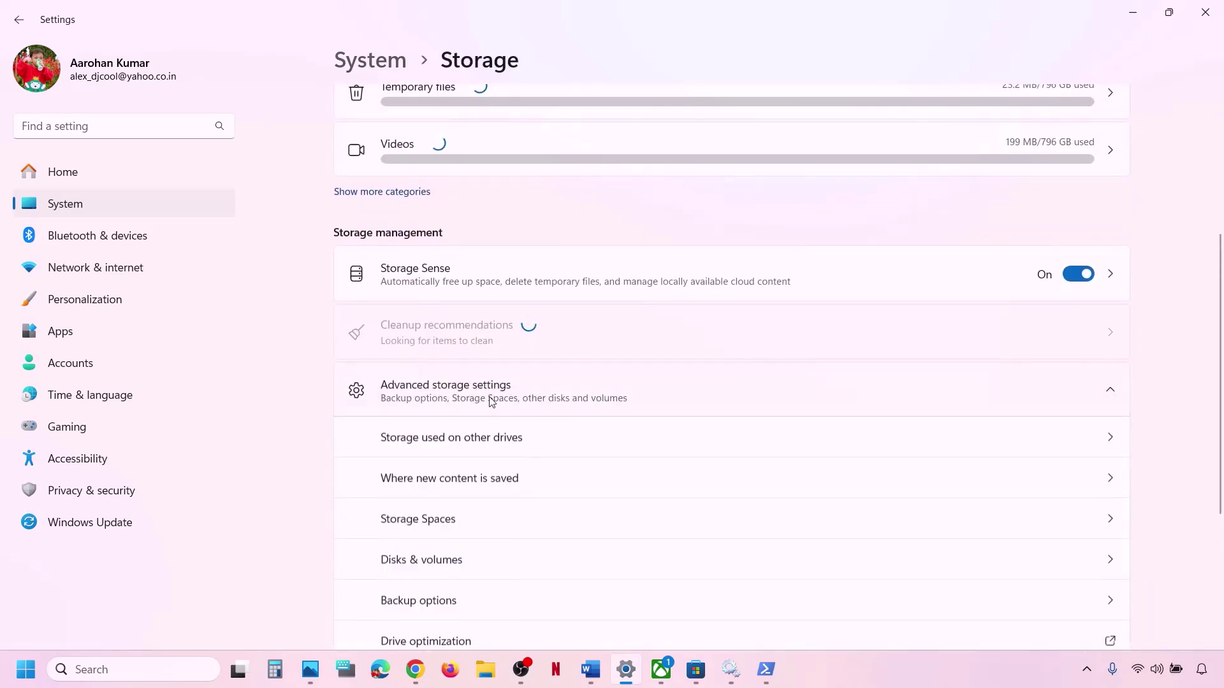
Install the required Xbox app update in a maximized window, then return to Storage settings.
left_click(662, 681)
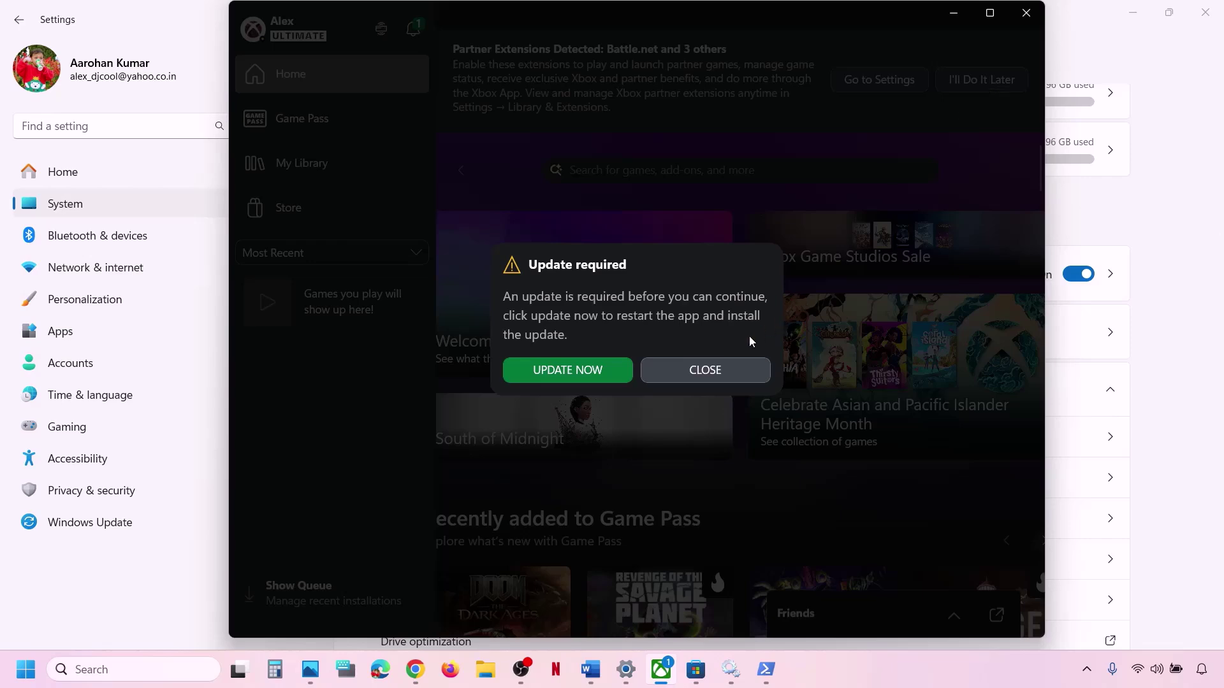
left_click(715, 370)
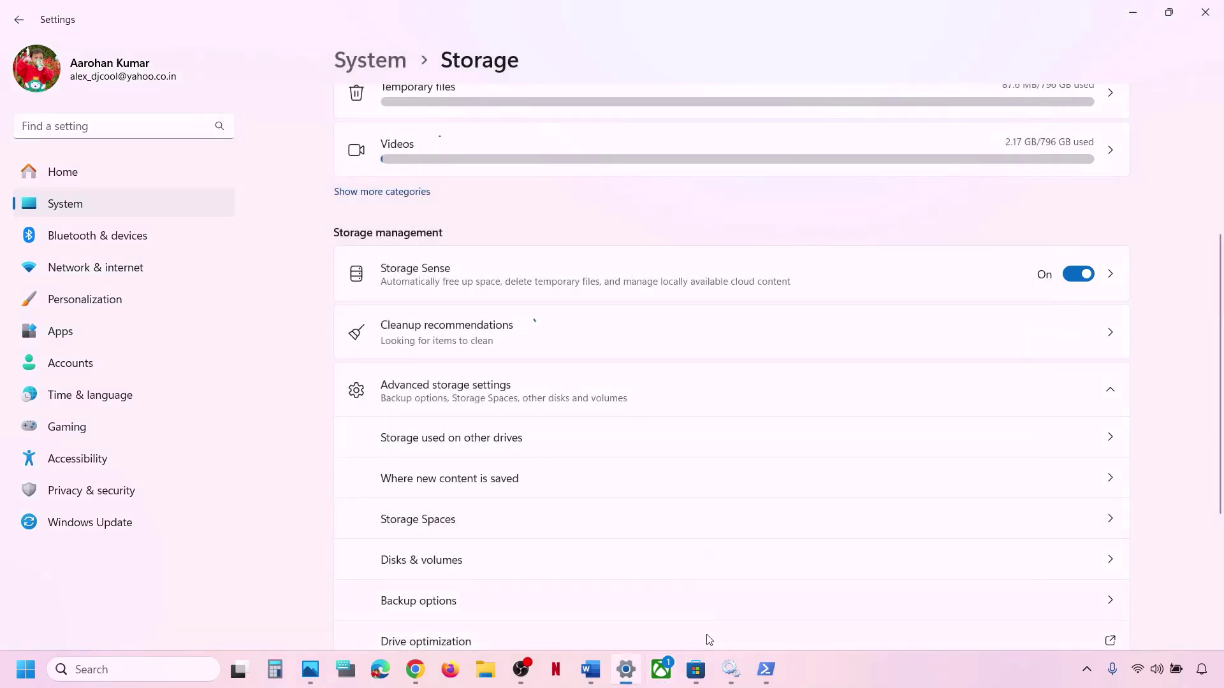
left_click(661, 669)
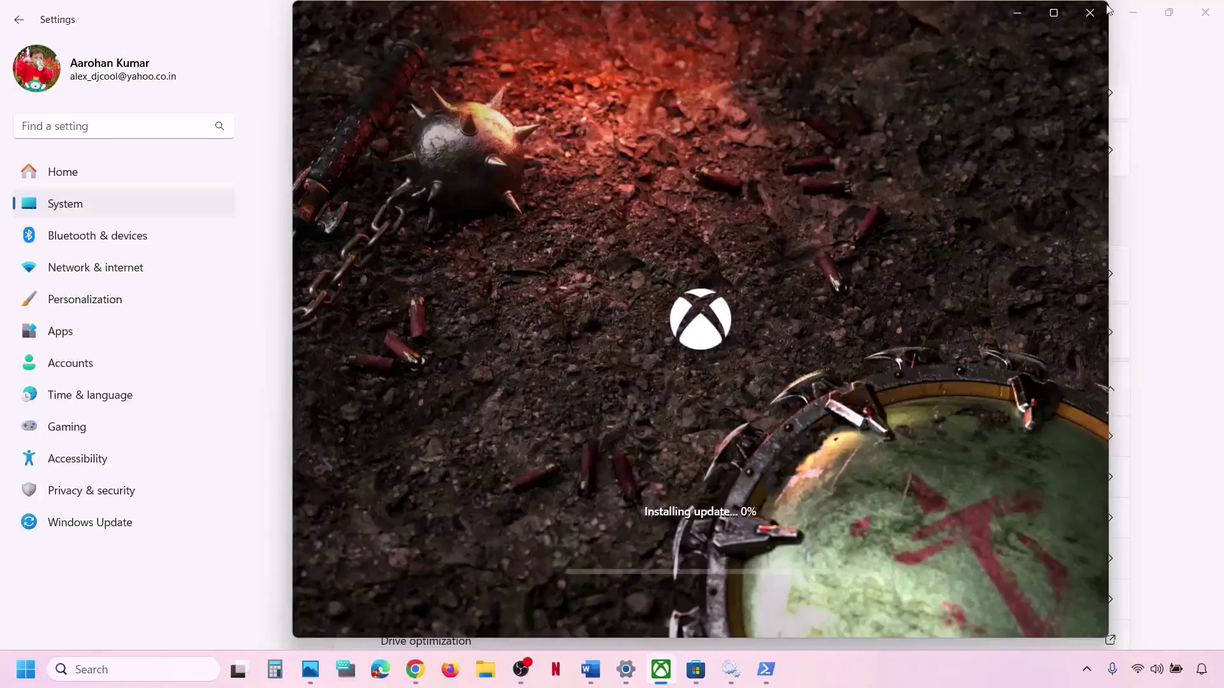
left_click(1054, 14)
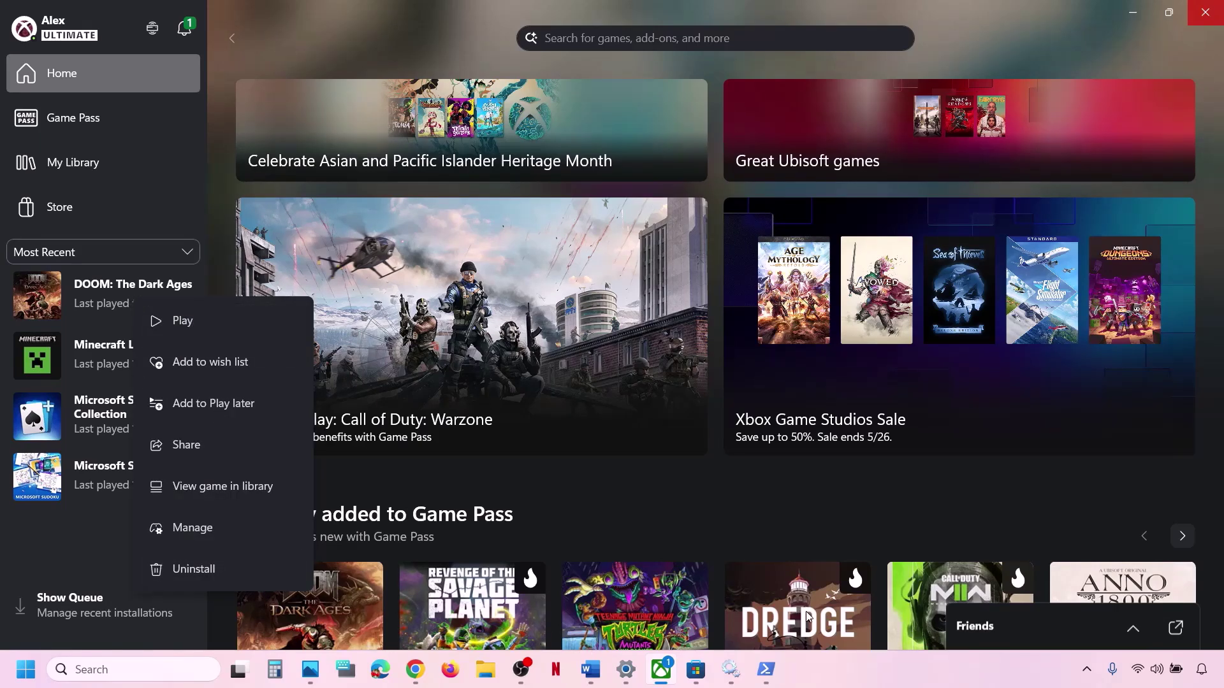
left_click(626, 669)
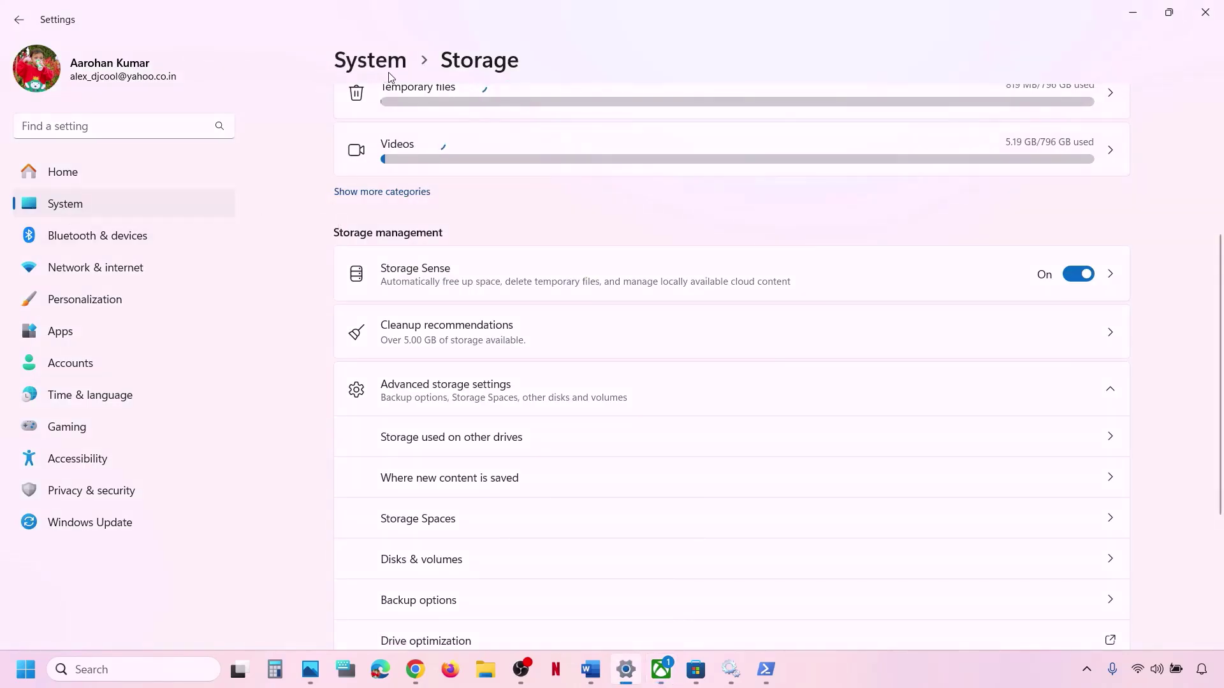
Open Where new content is saved and confirm new apps can only save to OS (C:).
scroll(470, 500, "down", 2)
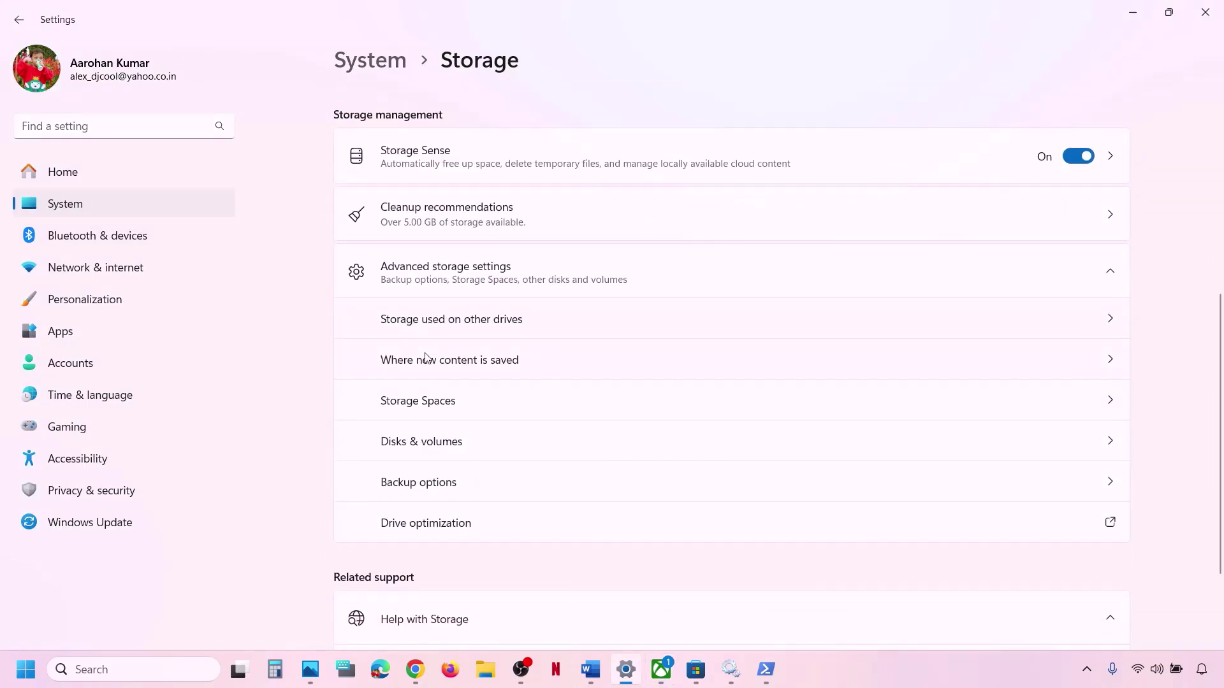
left_click(491, 361)
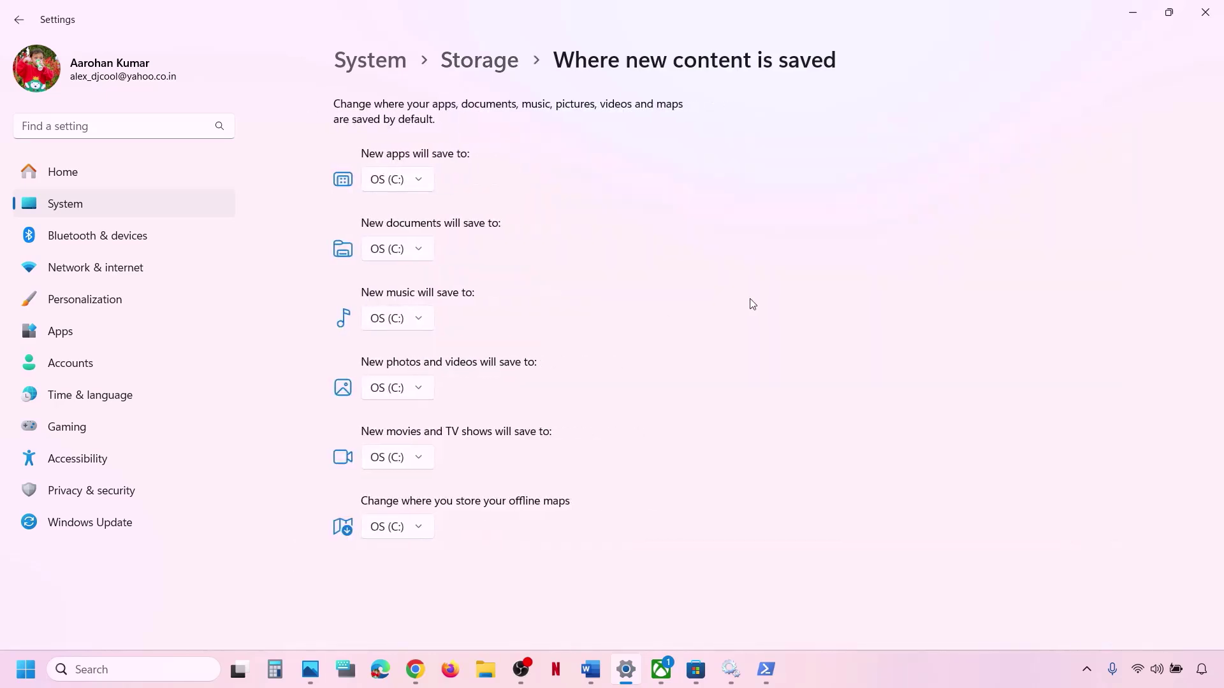
left_click(421, 185)
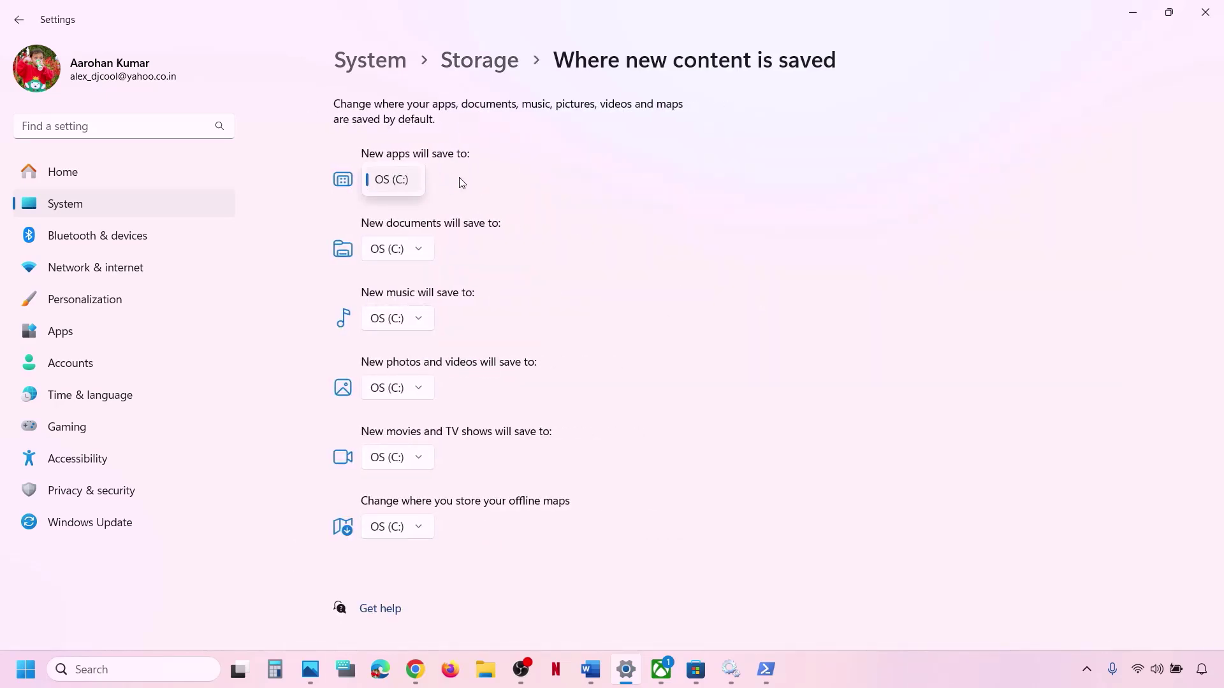
left_click(476, 190)
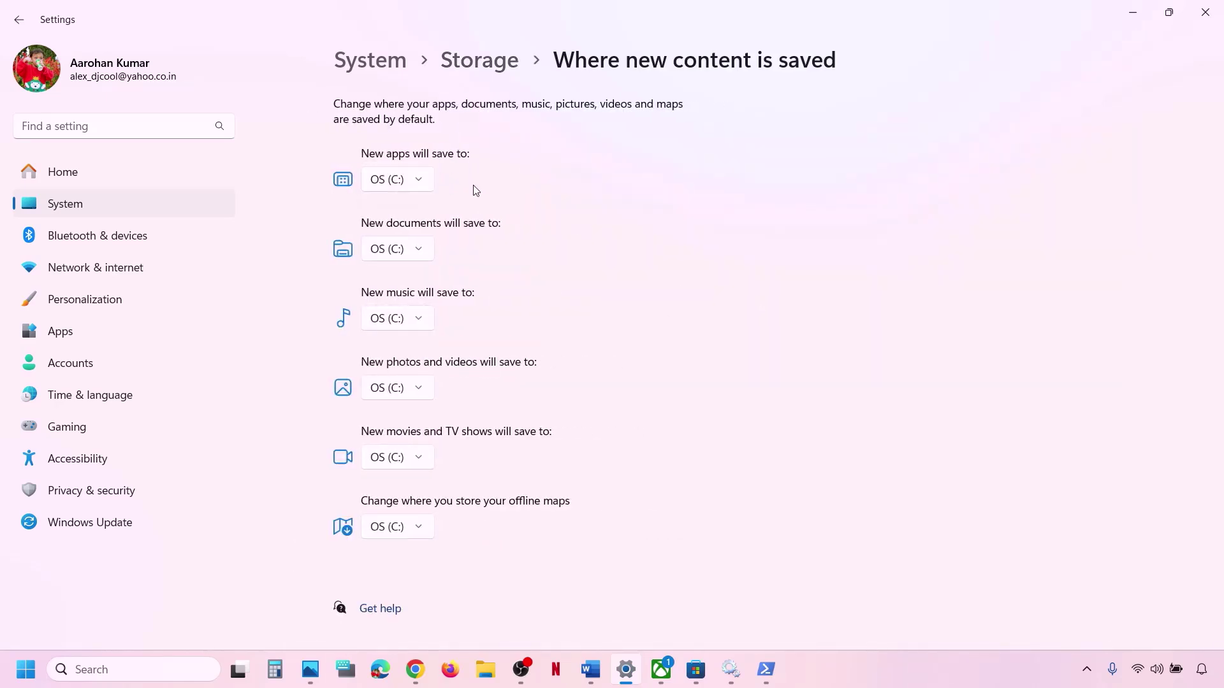
left_click(420, 183)
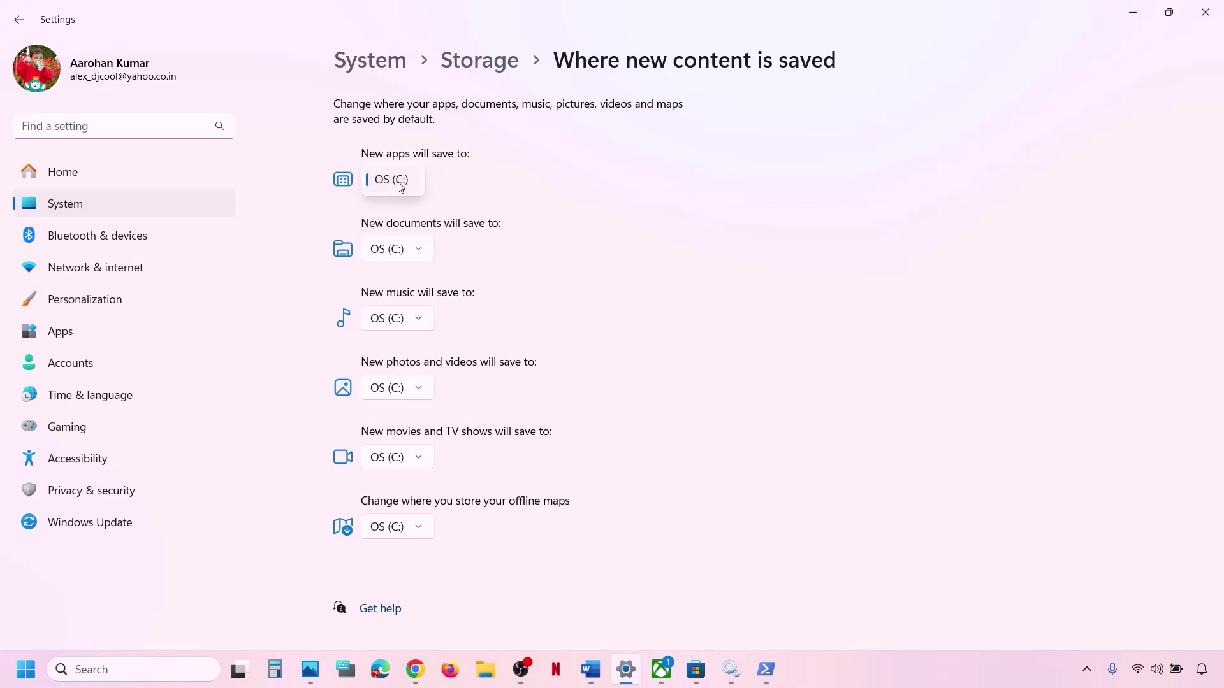
left_click(400, 186)
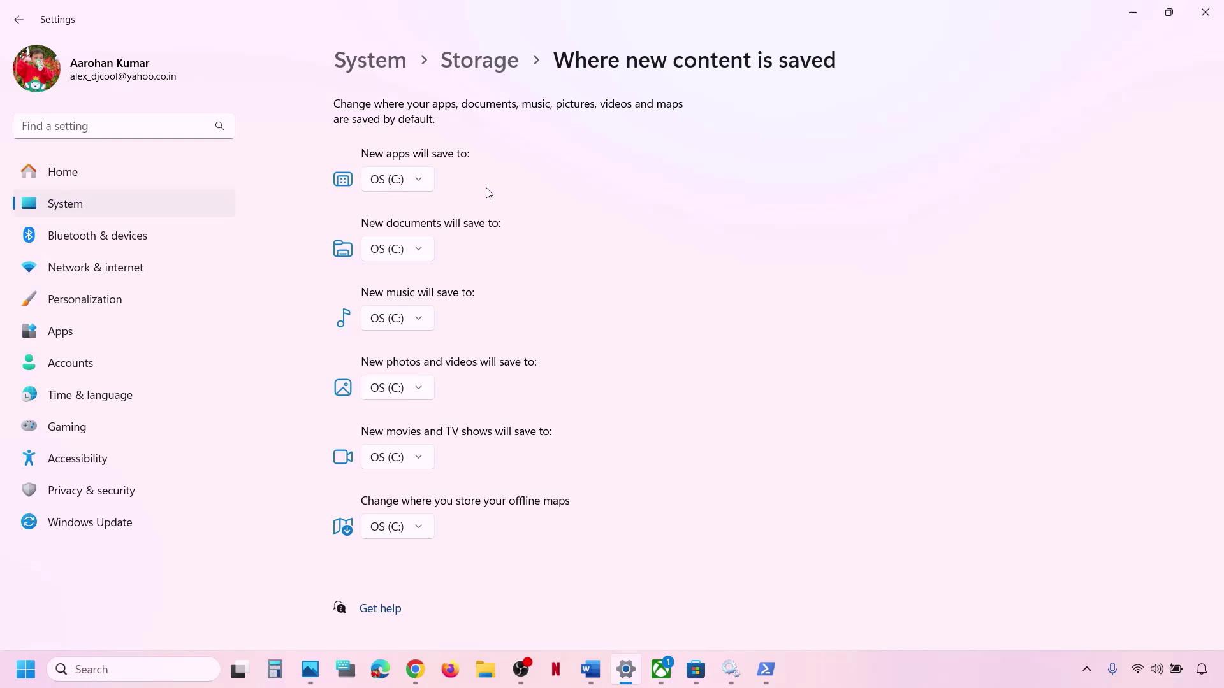
Recheck the new apps drive list, leave OS (C:), and close Settings to return to Word.
left_click(422, 185)
left_click(395, 184)
left_click(421, 183)
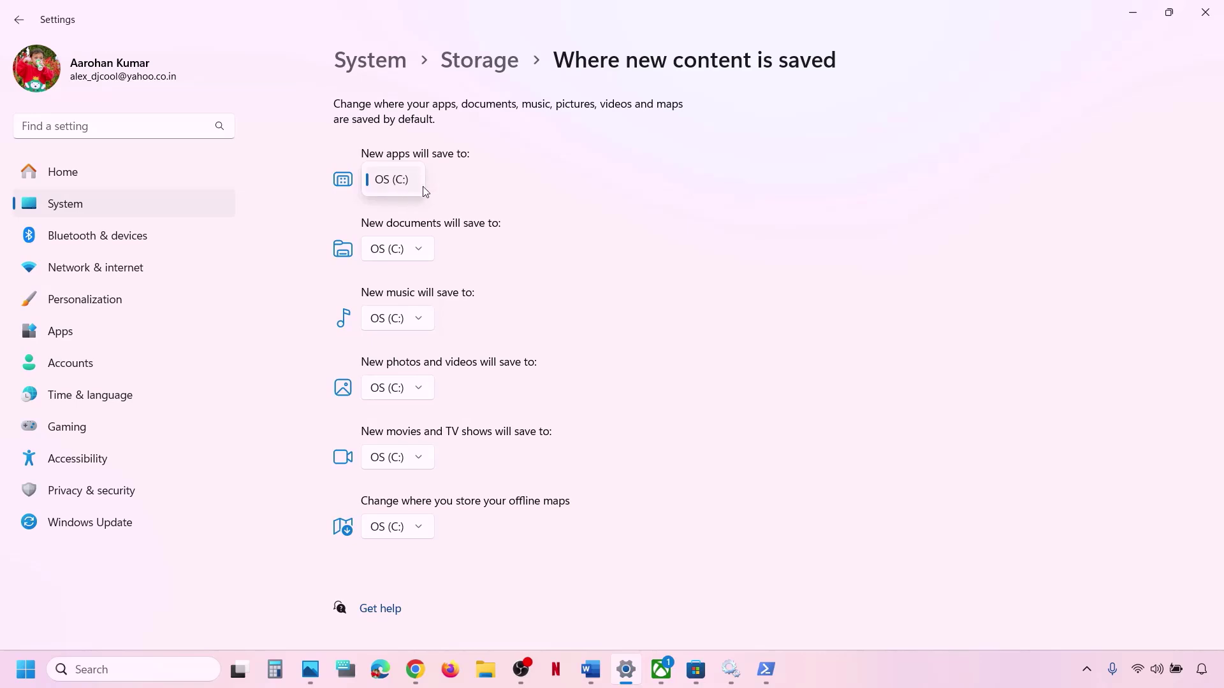
left_click(450, 188)
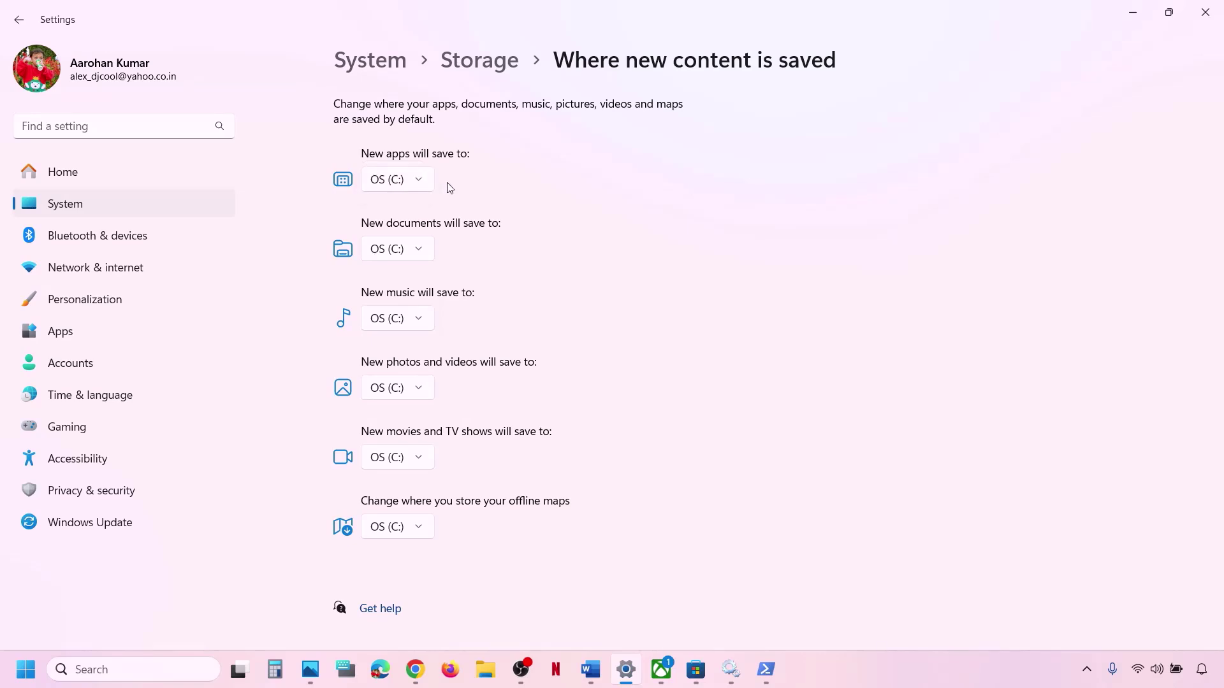
left_click(1205, 12)
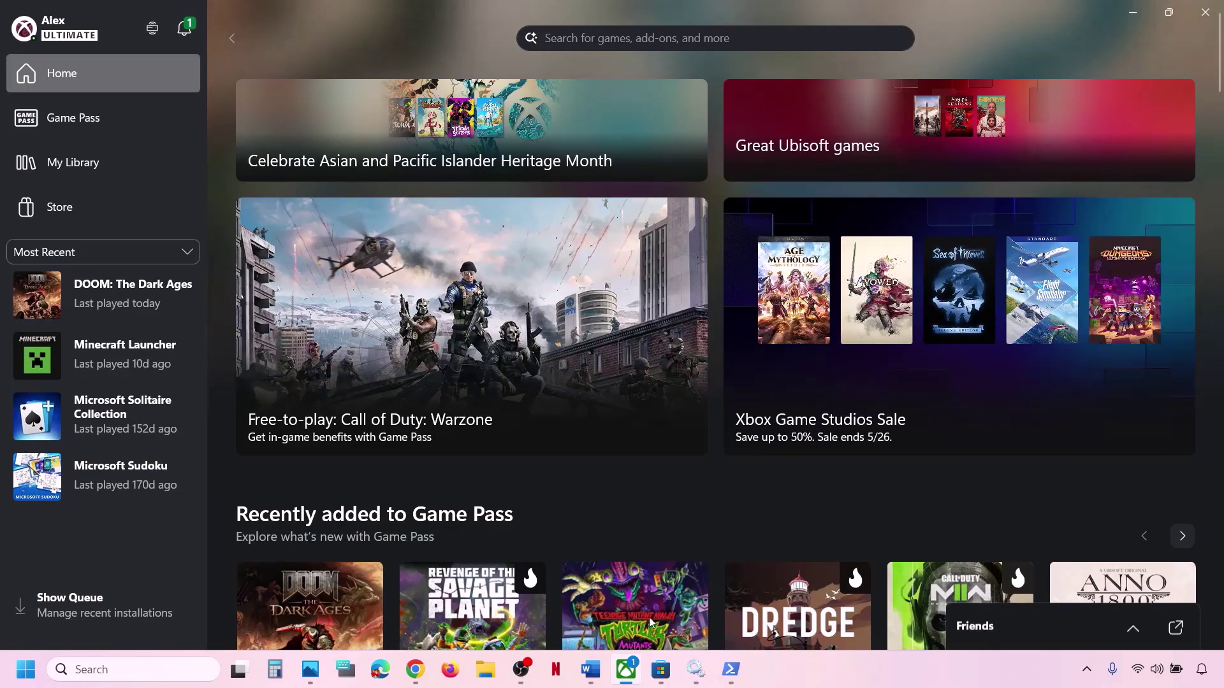
left_click(598, 667)
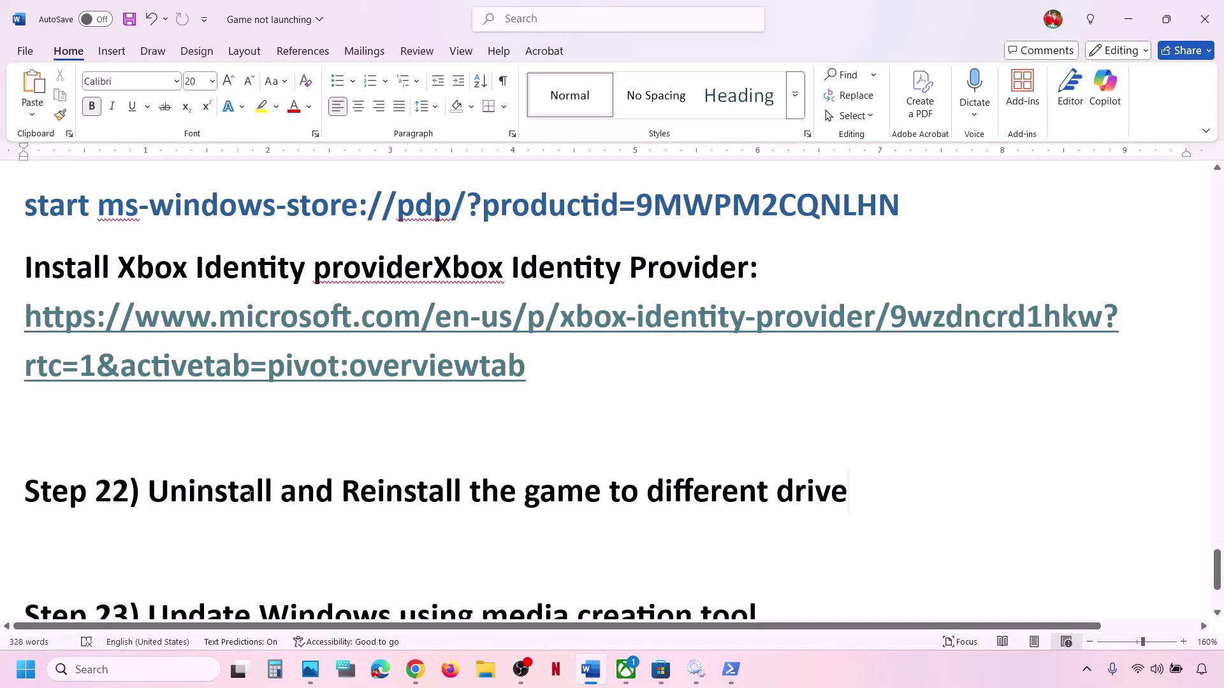
Highlight the Step 22 and Step 23 instruction text in the Word guide.
left_click_drag(248, 494, 848, 494)
left_click(456, 442)
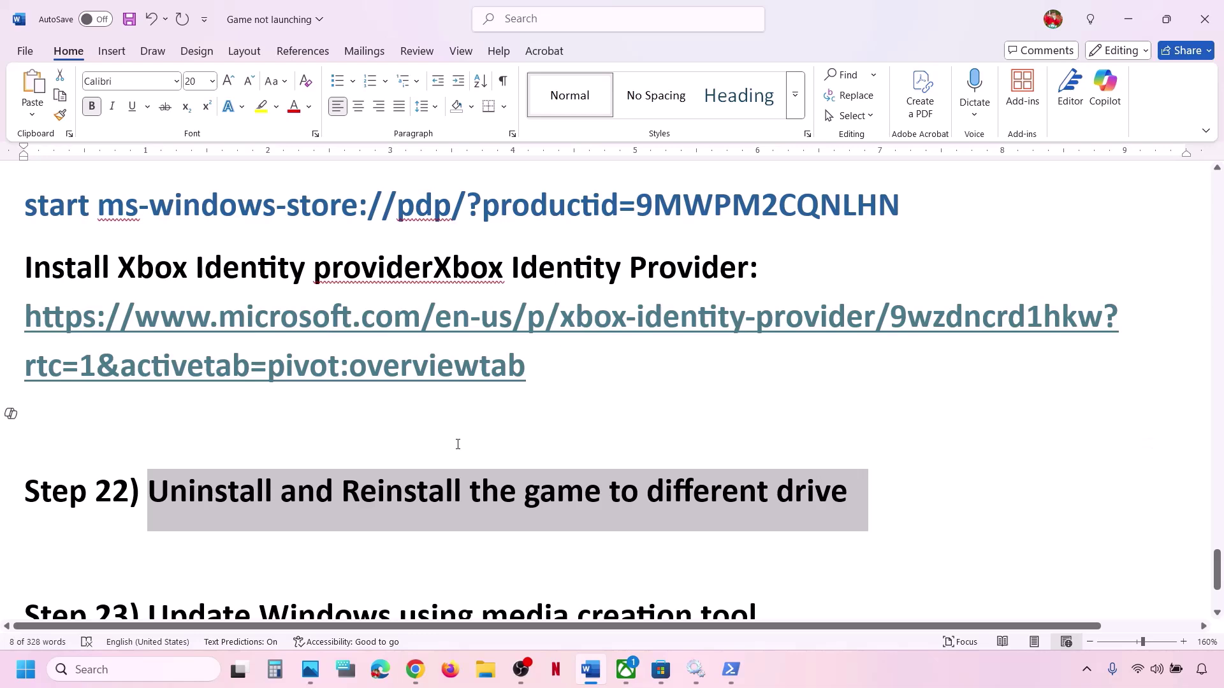
scroll(458, 444, "down", 1)
scroll(457, 444, "down", 3)
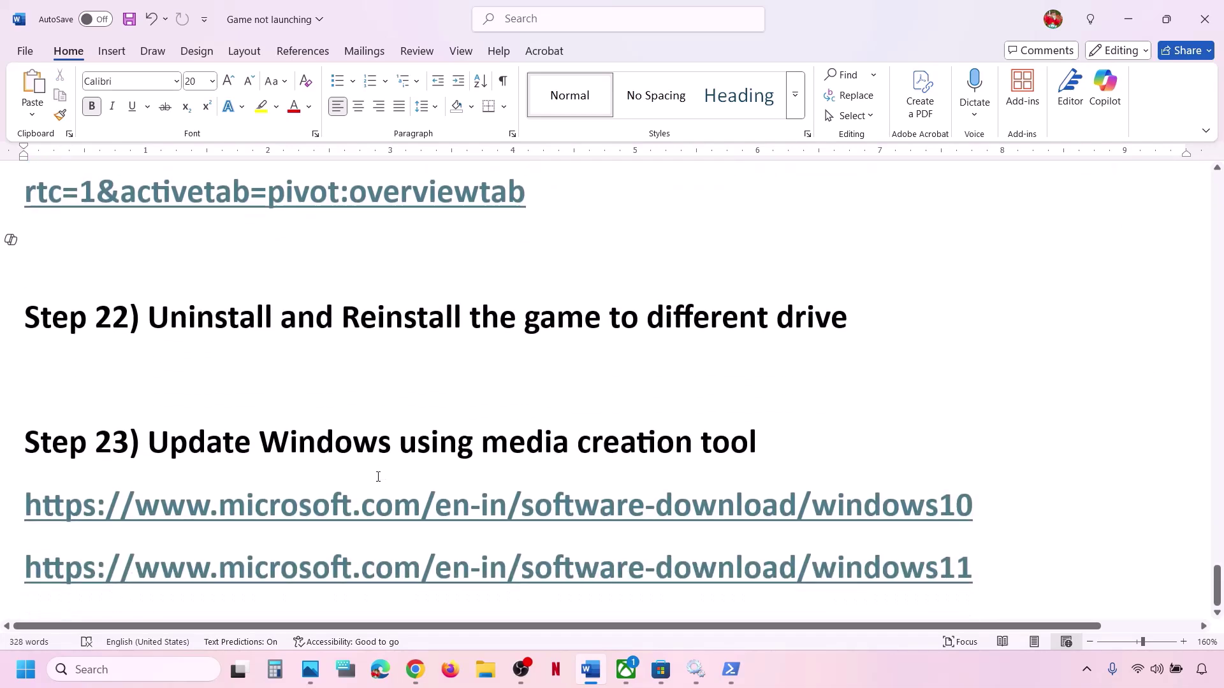
left_click_drag(148, 442, 779, 442)
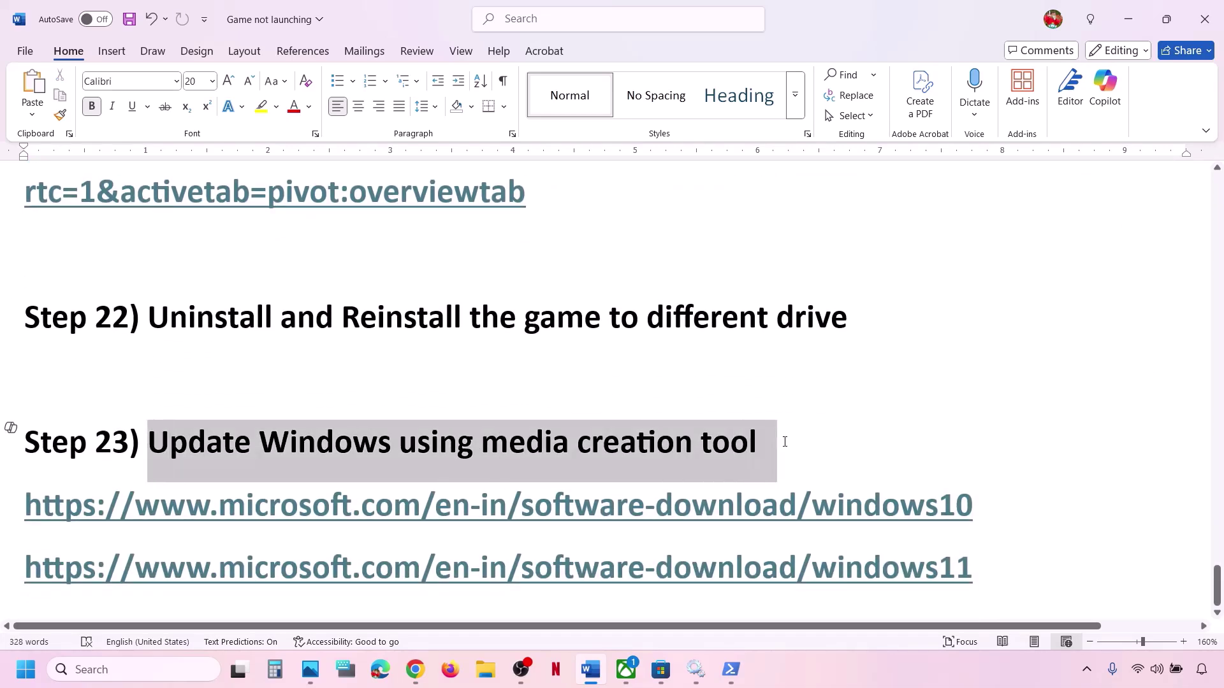
Highlight the Windows 10 and Windows 11 download links, then minimize Word to reveal Chrome.
left_click(933, 663)
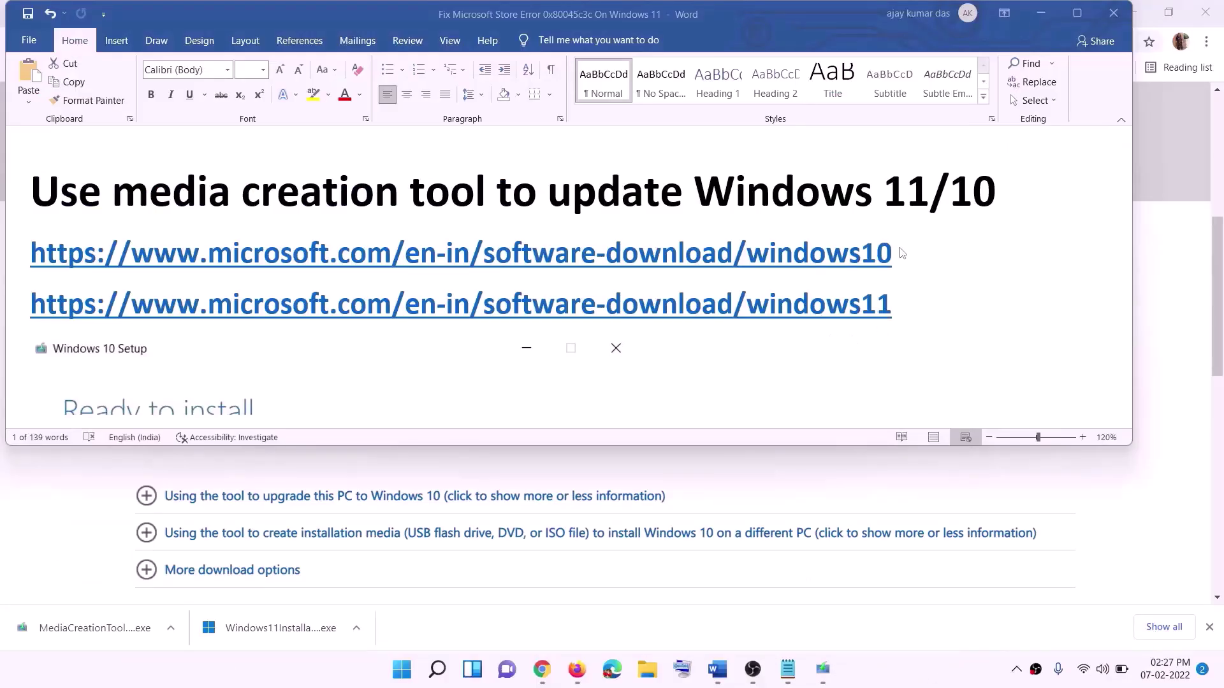
left_click(904, 253)
left_click_drag(907, 254, 835, 271)
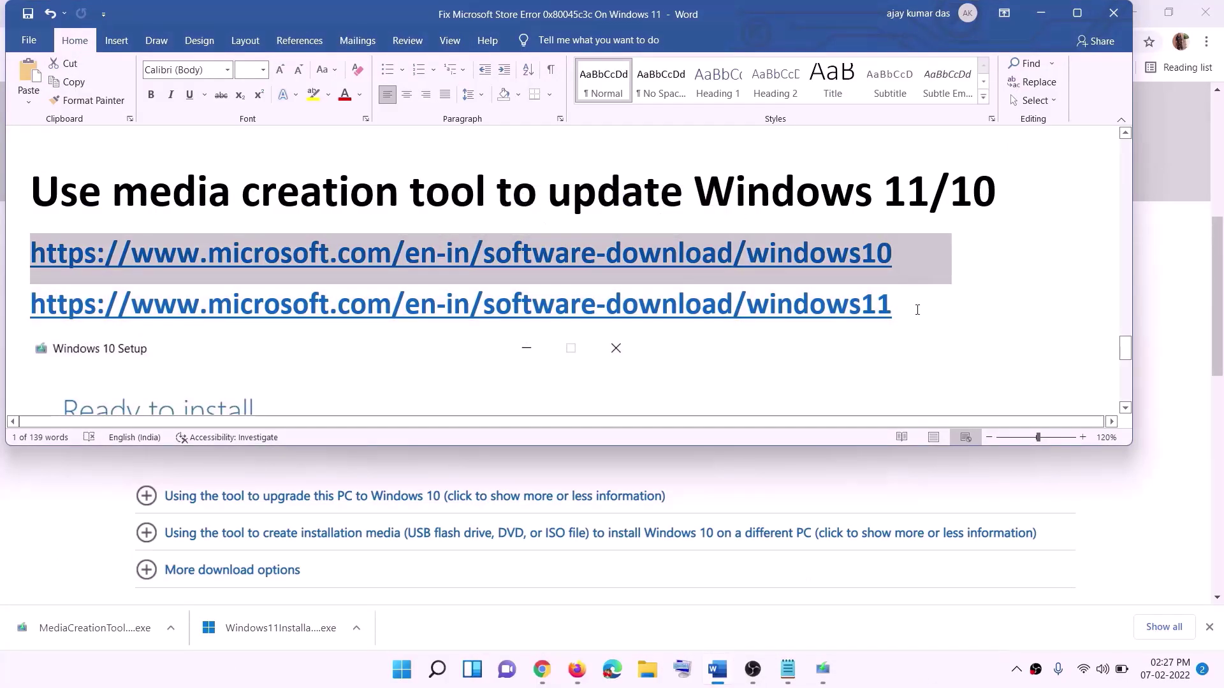
left_click_drag(908, 305, 185, 308)
left_click(1042, 16)
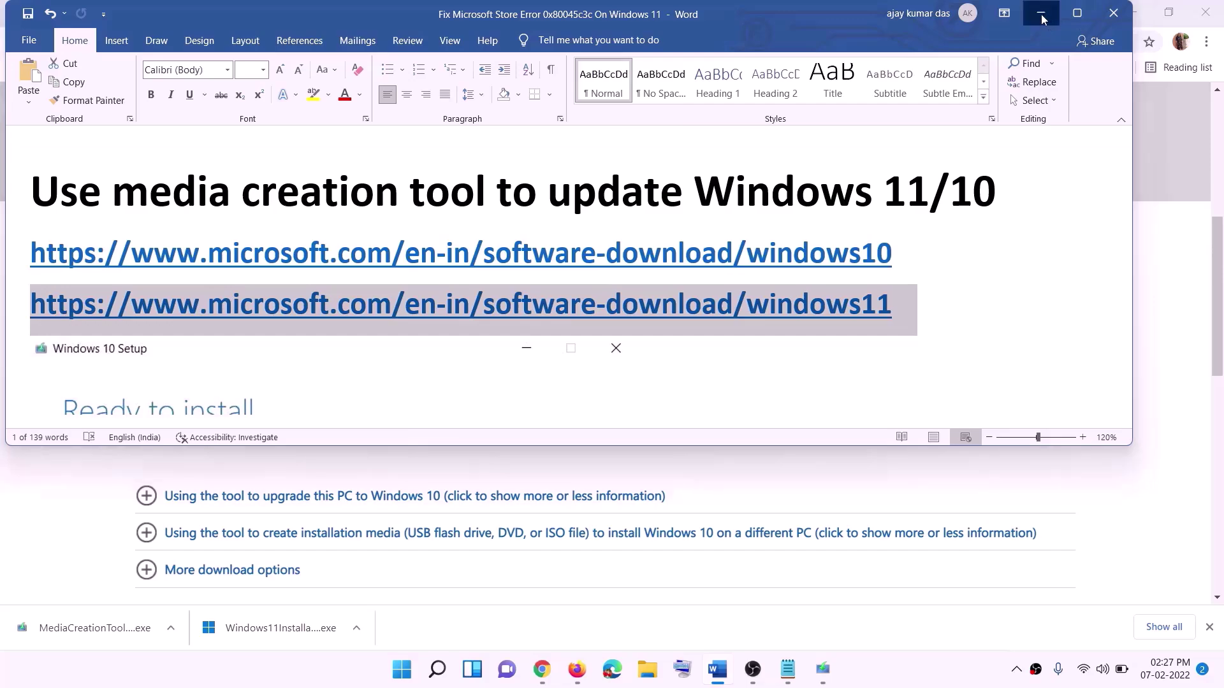
scroll(527, 270, "up", 6)
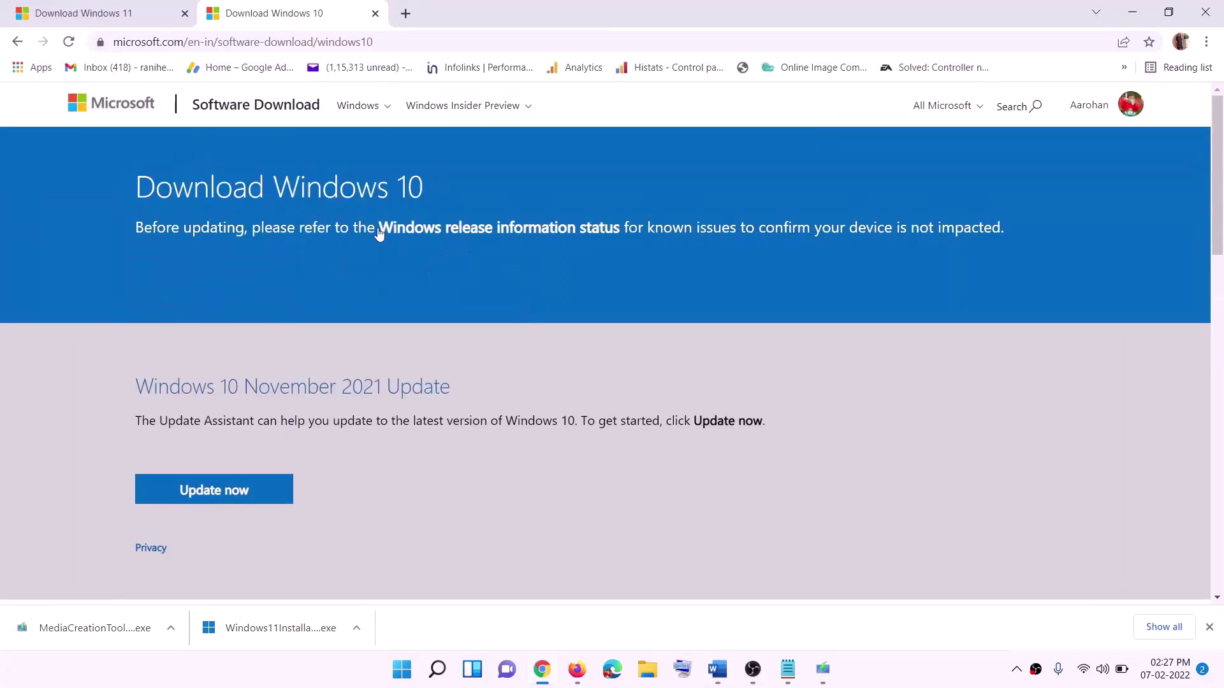
Run the downloaded media creation tool, accept the licence and choose Upgrade this PC now.
scroll(379, 233, "down", 5)
left_click_drag(144, 383, 274, 383)
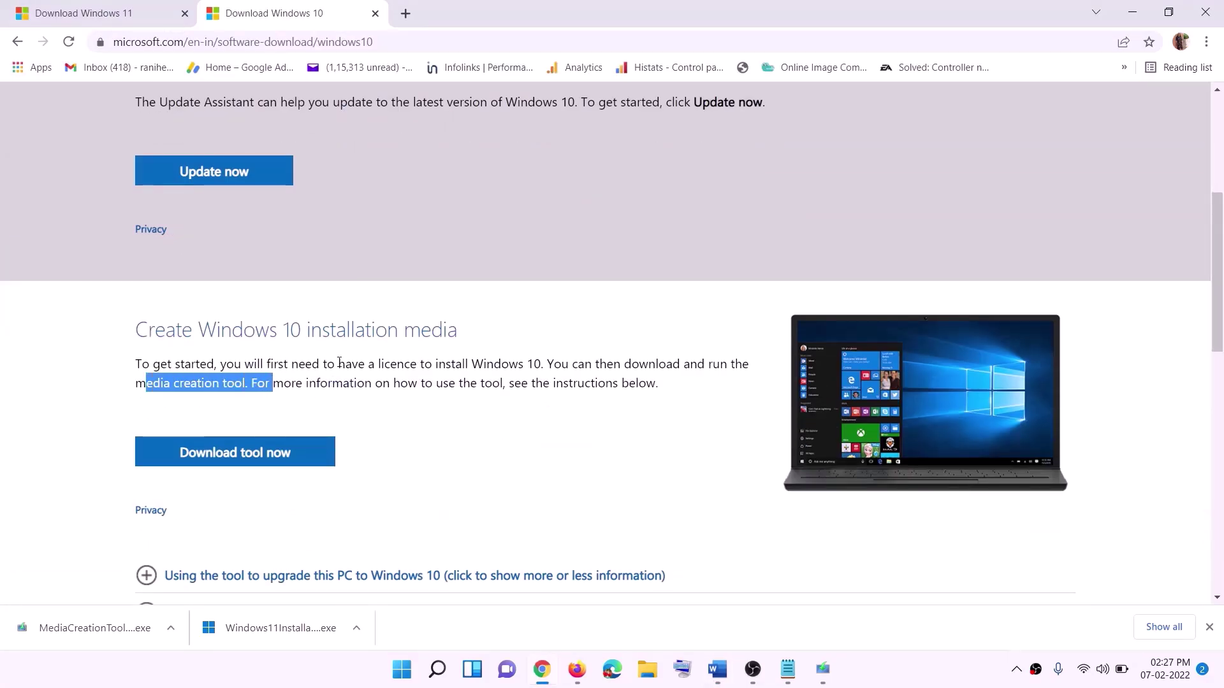
scroll(407, 350, "down", 2)
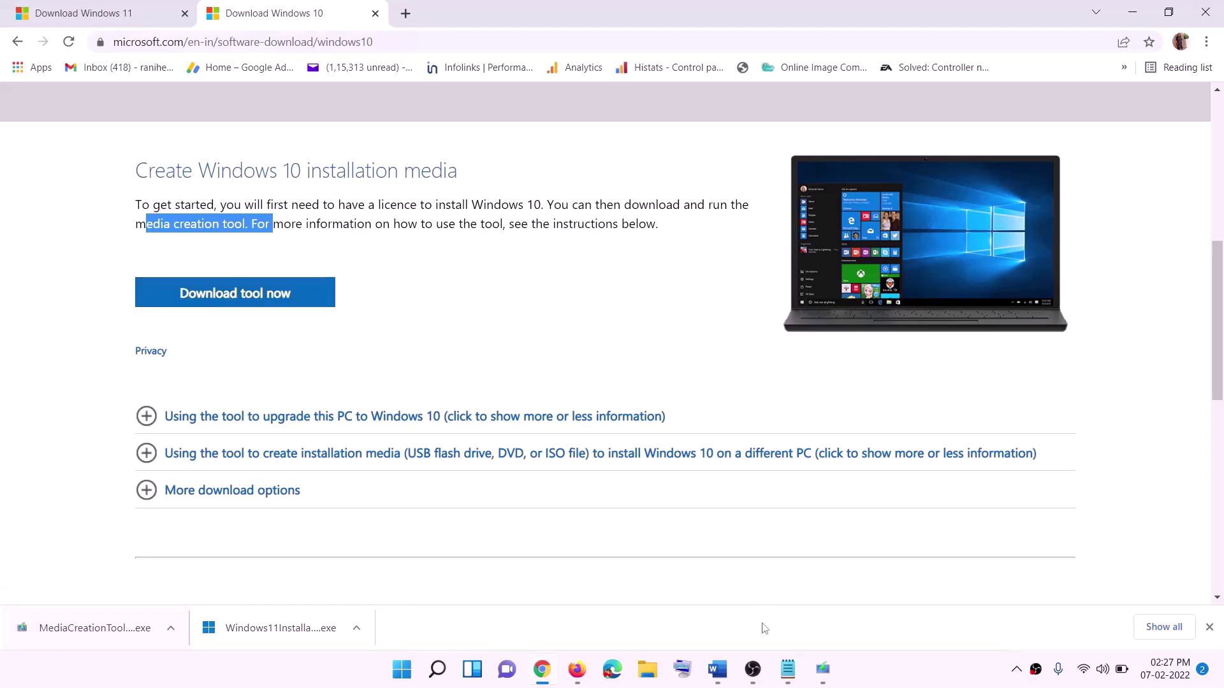
left_click(835, 680)
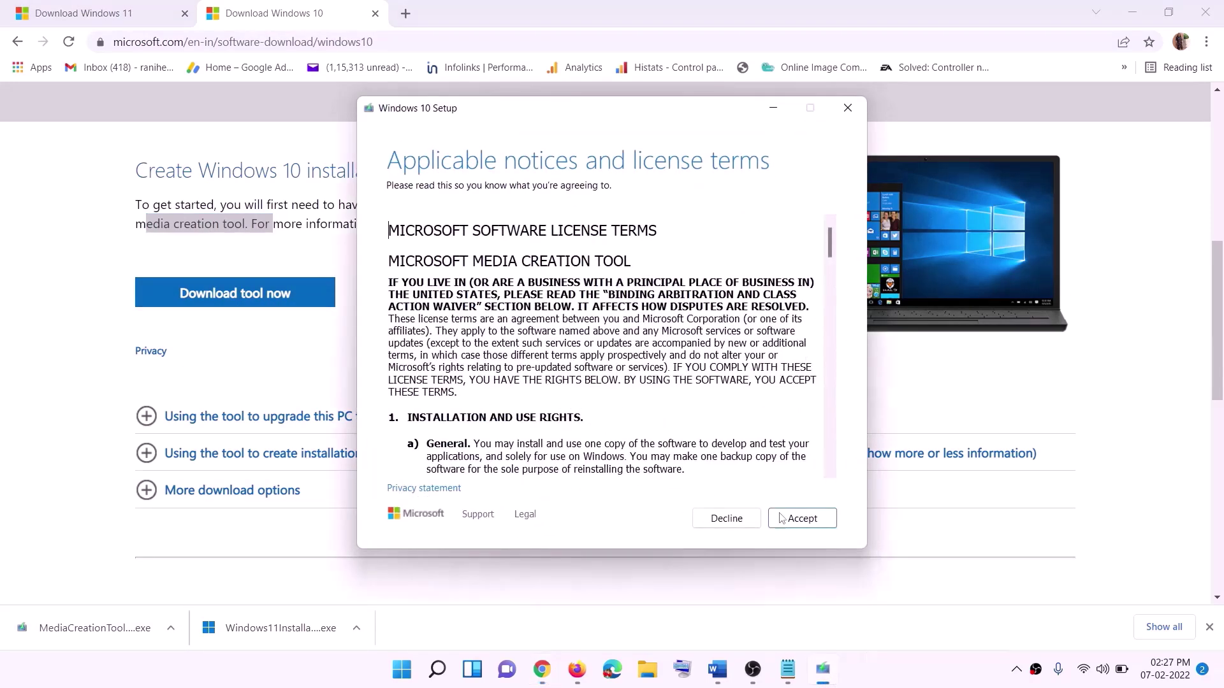
left_click(797, 520)
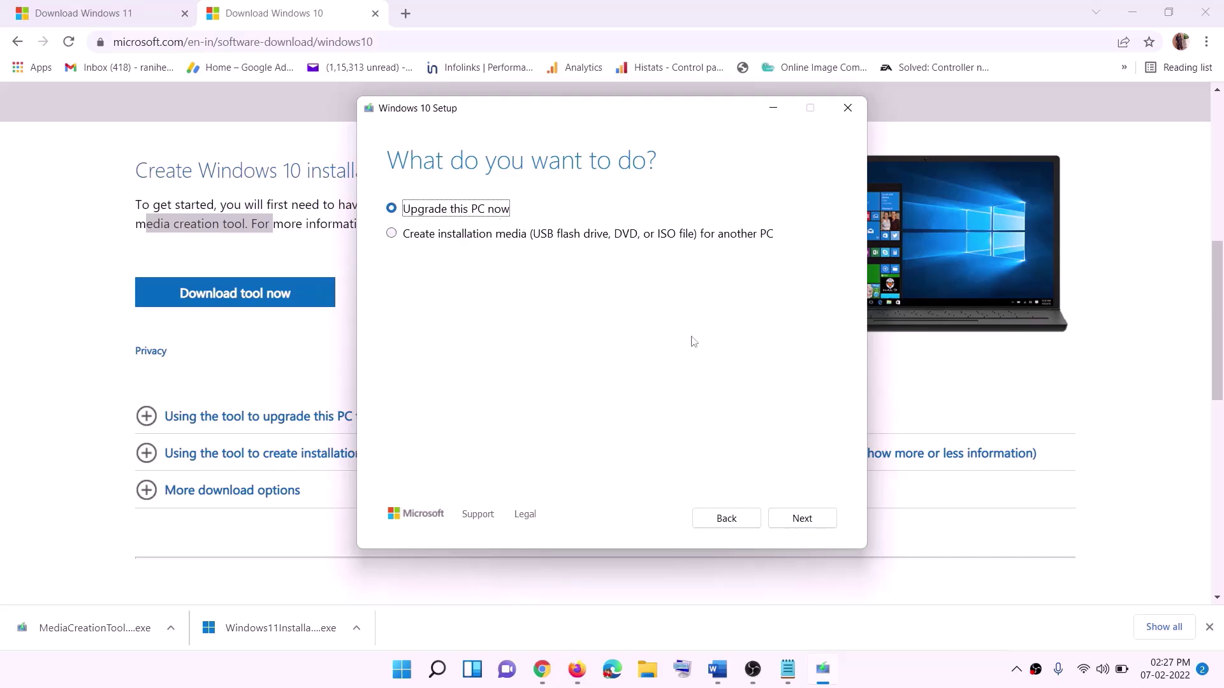
left_click(800, 521)
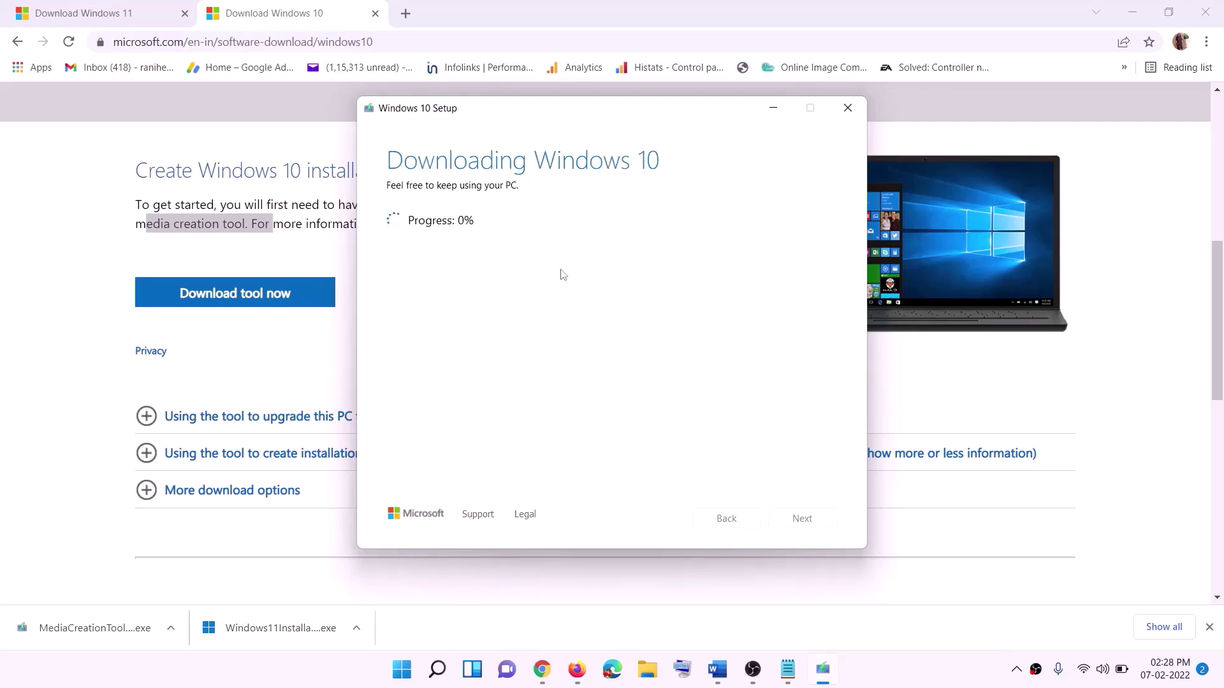
left_click(904, 683)
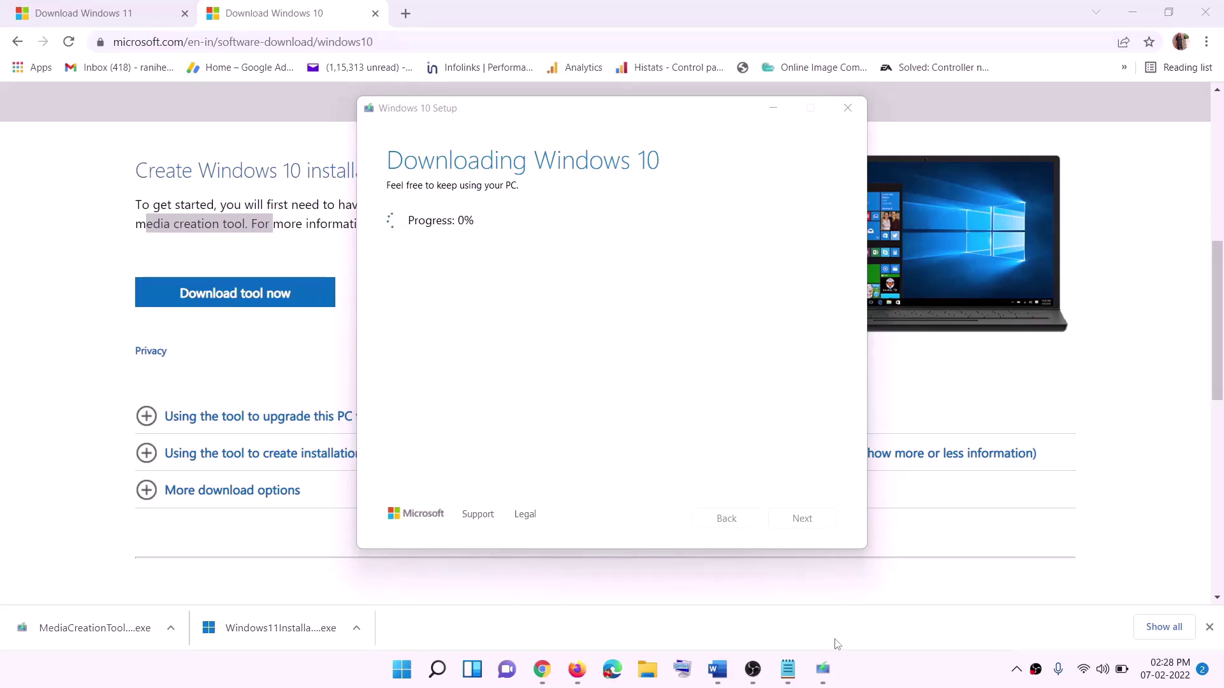
Maximize the Word guide to review the Ready to install screenshot, then return to Download Windows 11.
left_click(727, 676)
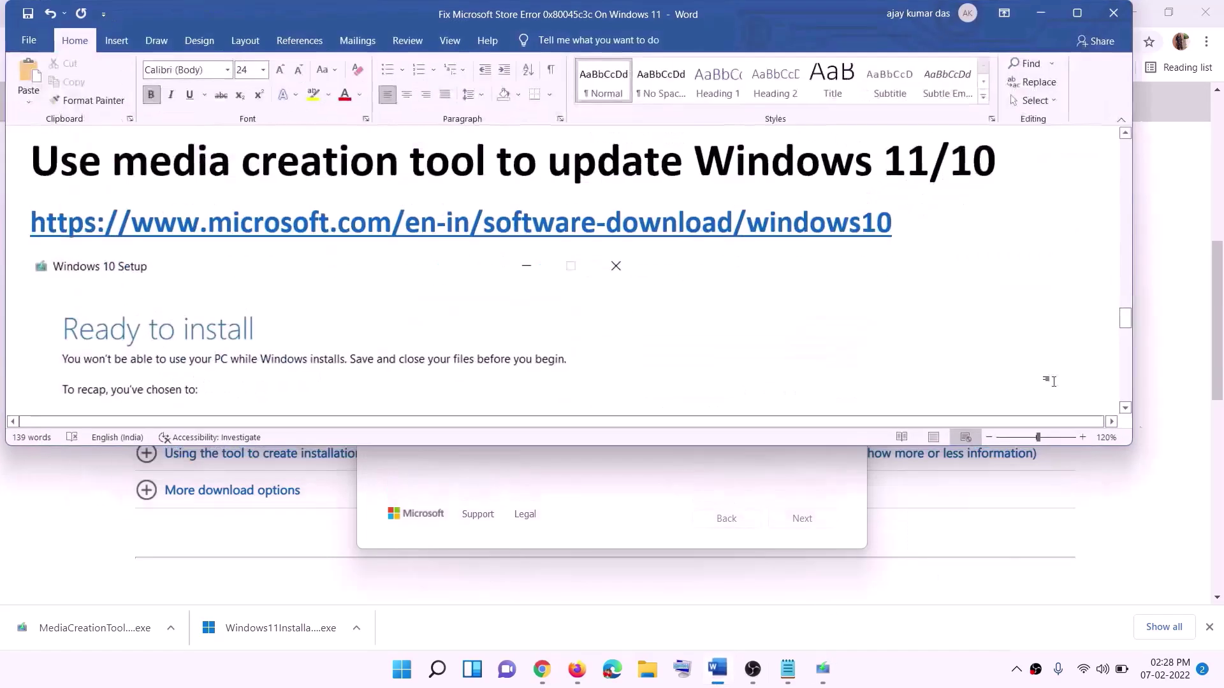
scroll(131, 311, "down", 1)
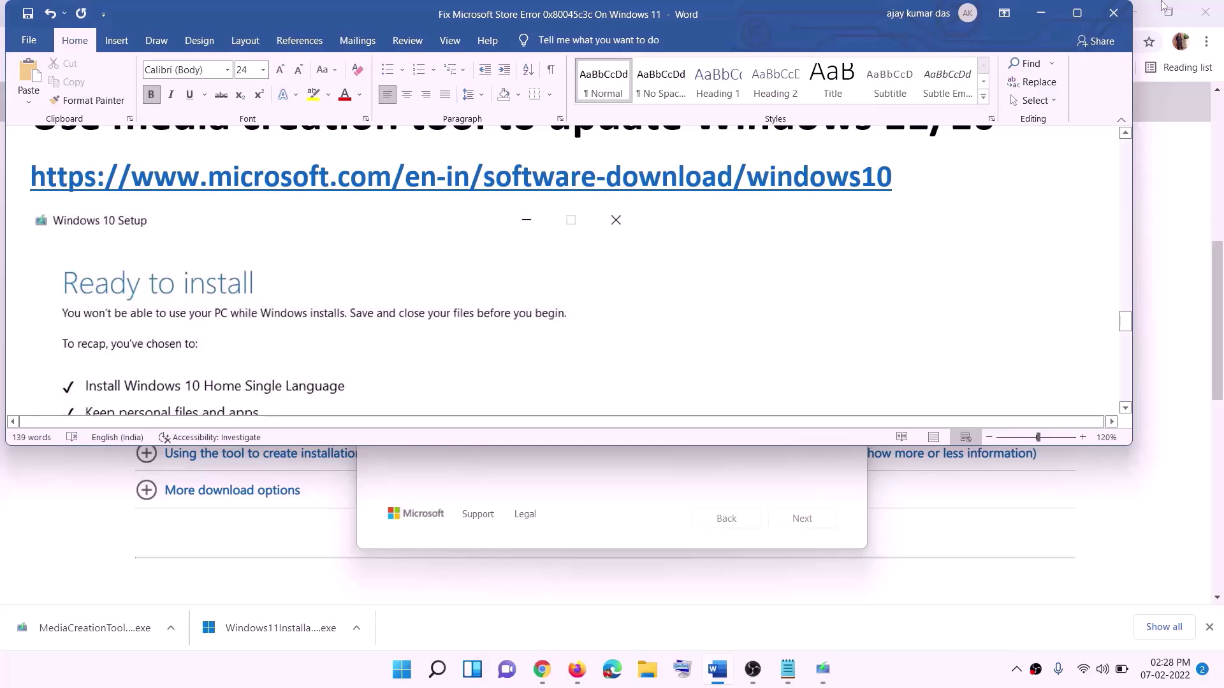
left_click(1085, 22)
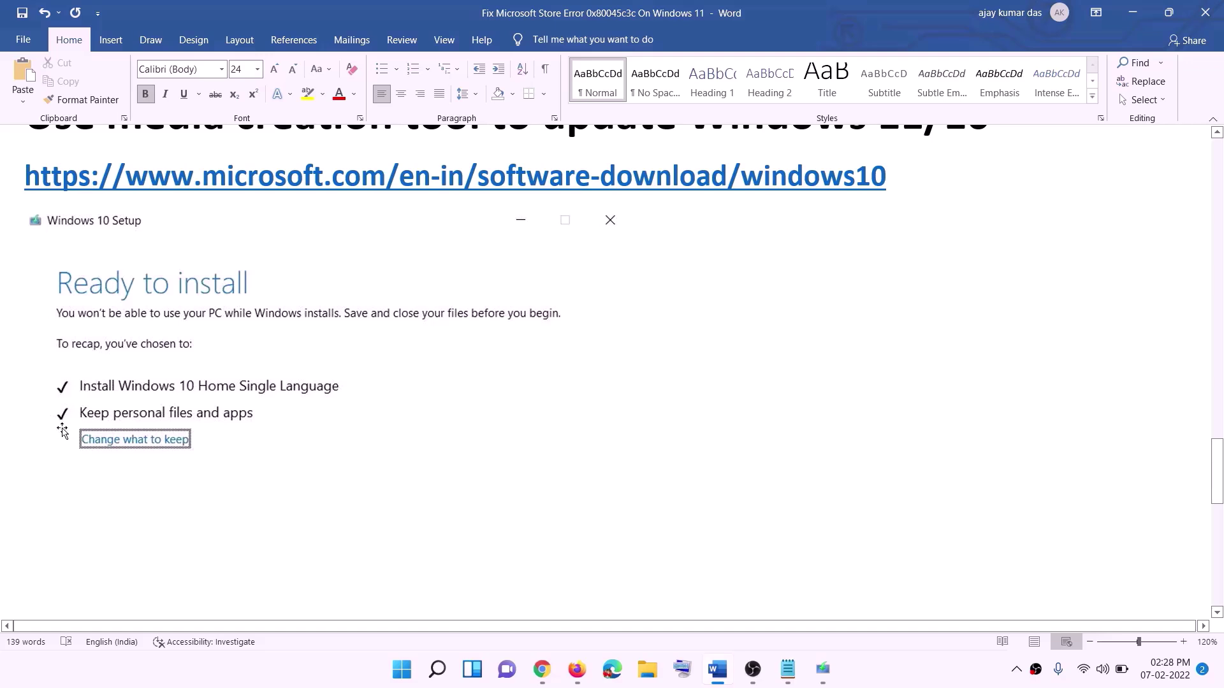
scroll(629, 443, "down", 3)
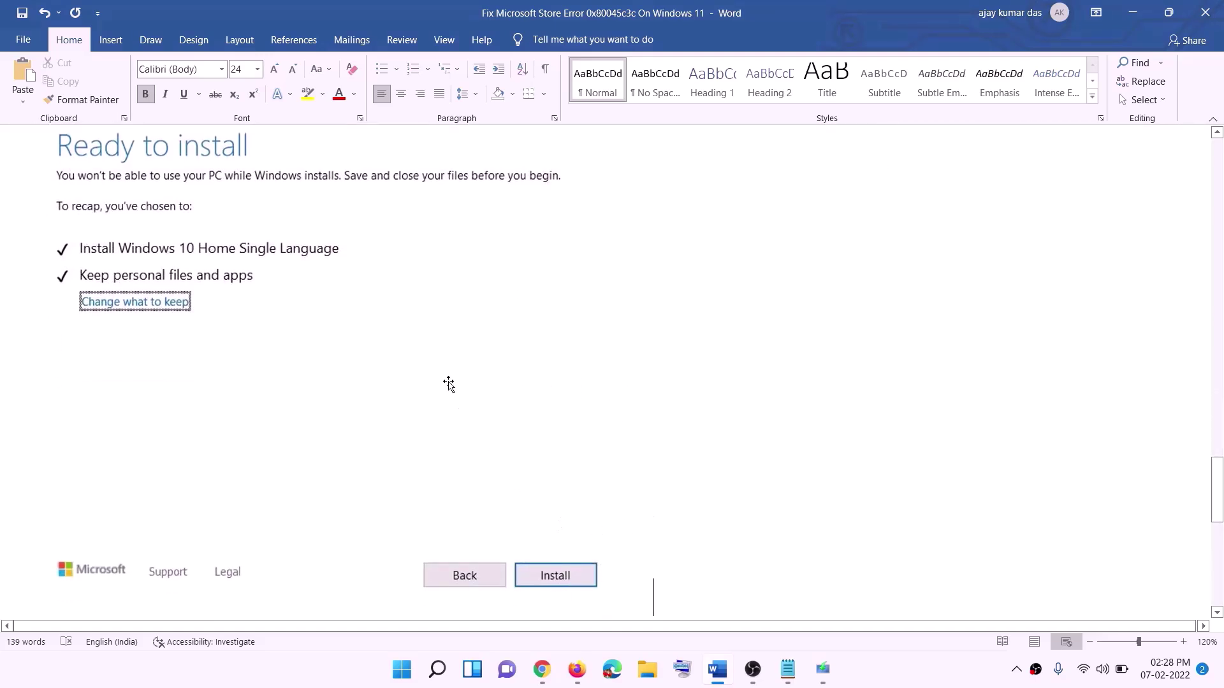
scroll(501, 395, "up", 1)
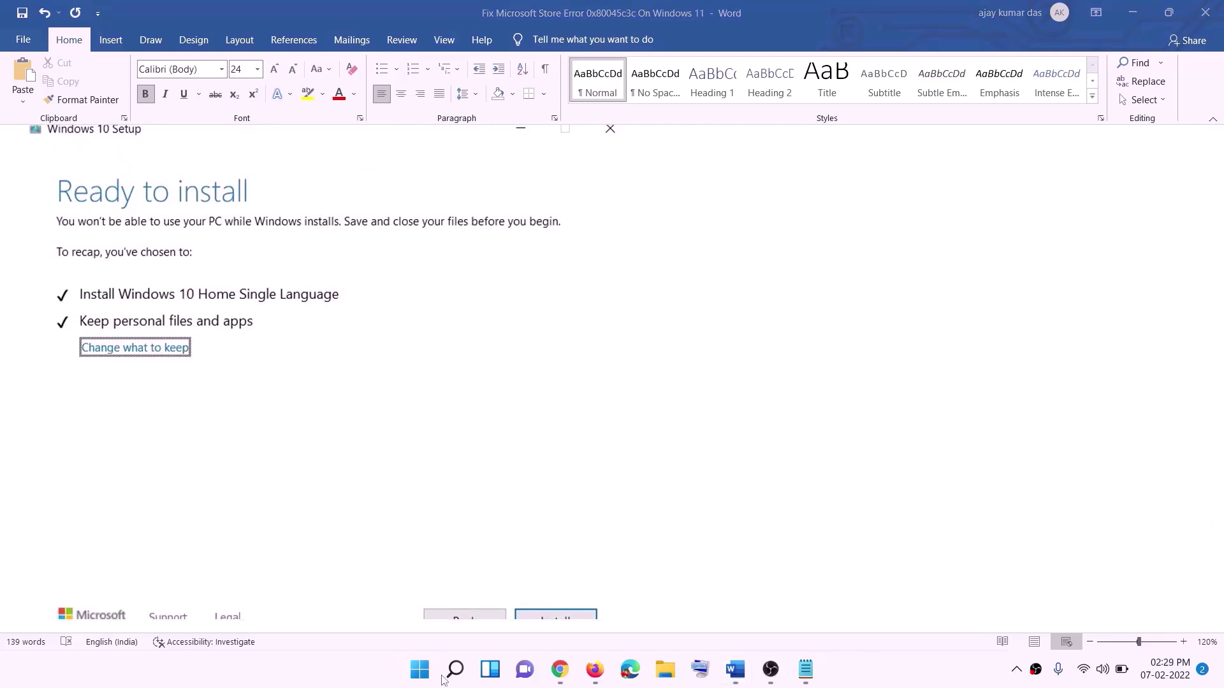
left_click(566, 674)
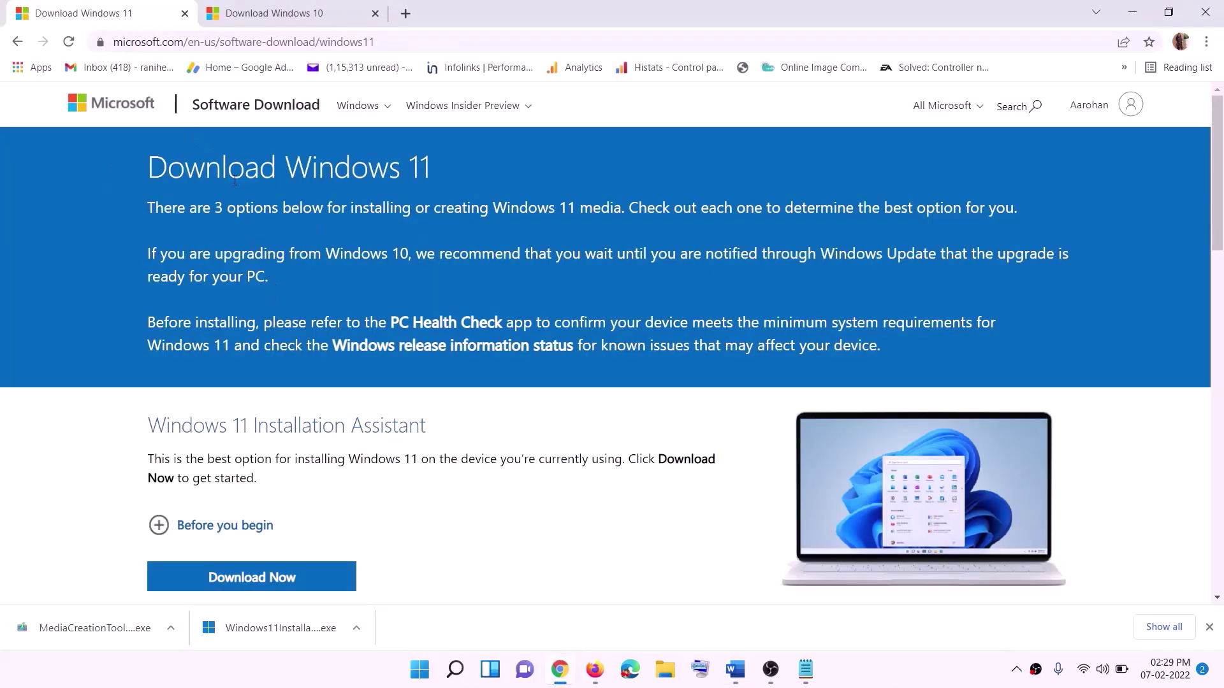
Download the Windows 11 media creation tool from the Create Windows 11 Installation Media section and open it.
scroll(395, 420, "down", 5)
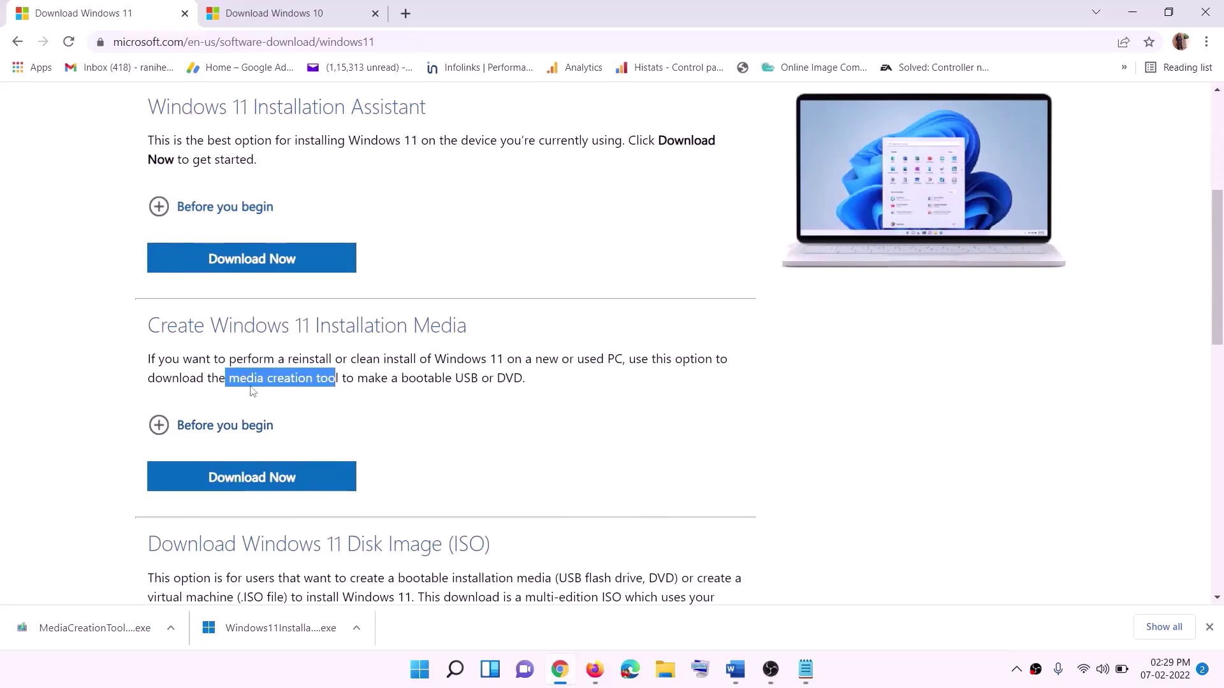
left_click(234, 378)
left_click_drag(233, 378, 354, 378)
left_click(244, 482)
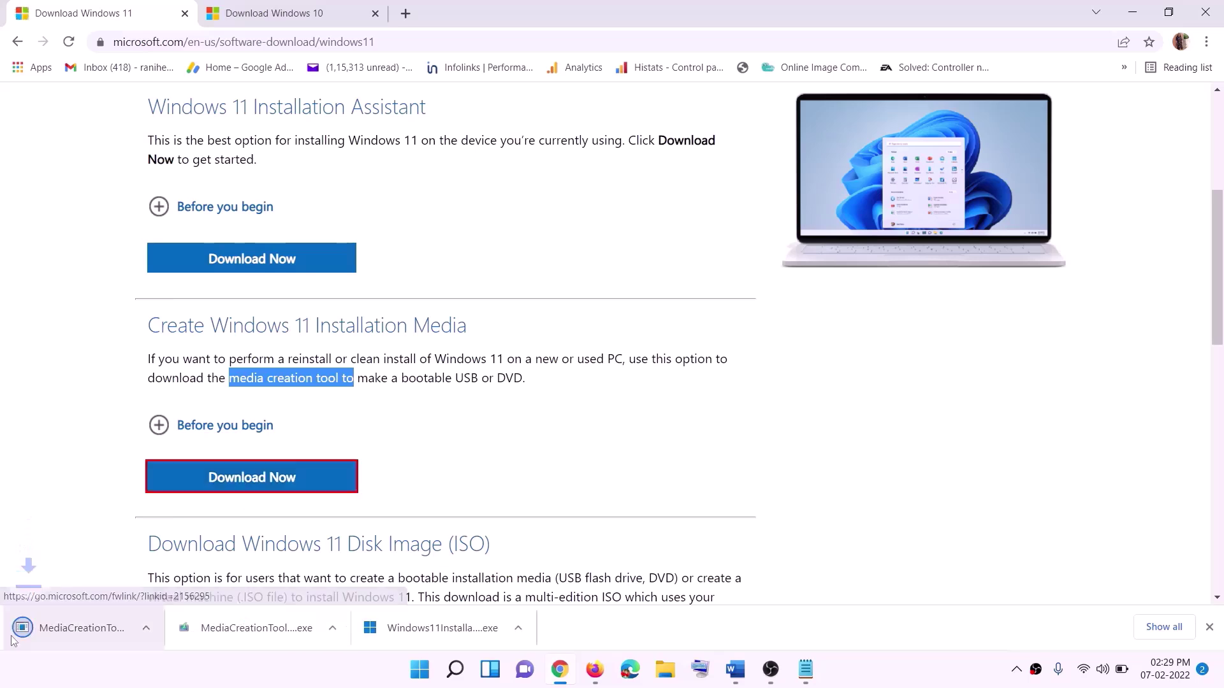
left_click(85, 634)
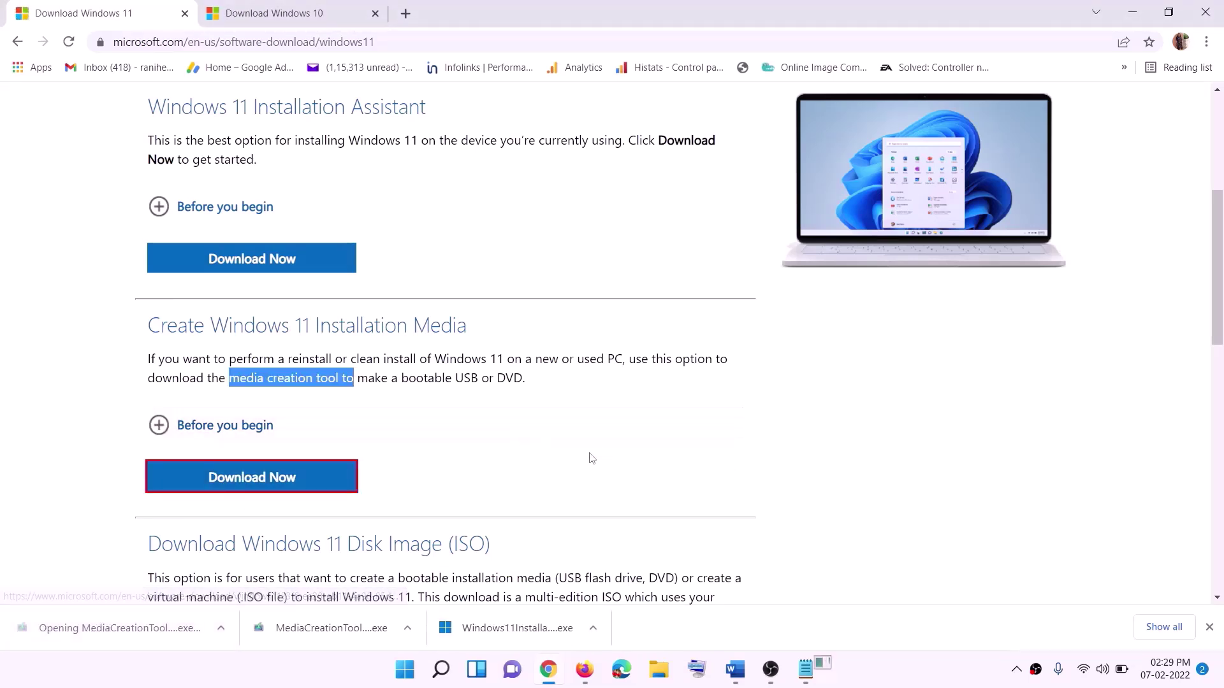
Accept the terms, keep the recommended edition, save an ISO file to the Desktop, and show the desktop.
left_click(531, 465)
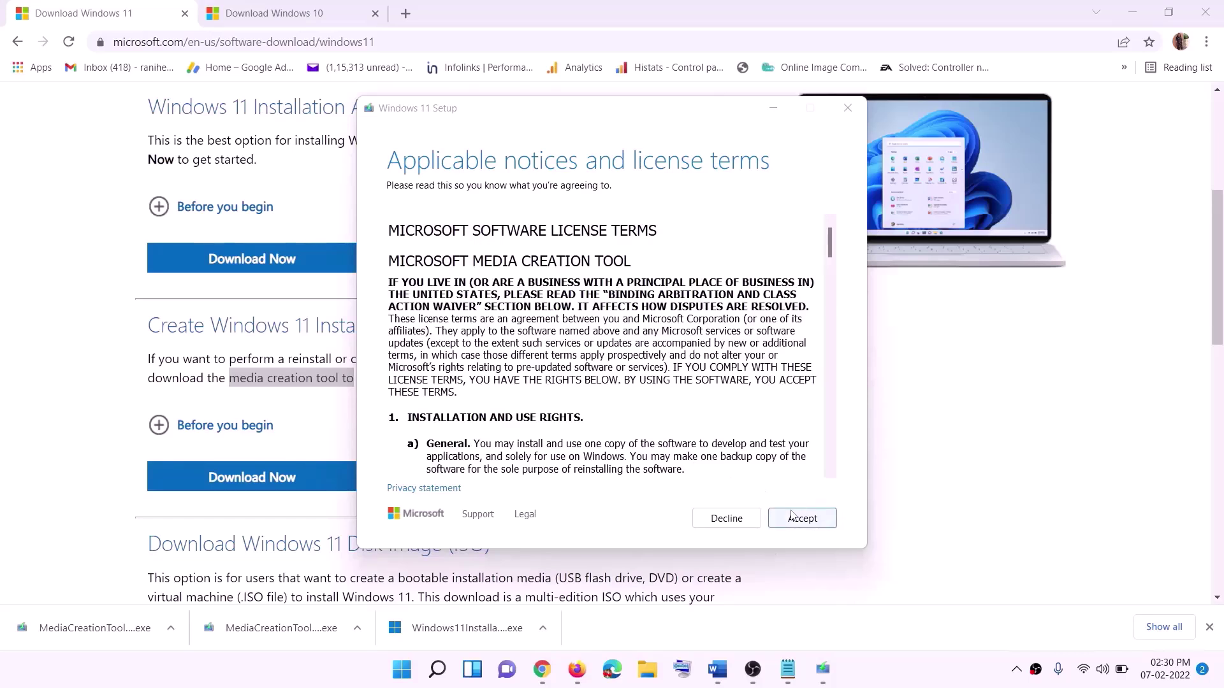
left_click(802, 518)
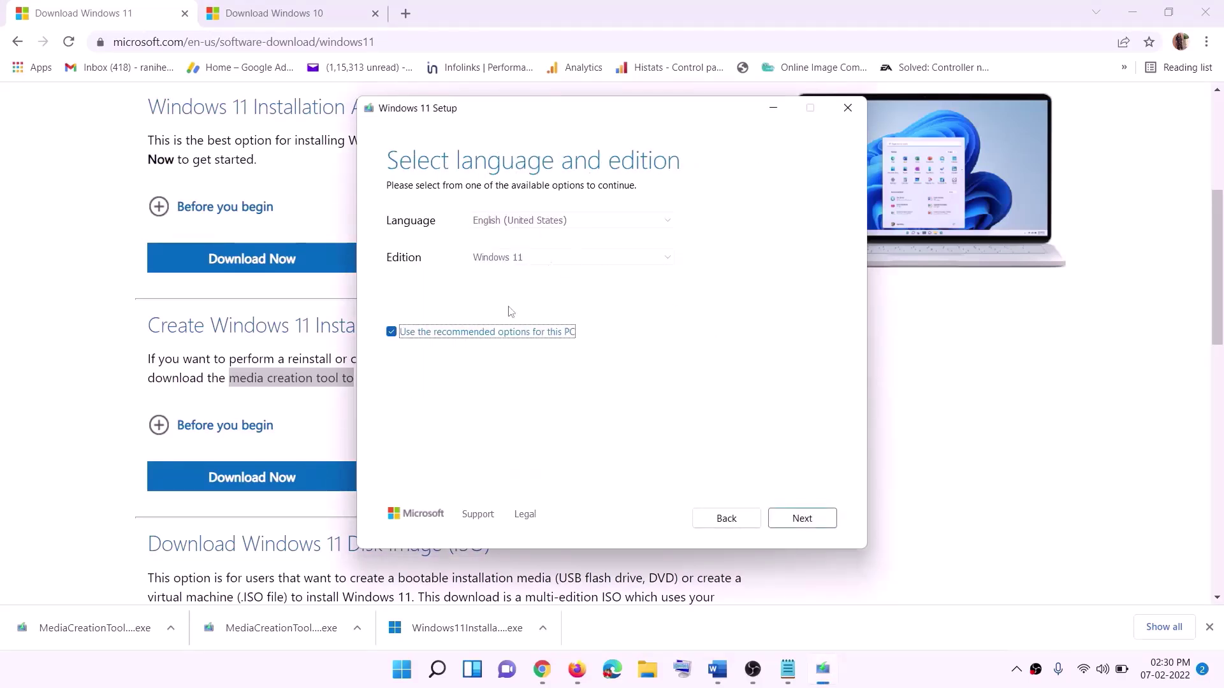
left_click(793, 520)
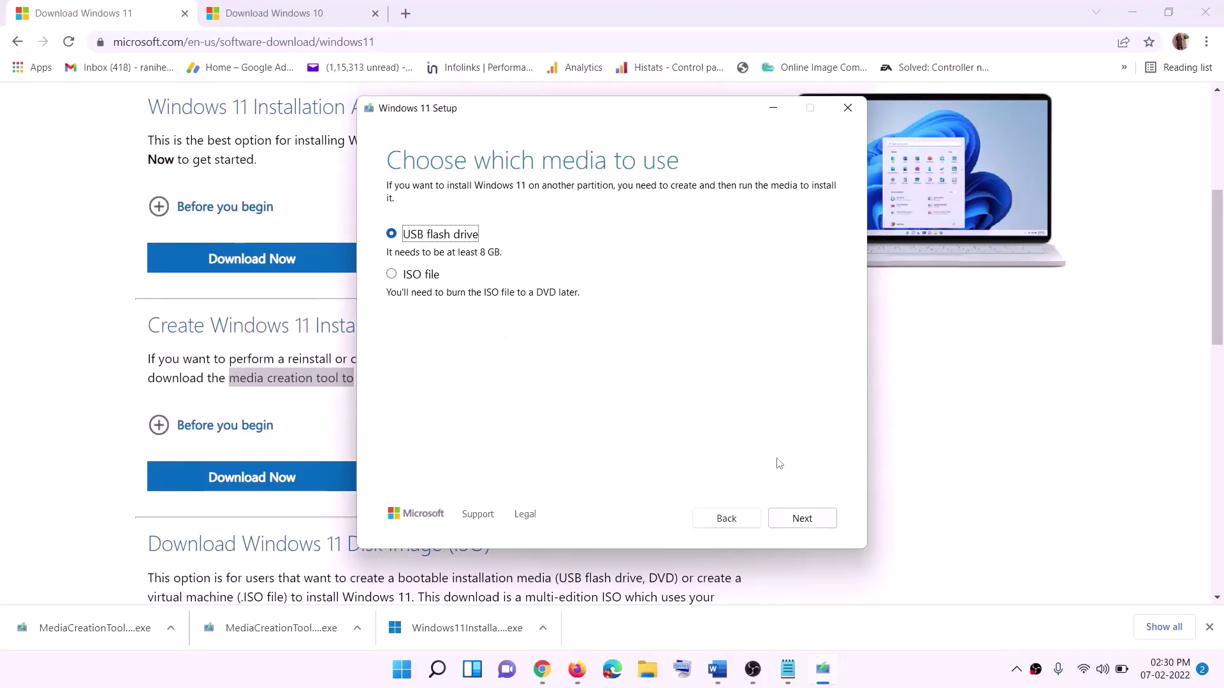
left_click(412, 276)
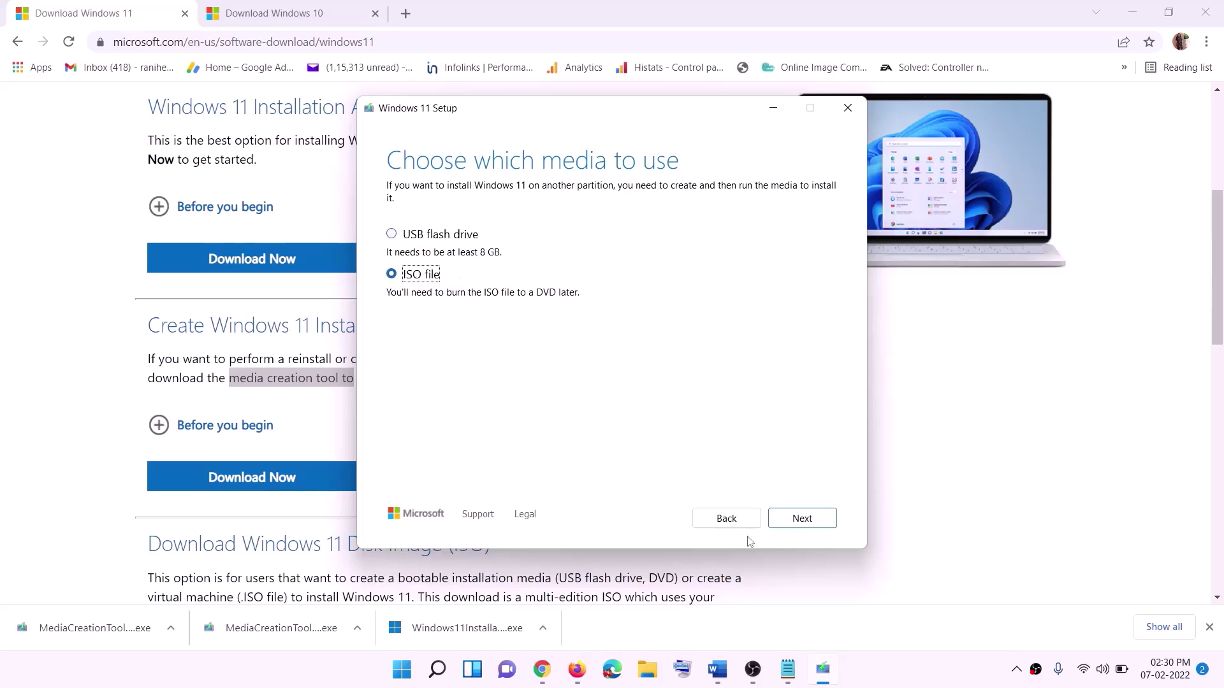
left_click(802, 518)
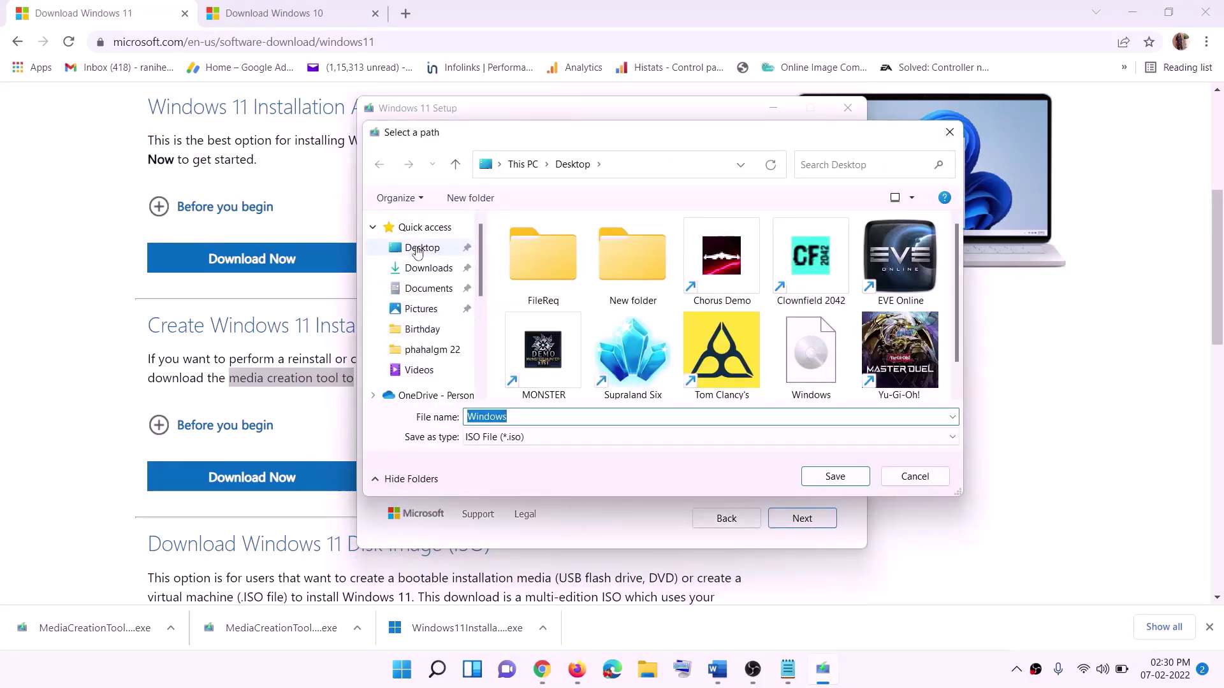
left_click(414, 250)
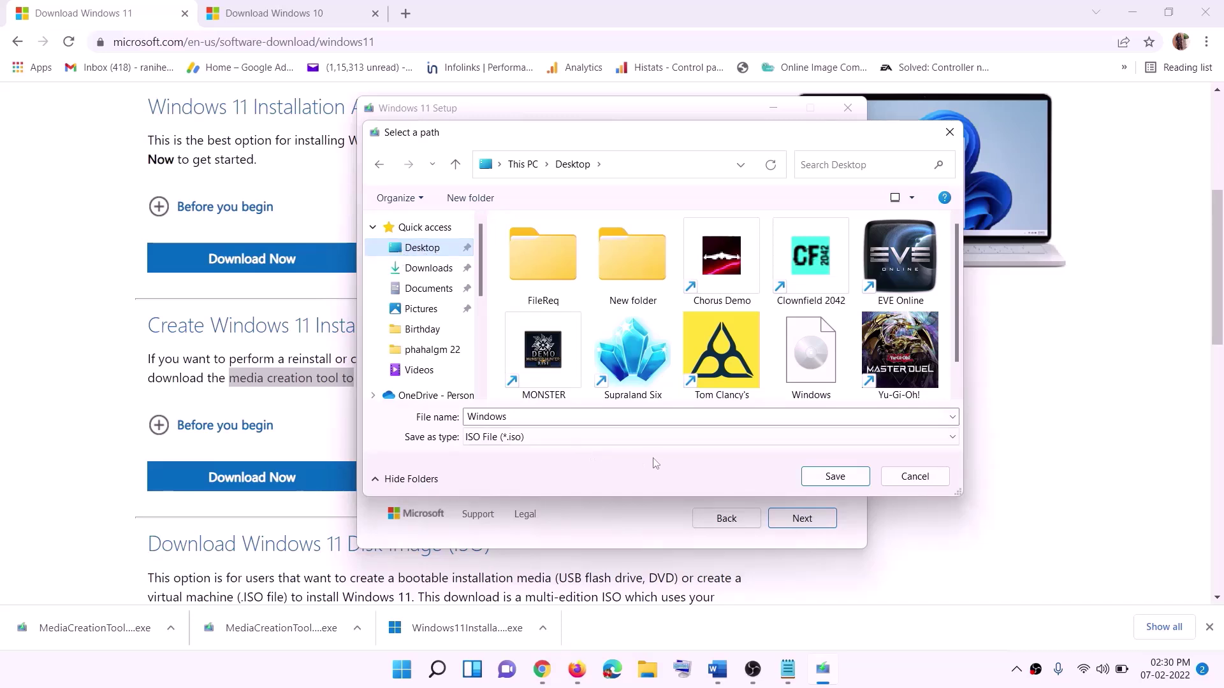
left_click(835, 477)
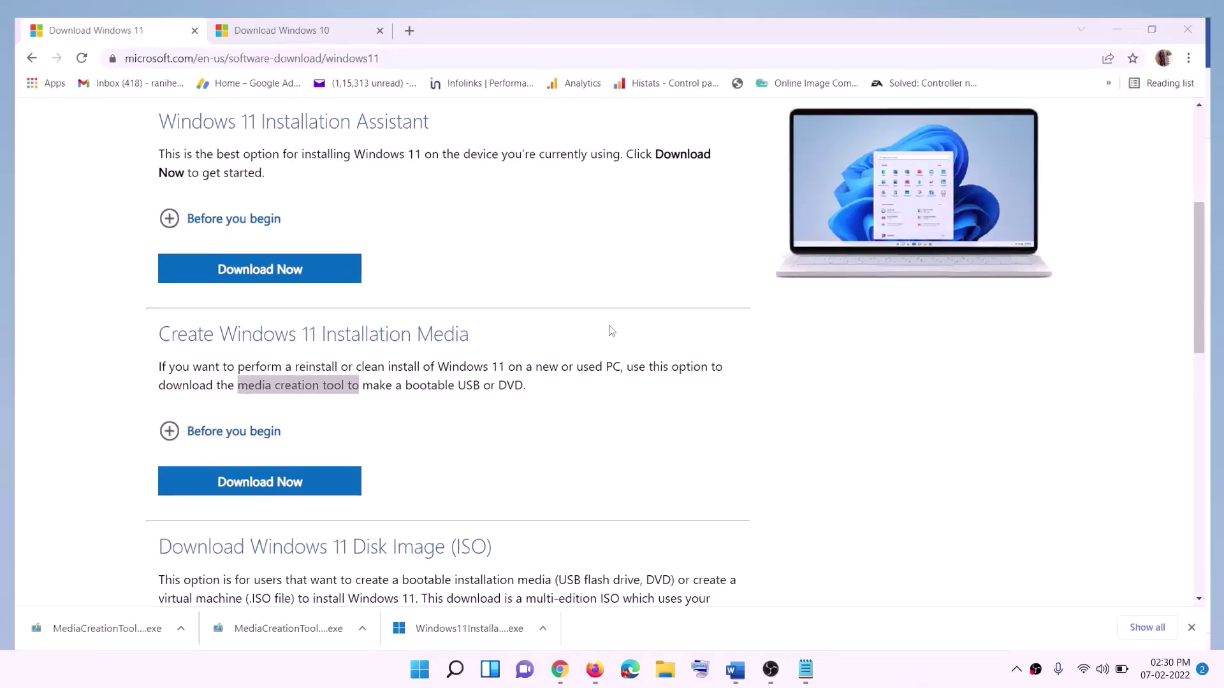
key("super+d")
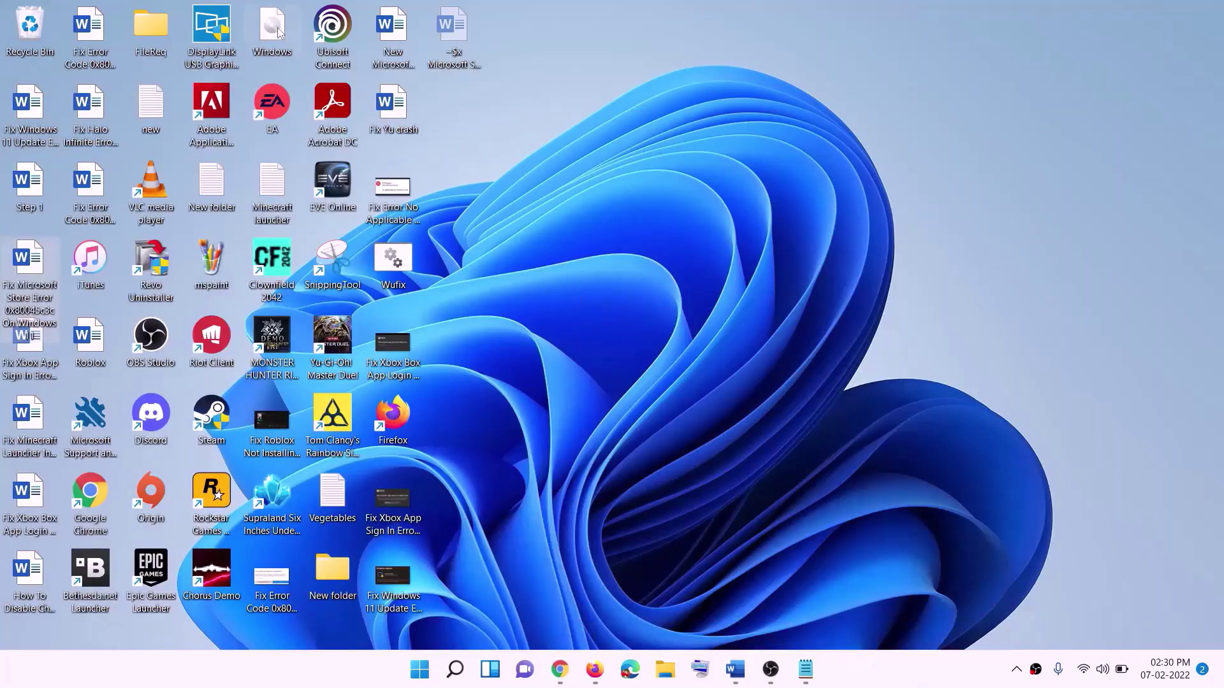
Mount the desktop Windows ISO, run its setup as administrator, and continue past Install Windows 11.
left_click_drag(278, 32, 491, 382)
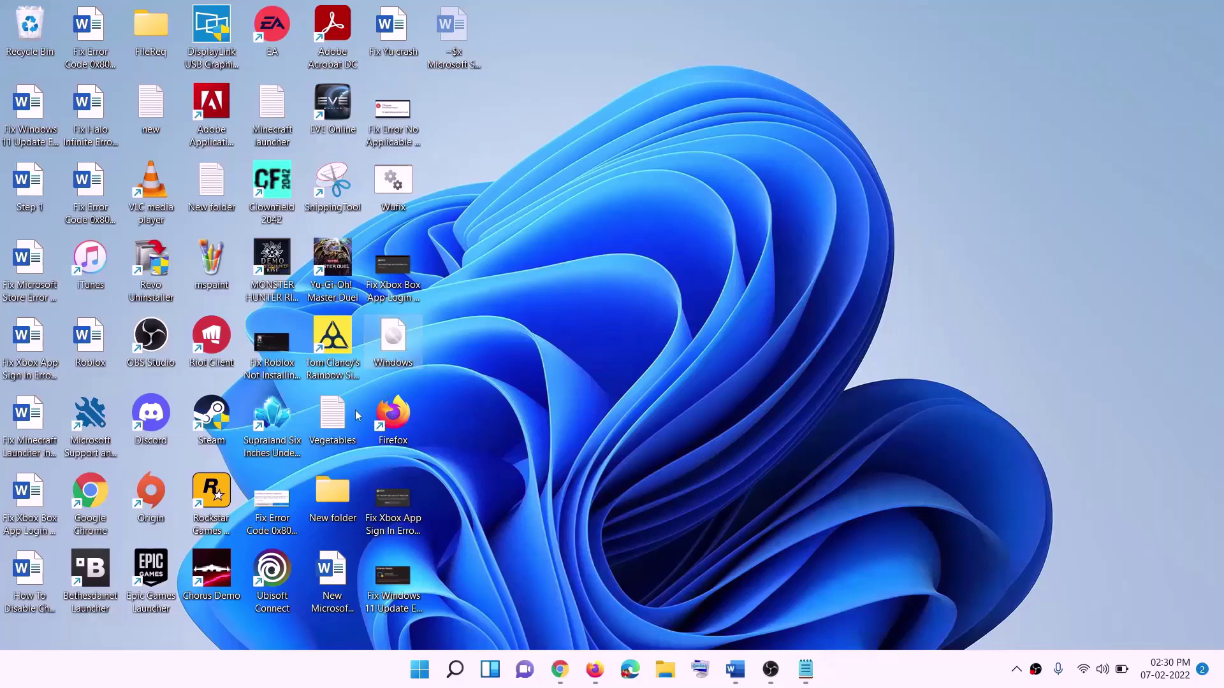
double_click(396, 348)
left_click(387, 447)
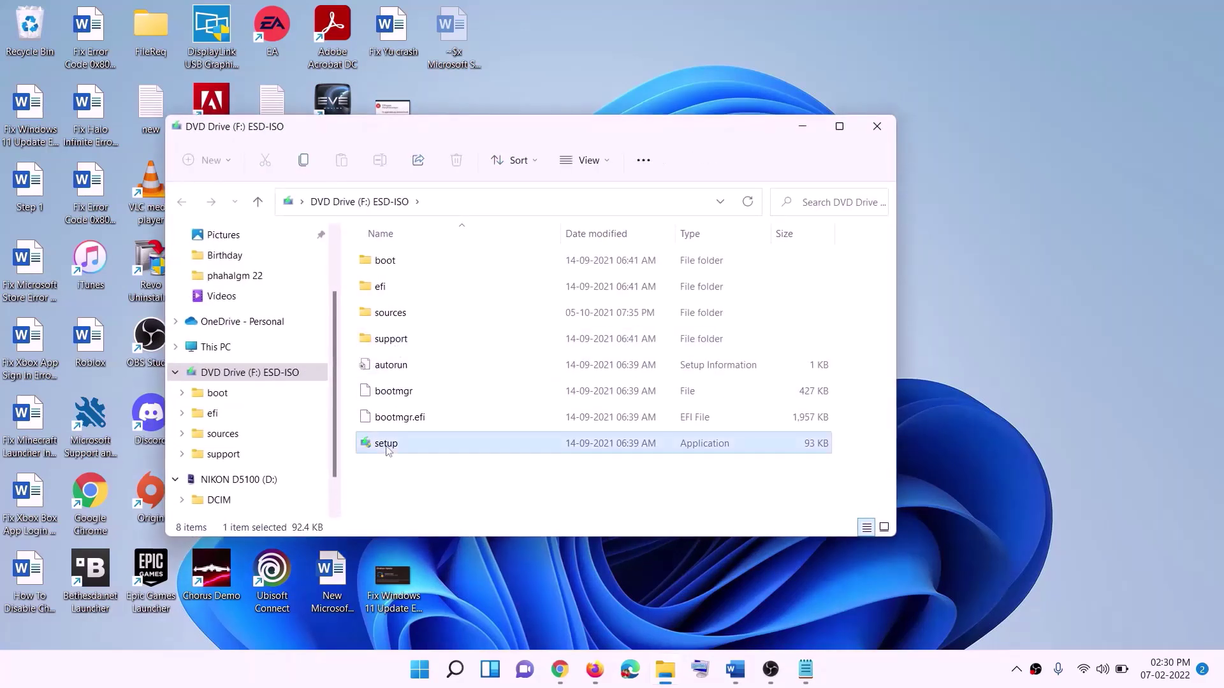
double_click(420, 442)
left_click(505, 492)
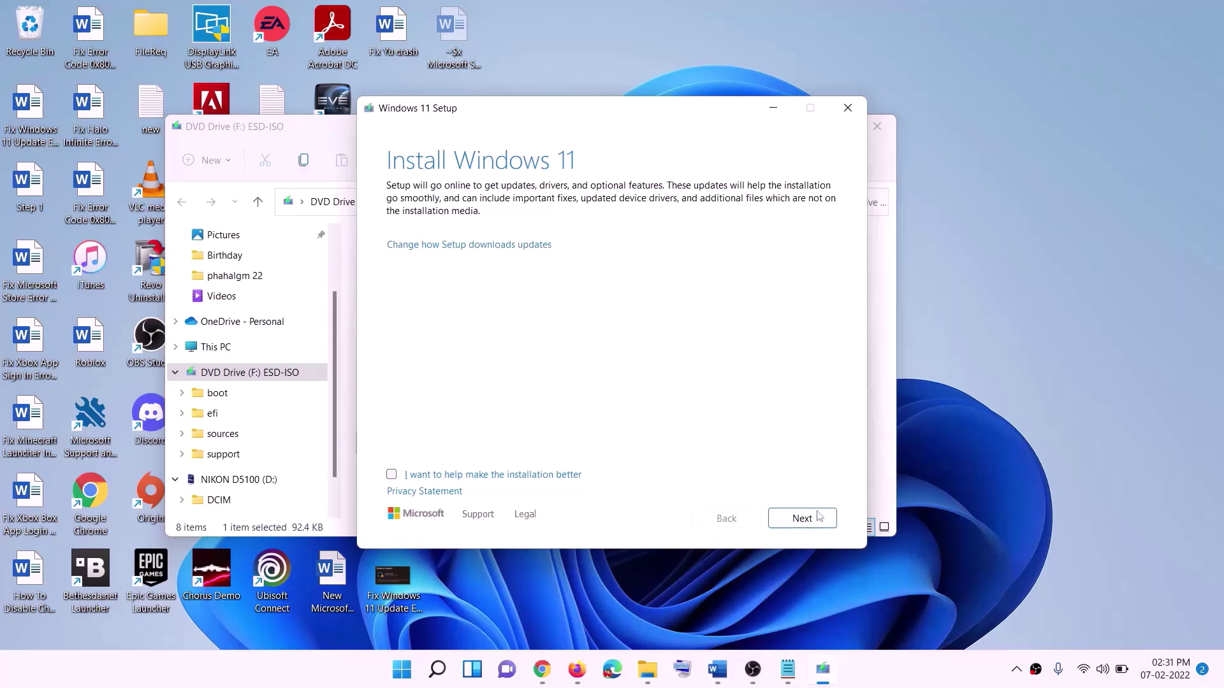
left_click(820, 516)
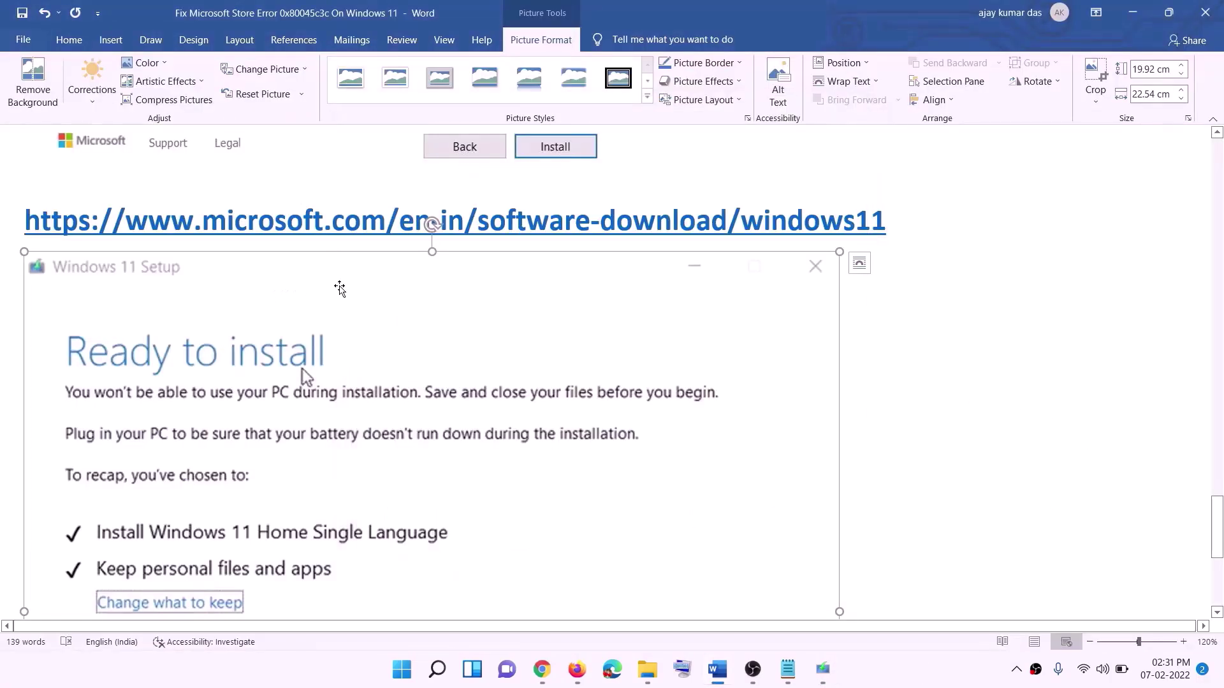
scroll(283, 317, "down", 1)
scroll(283, 317, "down", 3)
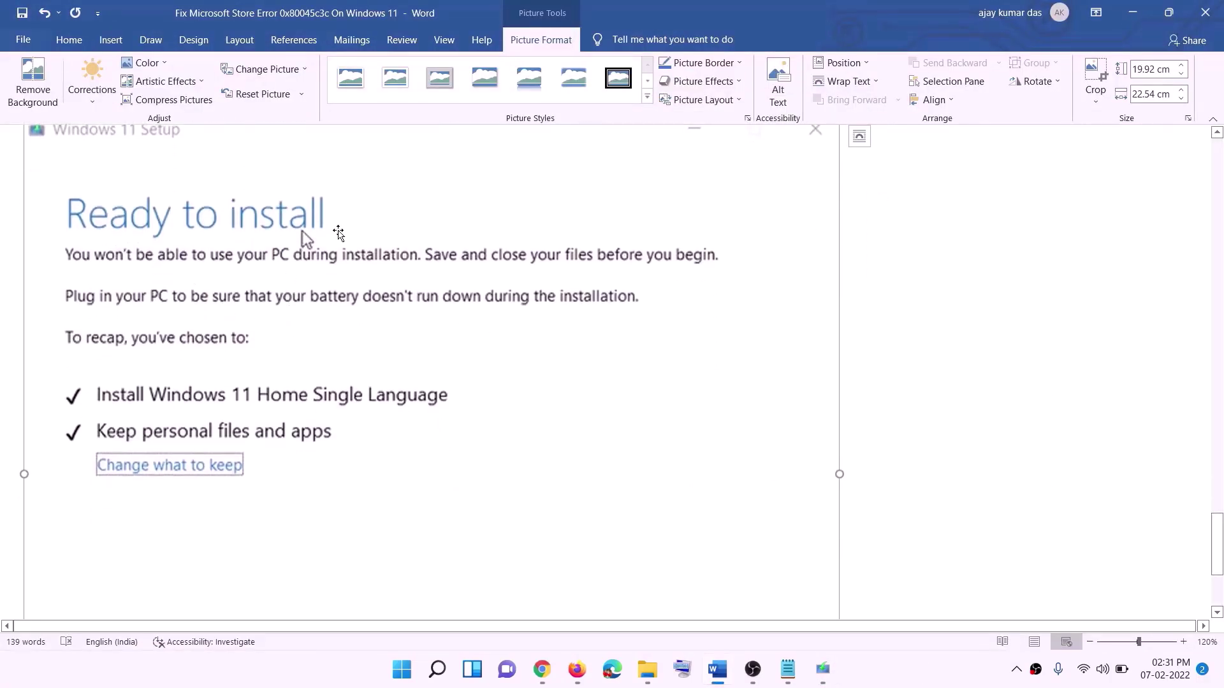
scroll(335, 255, "down", 1)
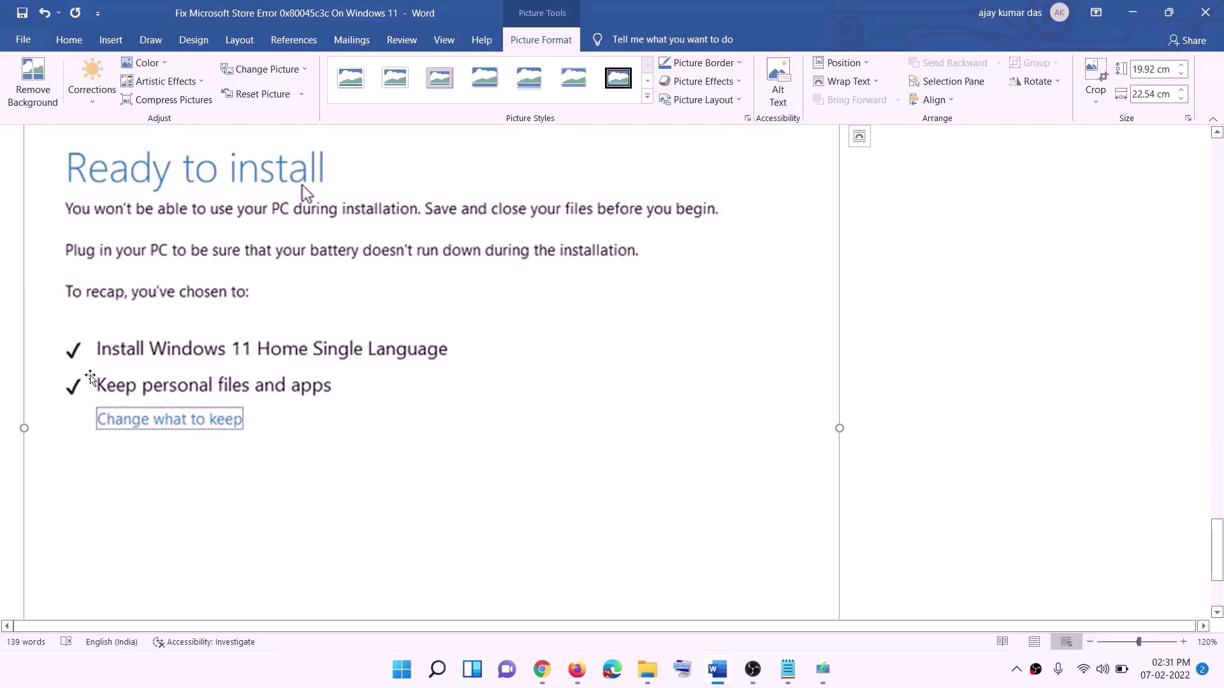
scroll(382, 446, "down", 3)
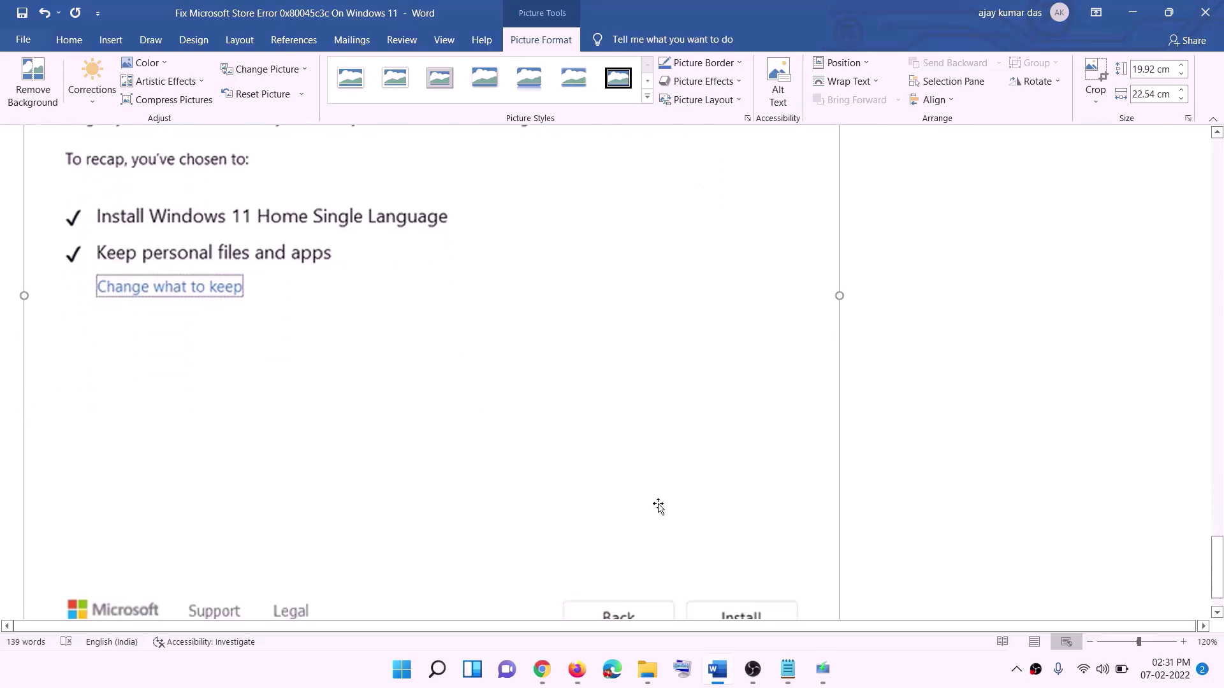
scroll(300, 238, "up", 7)
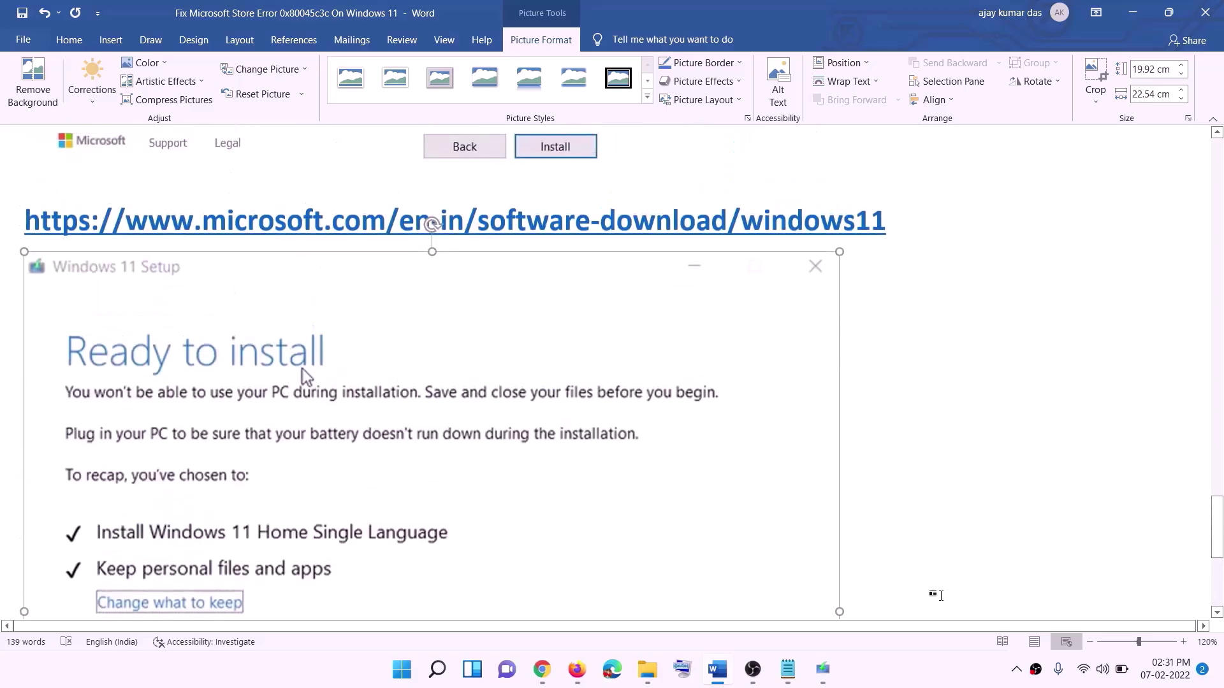